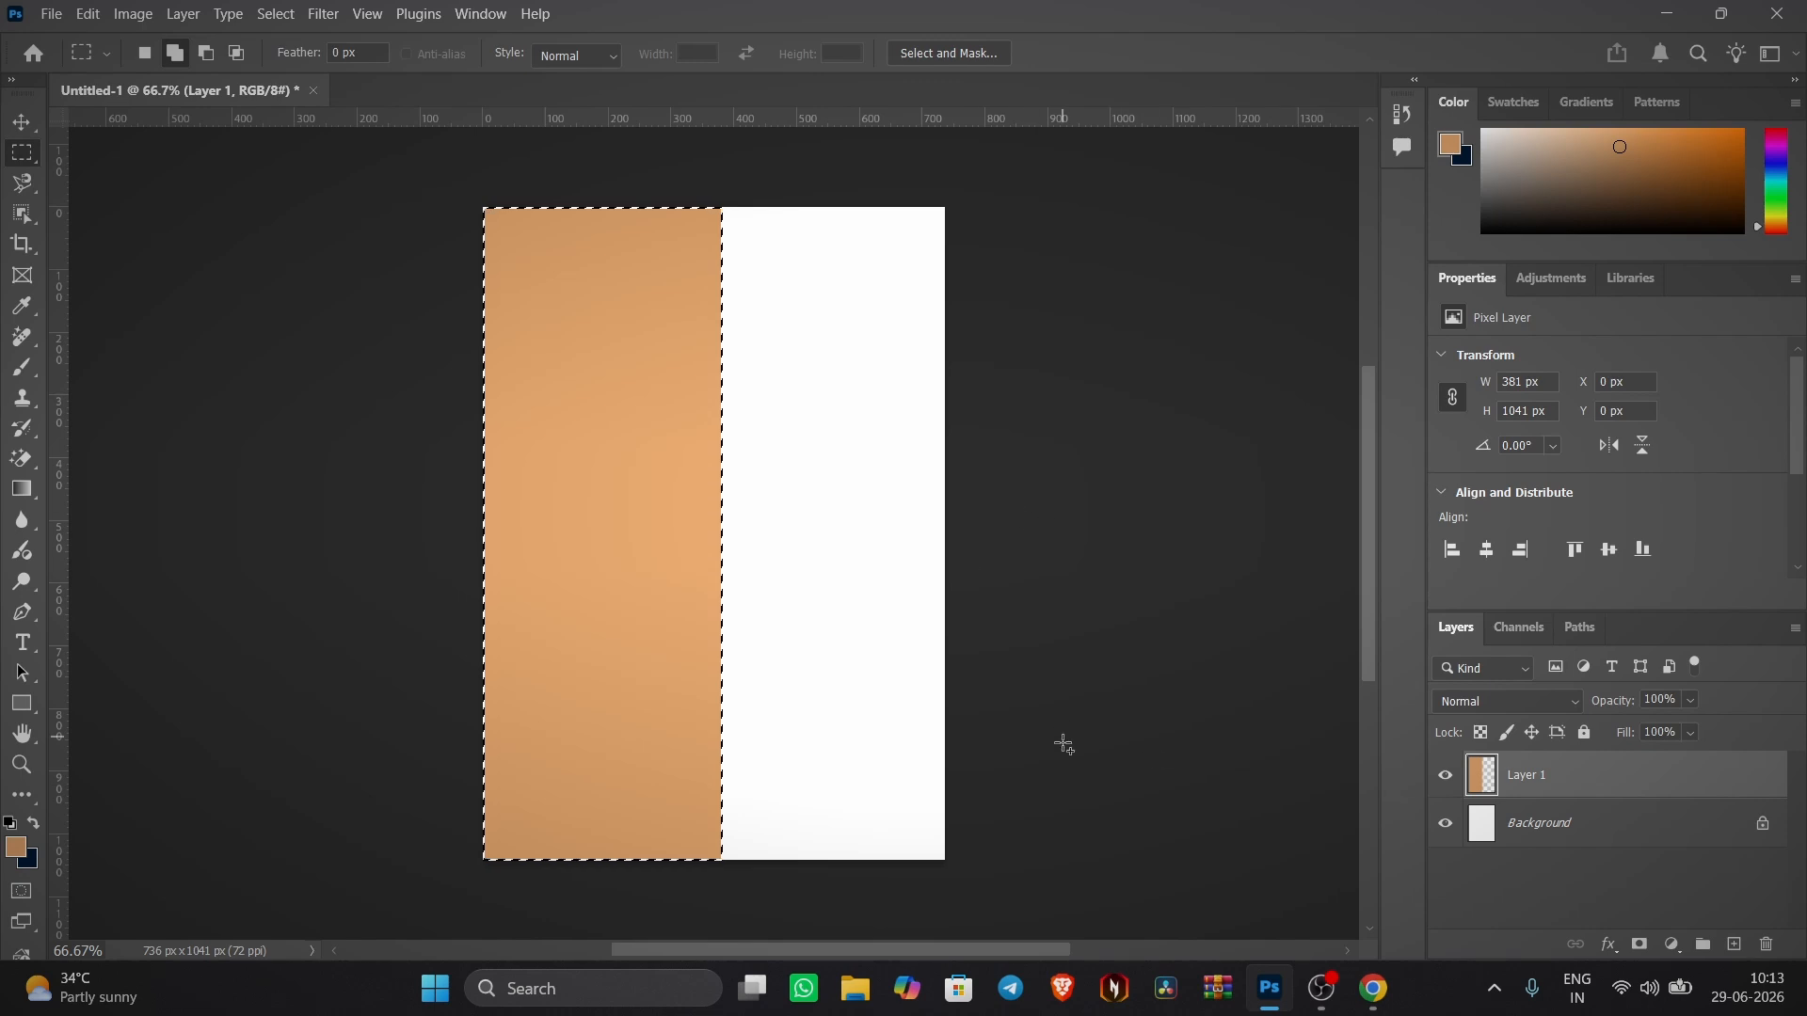
# - On a new layer, fill a full-height rectangle about 399 px wide along the canvas's right edge with orange d76500
pyautogui.click(1736, 944)
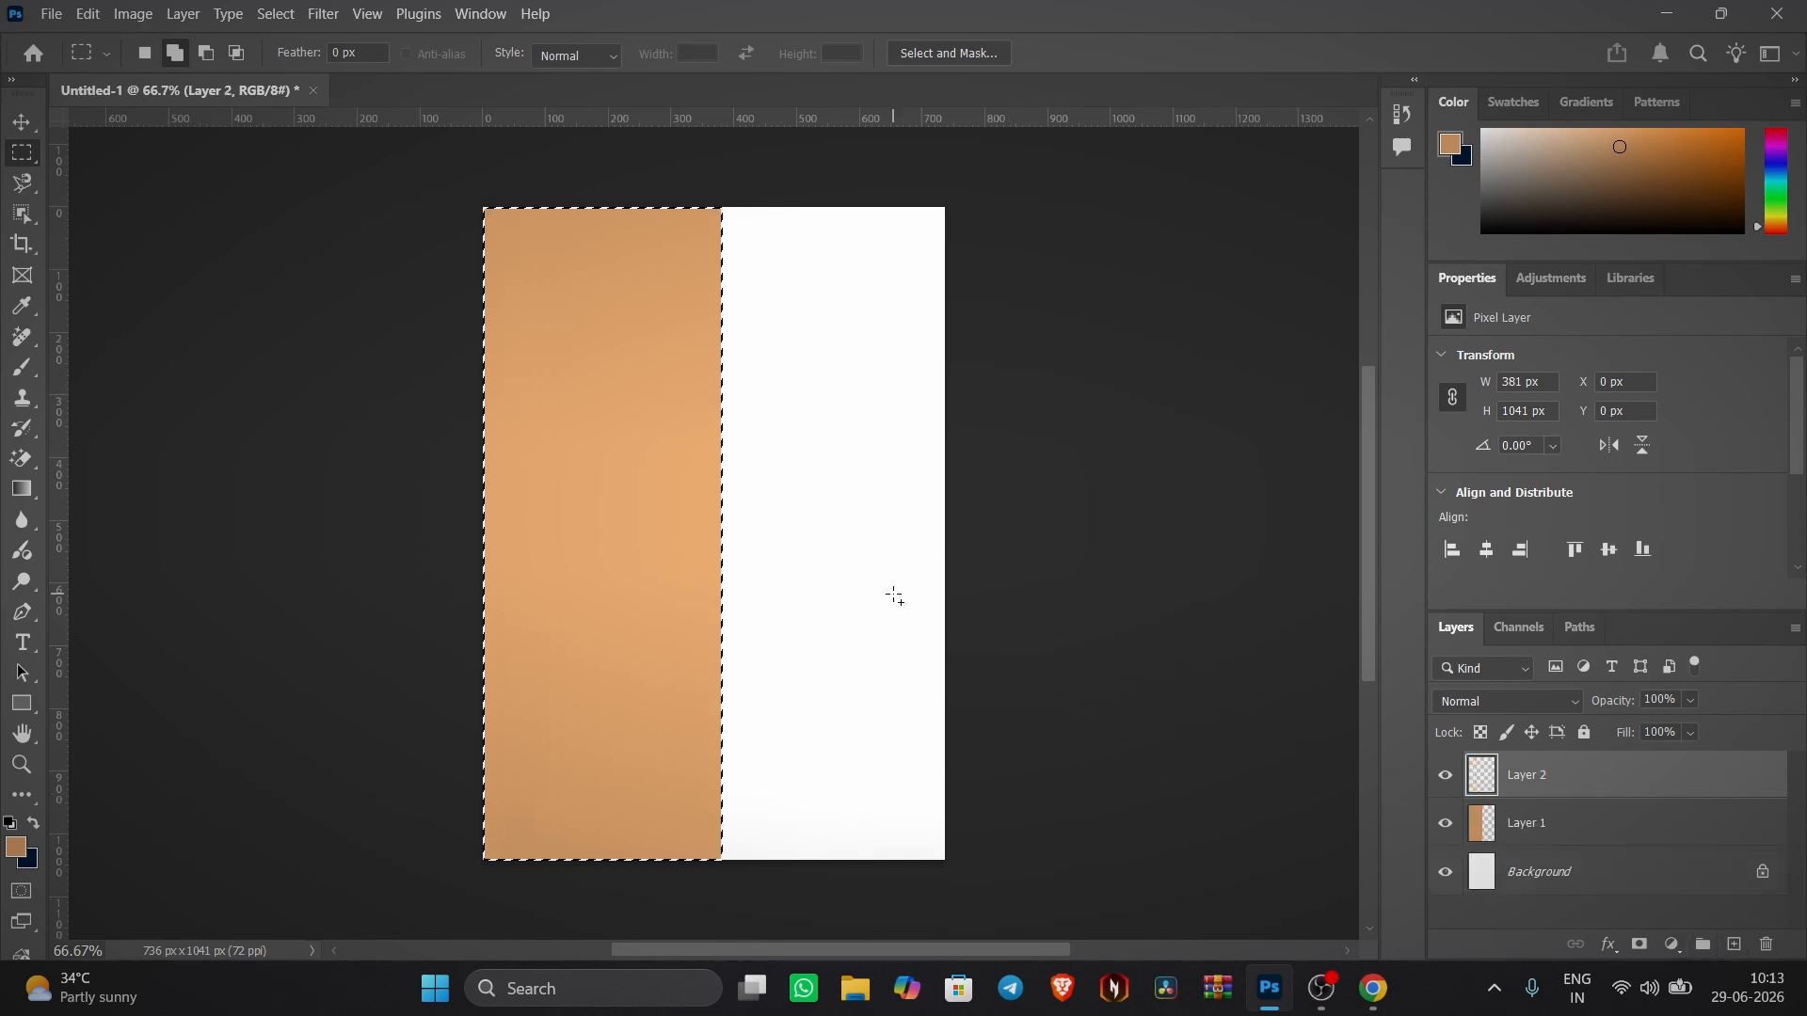
pyautogui.hotkey('ctrl', 'd')
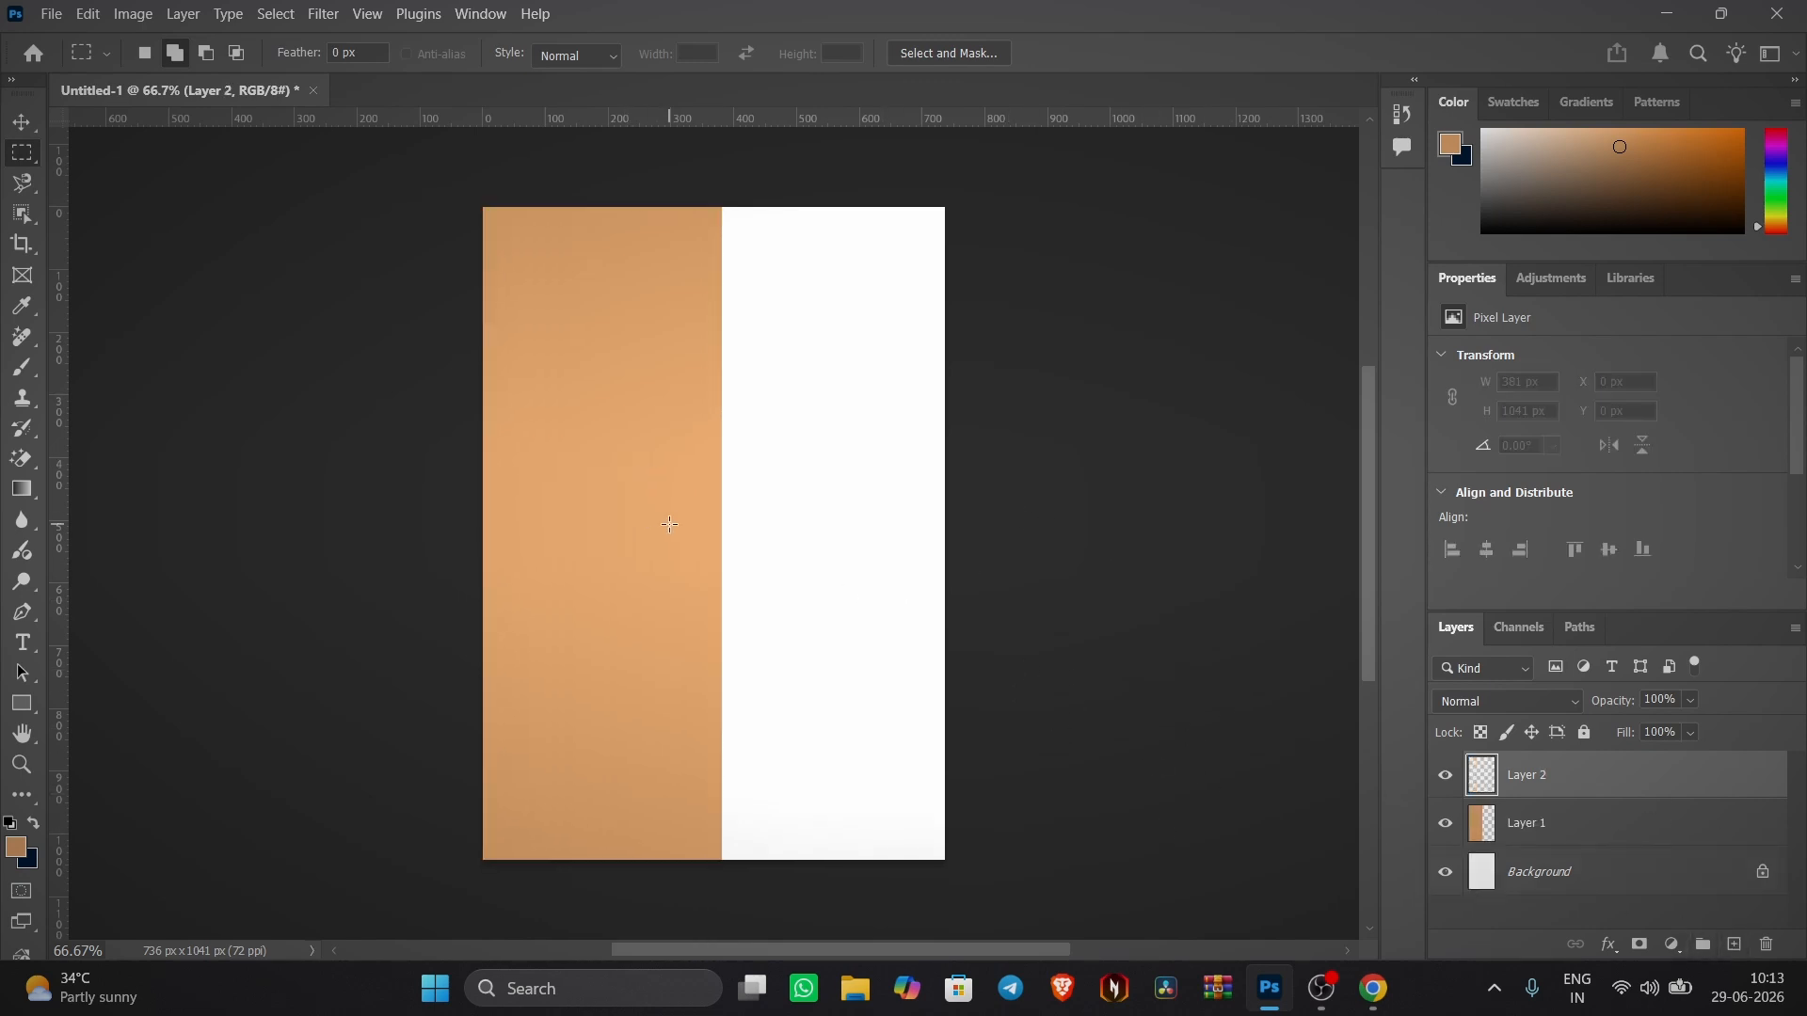
pyautogui.moveTo(700, 192); pyautogui.dragTo(985, 877)
pyautogui.click(17, 844)
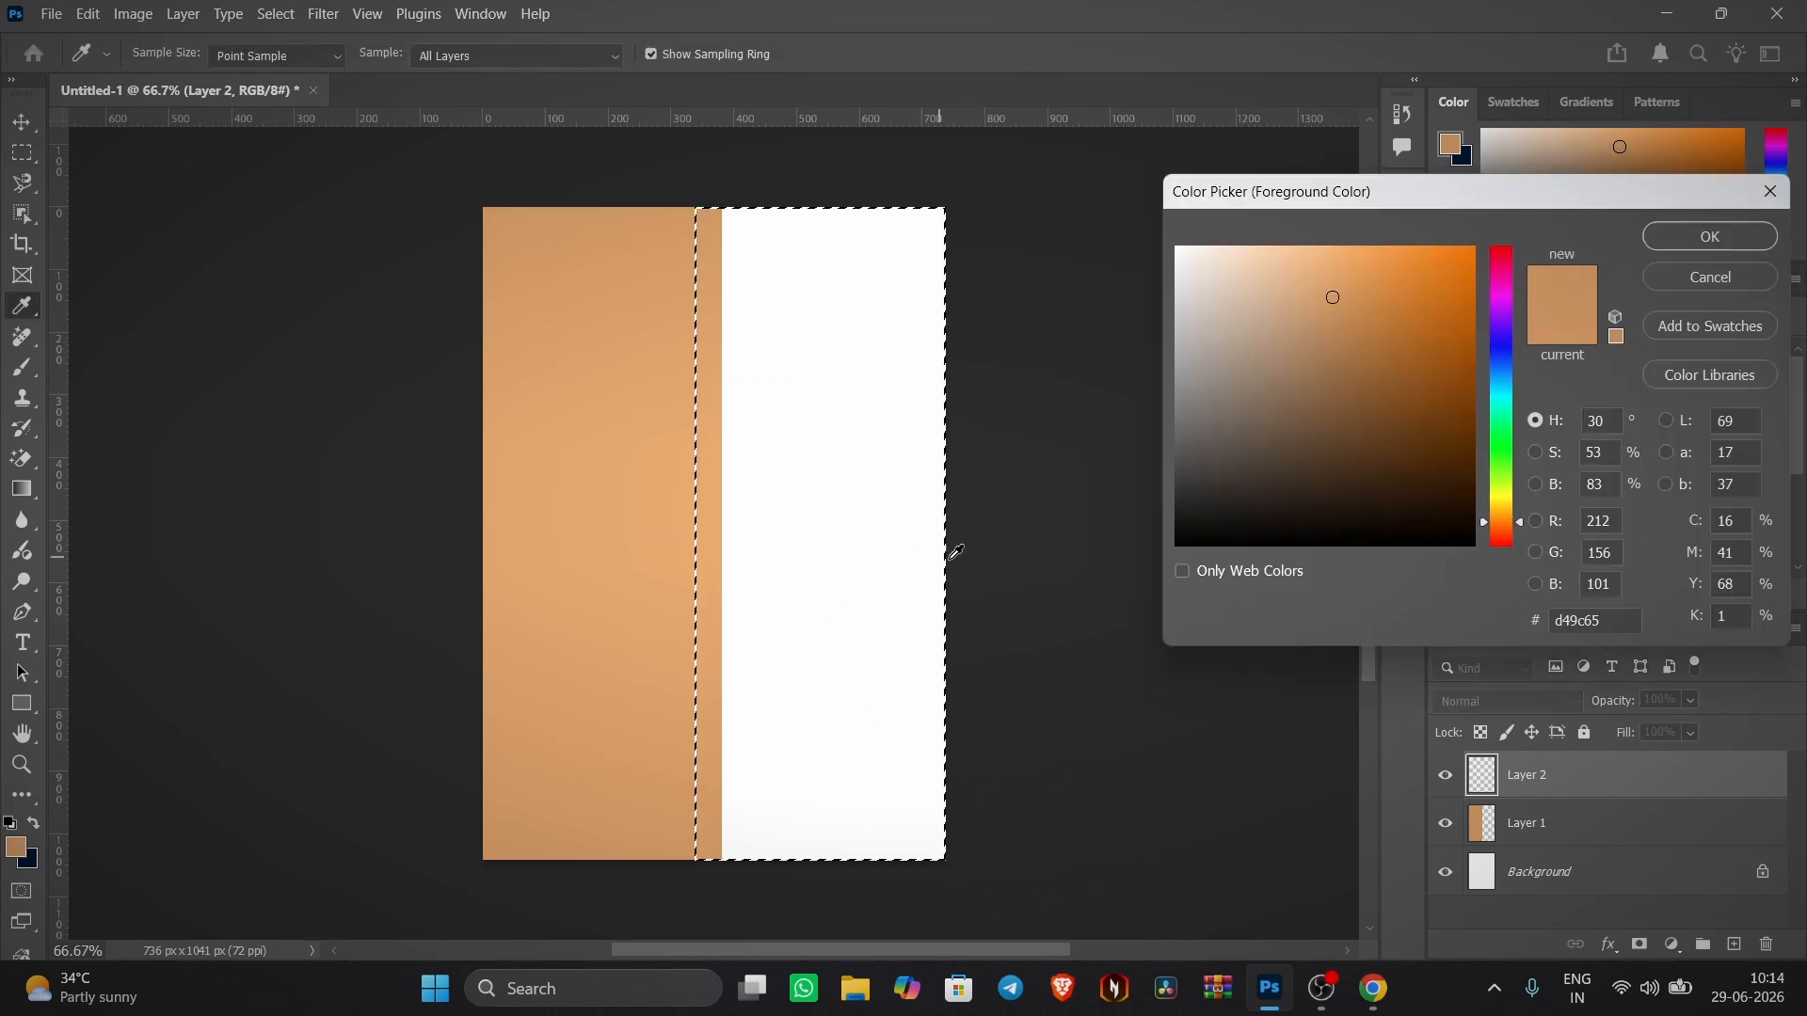
pyautogui.moveTo(1500, 517); pyautogui.dragTo(1516, 522)
pyautogui.moveTo(1469, 261)
pyautogui.mouseDown()
pyautogui.moveTo(1491, 244)
pyautogui.moveTo(1480, 292)
pyautogui.mouseUp()
pyautogui.click(1724, 248)
pyautogui.hotkey('alt', 'BackSpace')
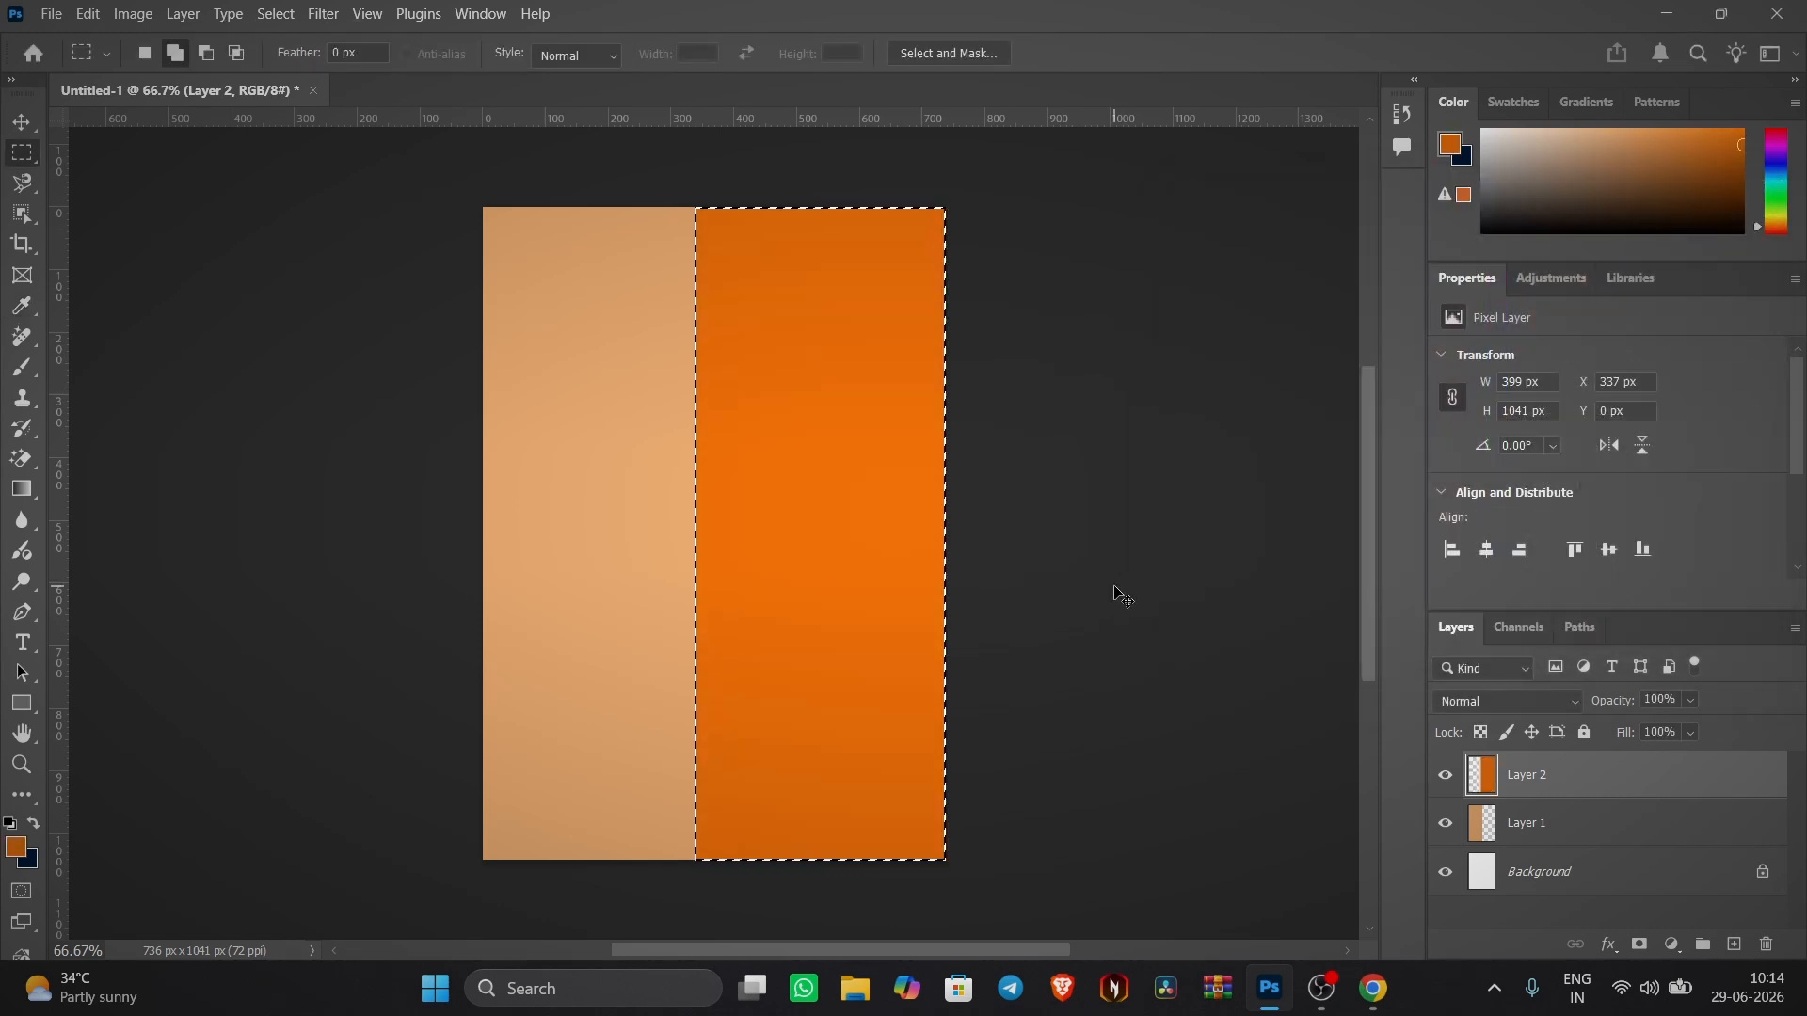
pyautogui.hotkey('ctrl', 'd')
# - Move the orange panel's layer beneath the tan panel's layer
pyautogui.moveTo(1541, 857); pyautogui.dragTo(1541, 847)
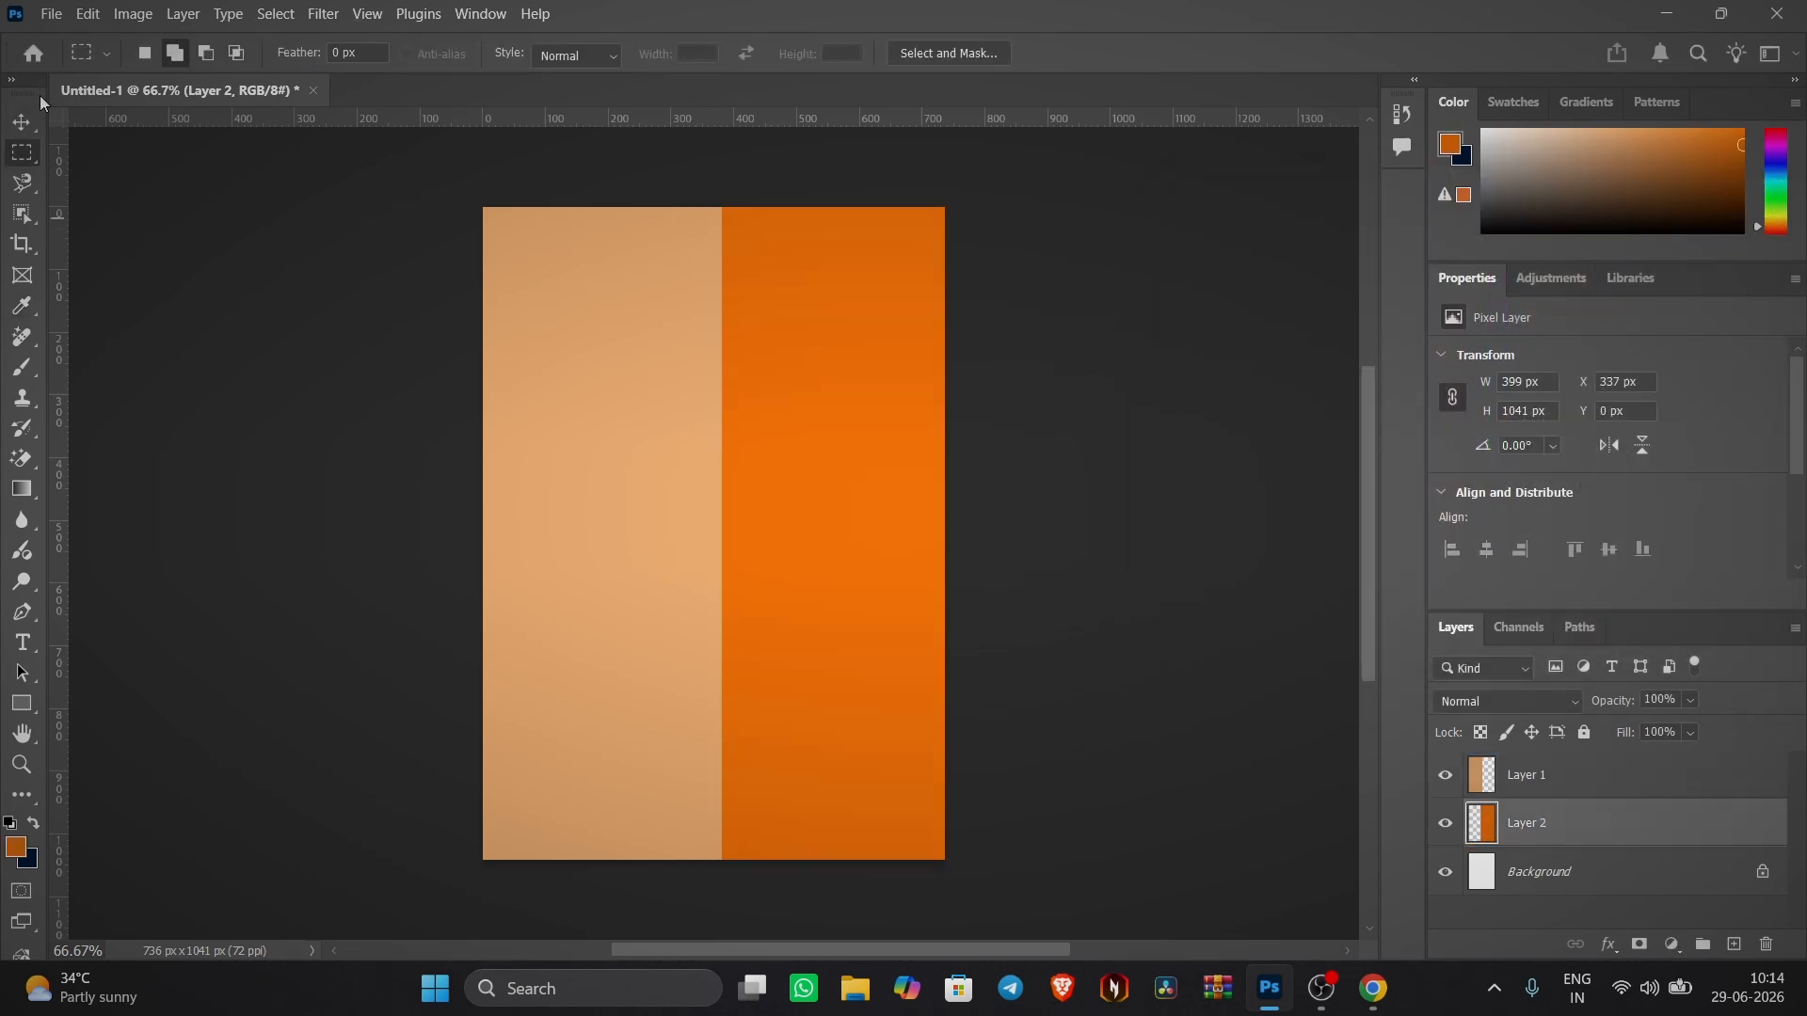
pyautogui.press('v')
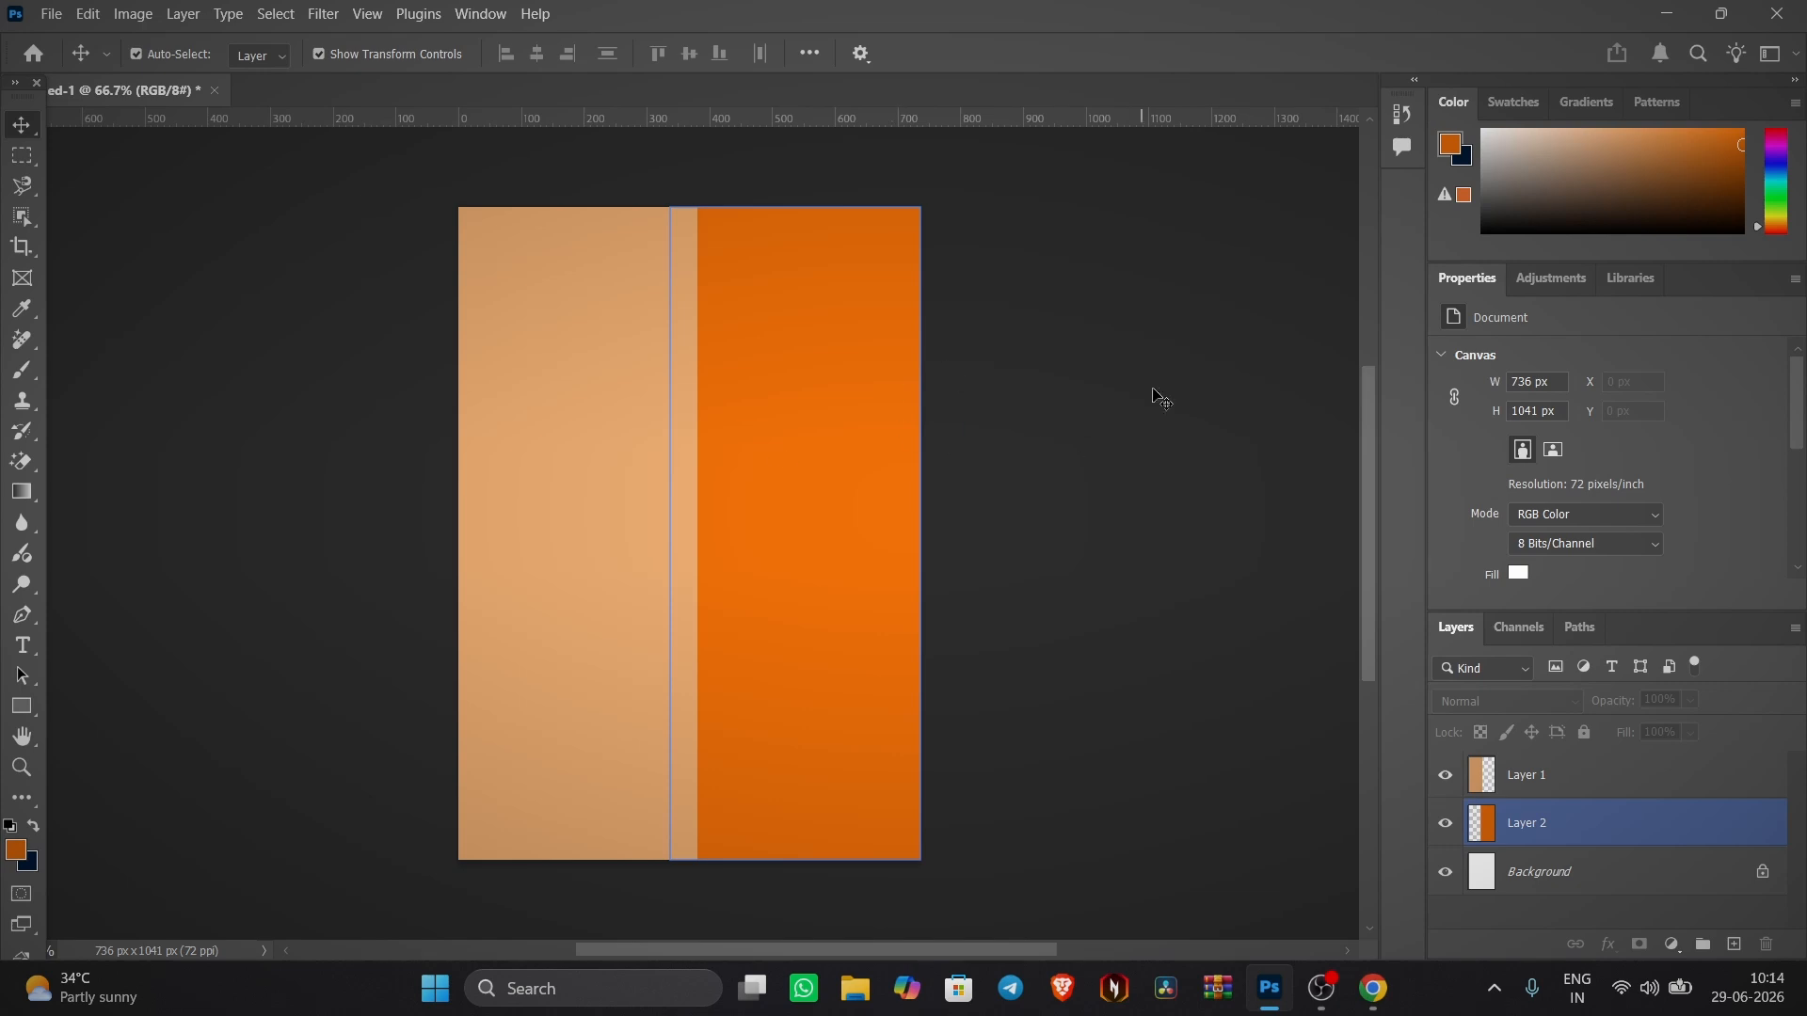
pyautogui.moveTo(838, 407); pyautogui.dragTo(779, 429)
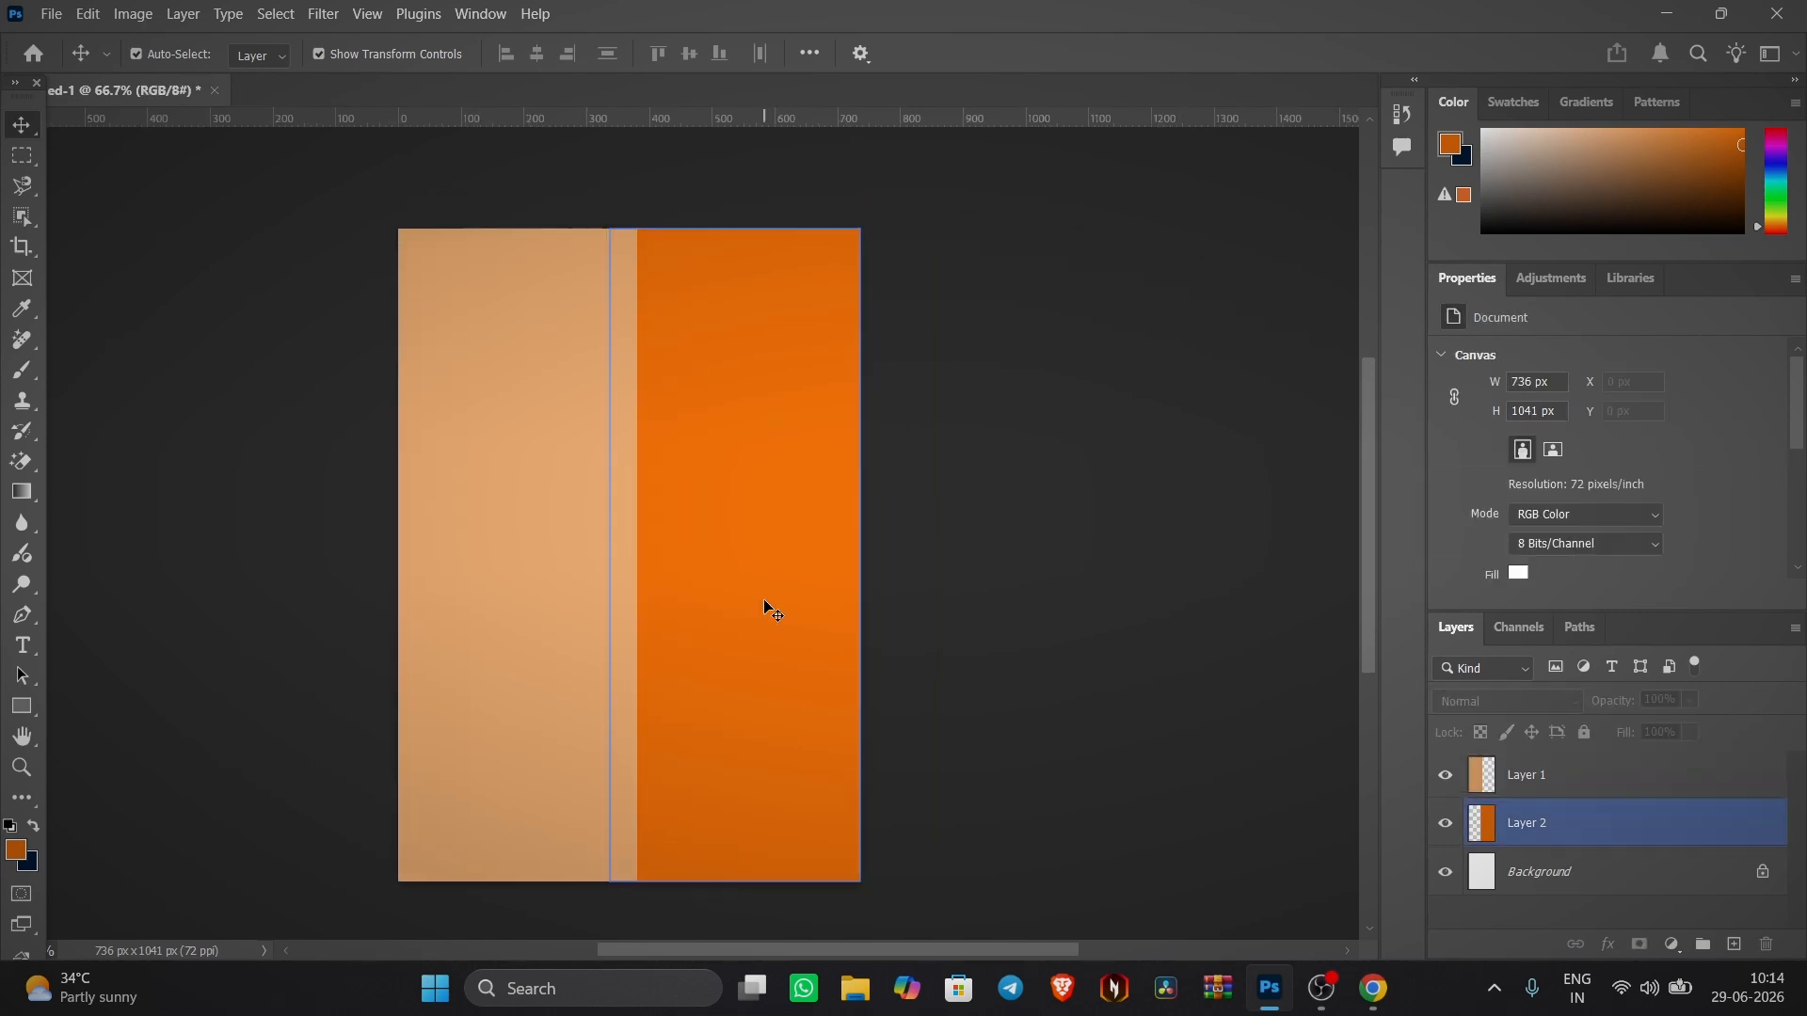
# - Crop the canvas from its lower edge to a height of about 804 px
pyautogui.press('c')
pyautogui.moveTo(631, 889); pyautogui.dragTo(630, 819)
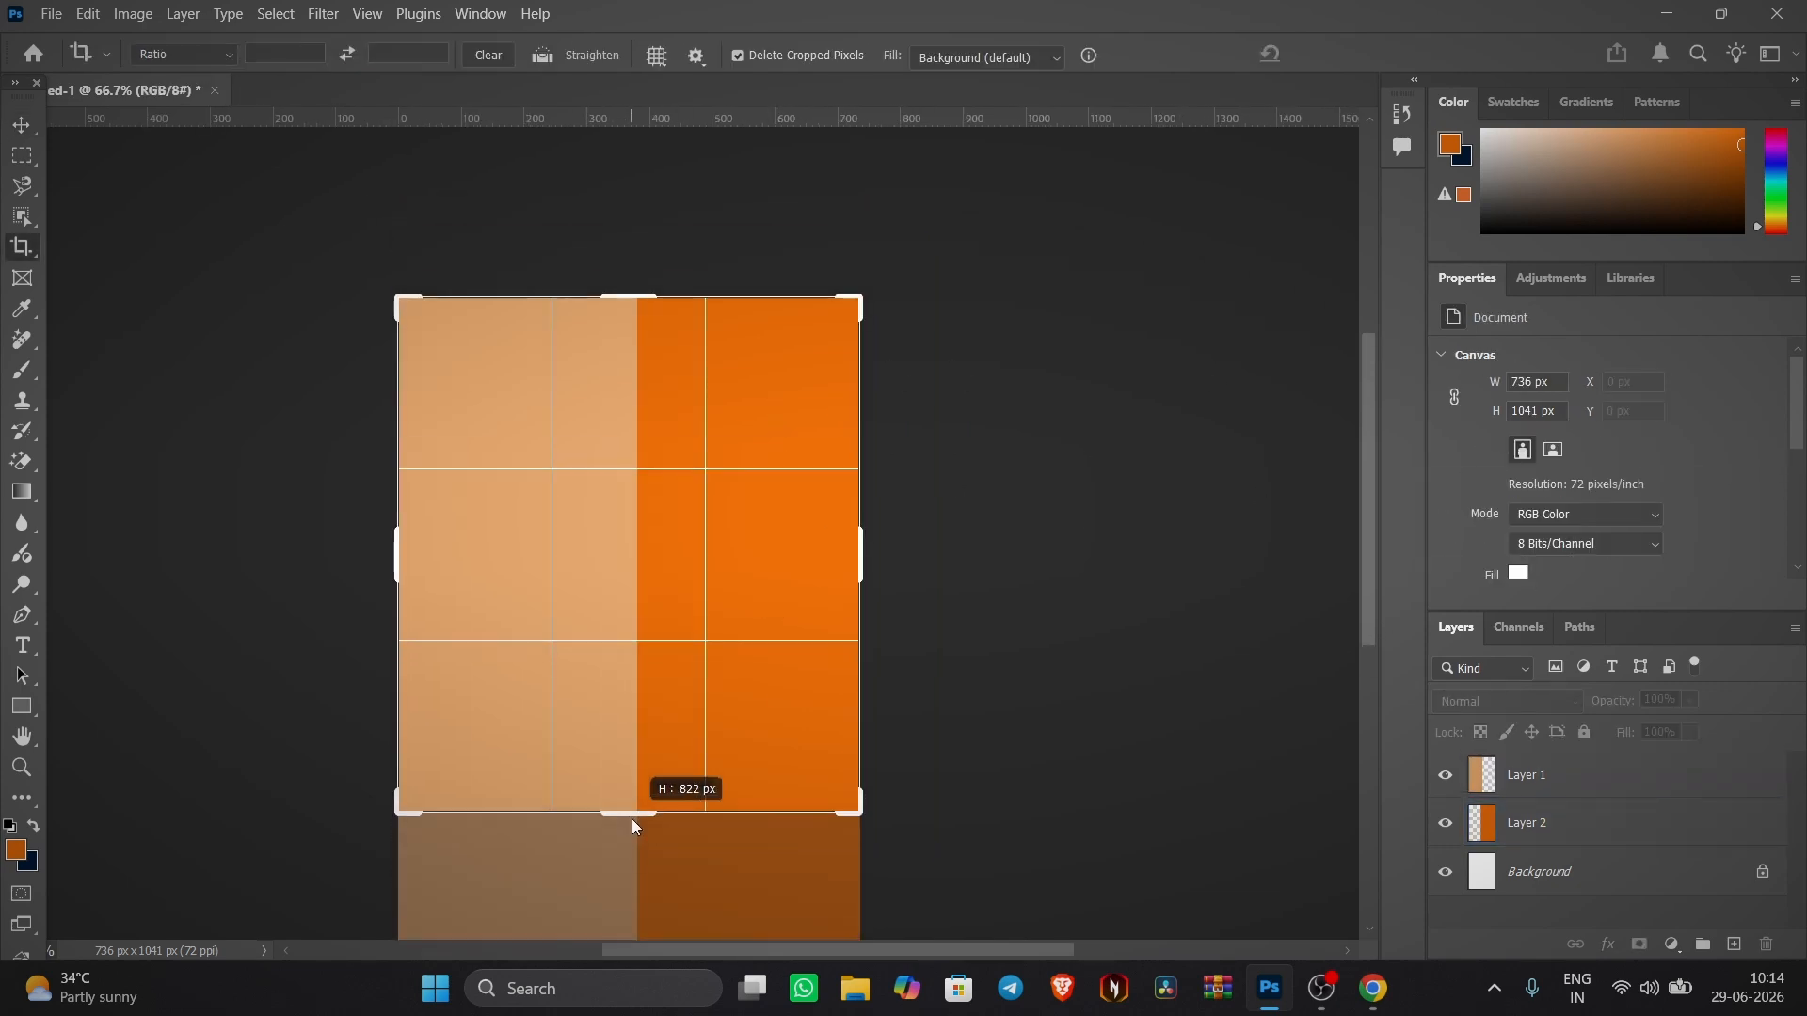
pyautogui.press('Return')
pyautogui.press('v')
pyautogui.click(696, 599)
pyautogui.scroll(-2, 697, 599)
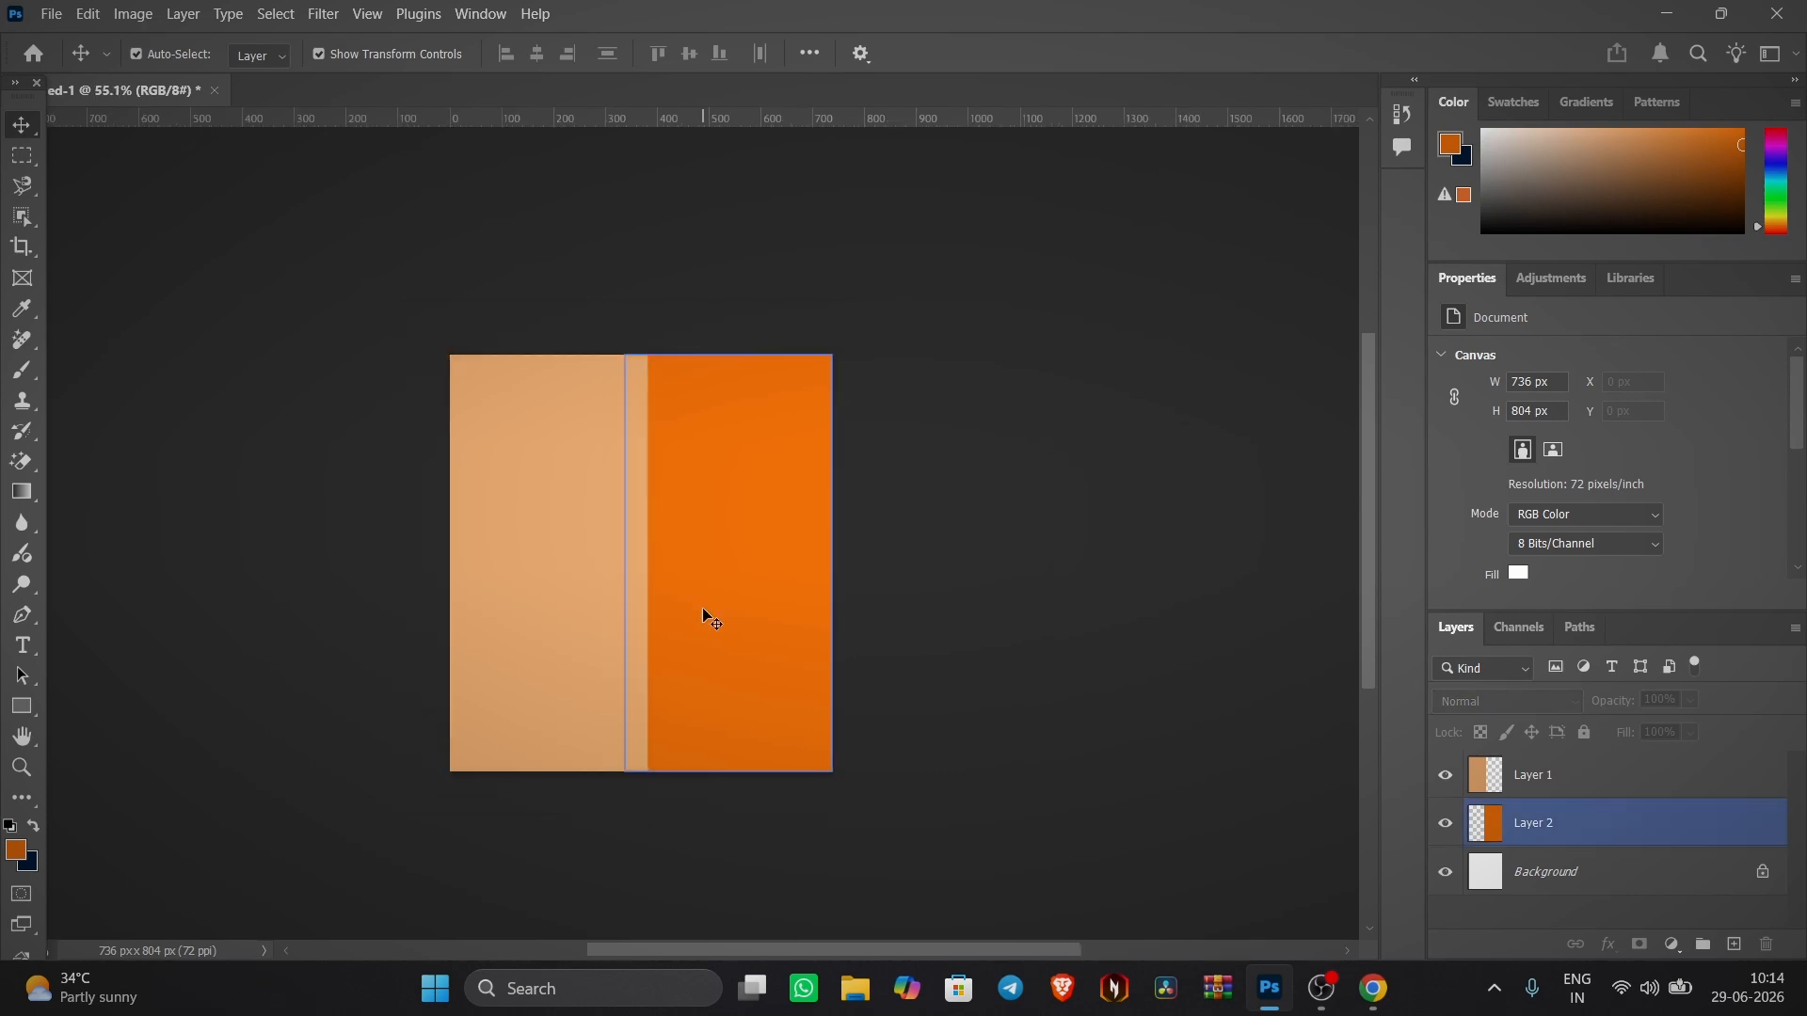
pyautogui.moveTo(702, 607); pyautogui.dragTo(755, 501)
pyautogui.scroll(5, 722, 420)
pyautogui.moveTo(734, 385); pyautogui.dragTo(573, 426)
pyautogui.scroll(1, 552, 428)
pyautogui.click(583, 442)
pyautogui.click(531, 452)
pyautogui.click(1036, 659)
# - Switch to Pinterest in Chrome and search for "burger png"
pyautogui.click(1372, 987)
pyautogui.click(424, 160)
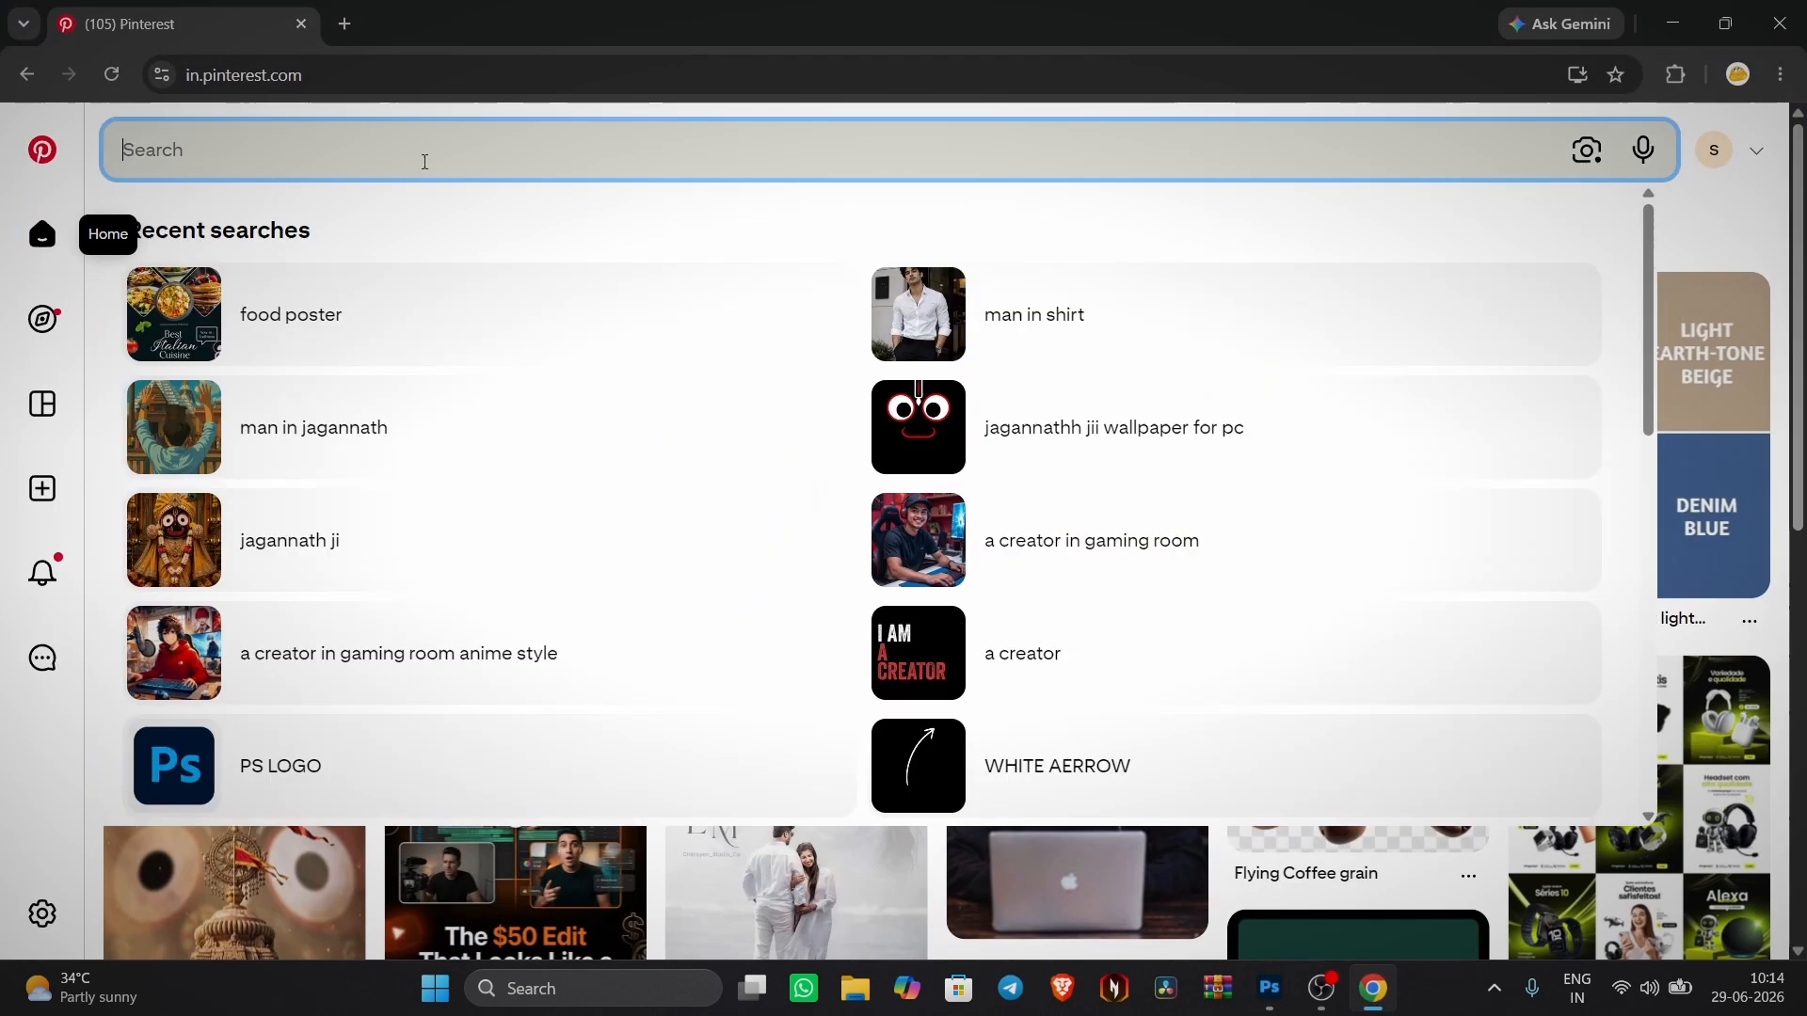
pyautogui.write('burger png')
pyautogui.press('Return')
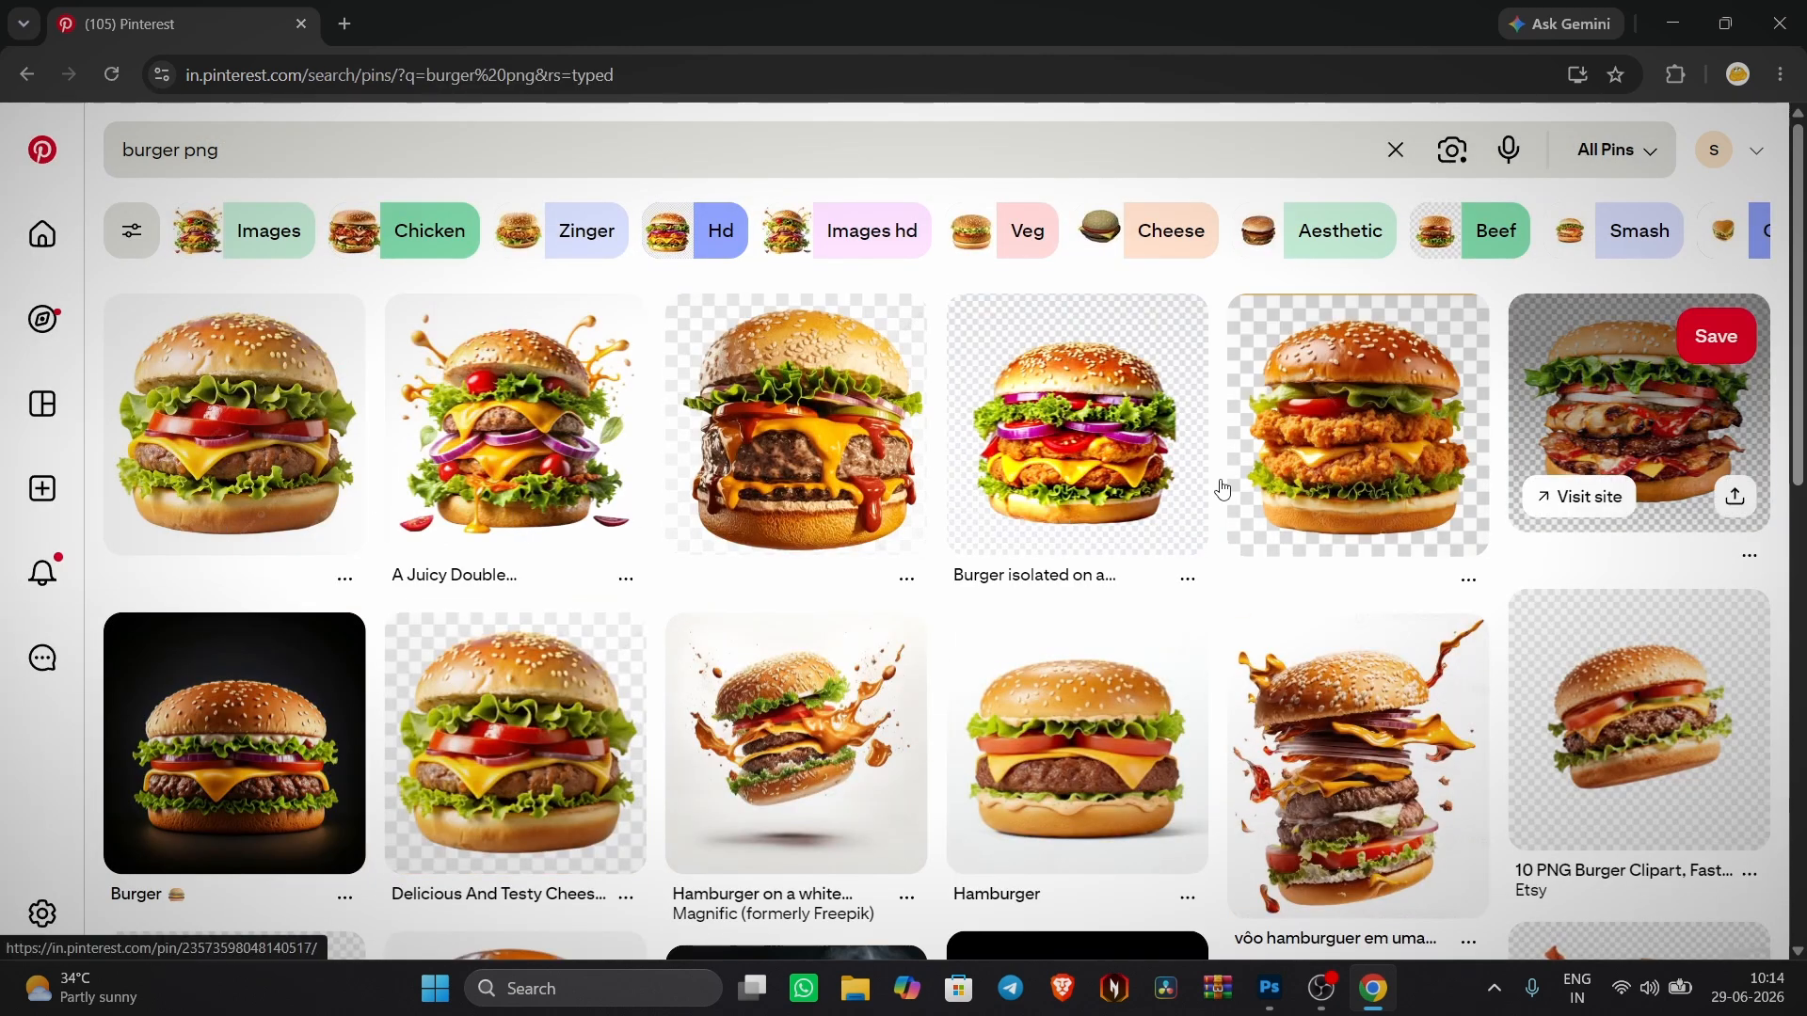
# - Open the pin of the cheeseburger on a black background and copy its image
pyautogui.scroll(-2, 603, 470)
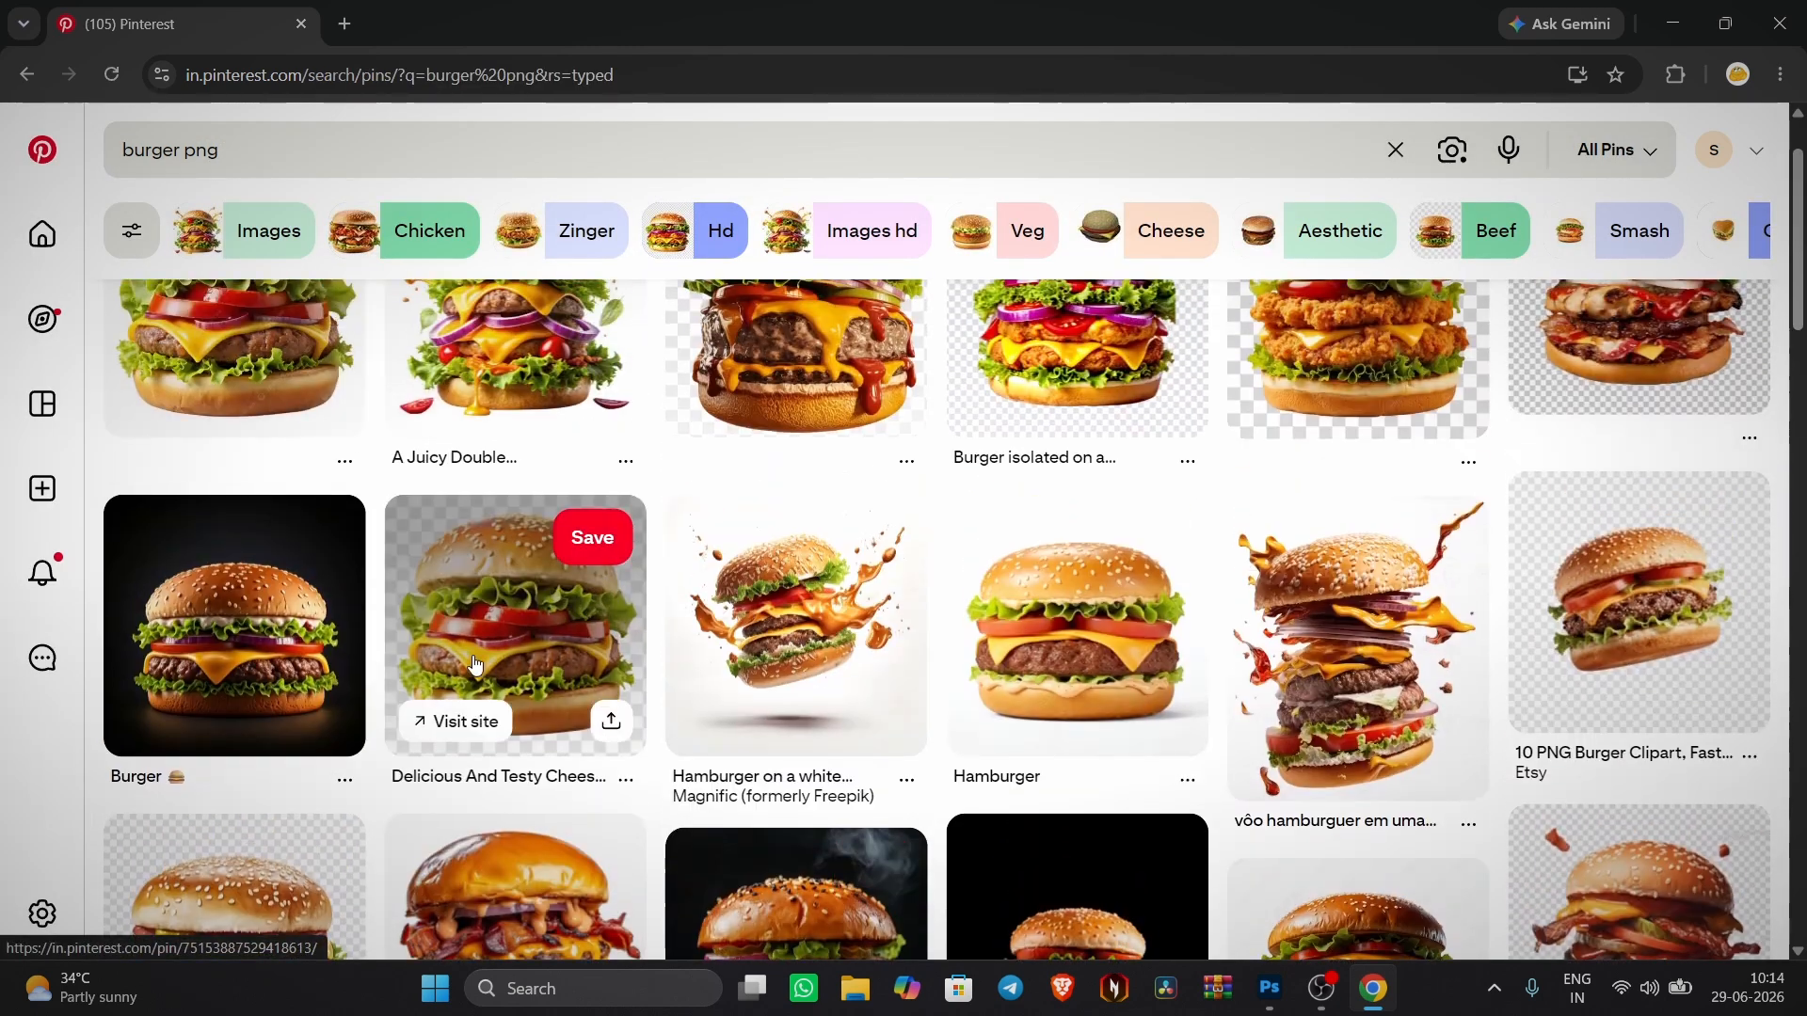
pyautogui.click(202, 565)
pyautogui.rightClick(335, 408)
pyautogui.click(367, 496)
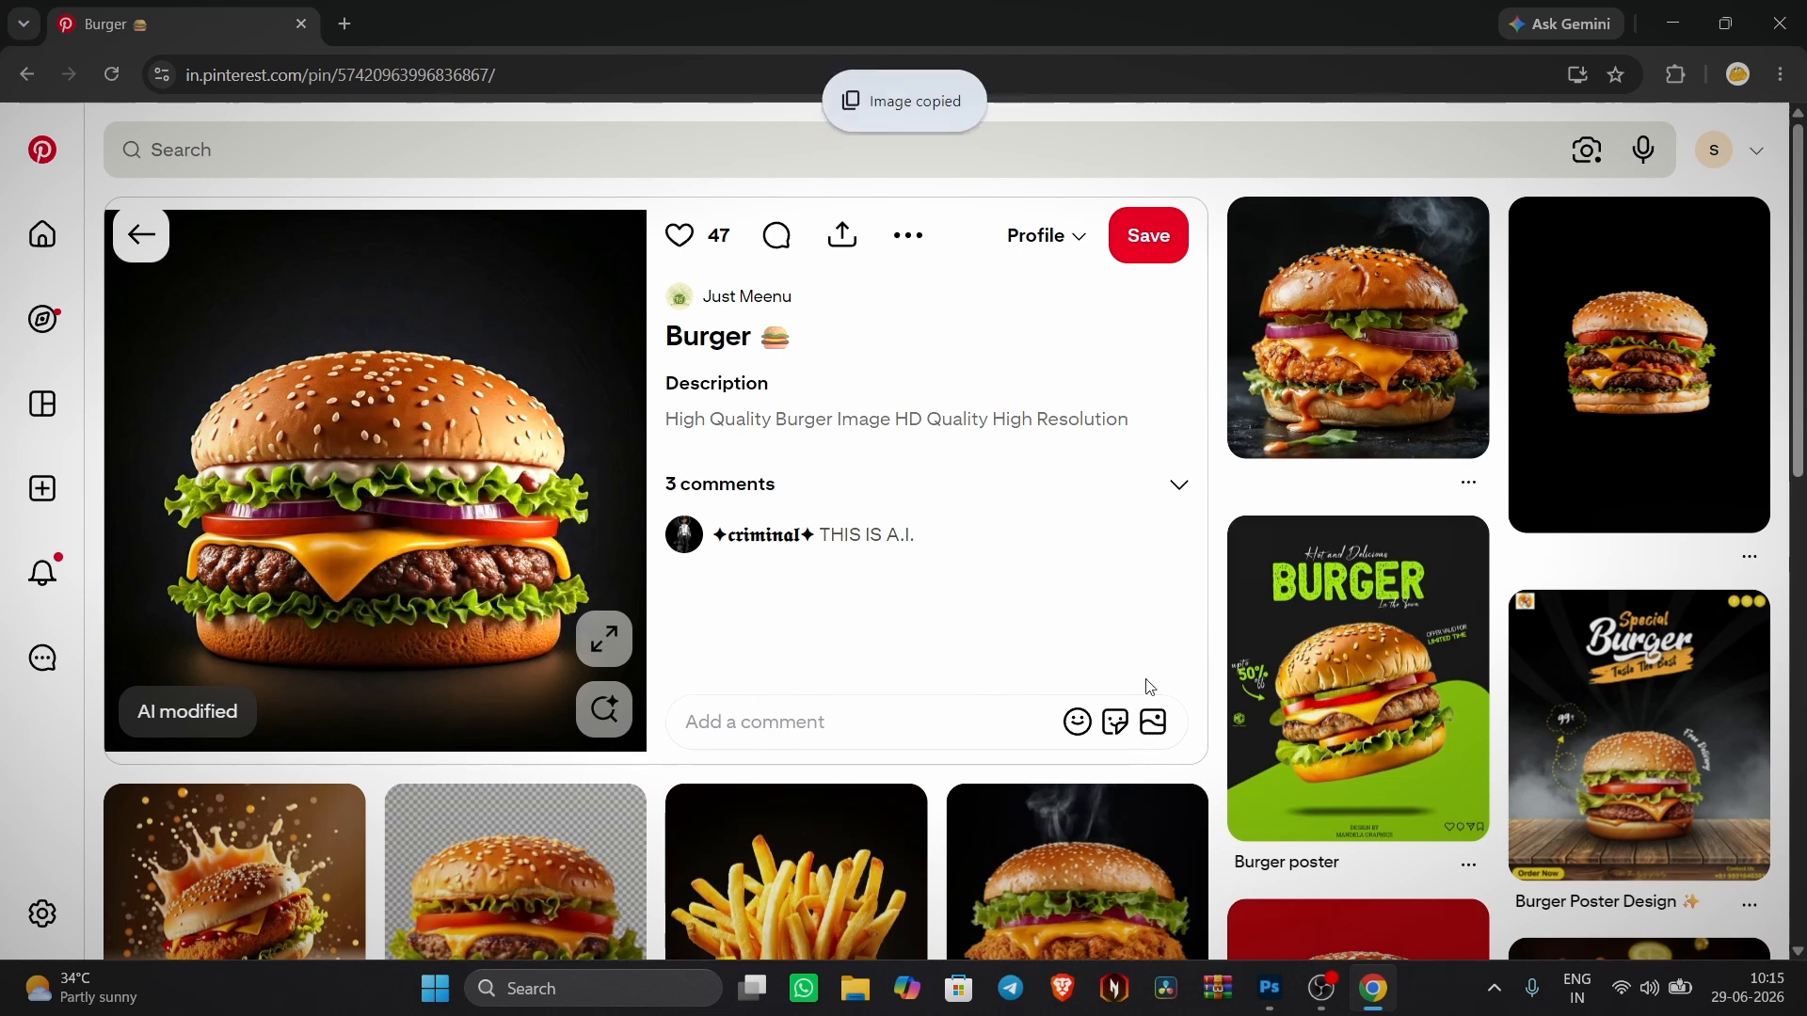
# - Switch back to Photoshop, paste the burger image and scale it down to about 81%
pyautogui.hotkey('alt', 'Tab')
pyautogui.hotkey('ctrl', 'v')
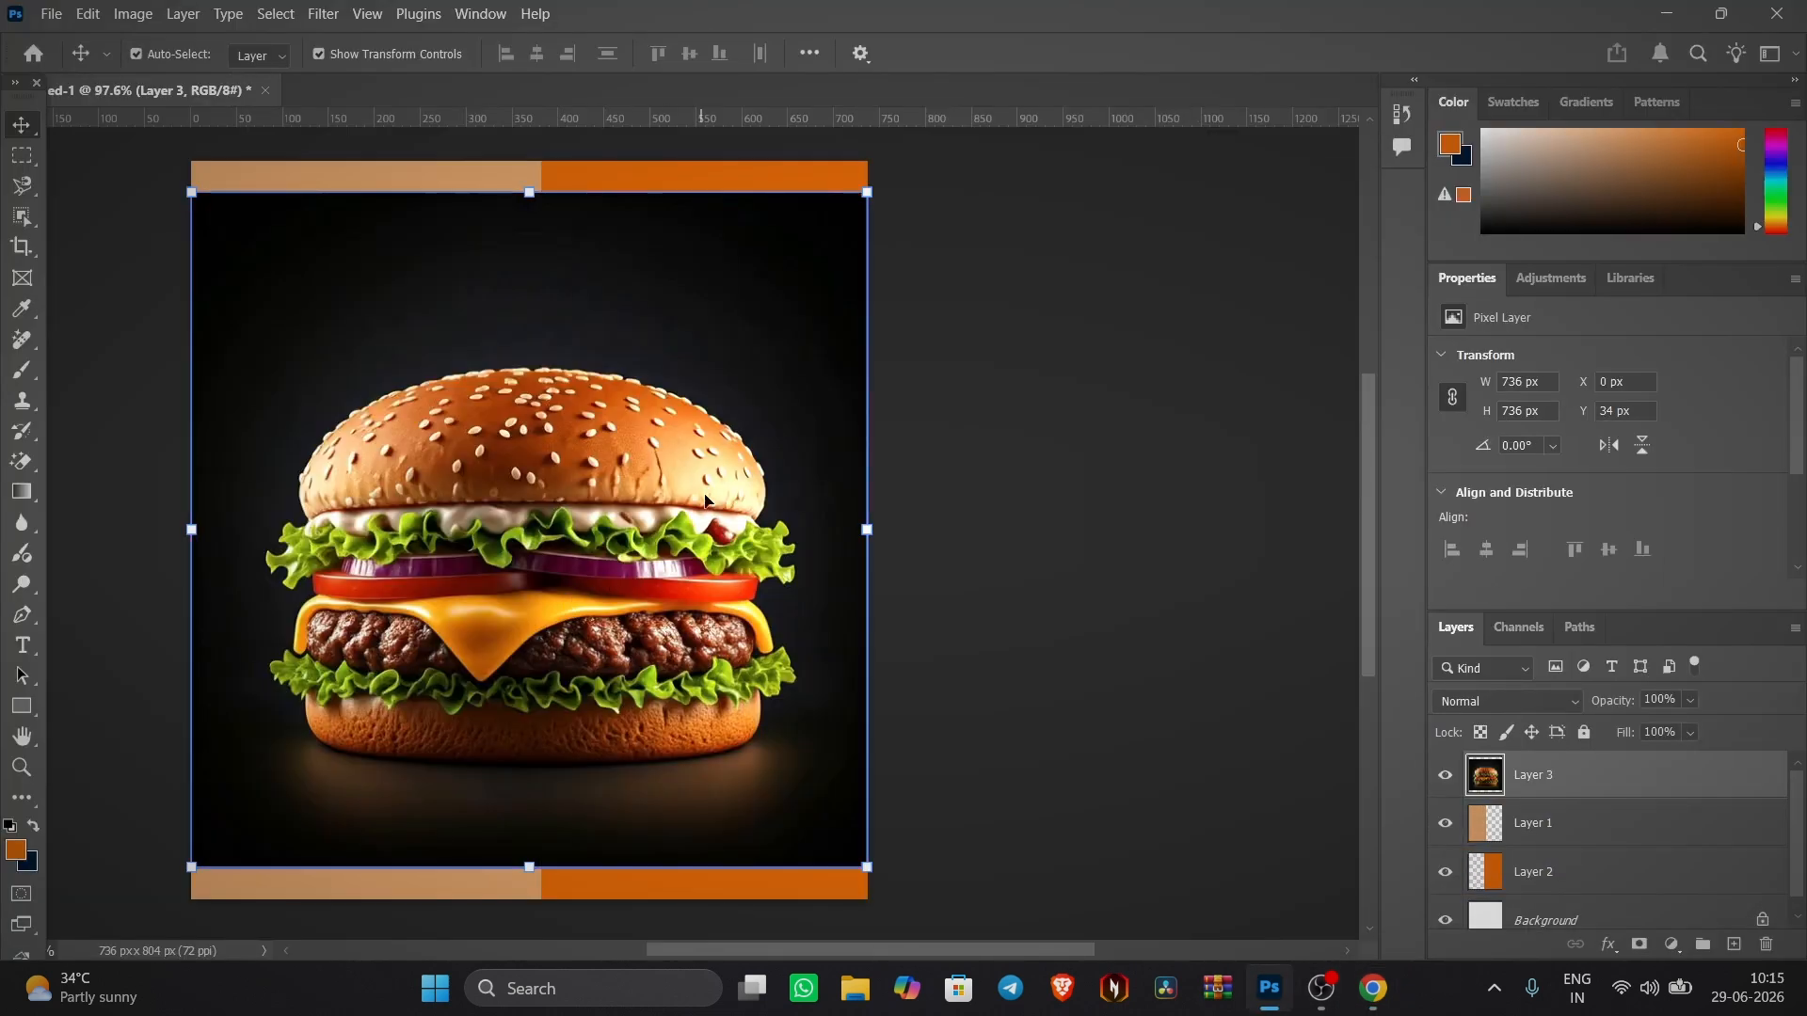
pyautogui.moveTo(867, 192); pyautogui.dragTo(802, 256)
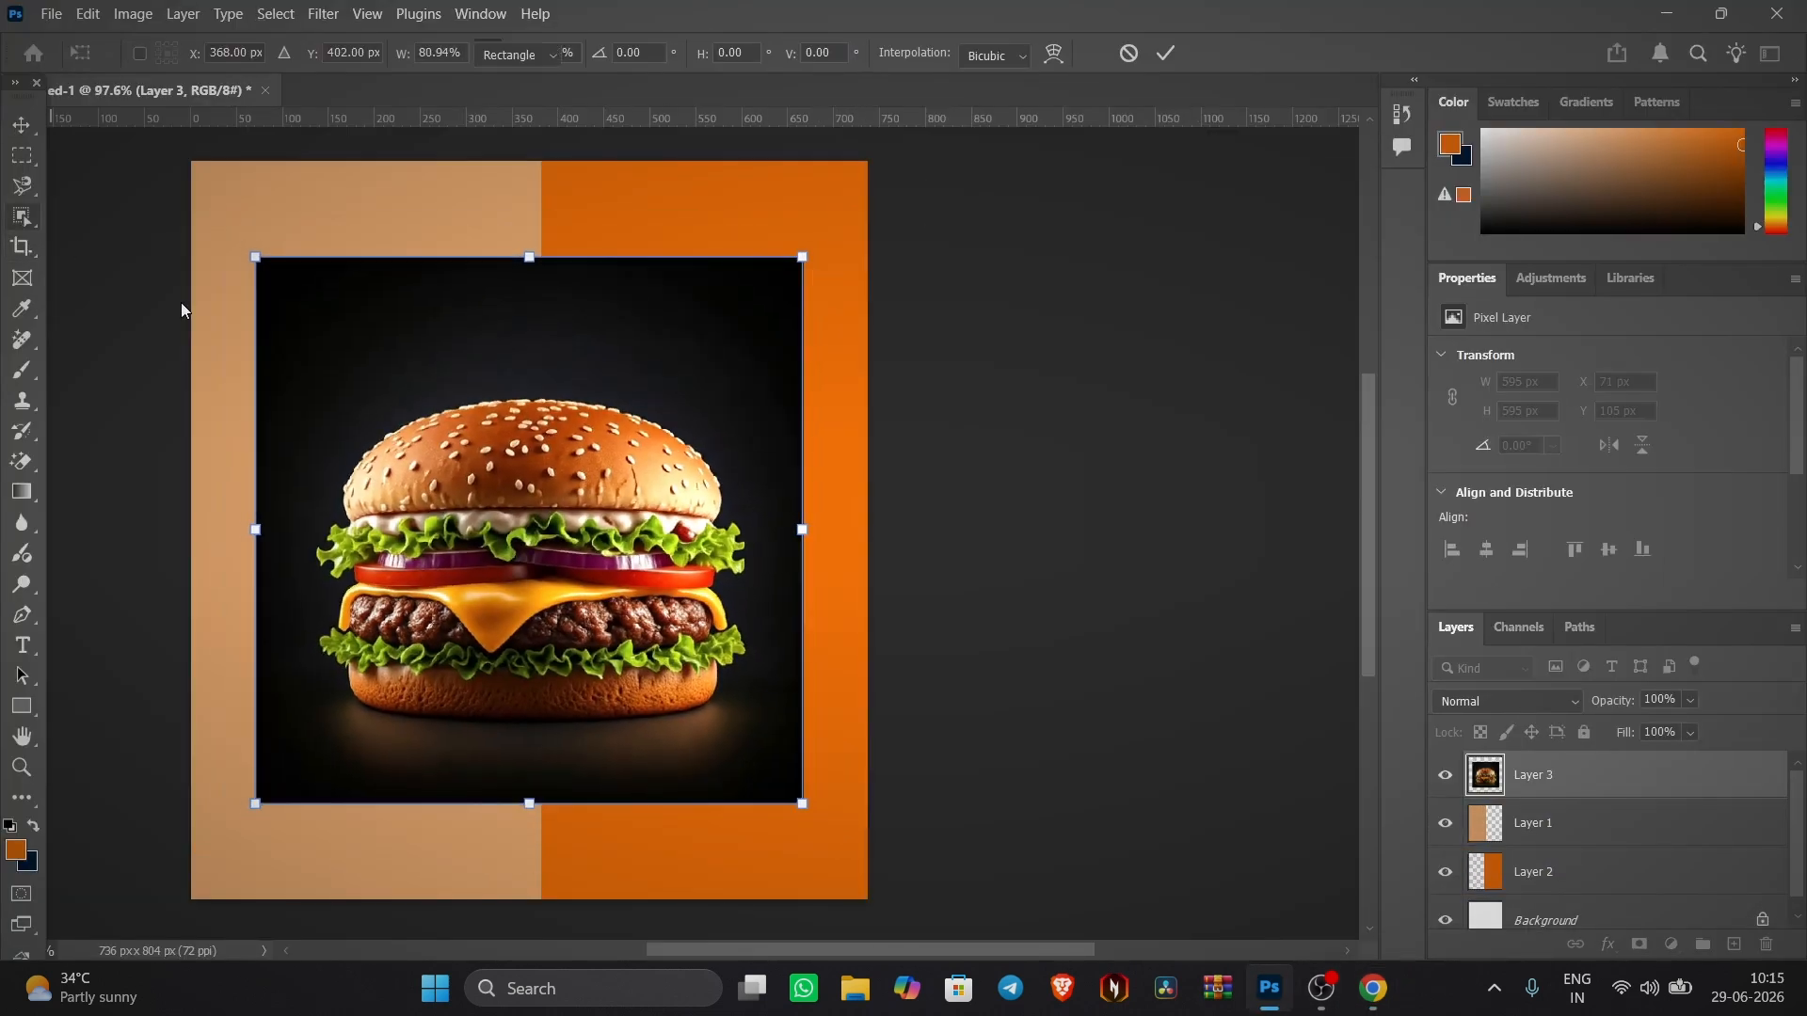
# - Isolate the burger with Select Subject, invert the selection and delete the black background around it
pyautogui.rightClick(23, 216)
pyautogui.click(143, 223)
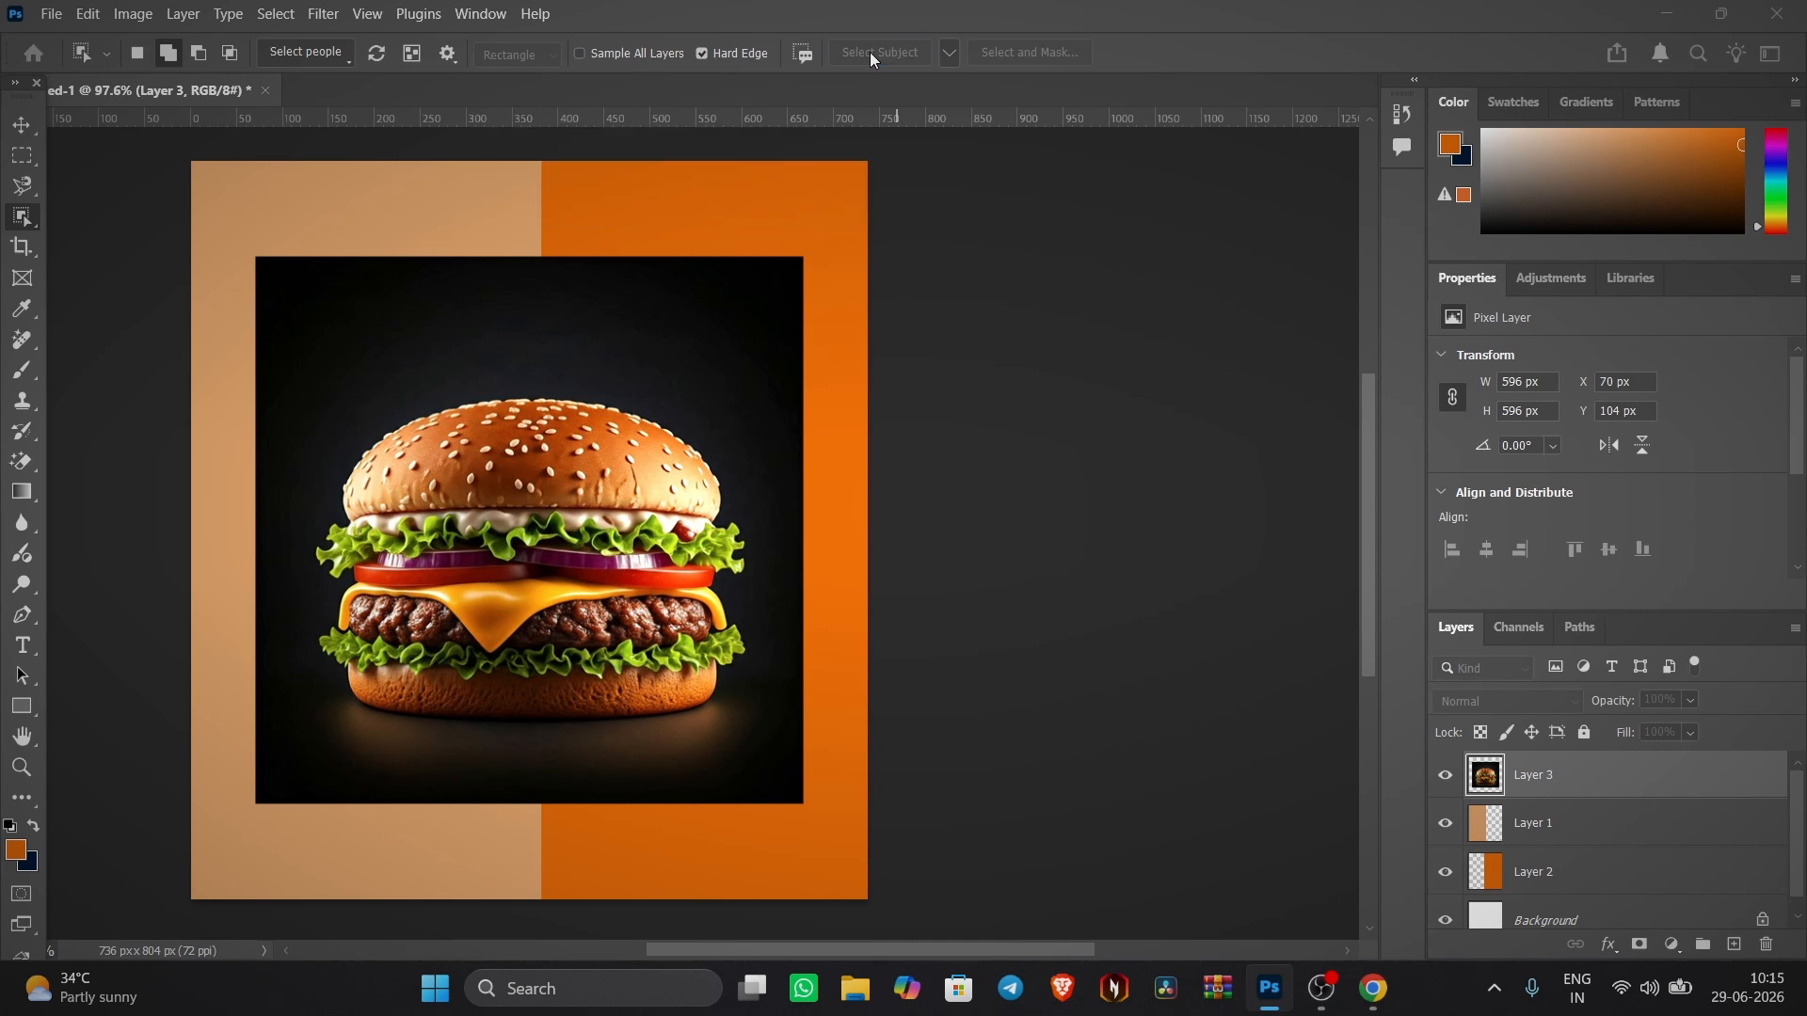
pyautogui.click(871, 54)
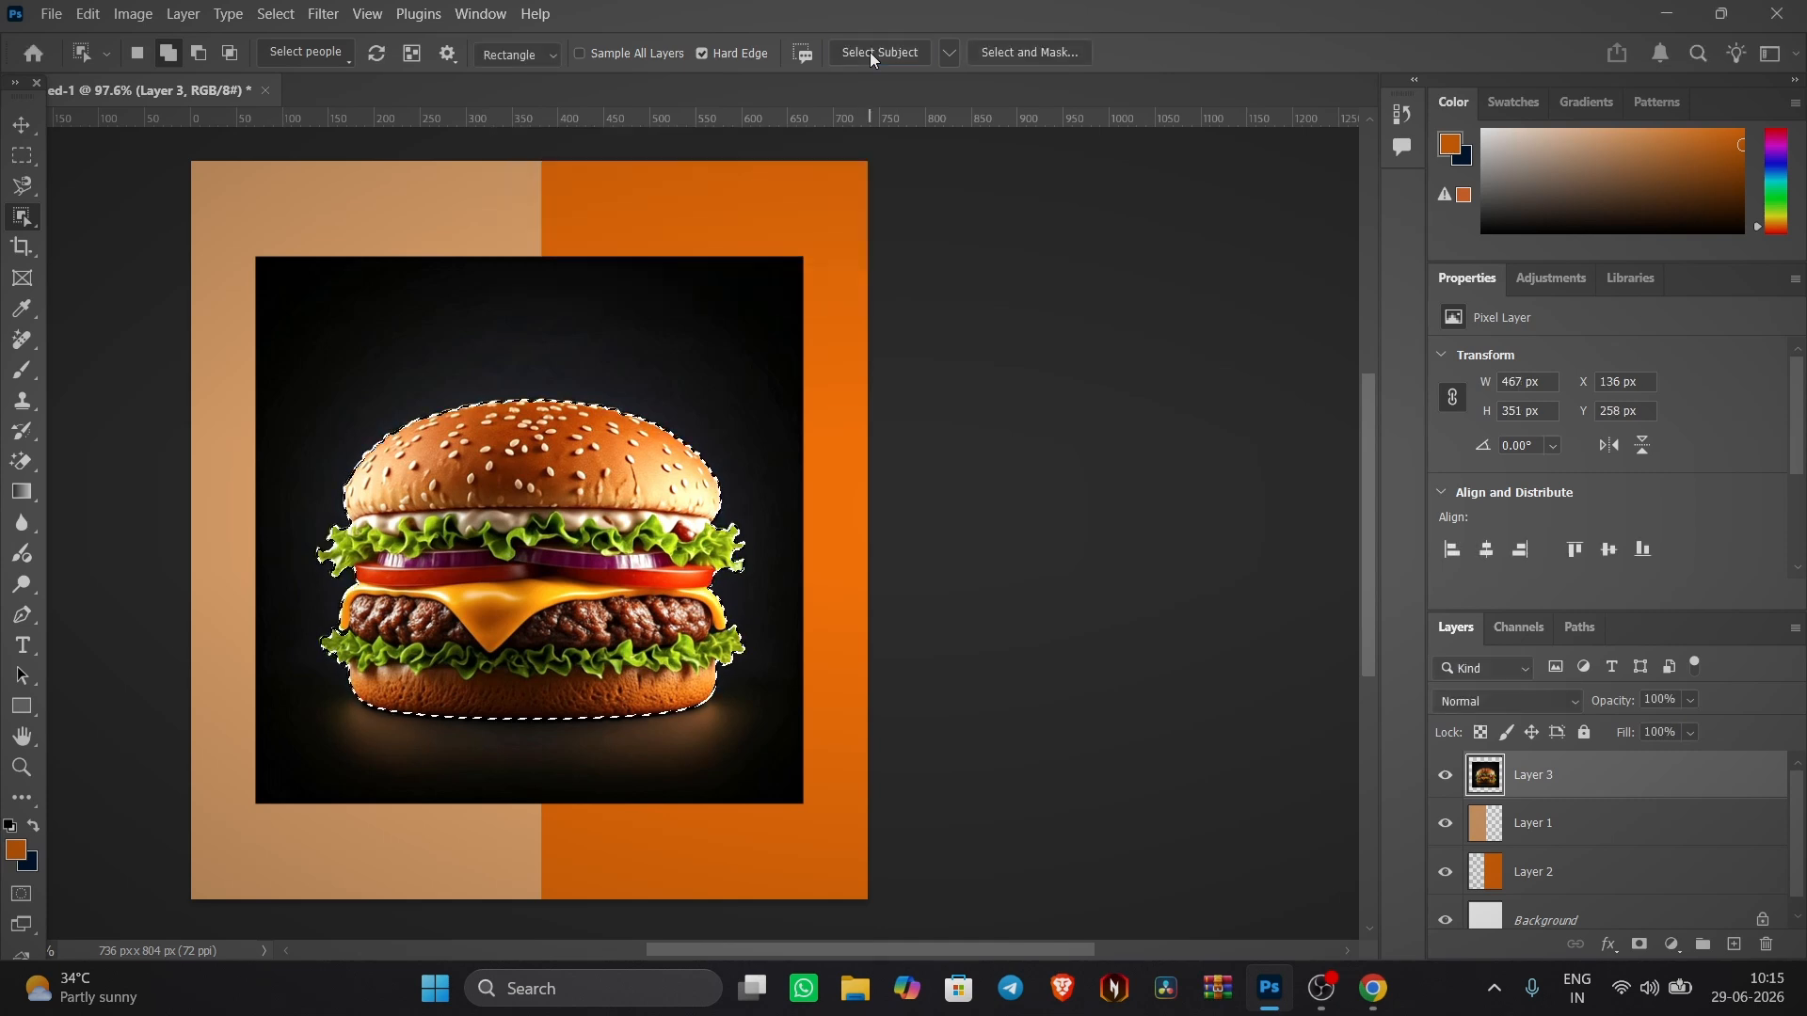
pyautogui.rightClick(561, 427)
pyautogui.rightClick(483, 572)
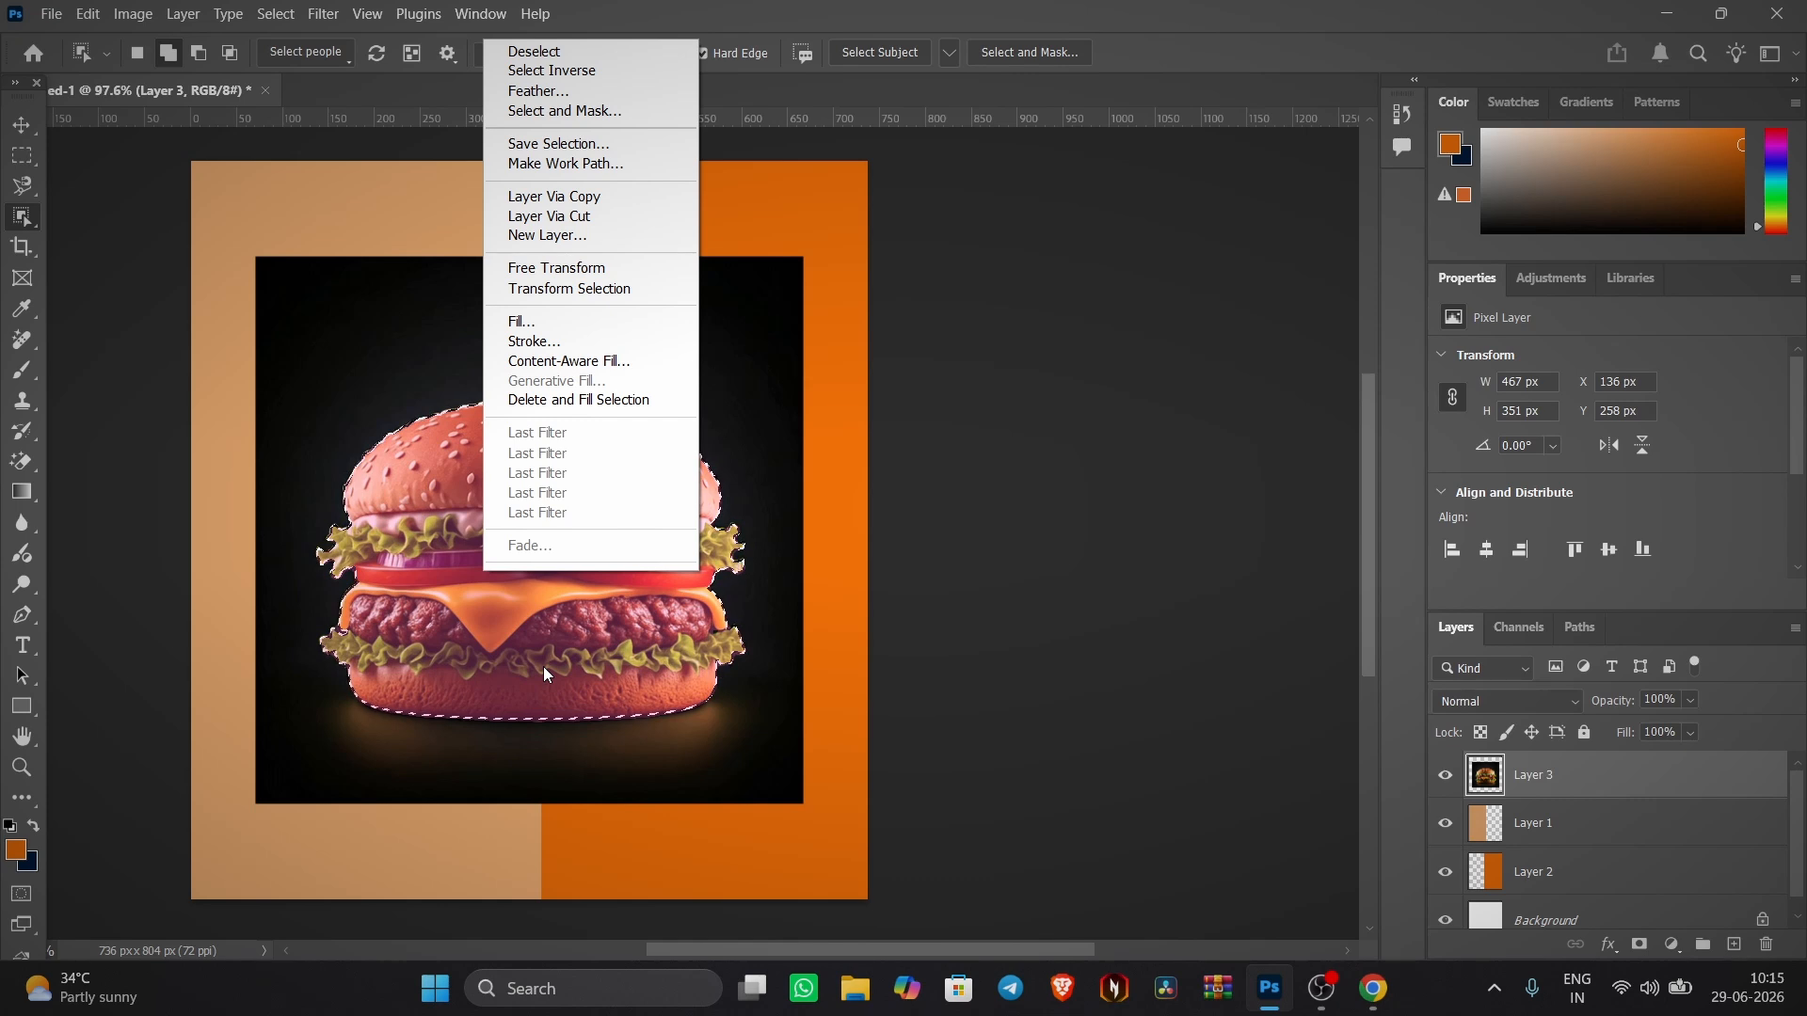
pyautogui.click(145, 198)
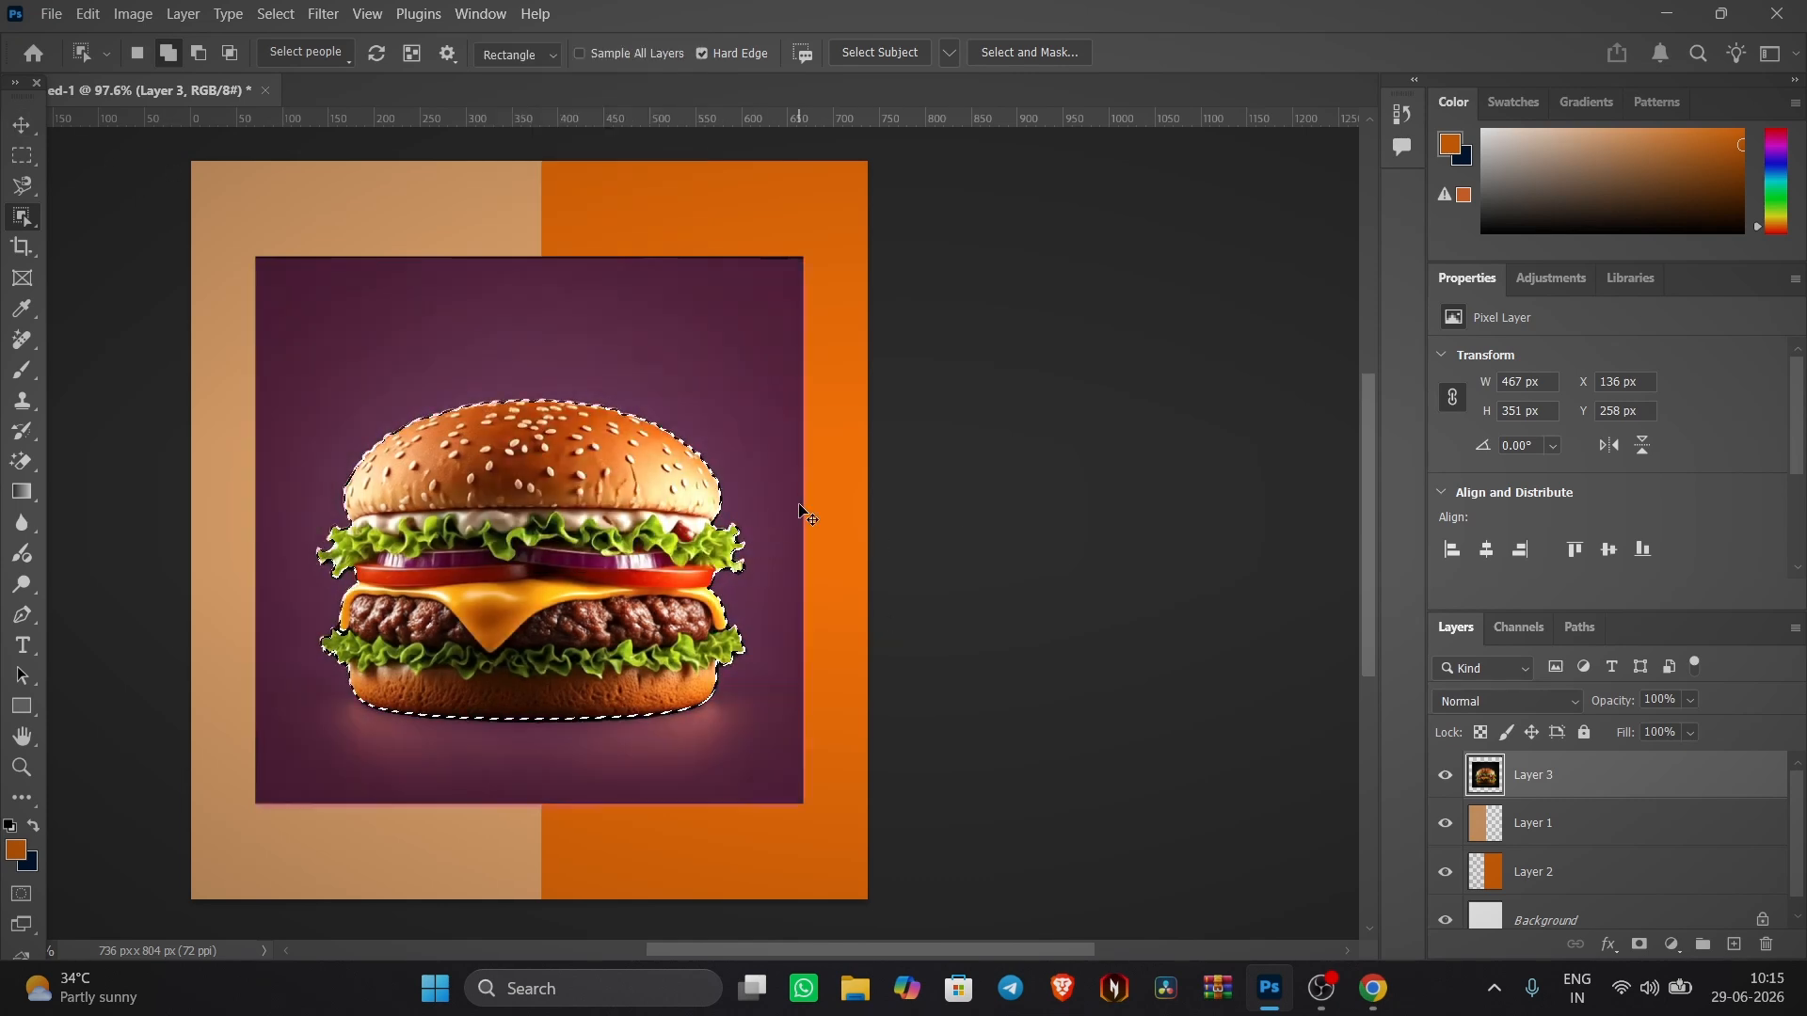
pyautogui.hotkey('shift', 'ctrl', 'i')
pyautogui.press('Delete')
pyautogui.hotkey('ctrl', 'd')
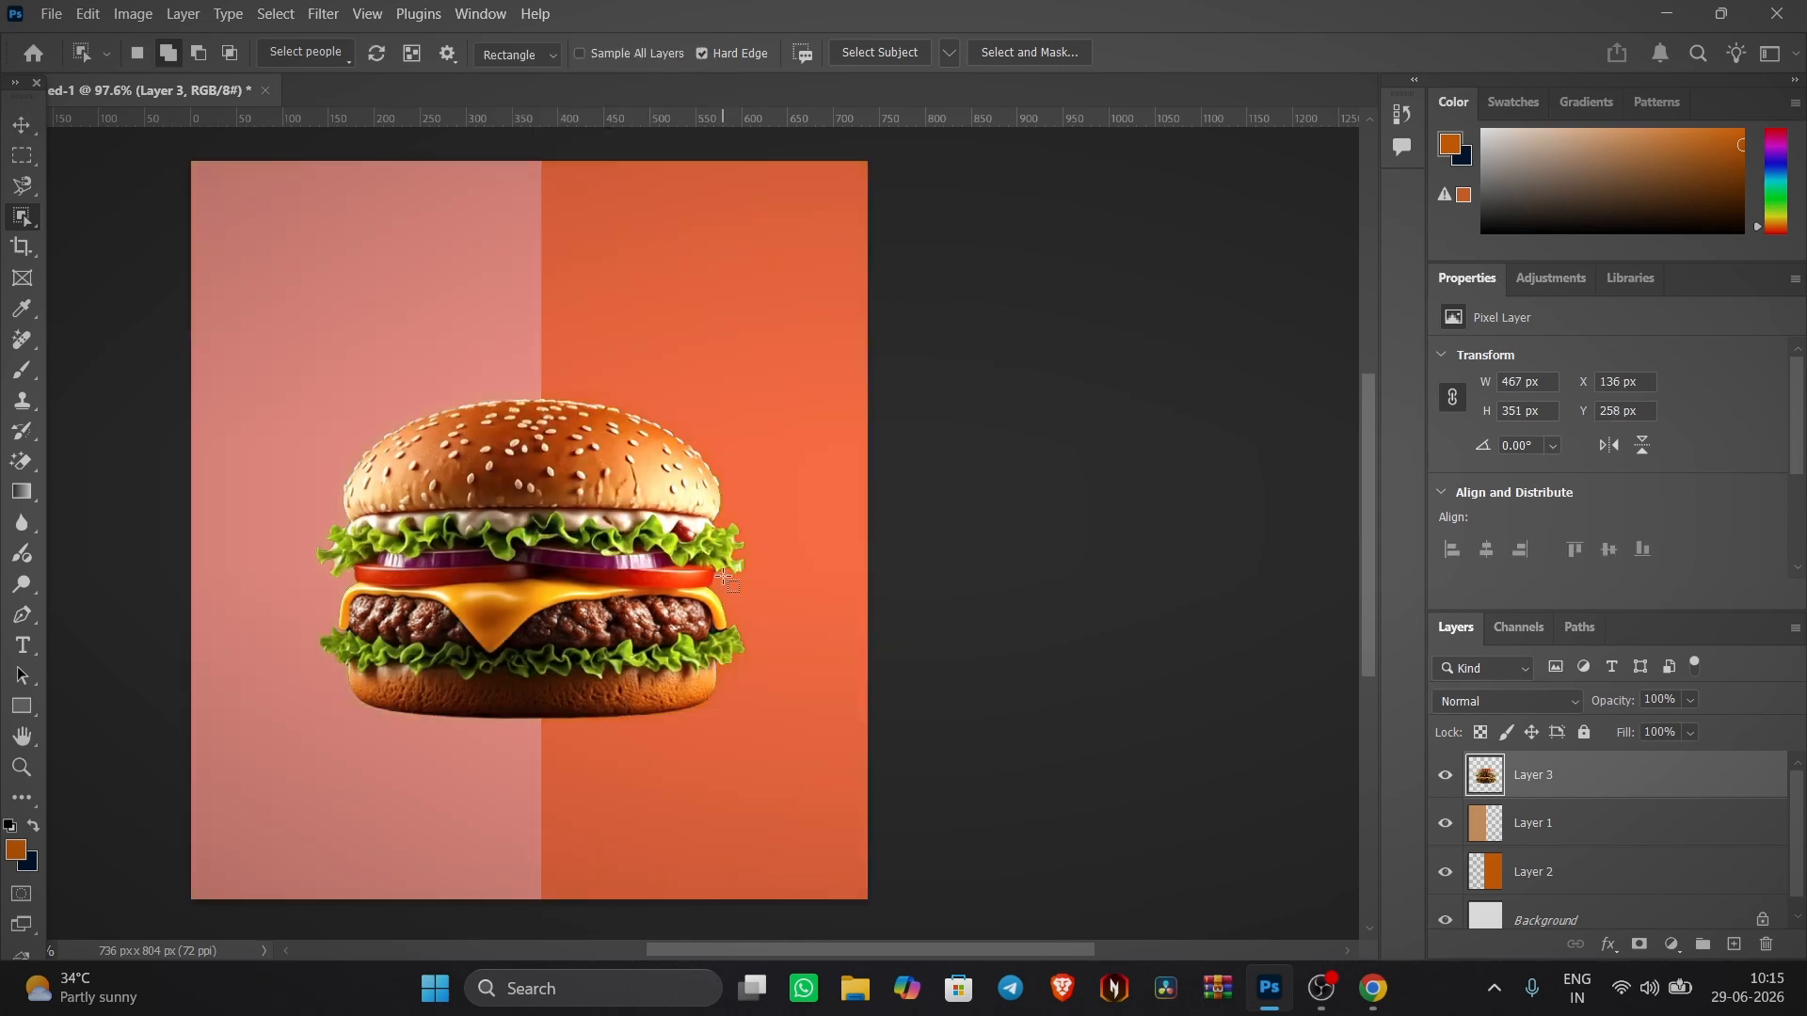
# - Scale the cut-out burger up to about 115%, roughly 538 by 405 px
pyautogui.hotkey('ctrl', 't')
pyautogui.moveTo(746, 396); pyautogui.dragTo(779, 373)
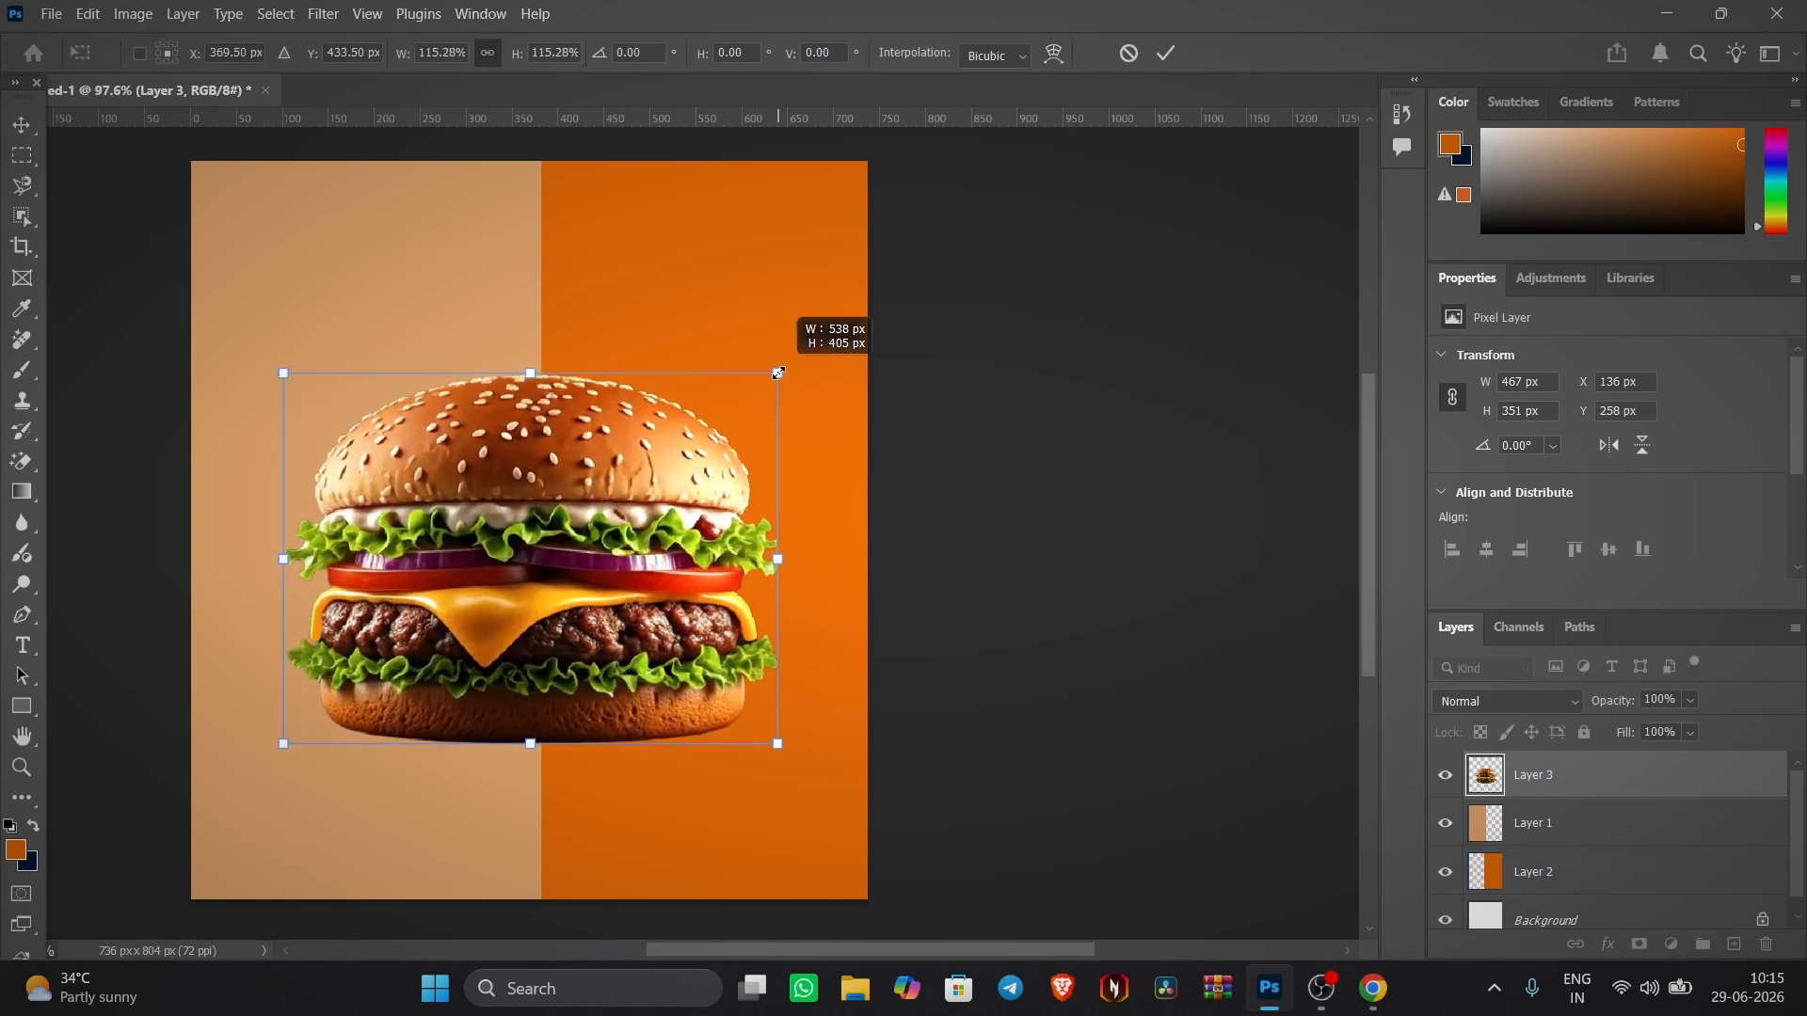
pyautogui.hotkey('ctrl', 'z')
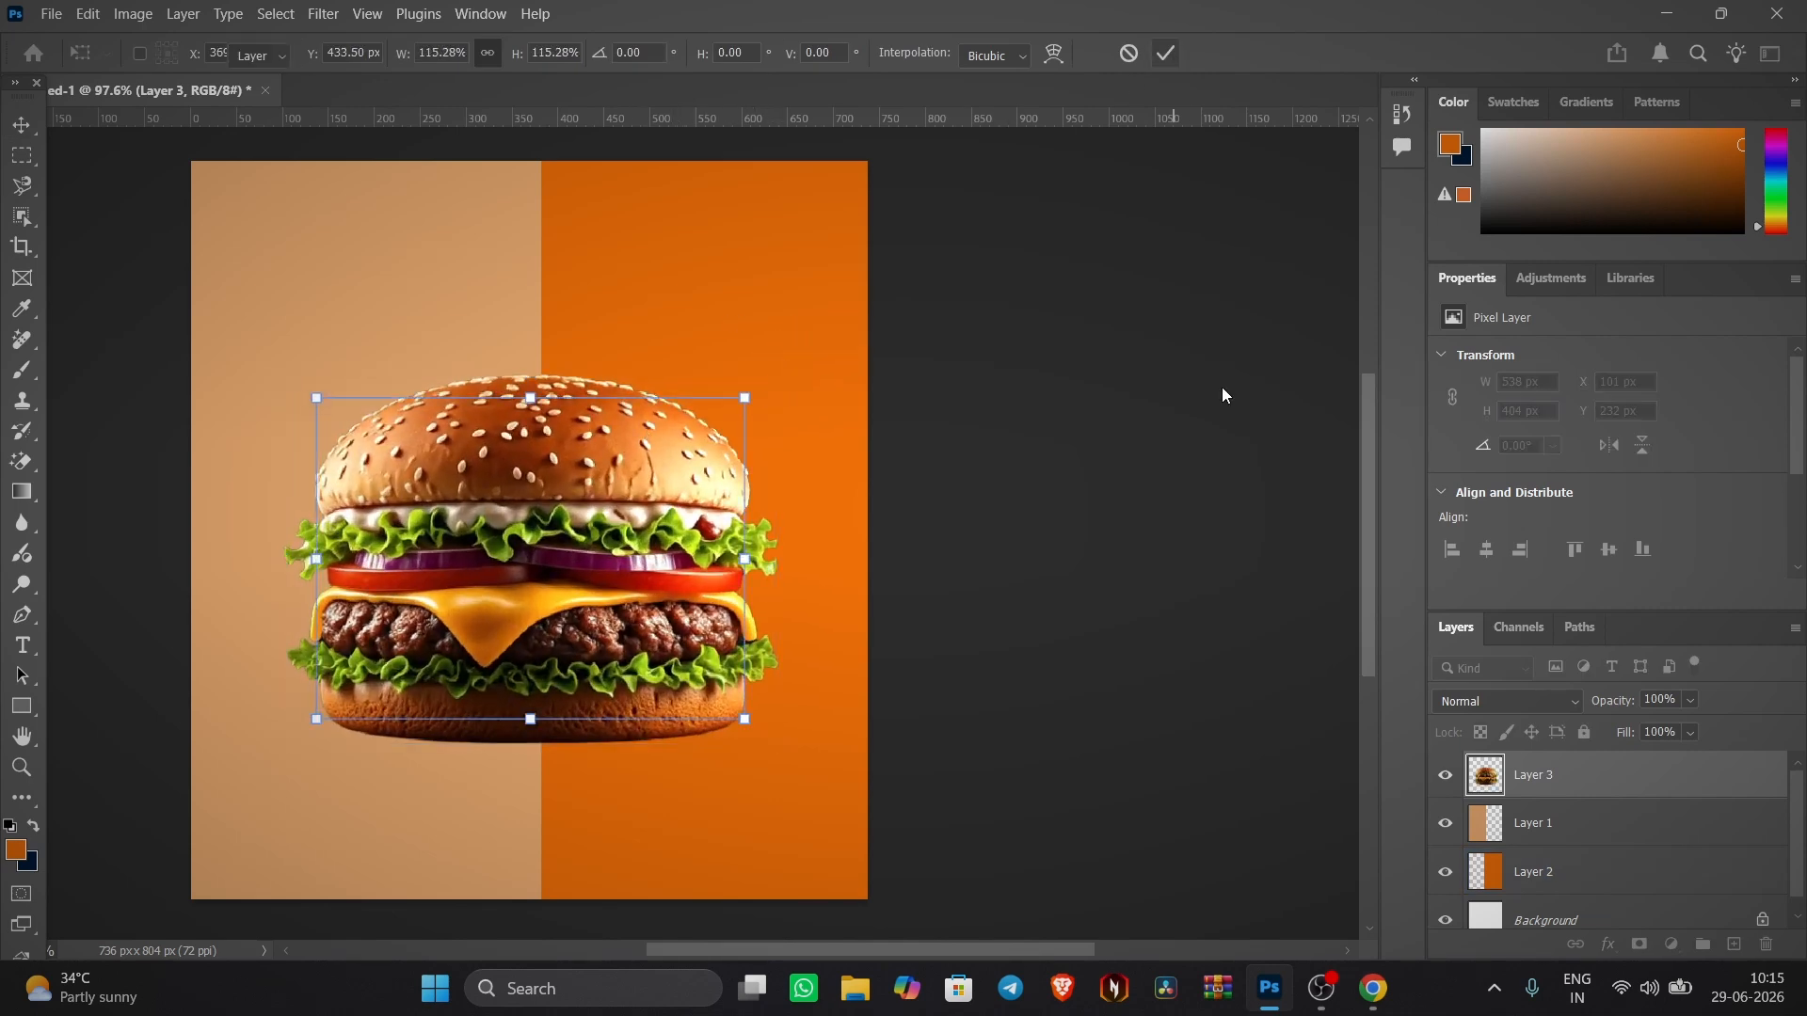
# - Shift the tan panel to the right and fill the exposed white strip along the canvas's left edge with matching tan
pyautogui.click(1553, 815)
pyautogui.moveTo(432, 337); pyautogui.dragTo(490, 343)
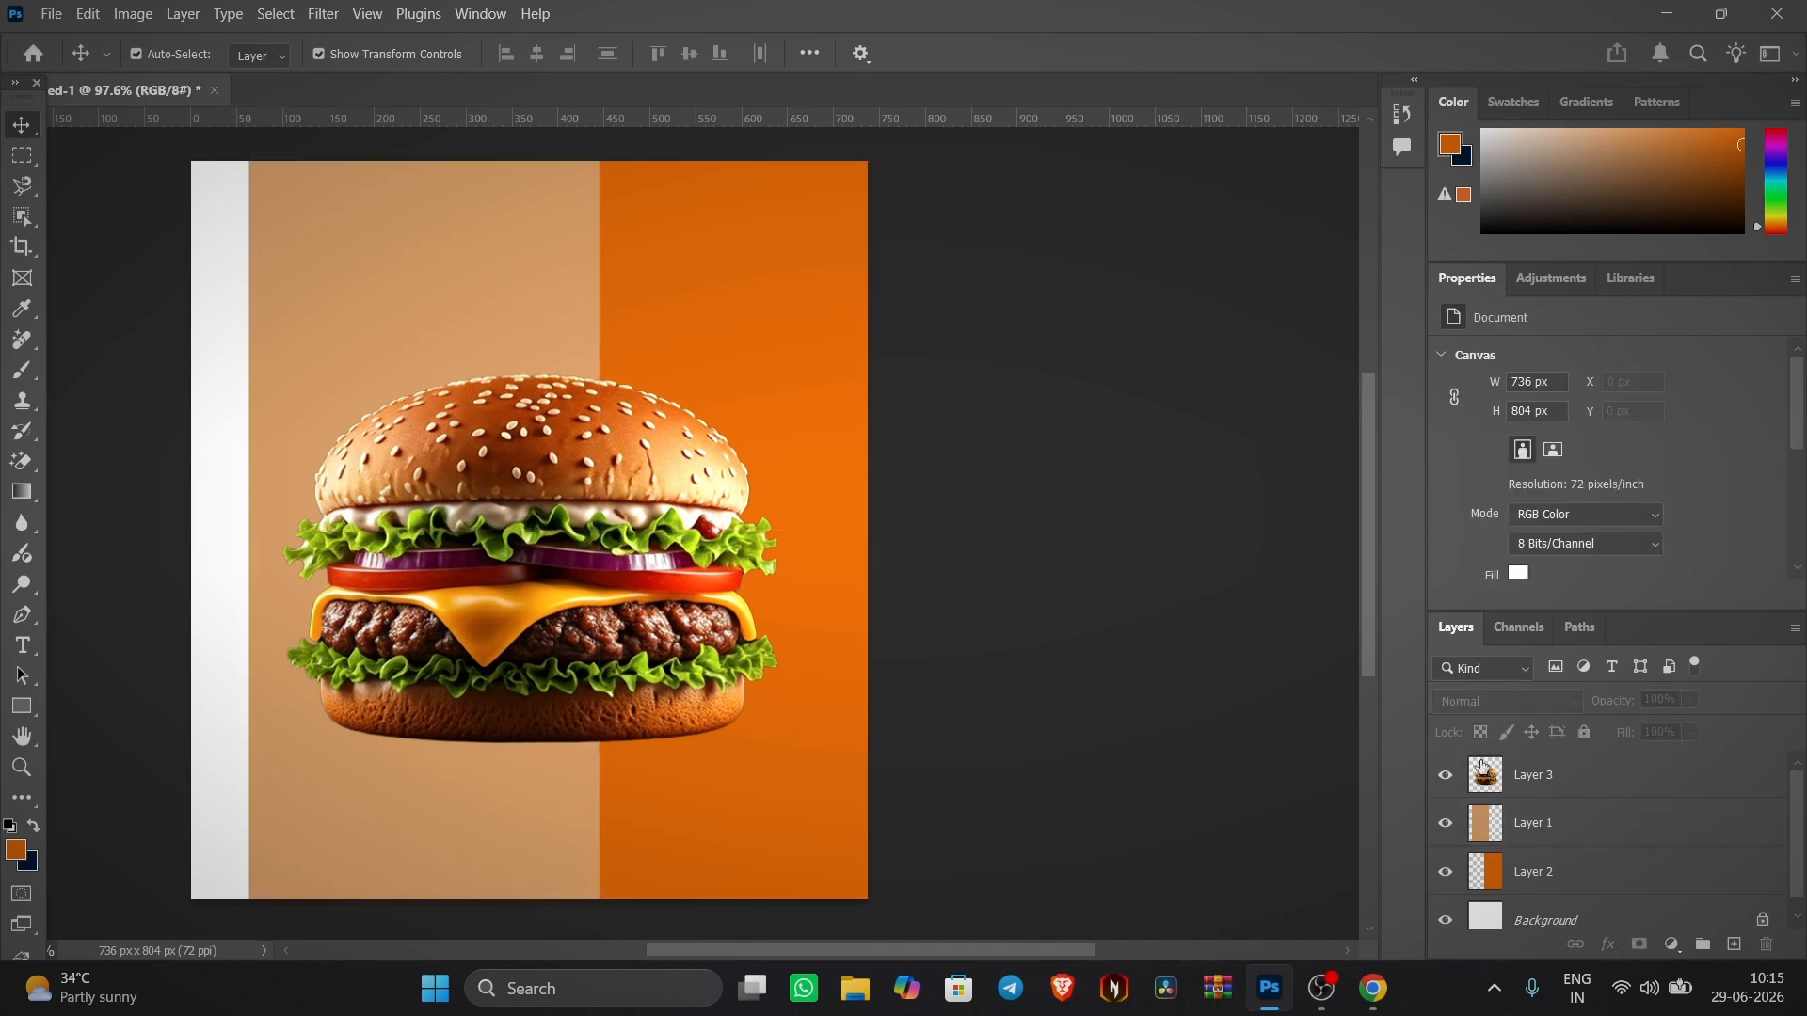
pyautogui.click(23, 156)
pyautogui.click(160, 156)
pyautogui.moveTo(193, 162); pyautogui.dragTo(256, 904)
pyautogui.rightClick(212, 431)
pyautogui.click(279, 712)
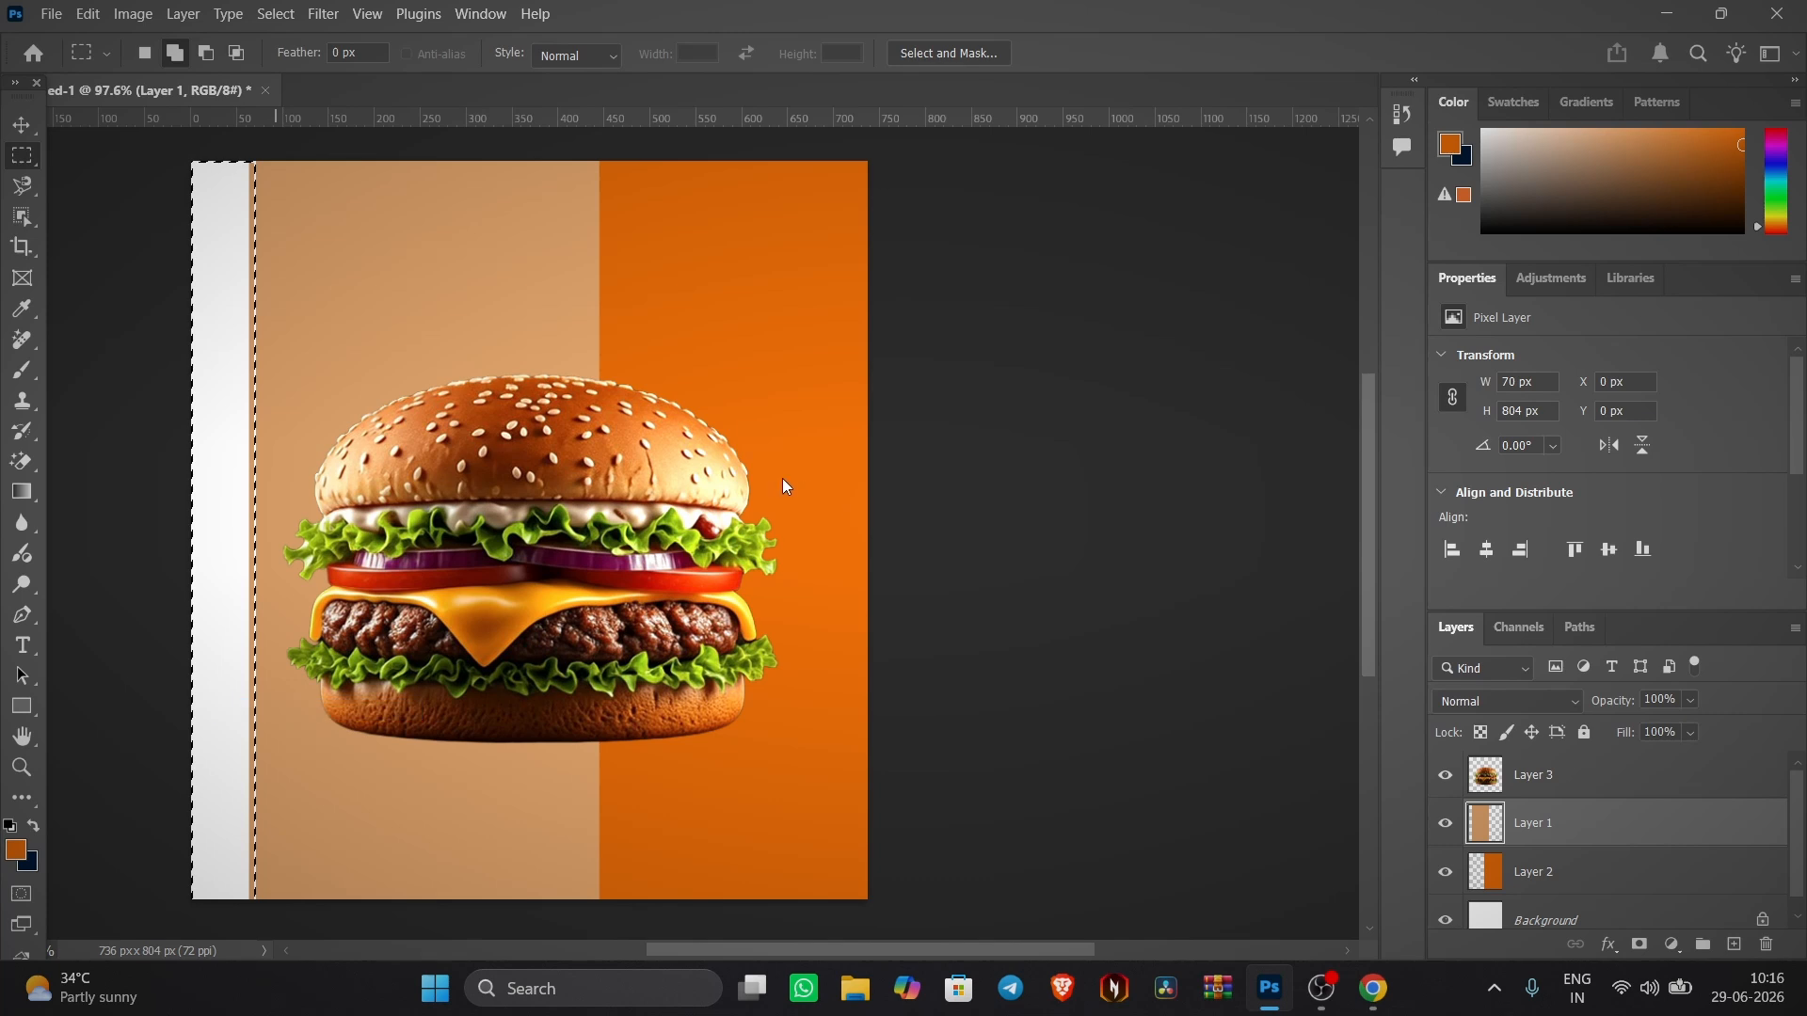
pyautogui.click(1048, 226)
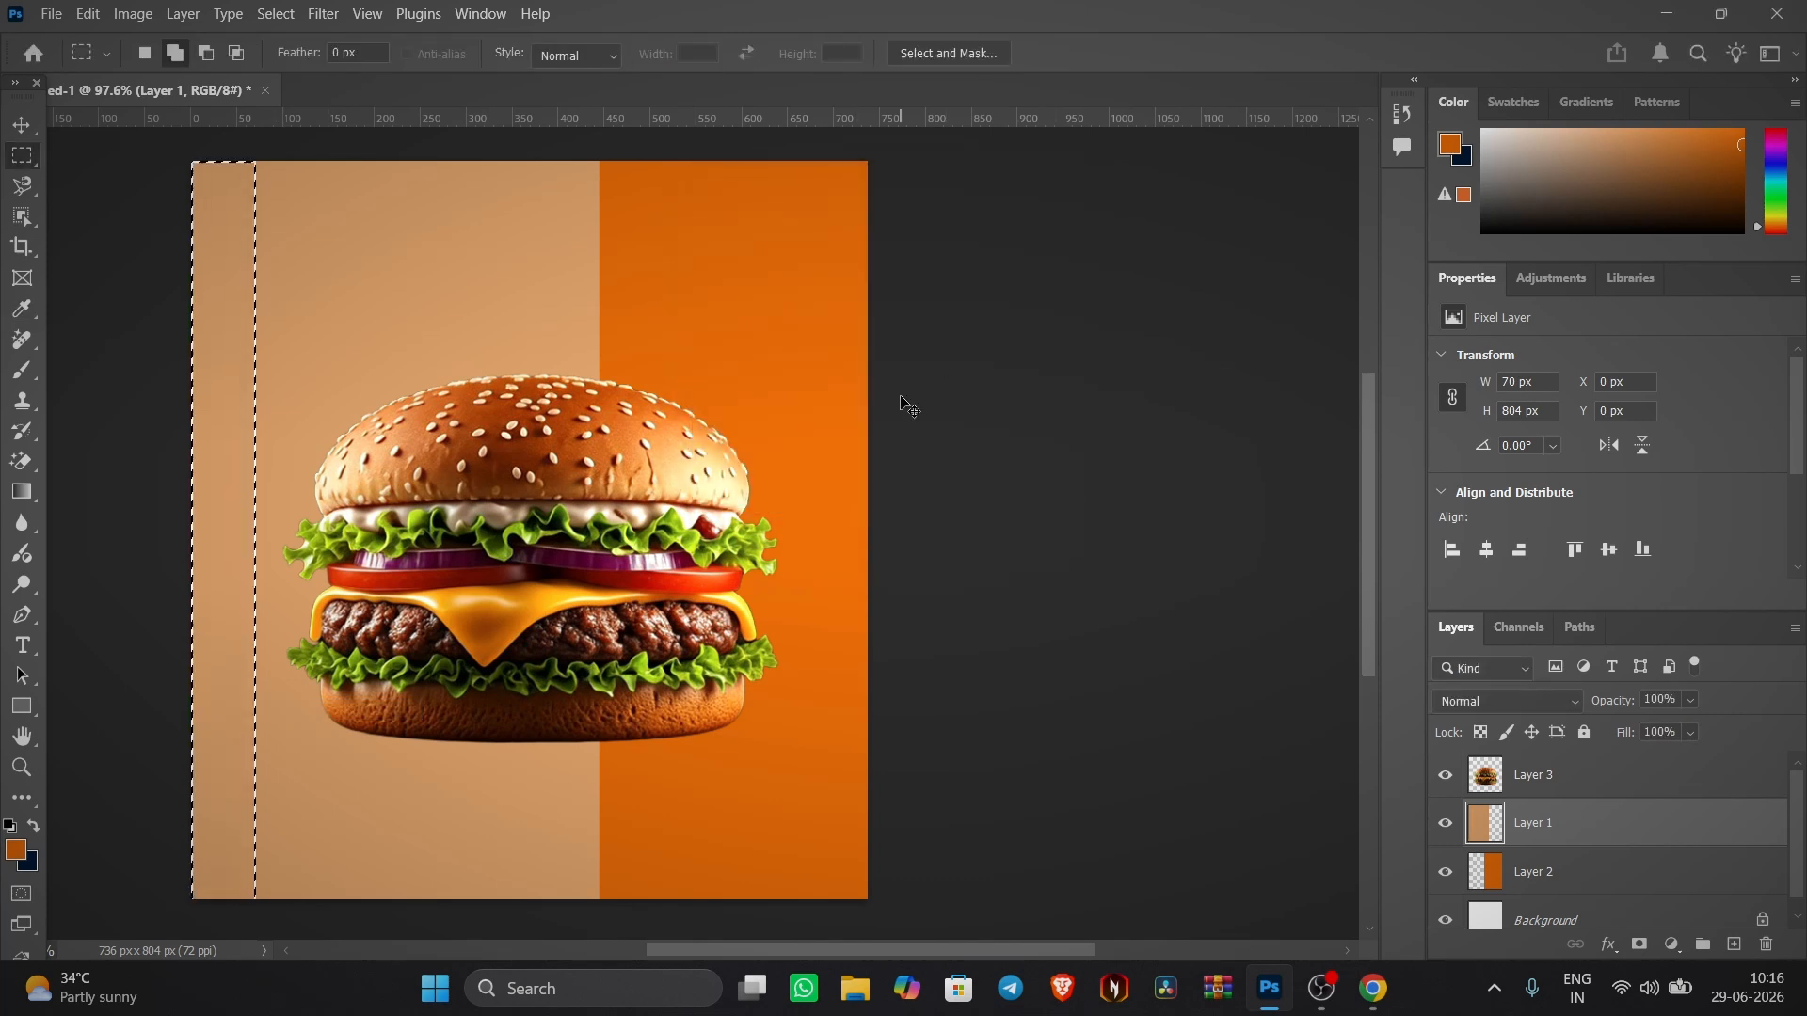
pyautogui.hotkey('ctrl', 'd')
# - Move the burger to the right so it is centred across the border between the two panels
pyautogui.press('v')
pyautogui.click(1591, 775)
pyautogui.moveTo(575, 424); pyautogui.dragTo(647, 427)
pyautogui.click(979, 440)
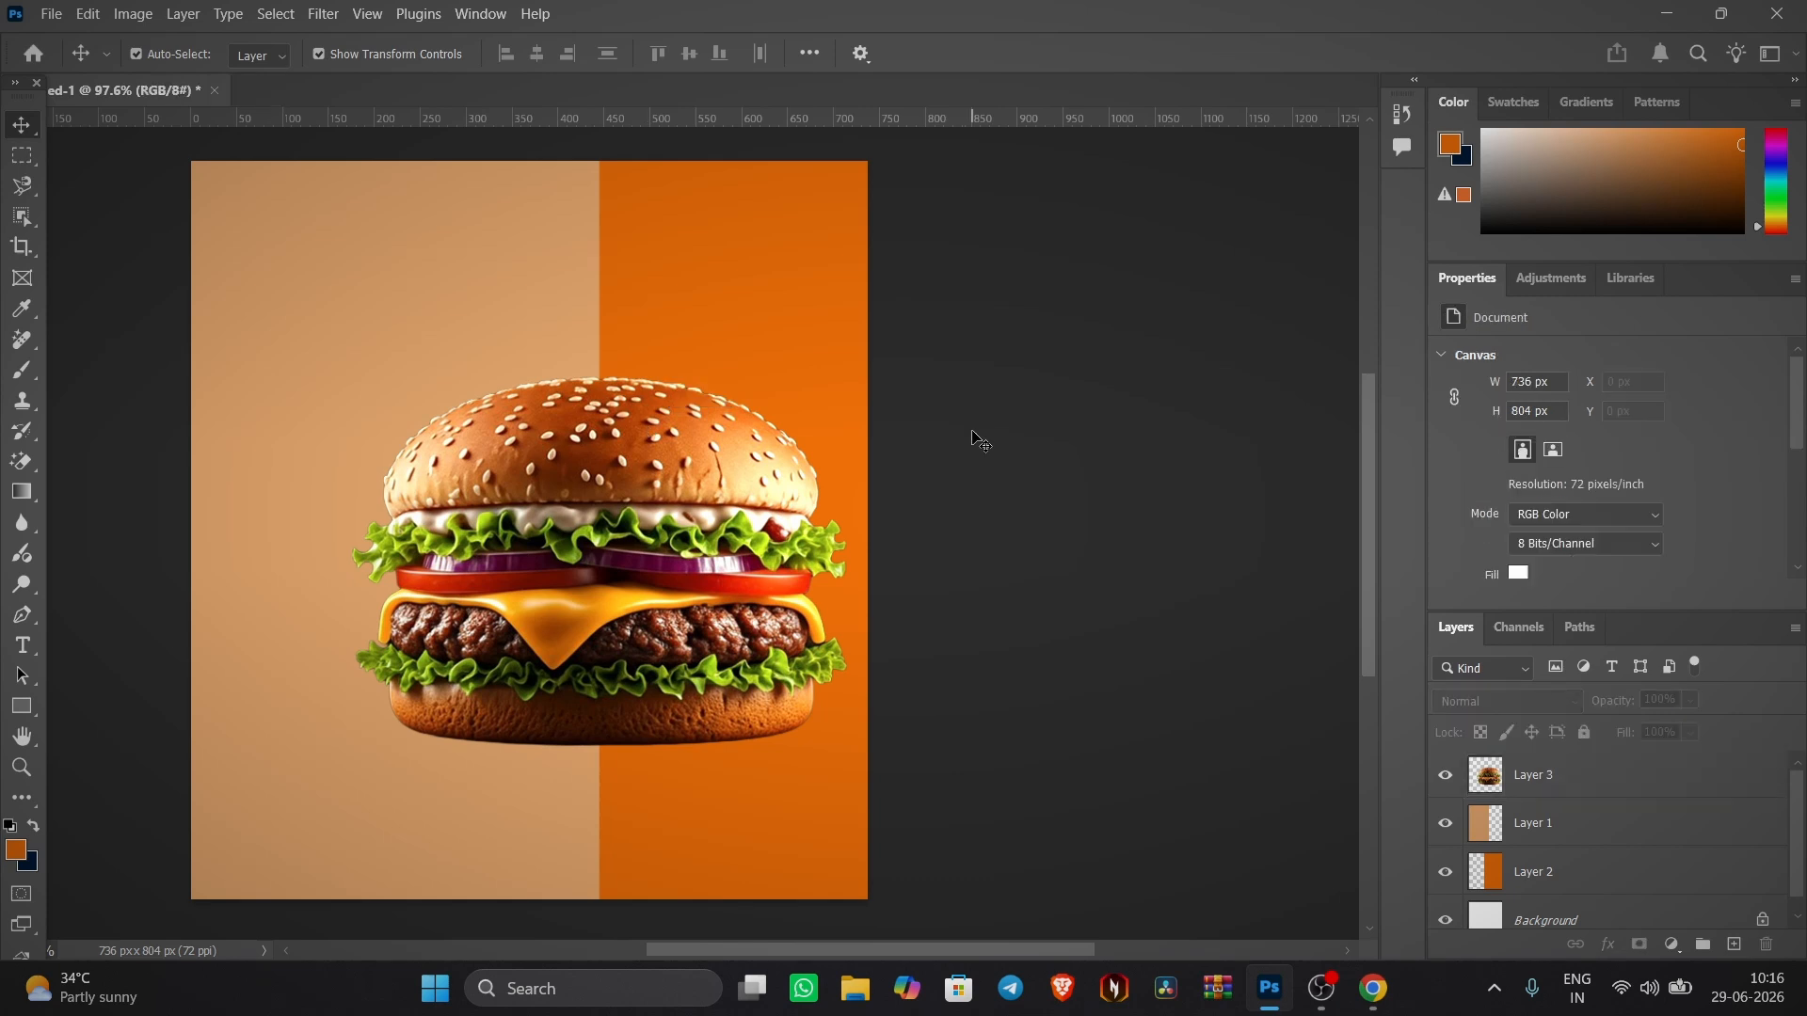
# - Add a rust-brown aa481d Solid Color fill layer above the orange panel's layer and clip it to that layer
pyautogui.click(1543, 872)
pyautogui.click(1673, 944)
pyautogui.click(1593, 879)
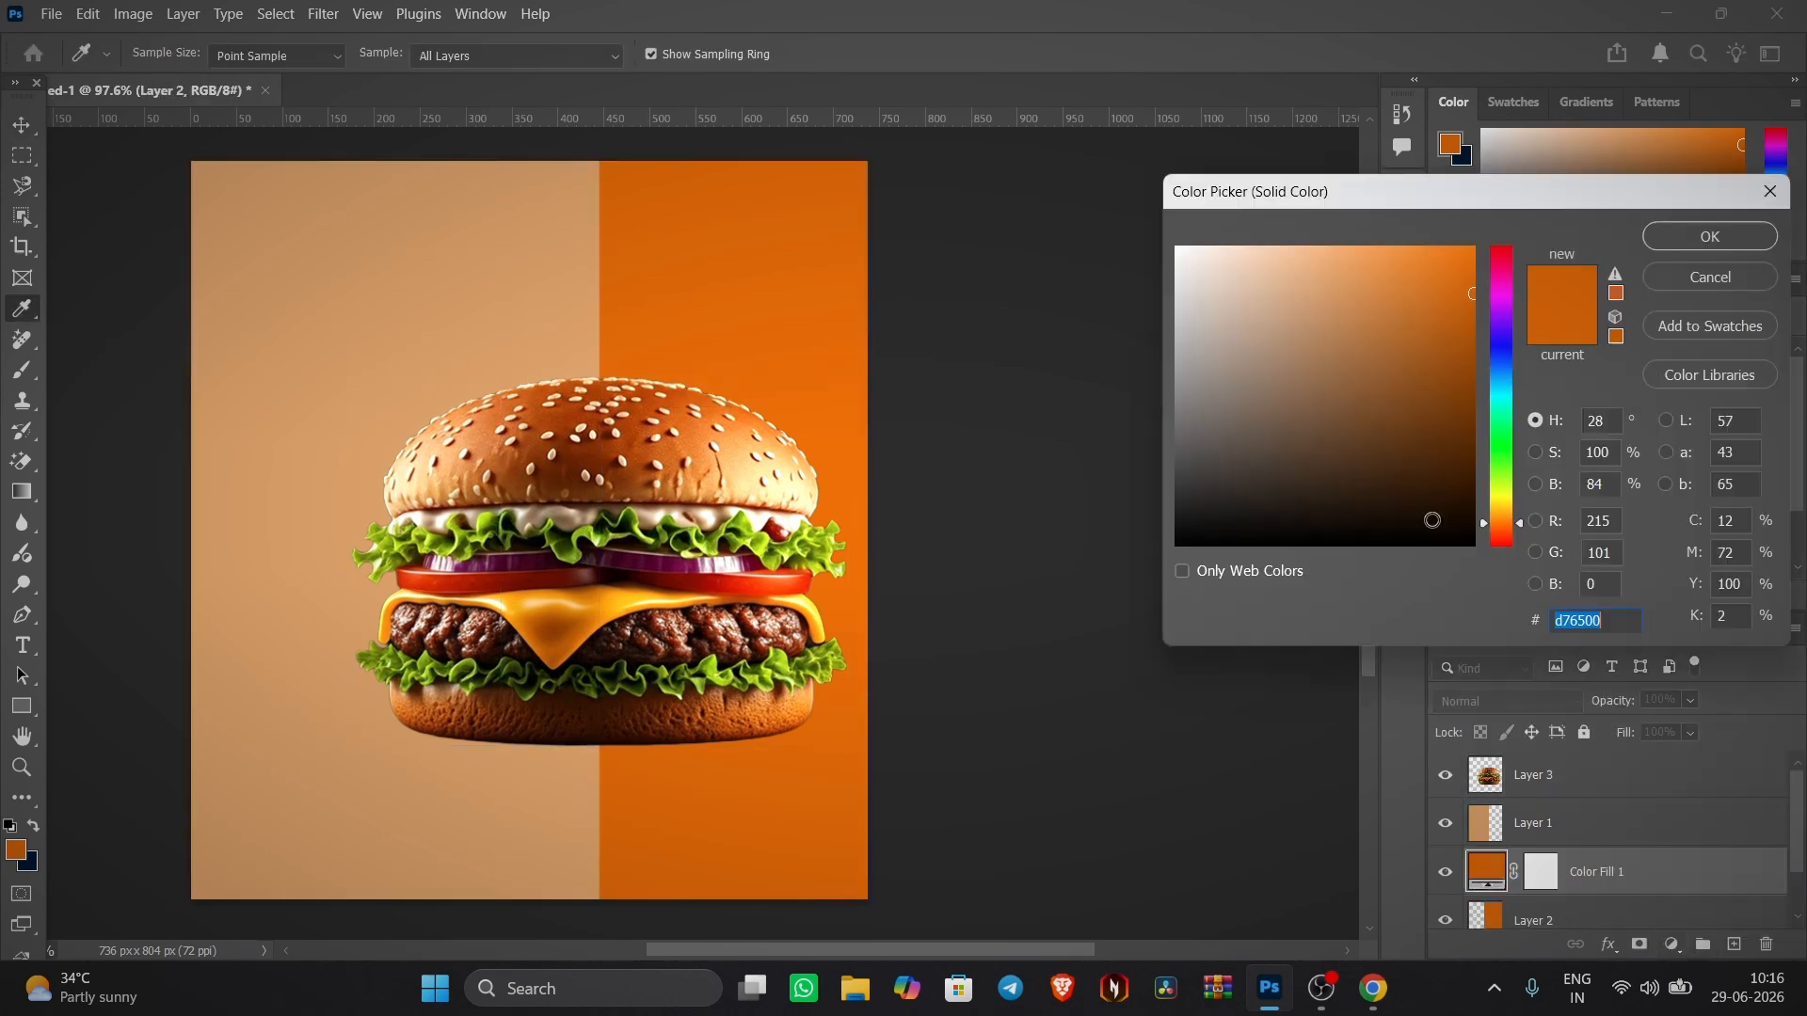
pyautogui.moveTo(1502, 522)
pyautogui.mouseDown()
pyautogui.moveTo(1511, 228)
pyautogui.moveTo(1435, 258)
pyautogui.moveTo(1385, 252)
pyautogui.moveTo(1378, 279)
pyautogui.moveTo(1510, 539)
pyautogui.mouseUp()
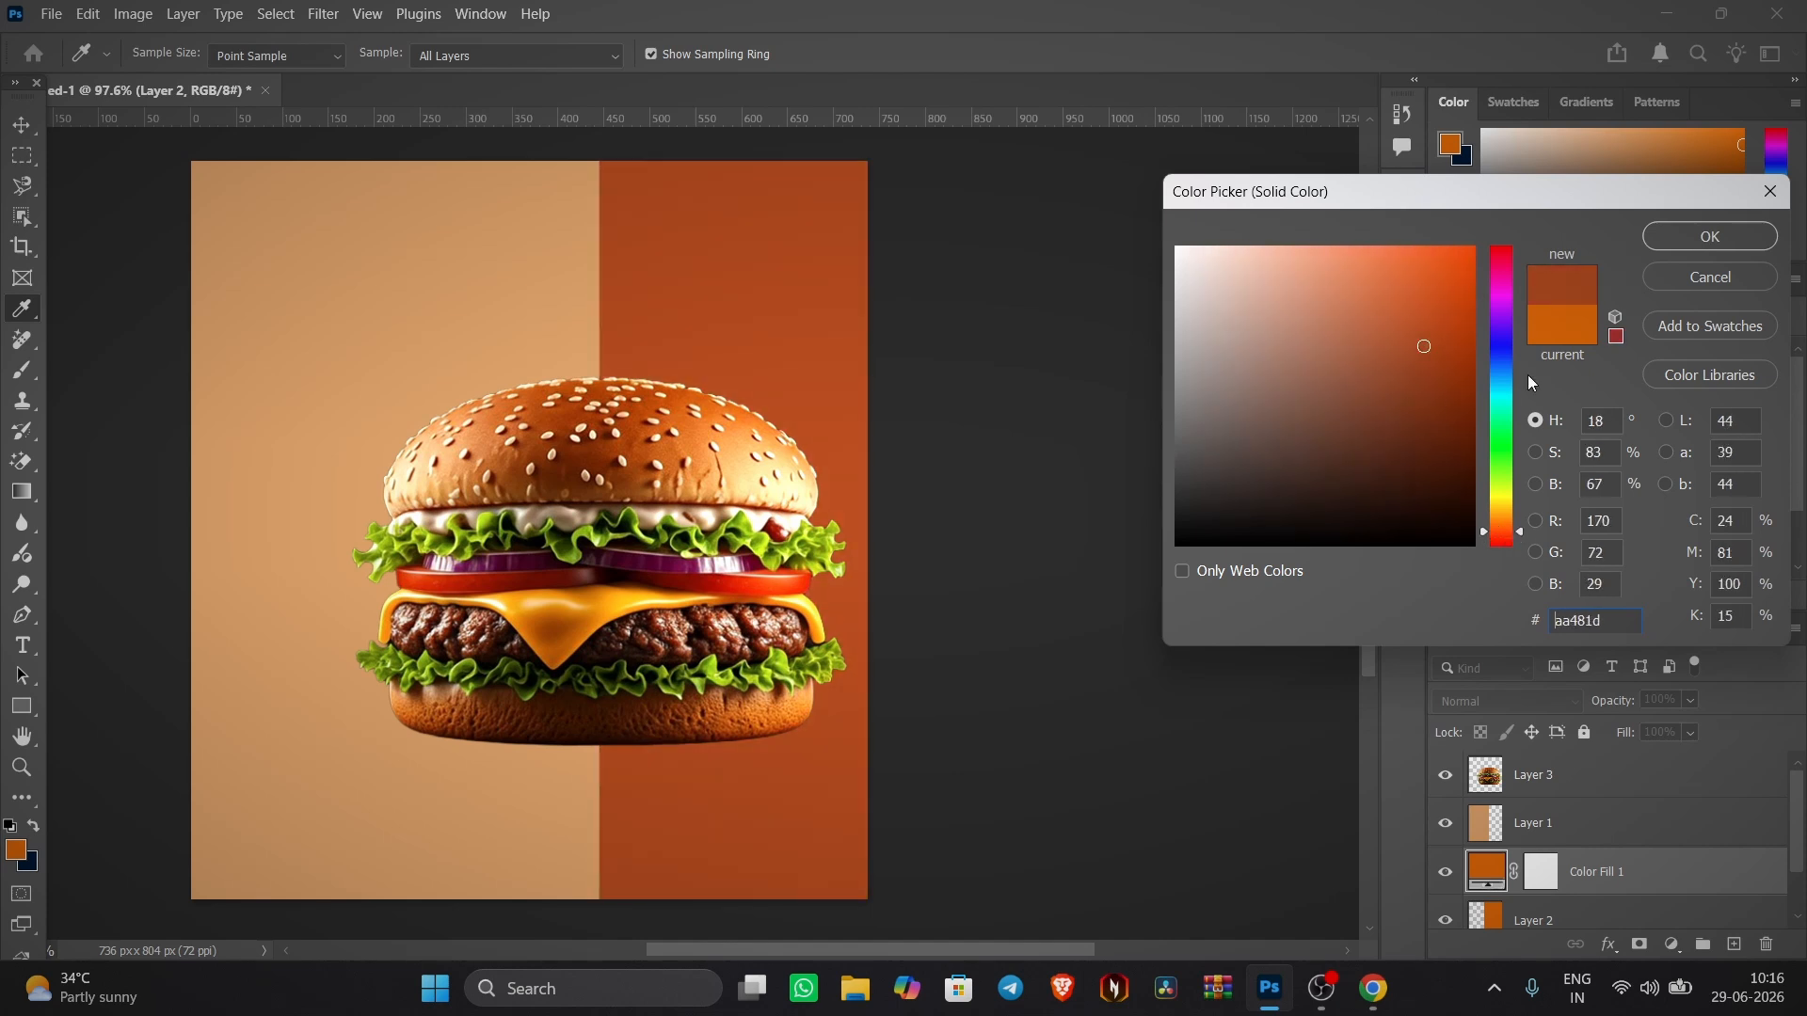
pyautogui.click(1711, 237)
pyautogui.press('v')
pyautogui.keyDown('alt'); pyautogui.click(1600, 896); pyautogui.keyUp('alt')
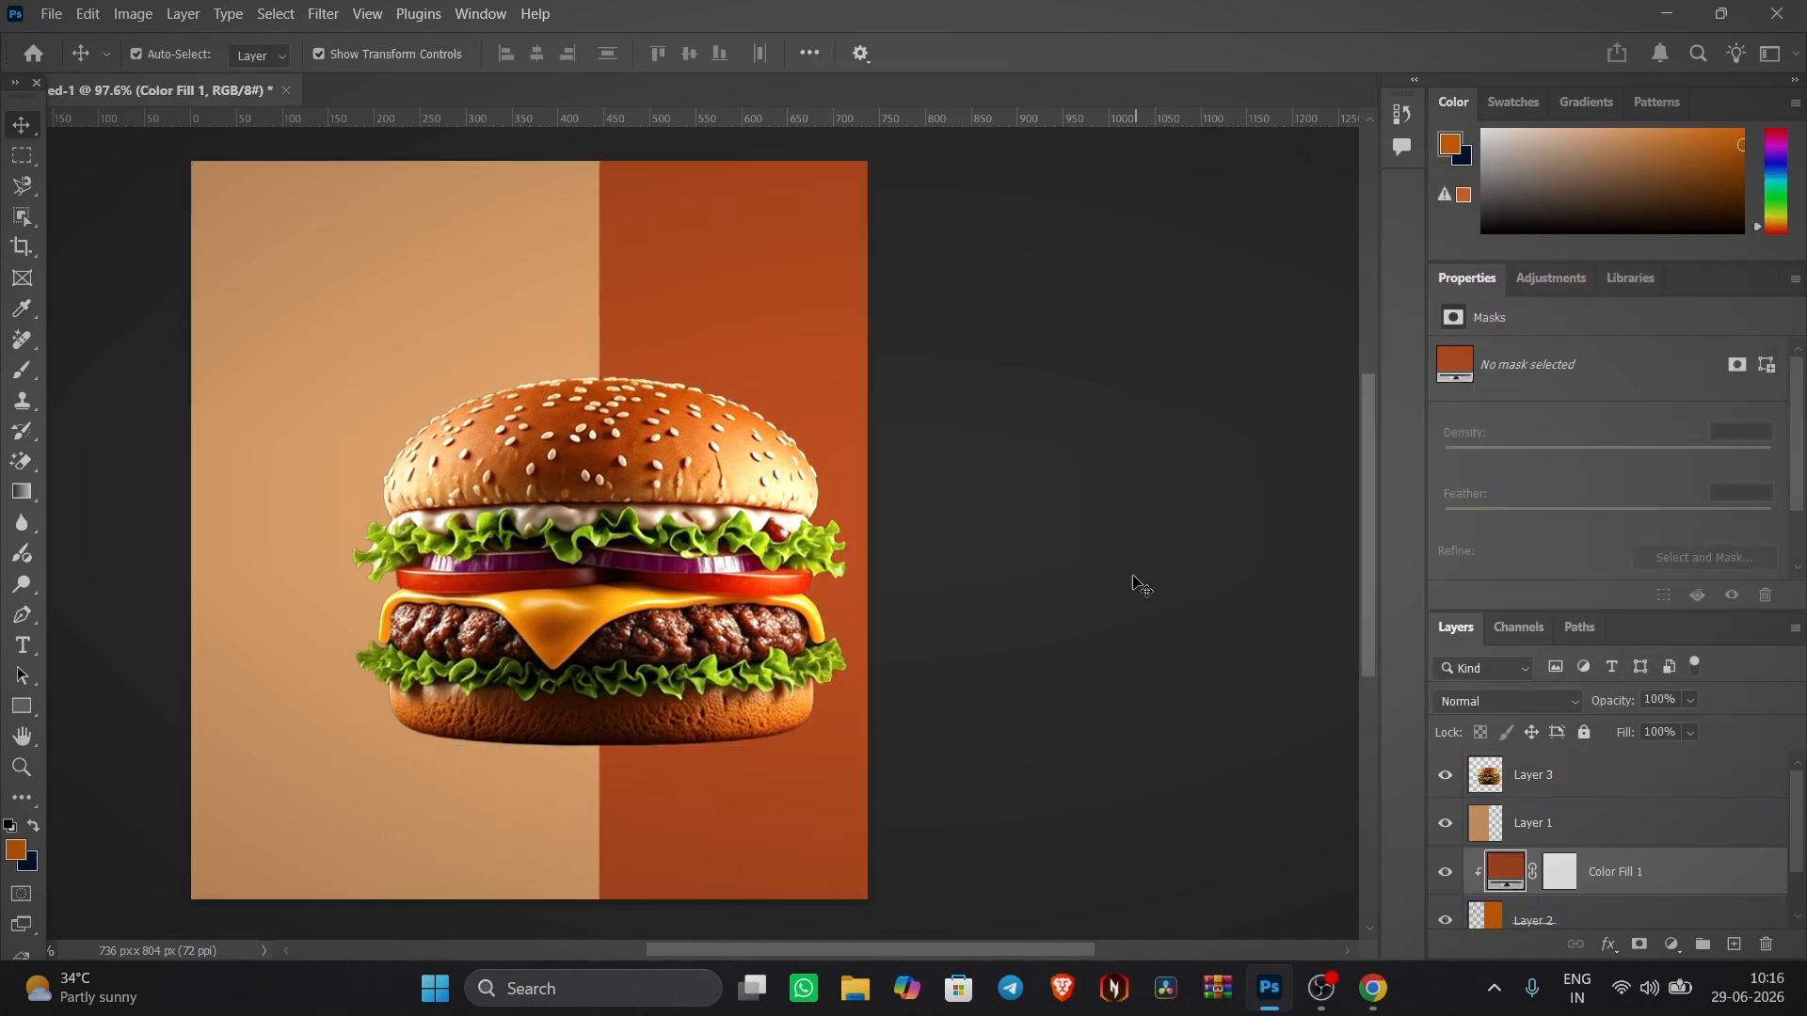
pyautogui.click(1088, 588)
# - Add the centred Impact text "BURGER" on the upper tan panel, split over three lines as BU, RG and ER
pyautogui.scroll(-3, 721, 454)
pyautogui.scroll(4, 770, 480)
pyautogui.moveTo(645, 439); pyautogui.dragTo(770, 461)
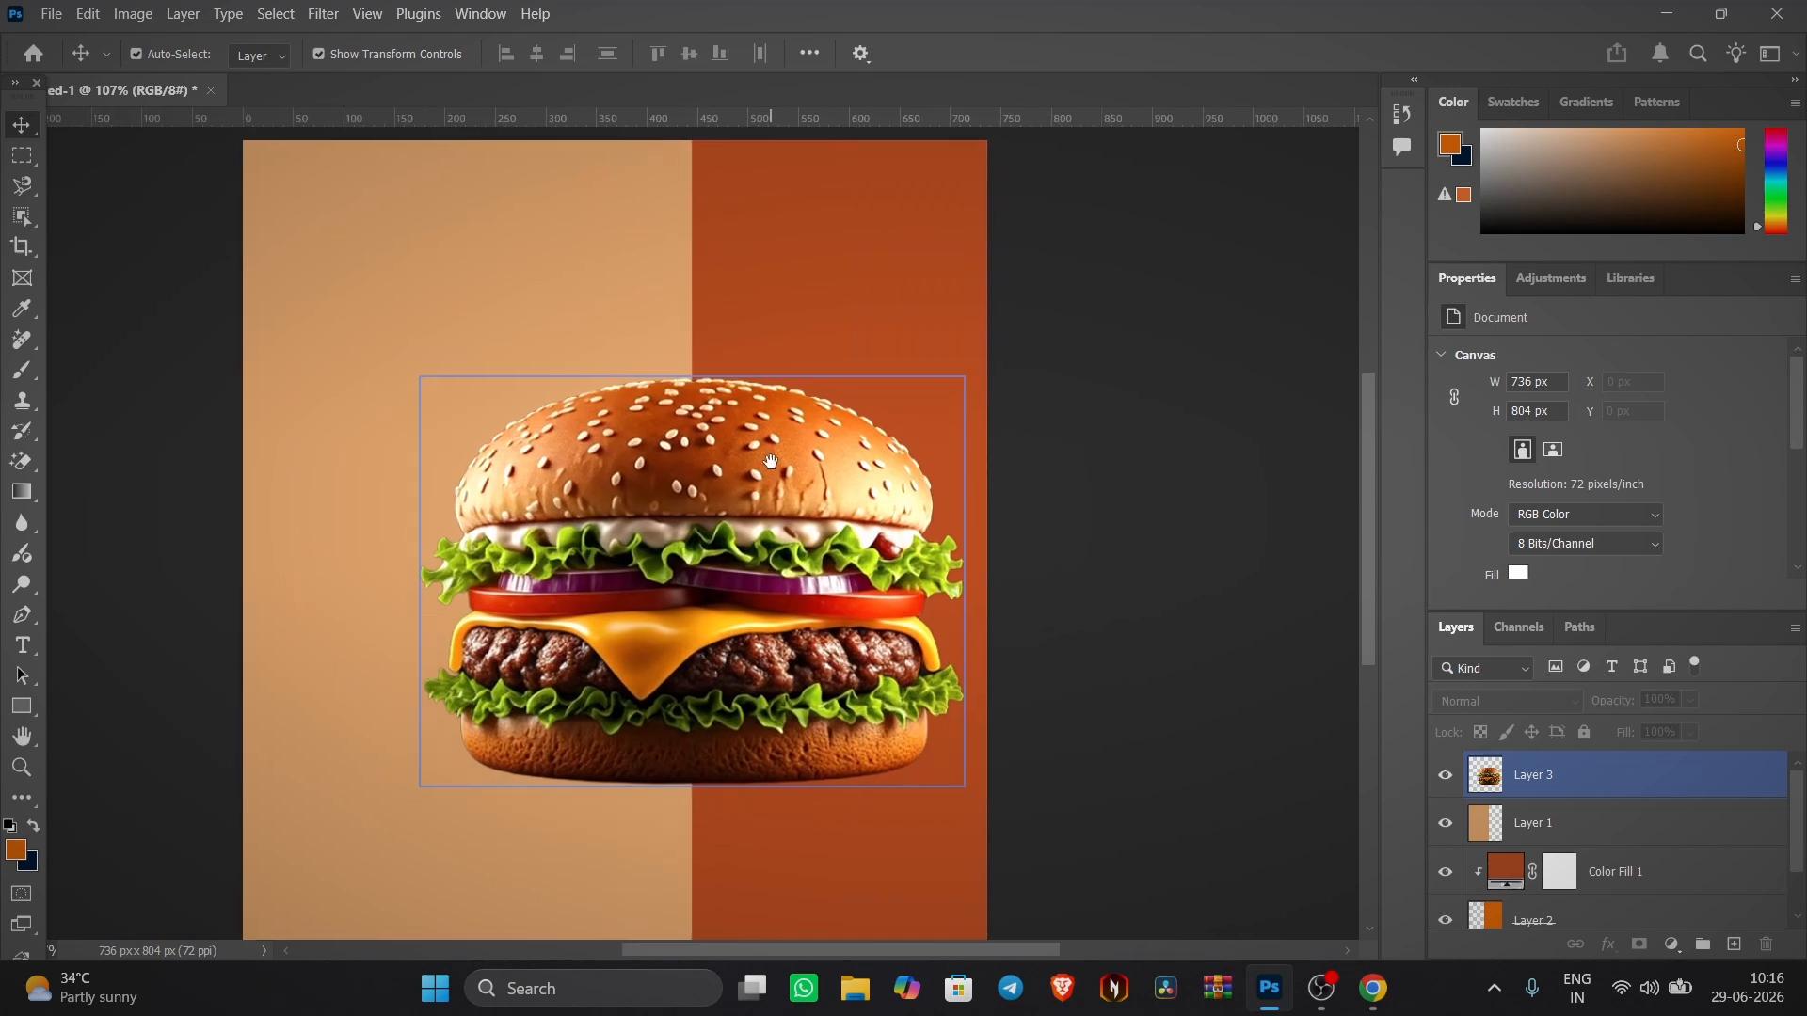
pyautogui.scroll(-1, 771, 461)
pyautogui.press('t')
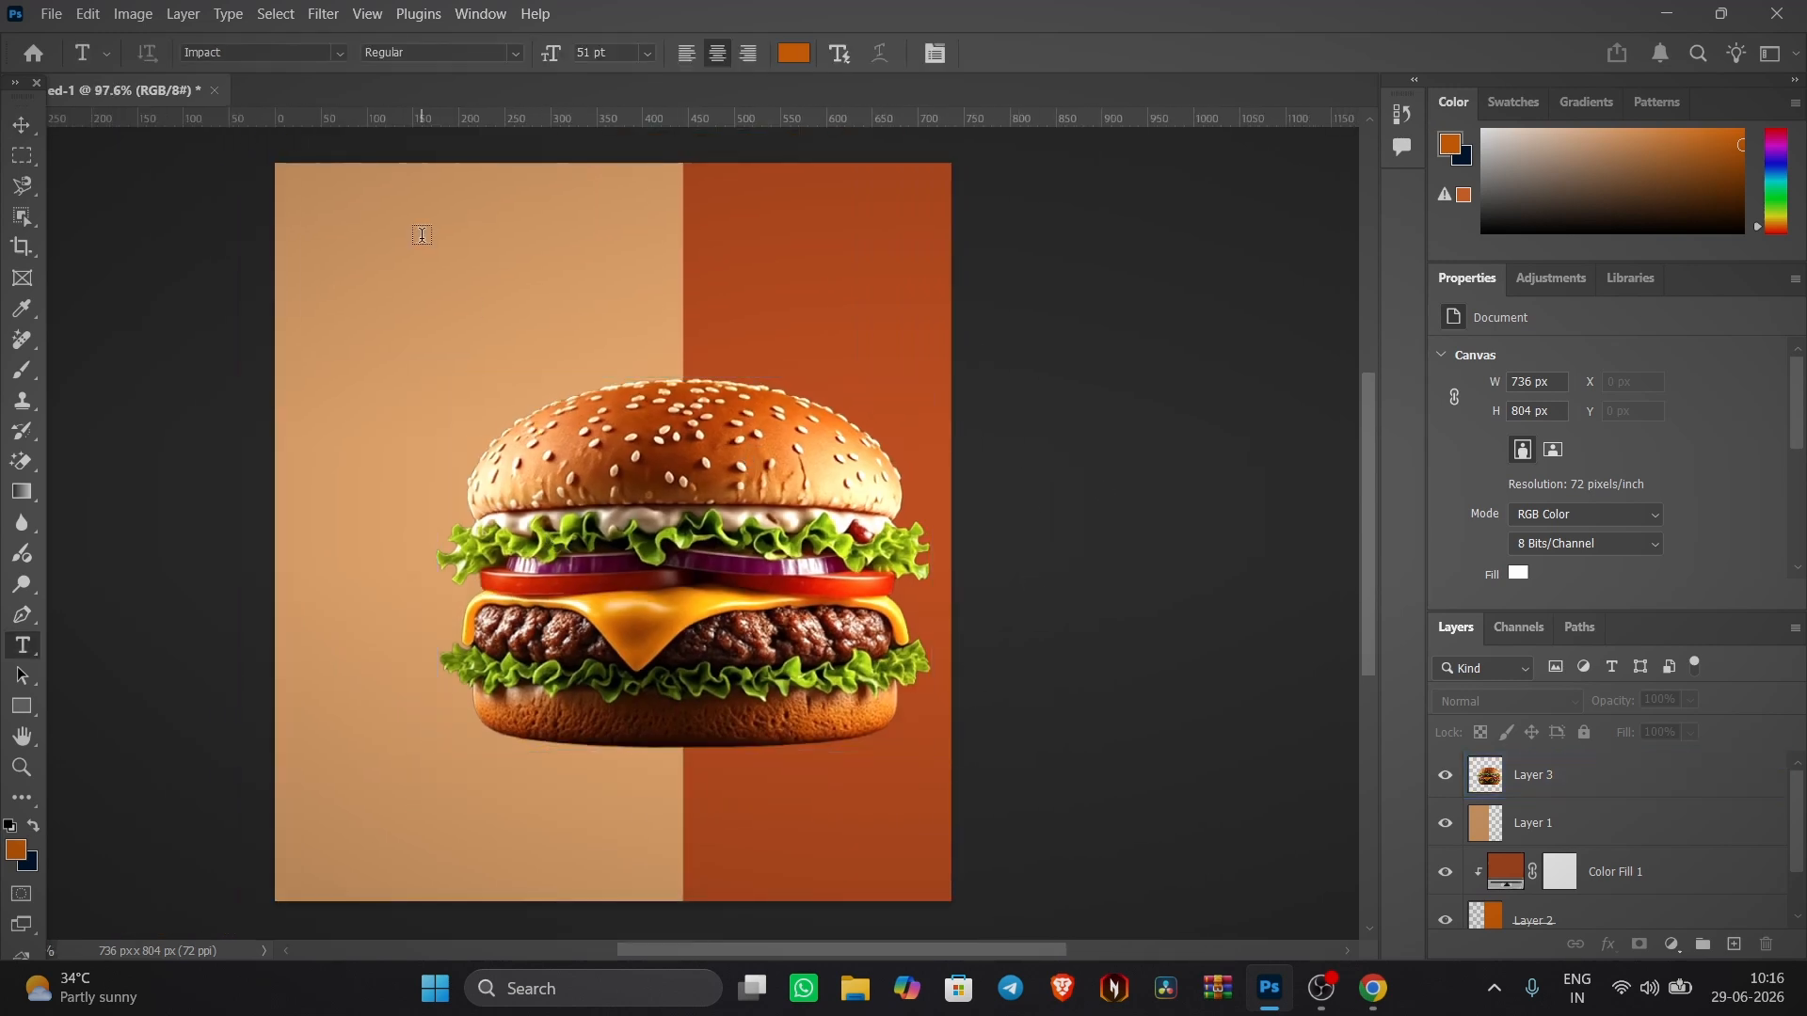
pyautogui.click(421, 234)
pyautogui.press('capslock')
pyautogui.write('BUR')
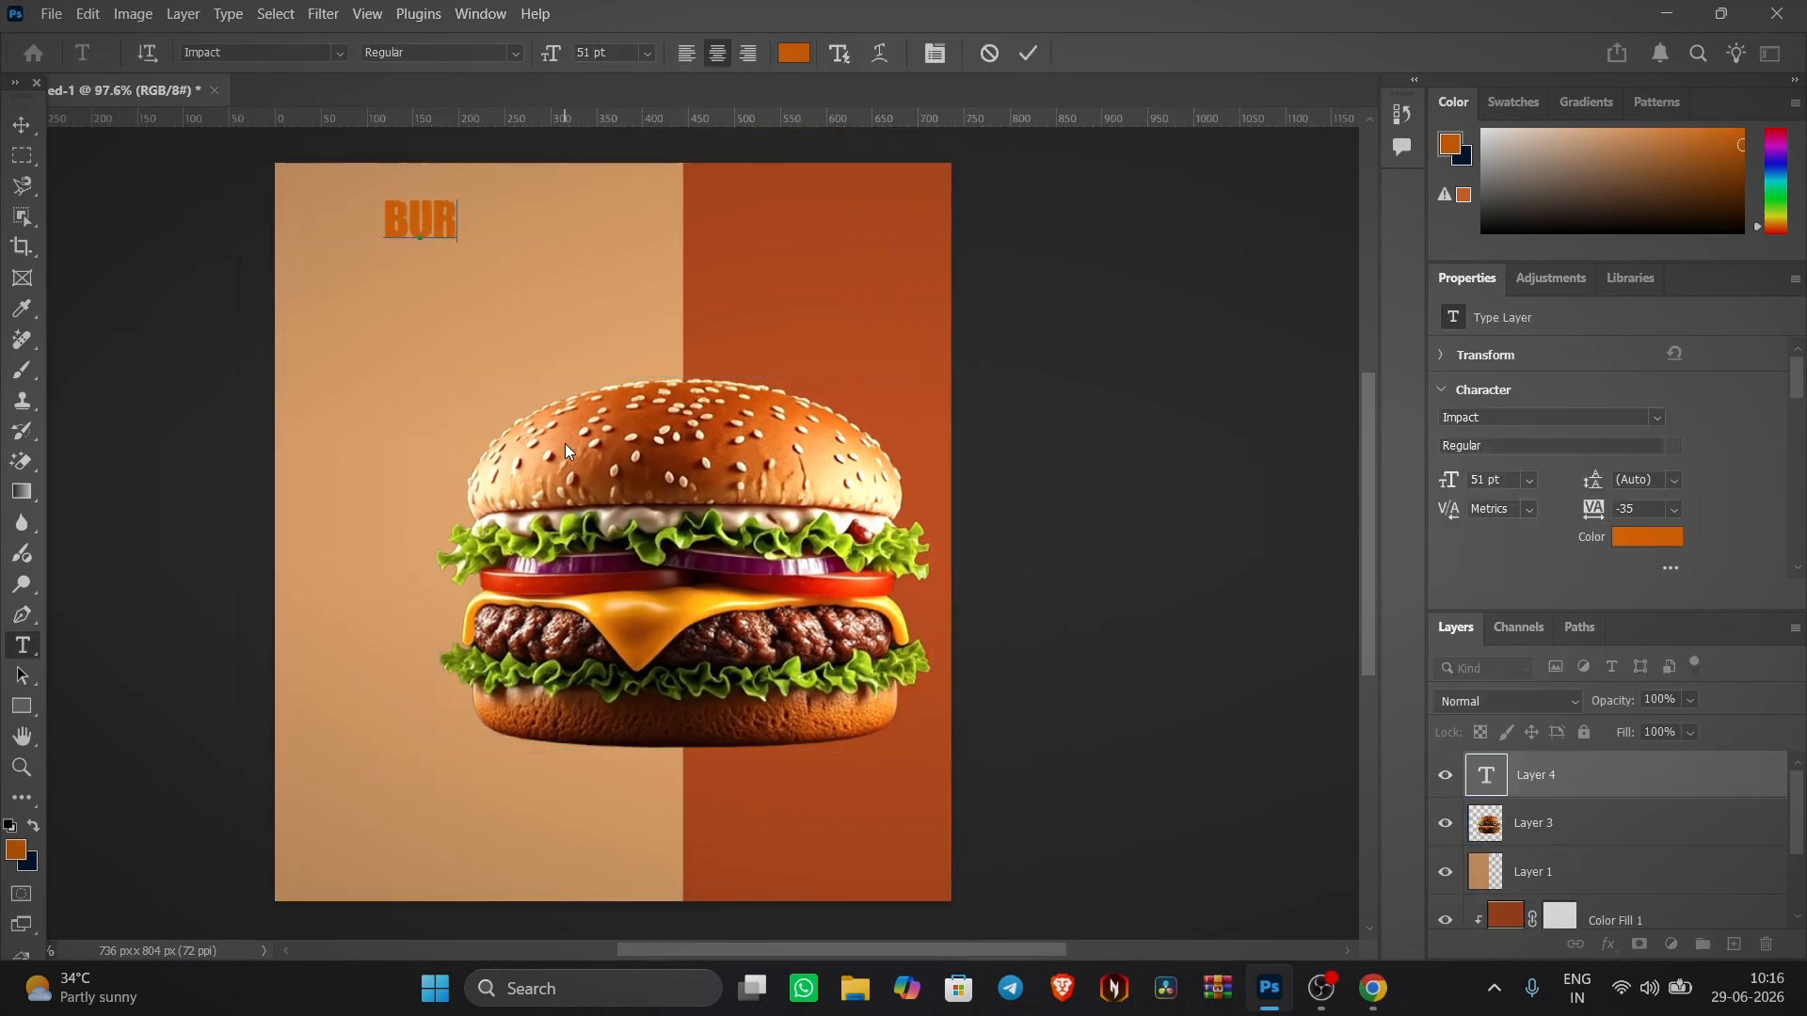
pyautogui.write('GER')
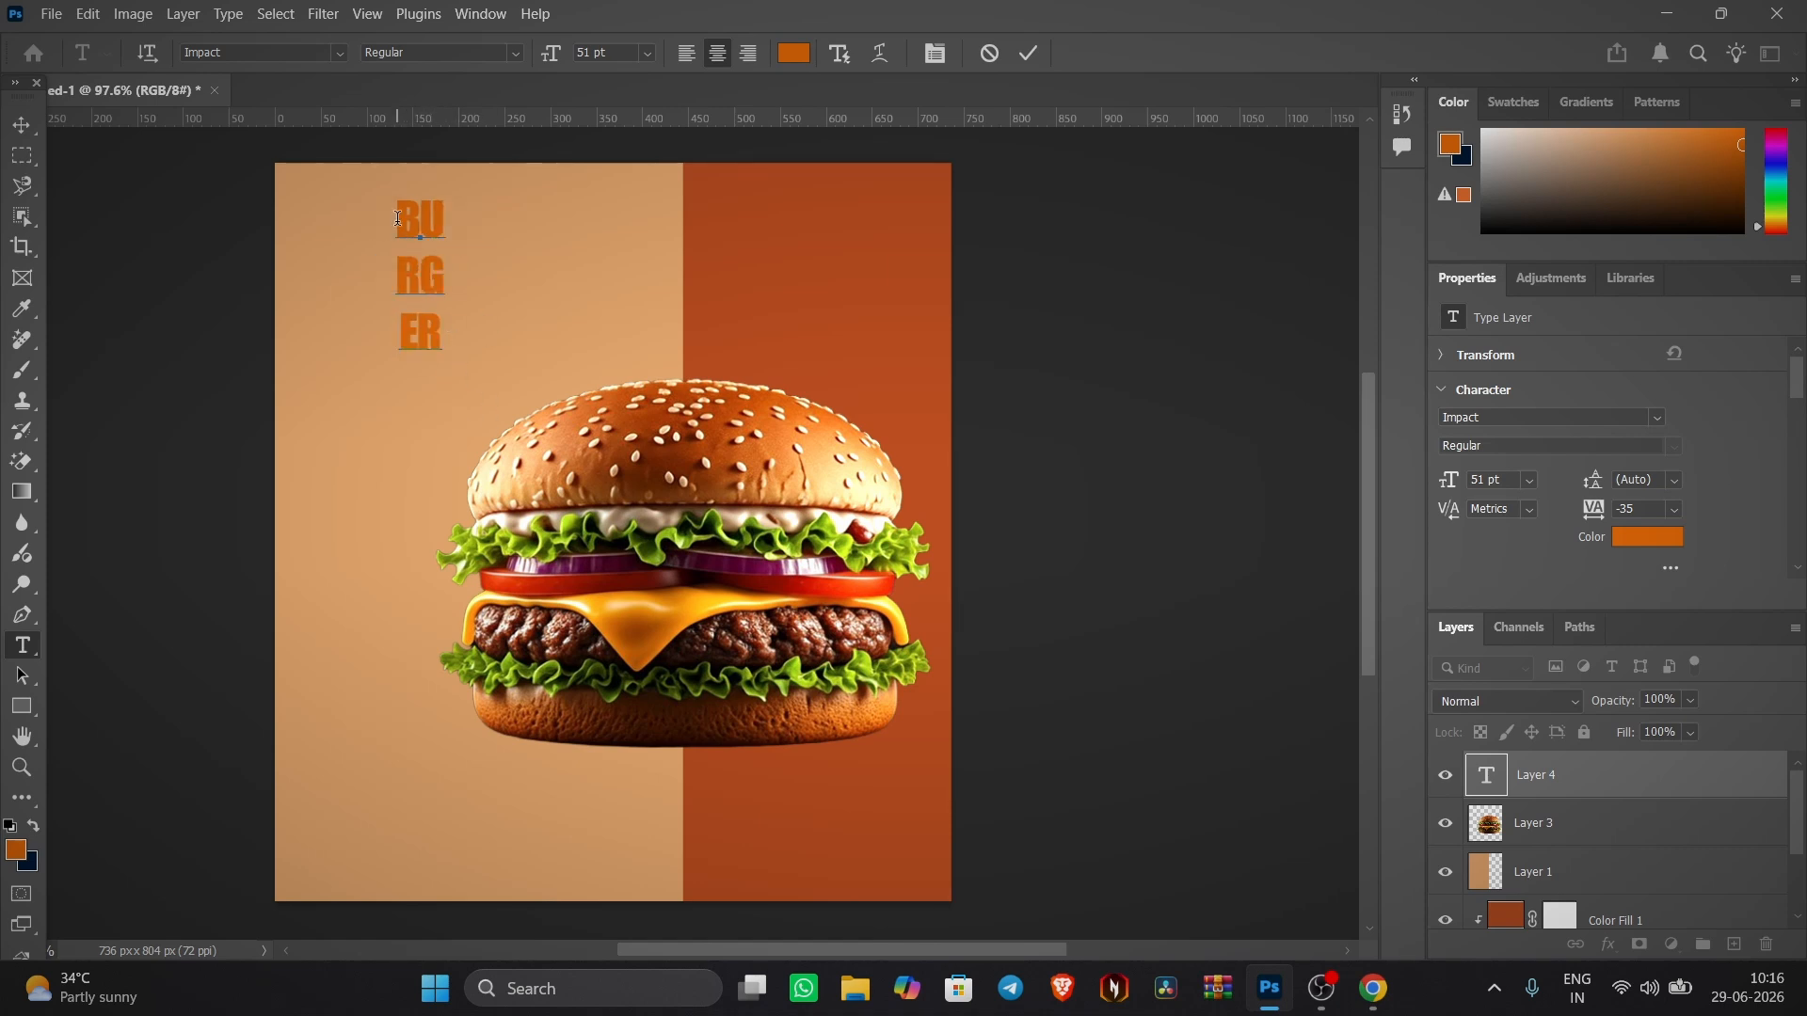
# - Enlarge the stacked BURGER text to 189 pt and set the leading of its ER line to 147 pt
pyautogui.click(881, 53)
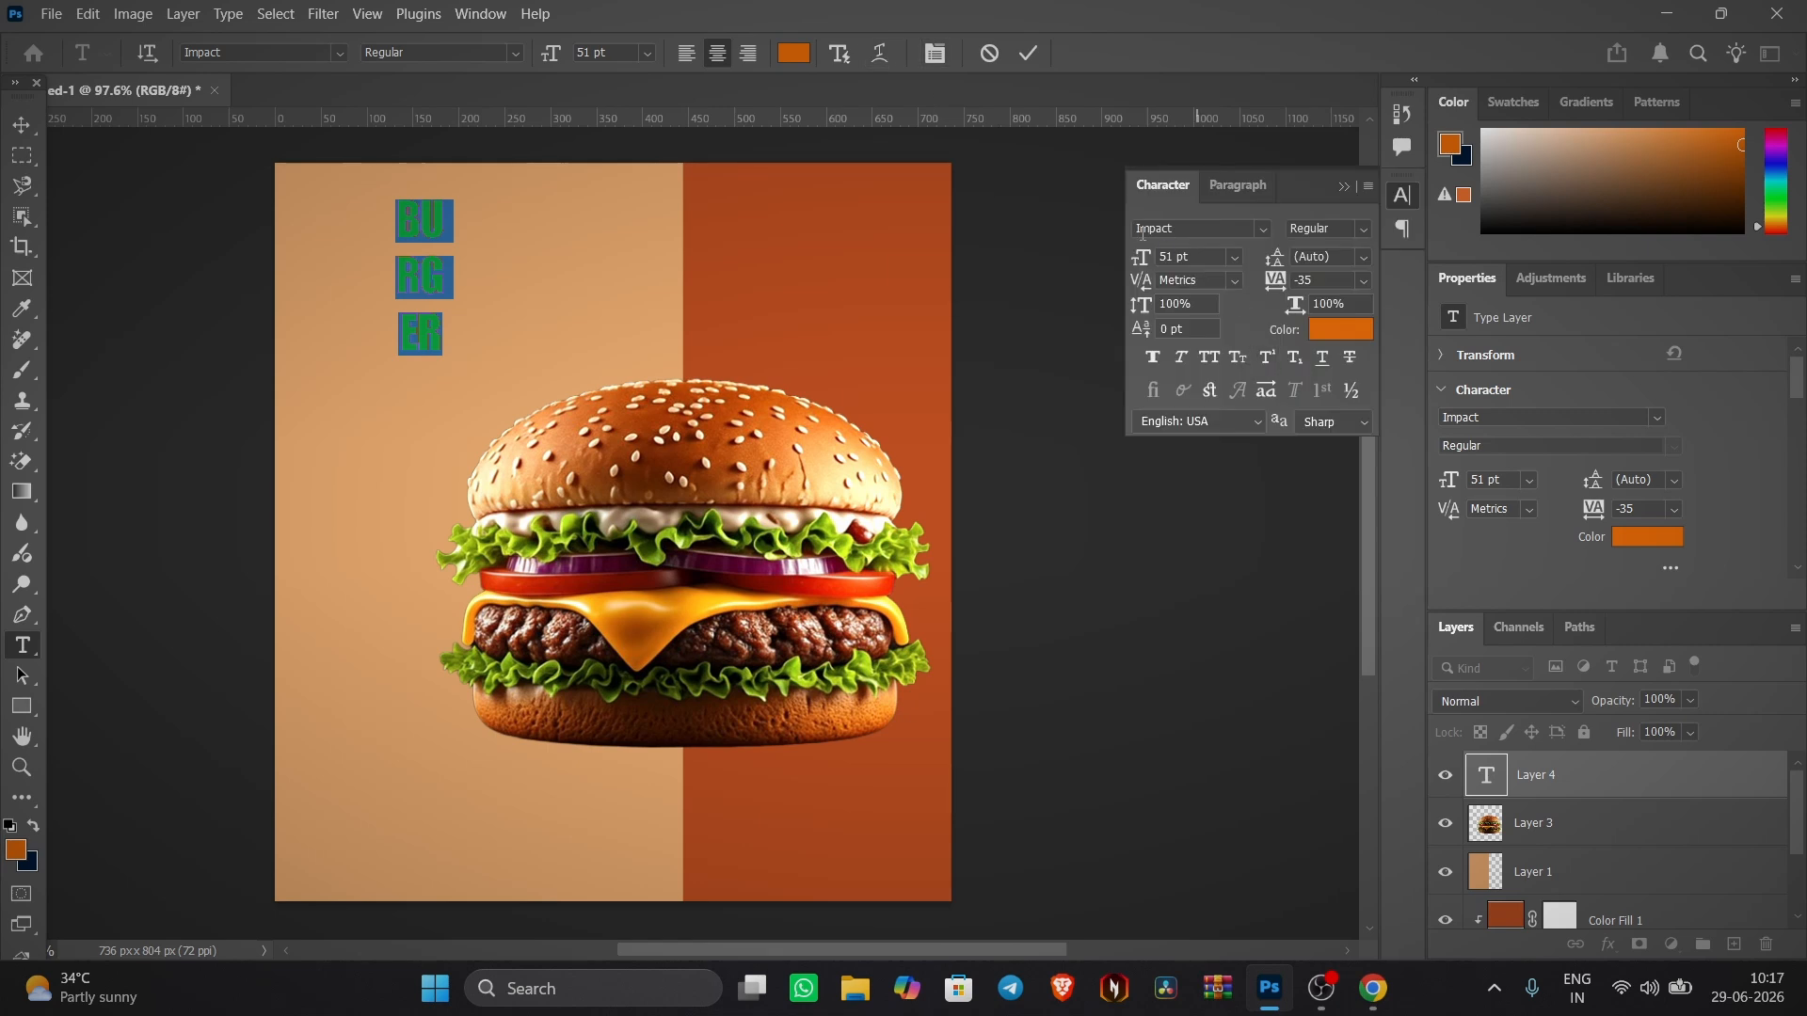
pyautogui.moveTo(1141, 257); pyautogui.dragTo(1286, 269)
pyautogui.doubleClick(465, 415)
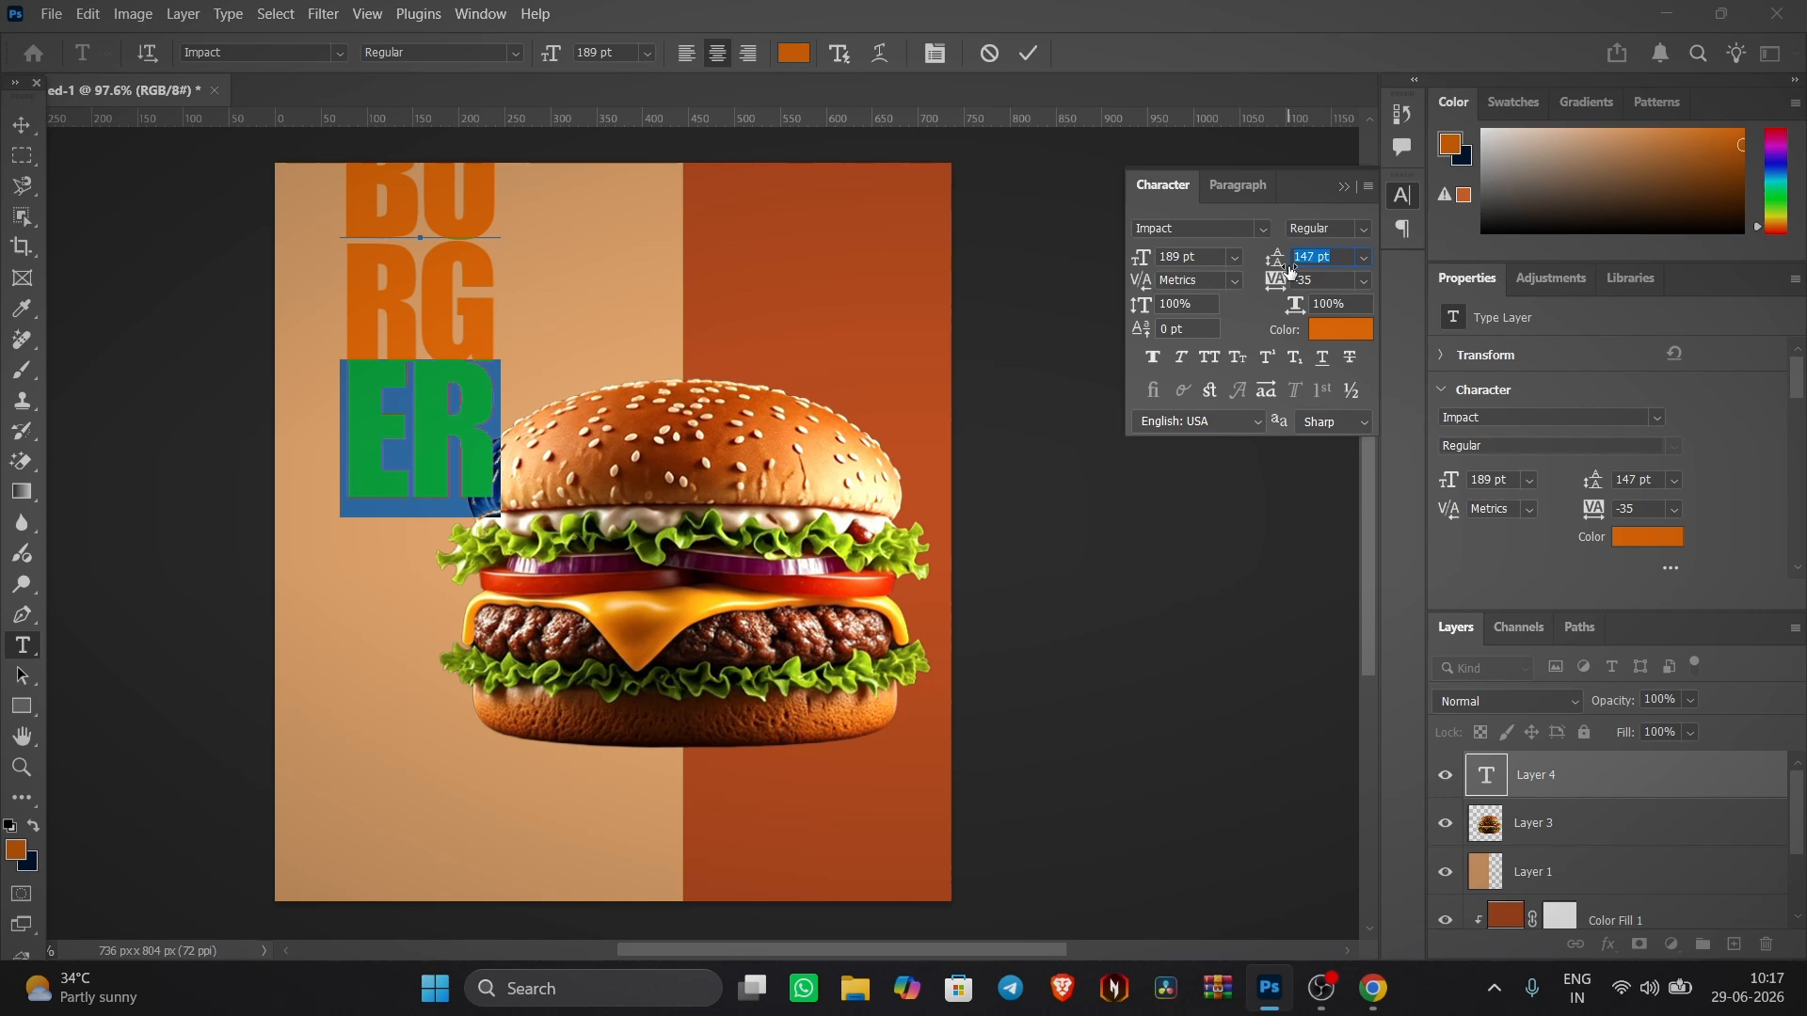
pyautogui.click(1029, 52)
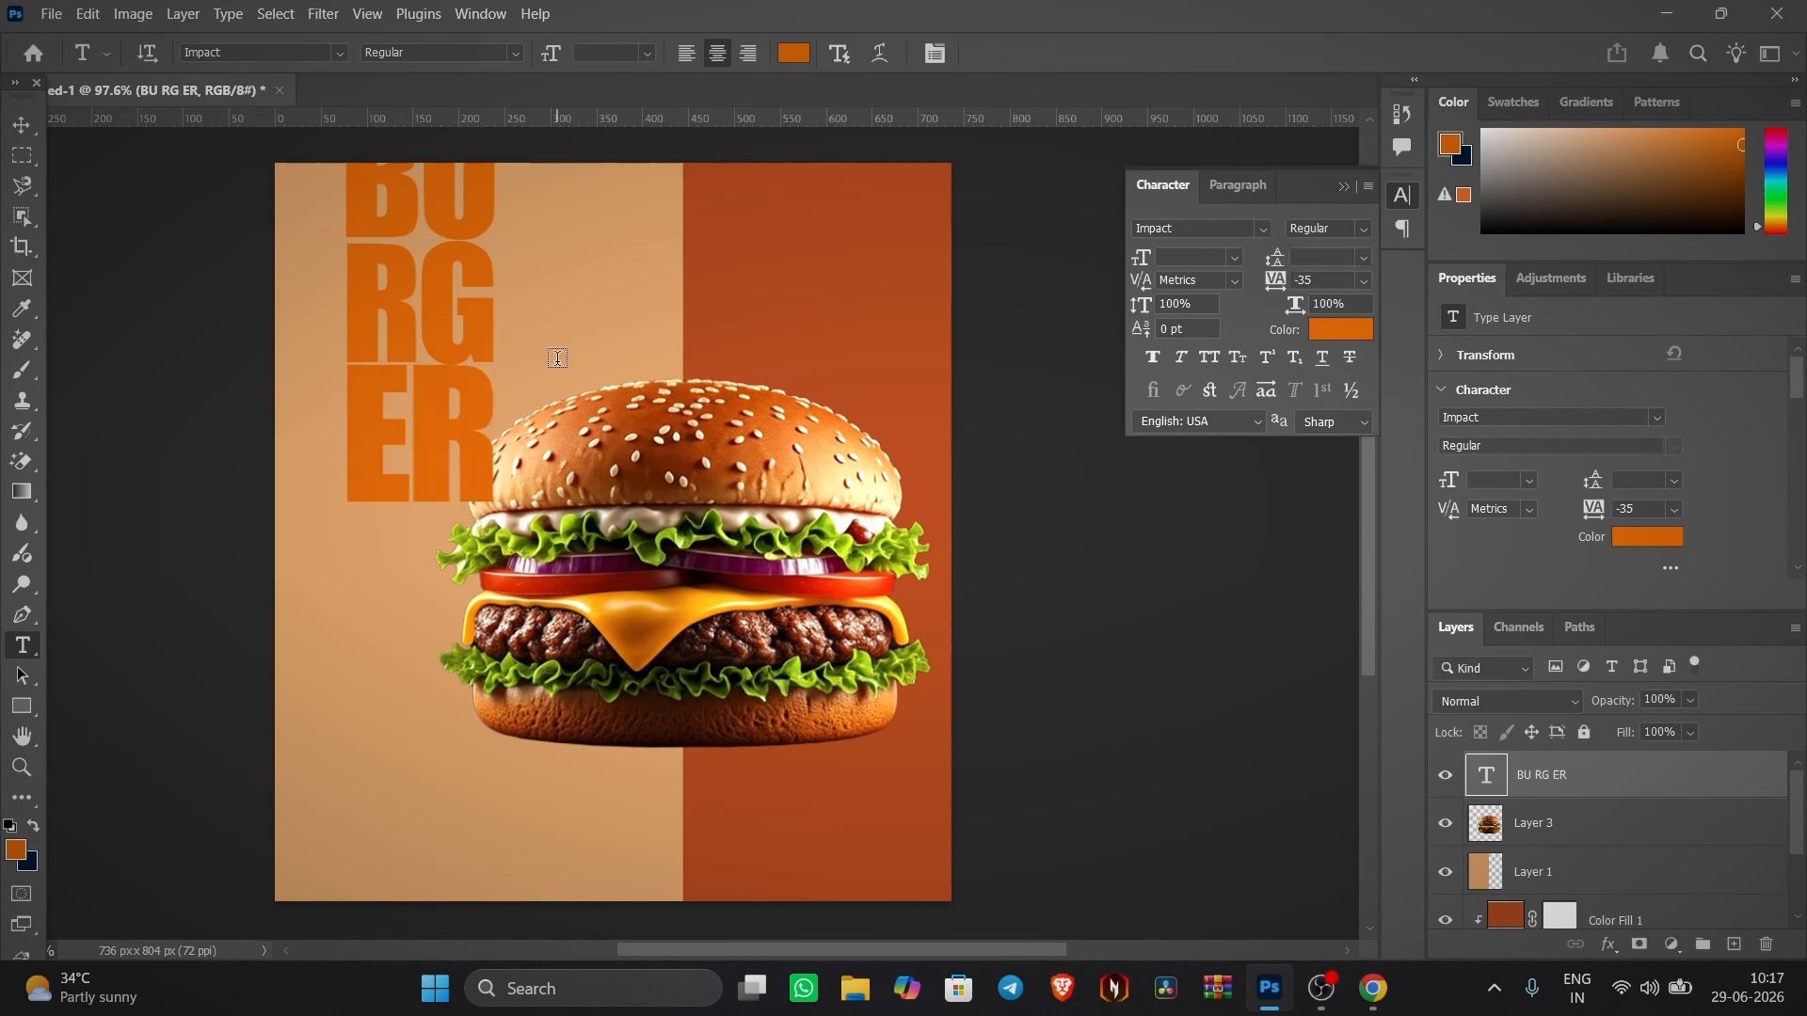
# - Move the BURGER text onto the rust panel and recolour it white (ffffff)
pyautogui.press('v')
pyautogui.moveTo(464, 303); pyautogui.dragTo(832, 425)
pyautogui.doubleClick(832, 425)
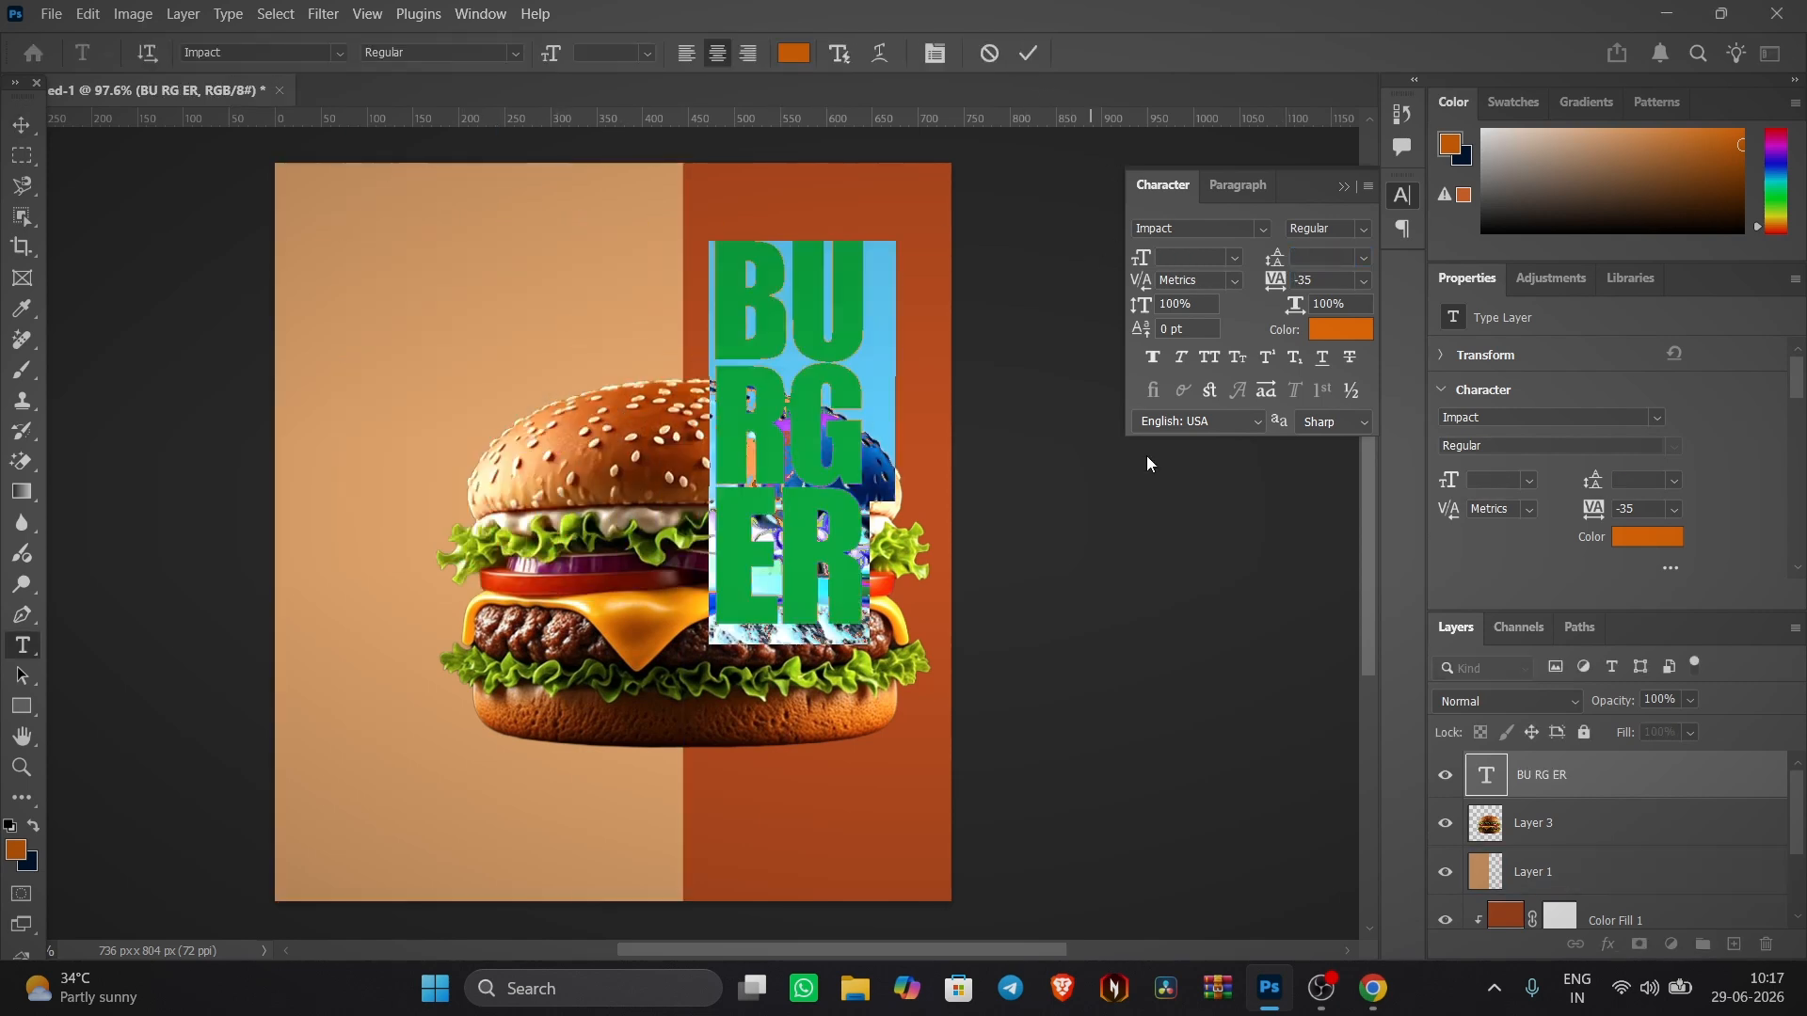
pyautogui.click(1346, 334)
pyautogui.write('ffffff')
pyautogui.click(1685, 241)
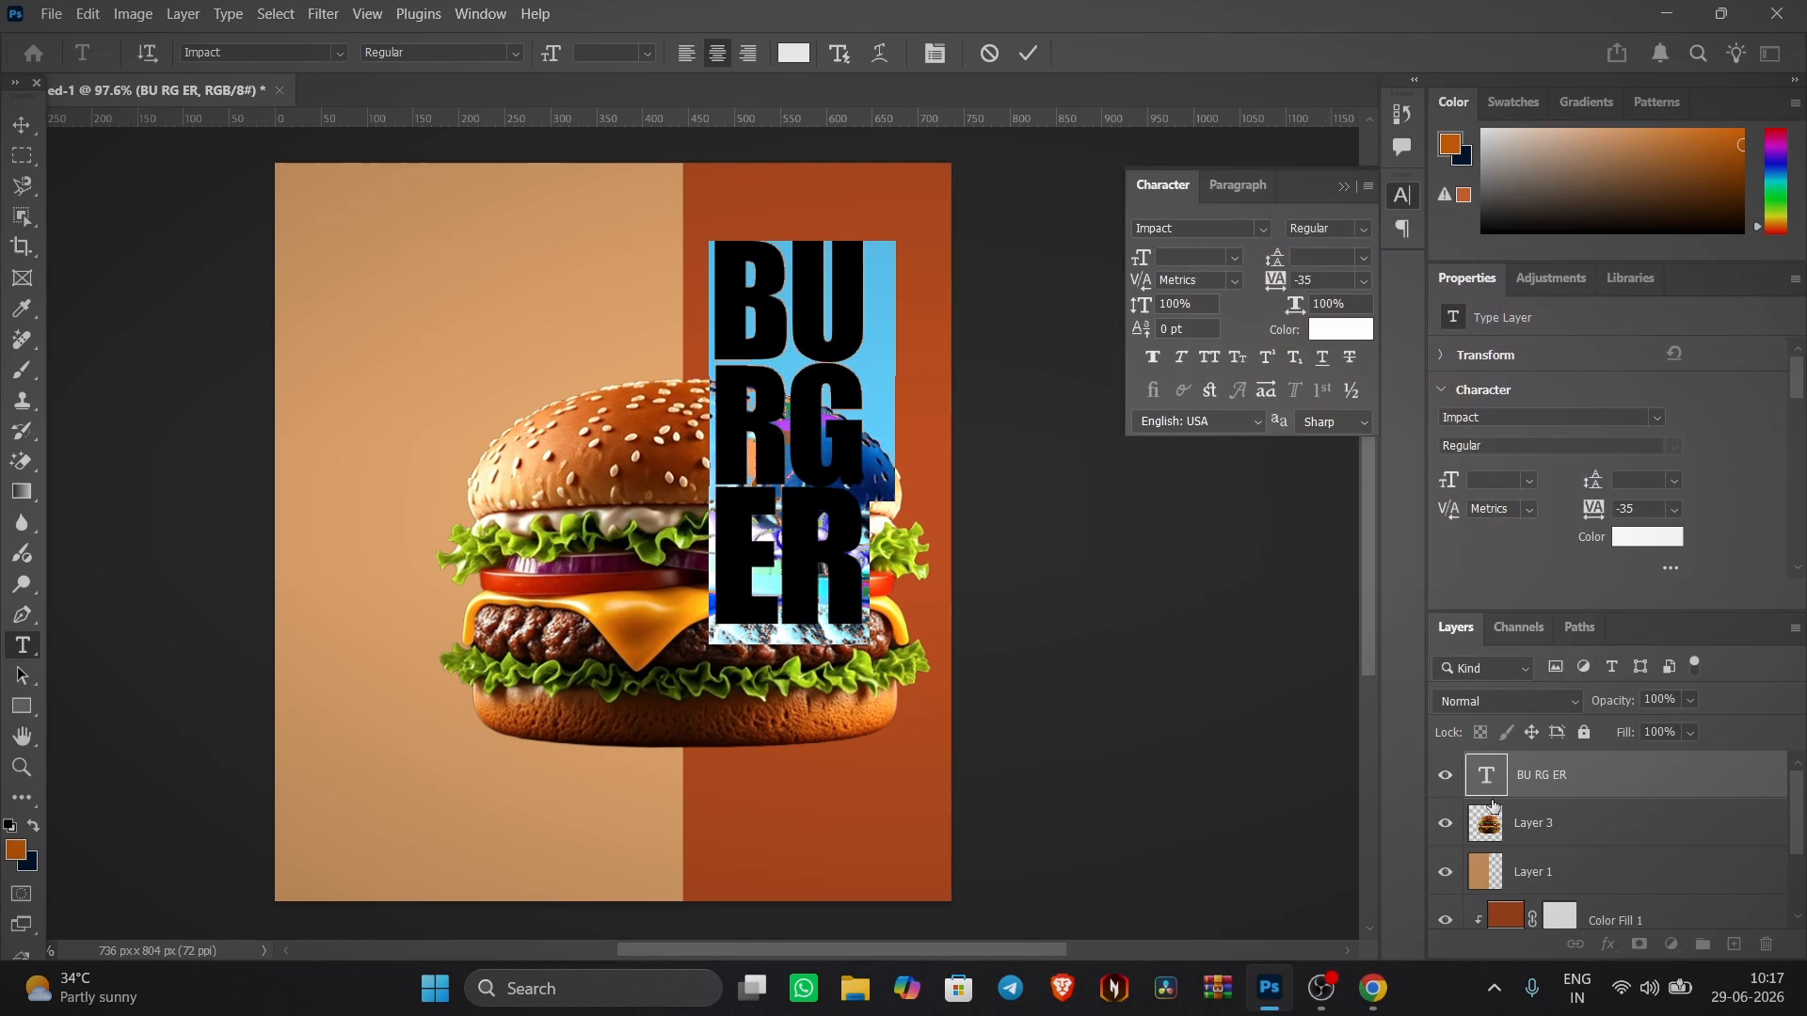
pyautogui.click(1363, 335)
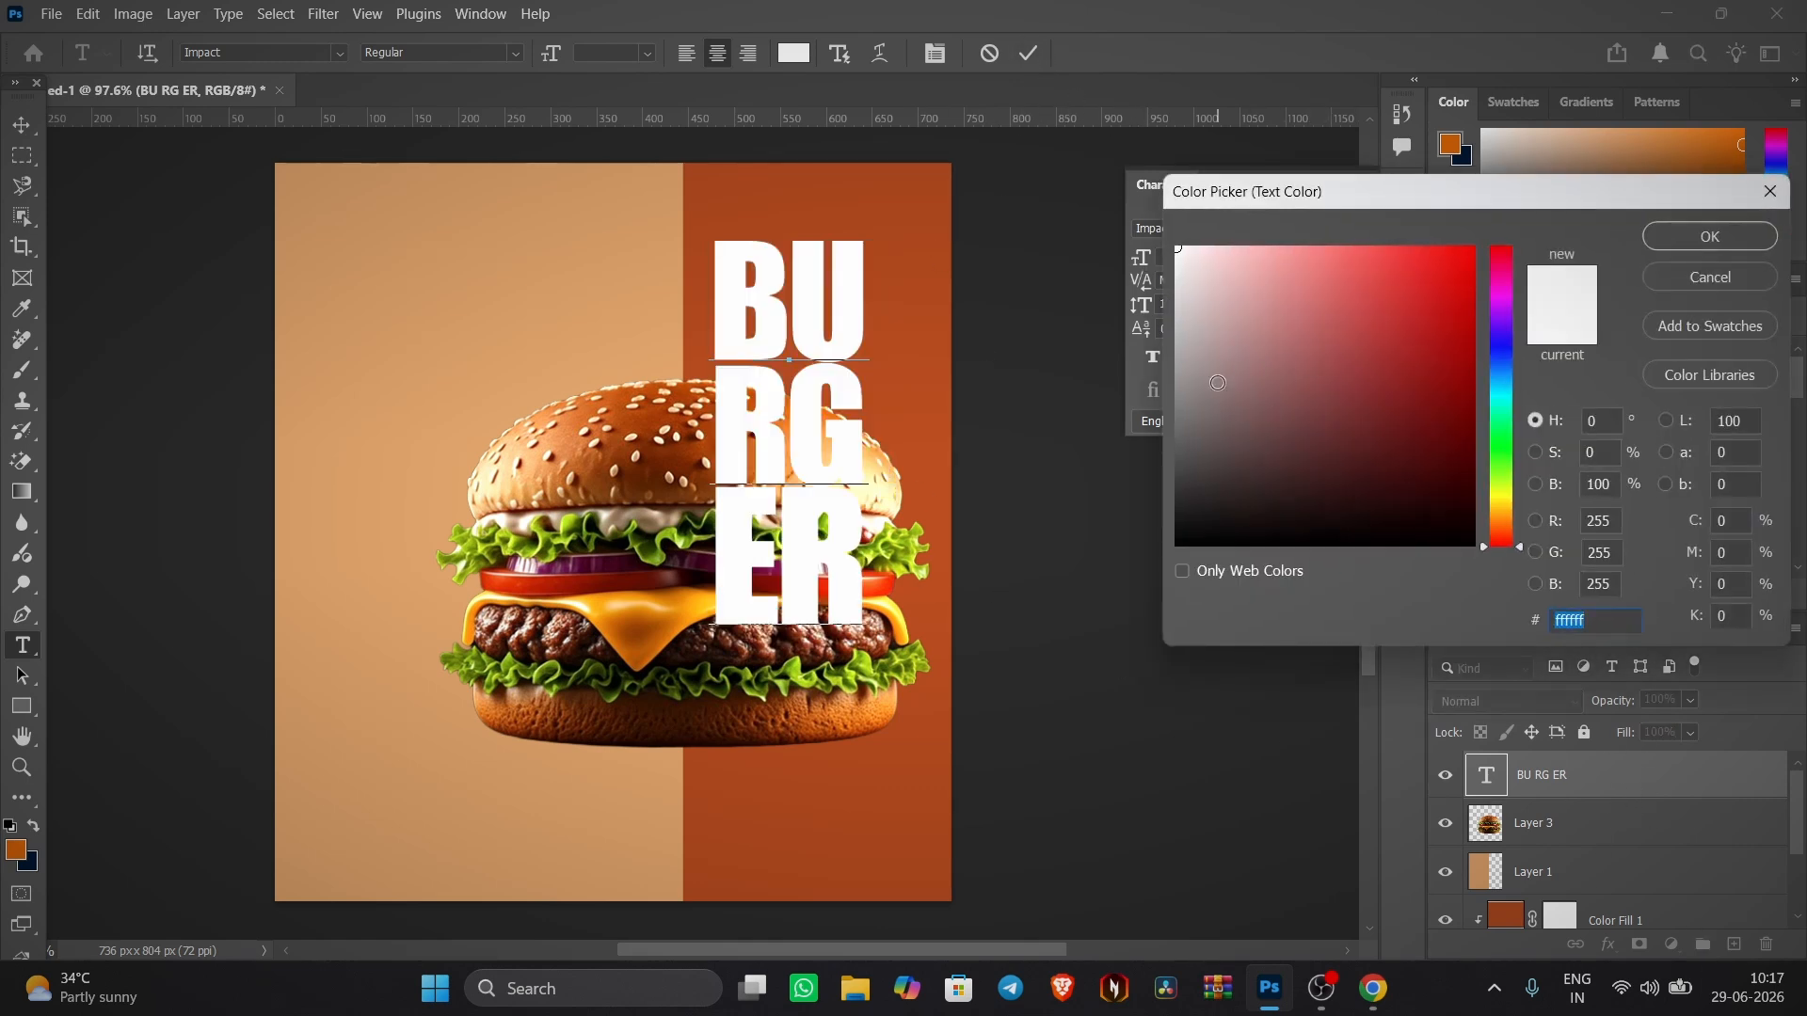
pyautogui.click(1706, 231)
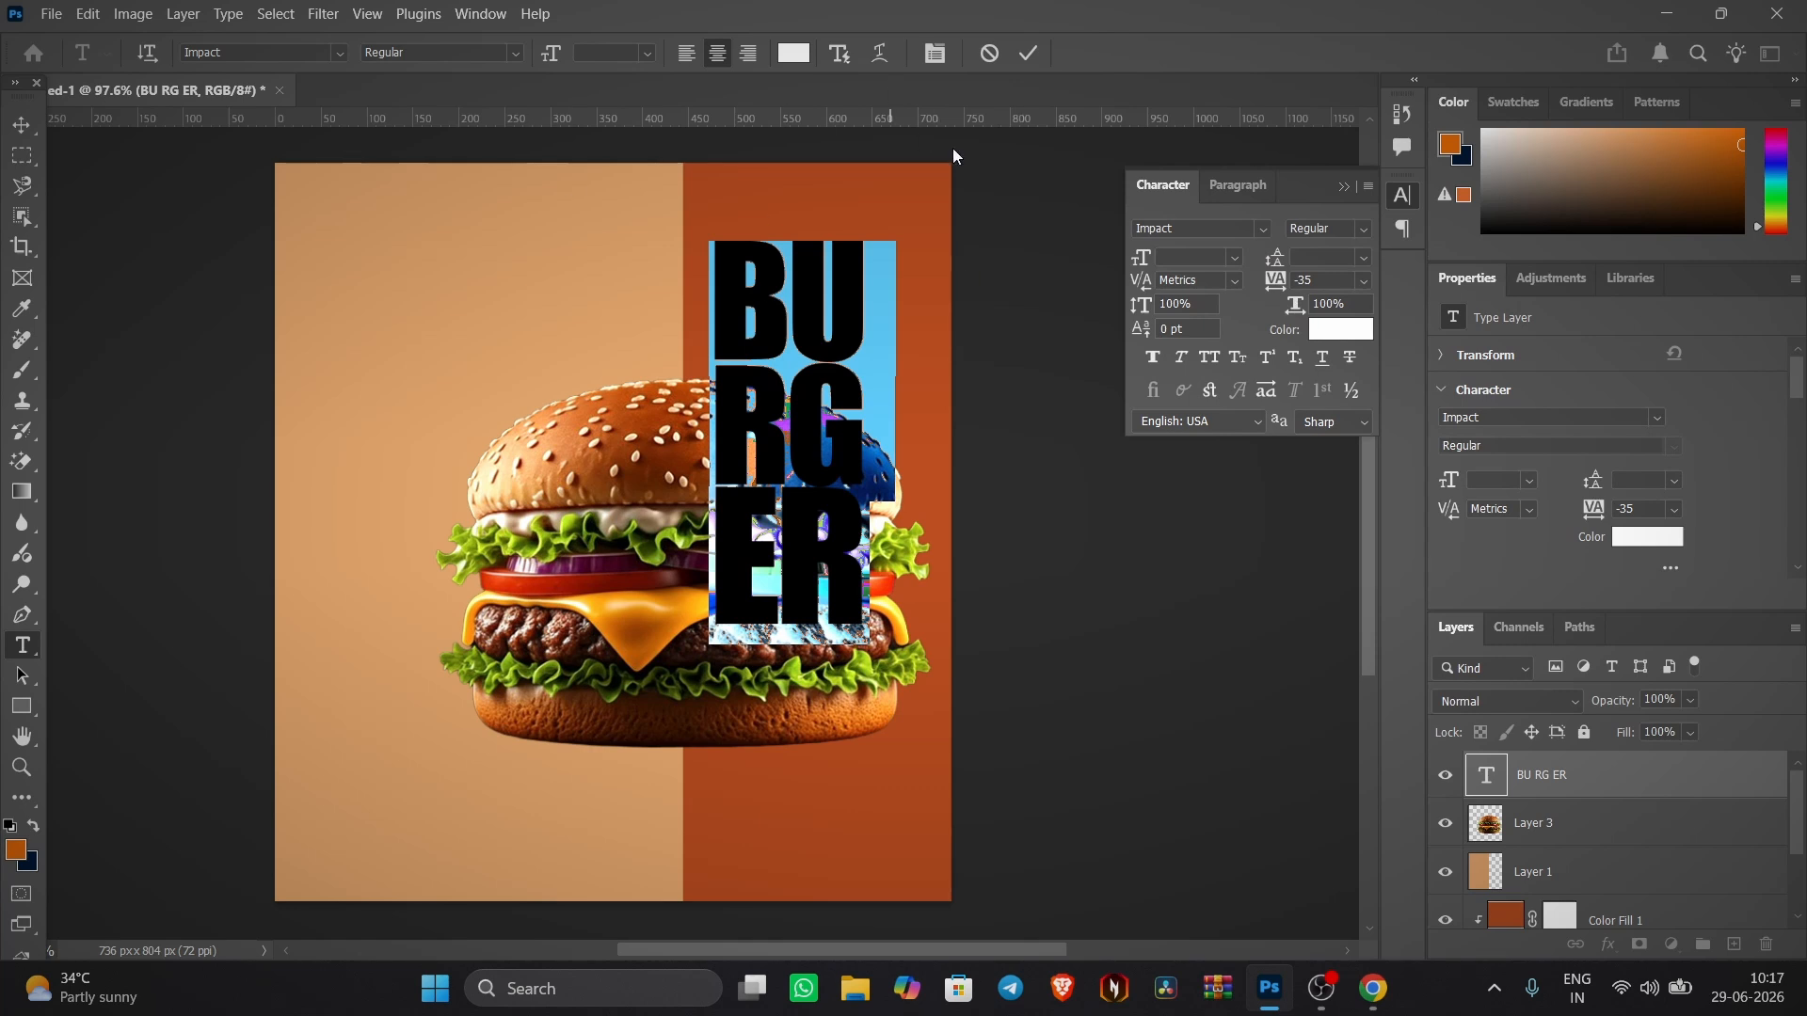
pyautogui.click(1028, 52)
# - Shift the white BURGER text slightly downward and reduce its layer opacity to 21%
pyautogui.press('v')
pyautogui.moveTo(783, 358); pyautogui.dragTo(778, 408)
pyautogui.moveTo(1613, 701); pyautogui.dragTo(1487, 781)
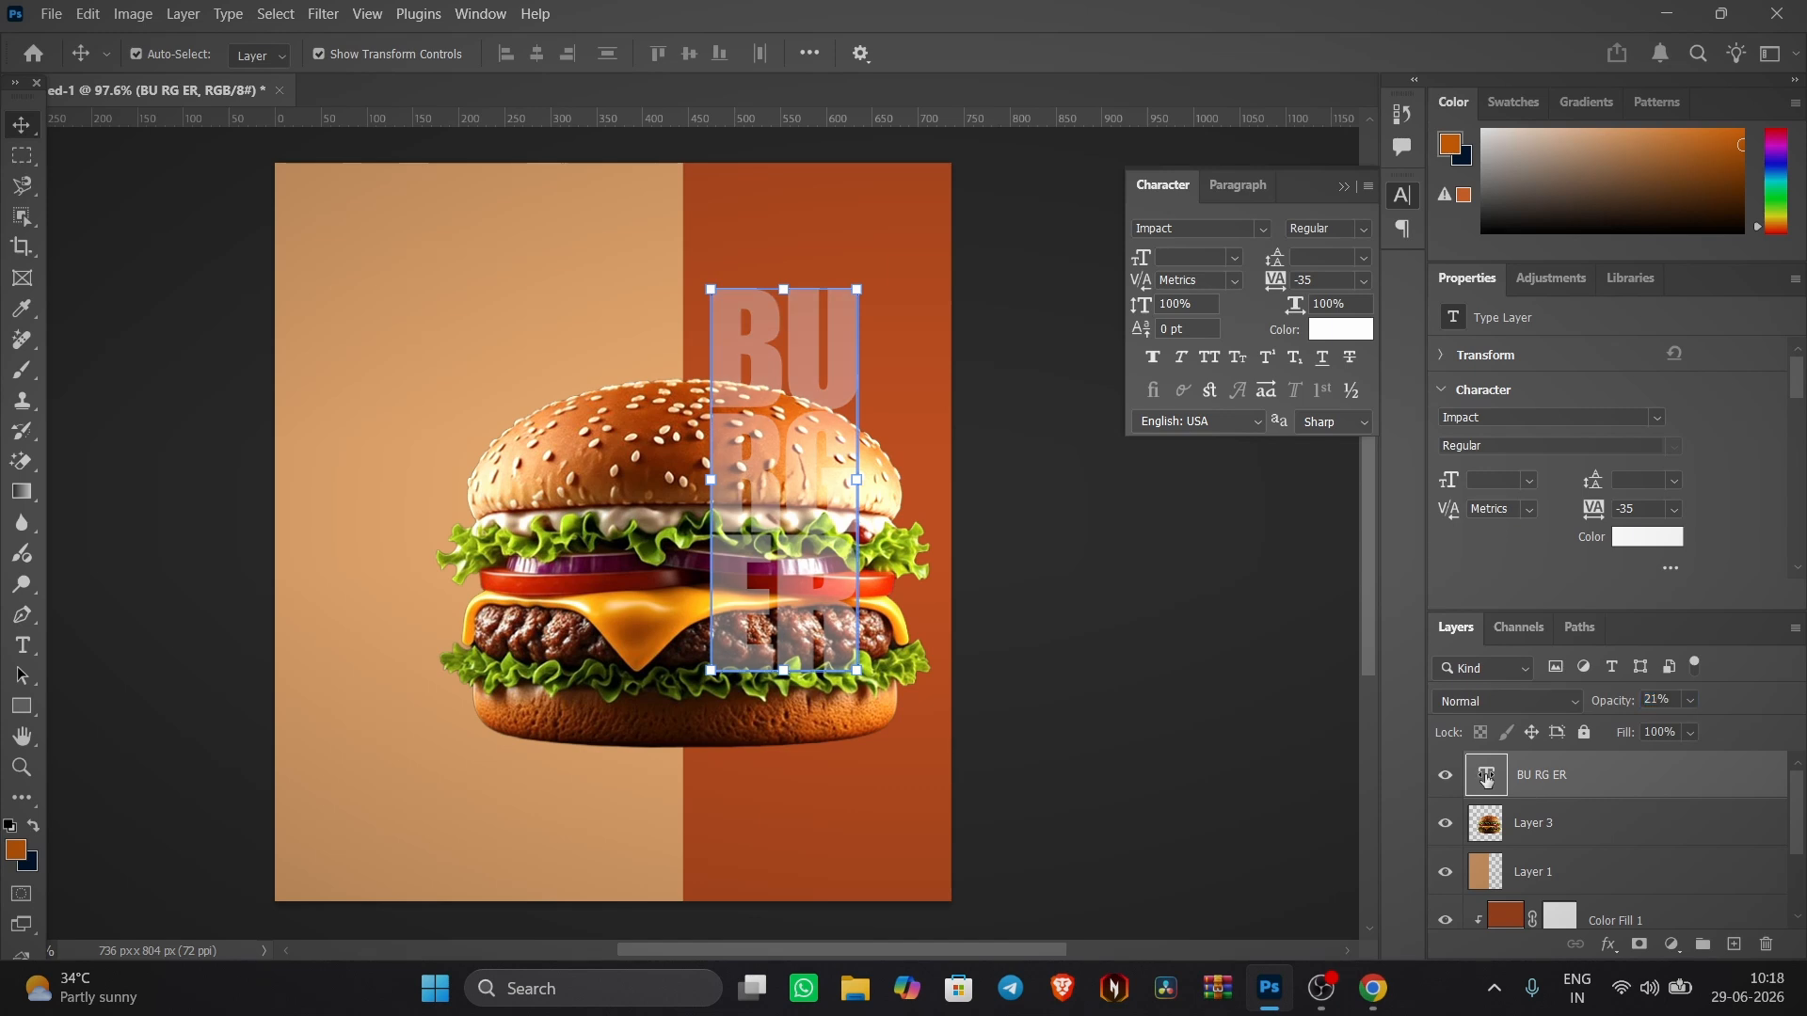
# - Scale the white BURGER text up to about 155% and position it to fill the width of the rust panel
pyautogui.click(853, 687)
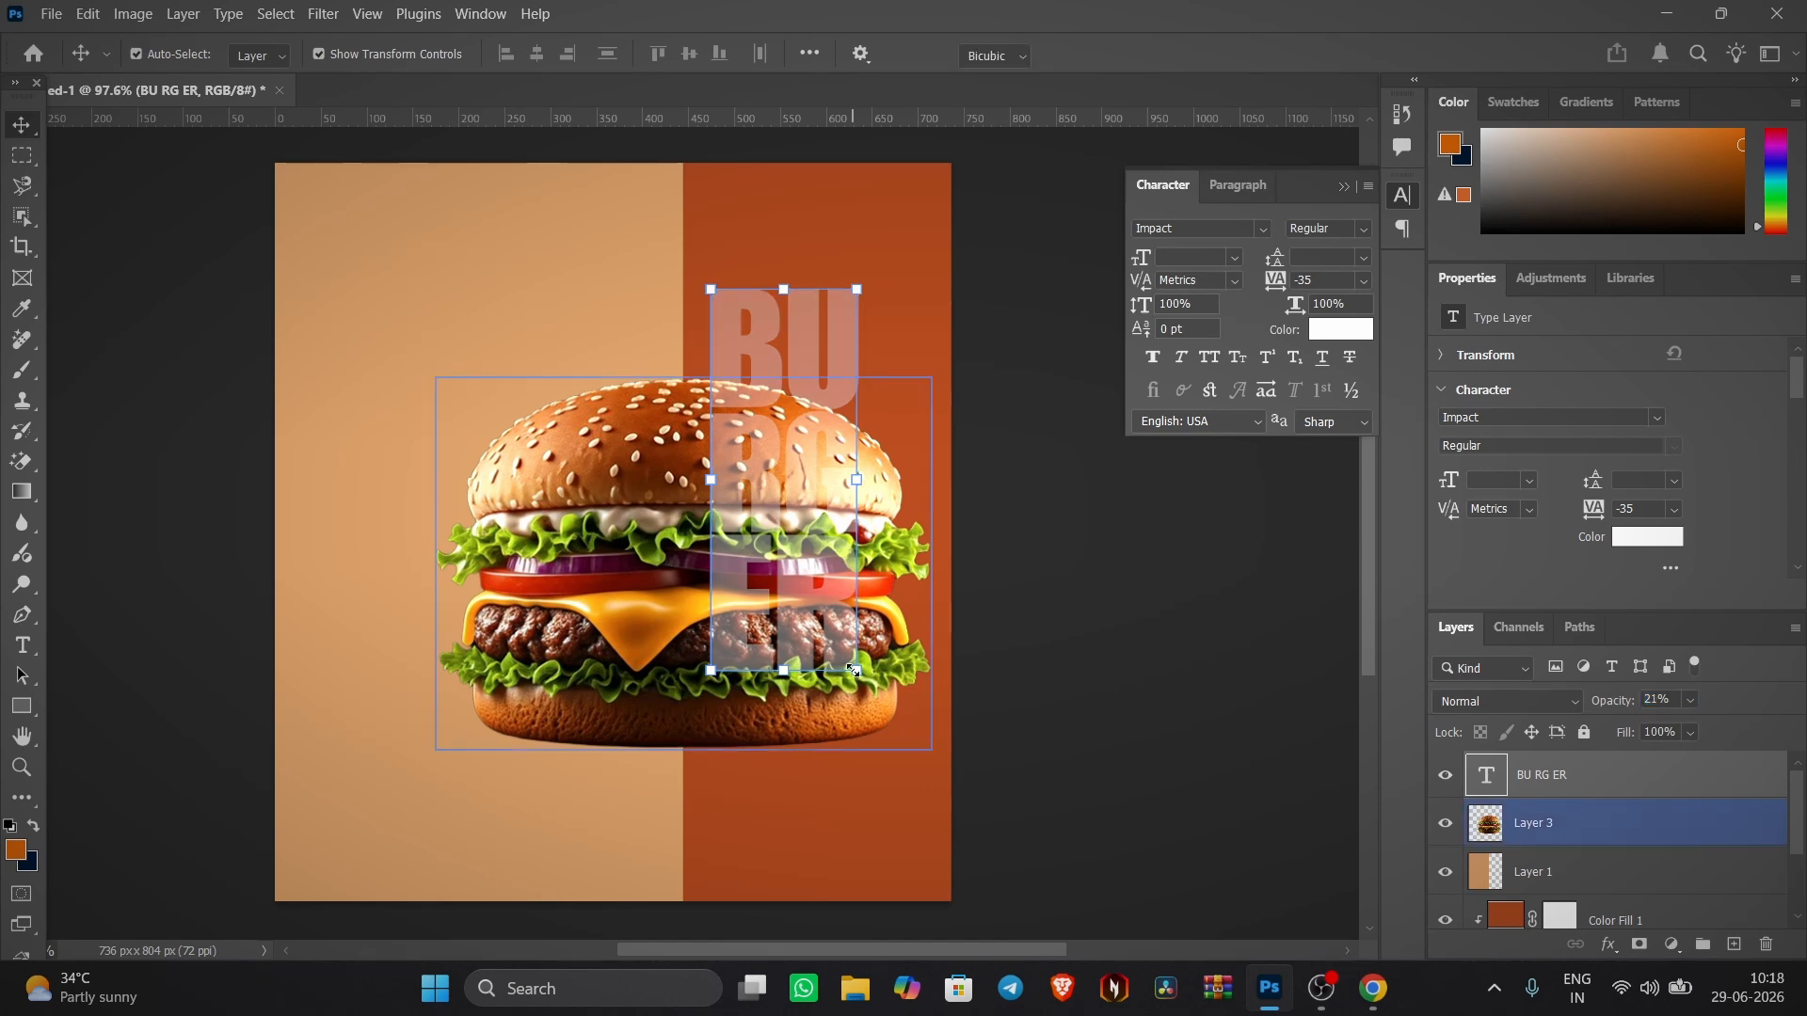
pyautogui.moveTo(852, 670); pyautogui.dragTo(1001, 876)
pyautogui.moveTo(884, 589); pyautogui.dragTo(853, 537)
pyautogui.moveTo(909, 841); pyautogui.dragTo(940, 933)
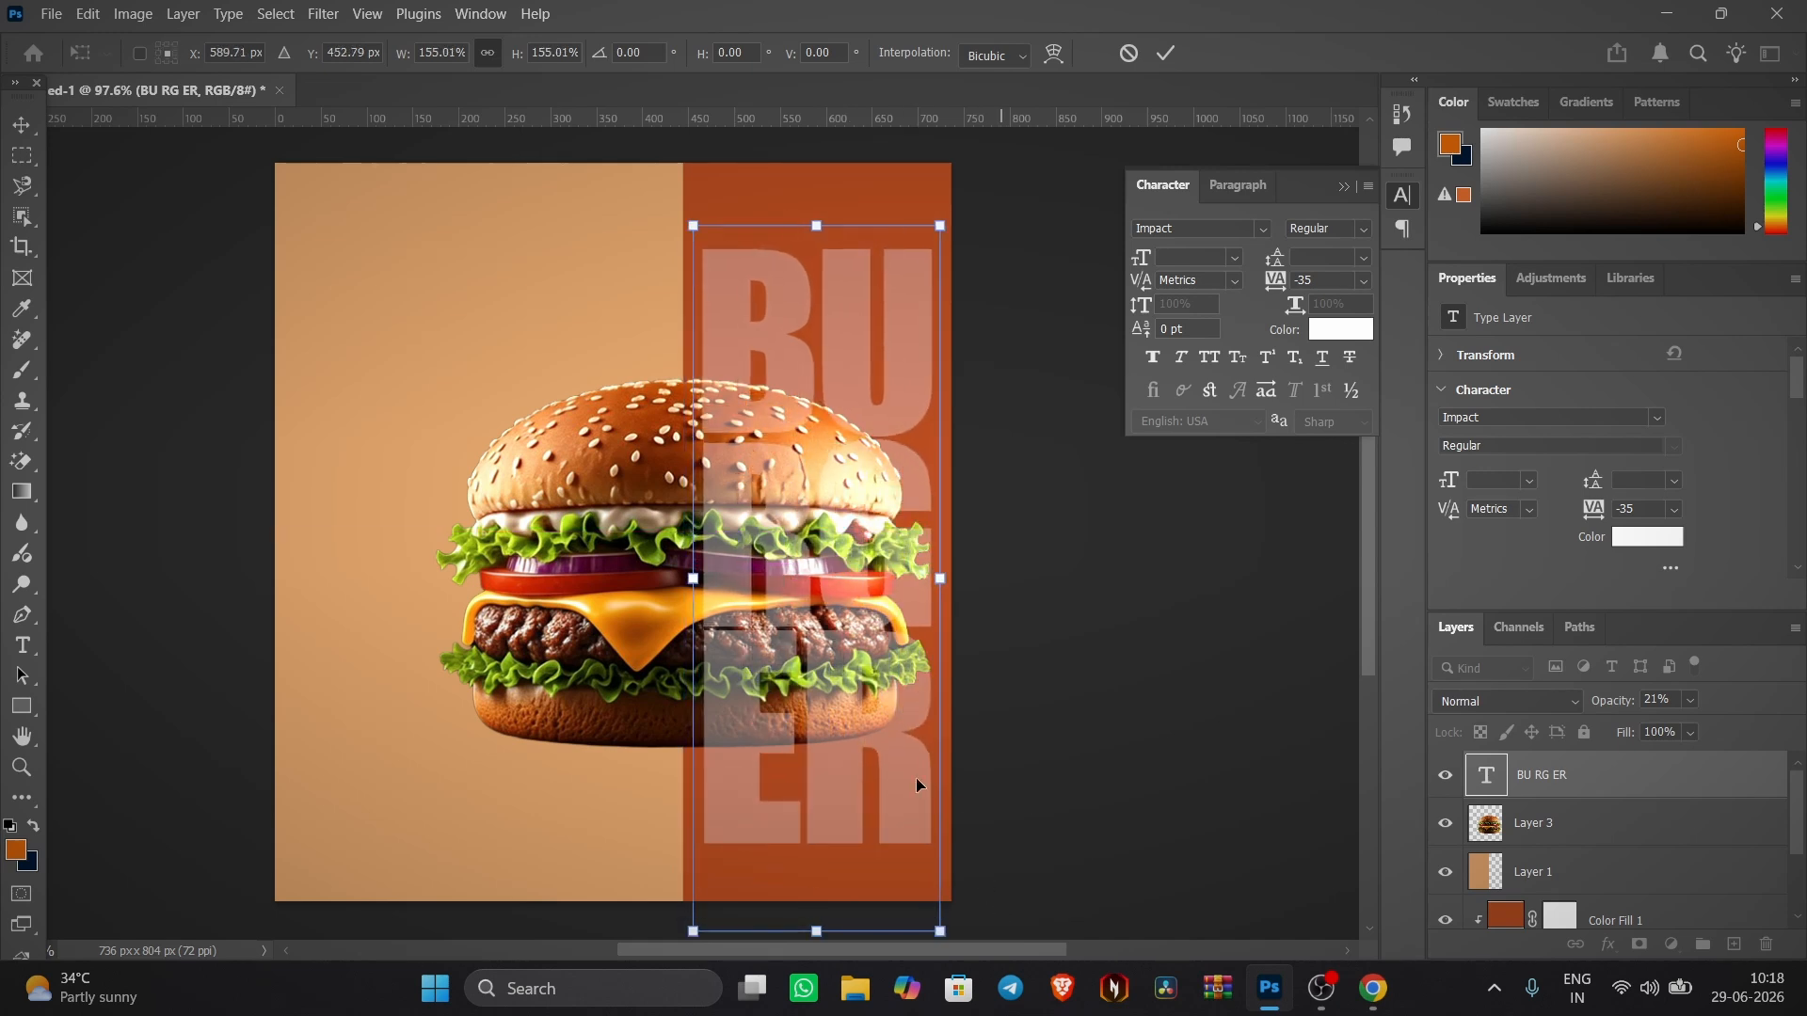
pyautogui.moveTo(844, 603); pyautogui.dragTo(834, 571)
pyautogui.click(1165, 54)
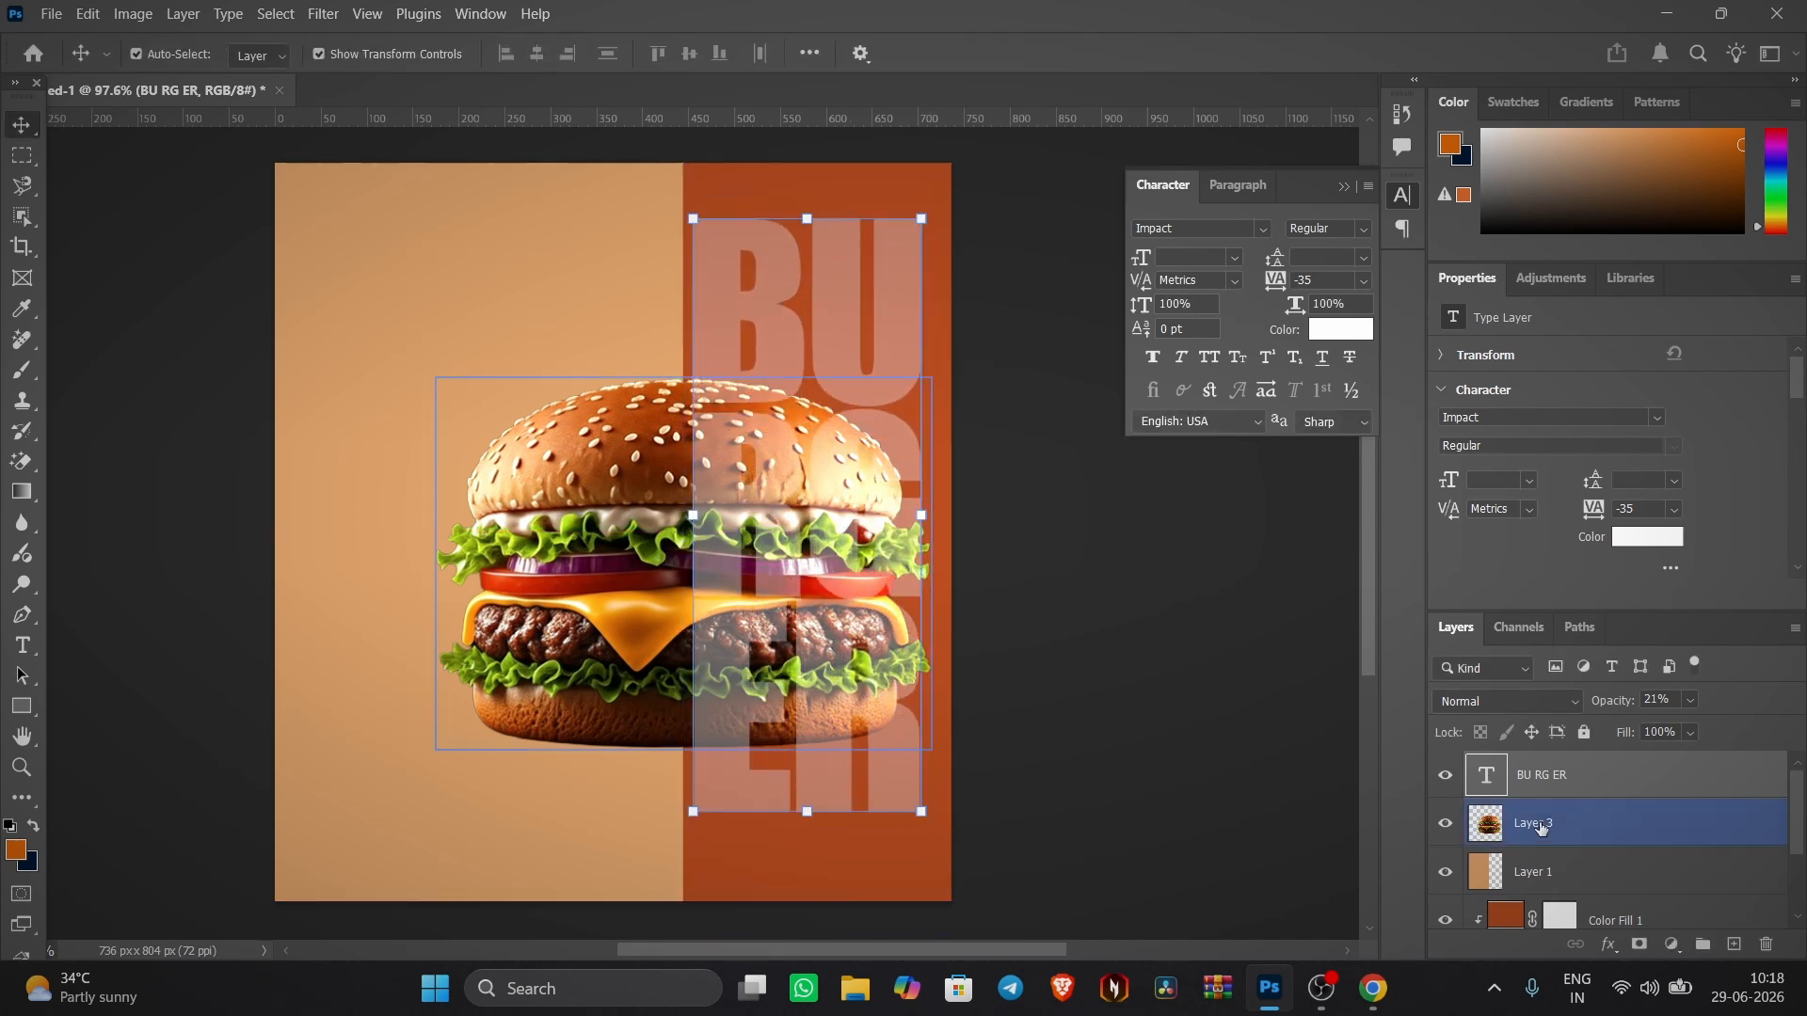
# - Bring the burger layer above the white BURGER text and lower the text's opacity to 13%
pyautogui.moveTo(1544, 826); pyautogui.dragTo(1544, 761)
pyautogui.click(1167, 527)
pyautogui.click(909, 375)
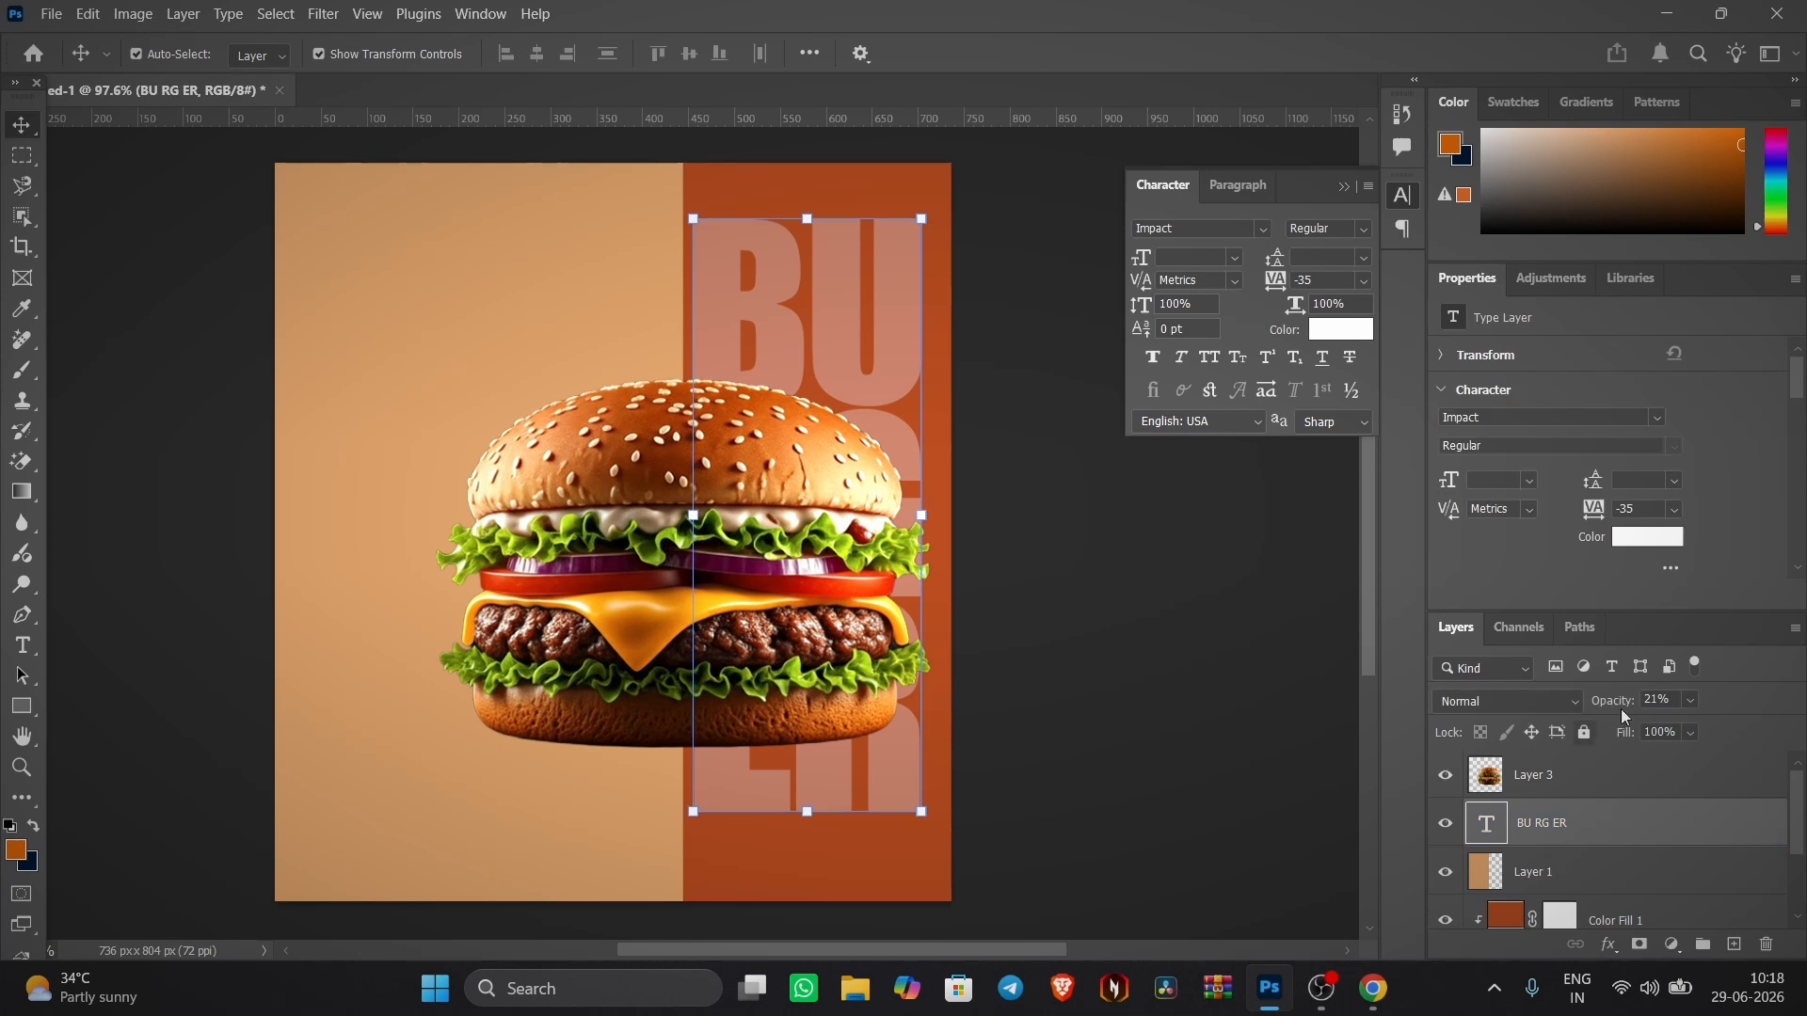
pyautogui.moveTo(1632, 706); pyautogui.dragTo(1621, 706)
# - Move the burger image slightly upward on the canvas
pyautogui.click(1146, 662)
pyautogui.scroll(-1, 960, 589)
pyautogui.scroll(-1, 740, 521)
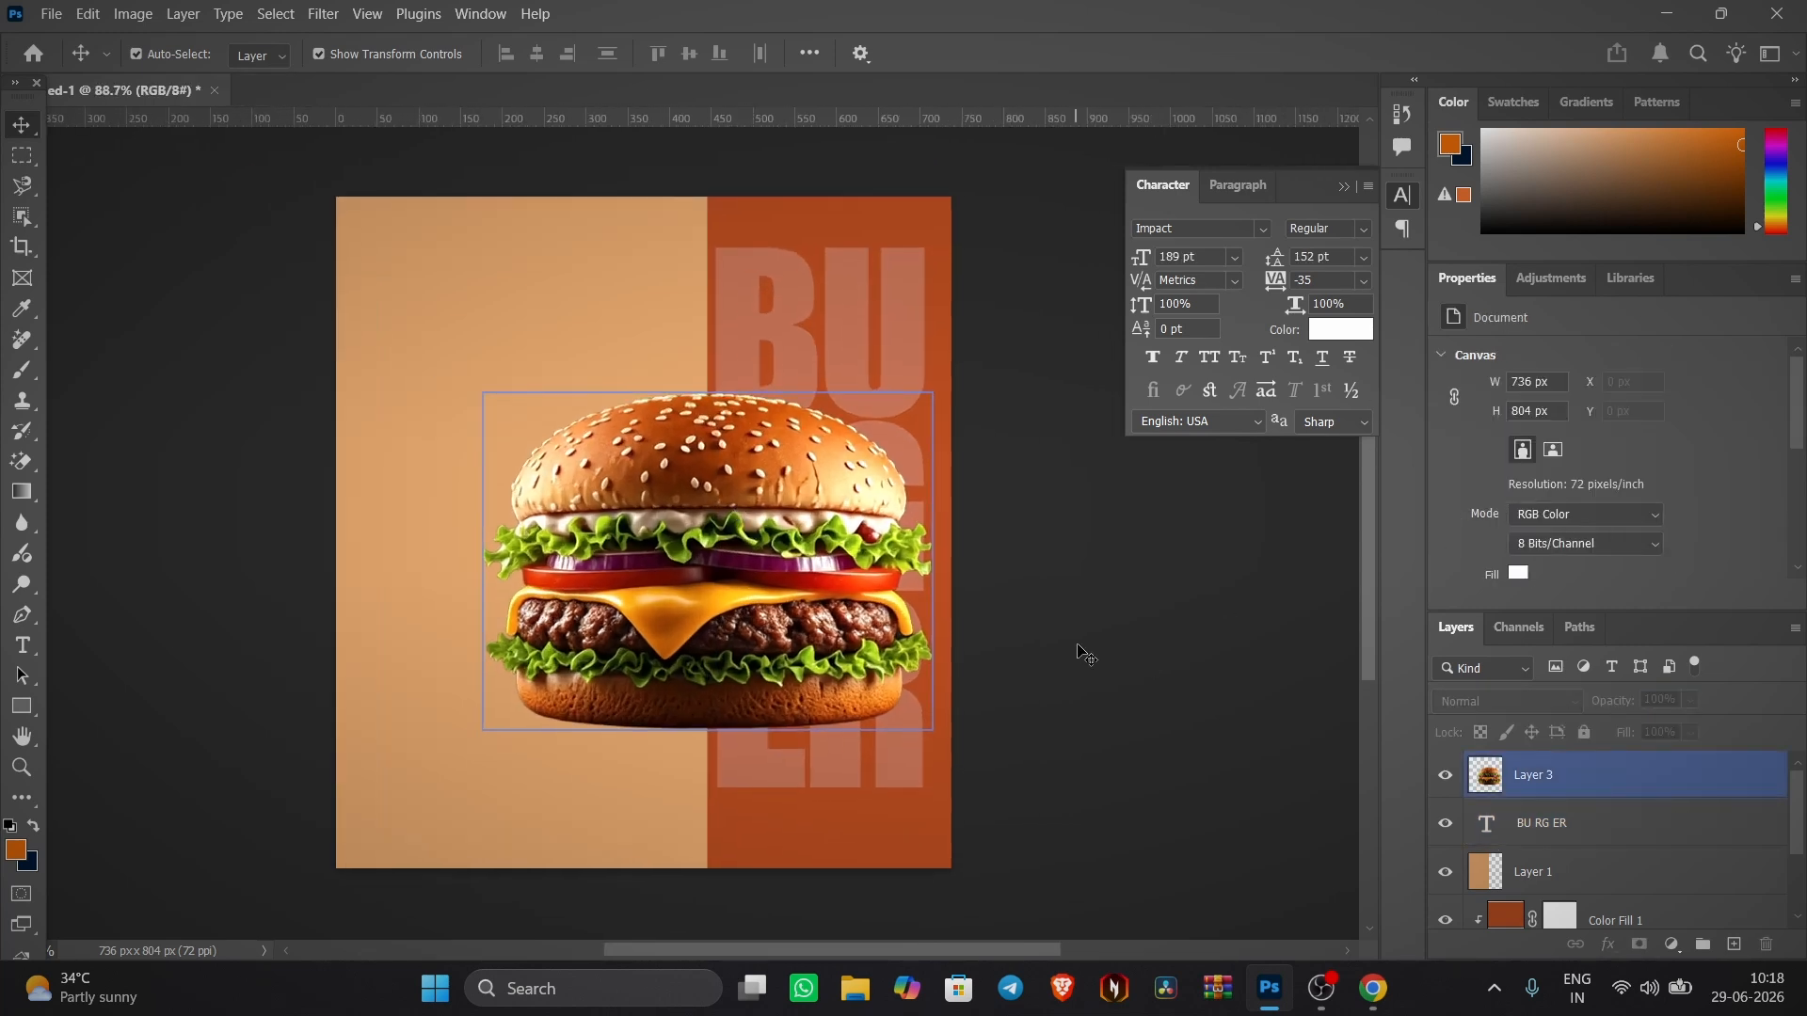
pyautogui.moveTo(805, 491); pyautogui.dragTo(803, 474)
pyautogui.click(1273, 902)
# - Duplicate the faded BURGER text onto the tan panel, level with the original and behind the burger
pyautogui.click(1563, 824)
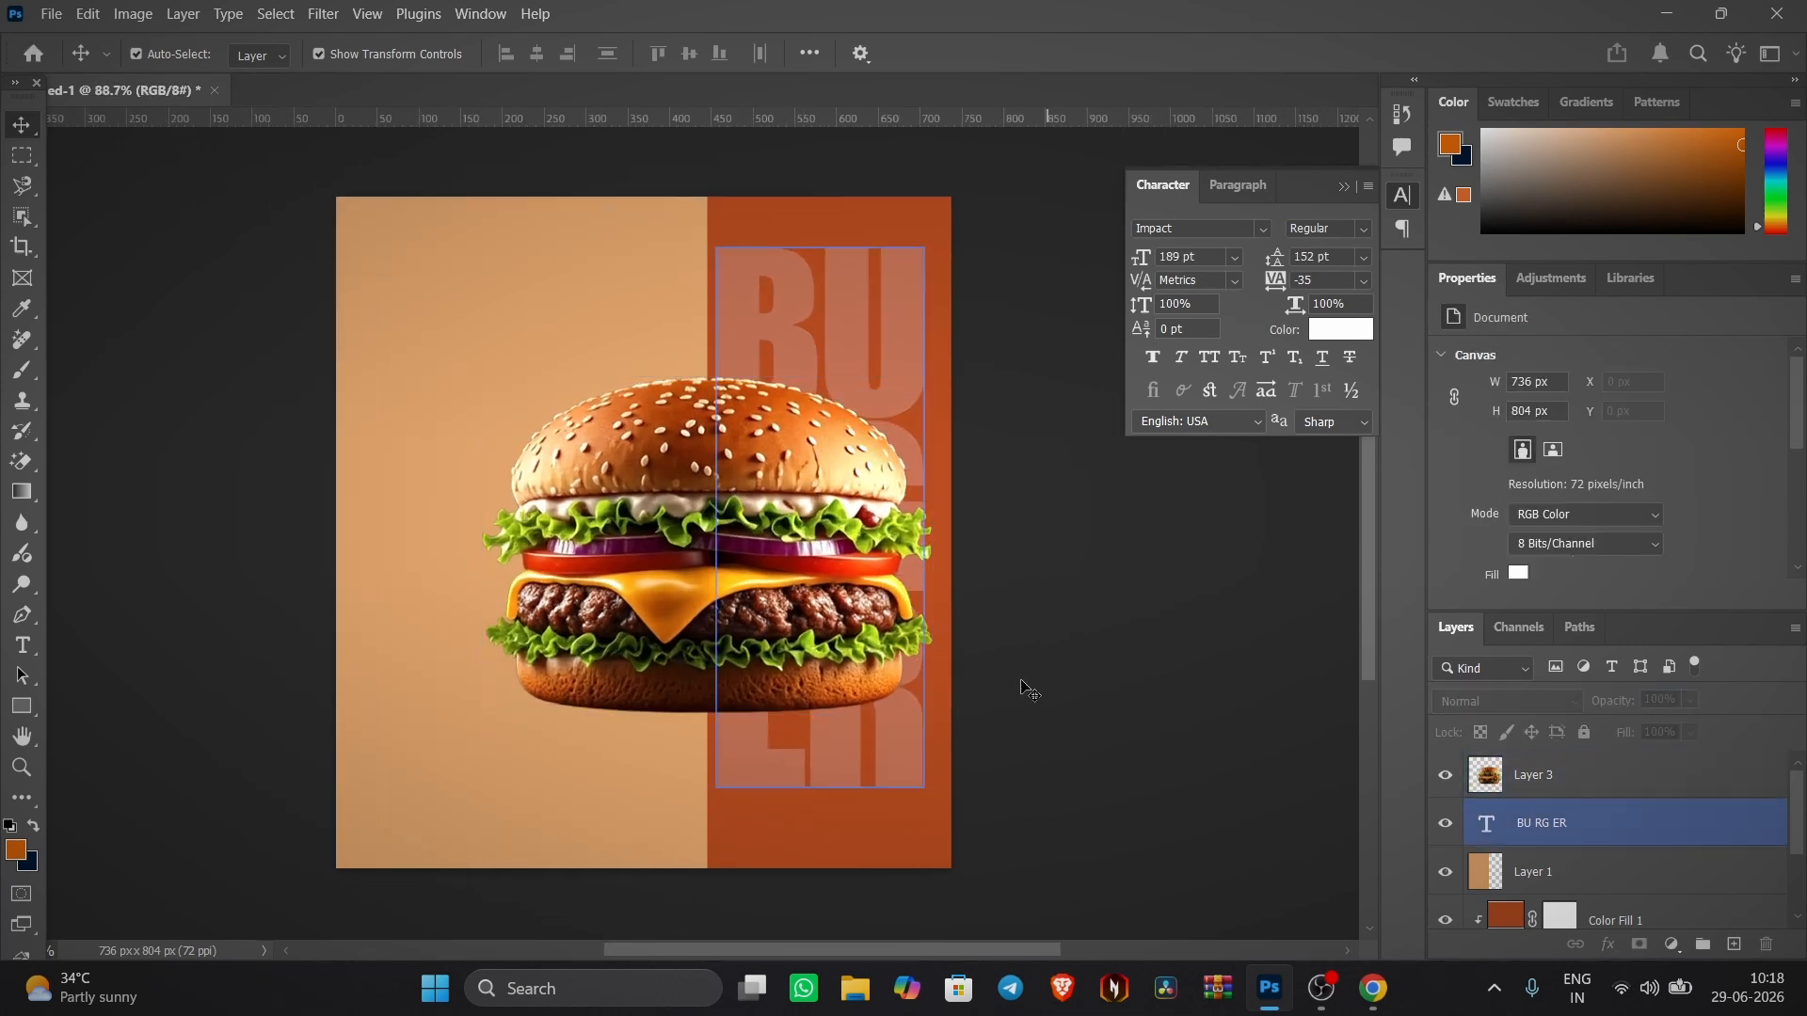
pyautogui.moveTo(841, 301); pyautogui.dragTo(516, 297)
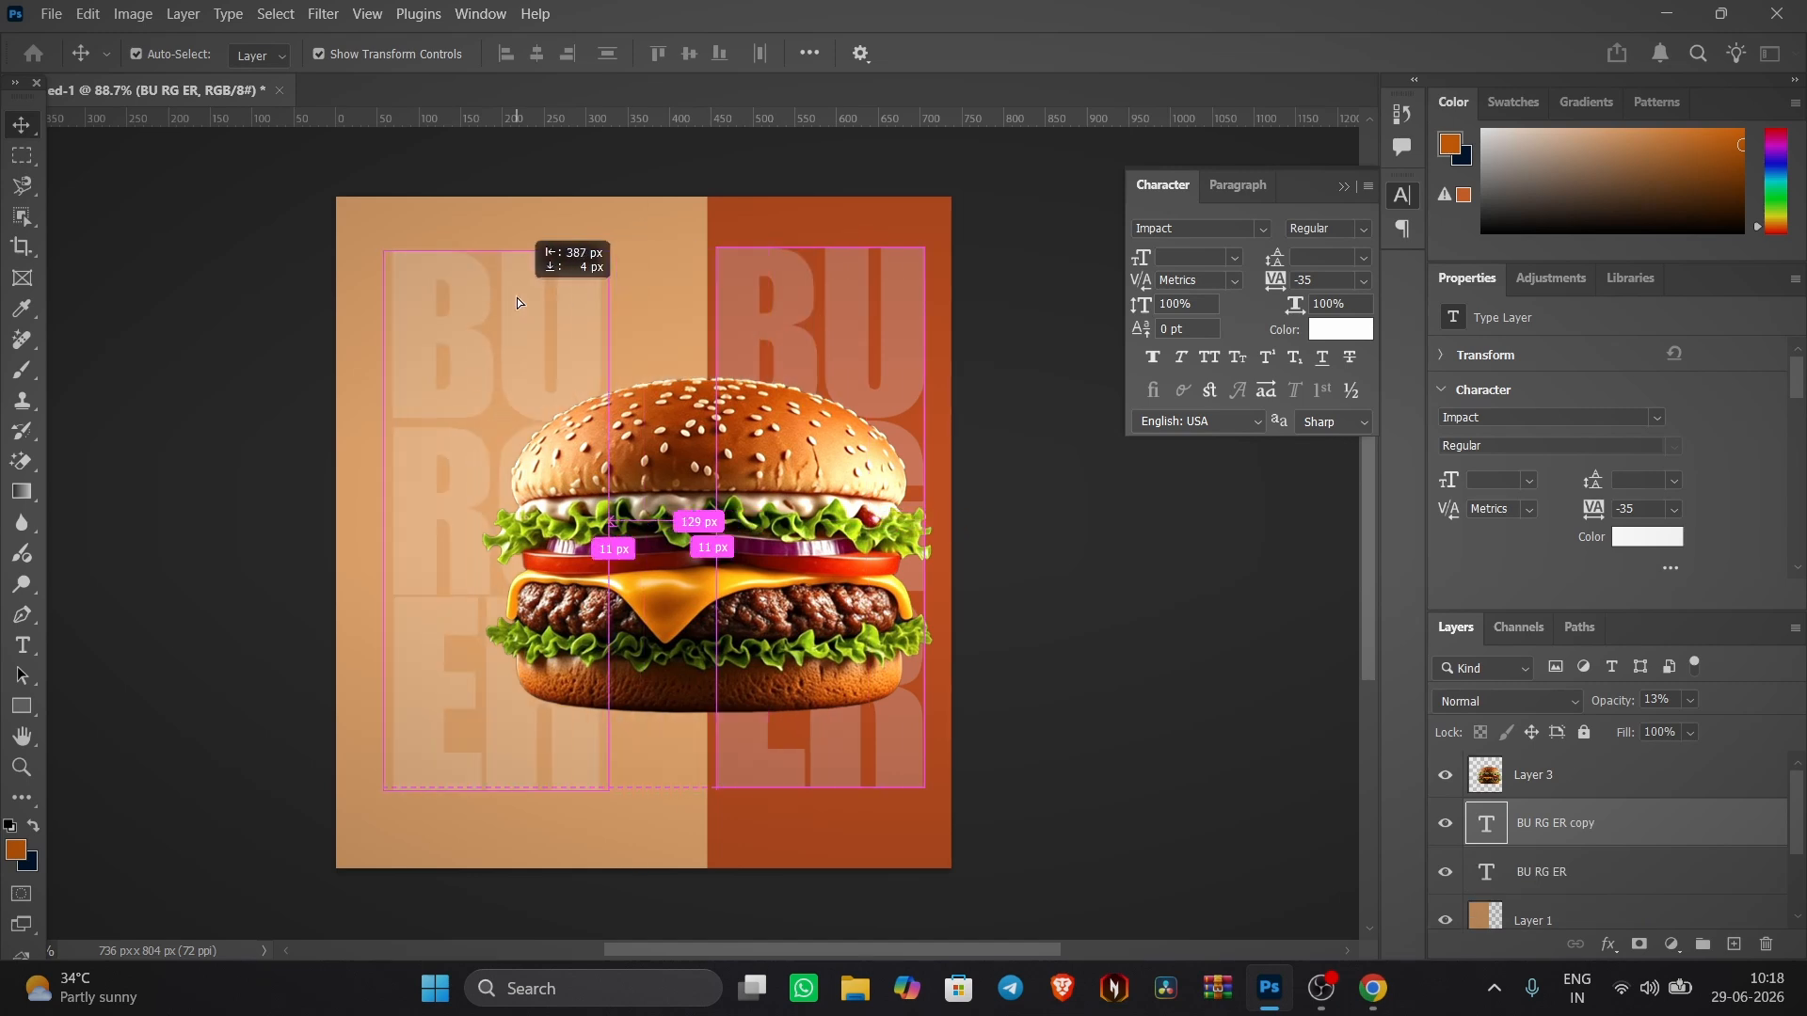
pyautogui.doubleClick(517, 297)
# - Set the duplicated BURGER text to 100% opacity and recolour it with the rust sampled from the other panel
pyautogui.click(1765, 723)
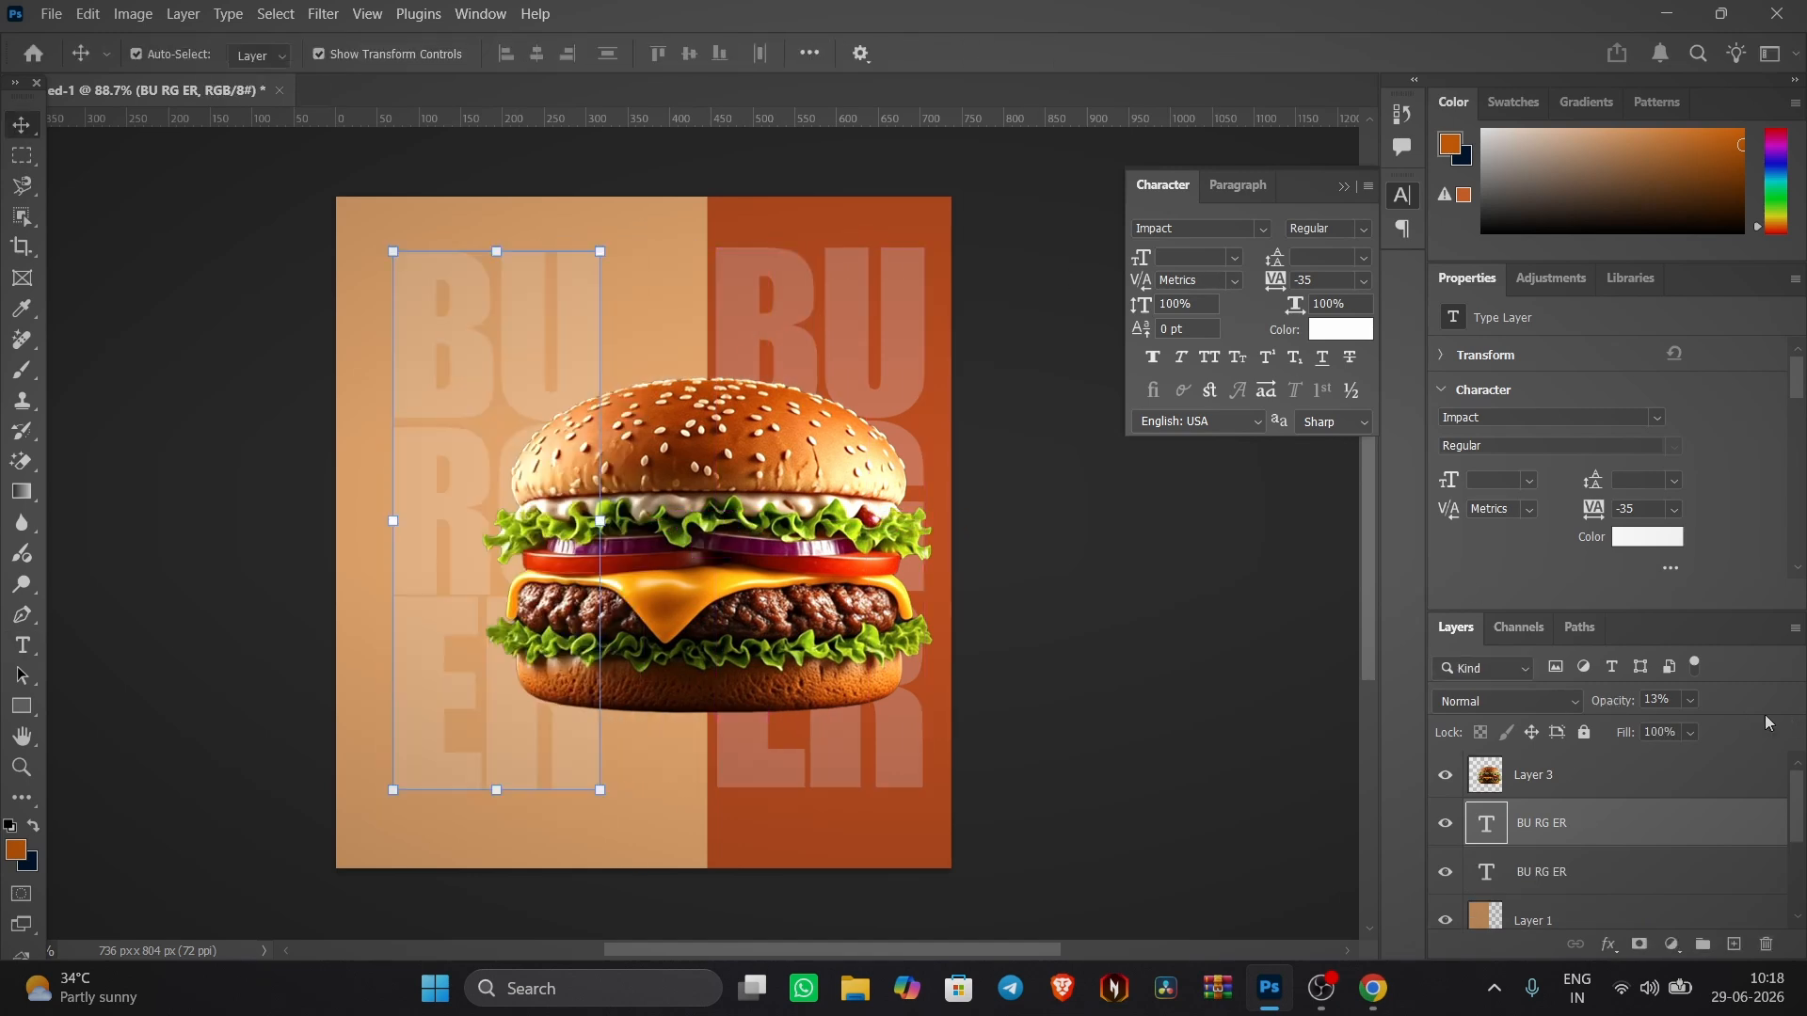
pyautogui.click(1335, 332)
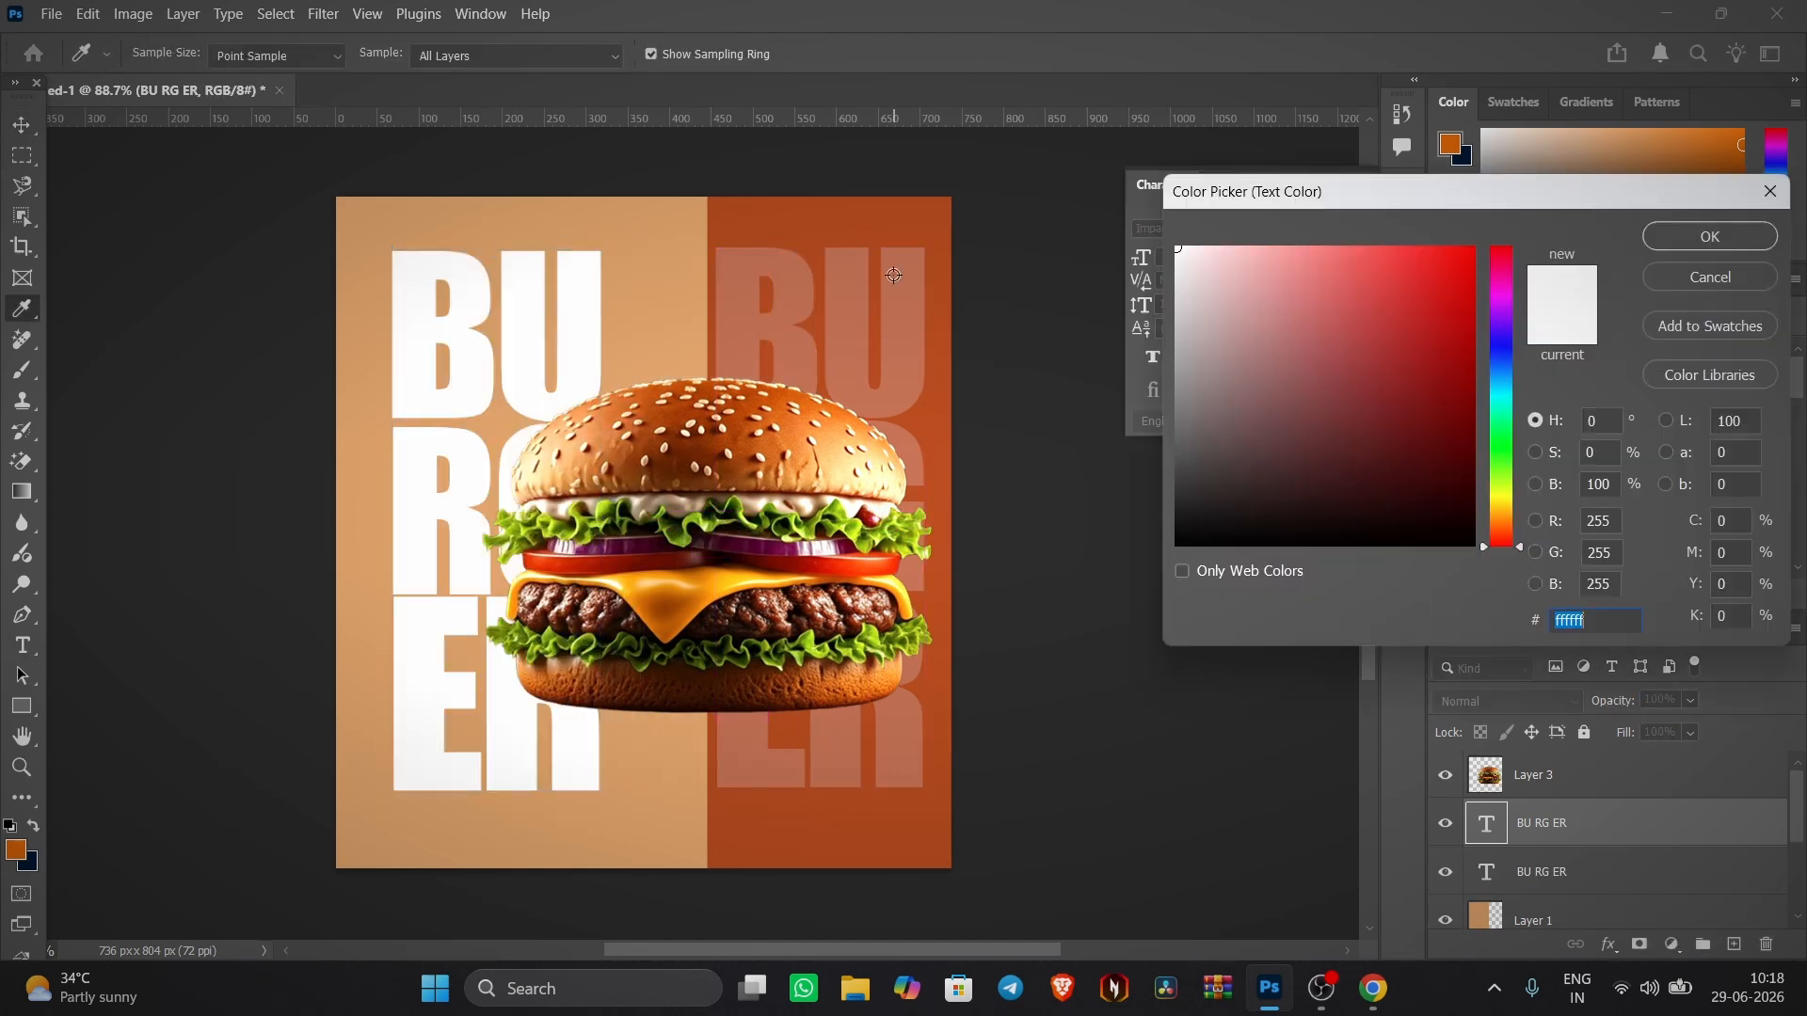
pyautogui.click(785, 228)
pyautogui.press('Return')
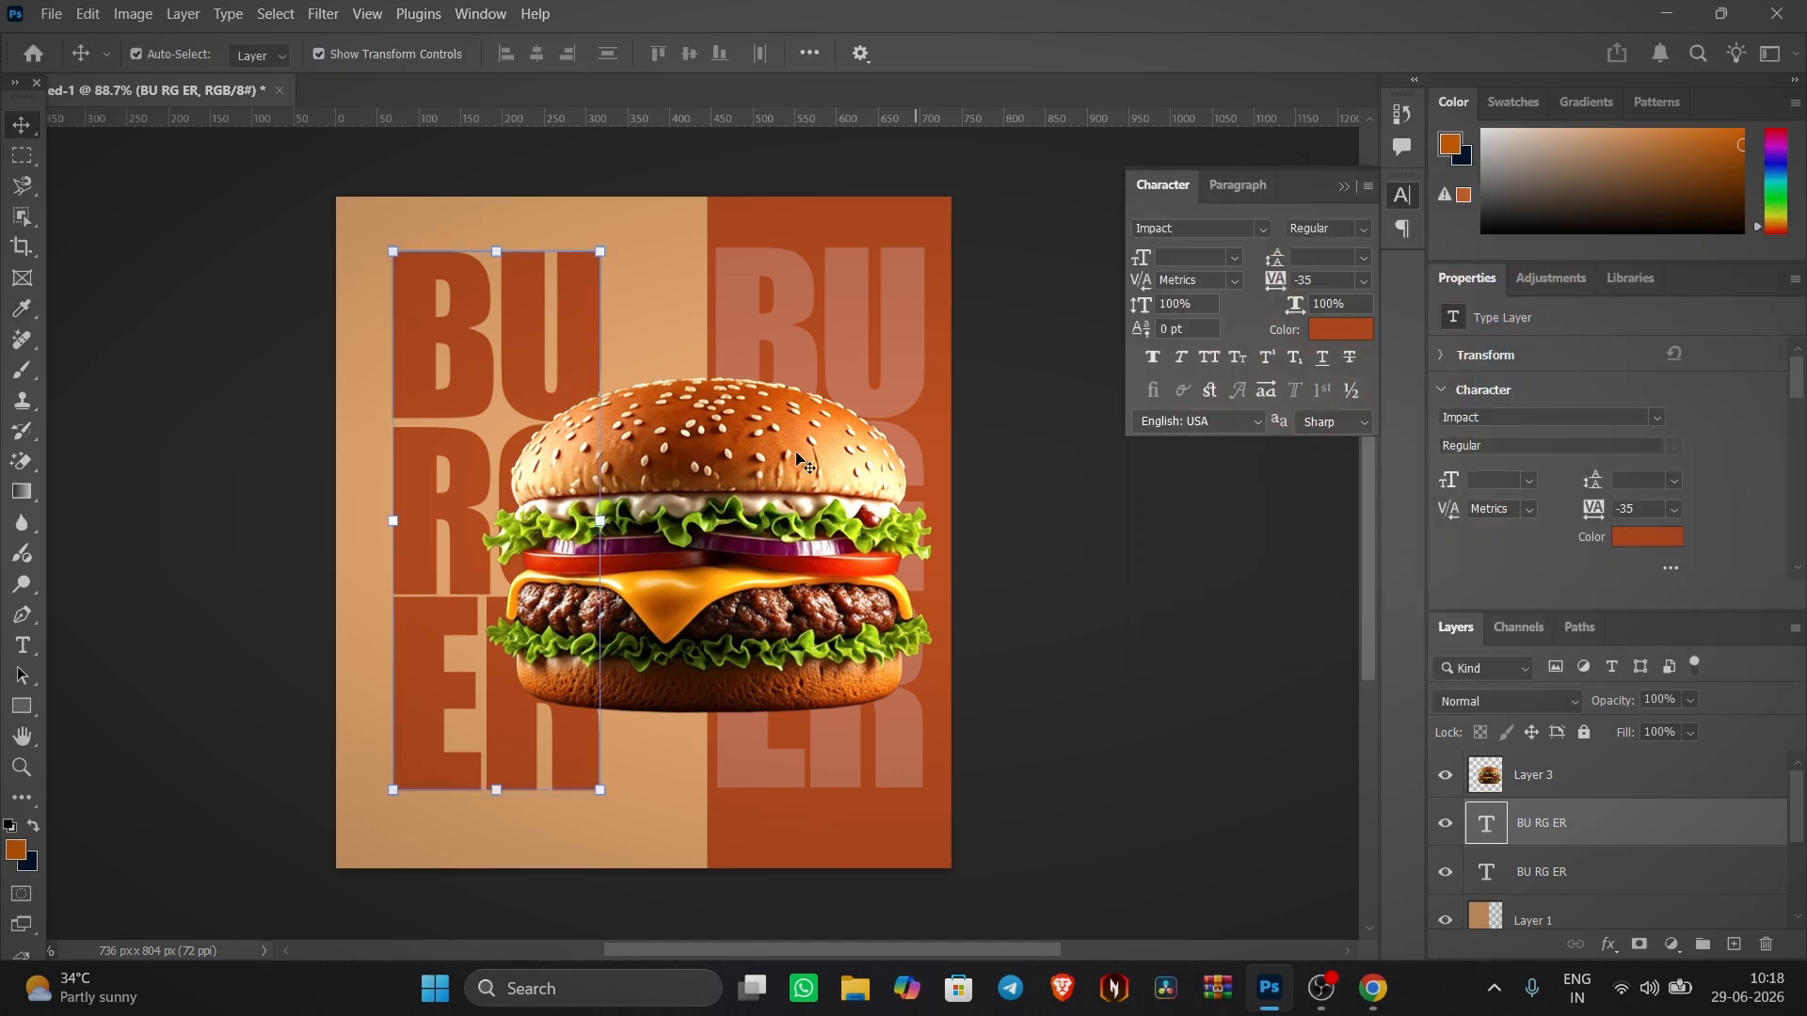
# - Set the whole rust BURGER text to a uniform size of 188 pt with 167 pt leading
pyautogui.doubleClick(528, 447)
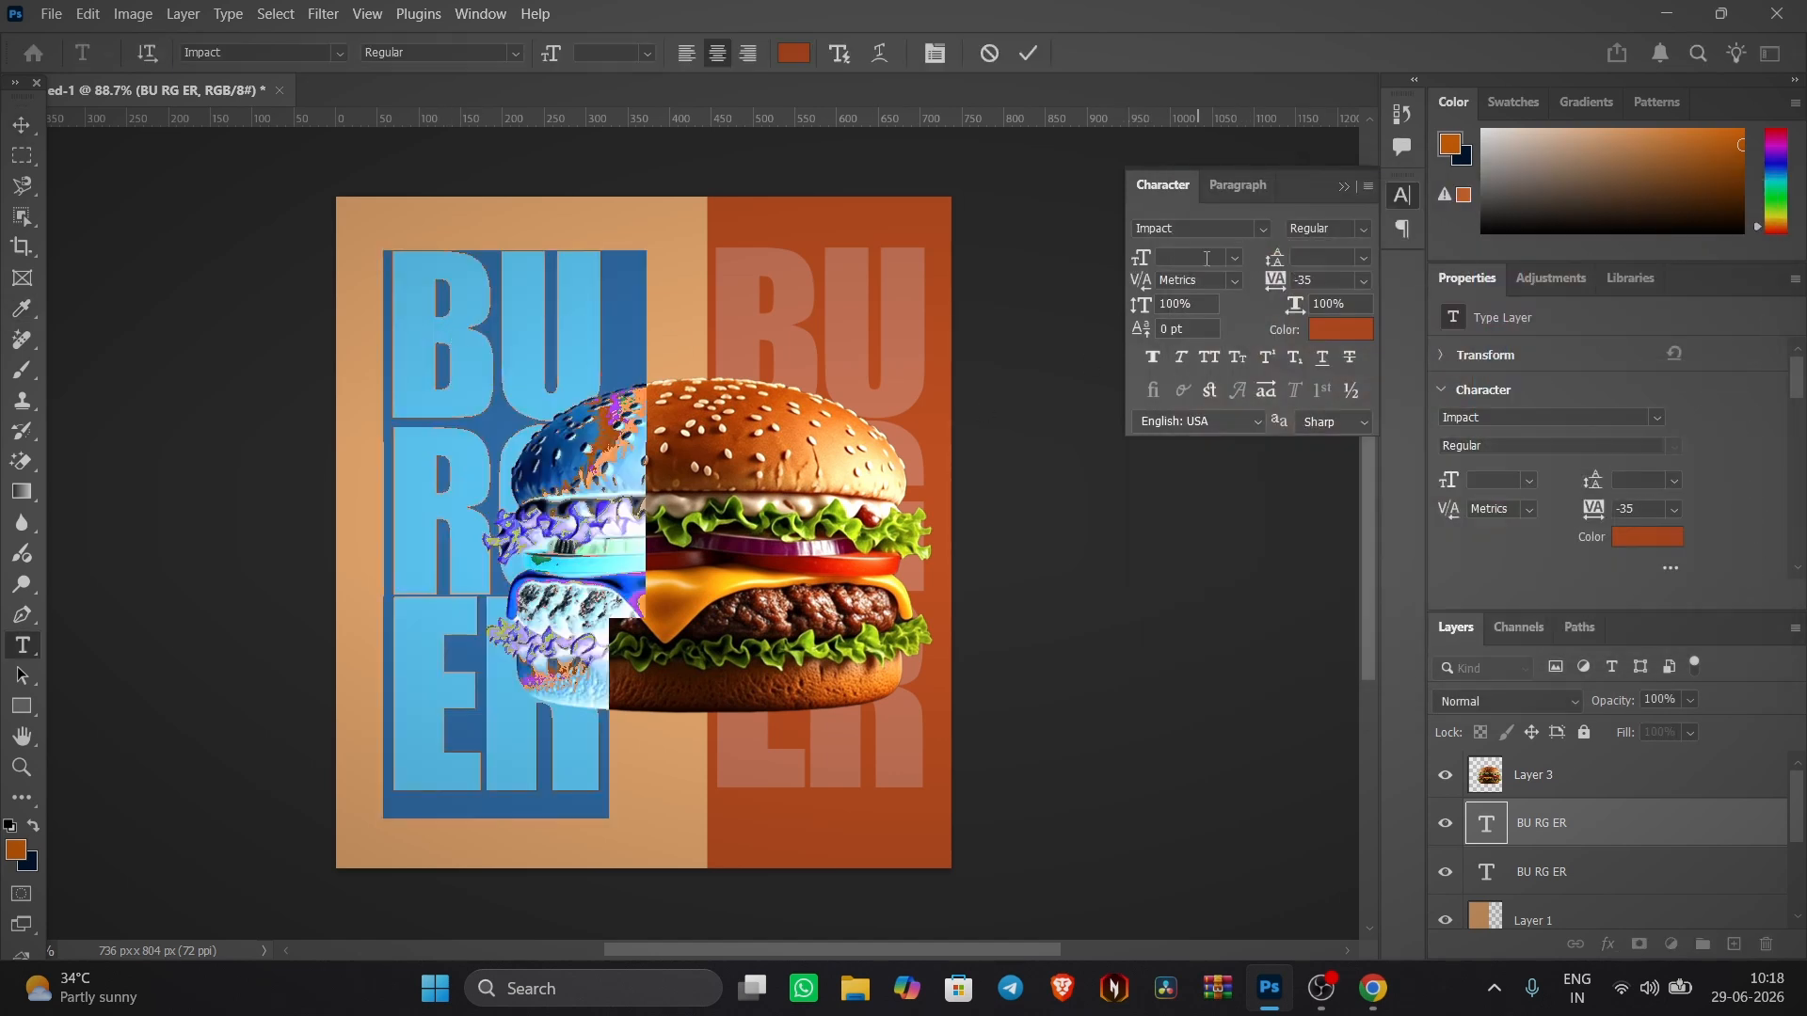
pyautogui.click(1234, 263)
pyautogui.click(1214, 493)
pyautogui.moveTo(1136, 265); pyautogui.dragTo(1436, 291)
pyautogui.click(1364, 258)
pyautogui.click(1346, 569)
pyautogui.moveTo(1293, 266); pyautogui.dragTo(1265, 266)
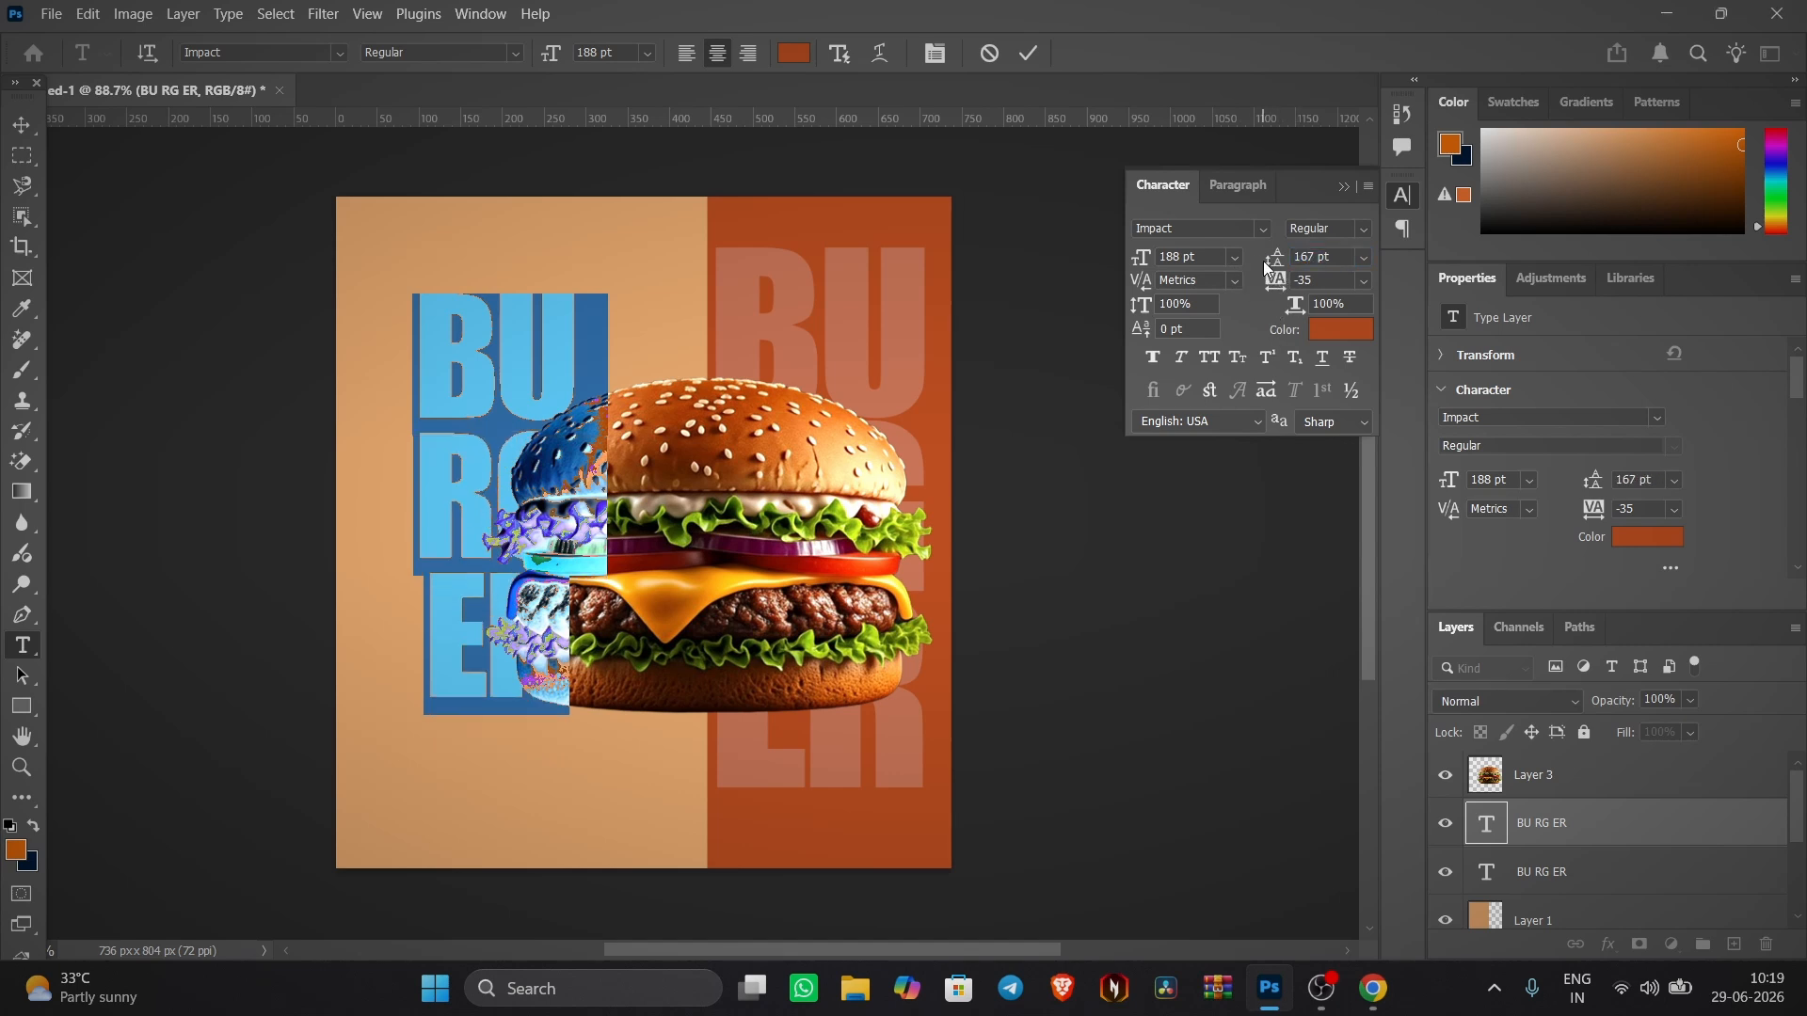
# - Preview other fonts on the rust BURGER text, keep Impact, and set its size to 183 pt
pyautogui.click(1150, 226)
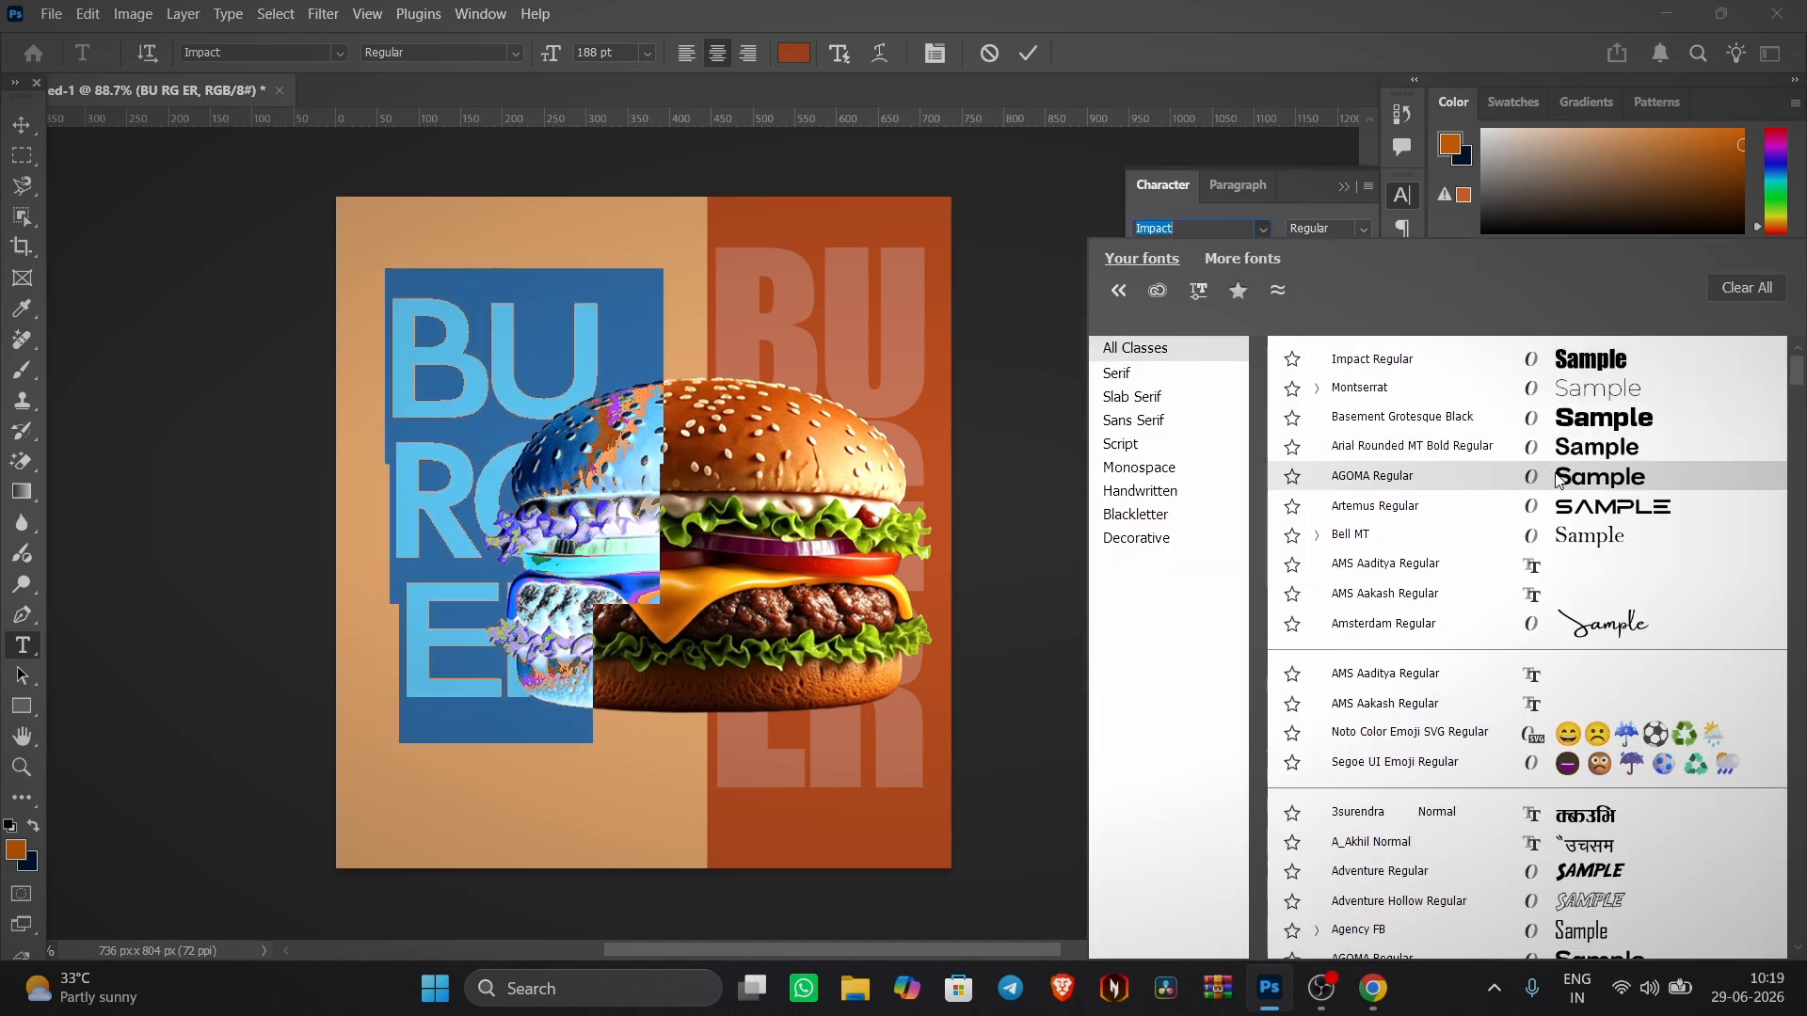
pyautogui.click(1561, 369)
pyautogui.moveTo(1132, 265); pyautogui.dragTo(1125, 265)
pyautogui.click(473, 471)
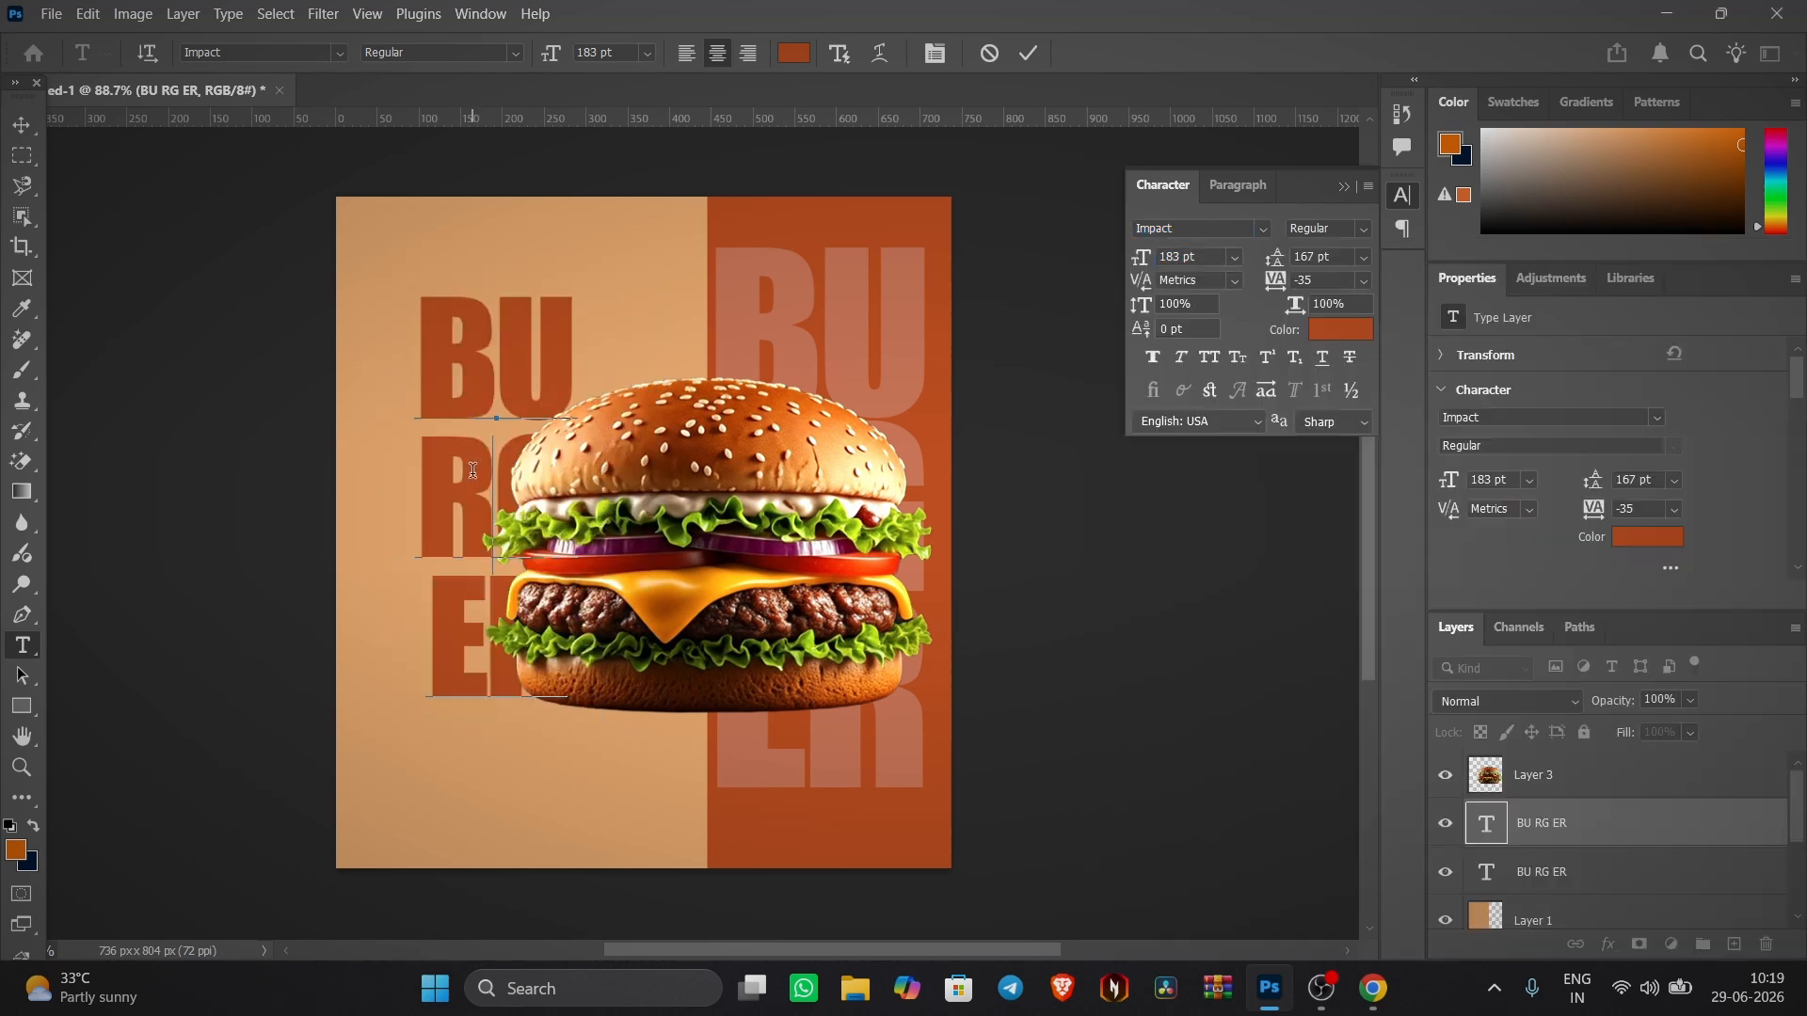
# - Tighten the RG line's leading to 151 pt and set the ER line to 201 pt with 166 pt leading
pyautogui.moveTo(426, 473); pyautogui.dragTo(604, 625)
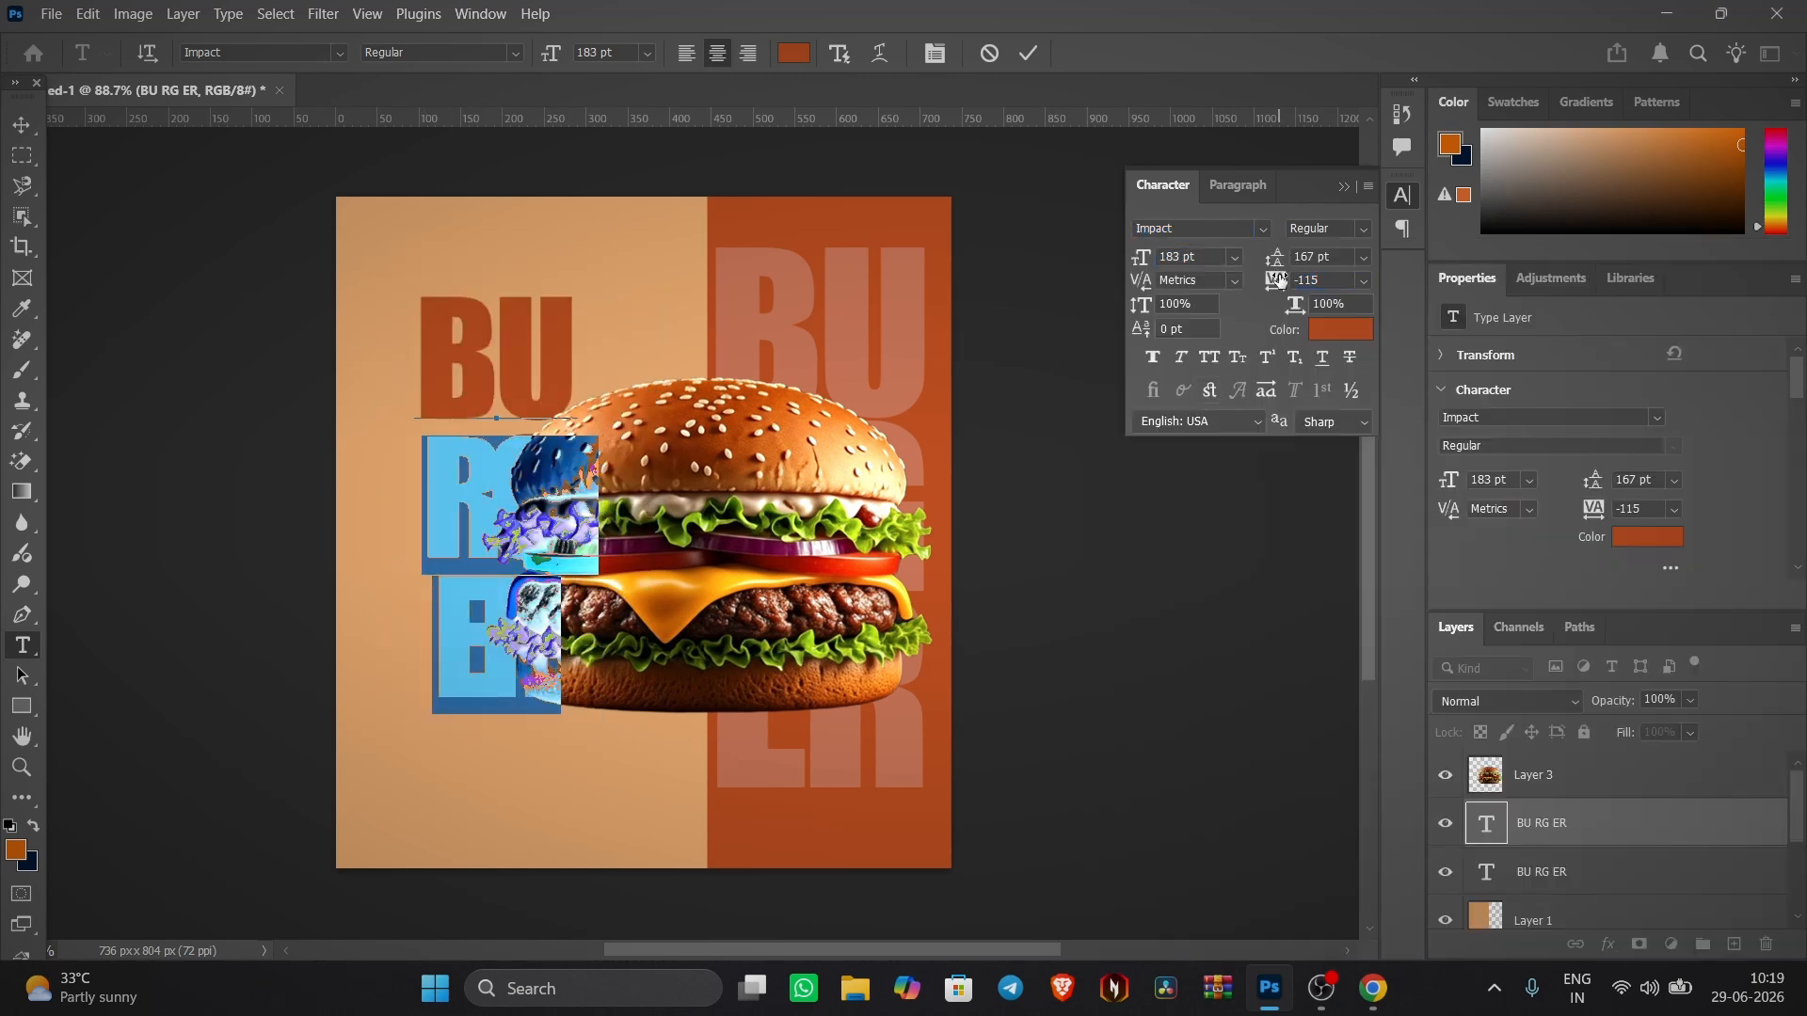
pyautogui.moveTo(1276, 258); pyautogui.dragTo(1254, 265)
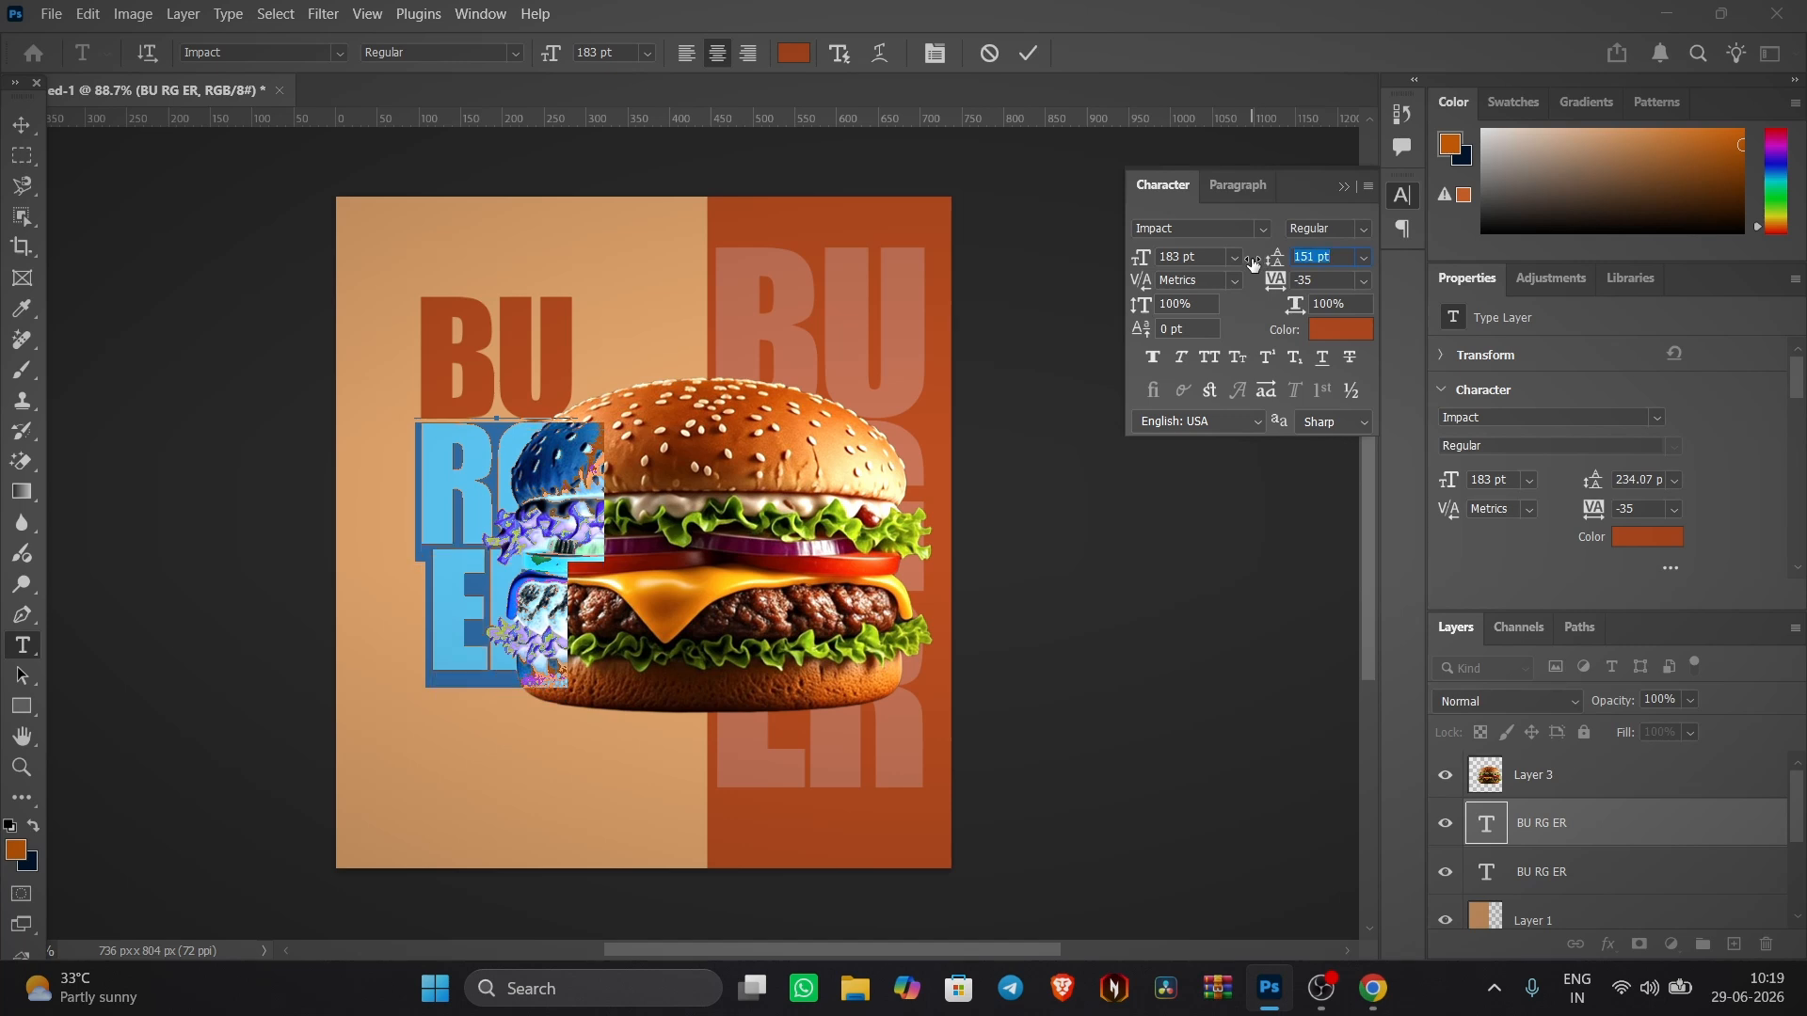
pyautogui.moveTo(587, 587); pyautogui.dragTo(404, 600)
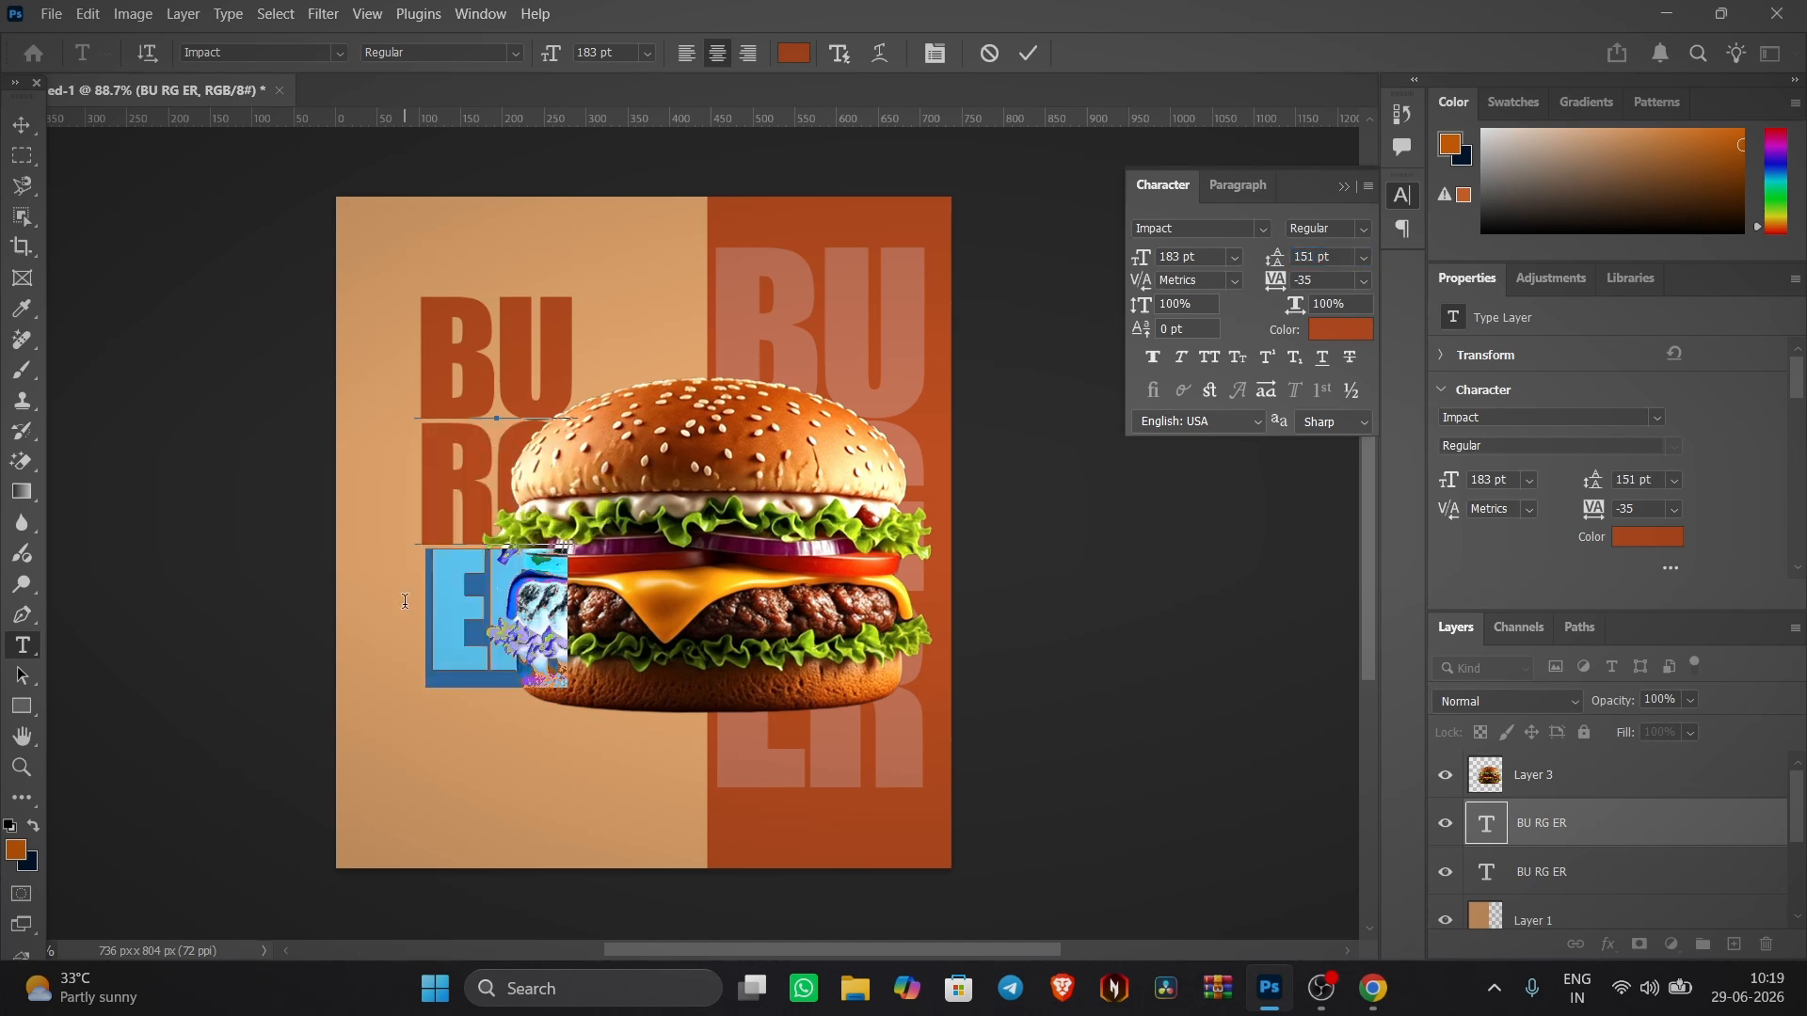
pyautogui.moveTo(1147, 254); pyautogui.dragTo(1156, 256)
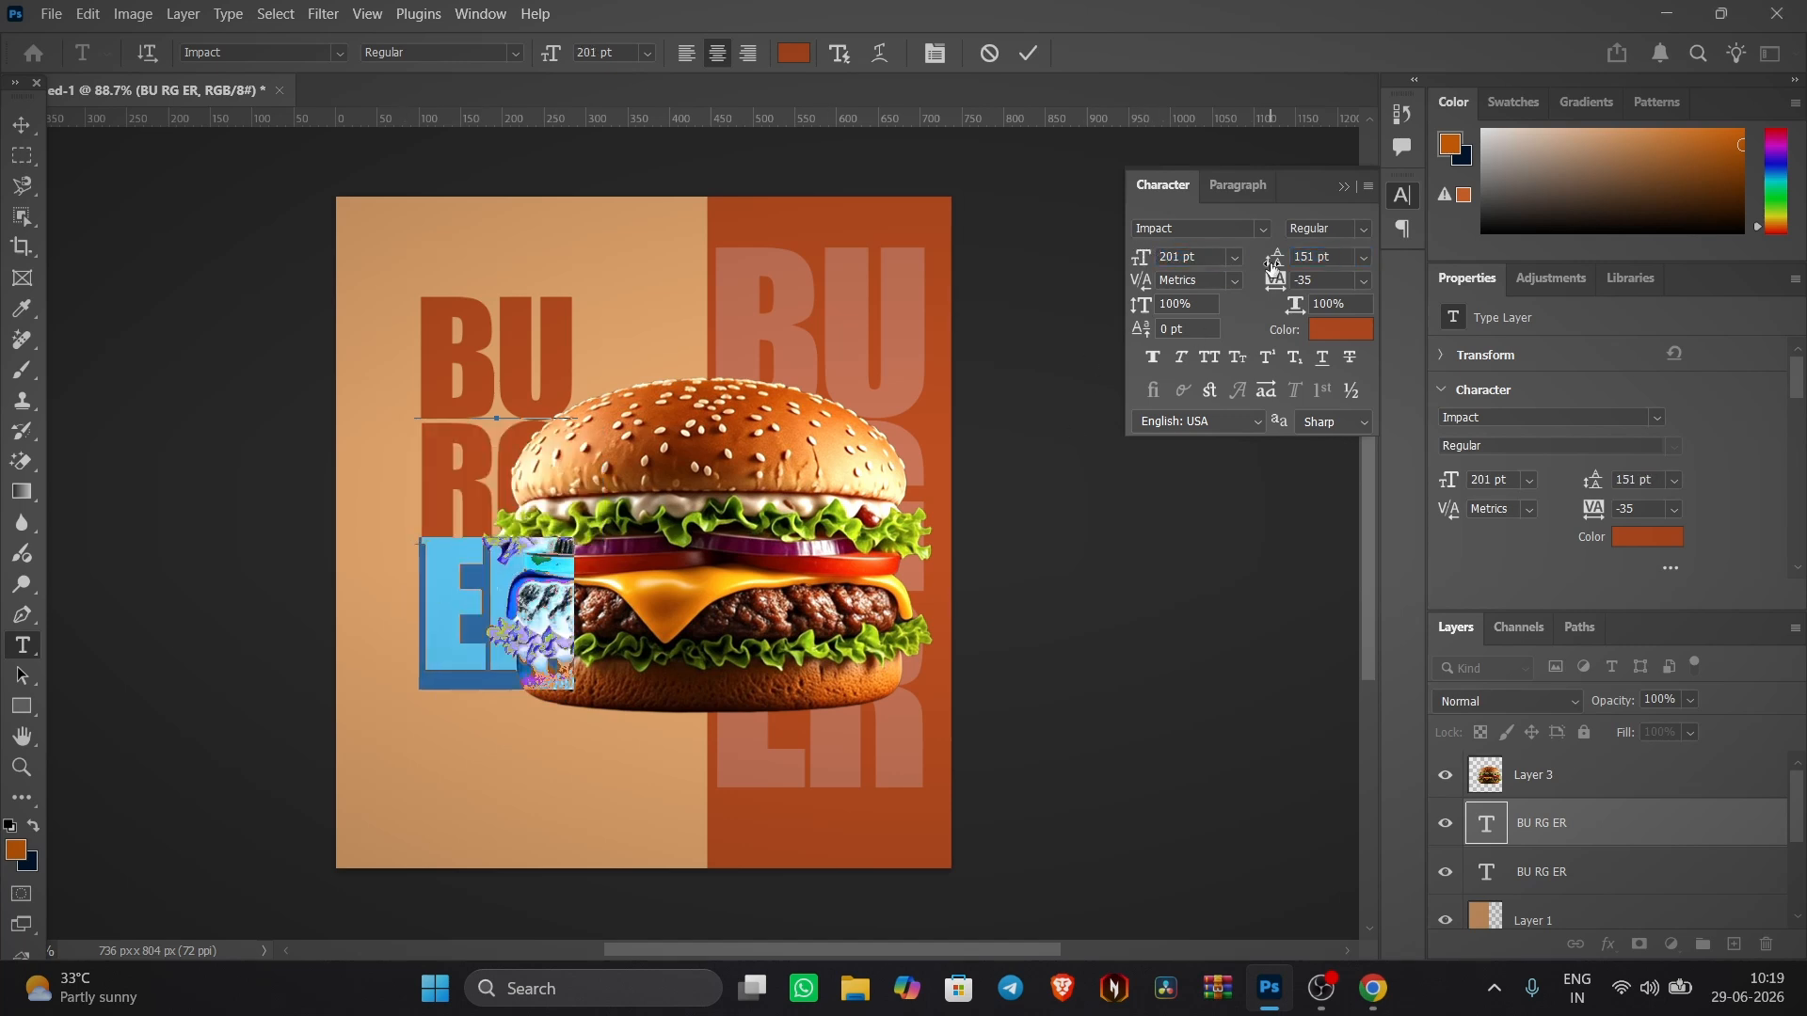
pyautogui.moveTo(1277, 262); pyautogui.dragTo(1292, 266)
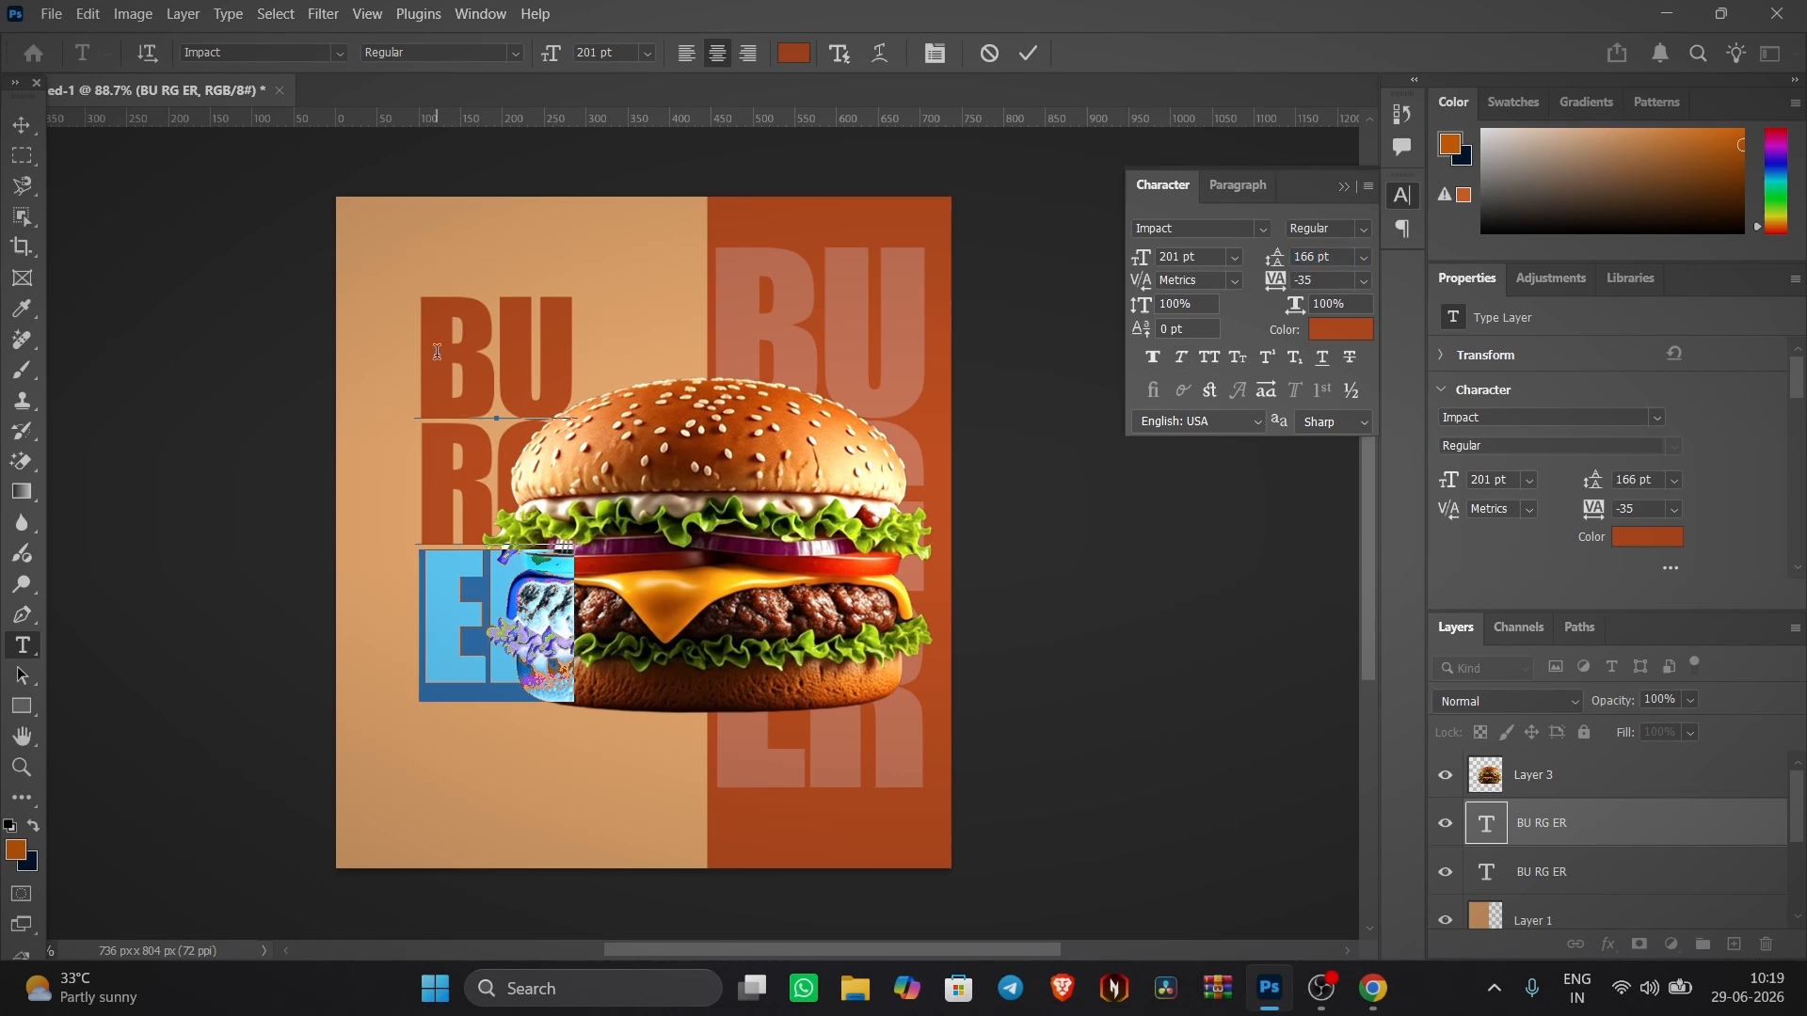
pyautogui.moveTo(438, 352); pyautogui.dragTo(636, 641)
pyautogui.click(1029, 54)
# - Enlarge the rust BURGER text to about 118% and place it nearer the canvas's left edge
pyautogui.press('v')
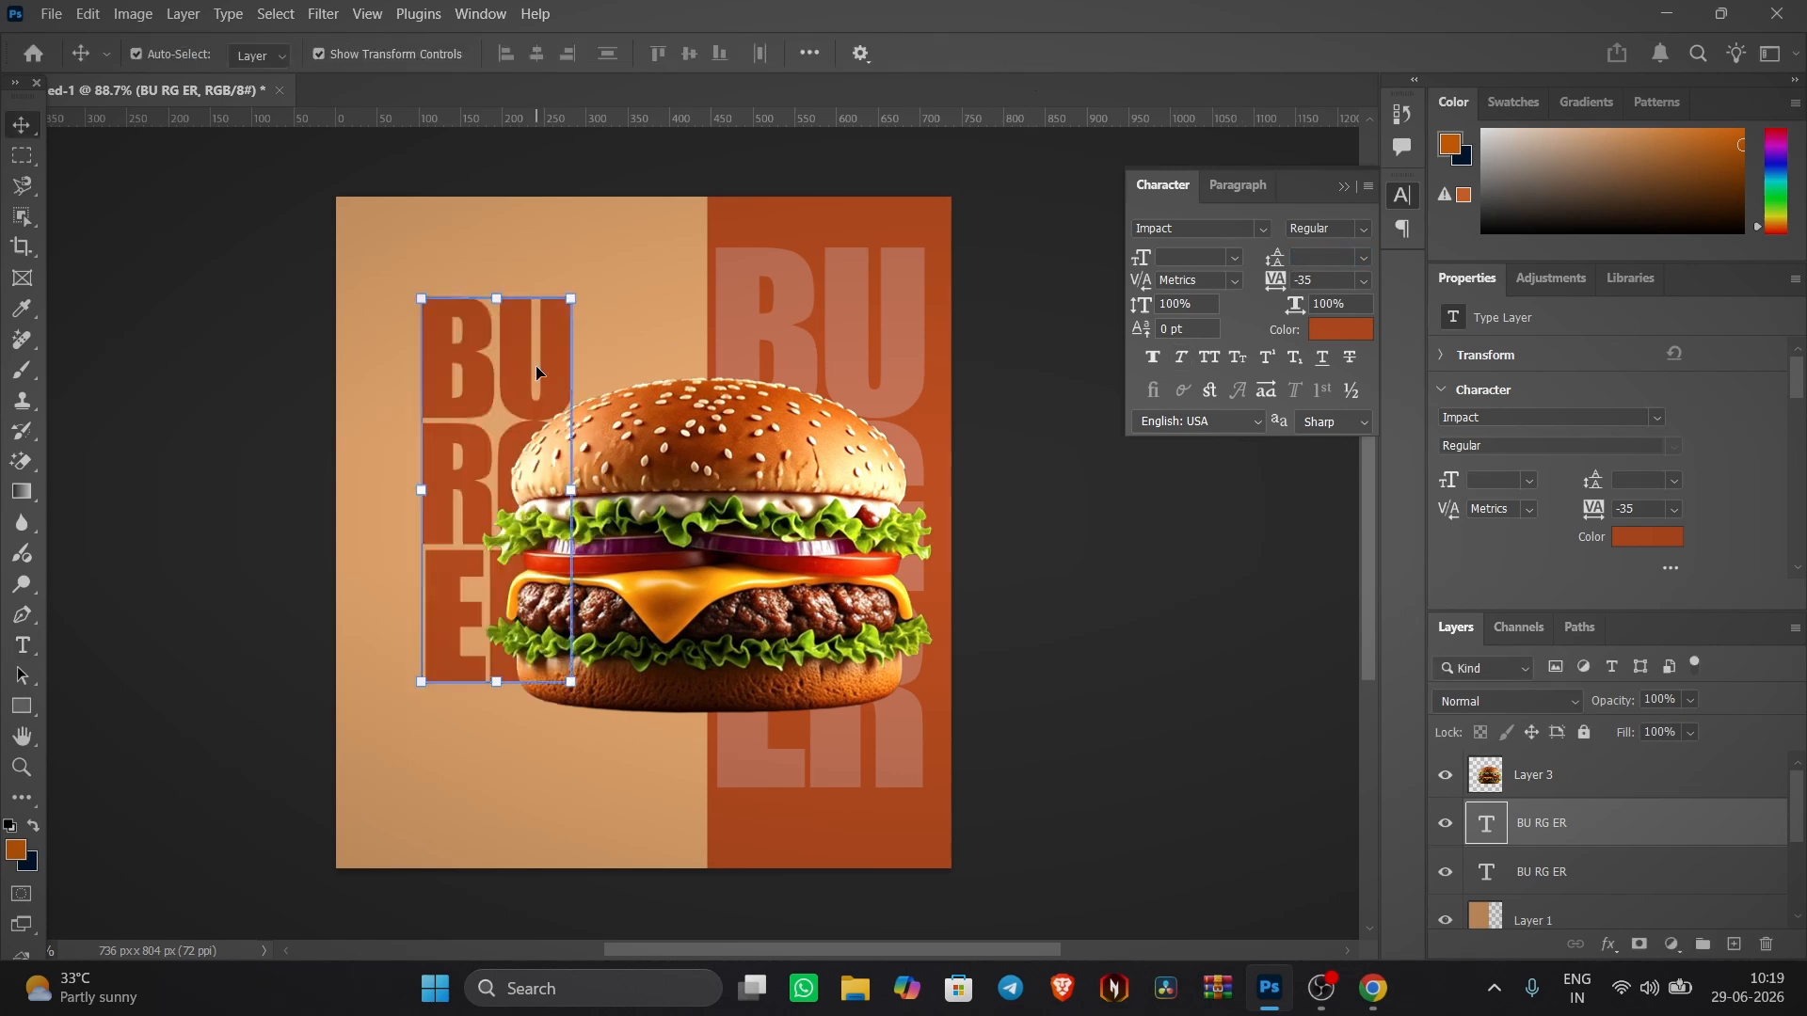
pyautogui.moveTo(490, 349); pyautogui.dragTo(548, 329)
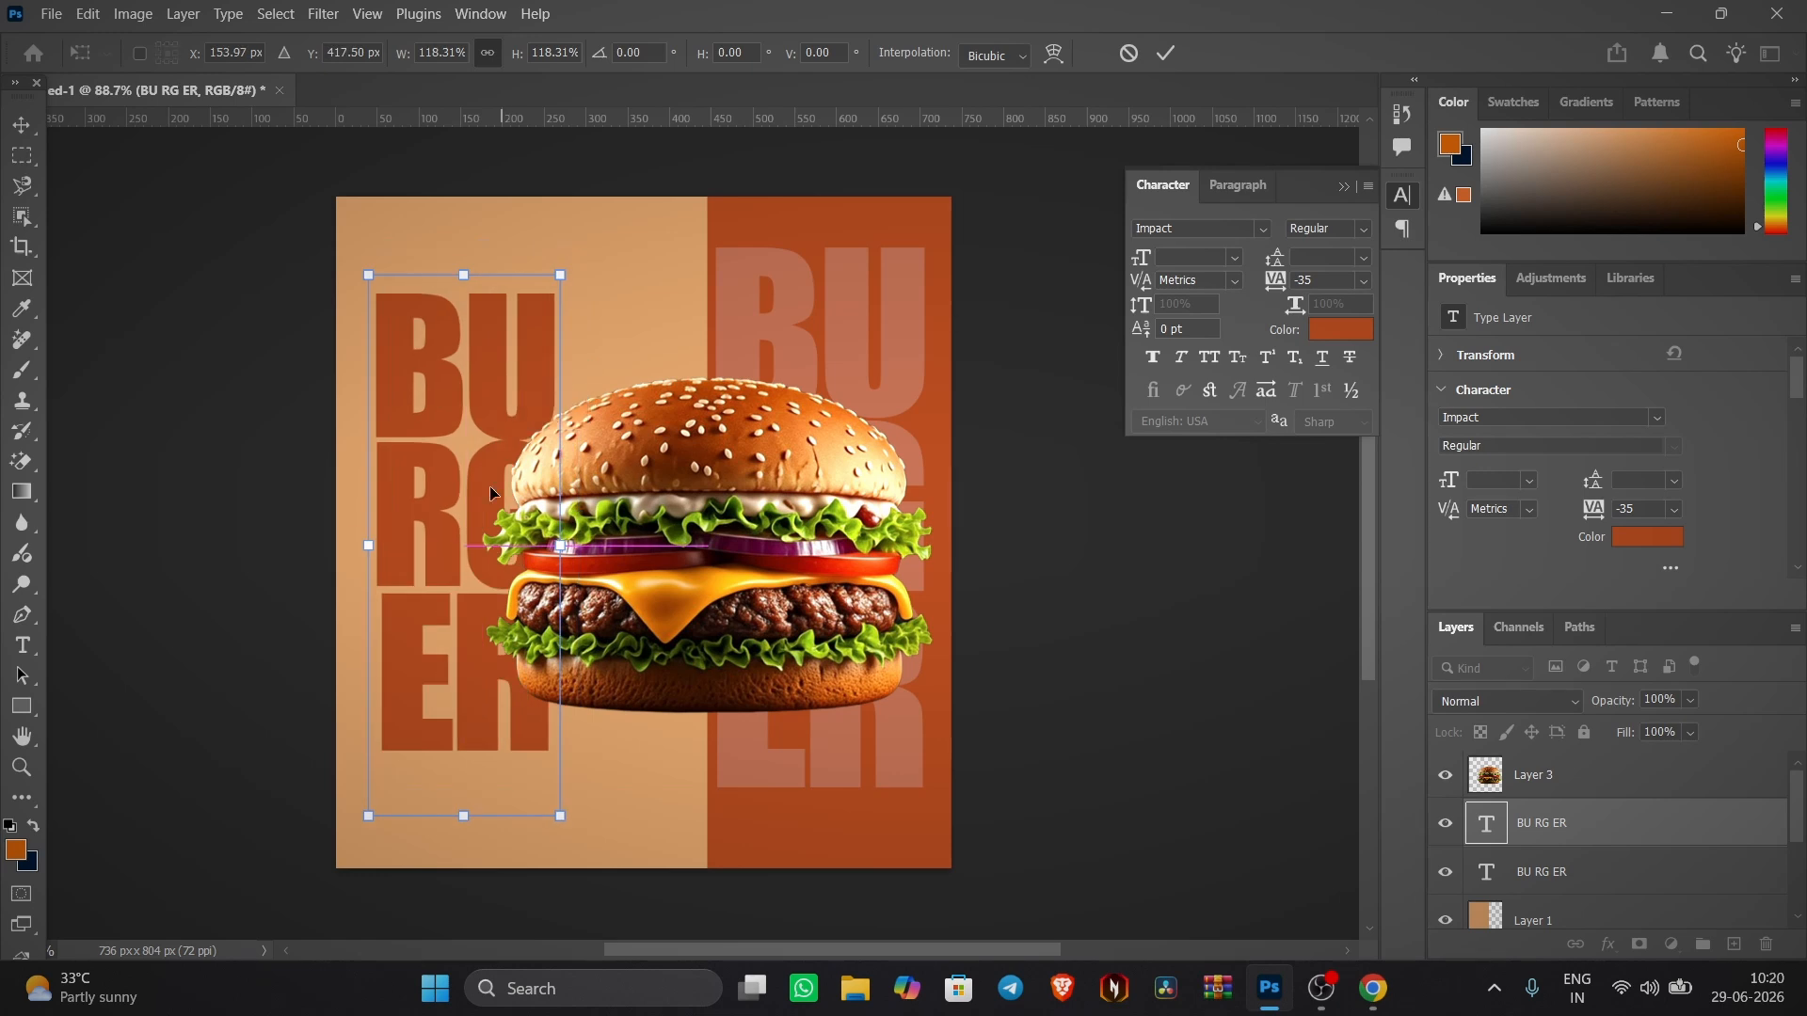
pyautogui.press('Return')
# - Set the ER line of the rust BURGER text to 249 pt with 199 pt leading
pyautogui.doubleClick(433, 664)
pyautogui.doubleClick(477, 595)
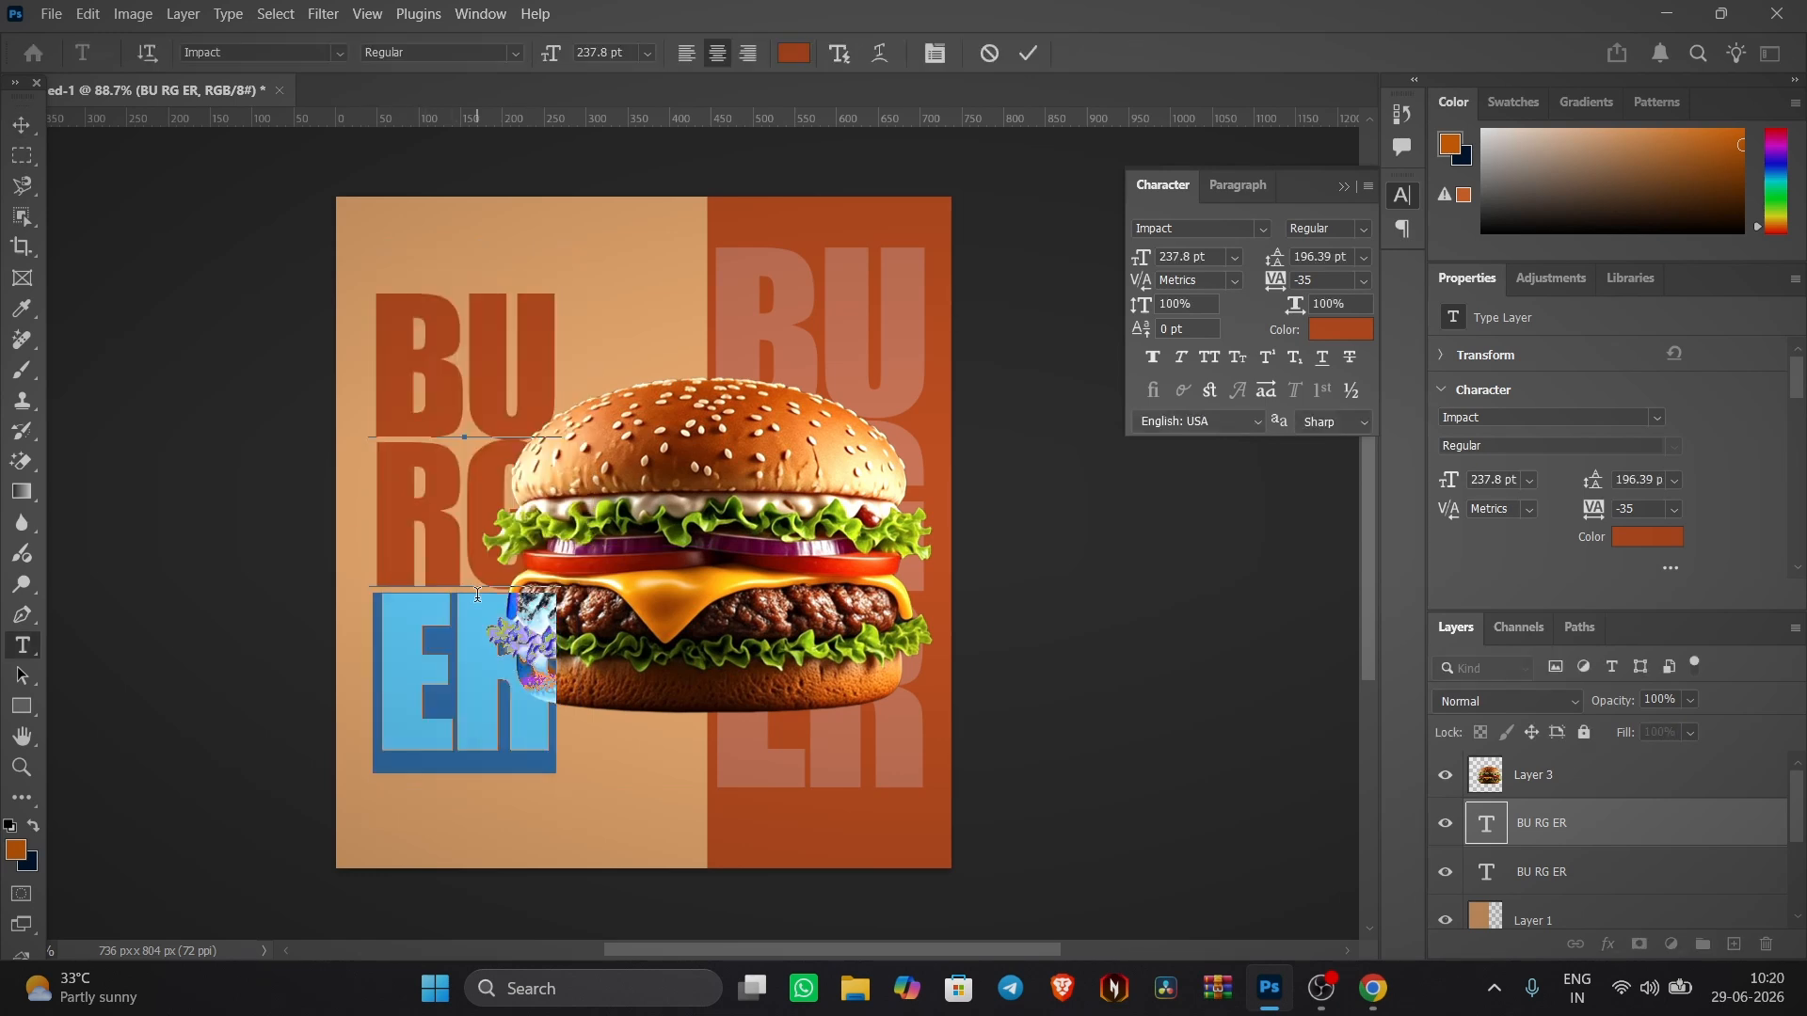
pyautogui.moveTo(1148, 261); pyautogui.dragTo(1160, 264)
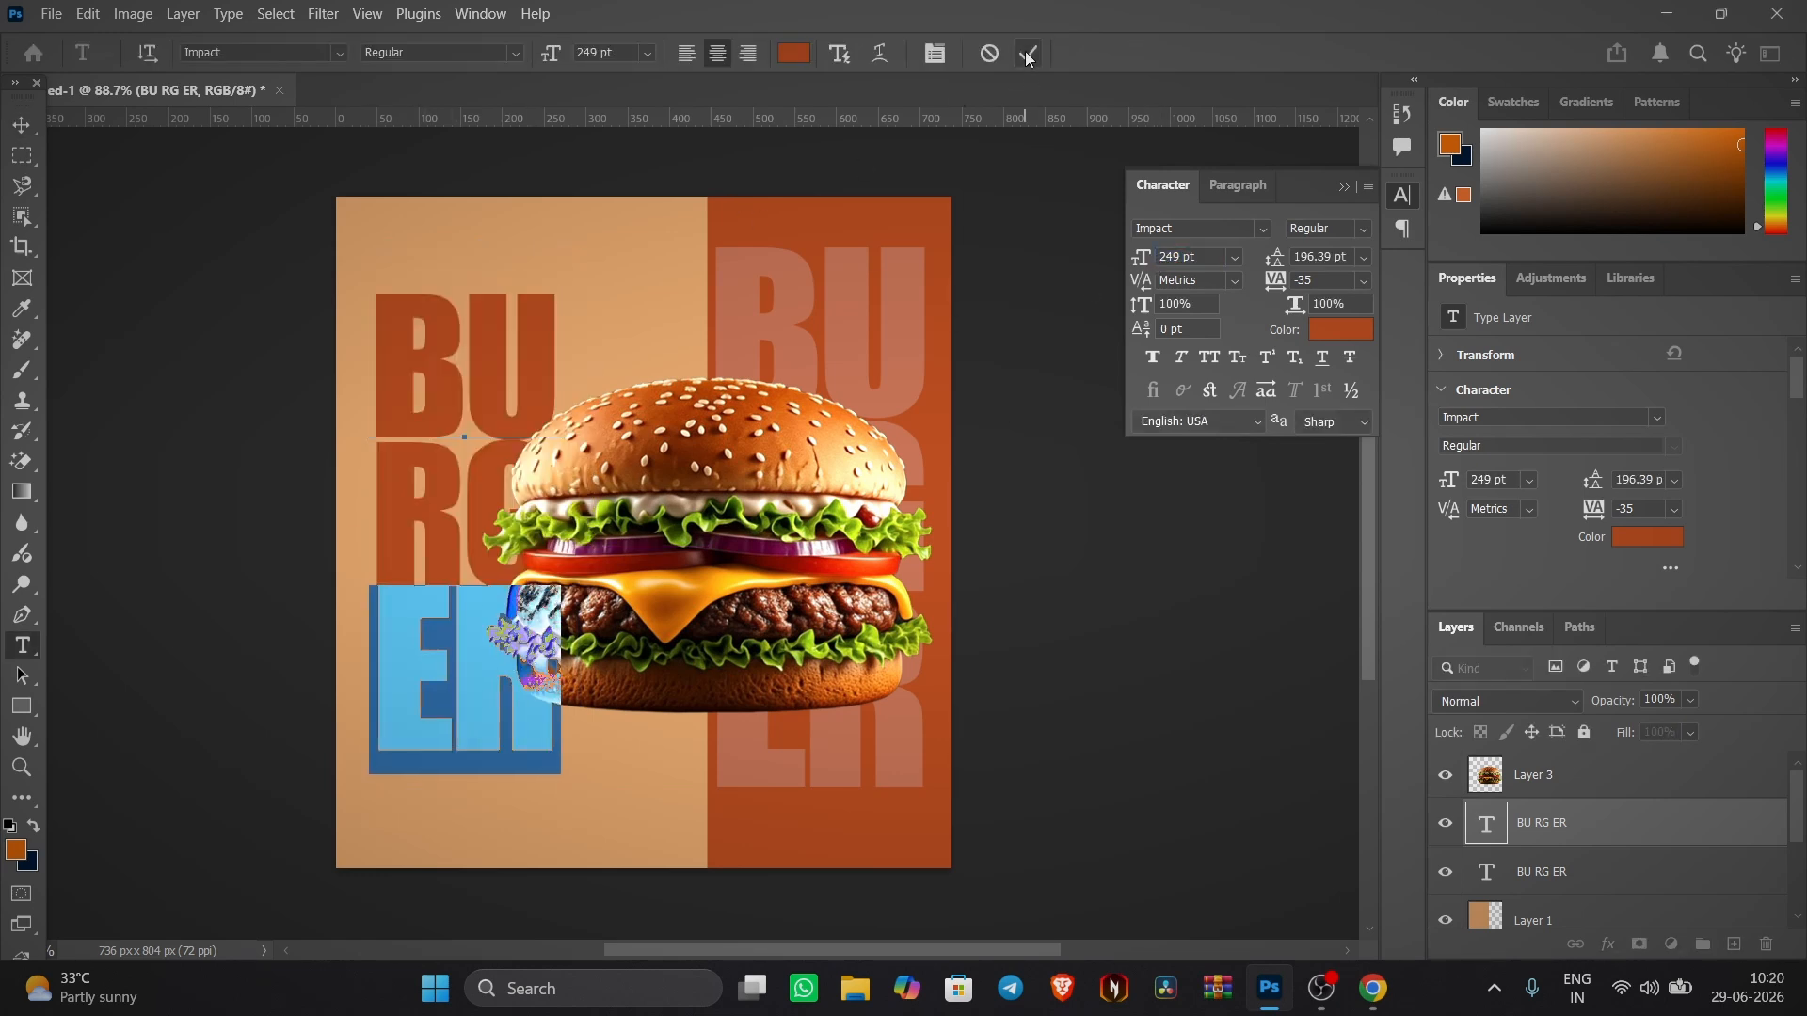
pyautogui.click(1028, 55)
pyautogui.doubleClick(443, 664)
pyautogui.click(446, 665)
pyautogui.moveTo(375, 664); pyautogui.dragTo(562, 683)
pyautogui.moveTo(1288, 269); pyautogui.dragTo(1292, 270)
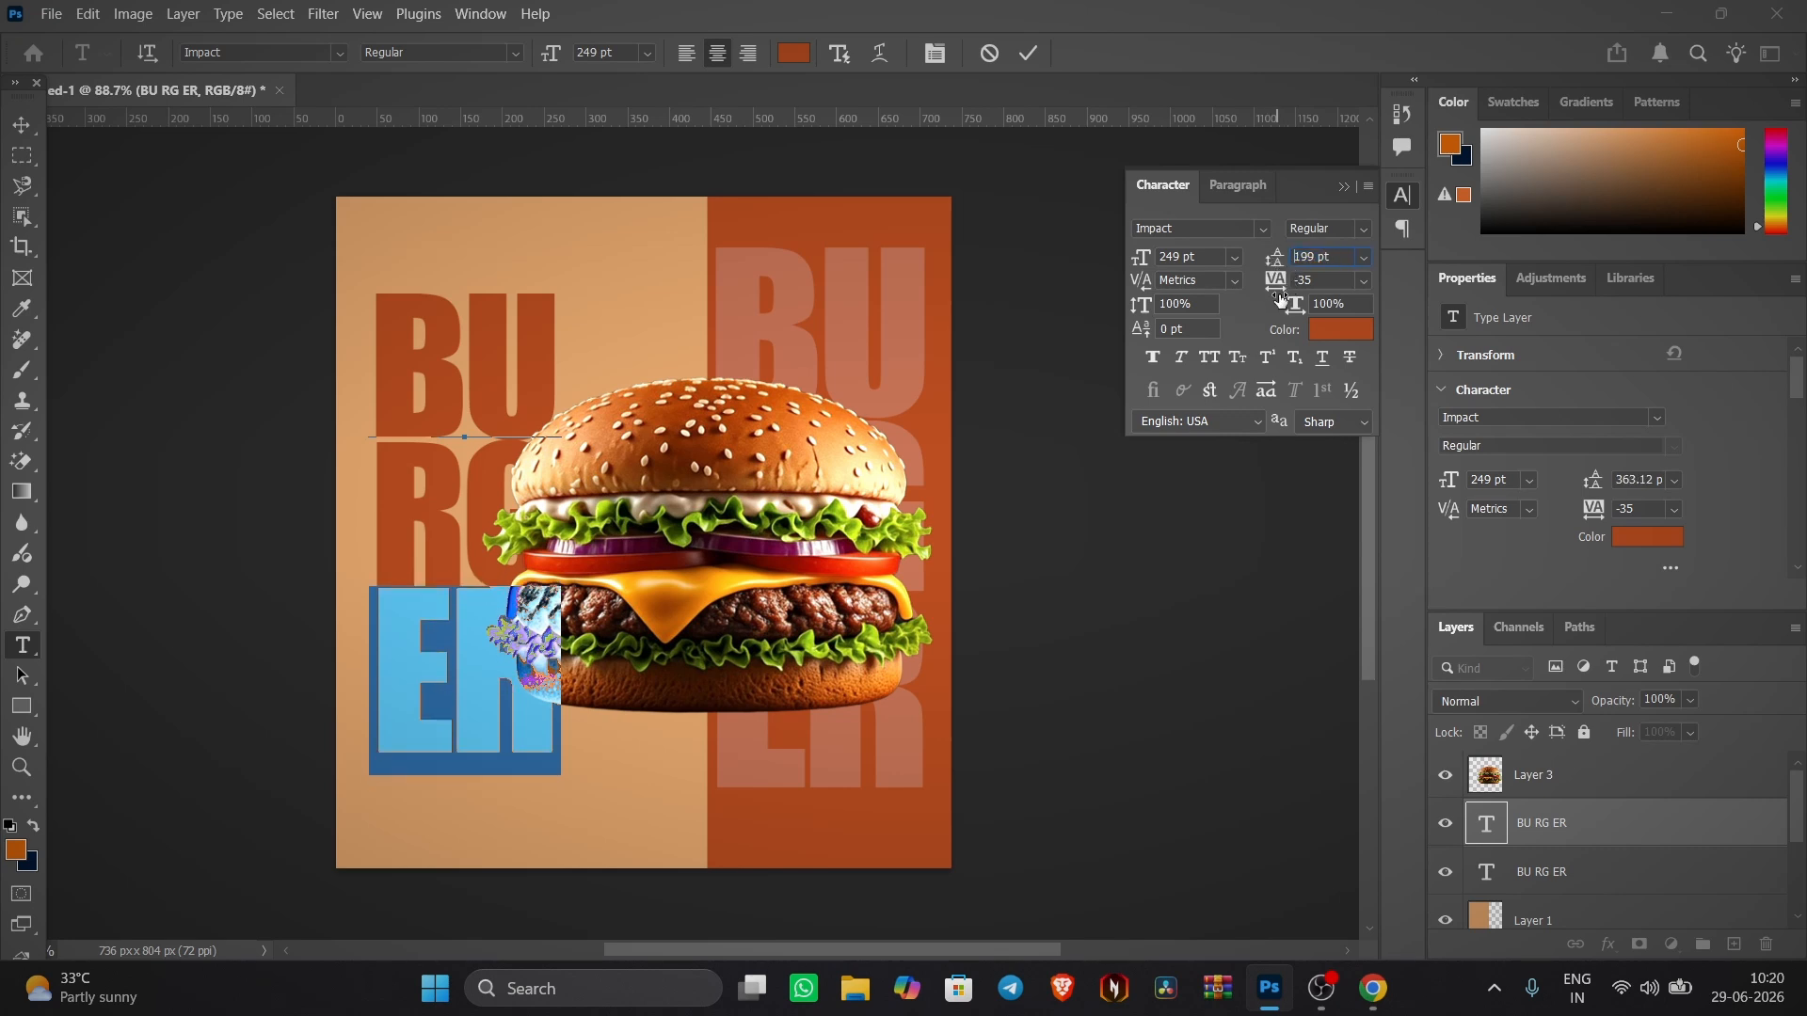
pyautogui.click(1031, 56)
# - Move the rust BURGER text down so its ER line aligns with the bottom of the faded text
pyautogui.press('v')
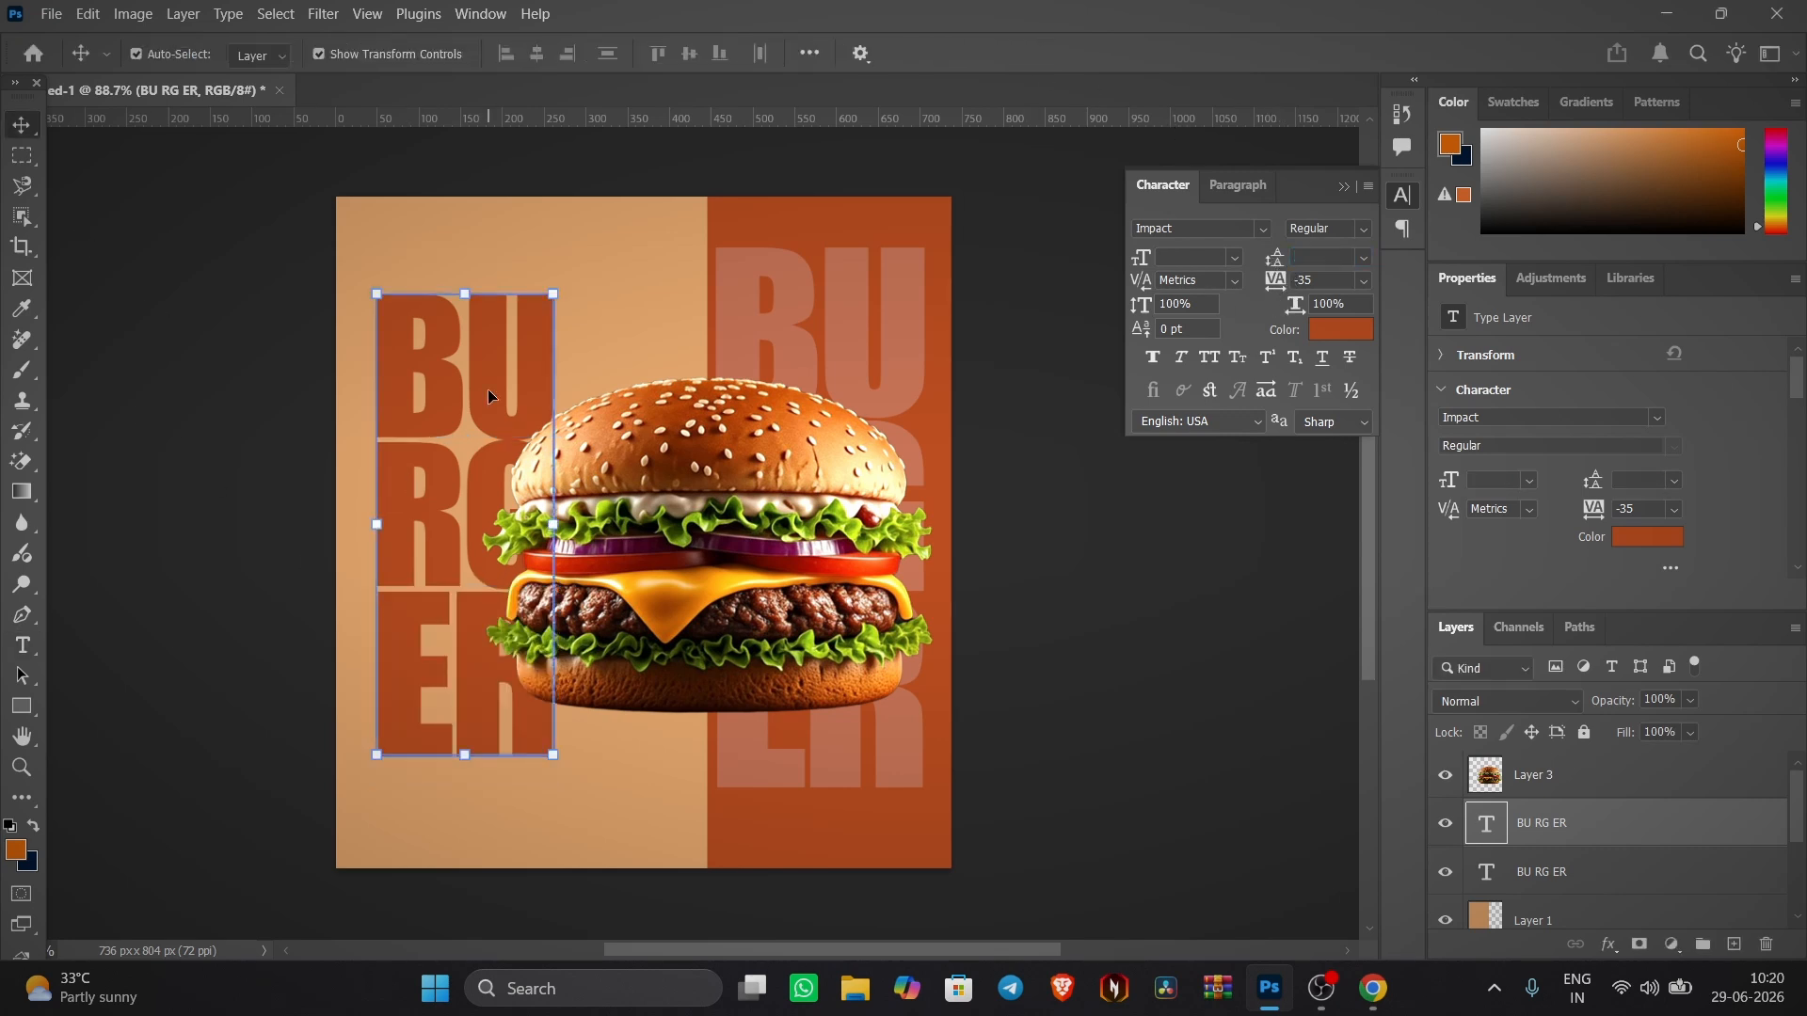
pyautogui.moveTo(488, 388)
pyautogui.mouseDown()
pyautogui.moveTo(495, 414)
pyautogui.moveTo(478, 420)
pyautogui.mouseUp()
pyautogui.click(1058, 719)
# - Add a "Super" text line at 63 pt in the Amsterdam font above the rust BU letters
pyautogui.press('t')
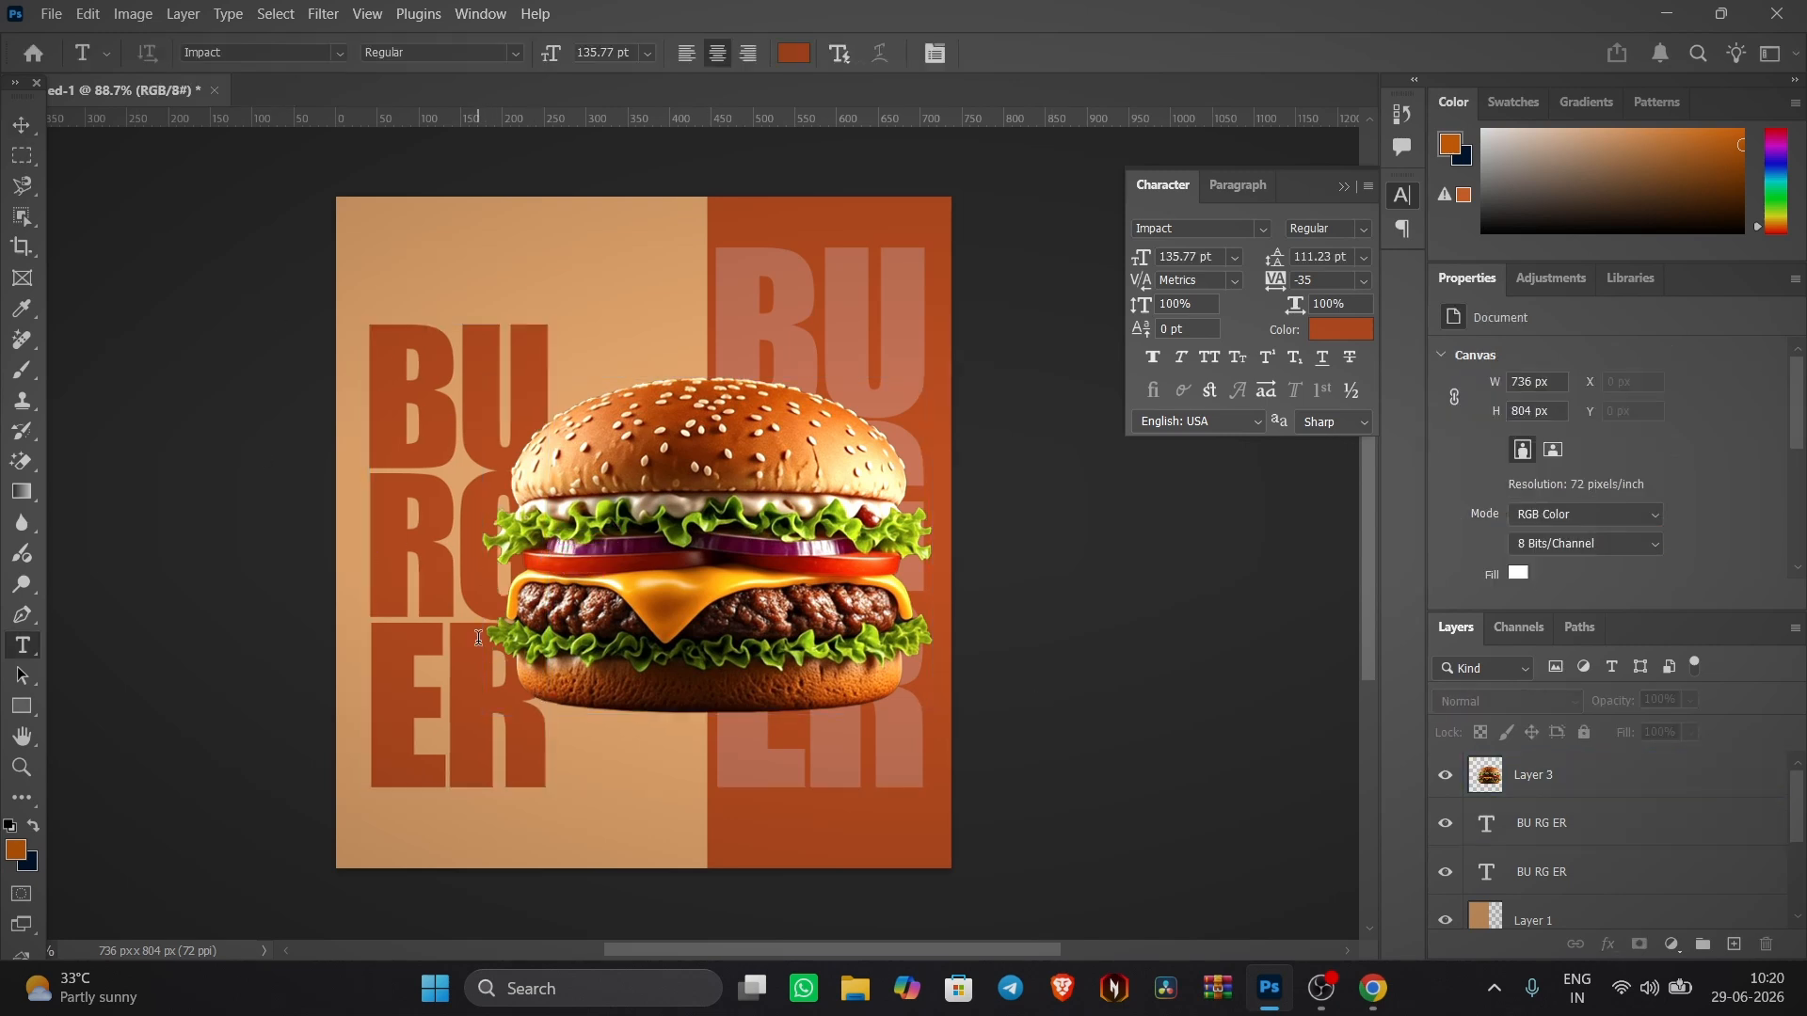
pyautogui.click(520, 232)
pyautogui.moveTo(1140, 257); pyautogui.dragTo(1059, 331)
pyautogui.write('Super')
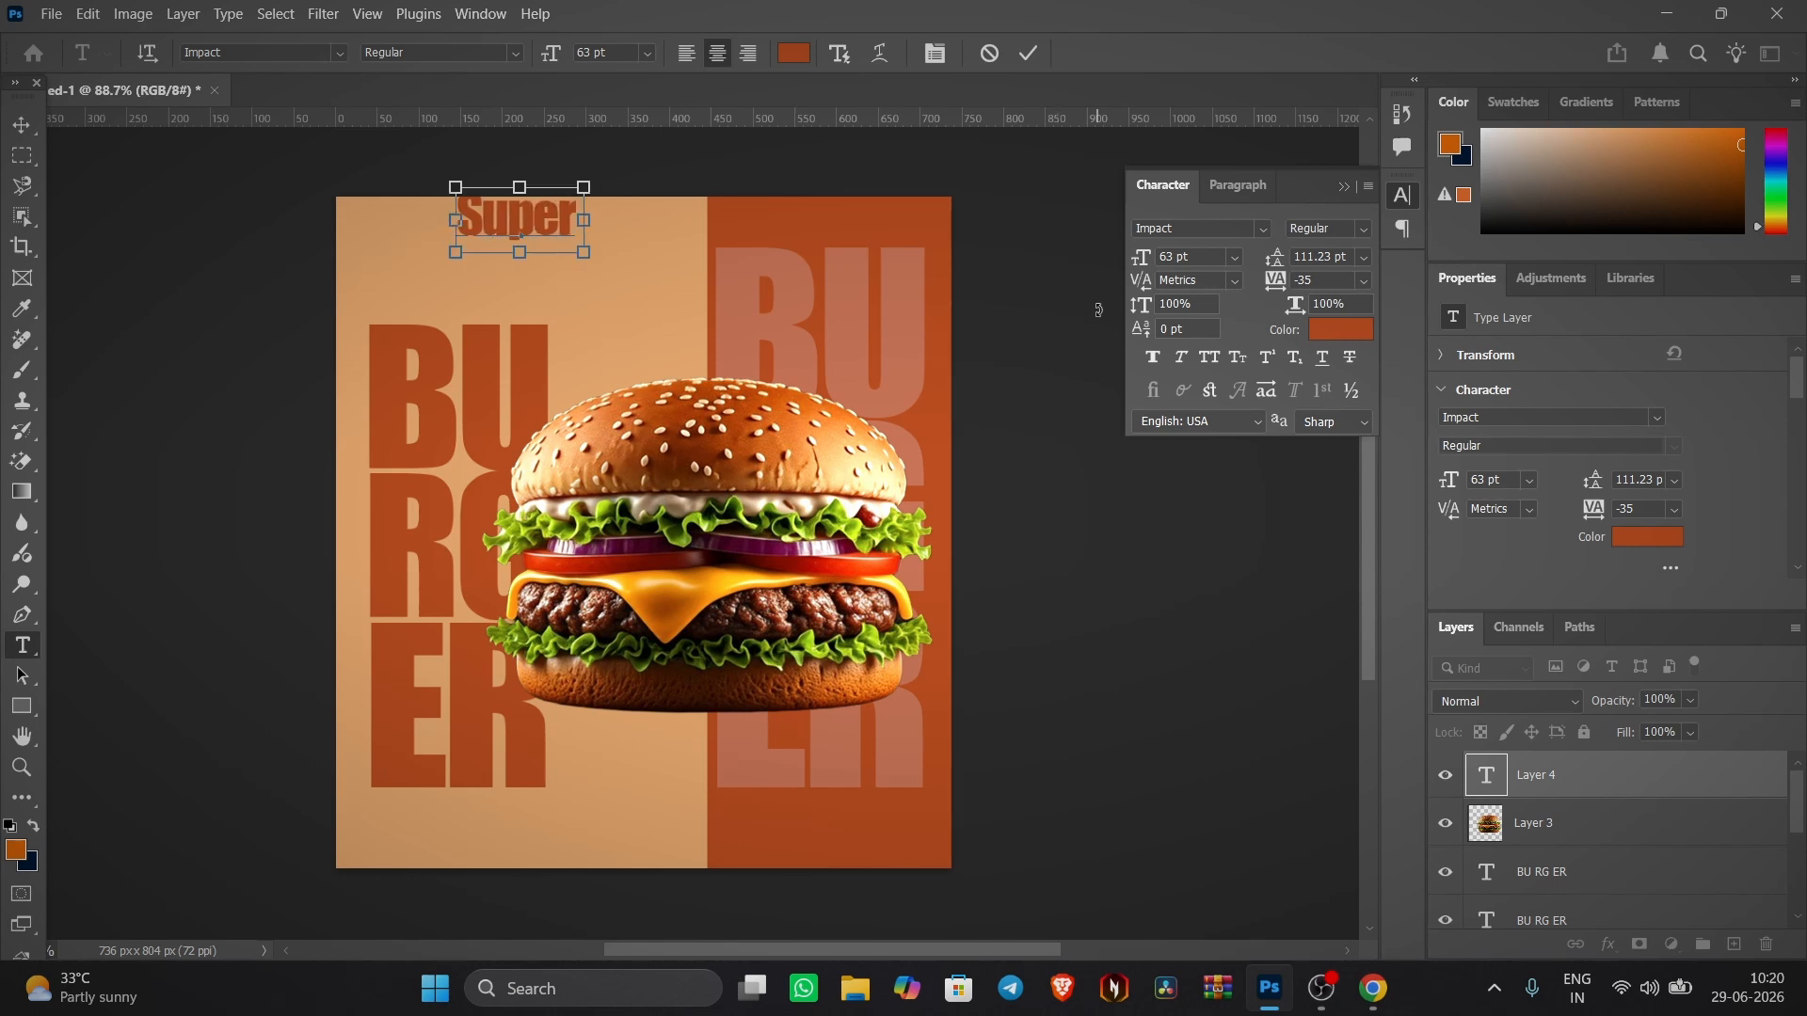
pyautogui.hotkey('ctrl', 'a')
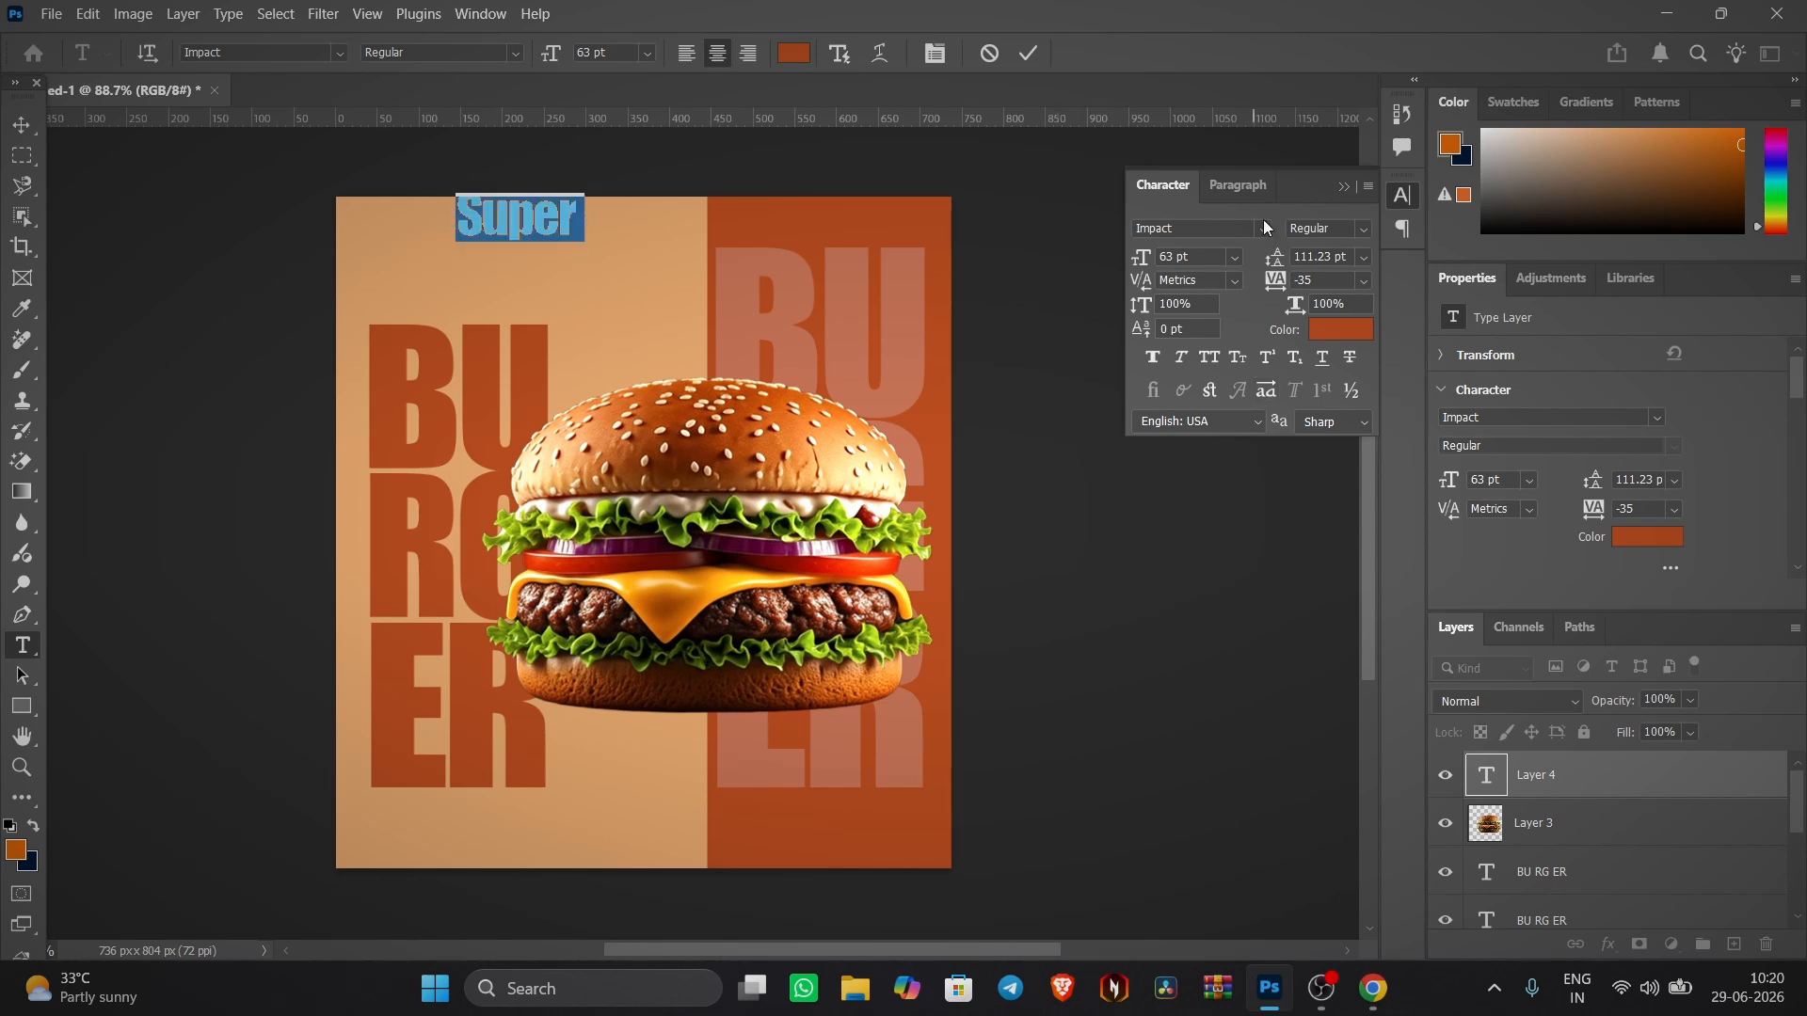
pyautogui.click(1263, 228)
pyautogui.click(1570, 624)
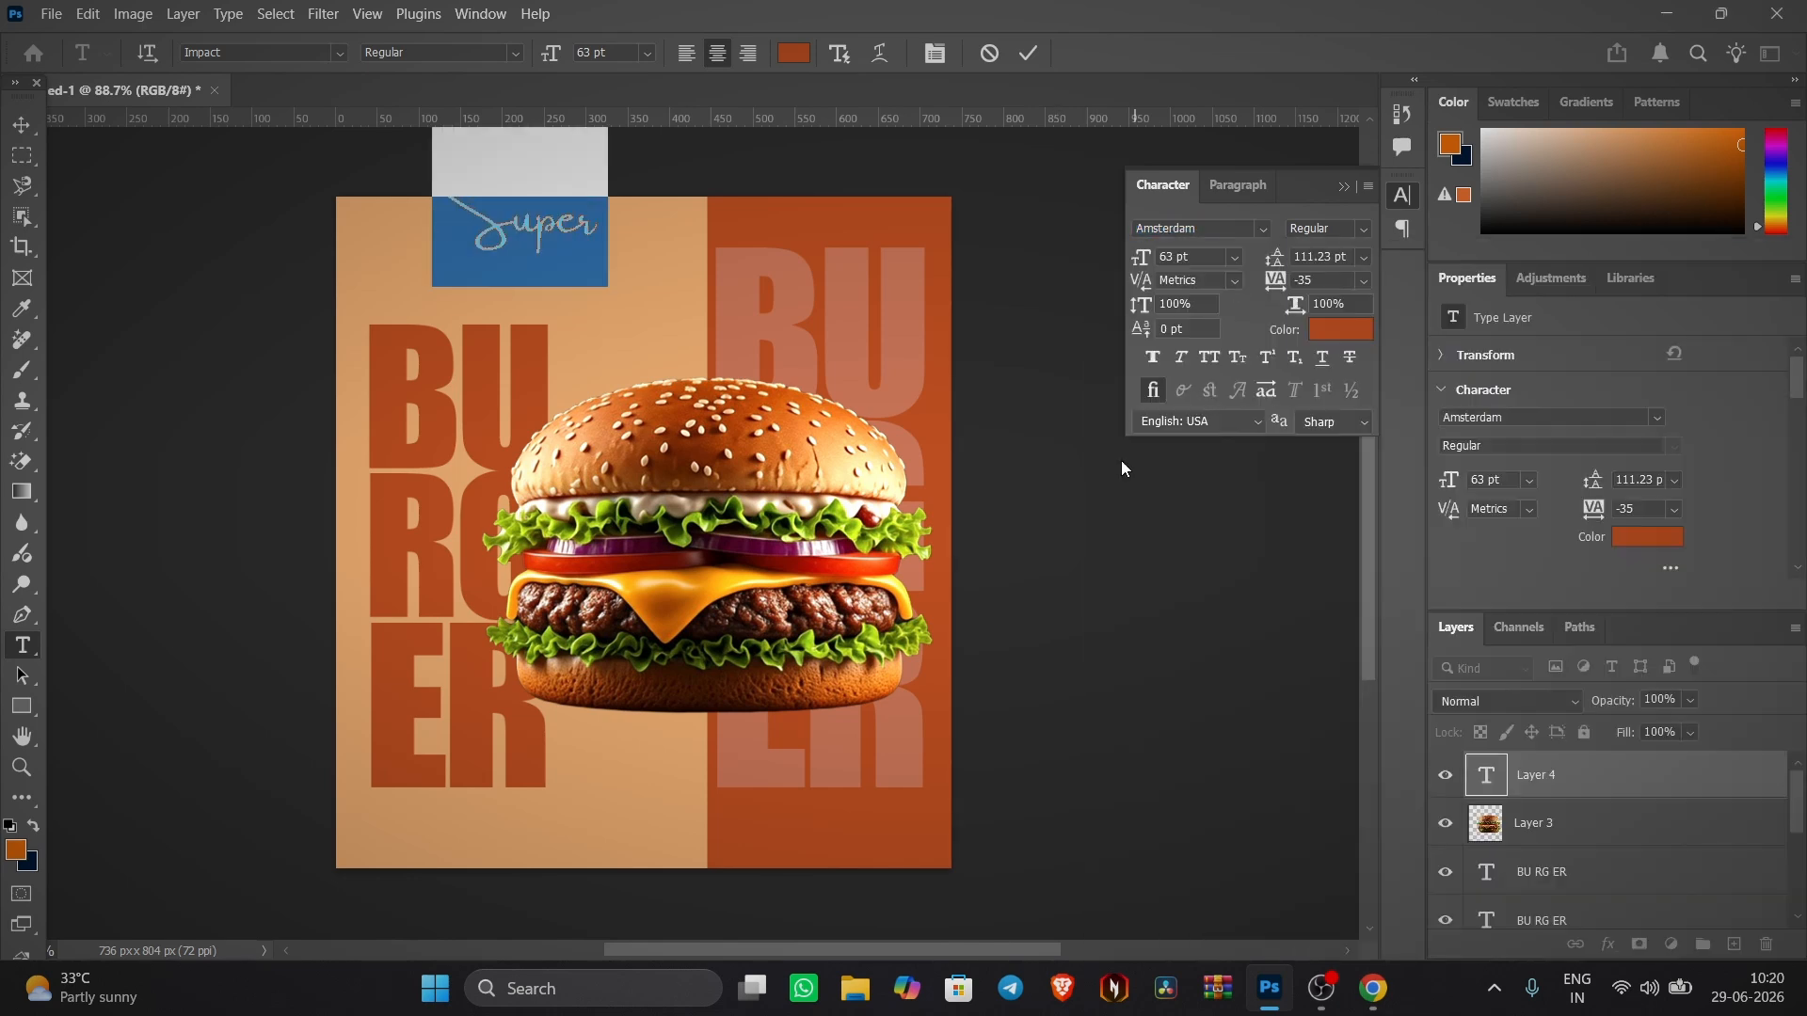
pyautogui.click(1035, 53)
# - Scale the Super heading to about 71% and place it above the rust BURGER text, near the canvas's upper-left corner
pyautogui.press('v')
pyautogui.moveTo(519, 231); pyautogui.dragTo(521, 267)
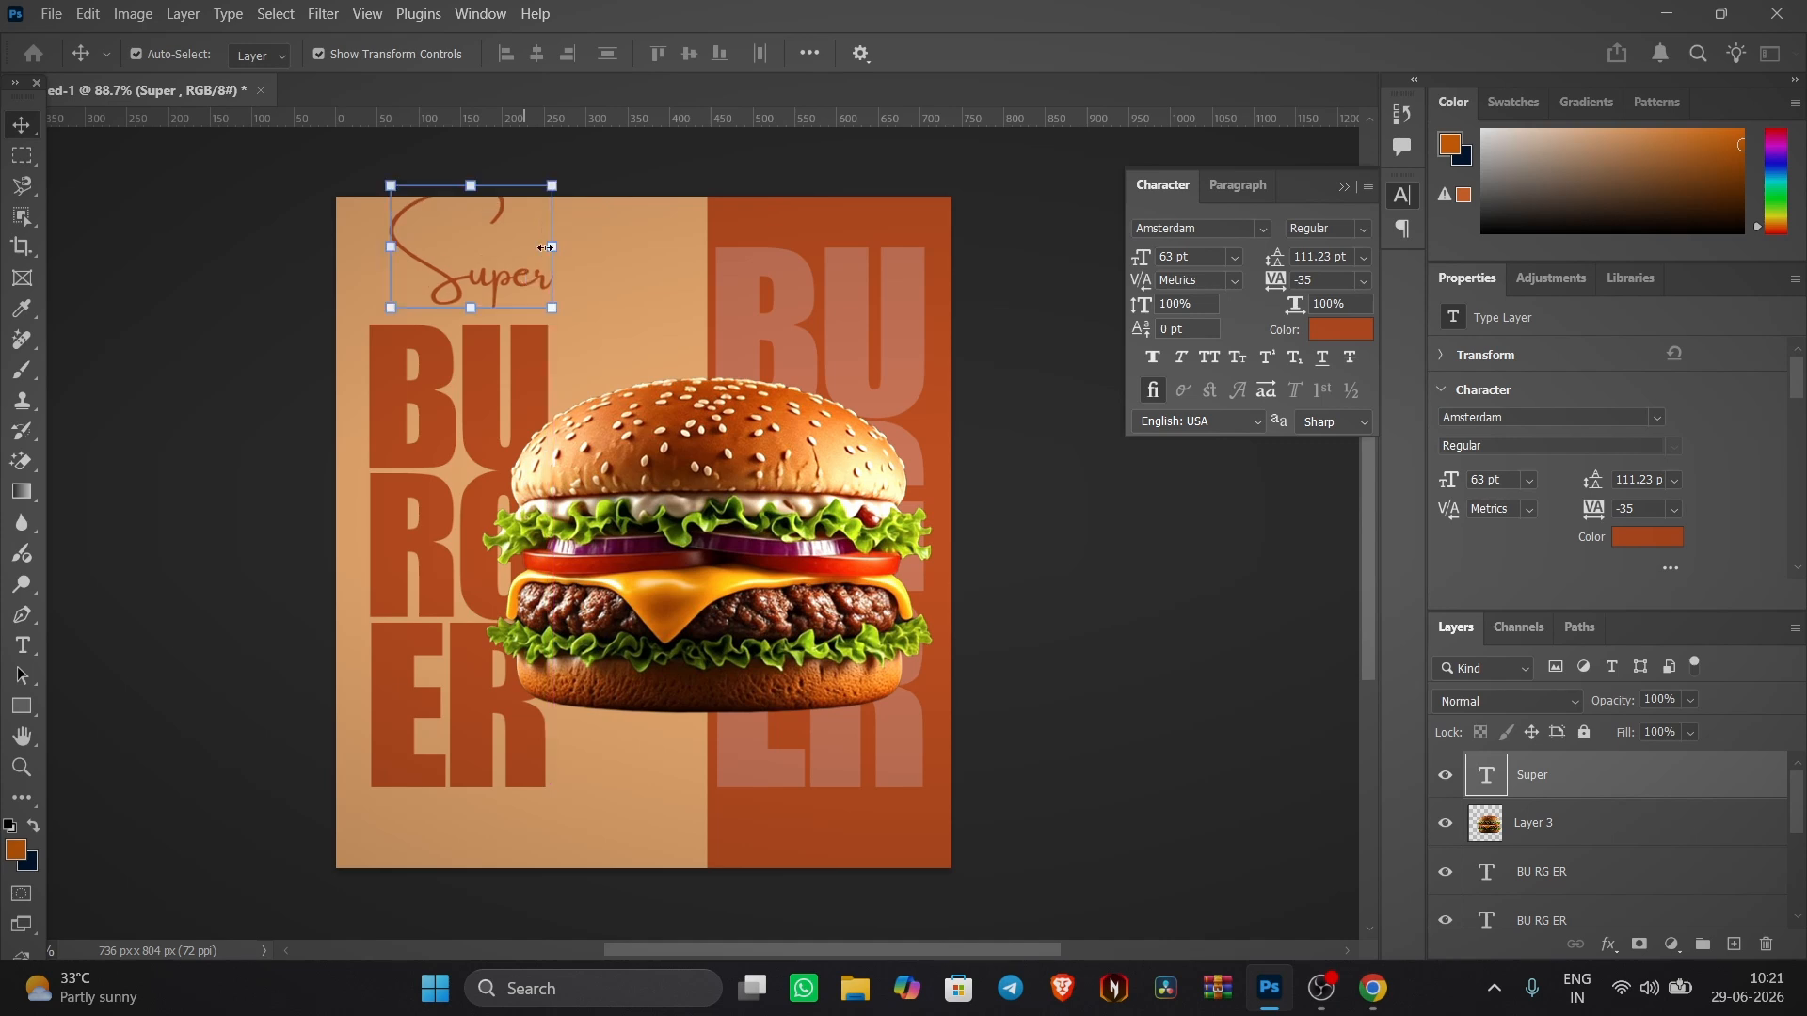
pyautogui.moveTo(552, 185); pyautogui.dragTo(512, 232)
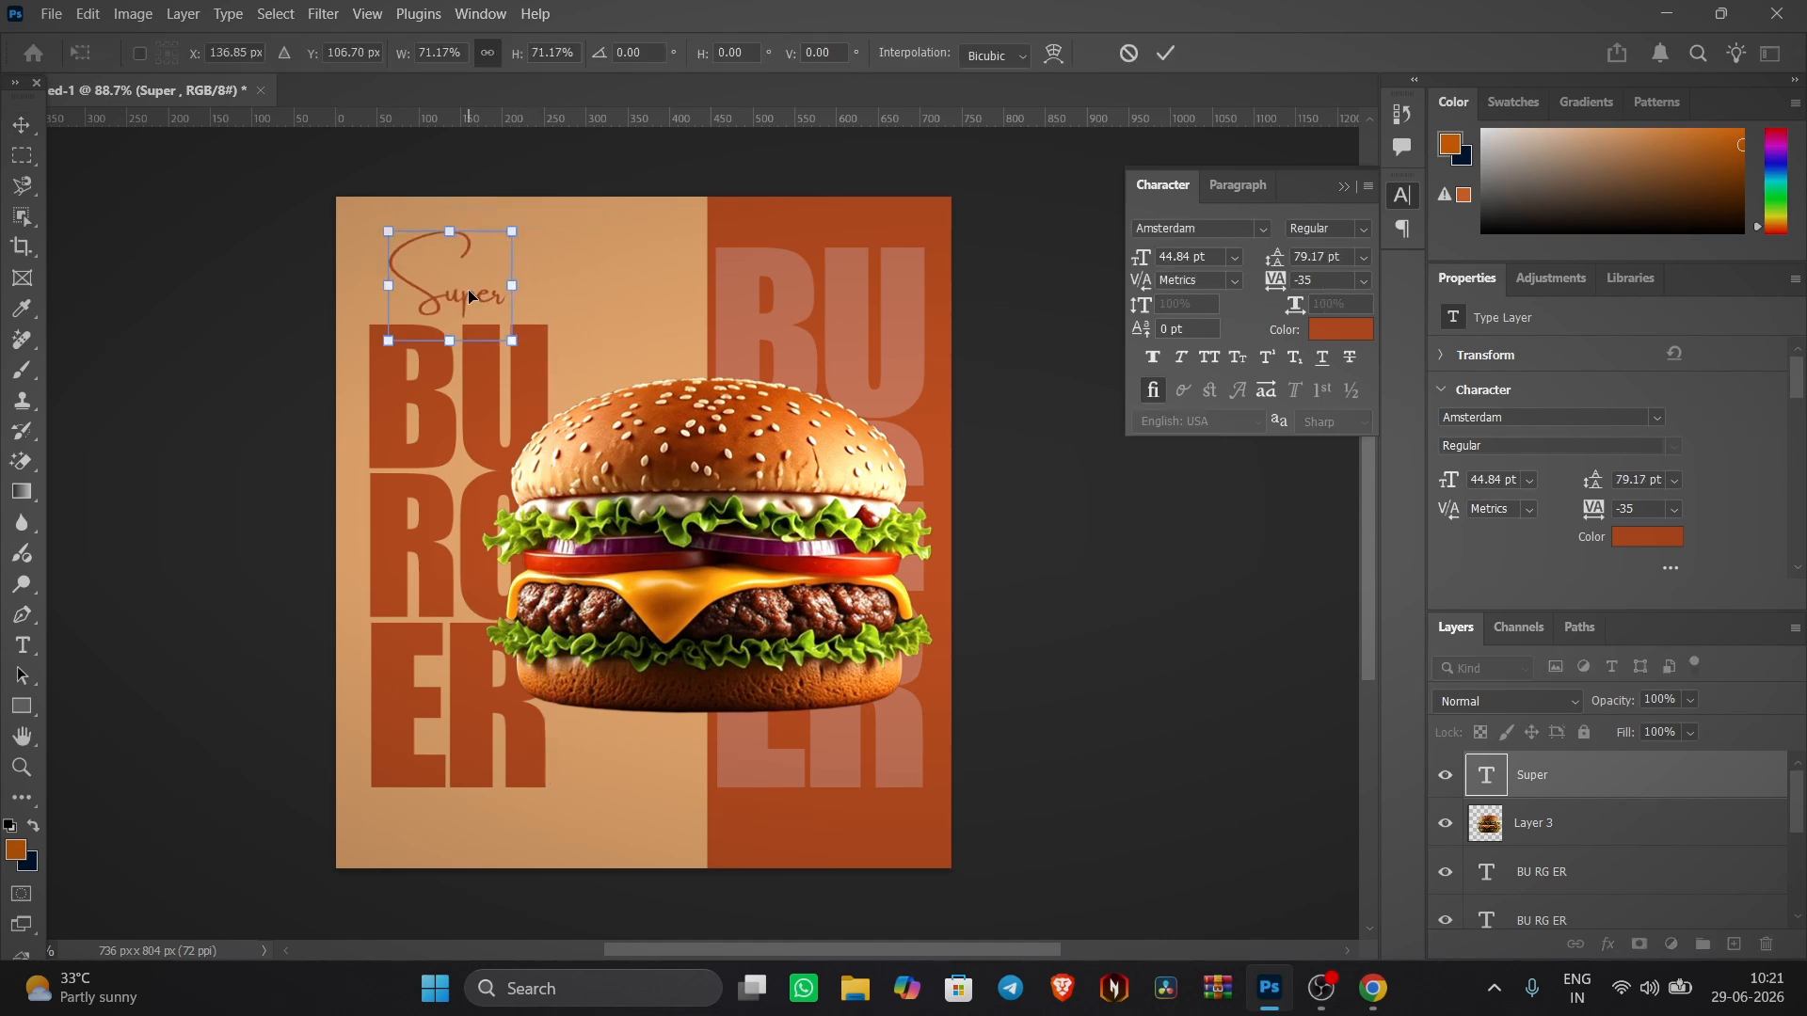
pyautogui.moveTo(469, 295); pyautogui.dragTo(461, 280)
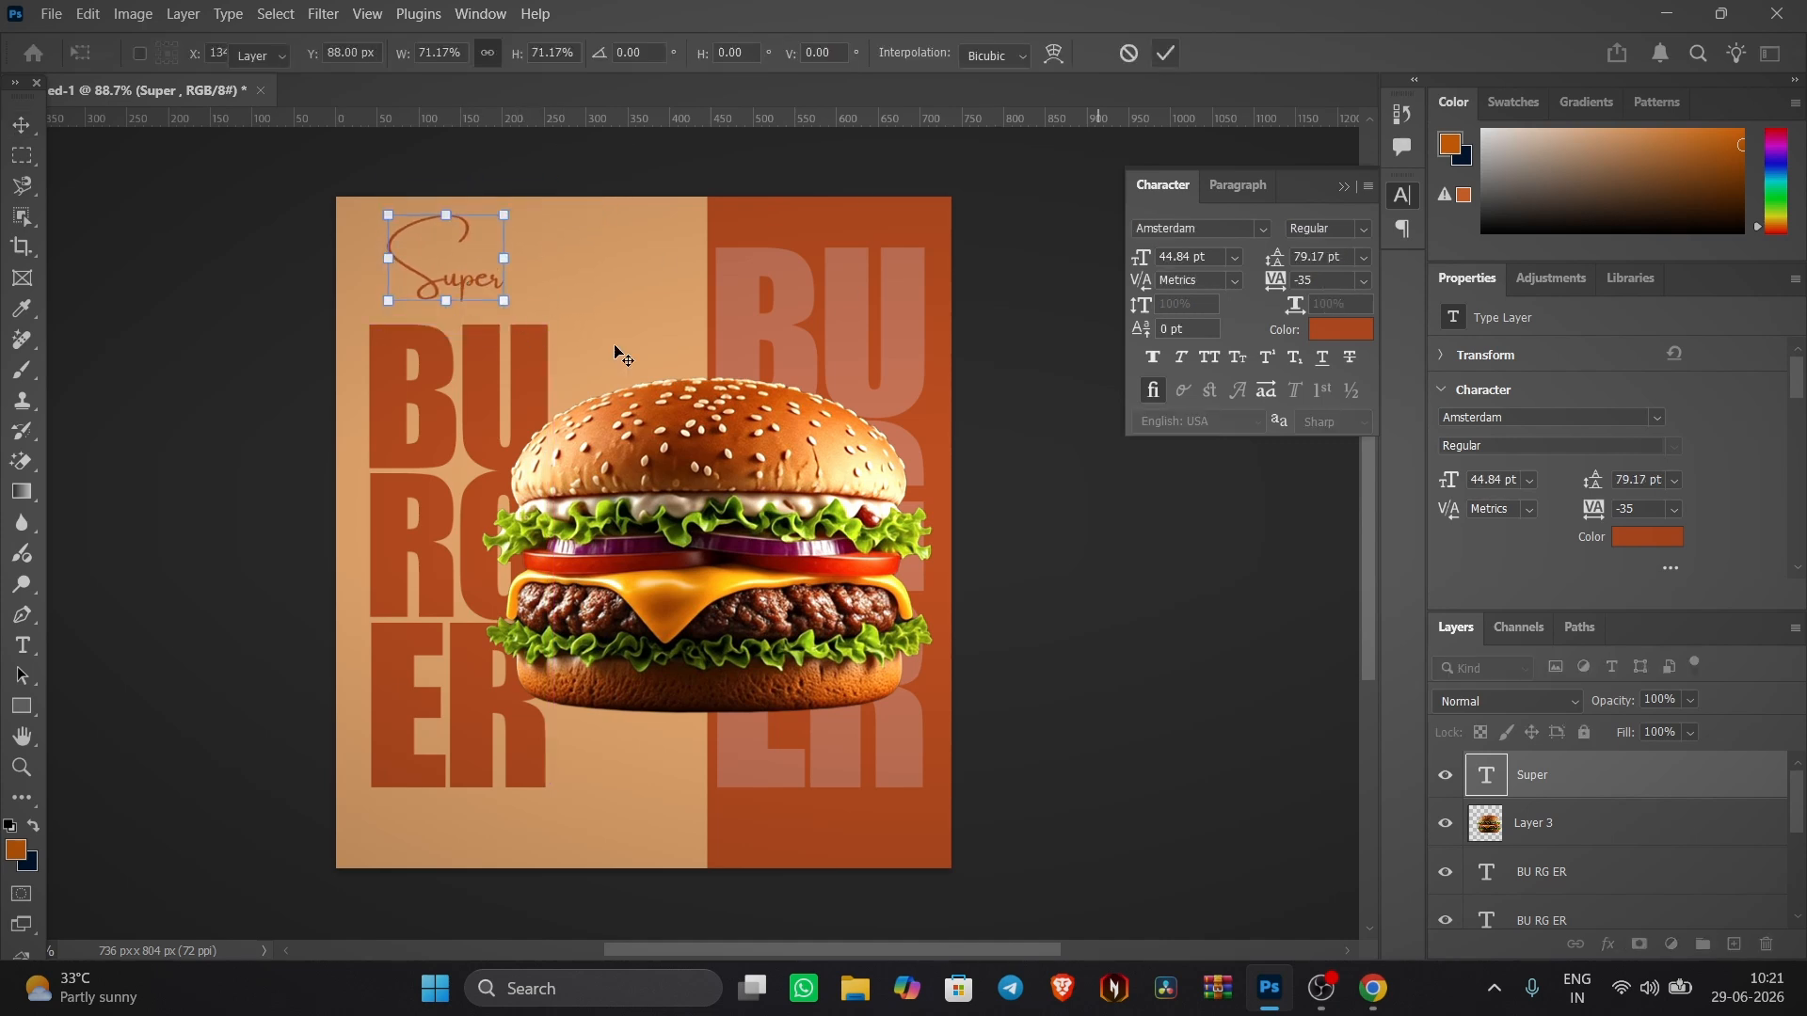
pyautogui.press('Return')
# - Scale the rust BURGER text to about 91.5% and place it below the Super heading, lined up with its left edge
pyautogui.moveTo(471, 400); pyautogui.dragTo(489, 434)
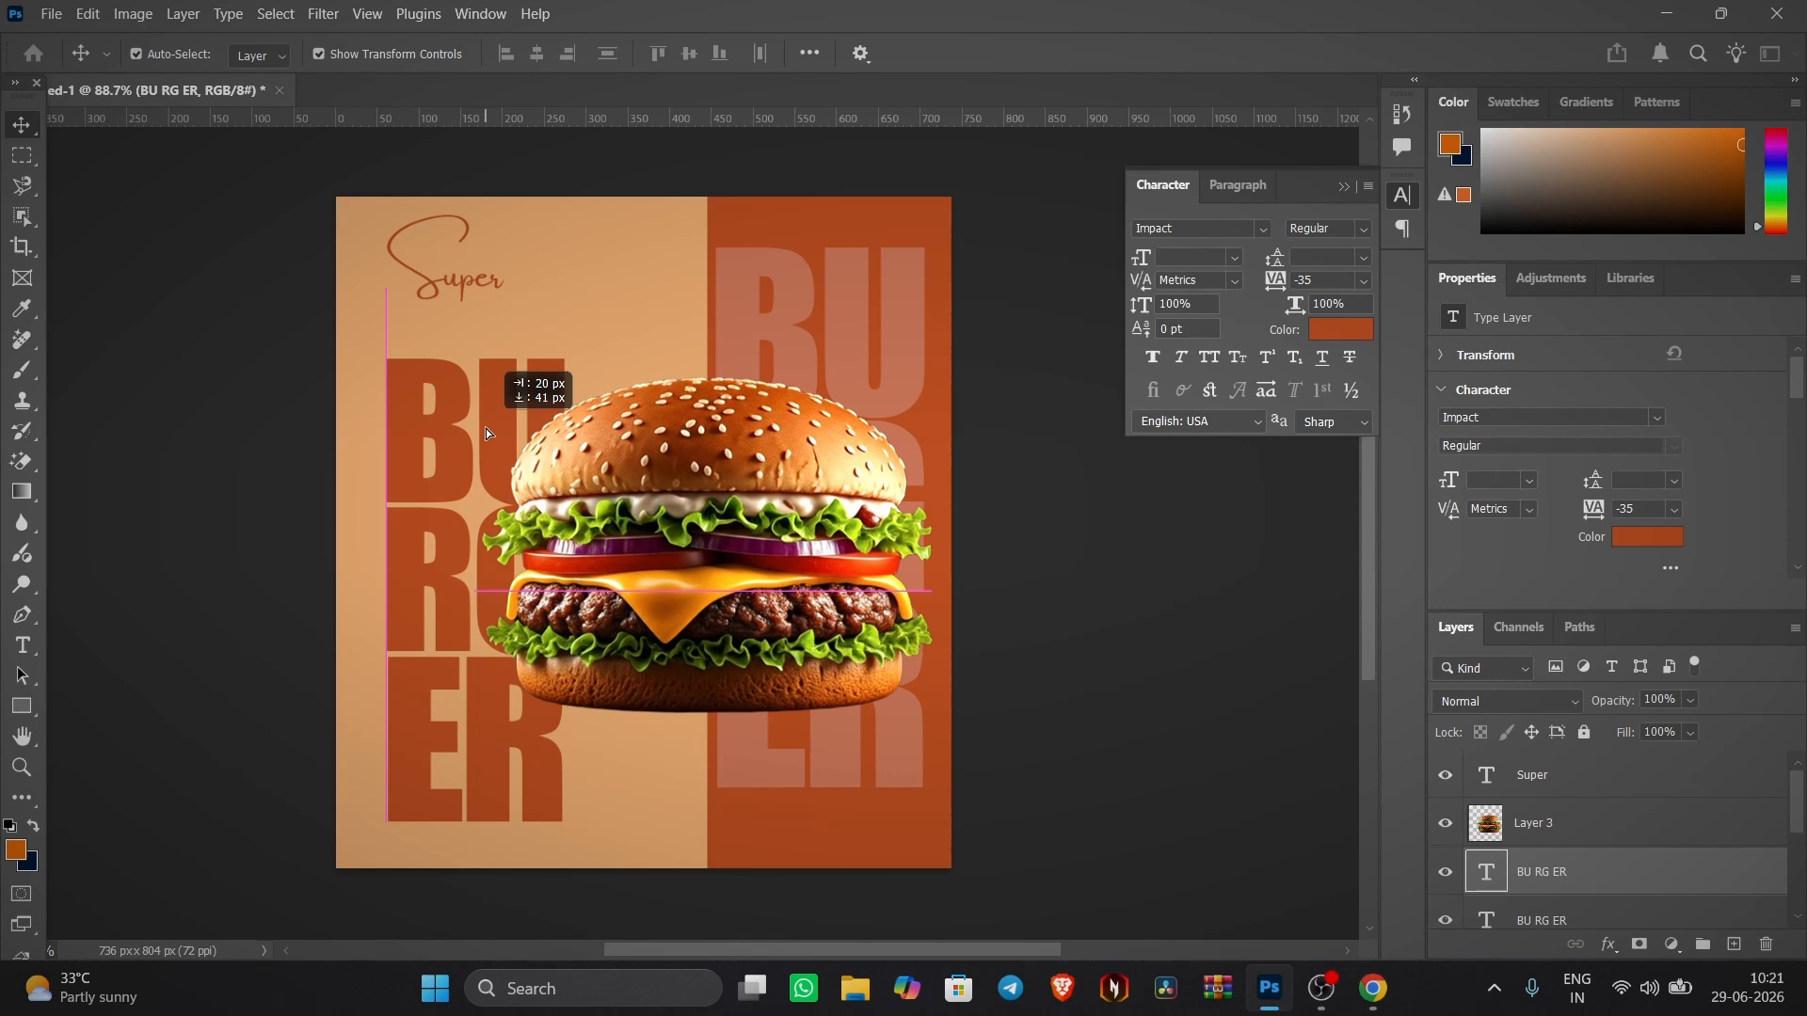
pyautogui.moveTo(563, 363)
pyautogui.mouseDown()
pyautogui.moveTo(555, 381)
pyautogui.moveTo(583, 340)
pyautogui.mouseUp()
pyautogui.moveTo(516, 403)
pyautogui.mouseDown()
pyautogui.moveTo(506, 428)
pyautogui.moveTo(487, 387)
pyautogui.moveTo(504, 332)
pyautogui.moveTo(483, 414)
pyautogui.mouseUp()
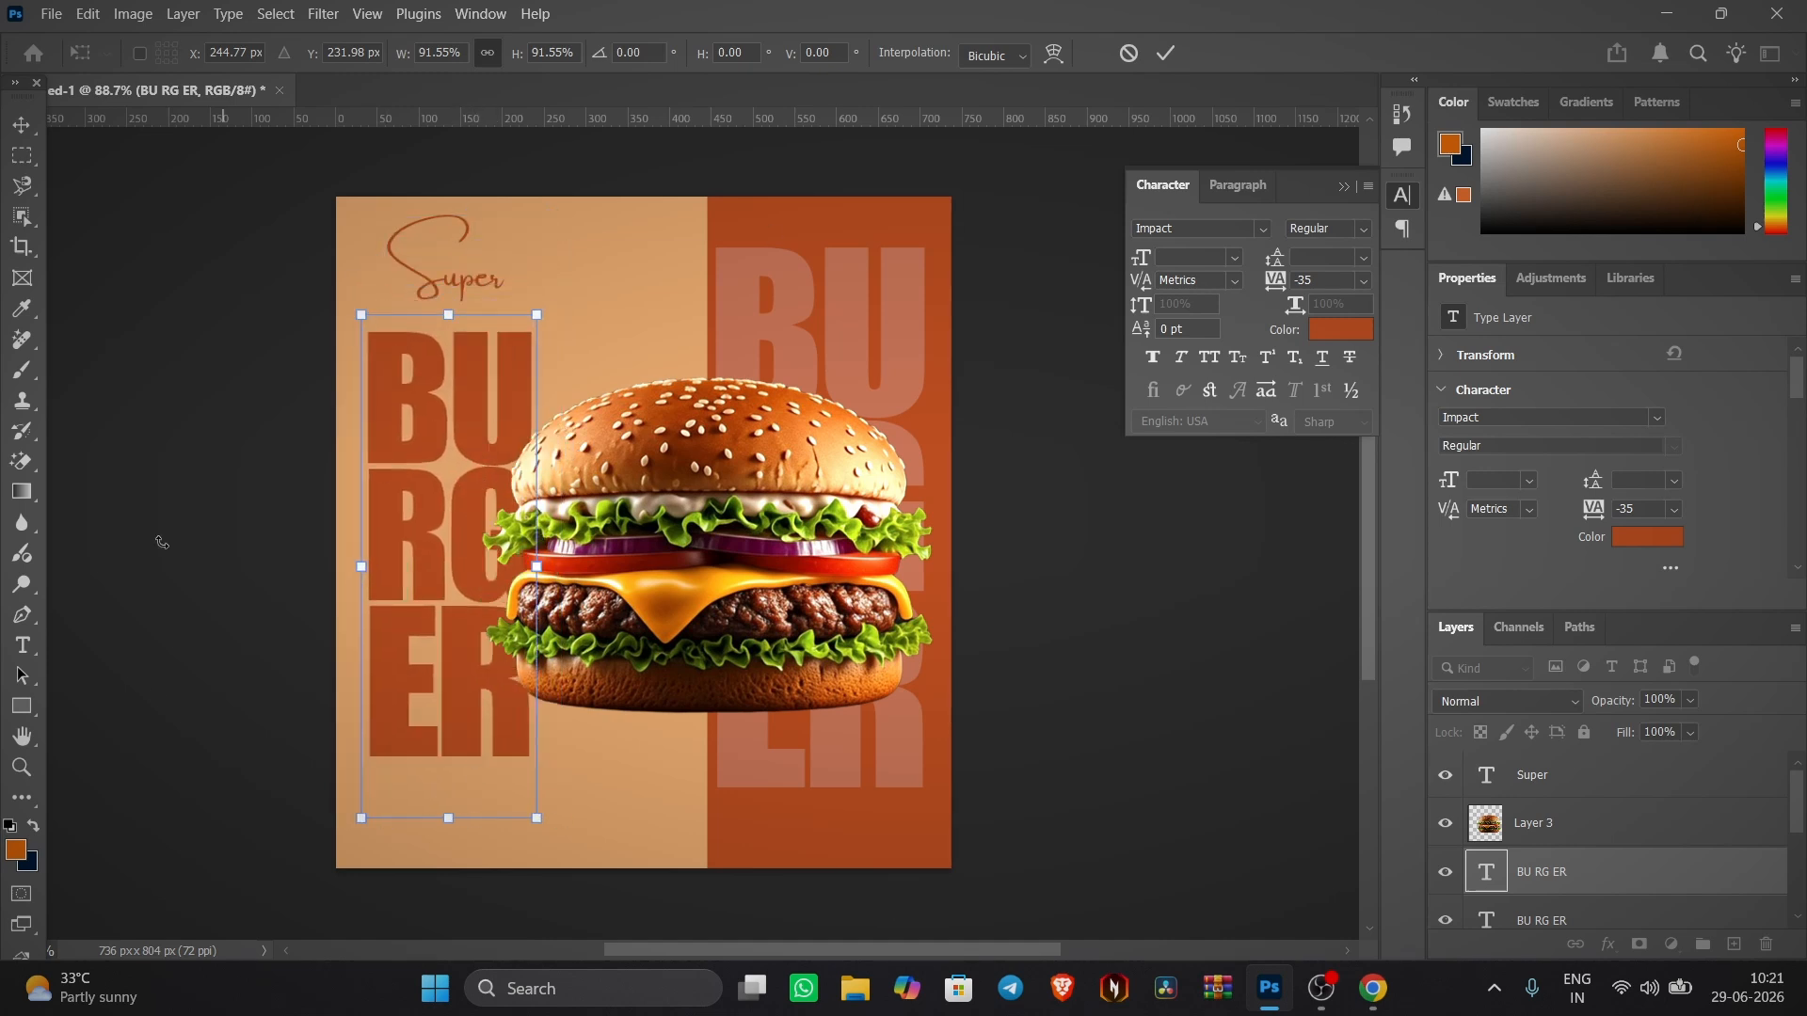
pyautogui.moveTo(416, 500)
pyautogui.mouseDown()
pyautogui.moveTo(436, 449)
pyautogui.moveTo(413, 520)
pyautogui.moveTo(442, 523)
pyautogui.mouseUp()
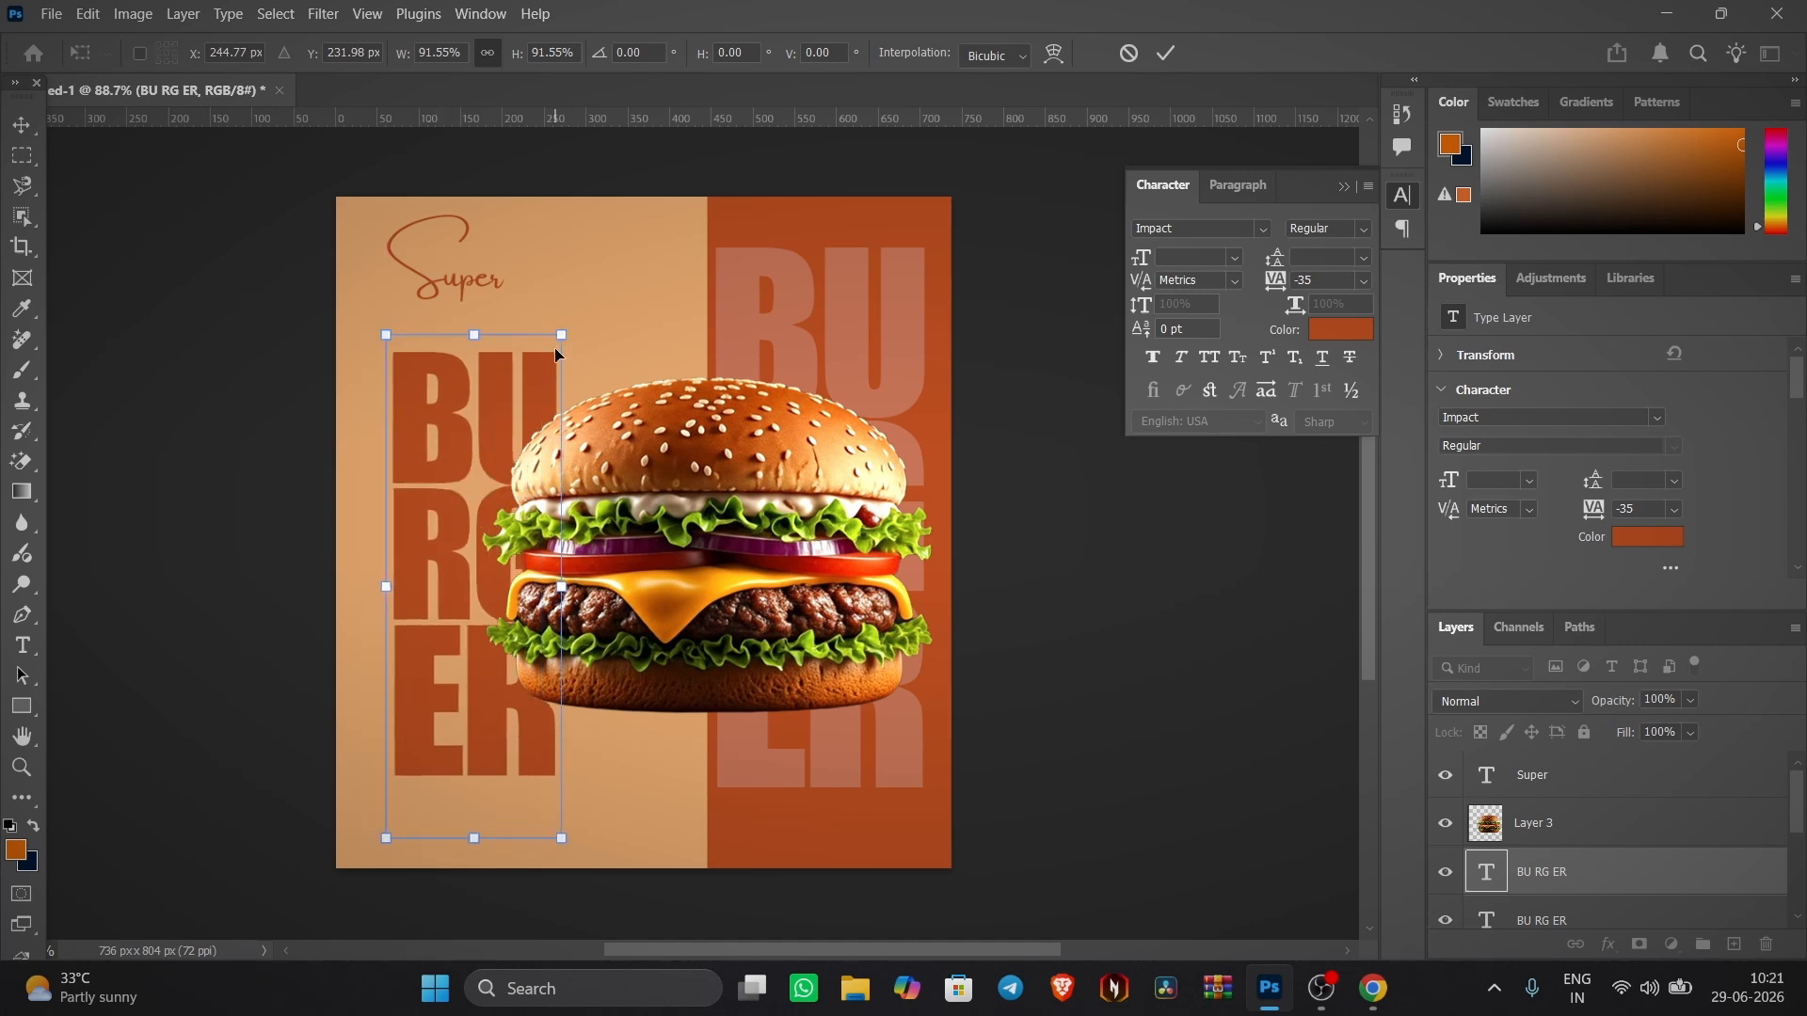
pyautogui.click(1165, 52)
pyautogui.moveTo(465, 279); pyautogui.dragTo(466, 278)
pyautogui.click(714, 346)
# - Add a light peach (#e3b083) Solid Color fill above the tan background Layer 1 and clip it to that layer
pyautogui.scroll(-5, 1573, 863)
pyautogui.scroll(1, 1588, 828)
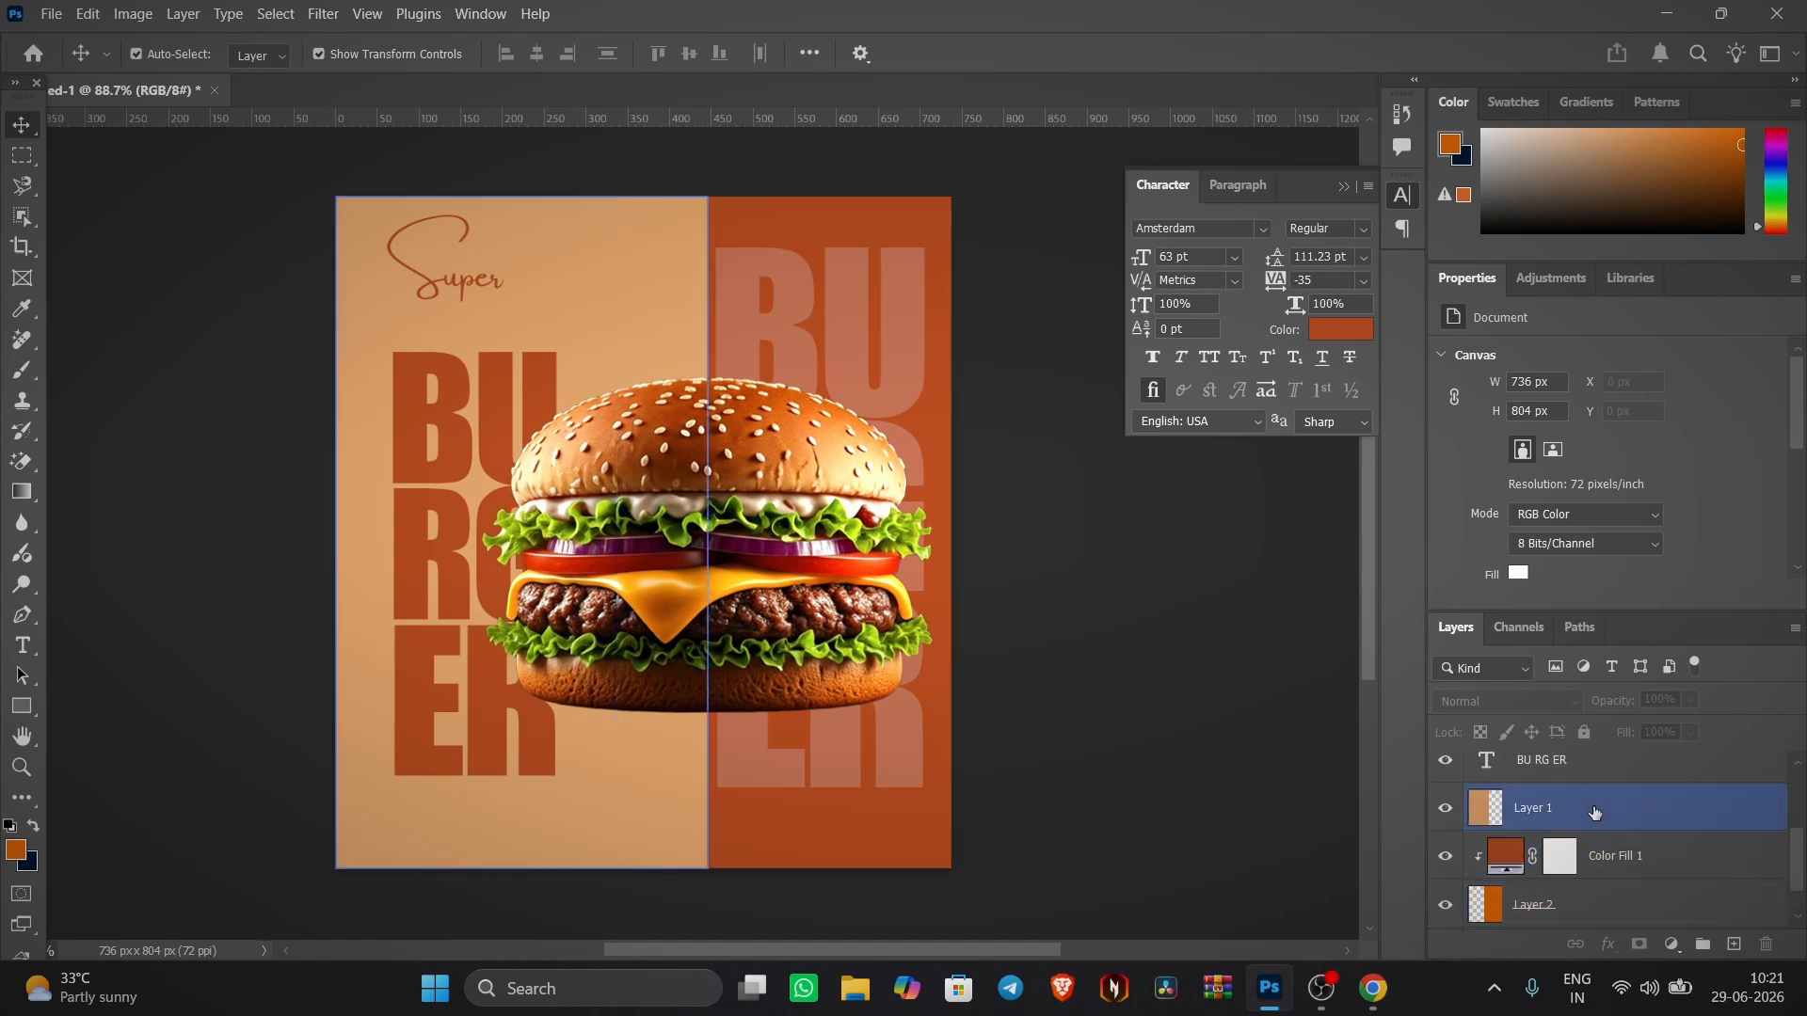
pyautogui.click(1594, 812)
pyautogui.click(1670, 944)
pyautogui.click(1665, 888)
pyautogui.moveTo(1421, 252)
pyautogui.mouseDown()
pyautogui.moveTo(1309, 242)
pyautogui.moveTo(1306, 288)
pyautogui.mouseUp()
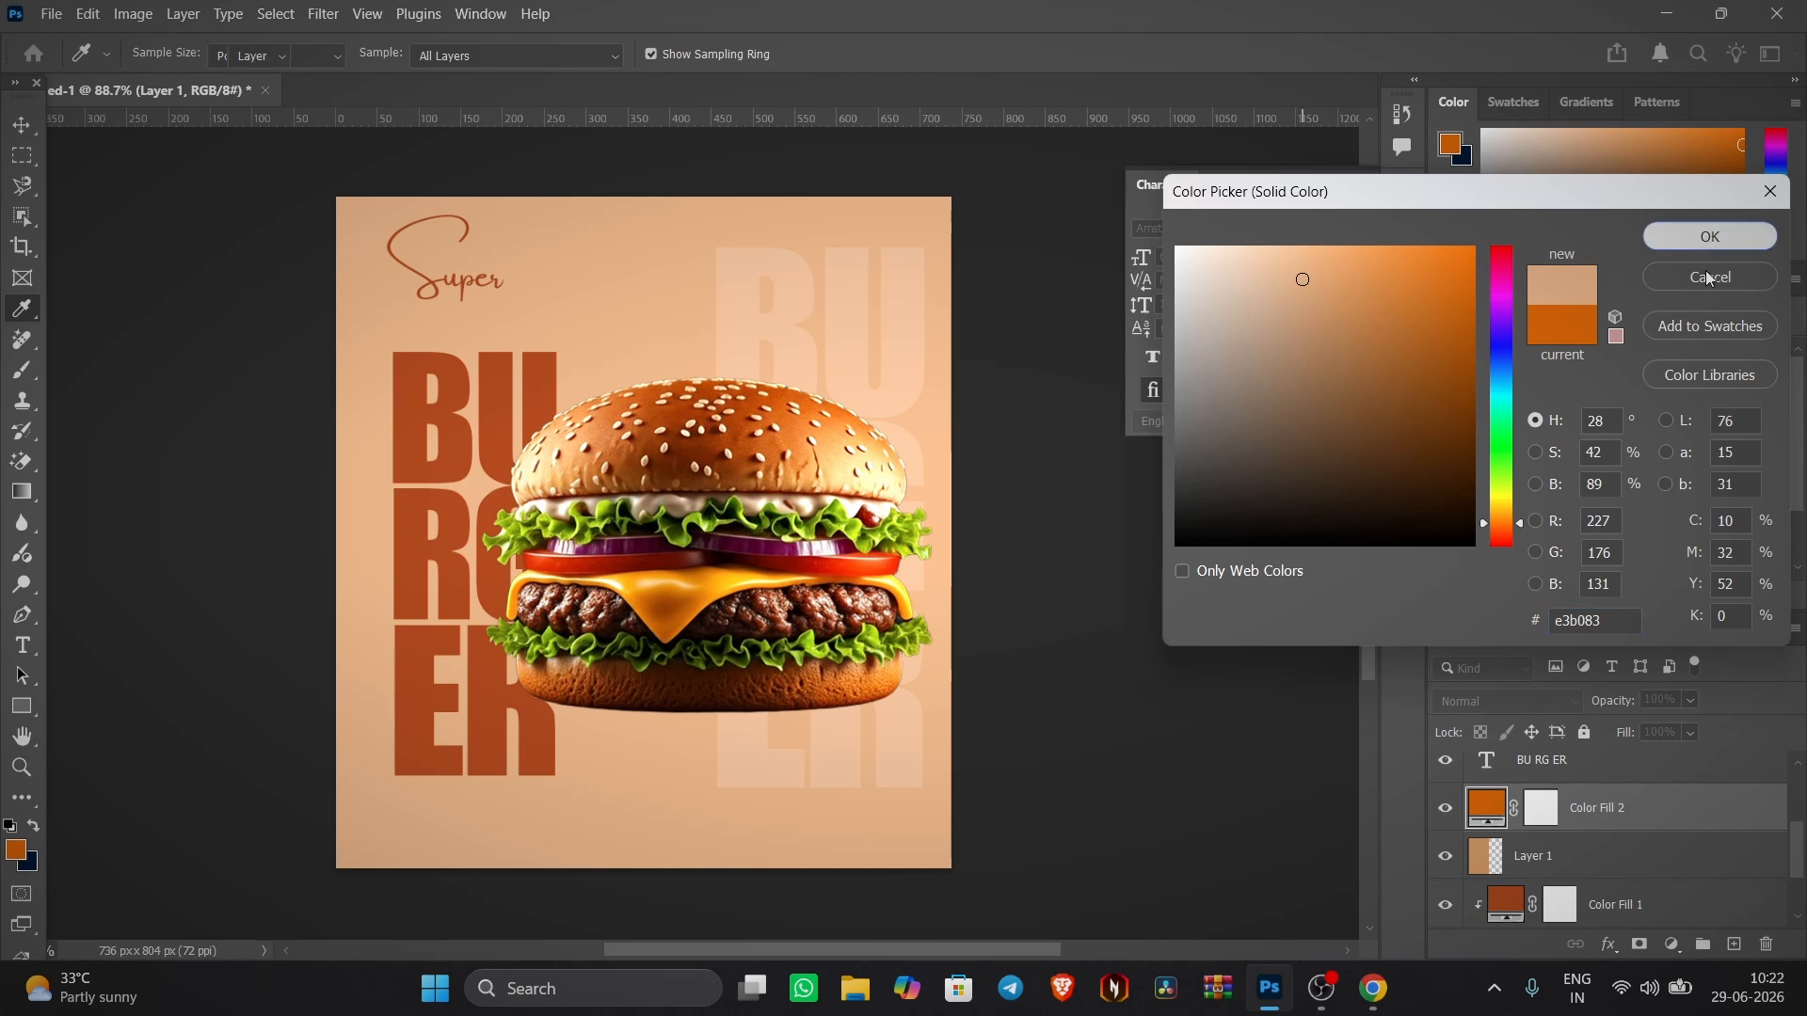
pyautogui.click(1707, 239)
pyautogui.keyDown('alt'); pyautogui.click(1620, 830); pyautogui.keyUp('alt')
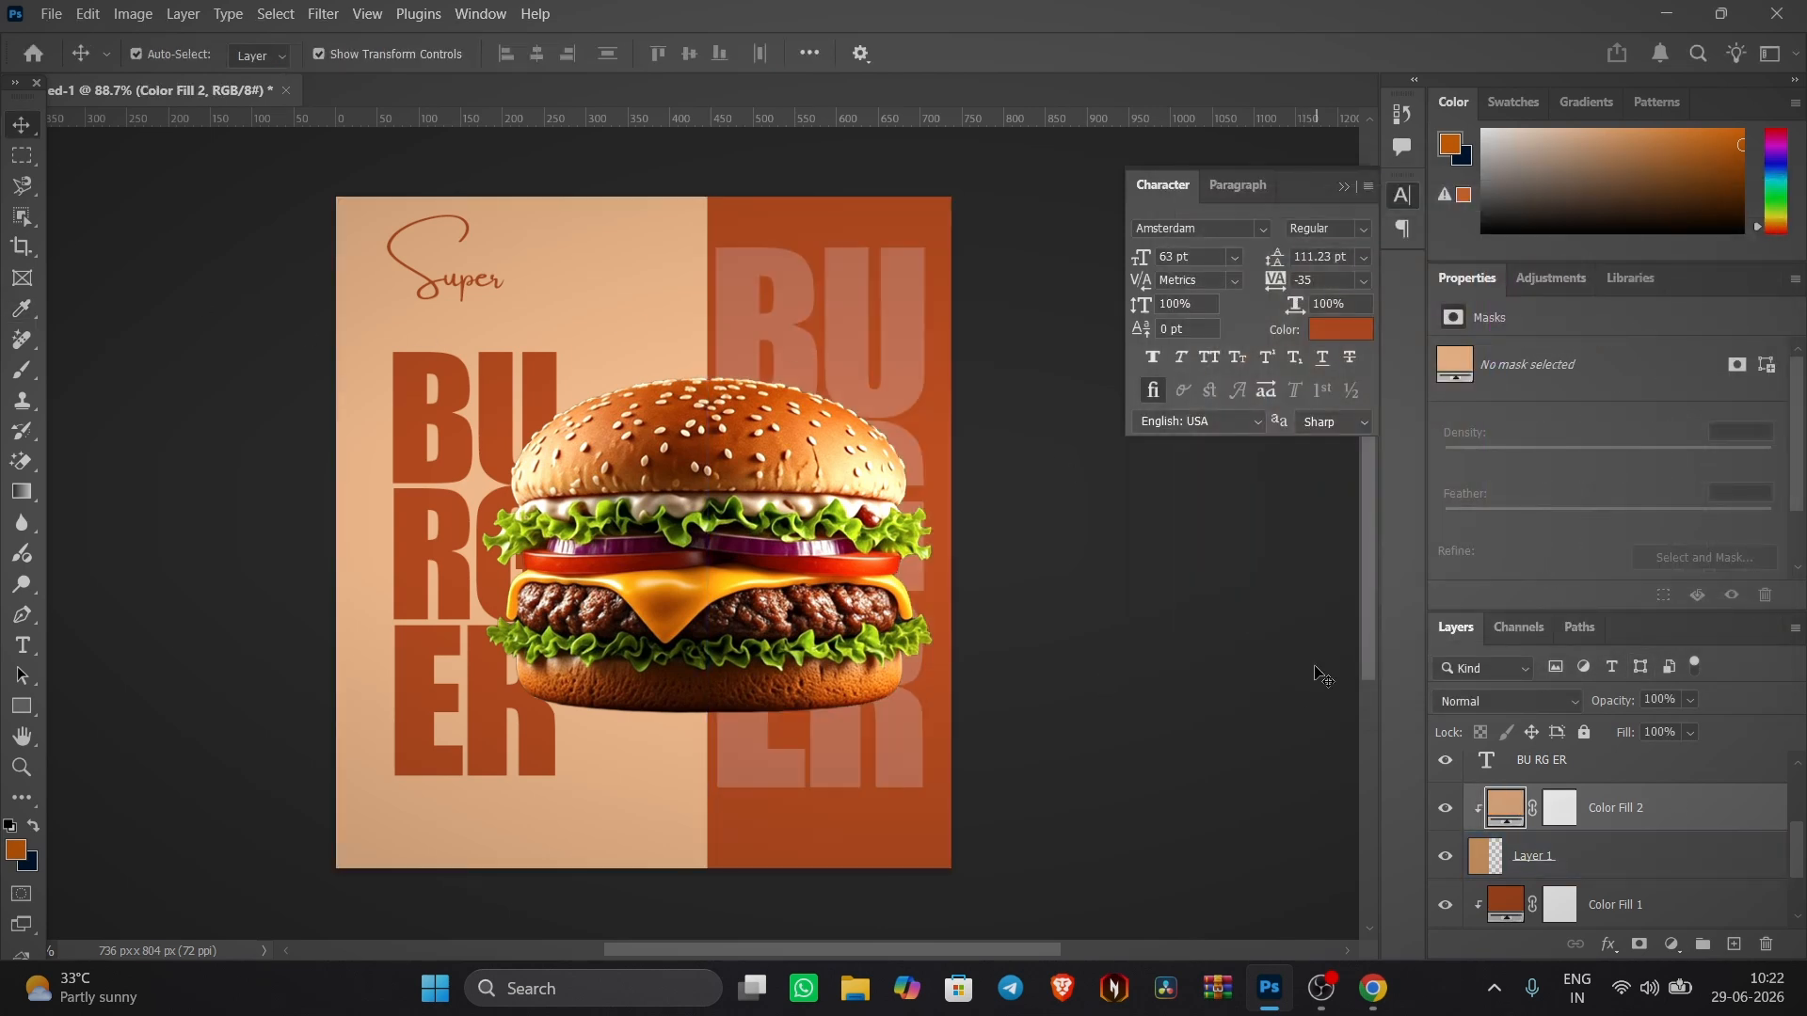
# - Nudge the Super heading up slightly and add the text "Delicious" beside it in 63 pt AGOMA
pyautogui.click(444, 269)
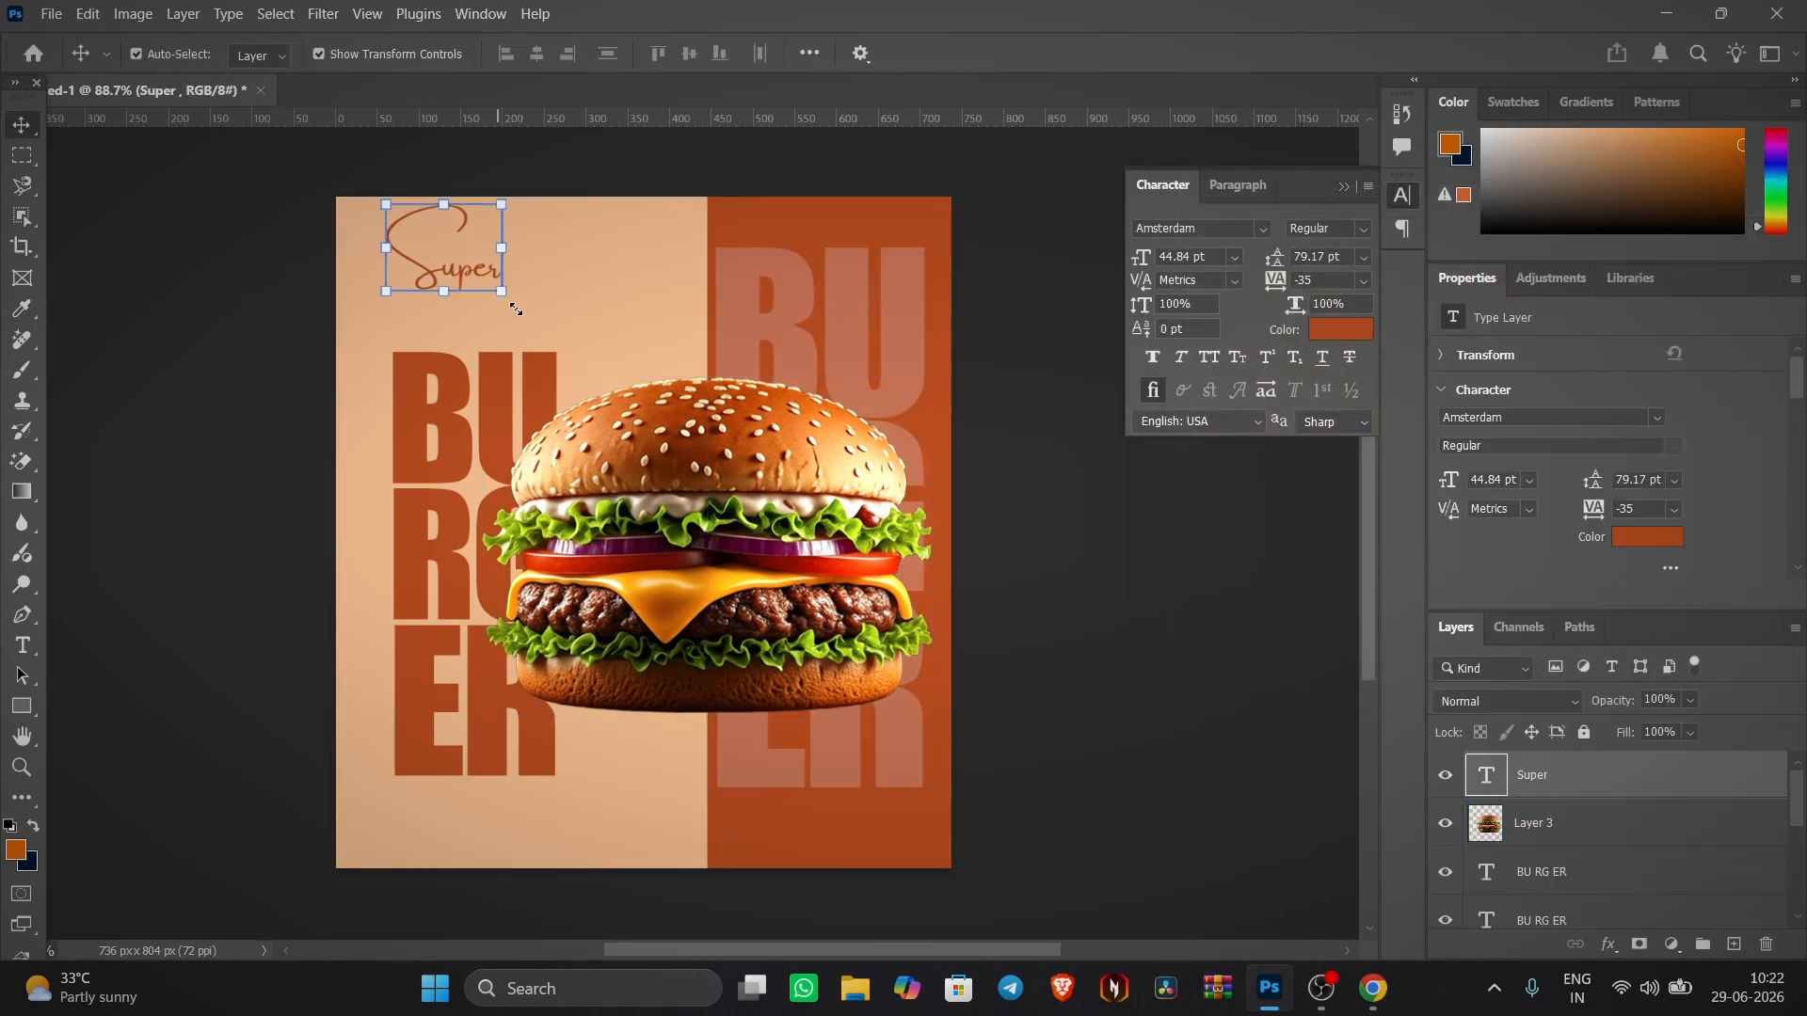
pyautogui.click(1152, 610)
pyautogui.press('t')
pyautogui.click(601, 301)
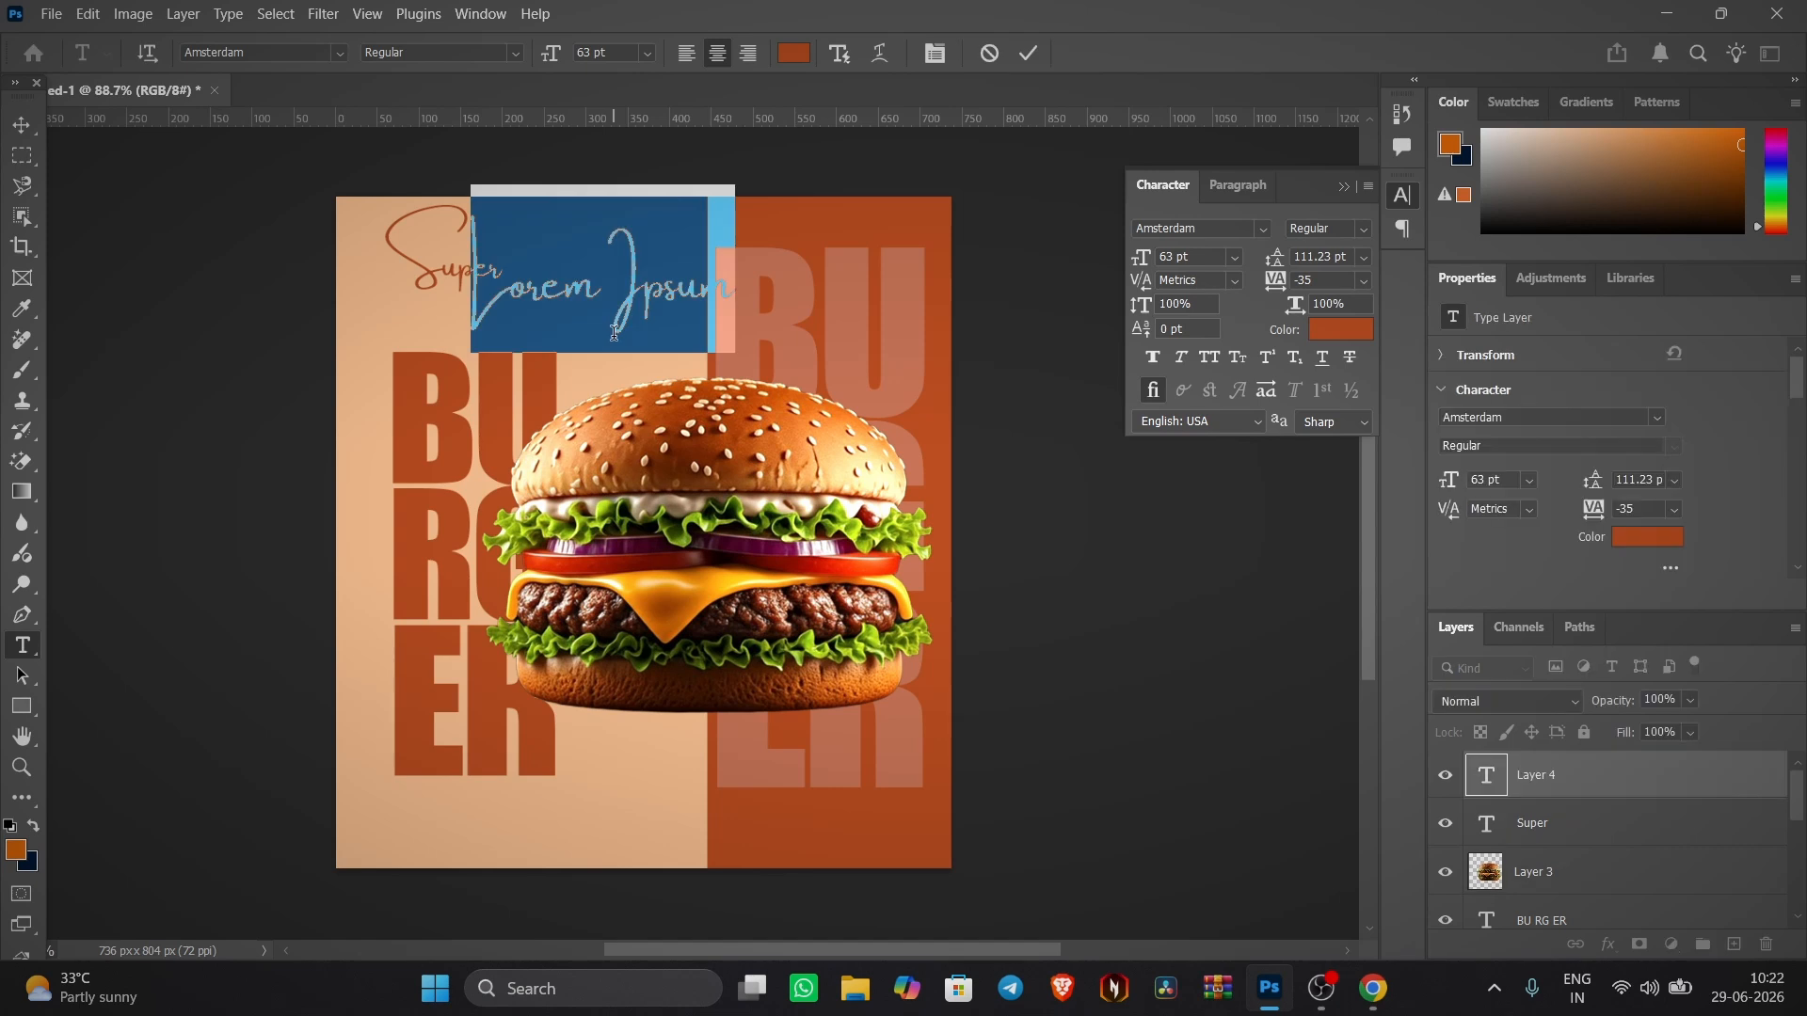
pyautogui.click(1263, 228)
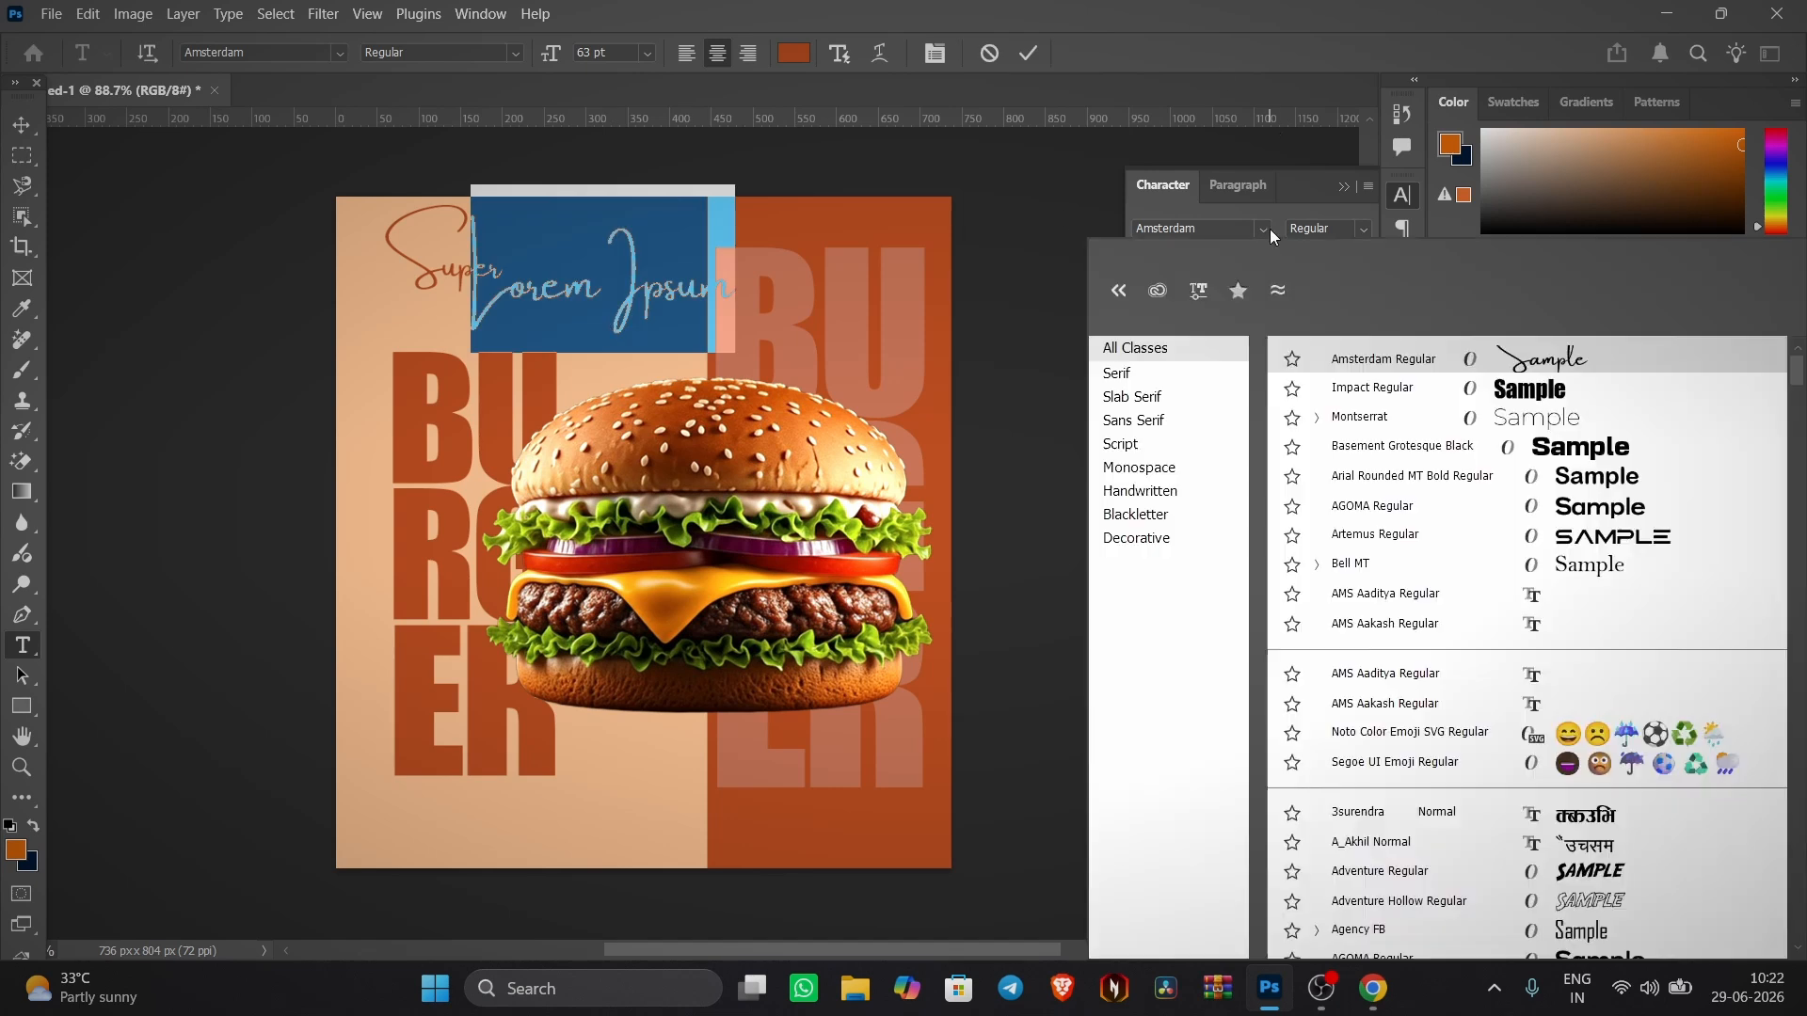
pyautogui.click(1679, 506)
pyautogui.write('D')
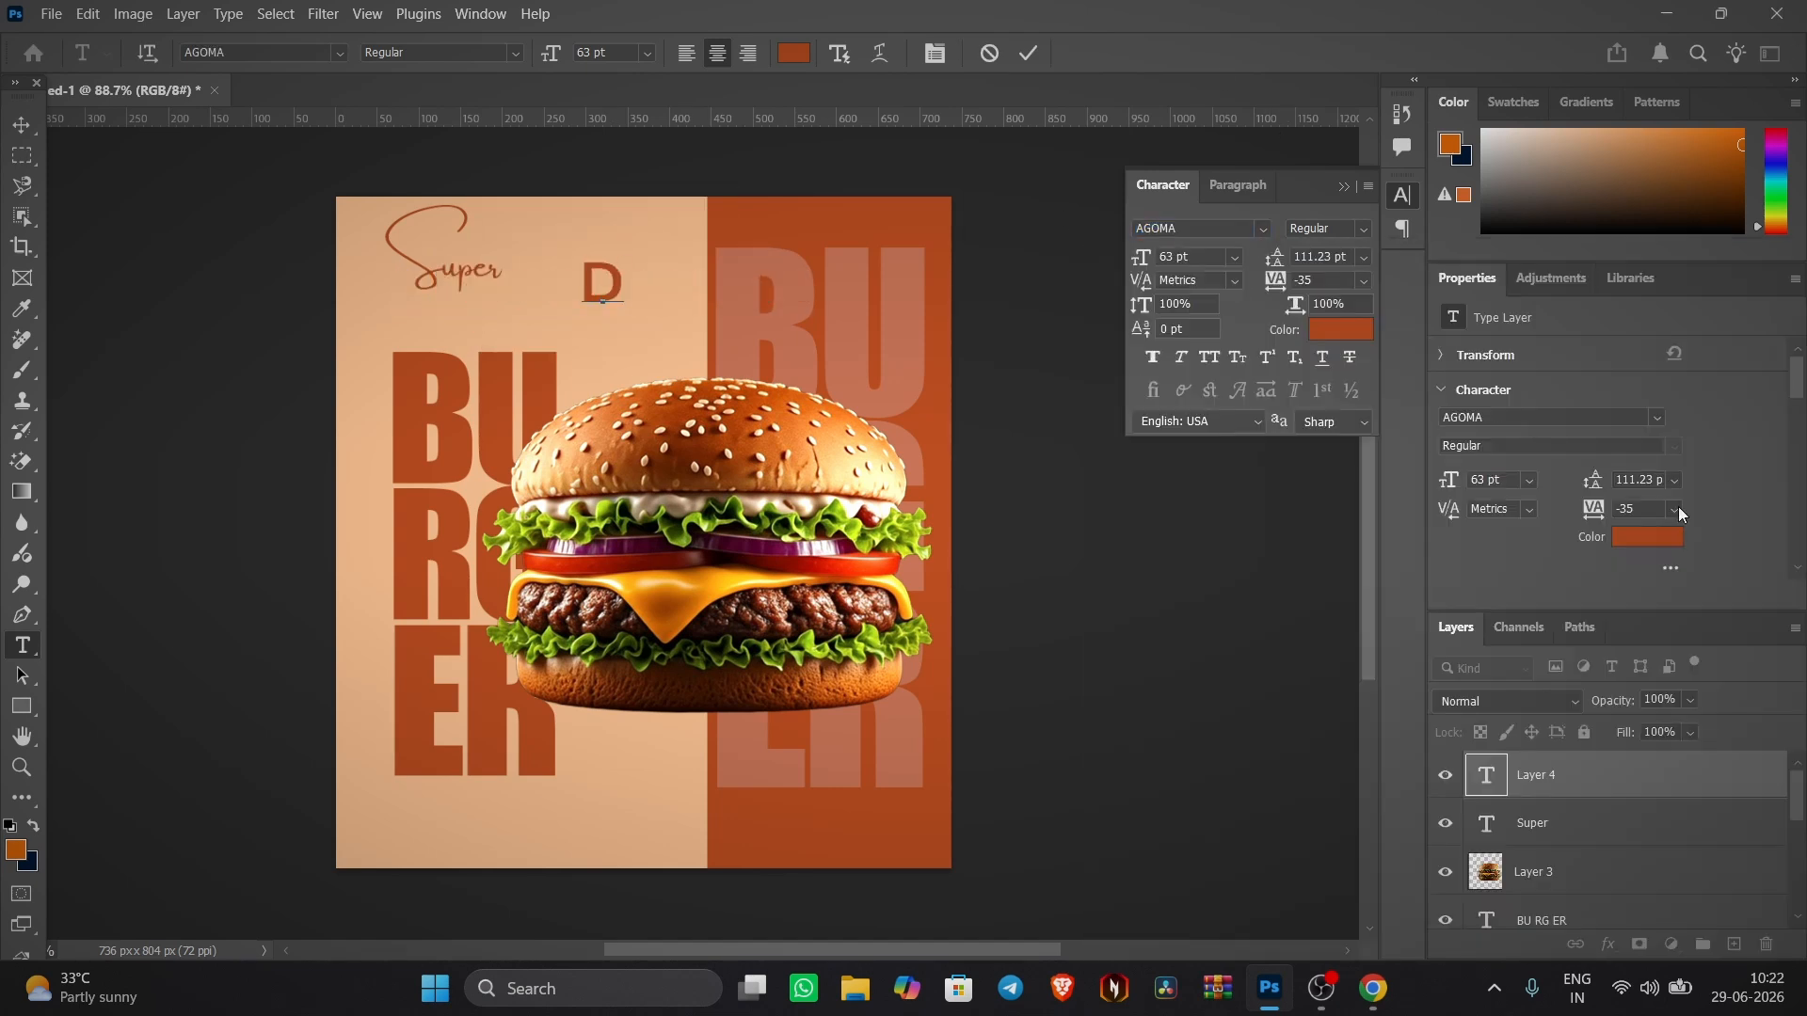
pyautogui.write('elicious')
# - Colour the Delicious text black (#000000) and set its size to 47 pt
pyautogui.hotkey('ctrl', 'a')
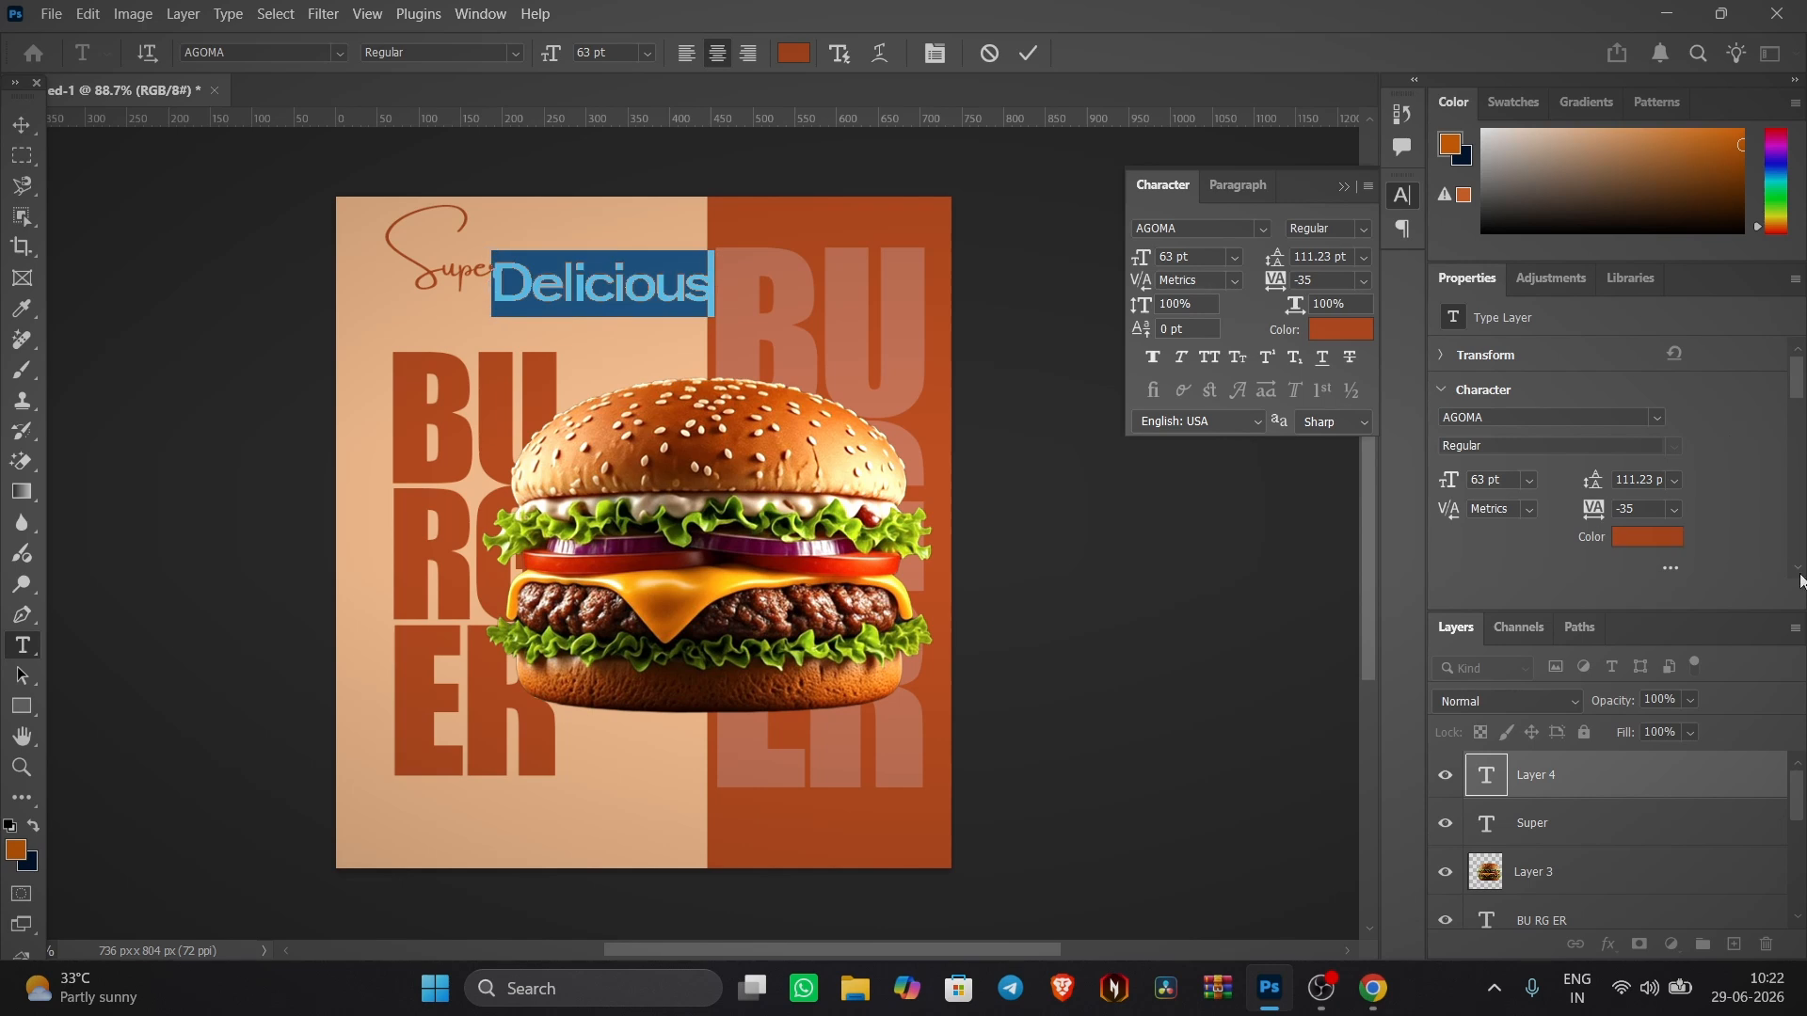
pyautogui.click(1647, 536)
pyautogui.write('000000')
pyautogui.press('Return')
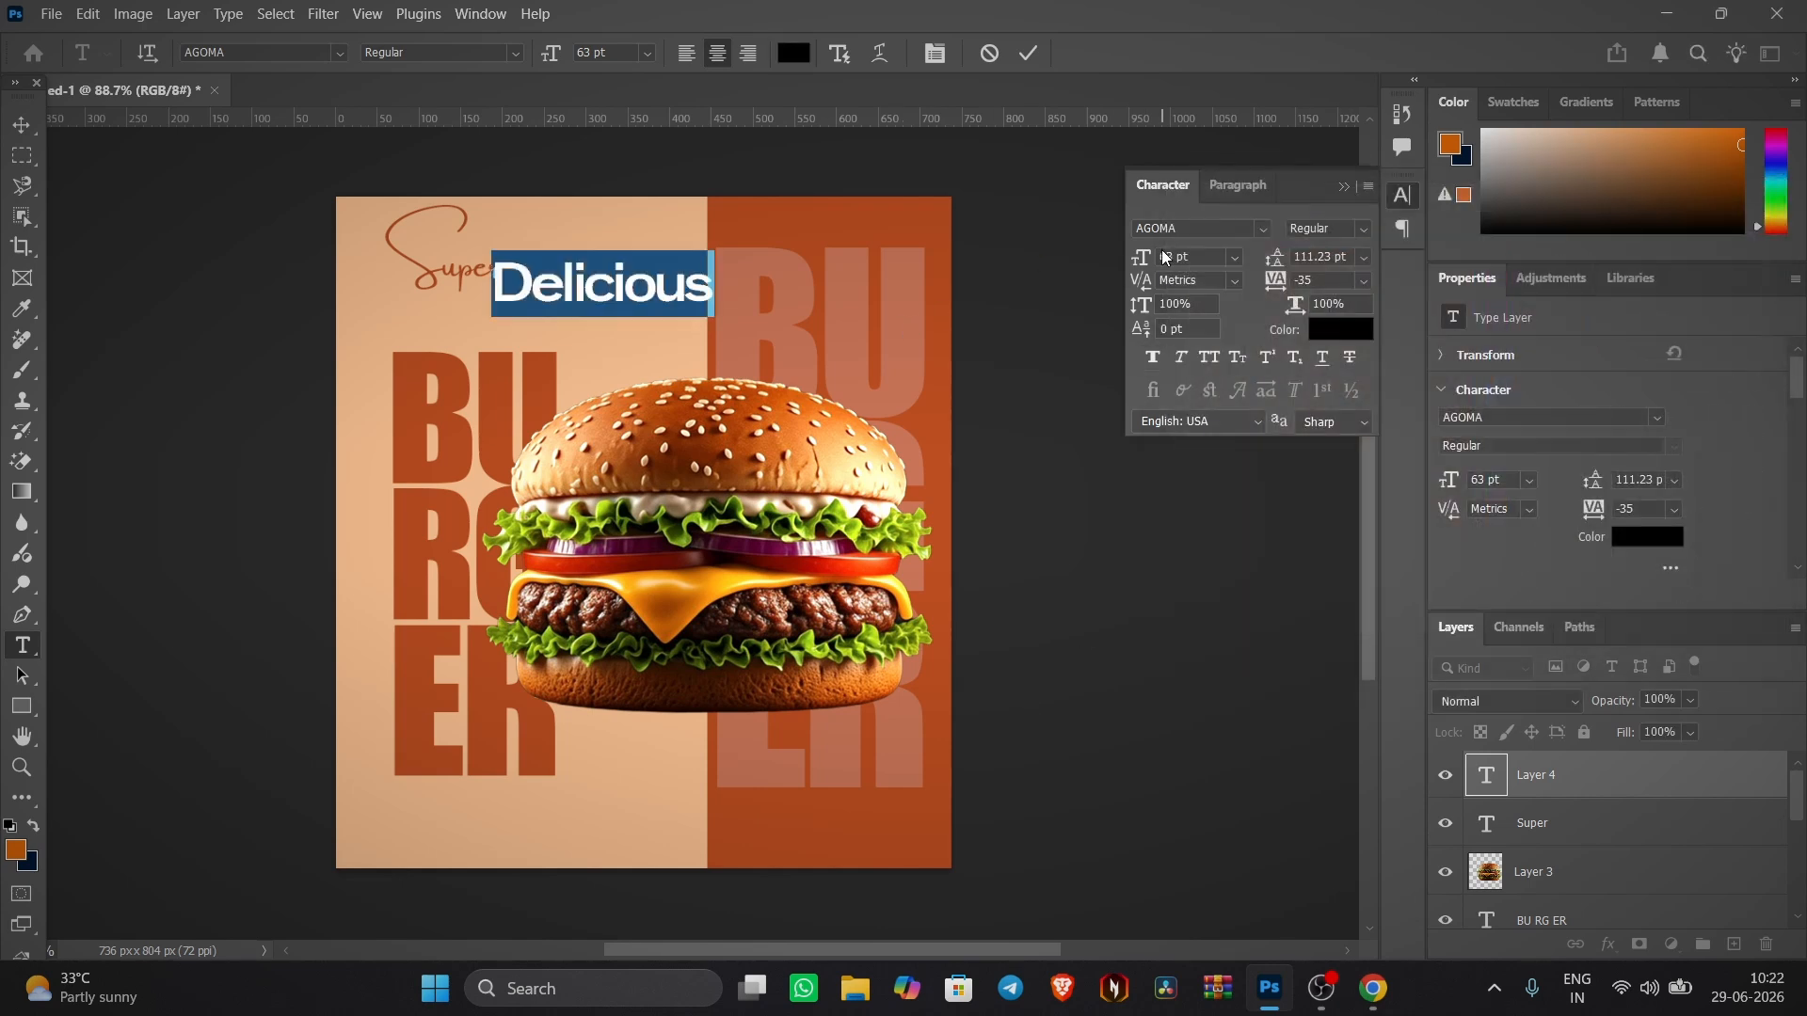
pyautogui.moveTo(1139, 259); pyautogui.dragTo(1119, 312)
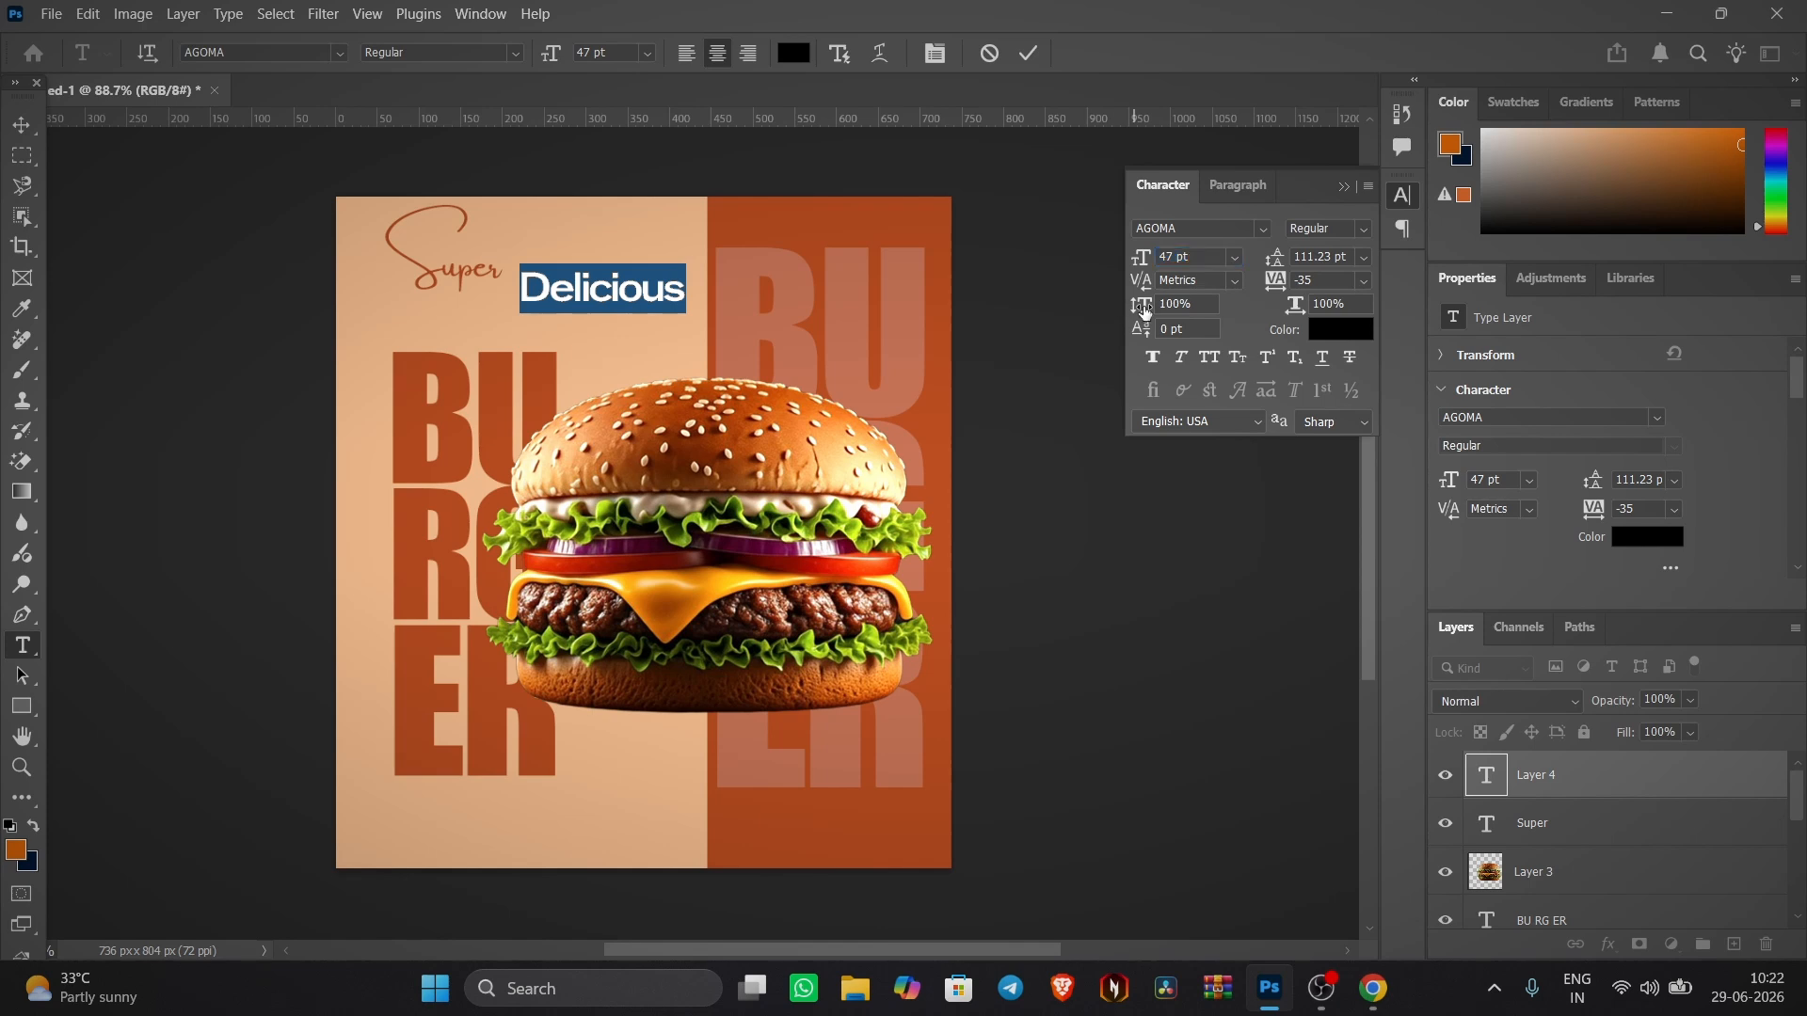
# - Try Arial Narrow as the font of the Delicious text
pyautogui.click(1262, 229)
pyautogui.scroll(-2, 1590, 734)
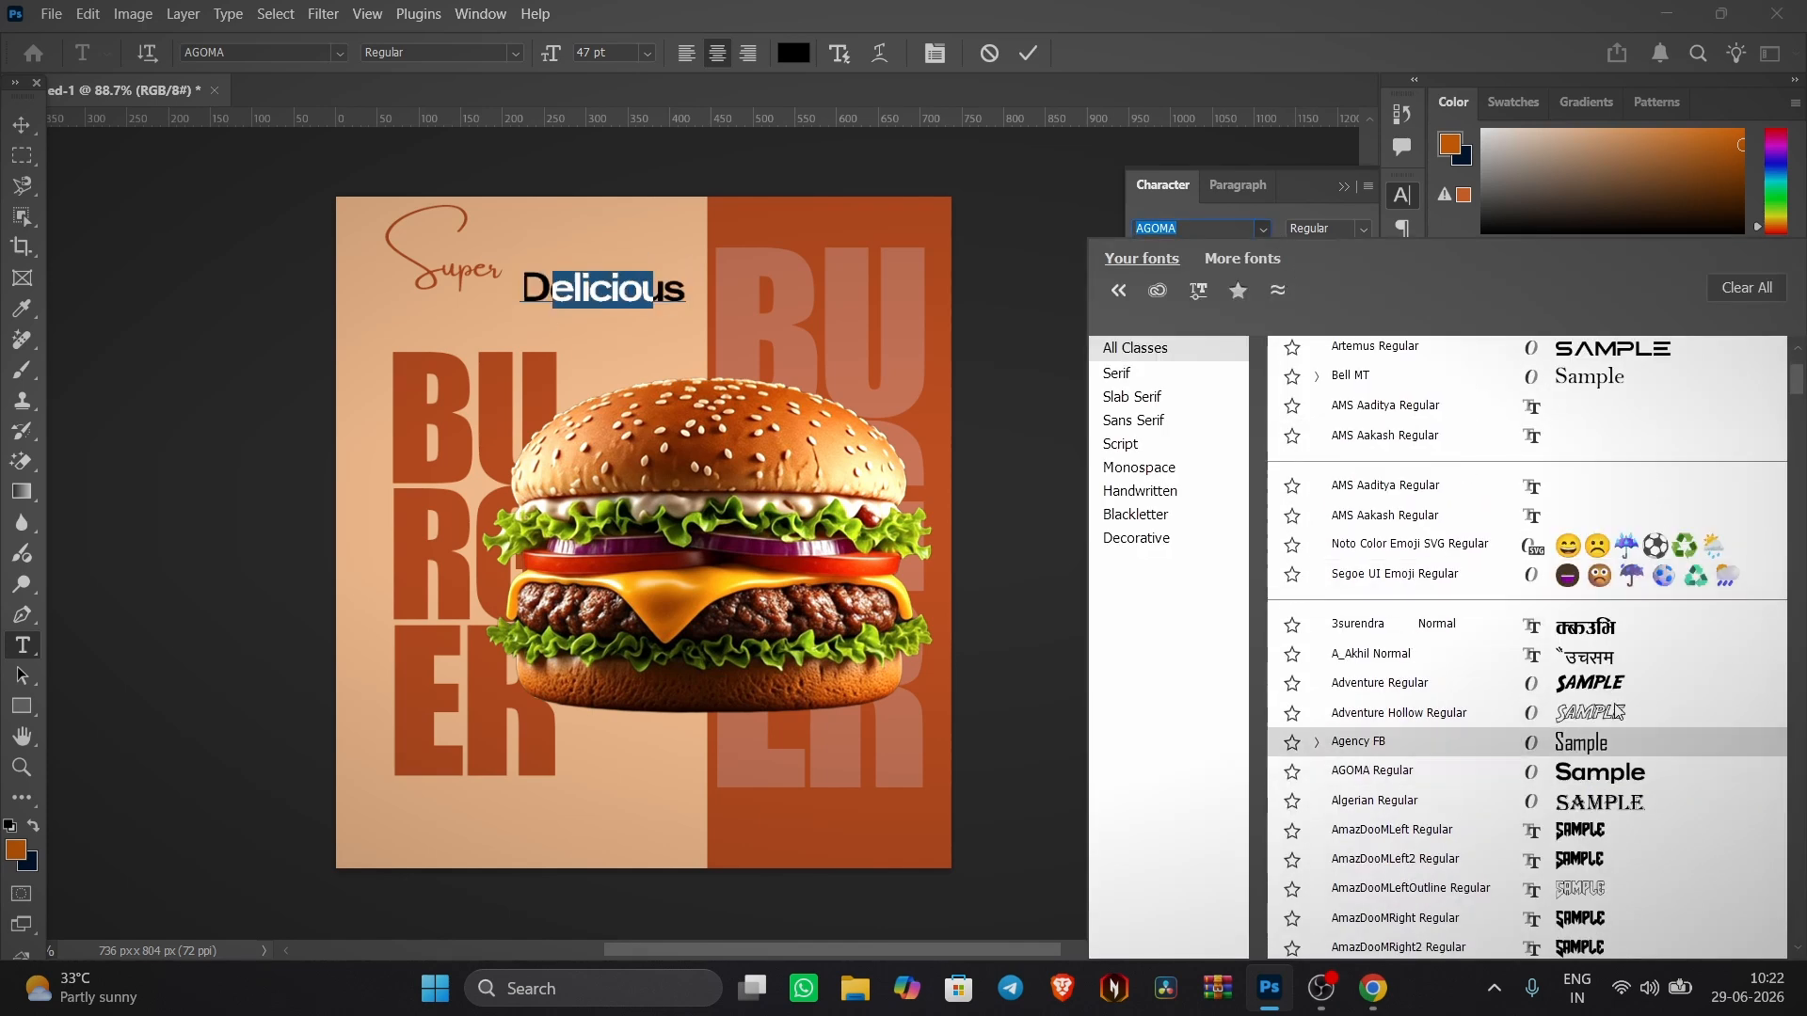
pyautogui.scroll(2, 1605, 649)
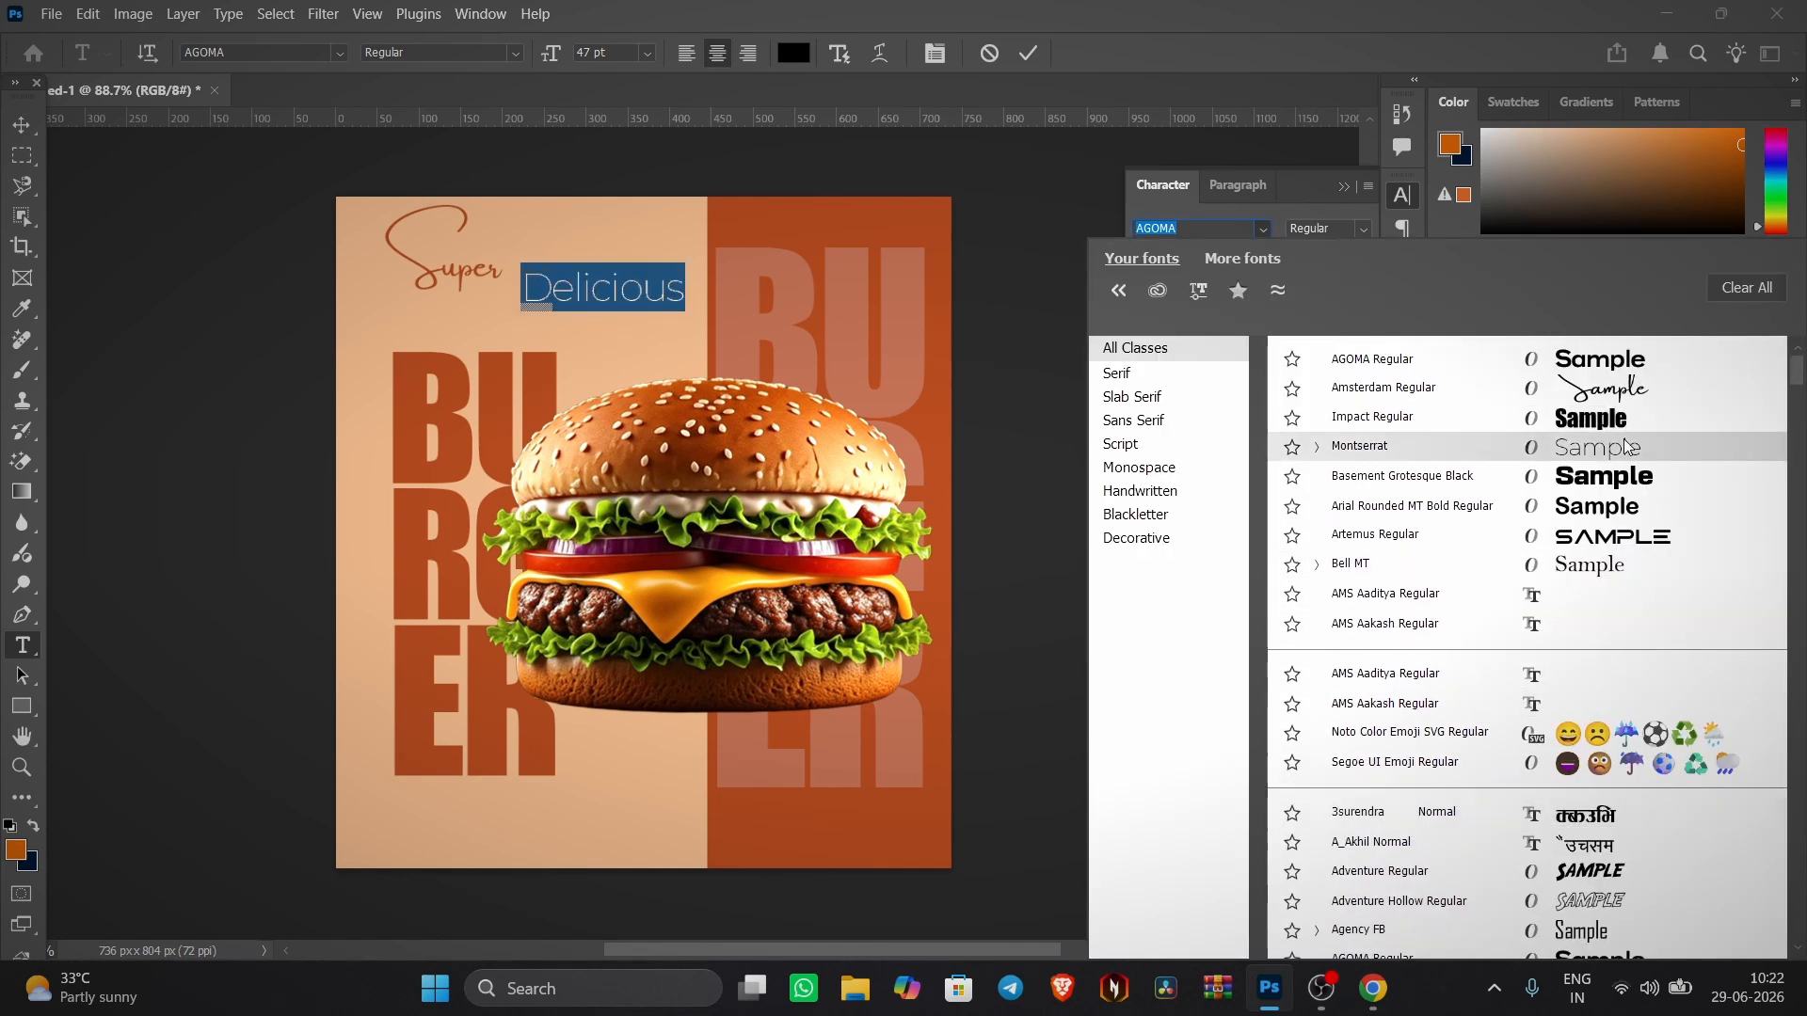
pyautogui.scroll(-10, 1600, 565)
pyautogui.click(1497, 684)
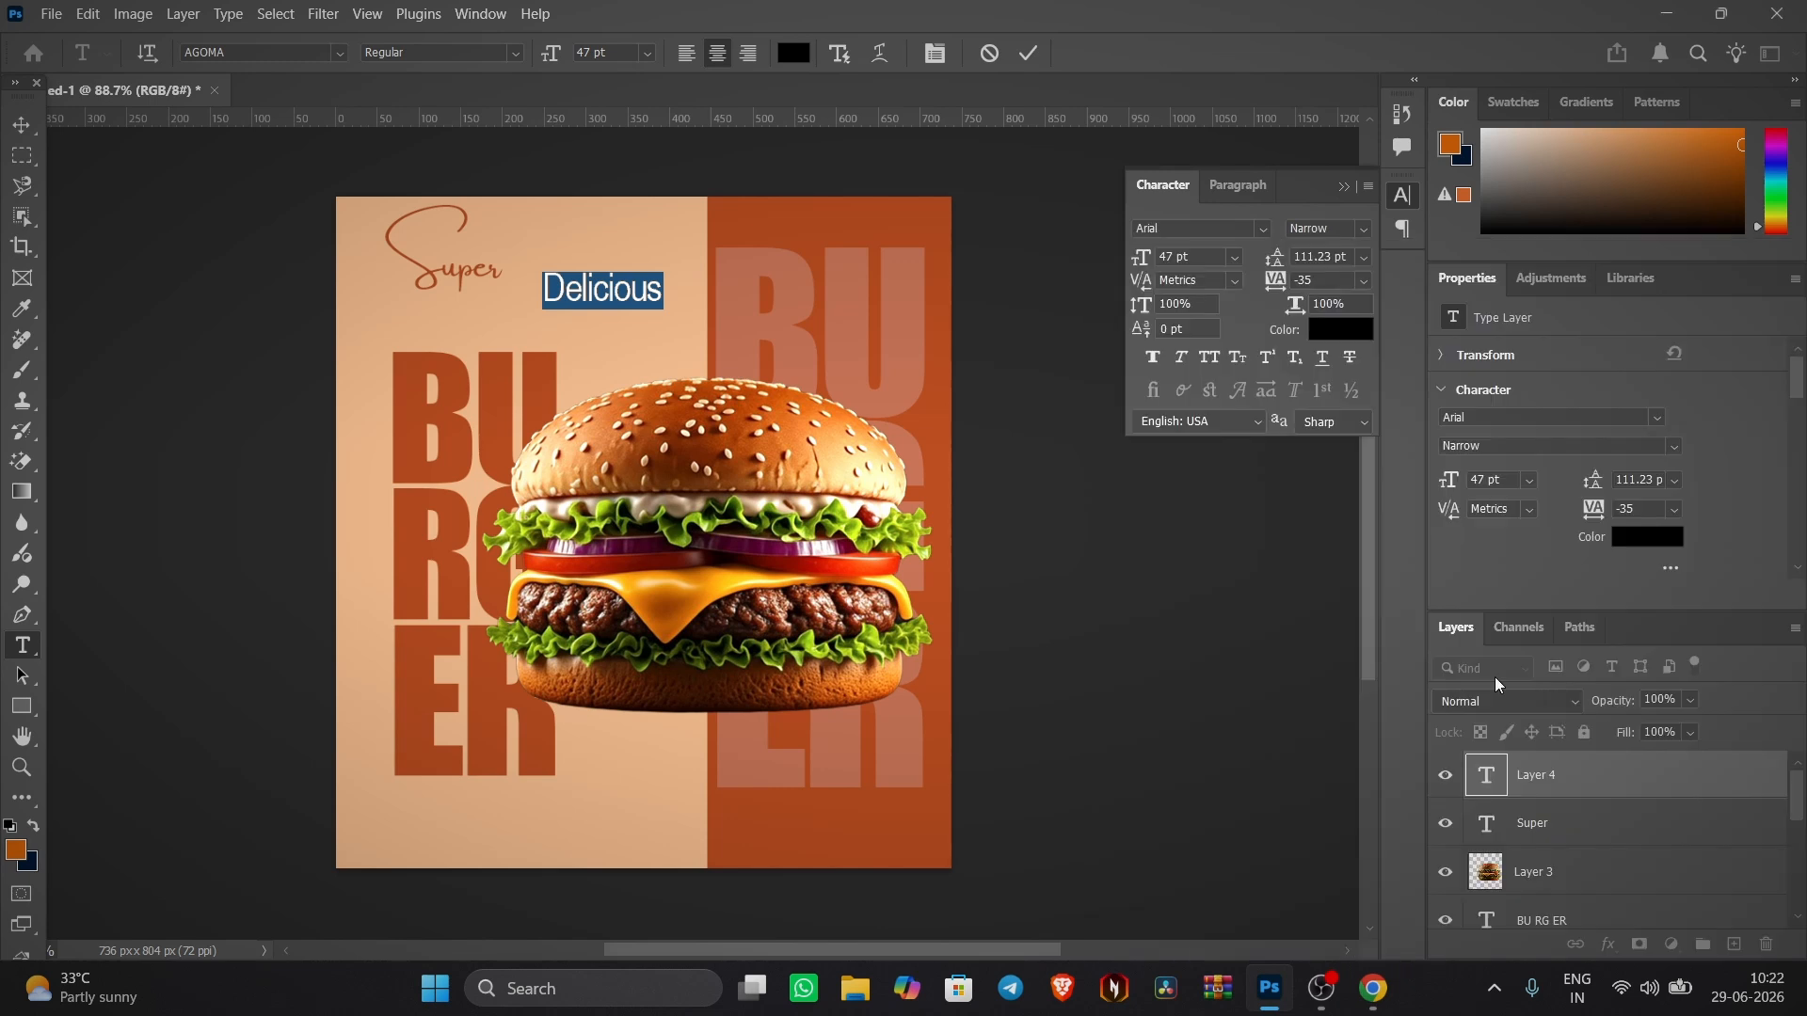
# - Set the Delicious text's font to Montserrat Medium and finish editing the text
pyautogui.click(1264, 229)
pyautogui.write('mon')
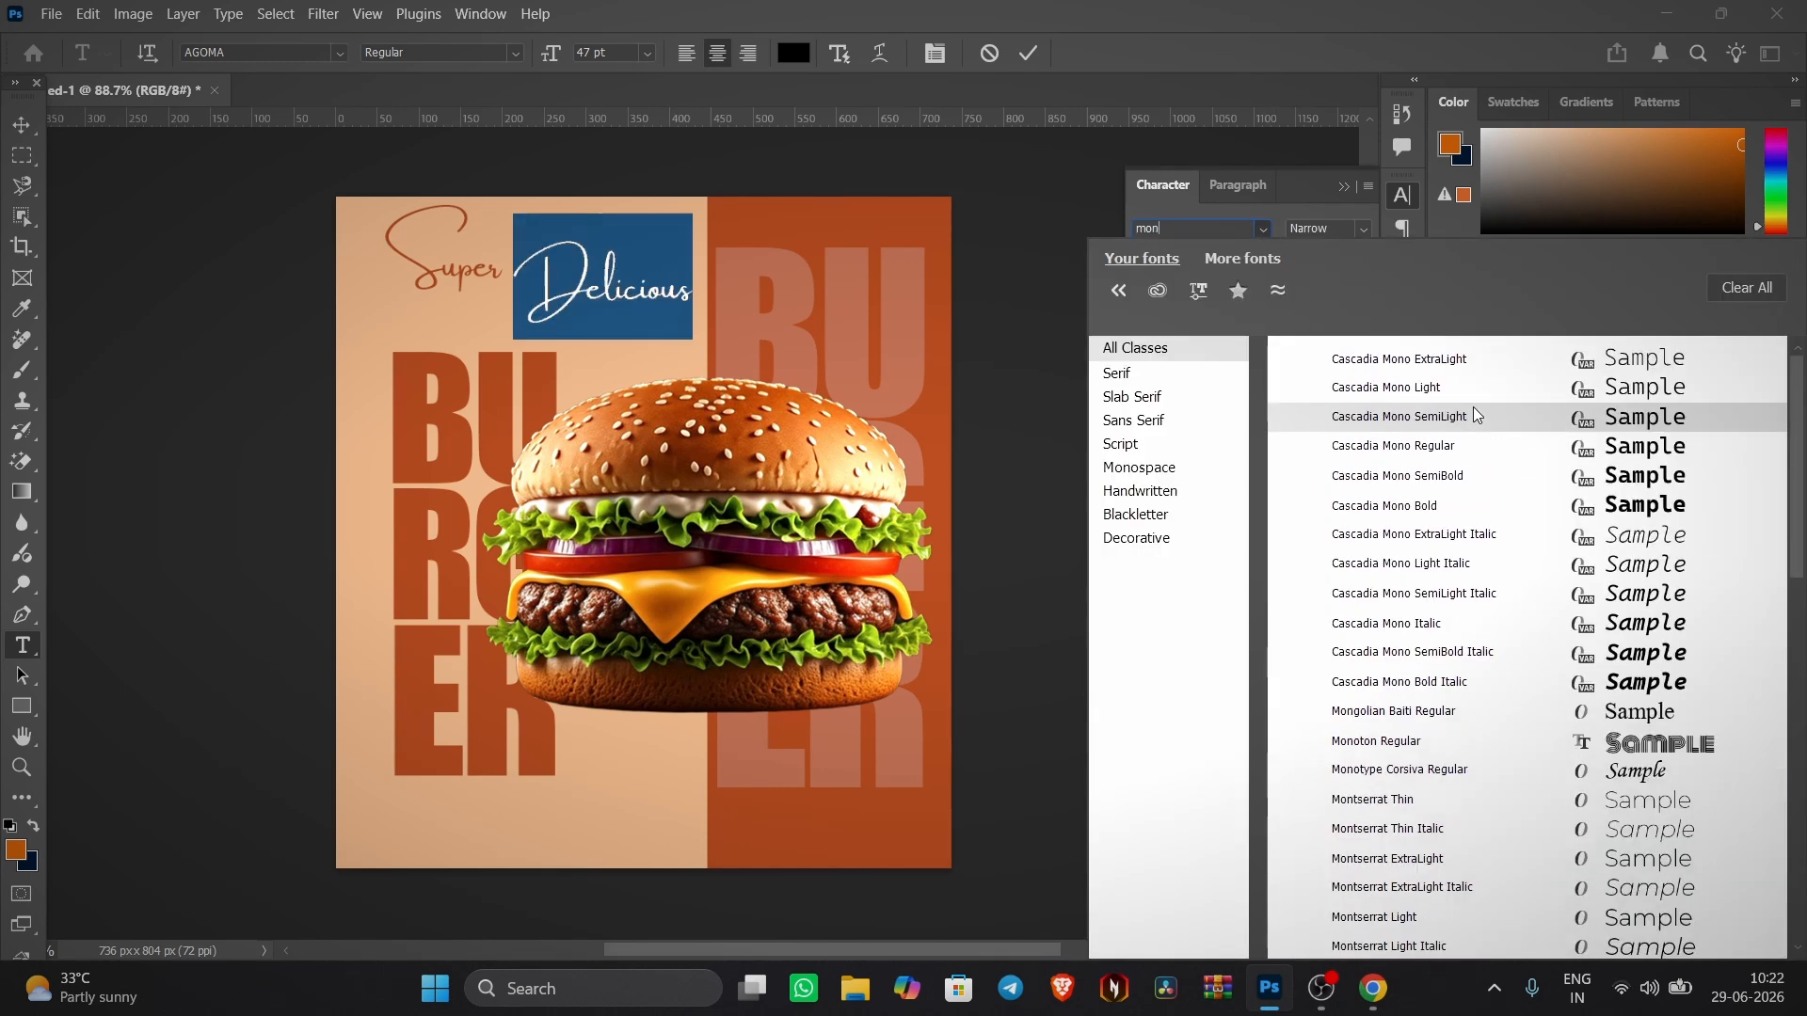
pyautogui.click(1393, 799)
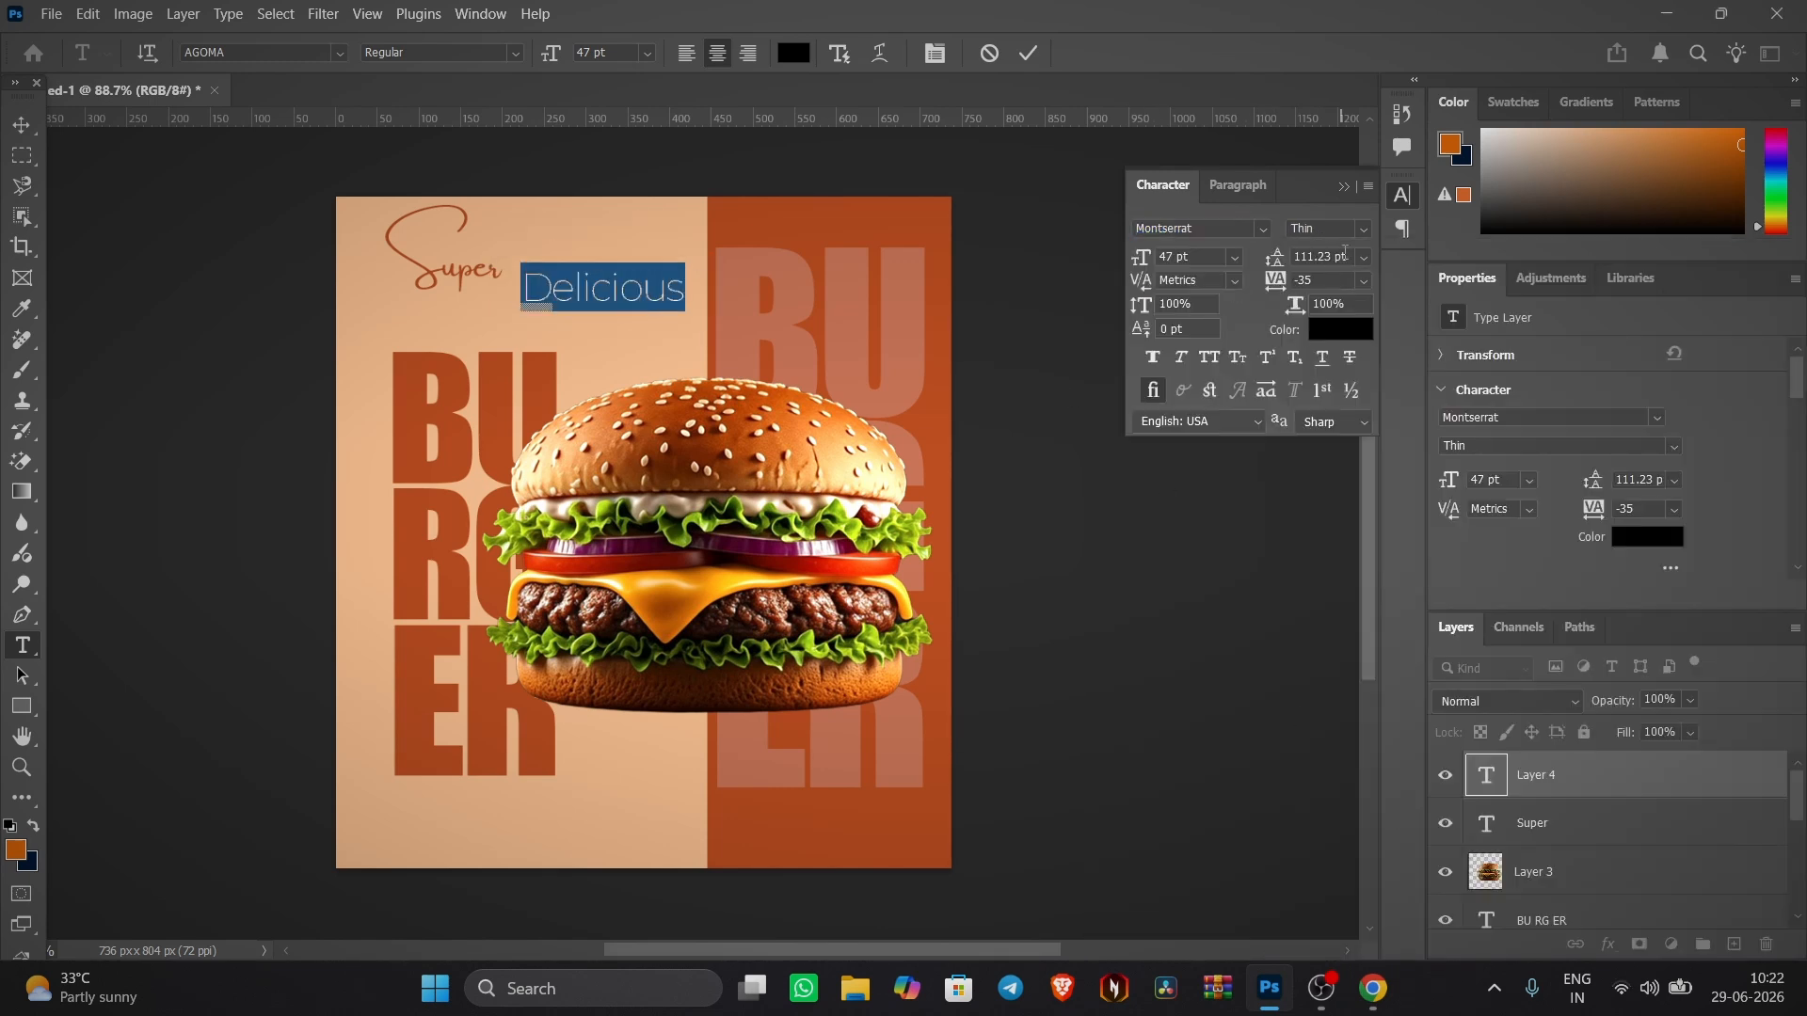
pyautogui.click(1329, 228)
pyautogui.click(1380, 486)
pyautogui.hotkey('ctrl', 'Return')
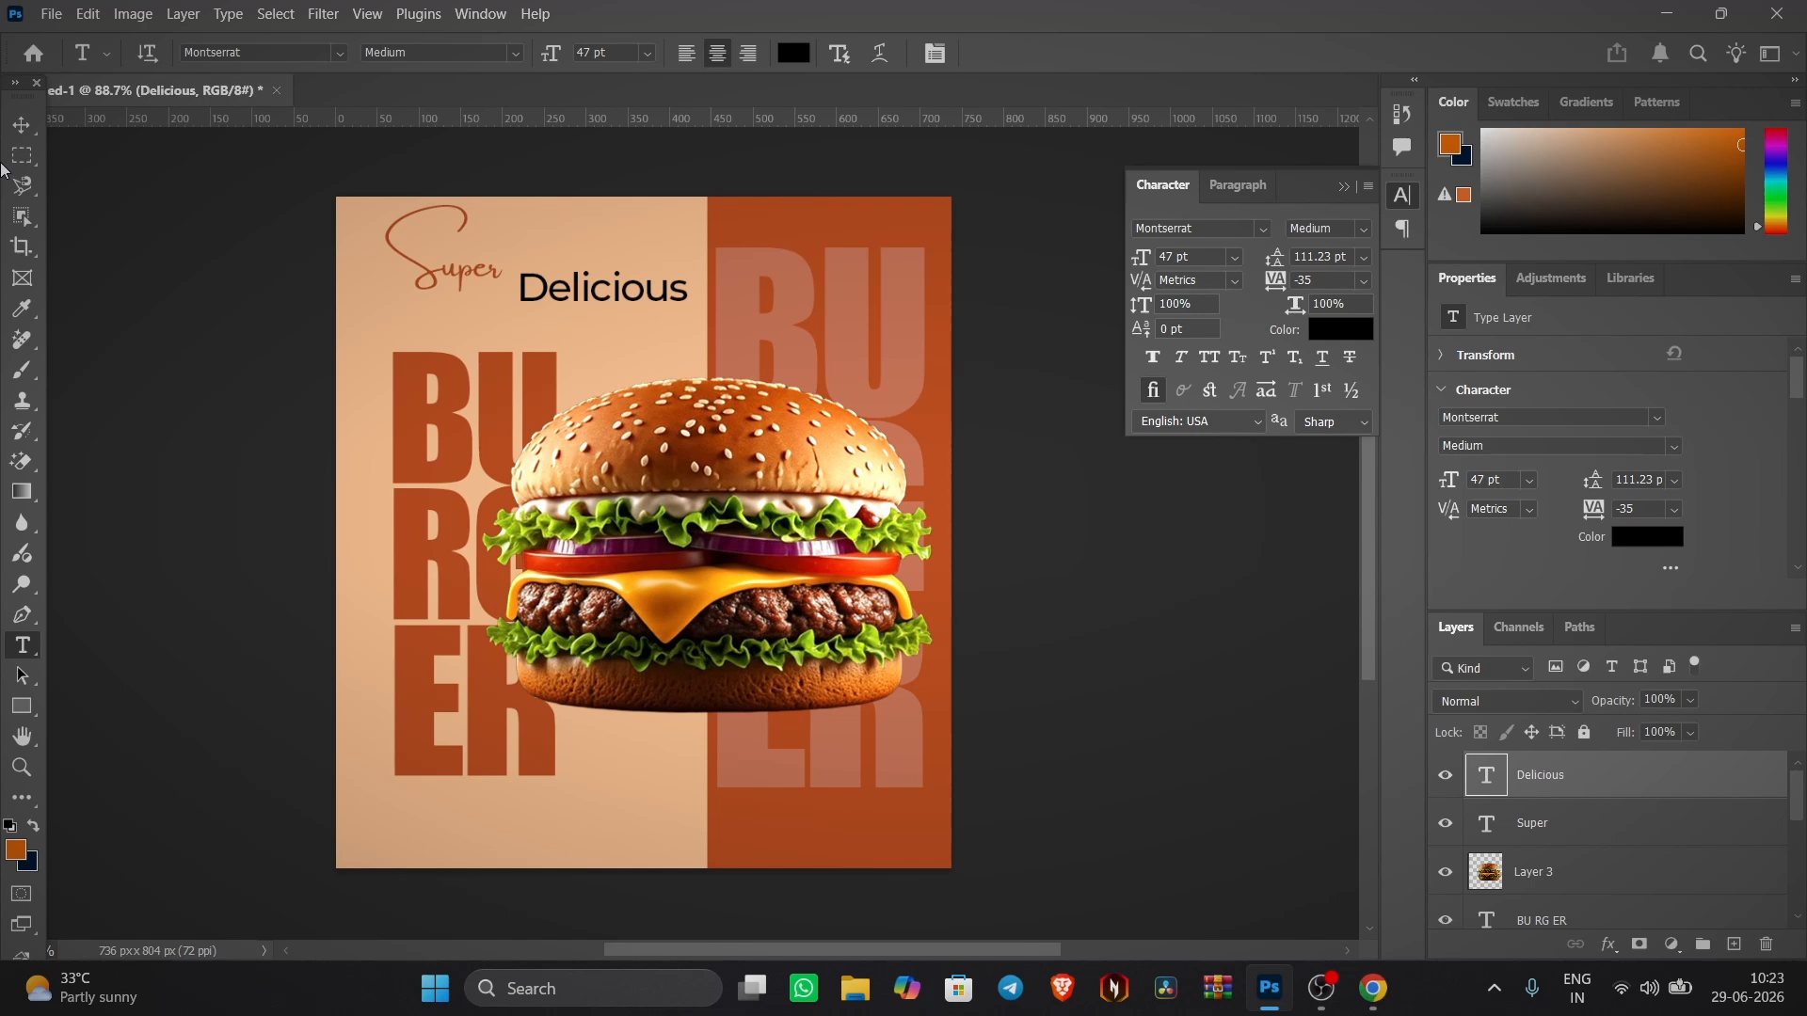
# - Move the Delicious text closer to the Super heading, just below its last letters
pyautogui.press('v')
pyautogui.moveTo(642, 270); pyautogui.dragTo(573, 307)
pyautogui.click(645, 145)
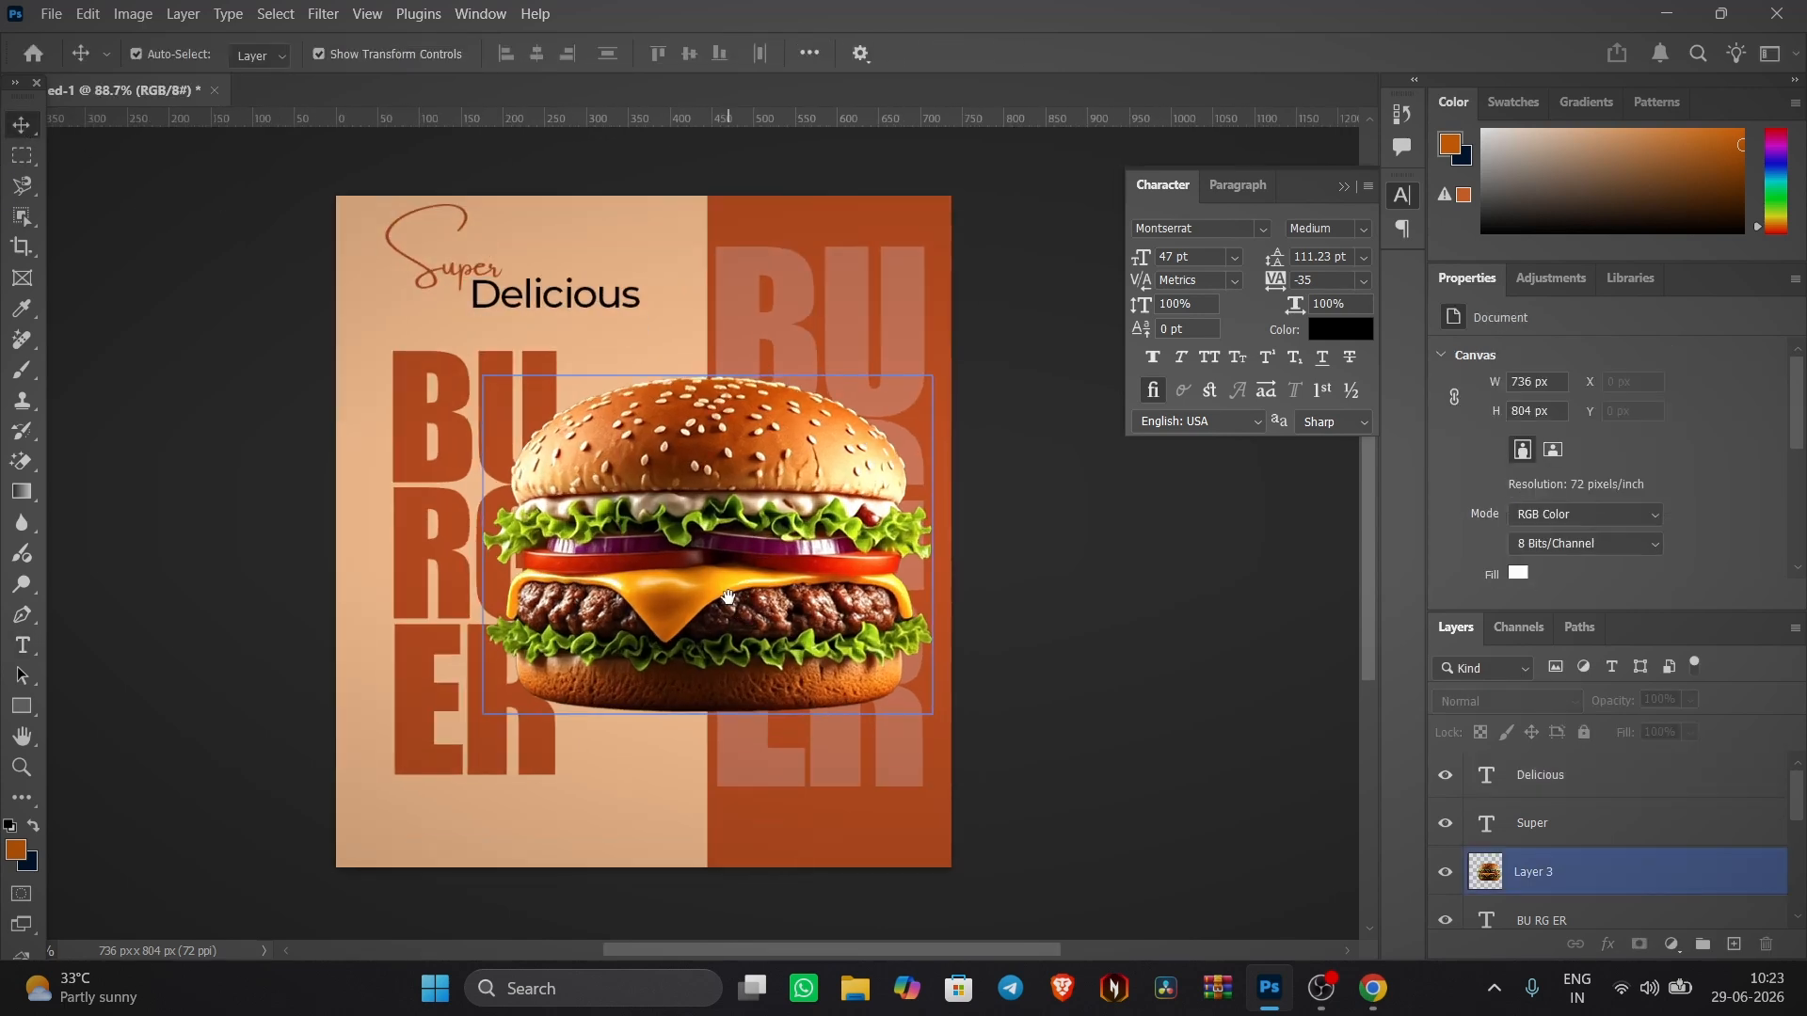
# - Create a new layer above the Delicious text, swap the foreground and background colours, and enlarge the soft brush to 650 px
pyautogui.moveTo(729, 598); pyautogui.dragTo(758, 566)
pyautogui.click(1336, 816)
pyautogui.click(659, 423)
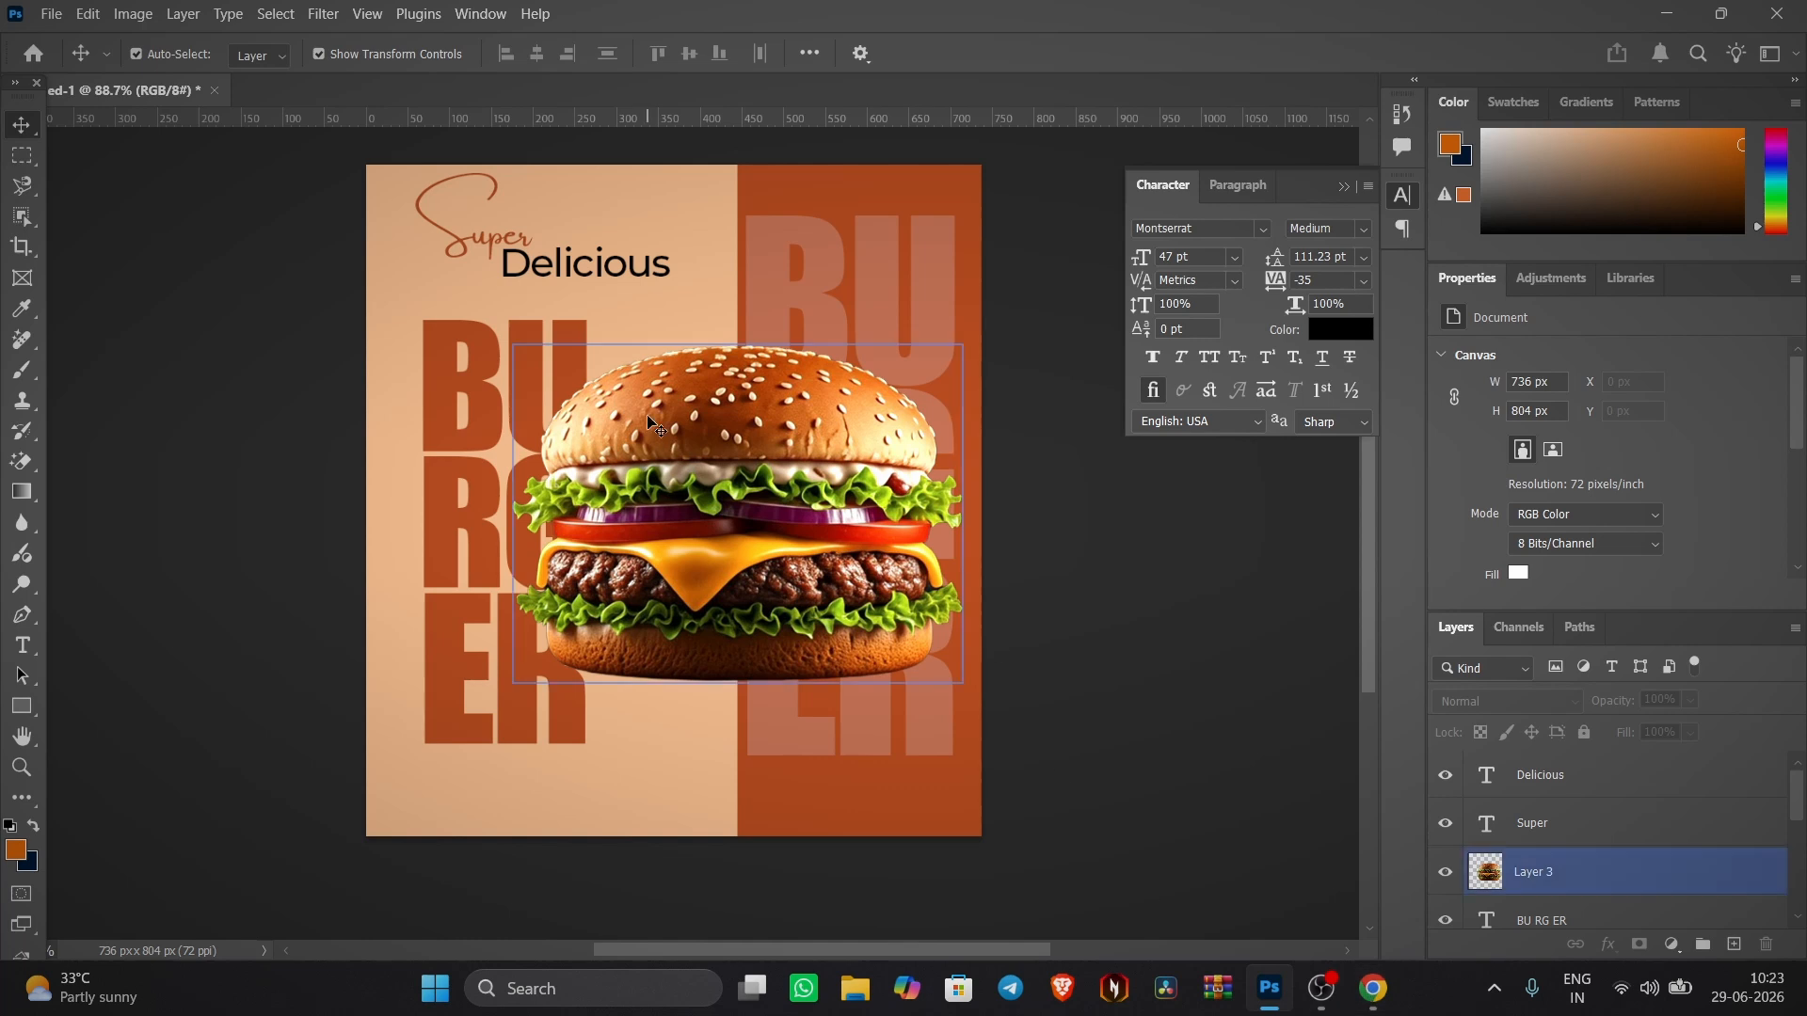
pyautogui.scroll(2, 648, 414)
pyautogui.moveTo(649, 410); pyautogui.dragTo(605, 434)
pyautogui.click(1138, 638)
pyautogui.press('b')
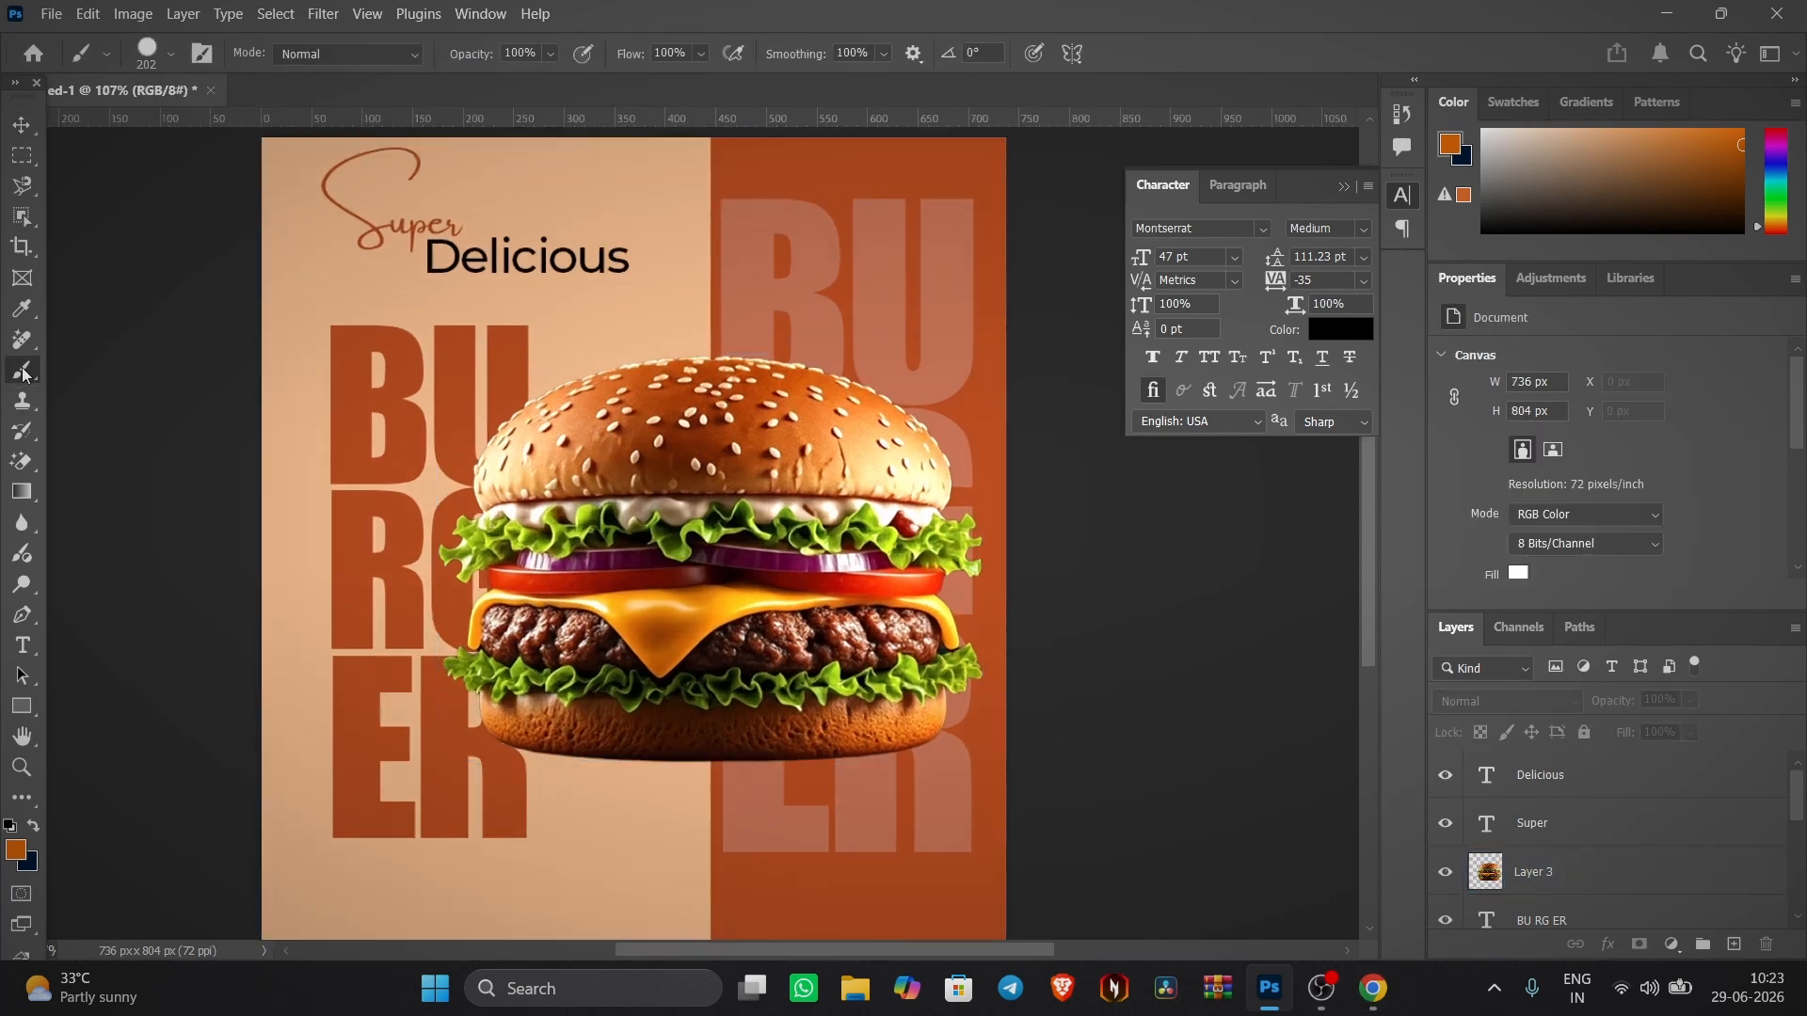
pyautogui.click(1735, 944)
pyautogui.moveTo(614, 727)
pyautogui.mouseDown()
pyautogui.moveTo(669, 763)
pyautogui.moveTo(634, 629)
pyautogui.mouseUp()
pyautogui.press('x')
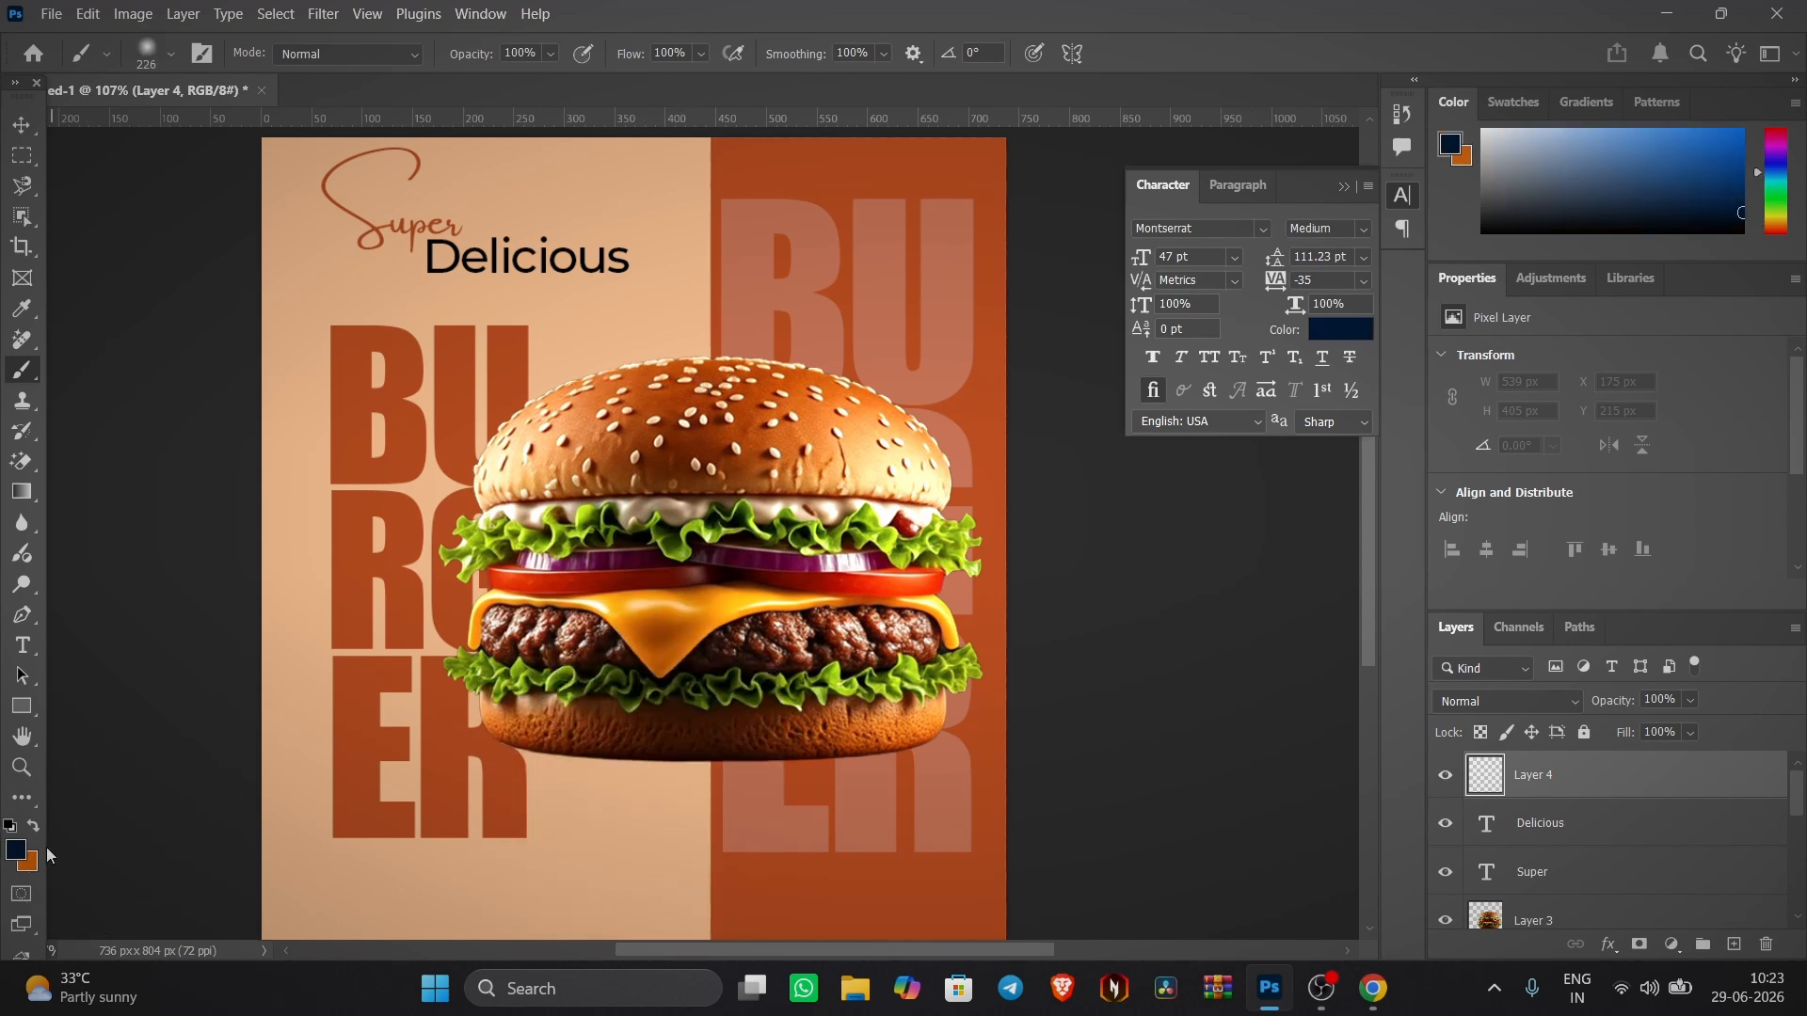
pyautogui.moveTo(679, 800); pyautogui.dragTo(953, 831)
# - Try a soft dark navy brush dab on the new layer below the burger
pyautogui.scroll(-7, 779, 740)
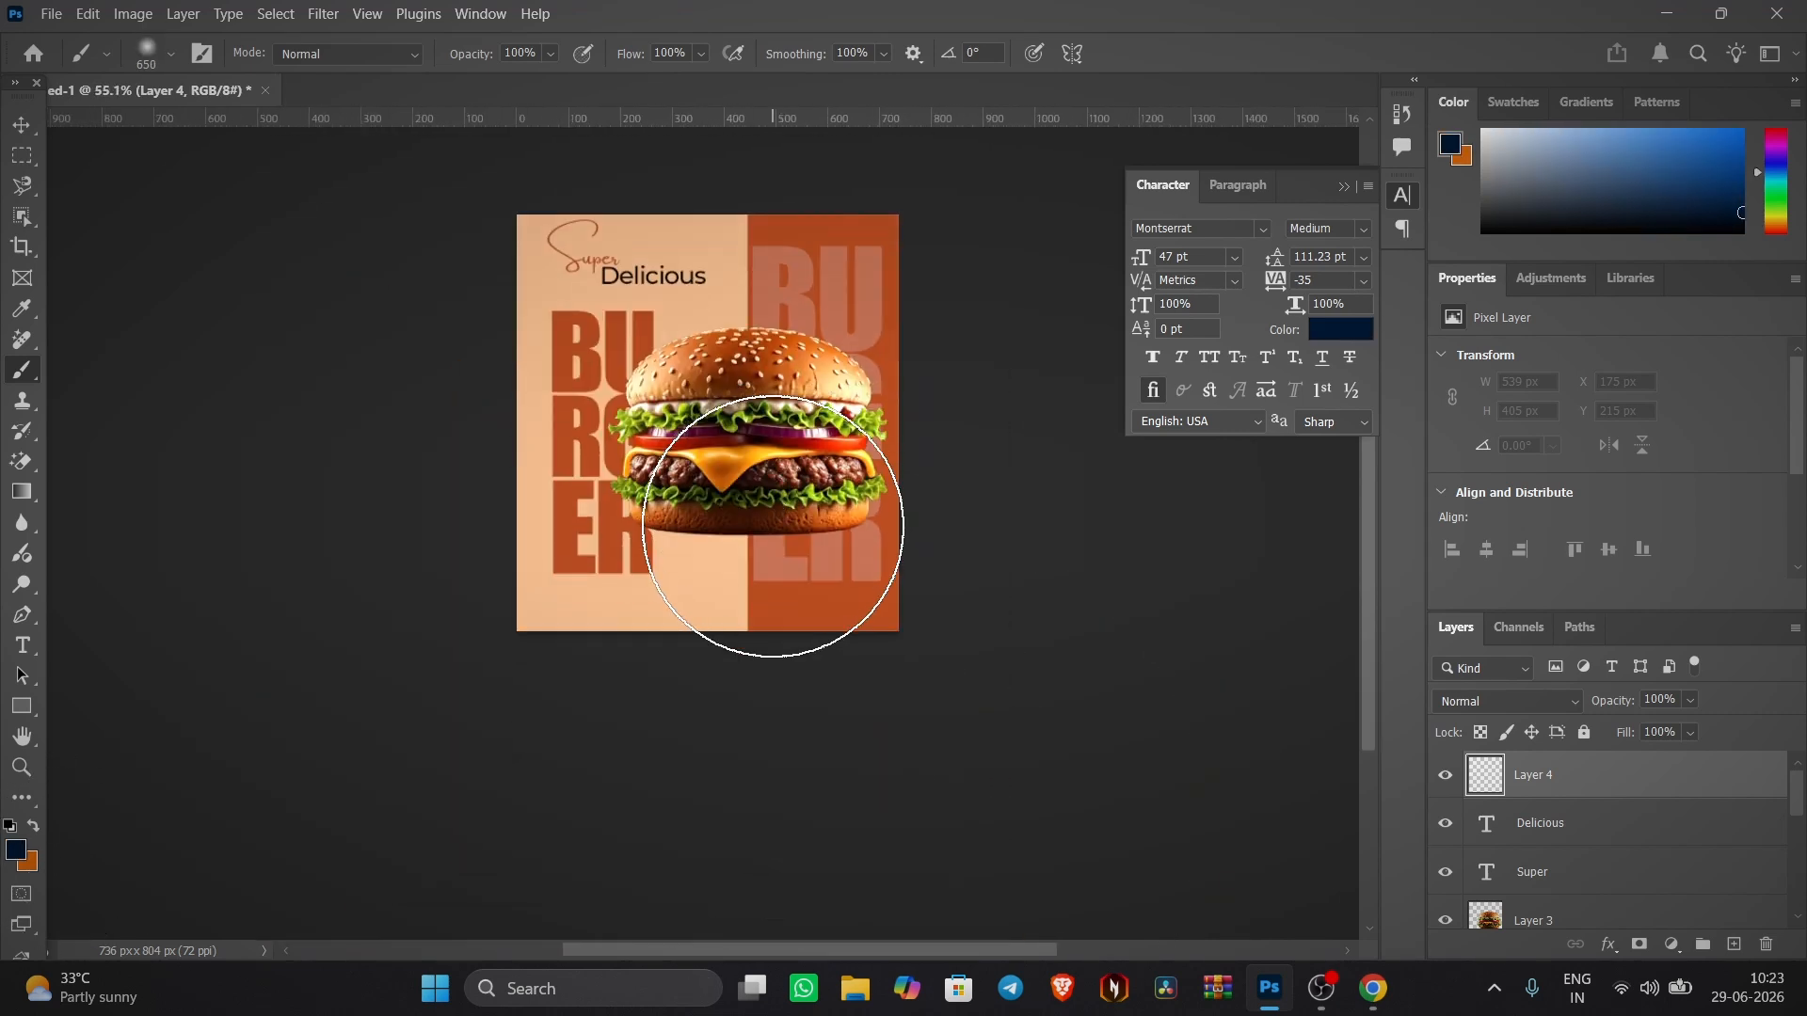
pyautogui.scroll(1, 781, 532)
pyautogui.click(731, 561)
pyautogui.hotkey('ctrl', 'z')
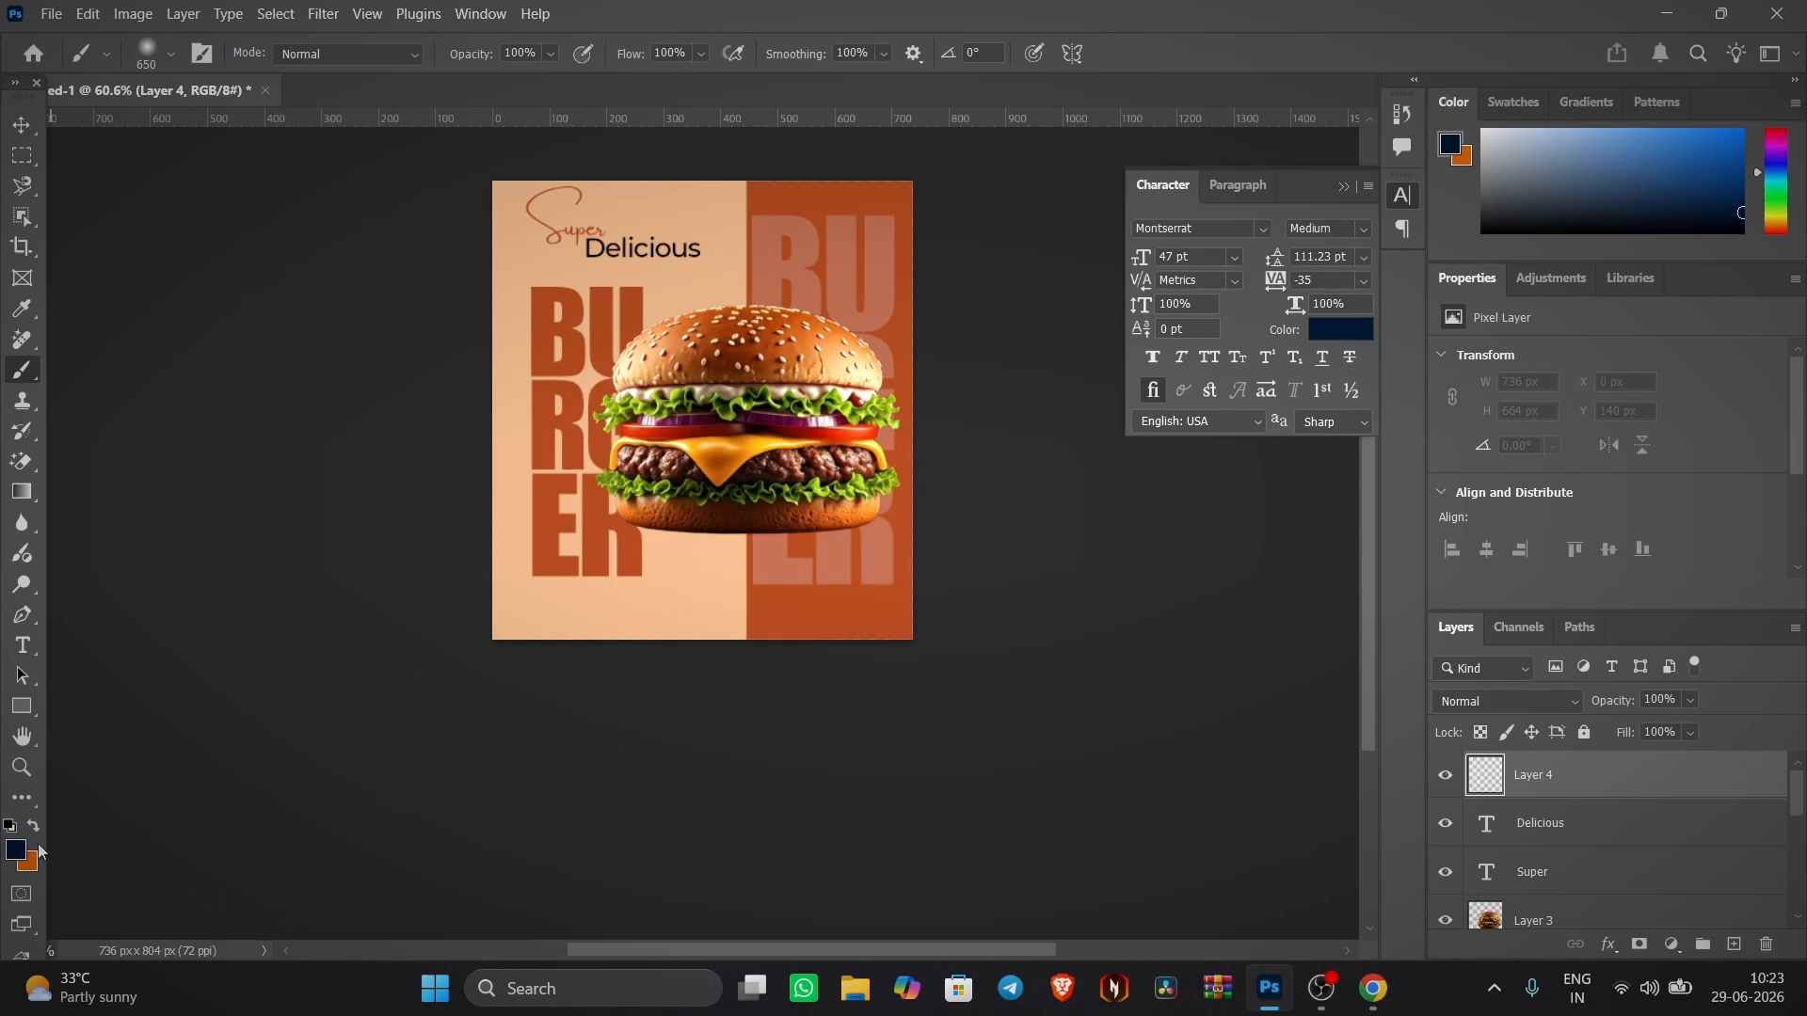
# - Set the foreground colour to black and paint one soft 650 px dab below the burger on the new layer
pyautogui.click(16, 850)
pyautogui.moveTo(1282, 506); pyautogui.dragTo(1147, 563)
pyautogui.click(1708, 236)
pyautogui.click(732, 588)
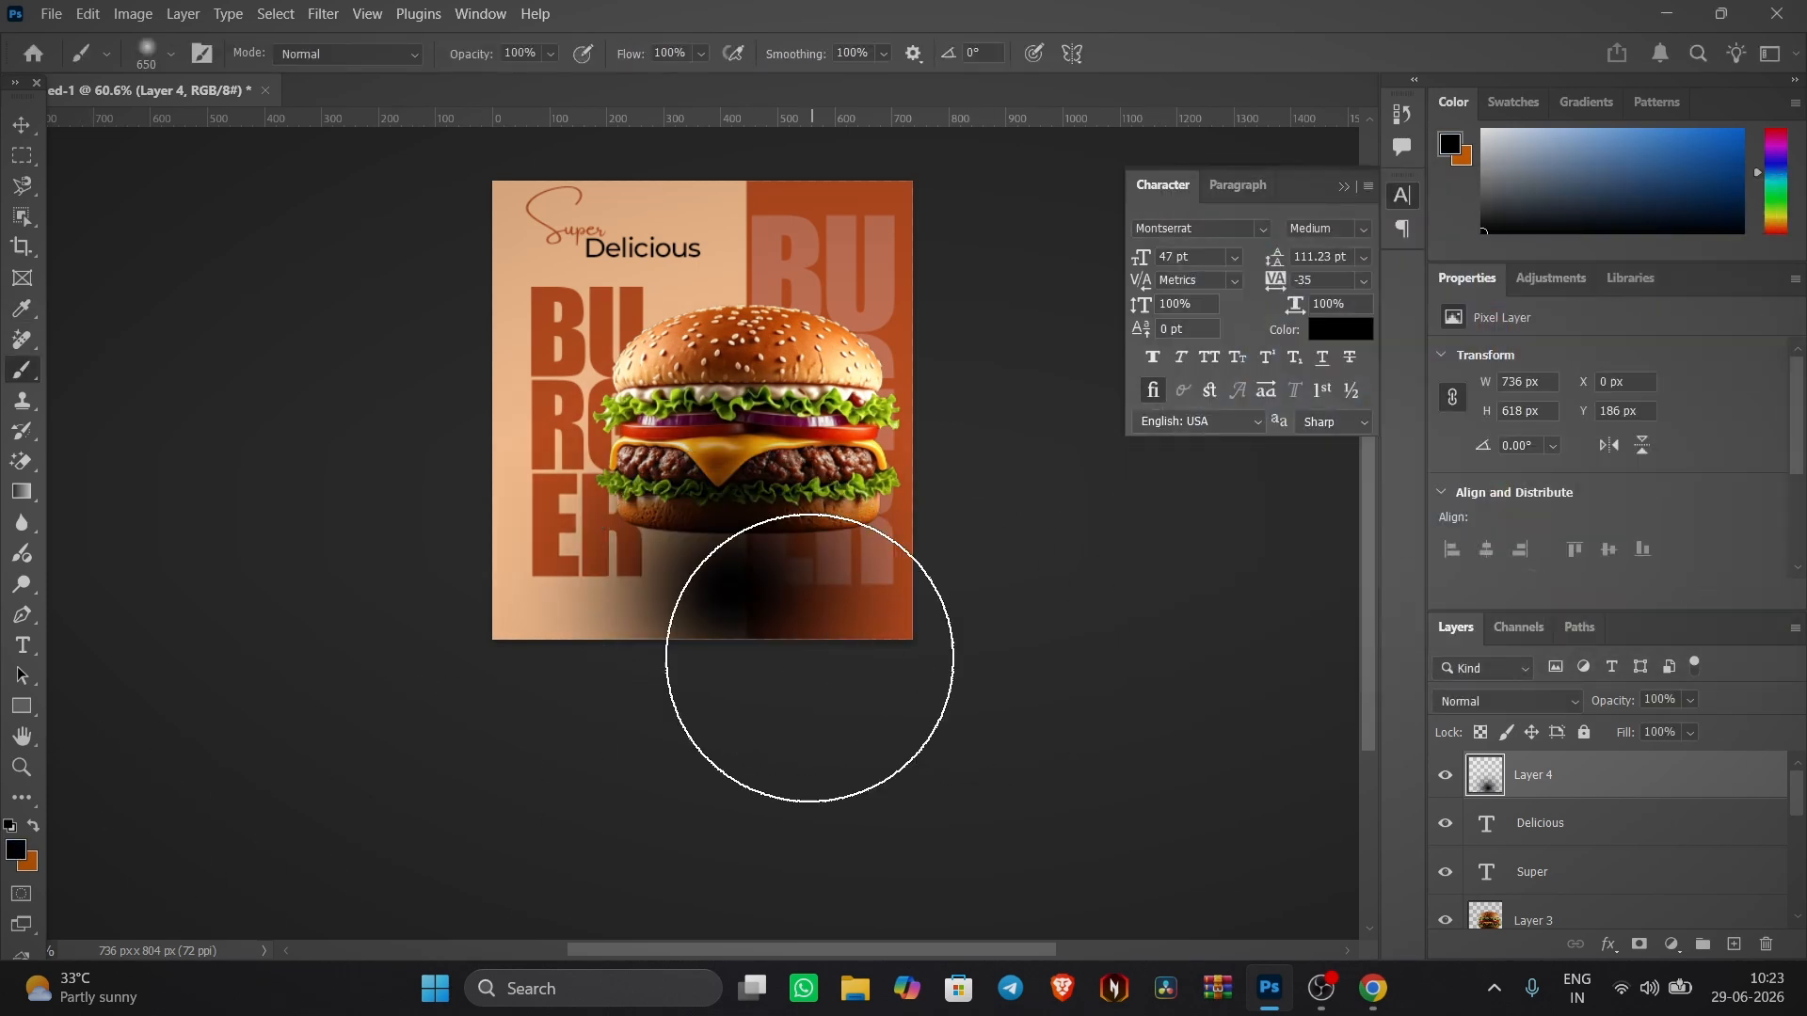
# - Squash the black dab vertically to about 96 px high, forming a flat shadow just under the bottom bun
pyautogui.press('v')
pyautogui.hotkey('ctrl', 't')
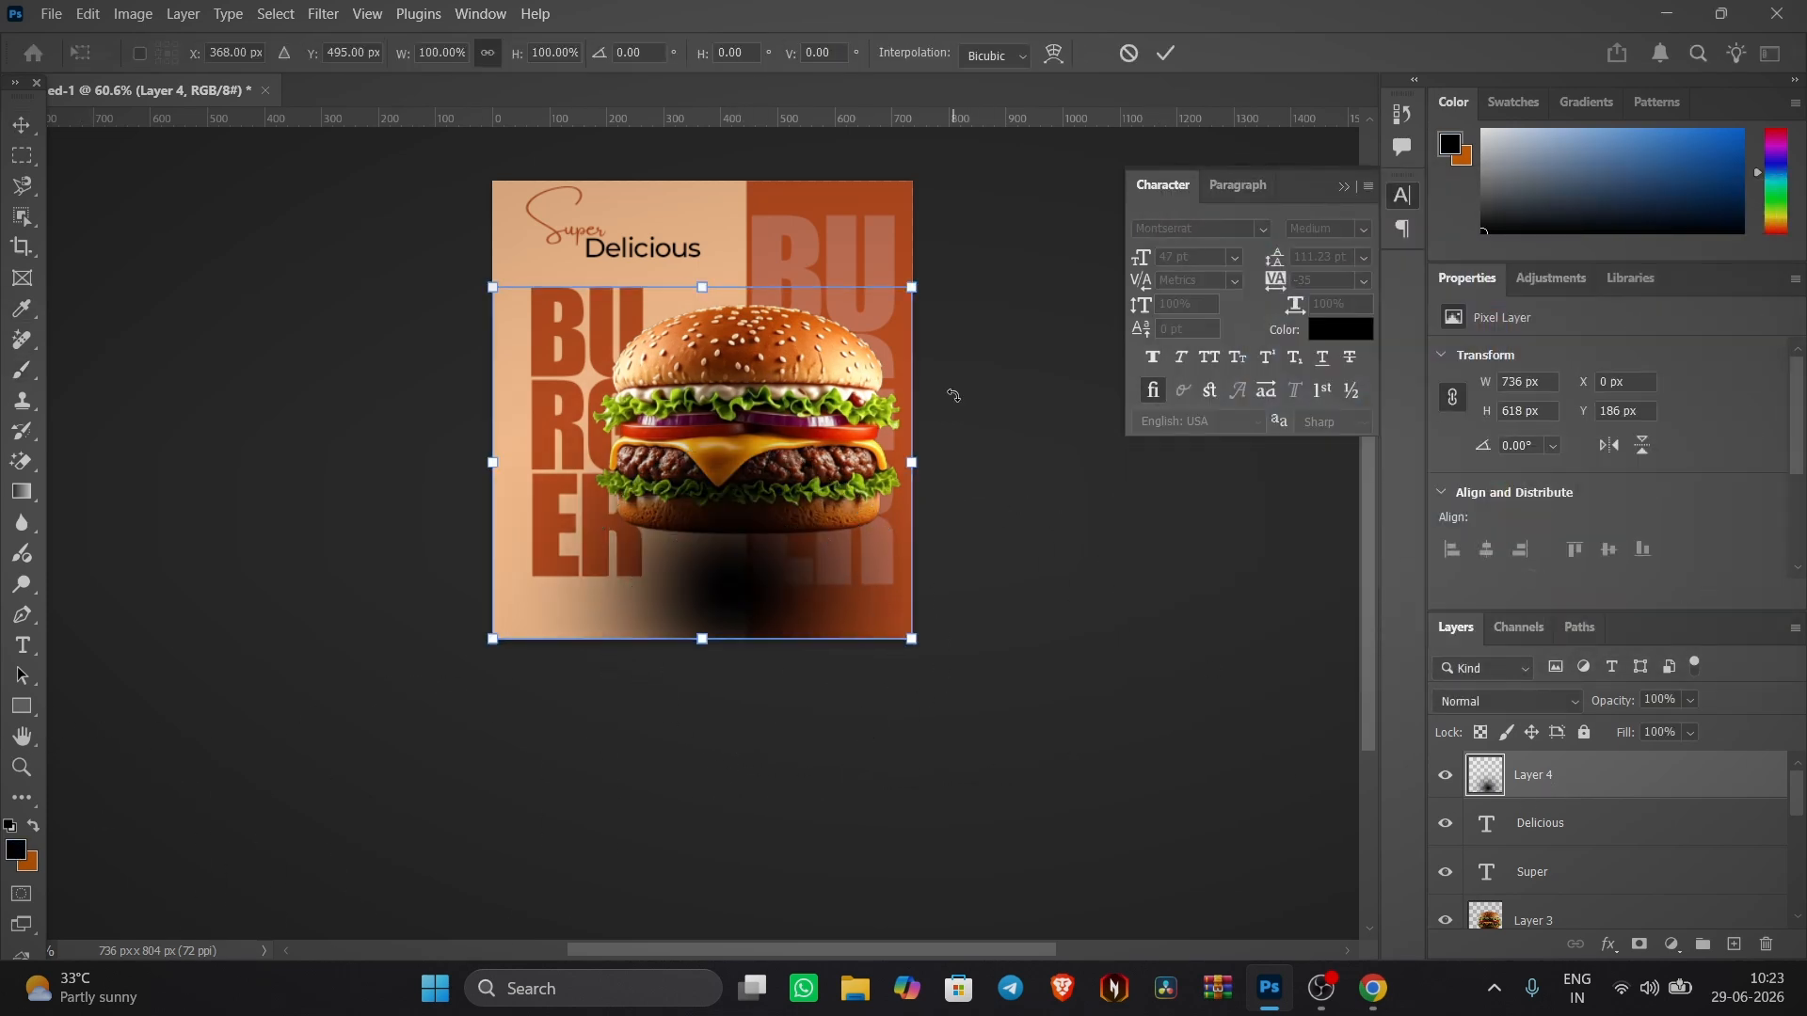
pyautogui.moveTo(709, 285); pyautogui.dragTo(778, 550)
pyautogui.scroll(9, 766, 549)
pyautogui.click(1167, 54)
pyautogui.click(1319, 735)
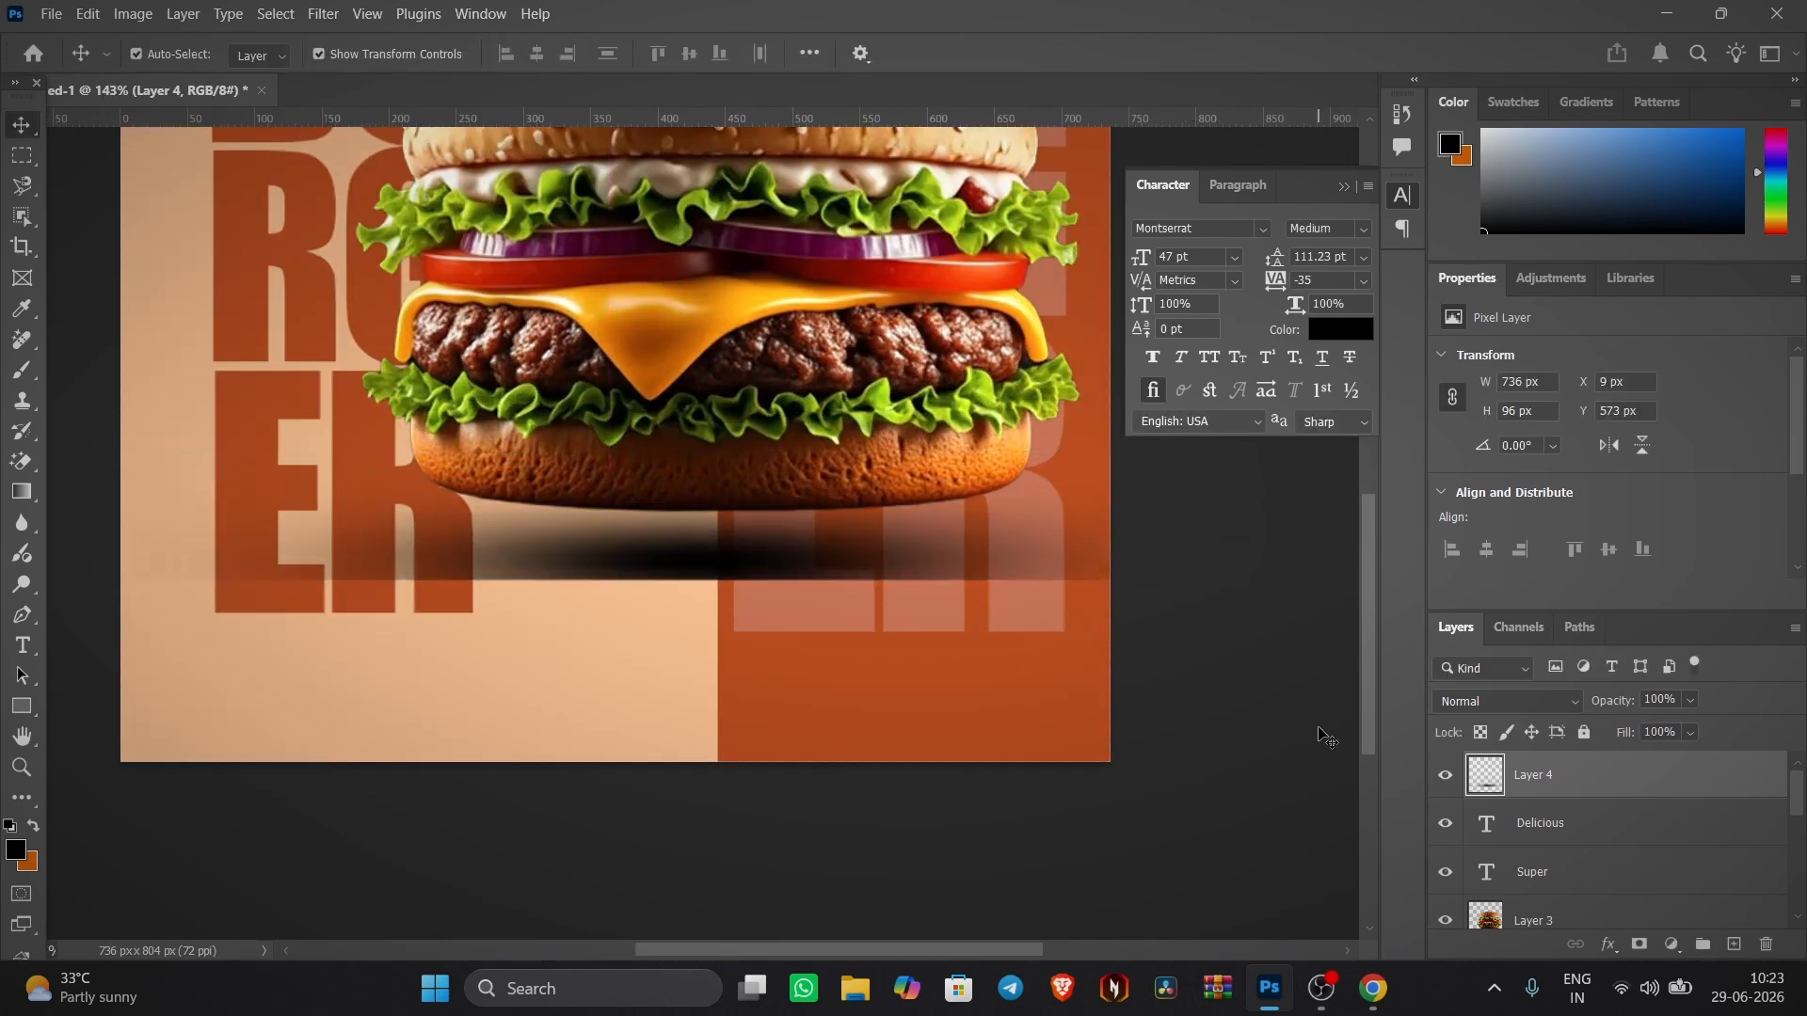
# - Delete the flattened black shadow layer beneath the burger
pyautogui.click(798, 565)
pyautogui.press('Delete')
pyautogui.scroll(-10, 761, 565)
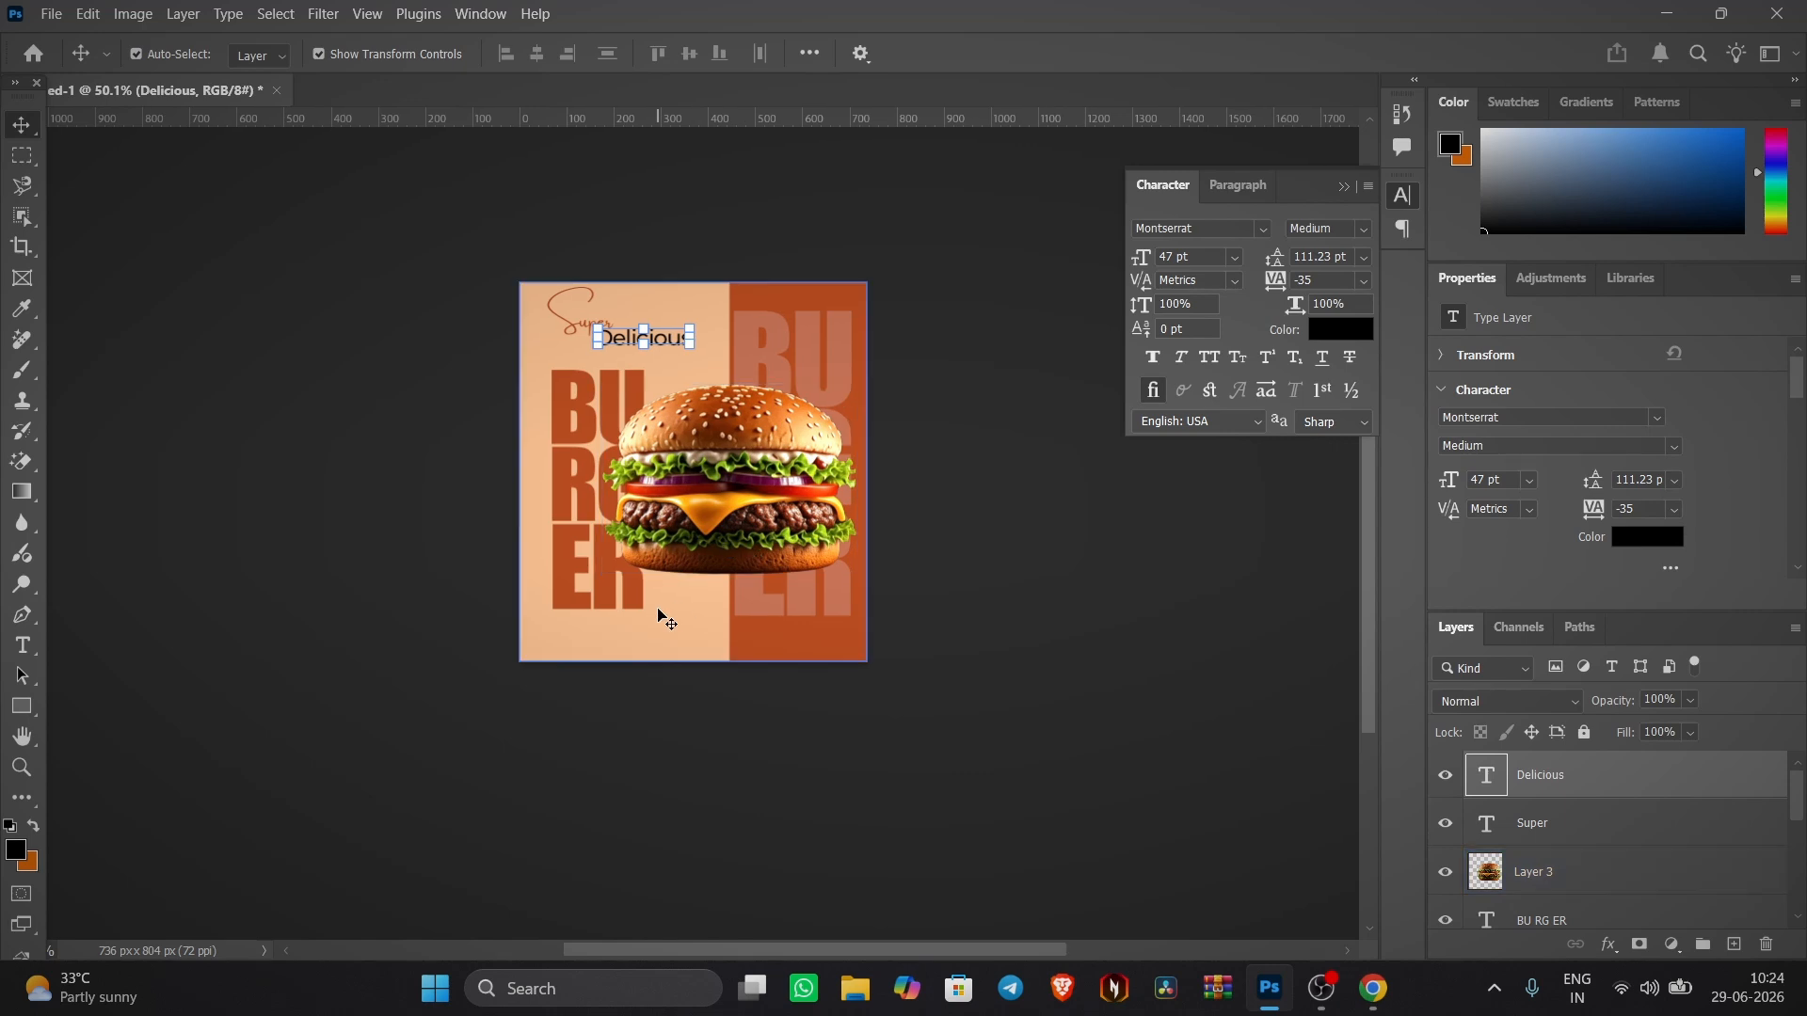
# - Create a new top layer and paint one soft black dab, about 621 px wide, over the burger's centre
pyautogui.press('b')
pyautogui.click(1732, 944)
pyautogui.keyDown('alt'); pyautogui.rightClick(737, 460); pyautogui.keyUp('alt')
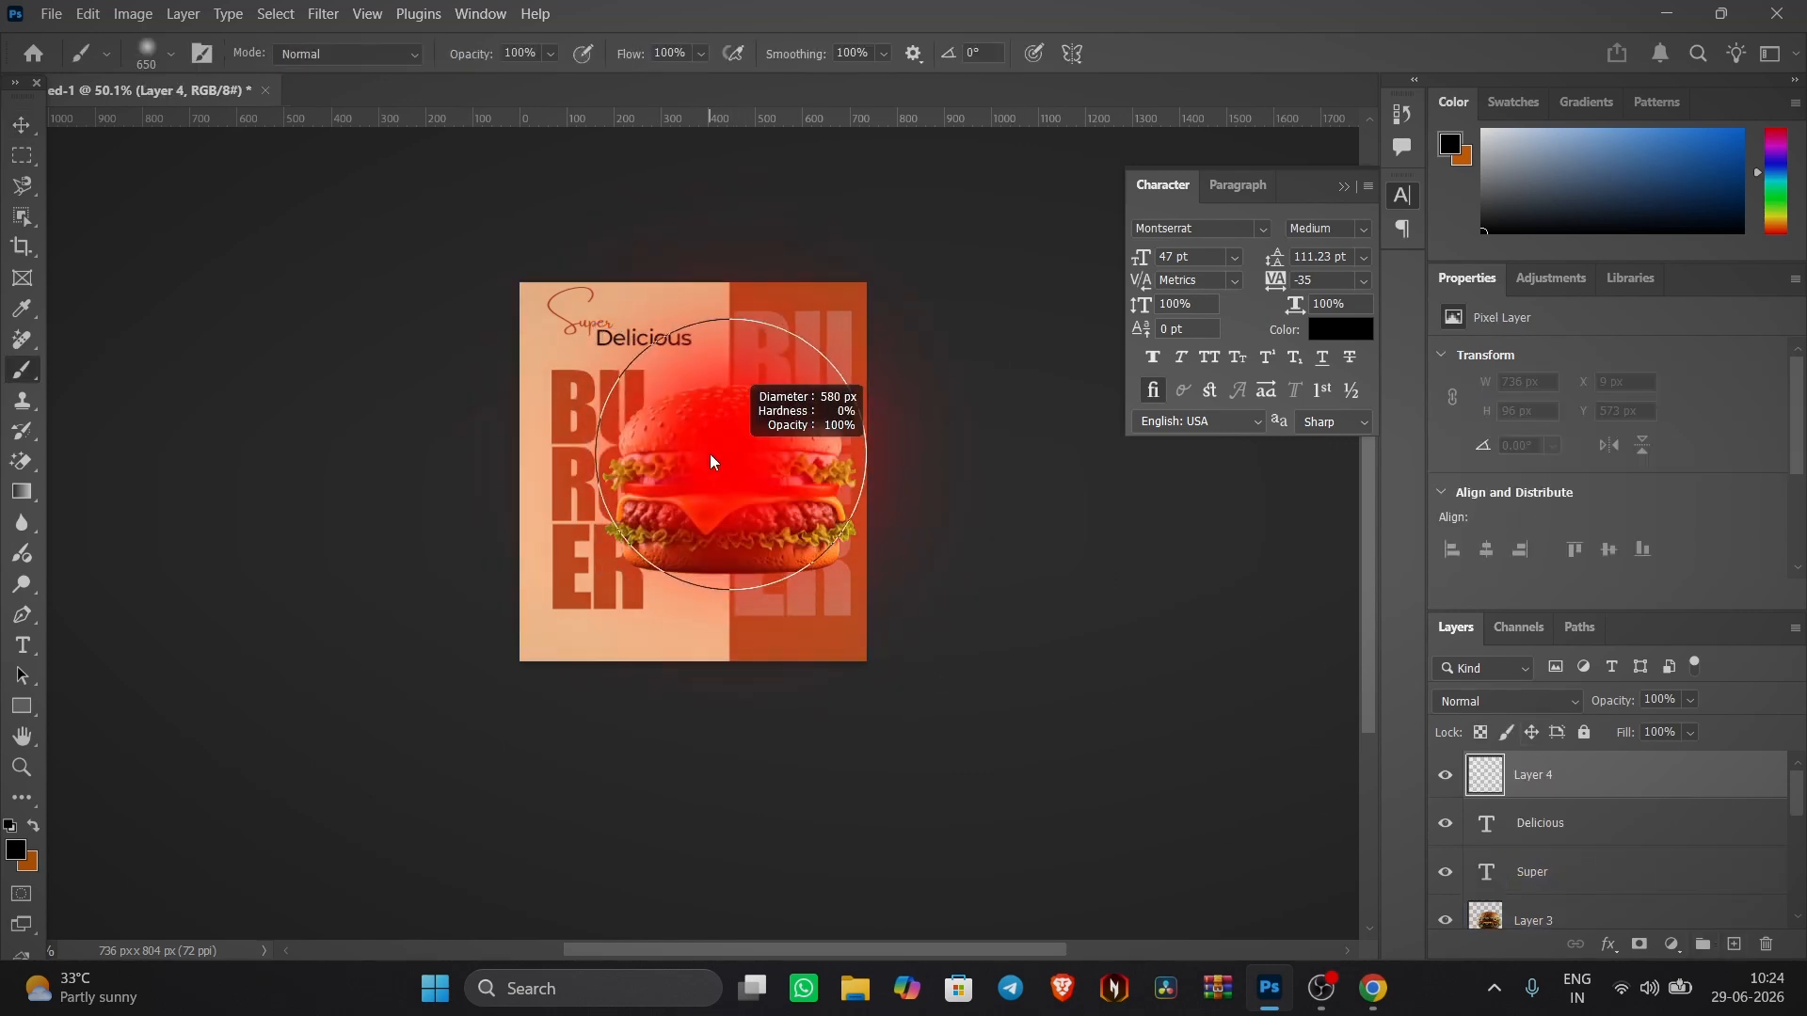
pyautogui.click(721, 455)
# - Transform the black dab into a wide flat shadow, about 1196 by 120 px, directly under the bottom bun
pyautogui.hotkey('ctrl', 't')
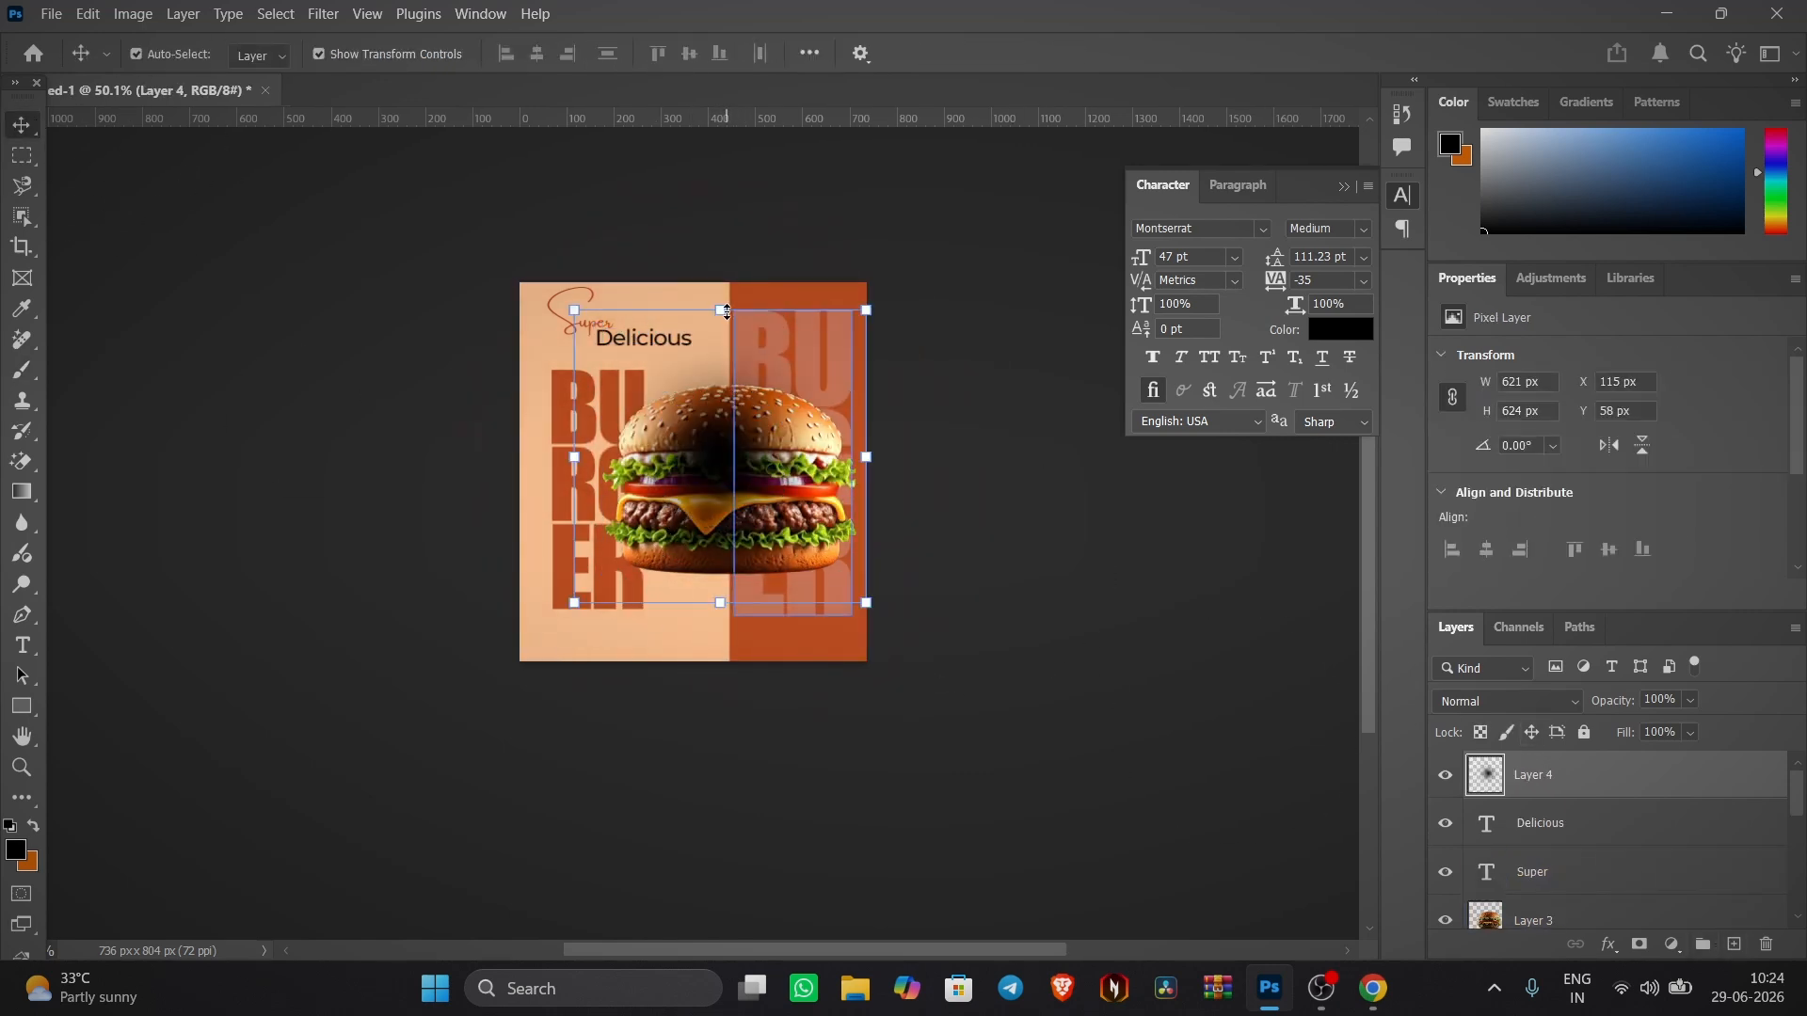
pyautogui.moveTo(720, 308)
pyautogui.mouseDown()
pyautogui.moveTo(741, 566)
pyautogui.moveTo(719, 644)
pyautogui.moveTo(721, 624)
pyautogui.mouseUp()
pyautogui.scroll(10, 750, 580)
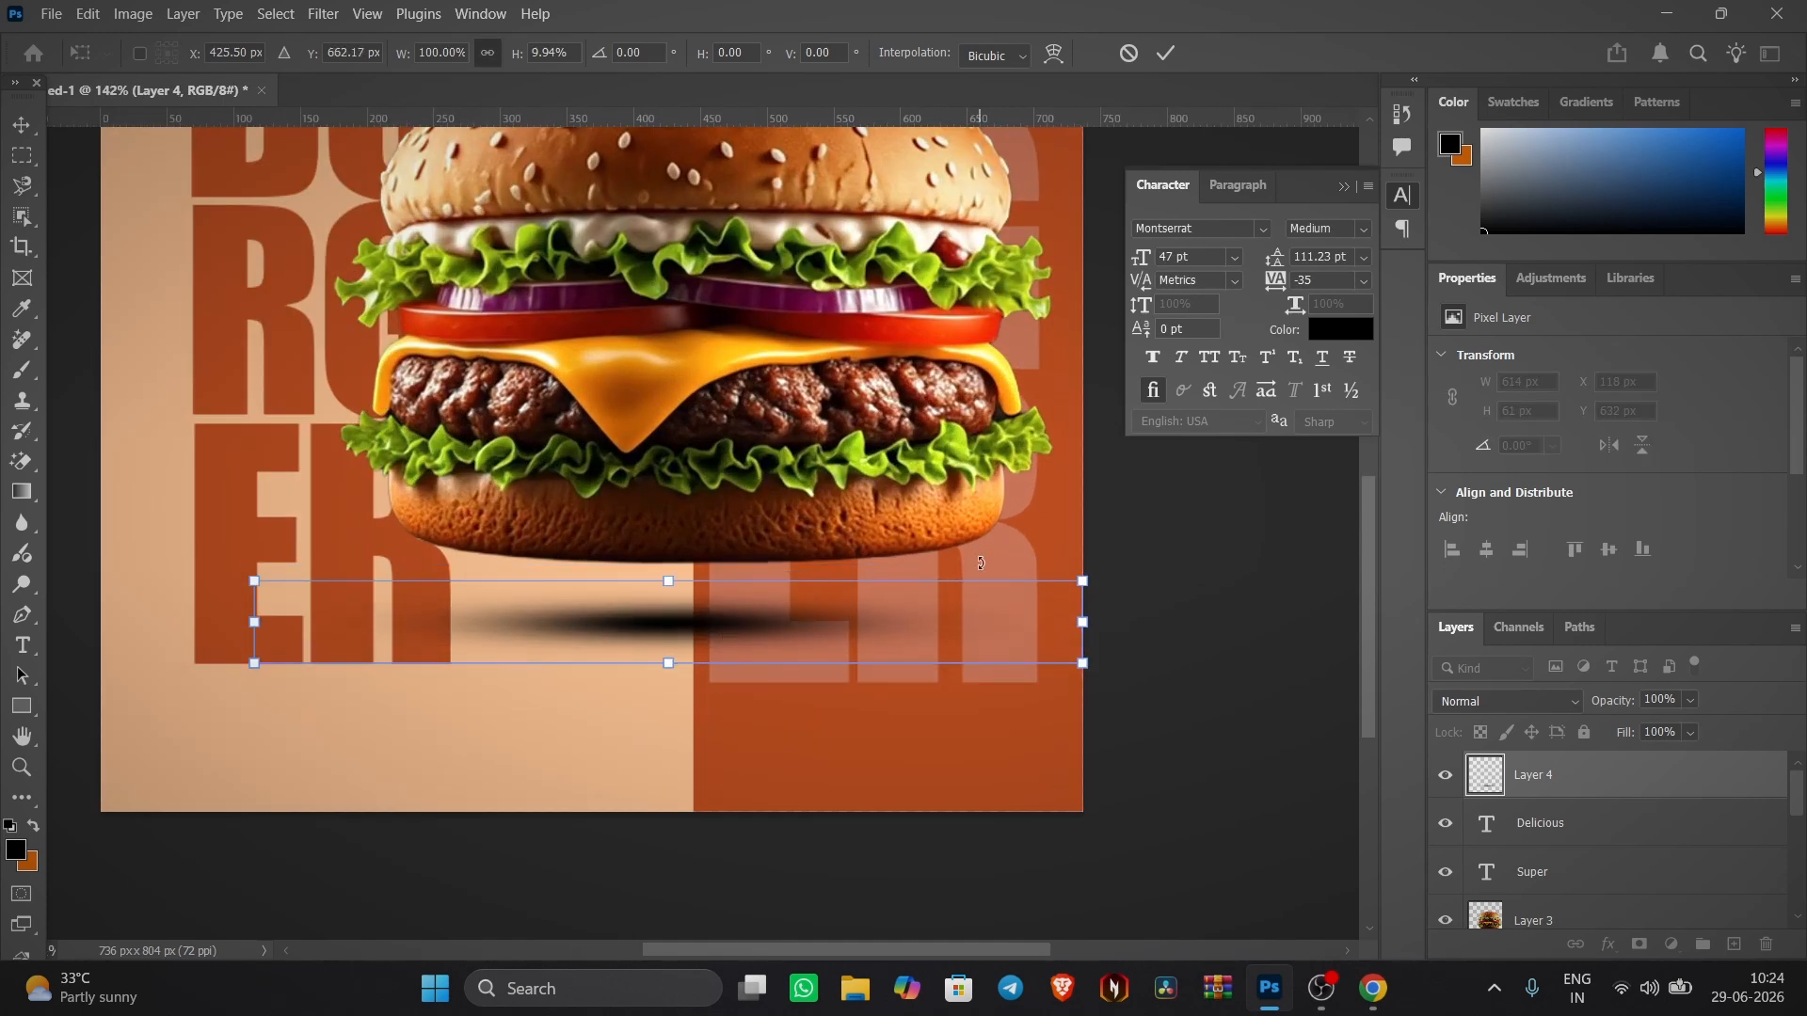
pyautogui.moveTo(1083, 581); pyautogui.dragTo(1246, 565)
pyautogui.moveTo(863, 620); pyautogui.dragTo(787, 618)
pyautogui.scroll(-10, 814, 628)
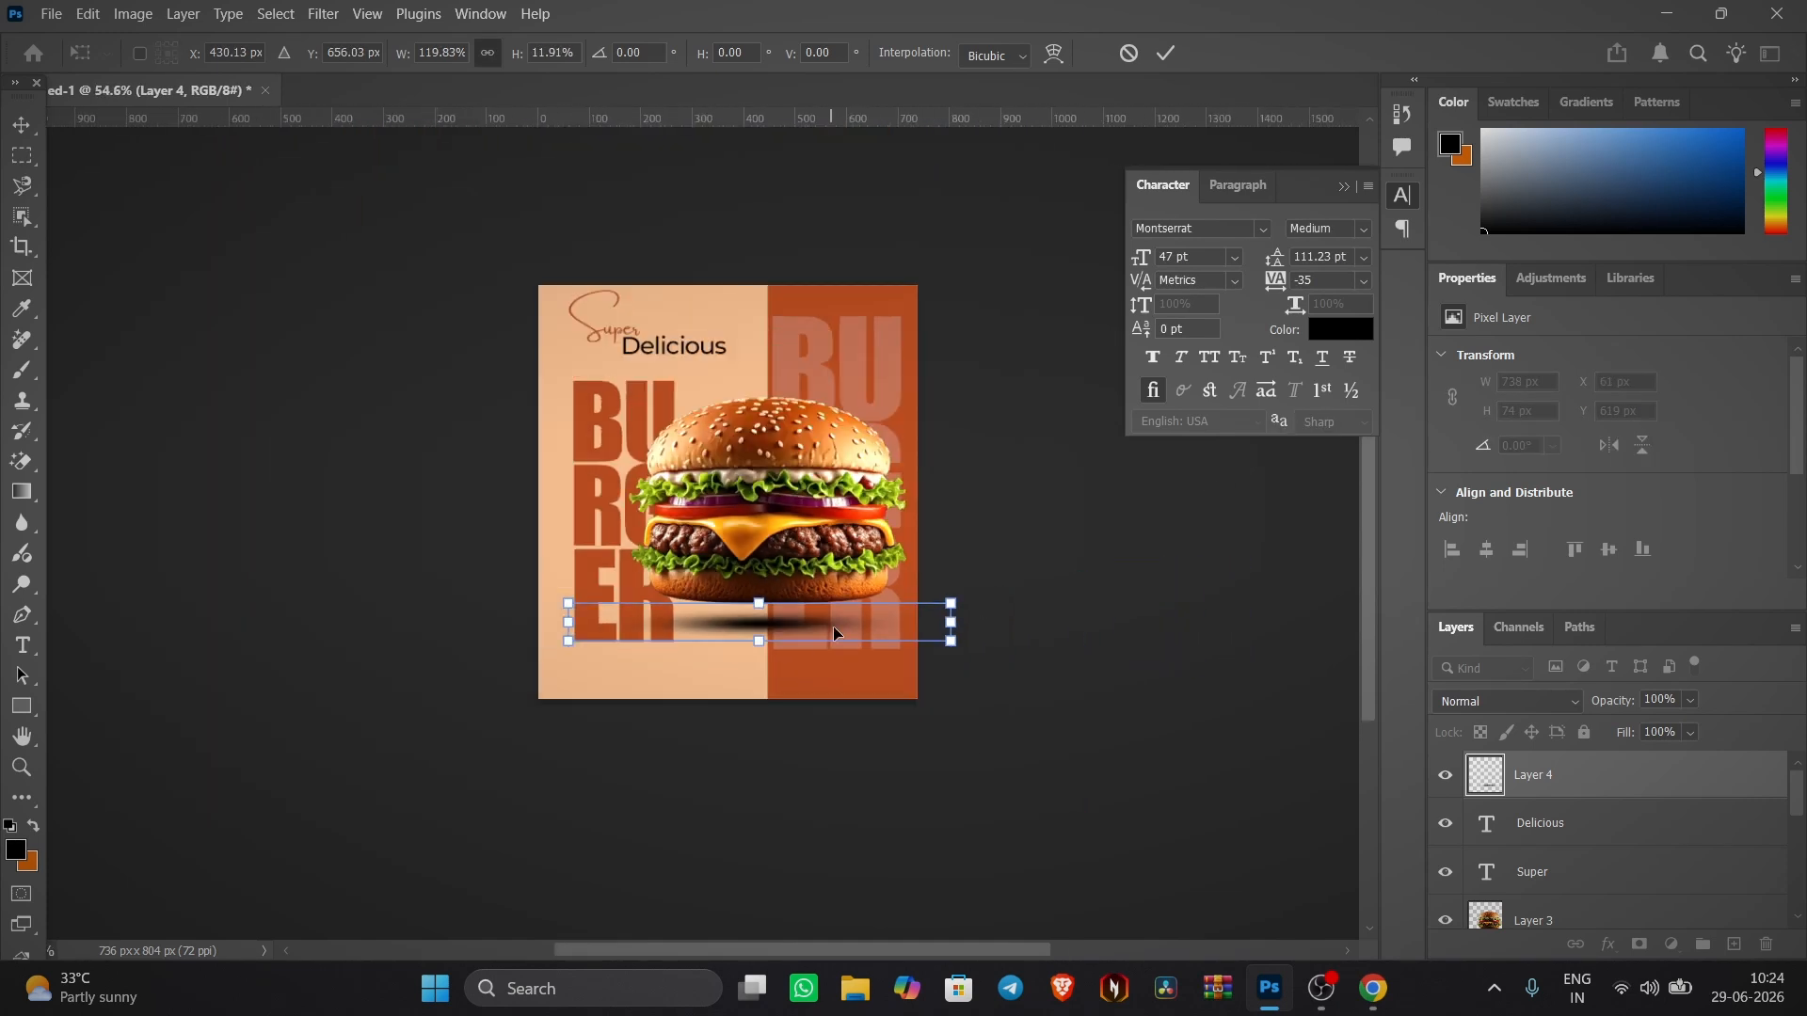
pyautogui.moveTo(951, 600); pyautogui.dragTo(1189, 578)
pyautogui.moveTo(880, 632); pyautogui.dragTo(779, 621)
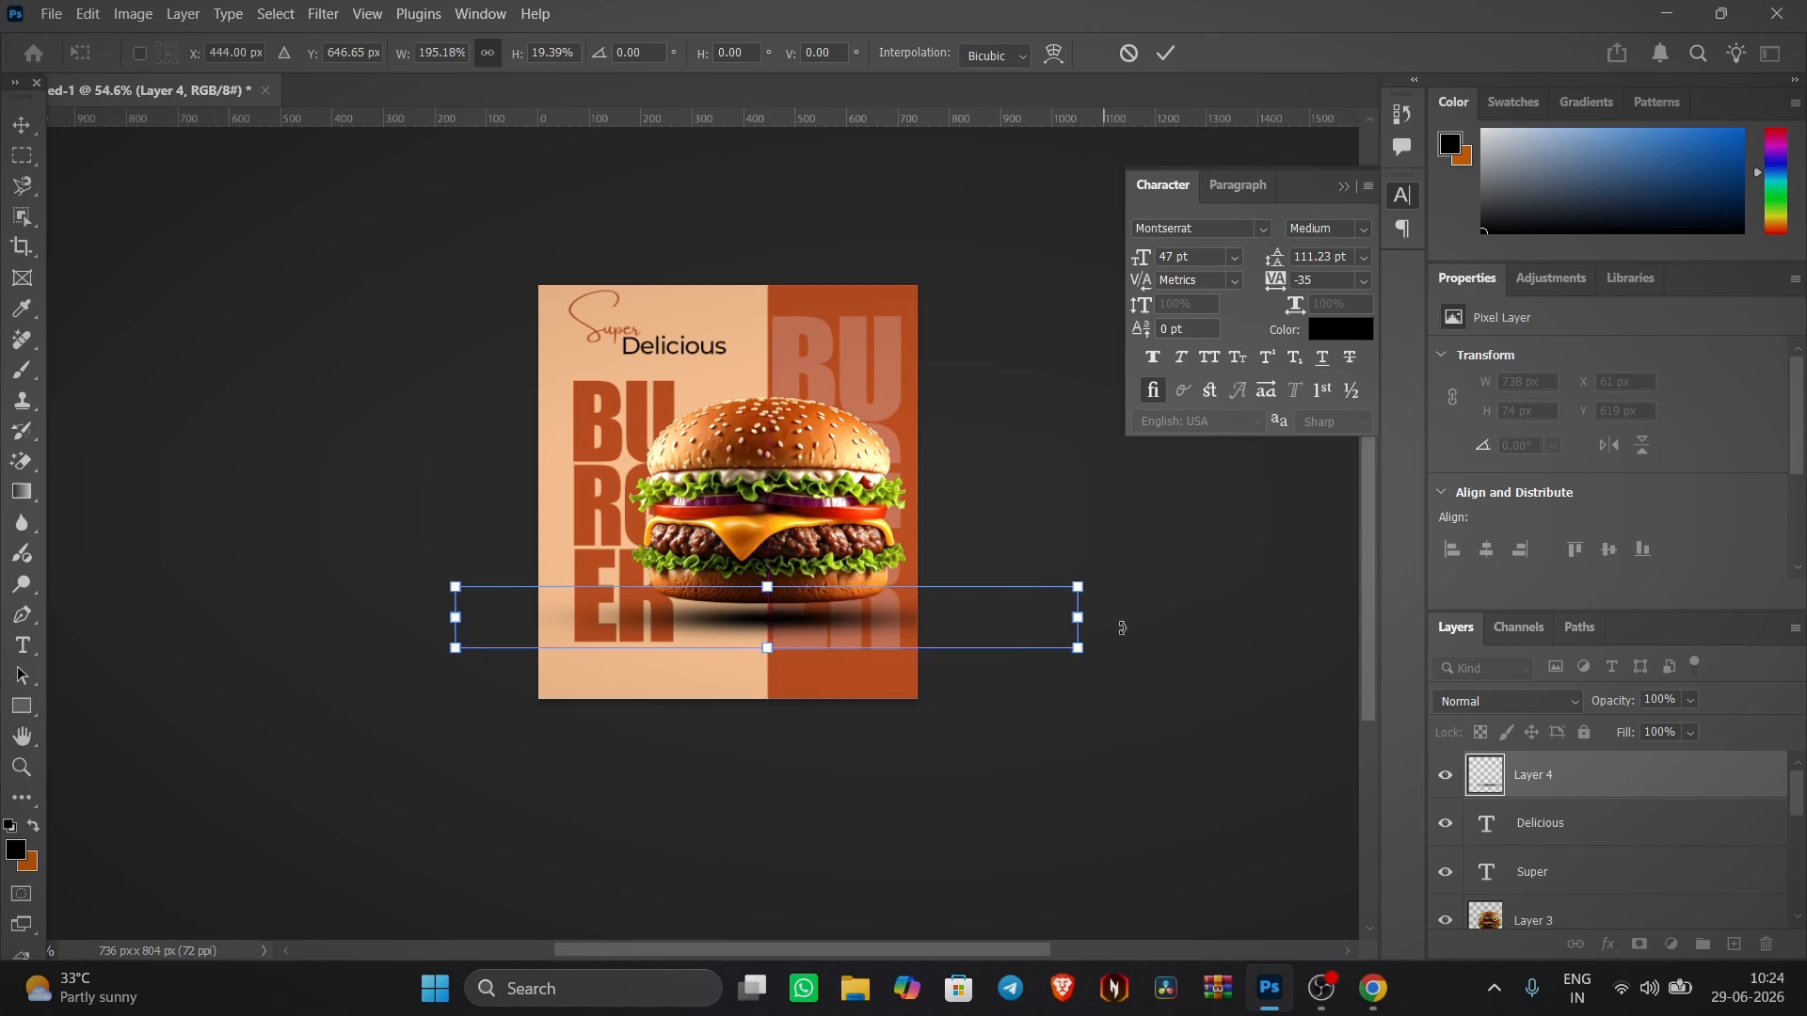
pyautogui.click(1166, 54)
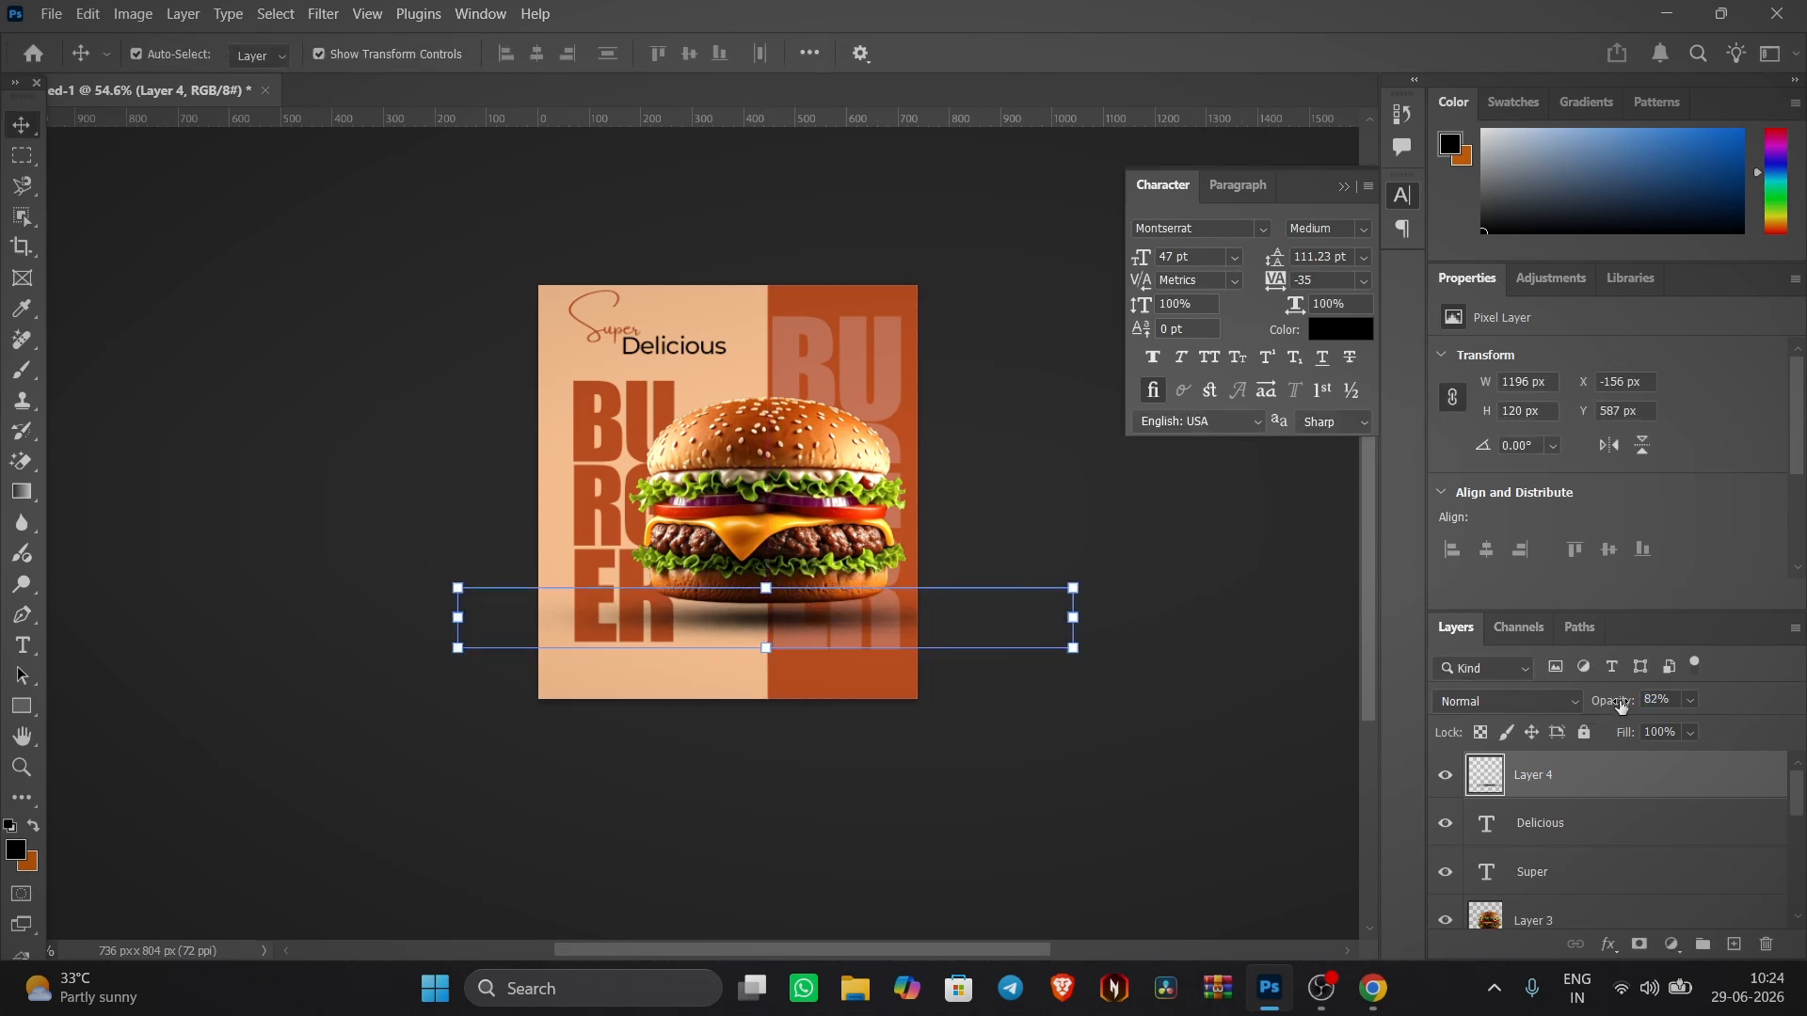
# - Lower the shadow layer's opacity to 75% and adjust its position just beneath the bottom bun
pyautogui.moveTo(808, 627); pyautogui.dragTo(849, 594)
pyautogui.click(1004, 528)
pyautogui.scroll(7, 786, 652)
pyautogui.click(992, 749)
pyautogui.scroll(-8, 883, 622)
pyautogui.click(1113, 583)
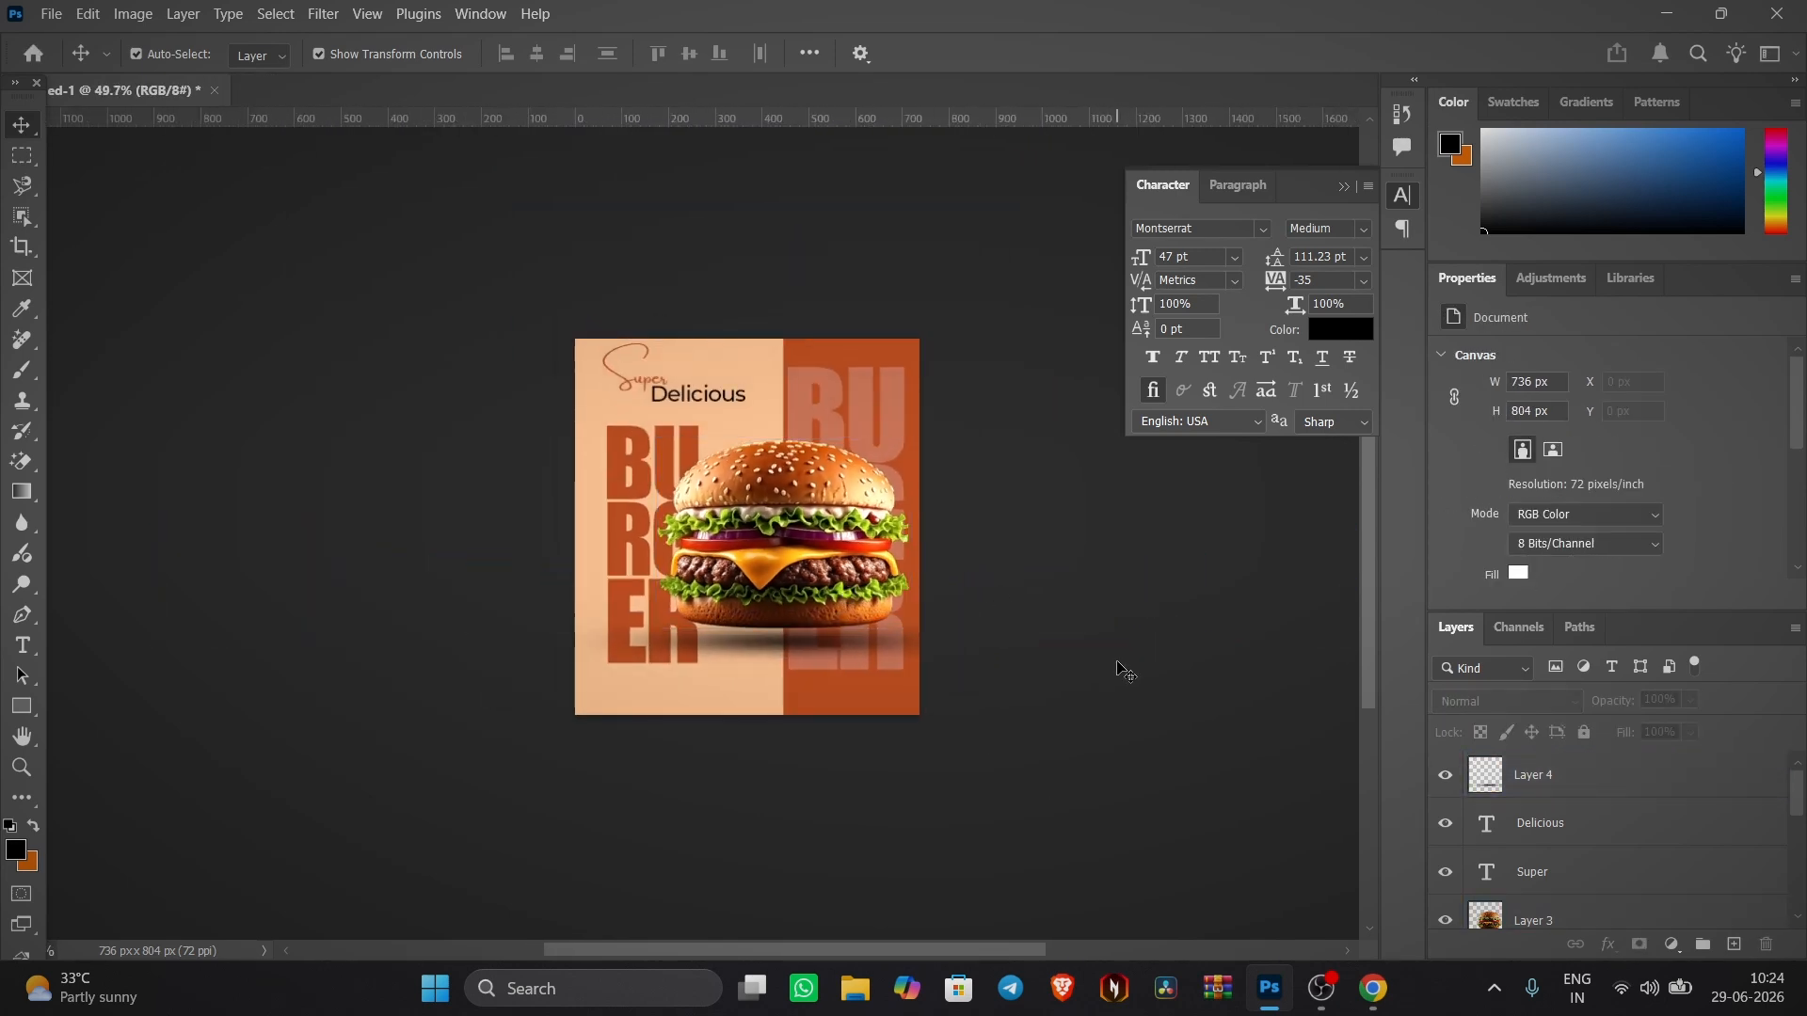
# - Switch to Pinterest in Chrome and search for "Aerrow png"
pyautogui.click(1375, 988)
pyautogui.click(769, 147)
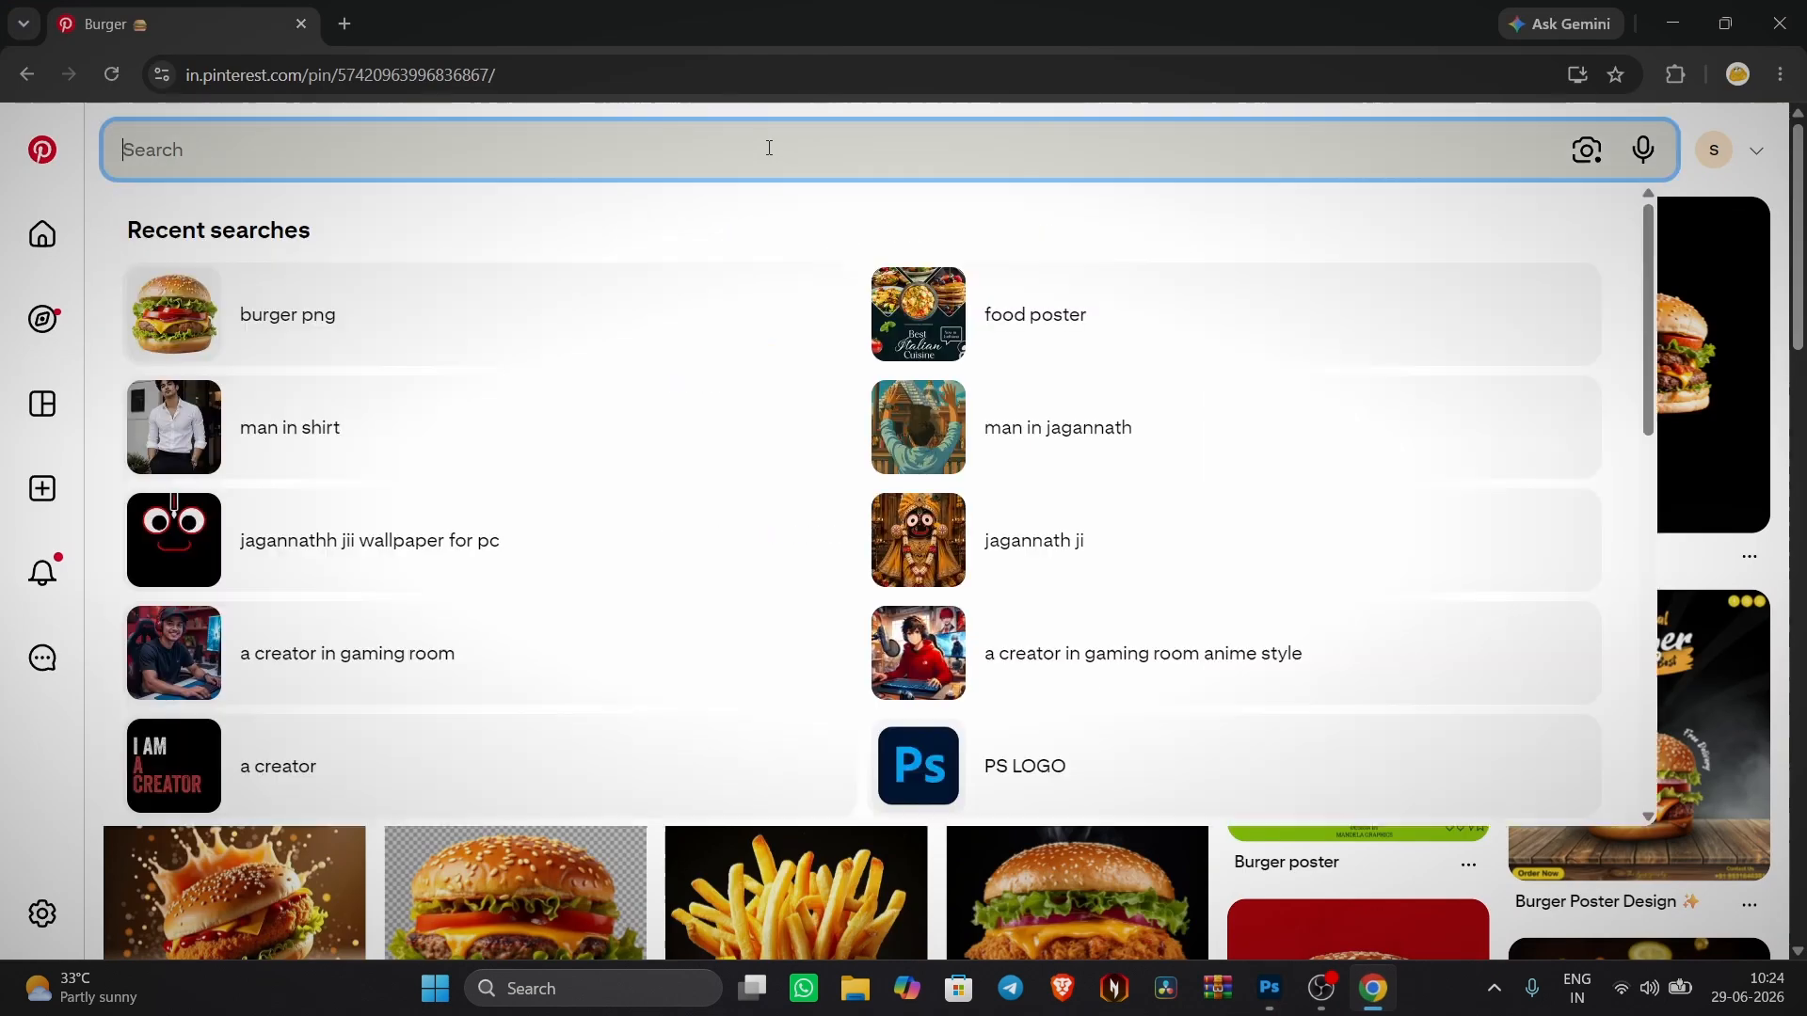
pyautogui.write('Aerrow pn')
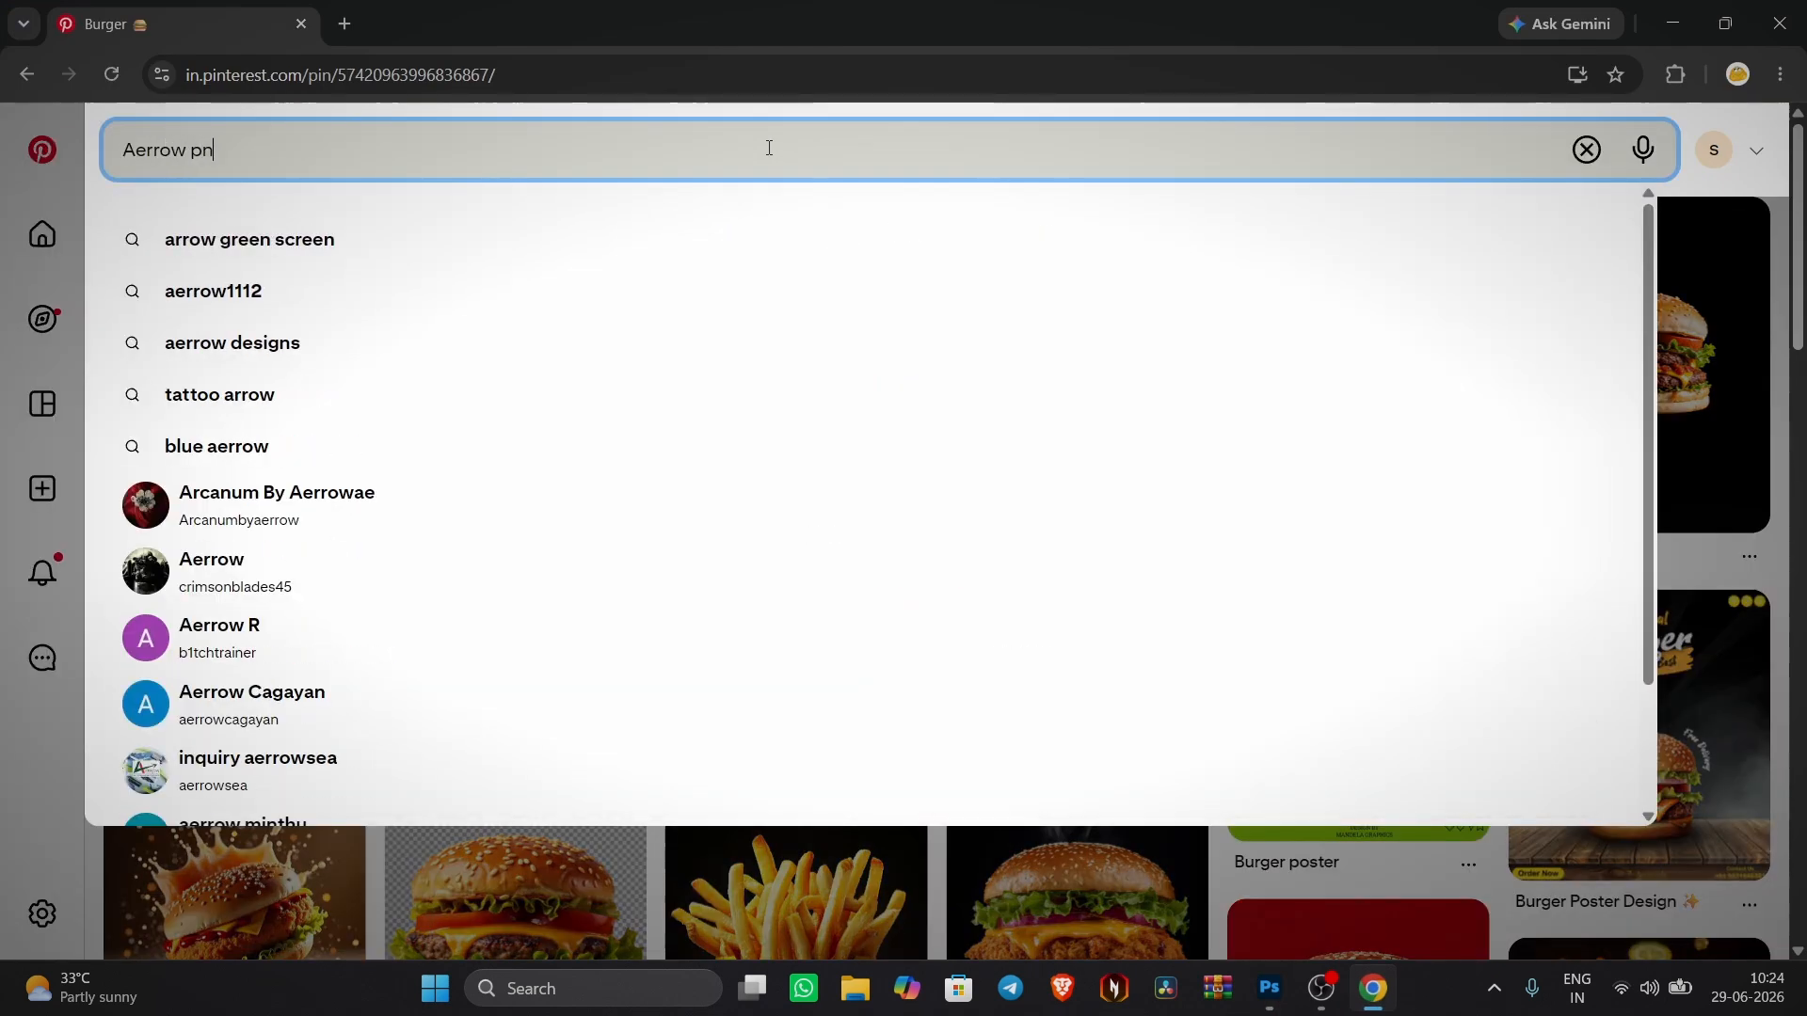
pyautogui.write('g')
pyautogui.press('Return')
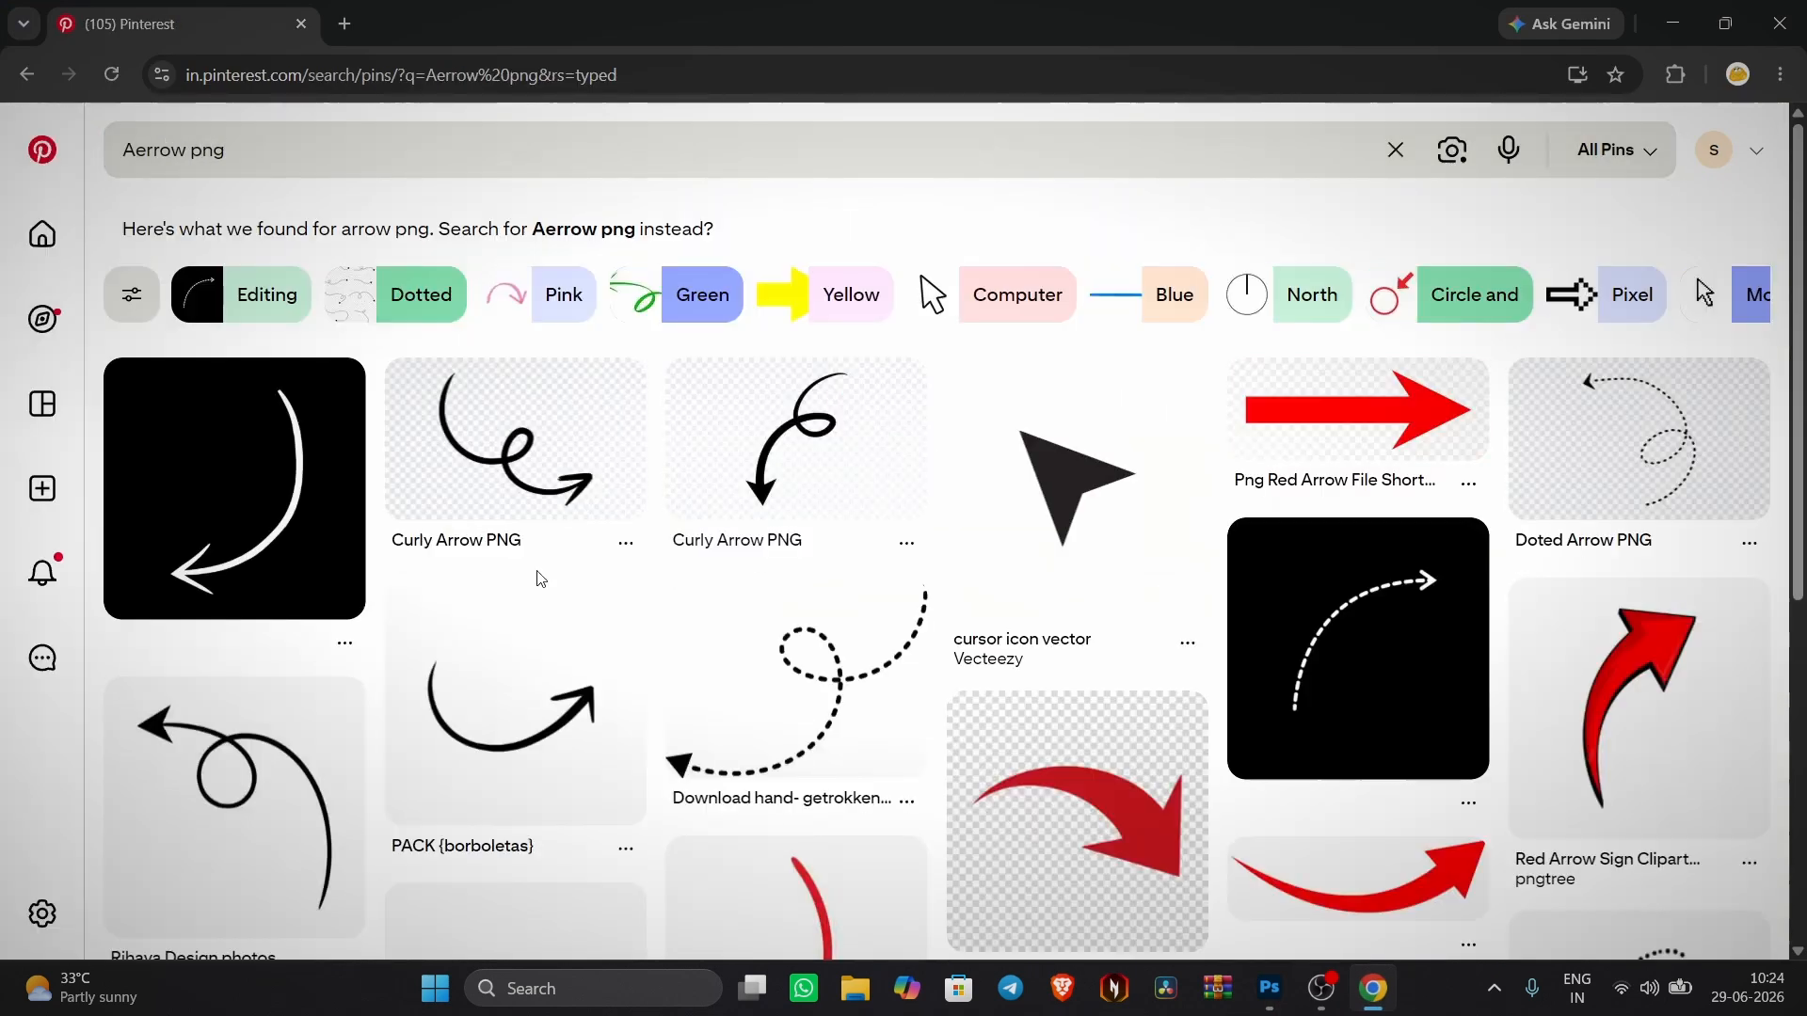
# - Open a dashed arrow pin and copy the image of a related dashed arrow with a loop
pyautogui.click(813, 701)
pyautogui.rightClick(254, 403)
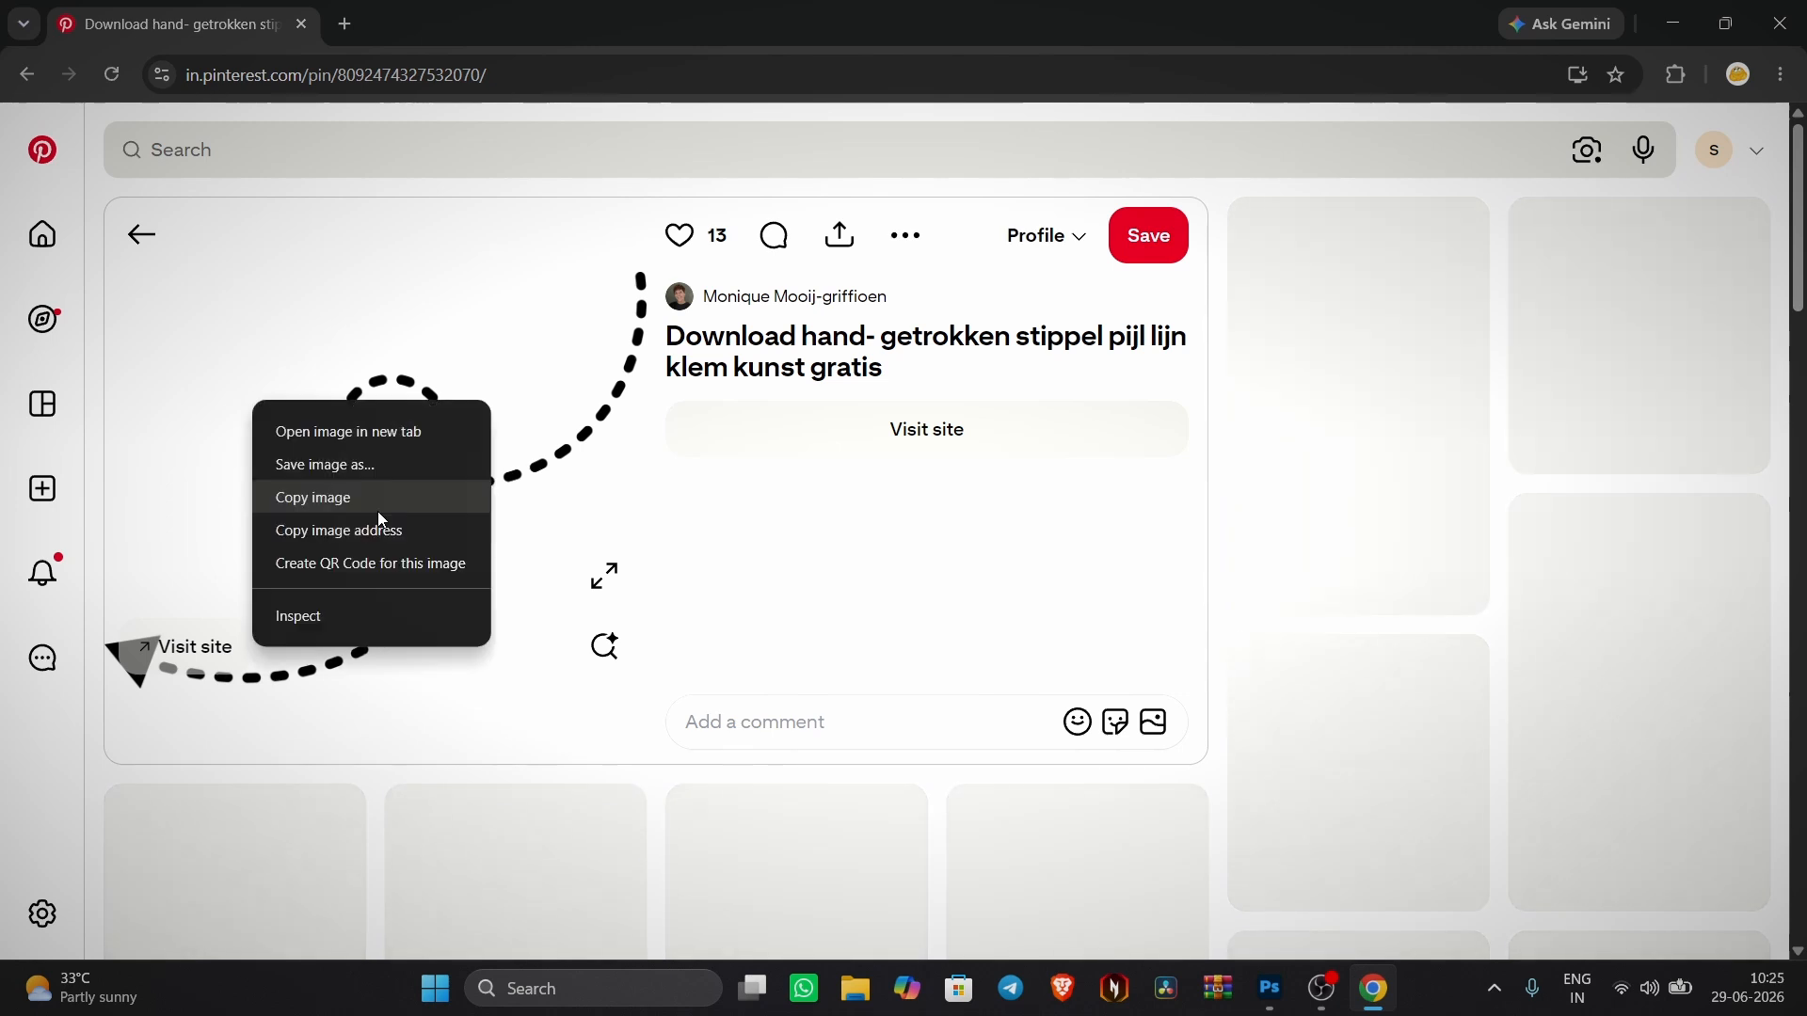
pyautogui.click(1379, 334)
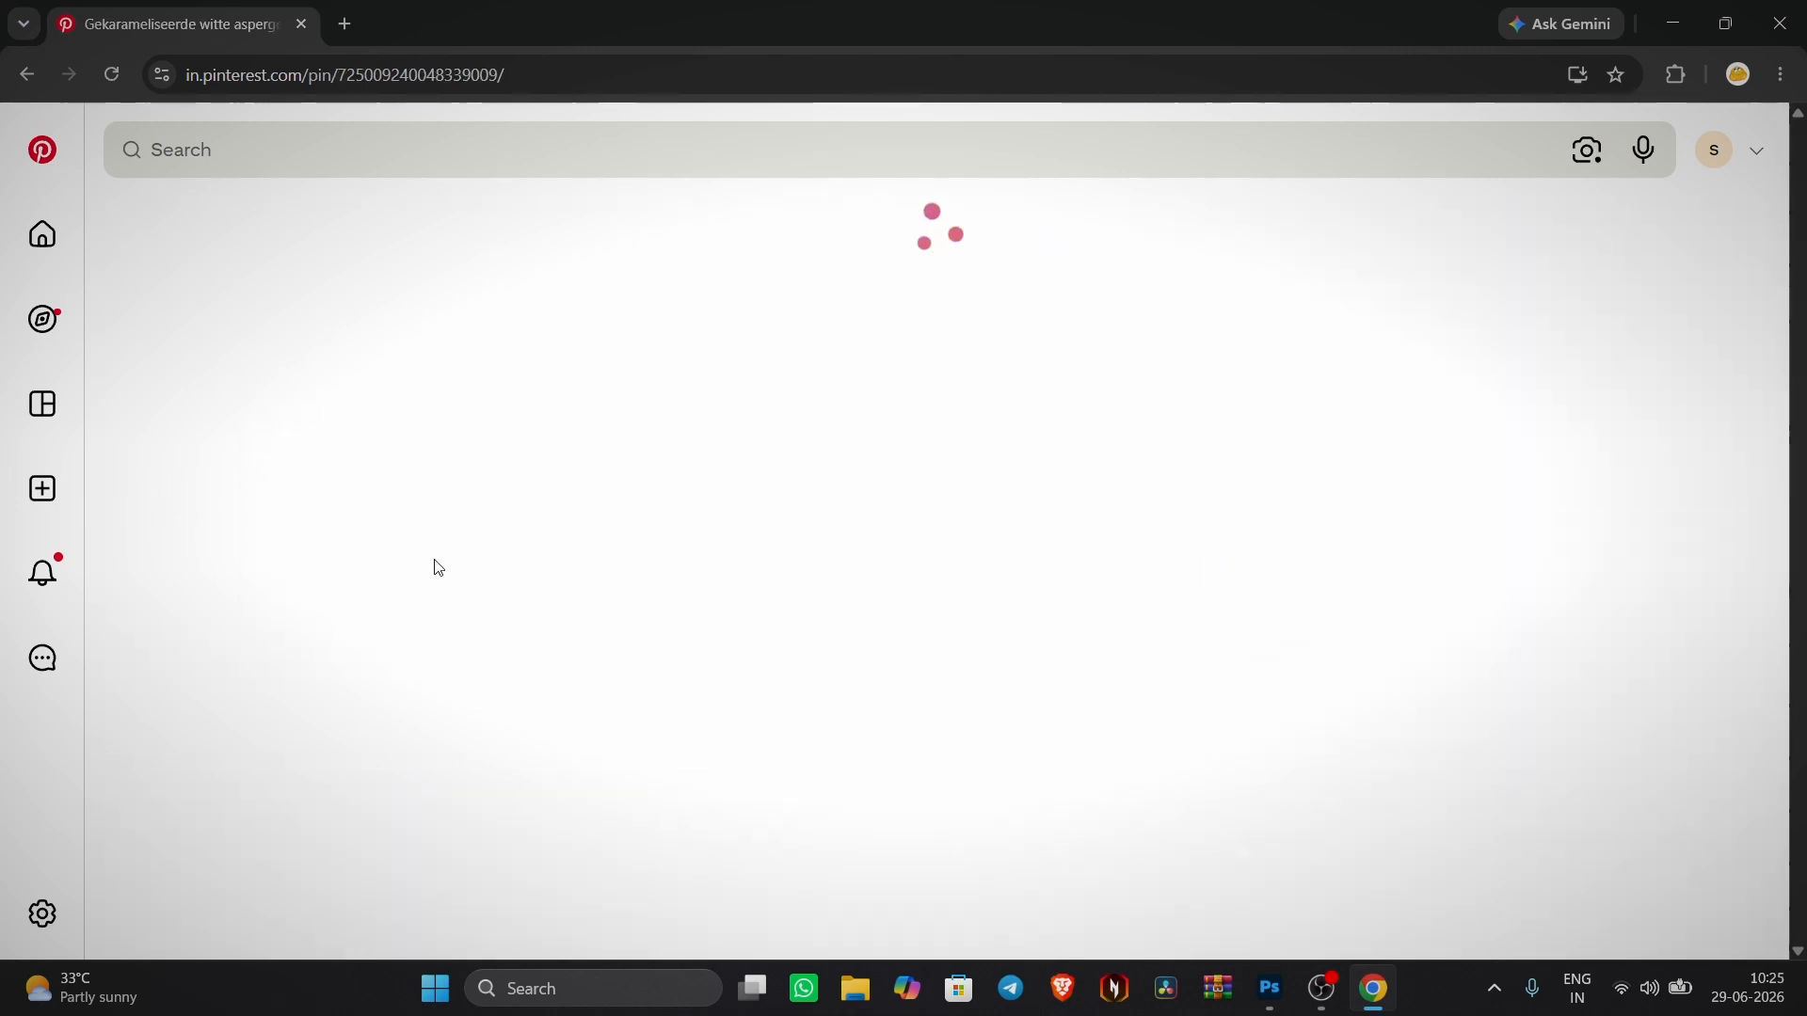
pyautogui.rightClick(279, 383)
pyautogui.click(376, 478)
# - Switch to Photoshop, paste the dashed arrow into the poster, and scale it down to 268 by 268 px
pyautogui.click(1270, 988)
pyautogui.hotkey('ctrl', 'v')
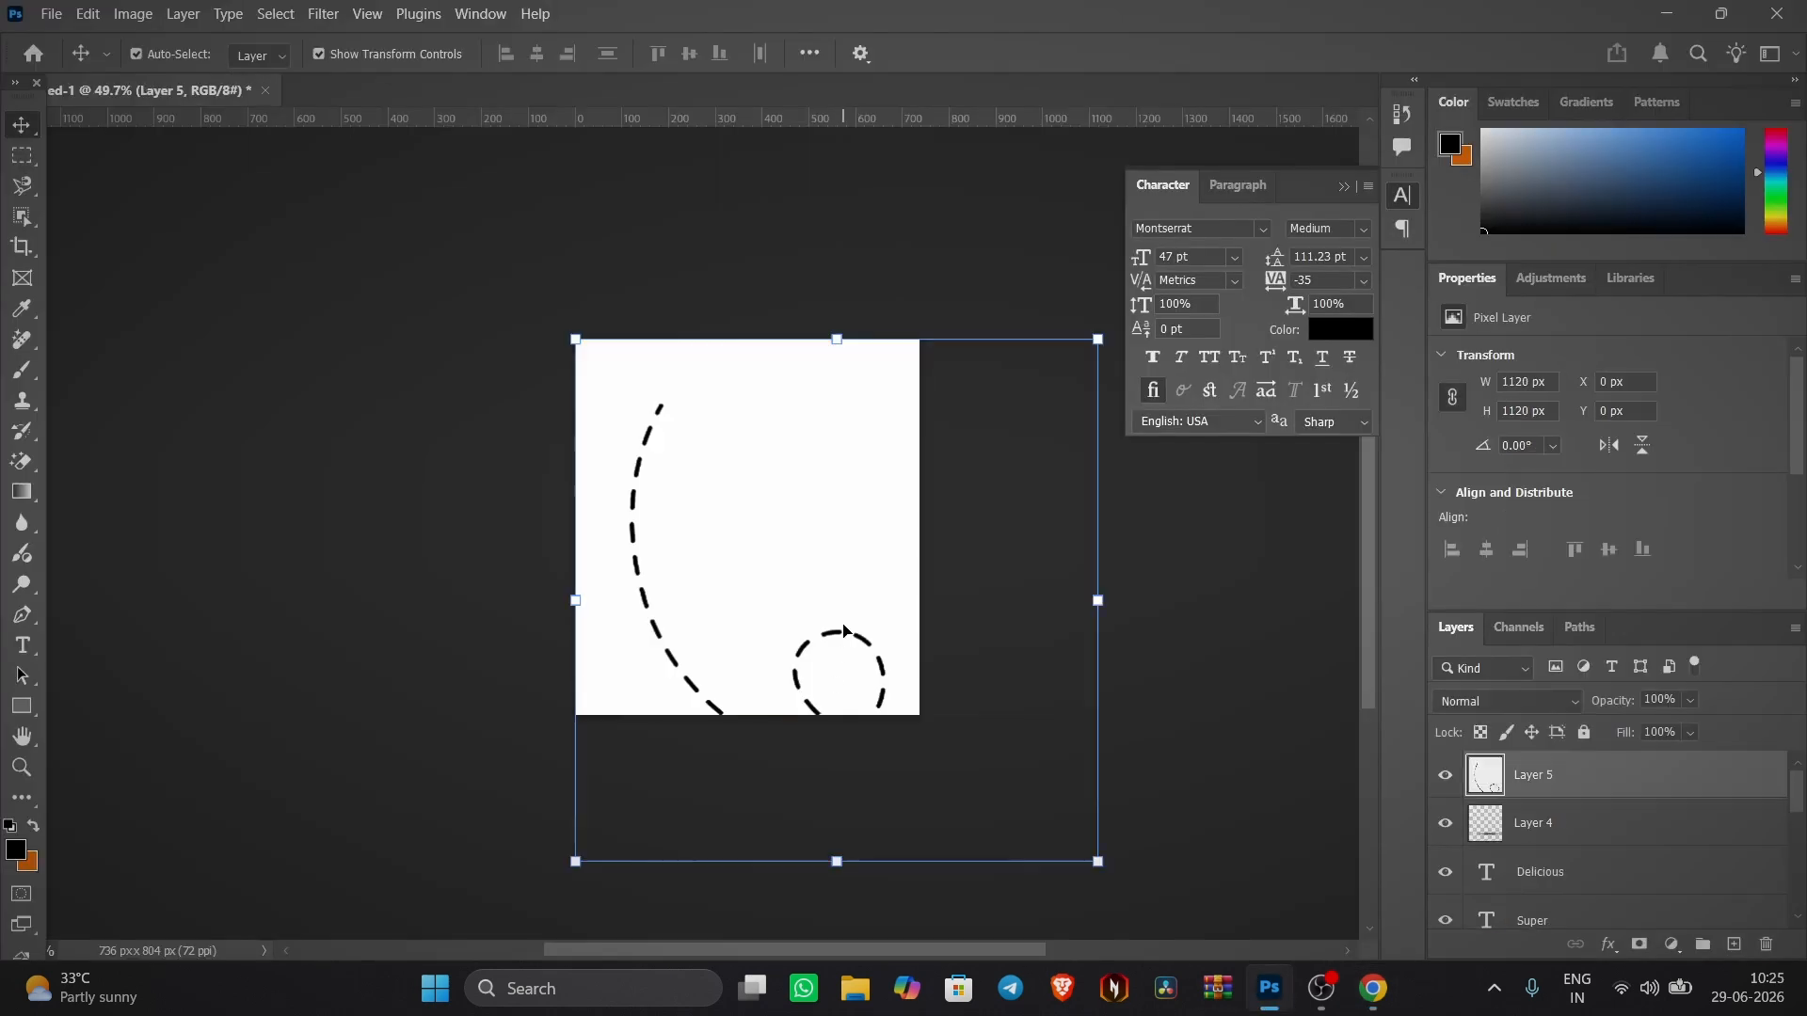
pyautogui.scroll(-3, 837, 602)
pyautogui.moveTo(1033, 399); pyautogui.dragTo(882, 548)
pyautogui.scroll(10, 843, 593)
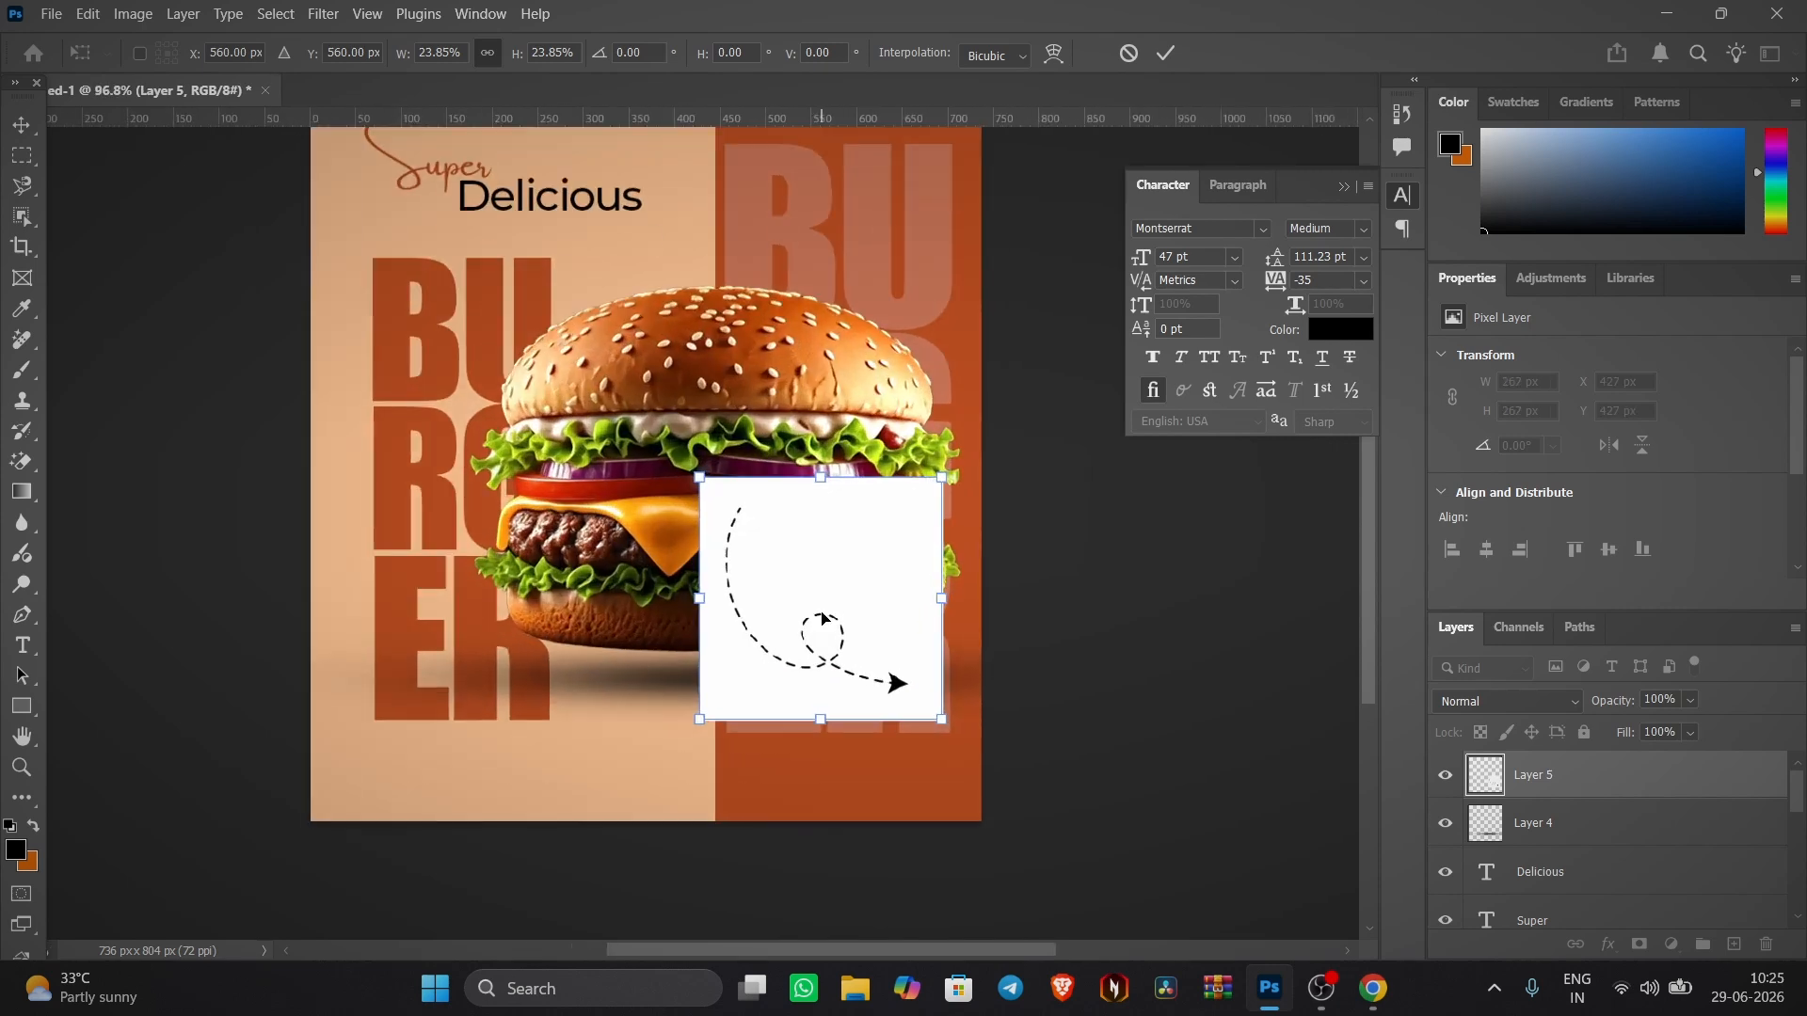
pyautogui.scroll(2, 824, 618)
pyautogui.click(1168, 52)
# - Erase the white background around the dashed arrow with the Magic Eraser
pyautogui.click(21, 461)
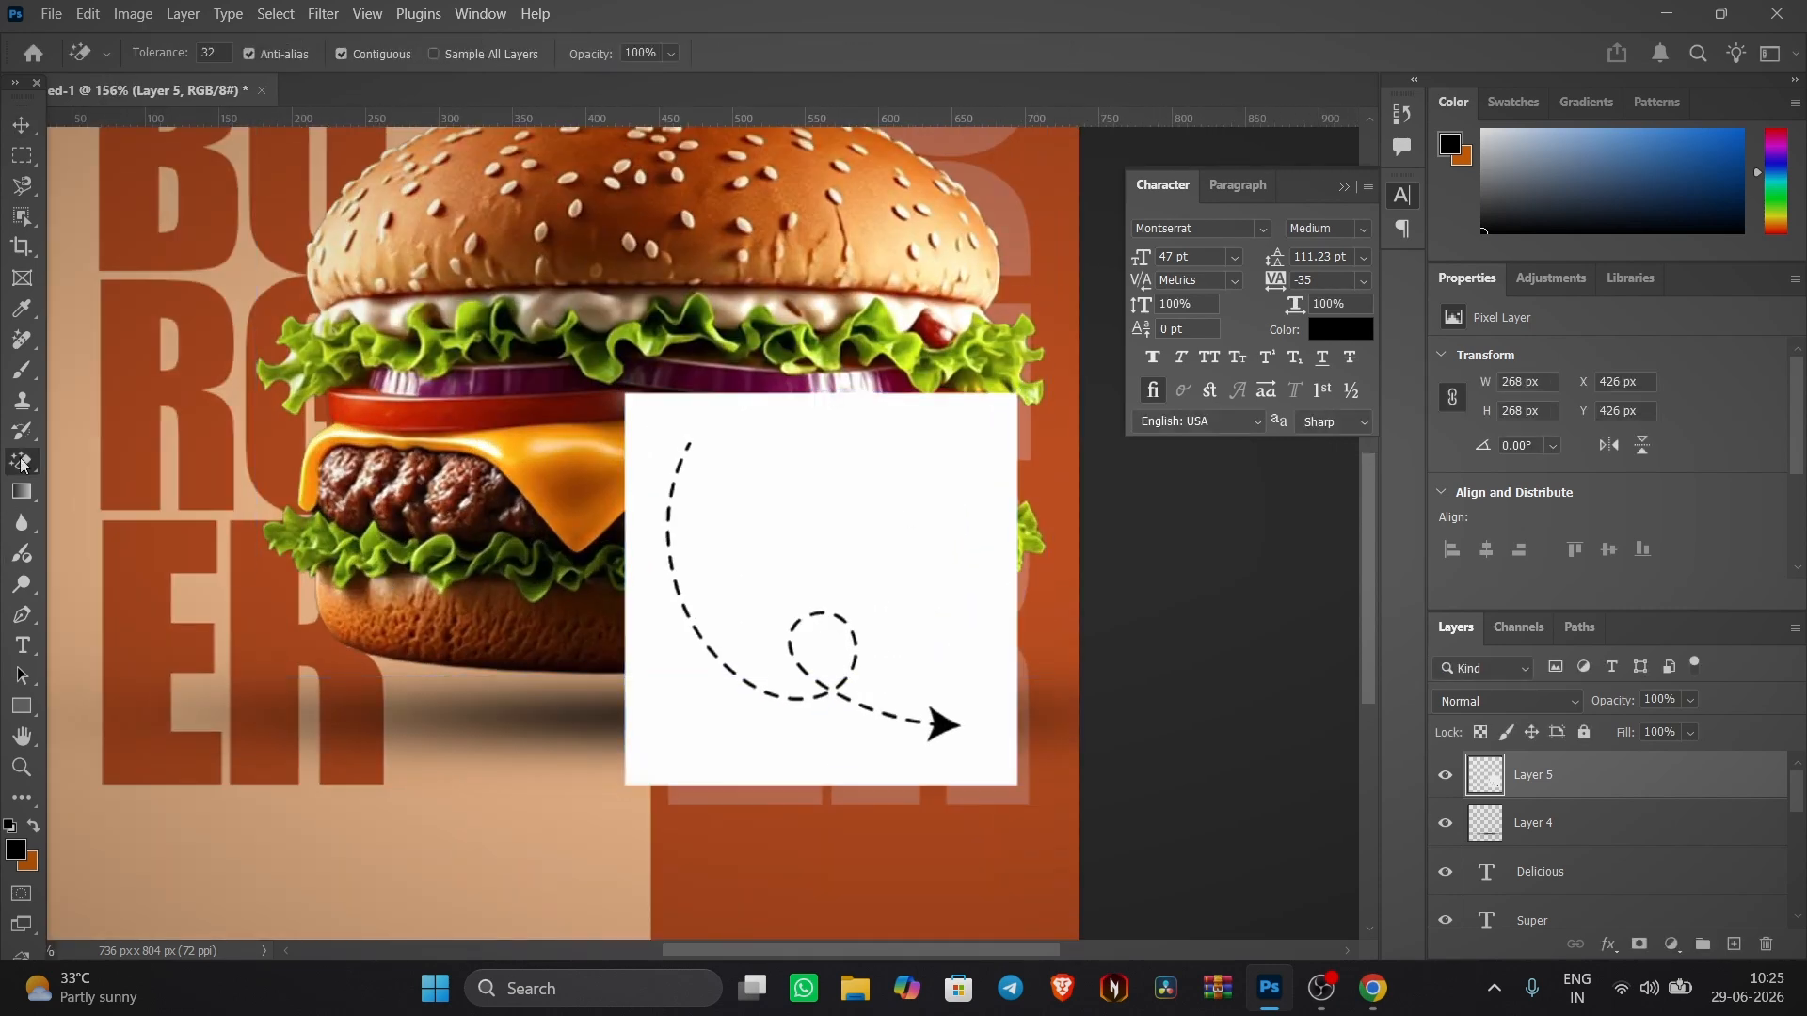
pyautogui.click(781, 478)
pyautogui.press('v')
pyautogui.moveTo(834, 695); pyautogui.dragTo(744, 767)
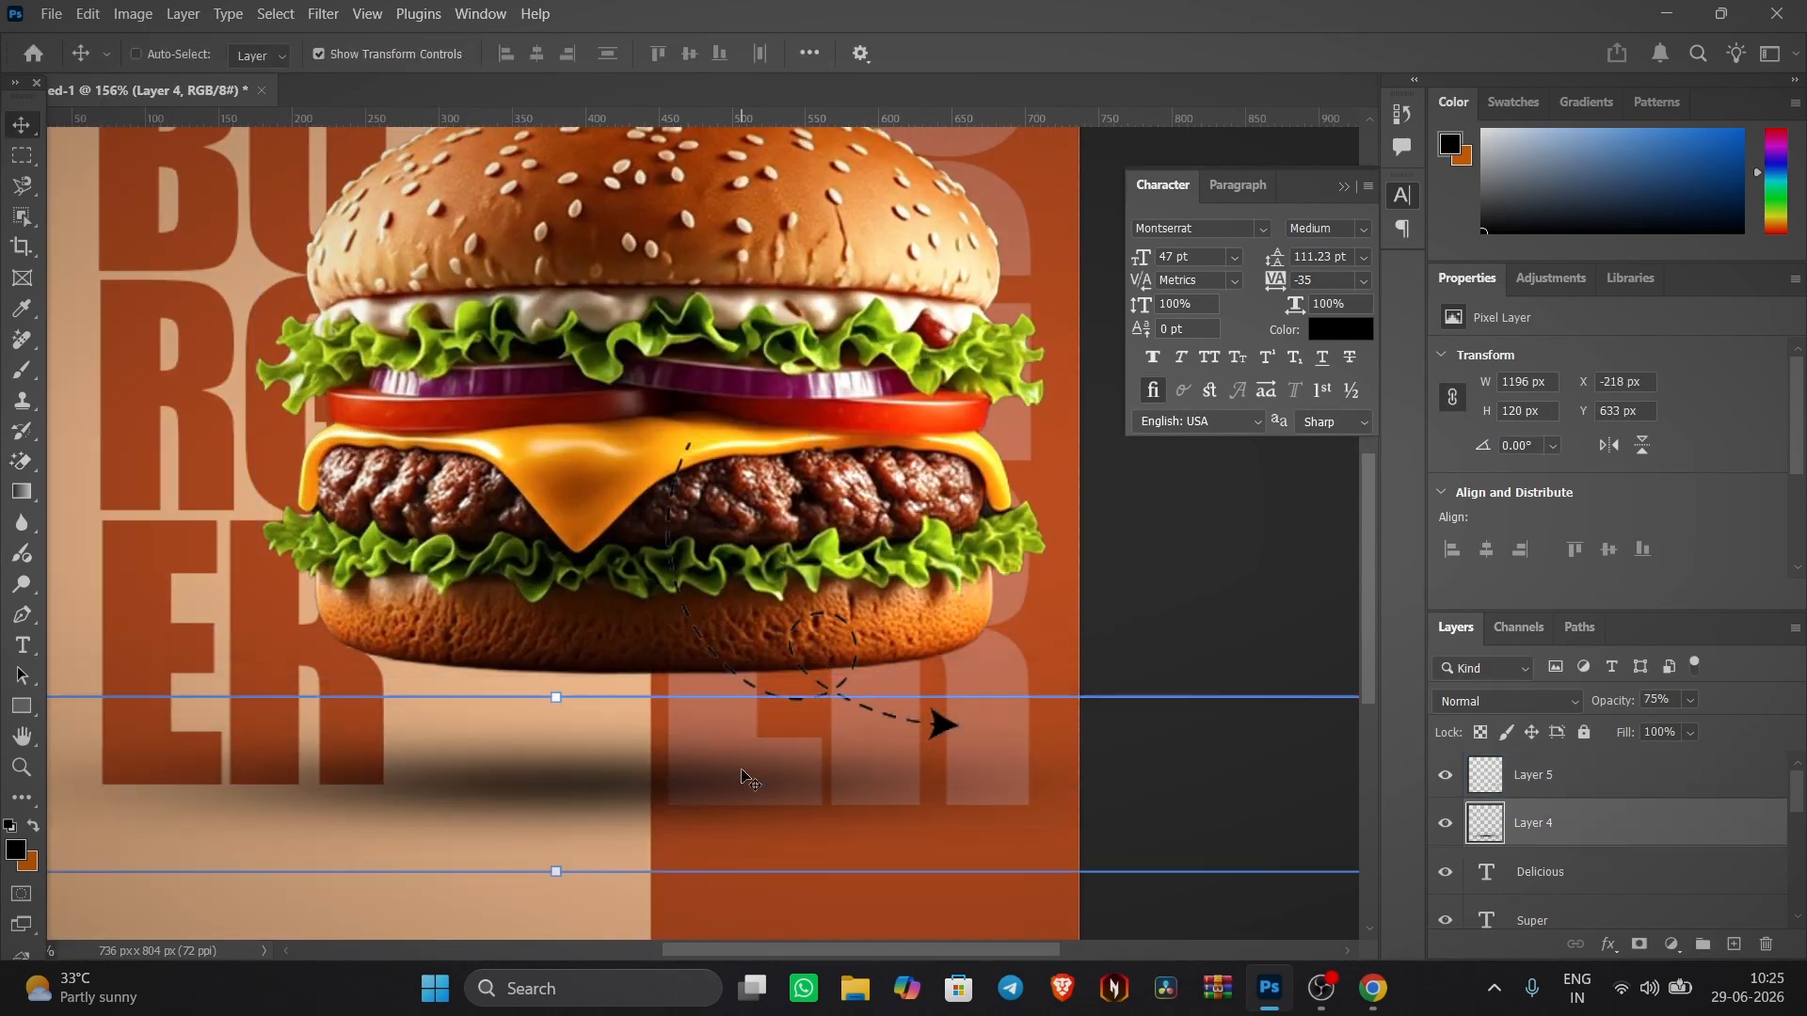
pyautogui.hotkey('ctrl', 'z')
# - Move the dashed arrow to the bottom of the front BURGER text and scale it to about 101 by 103 px
pyautogui.click(1540, 787)
pyautogui.hotkey('ctrl', 't')
pyautogui.moveTo(818, 688); pyautogui.dragTo(768, 500)
pyautogui.scroll(-2, 373, 814)
pyautogui.scroll(2, 767, 500)
pyautogui.scroll(4, 767, 499)
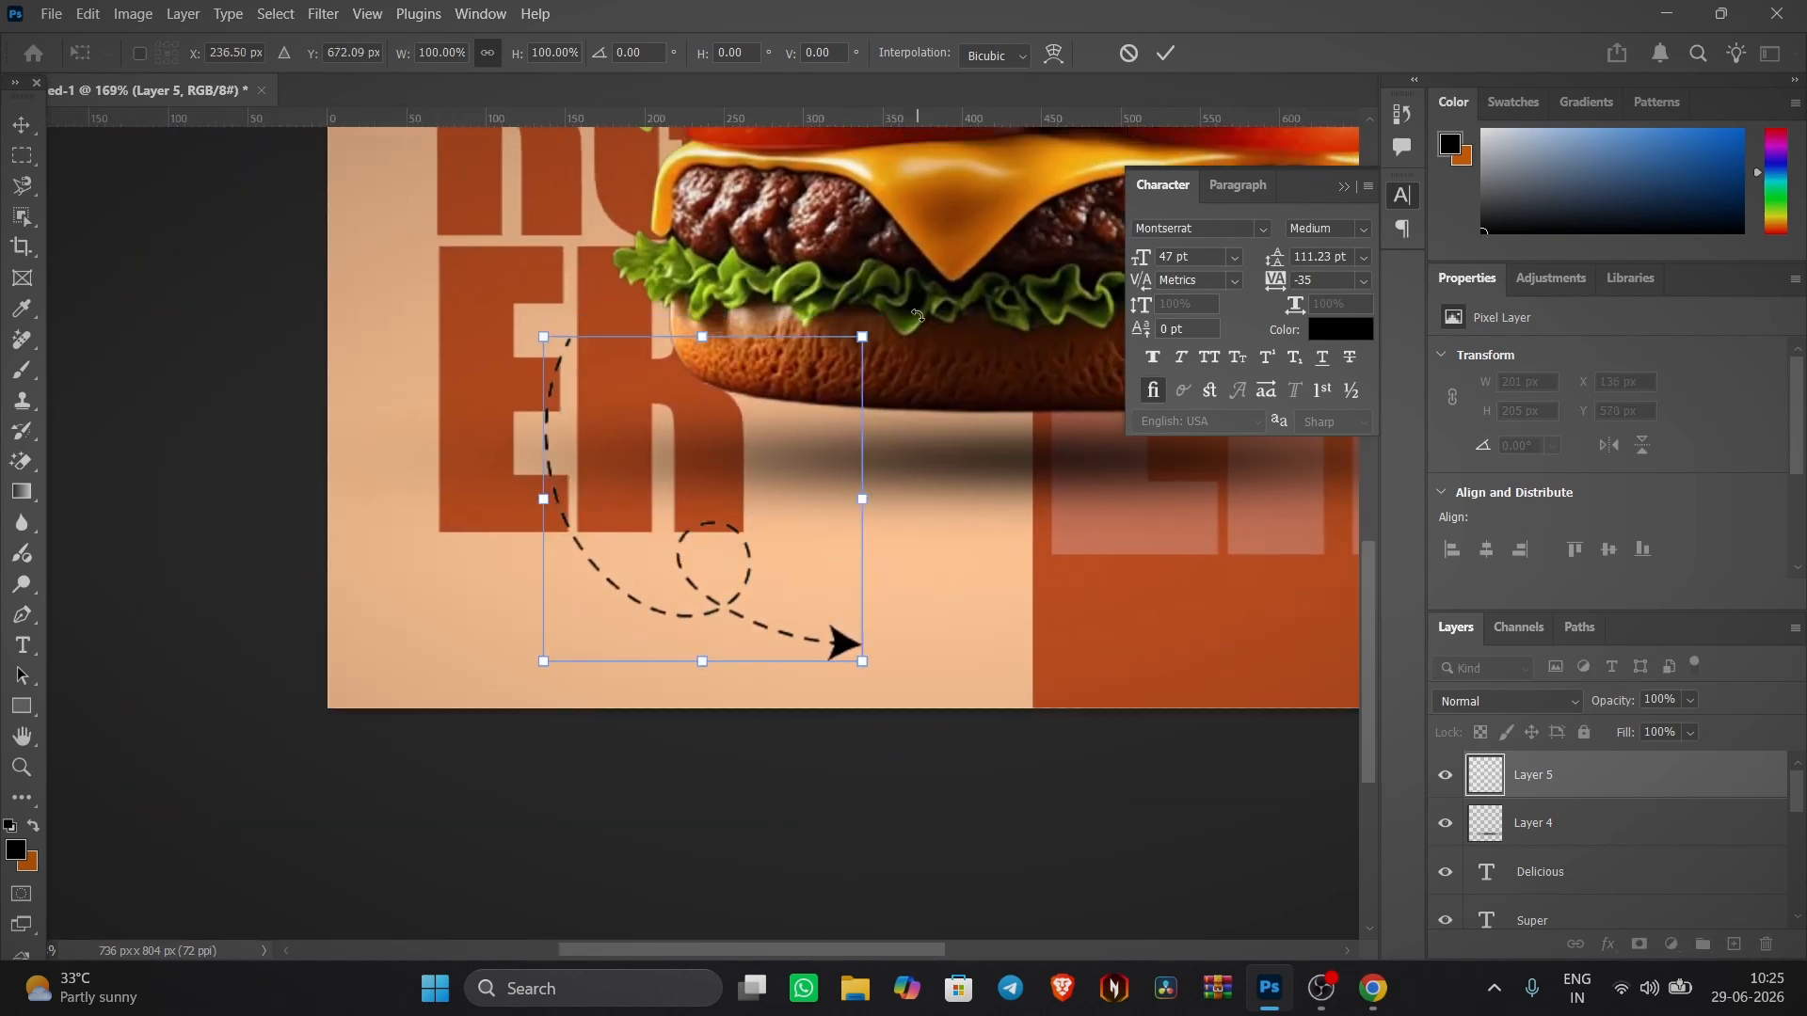
pyautogui.moveTo(863, 339); pyautogui.dragTo(790, 426)
pyautogui.scroll(-6, 764, 321)
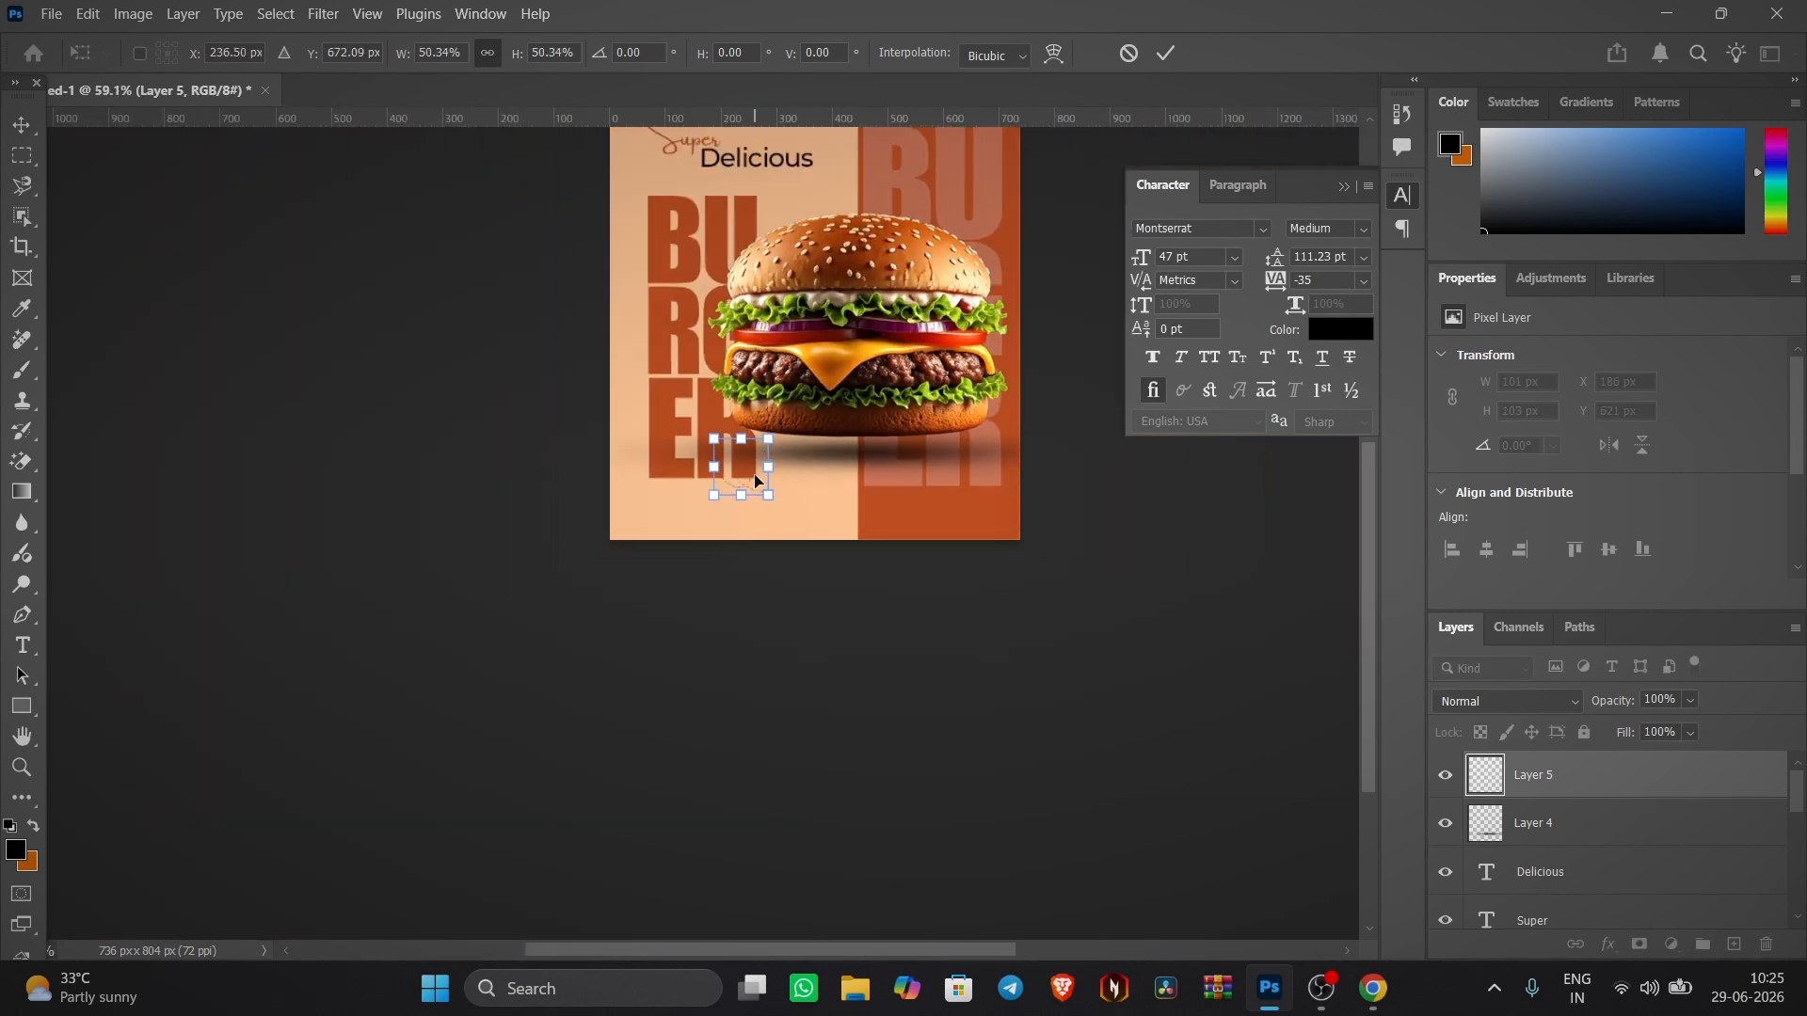
pyautogui.click(1166, 52)
# - Scale the front BURGER text down slightly and move it up and further from the burger
pyautogui.click(720, 282)
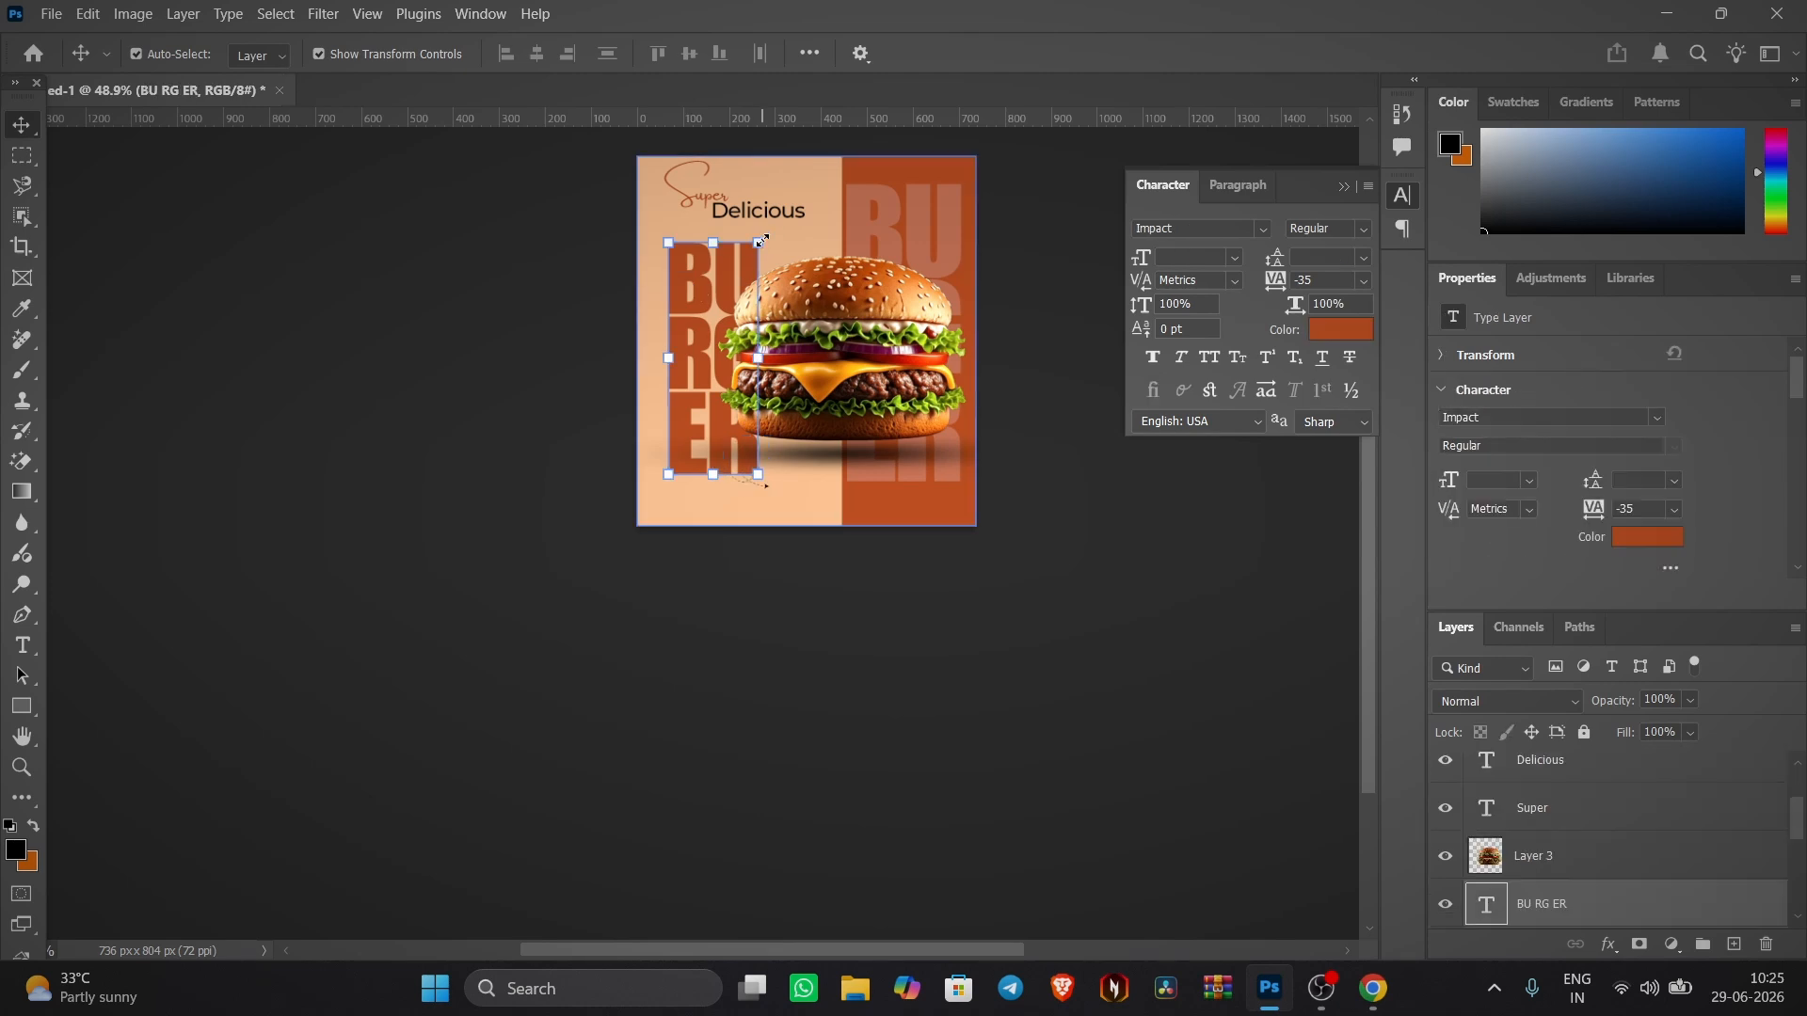
pyautogui.moveTo(759, 241); pyautogui.dragTo(742, 272)
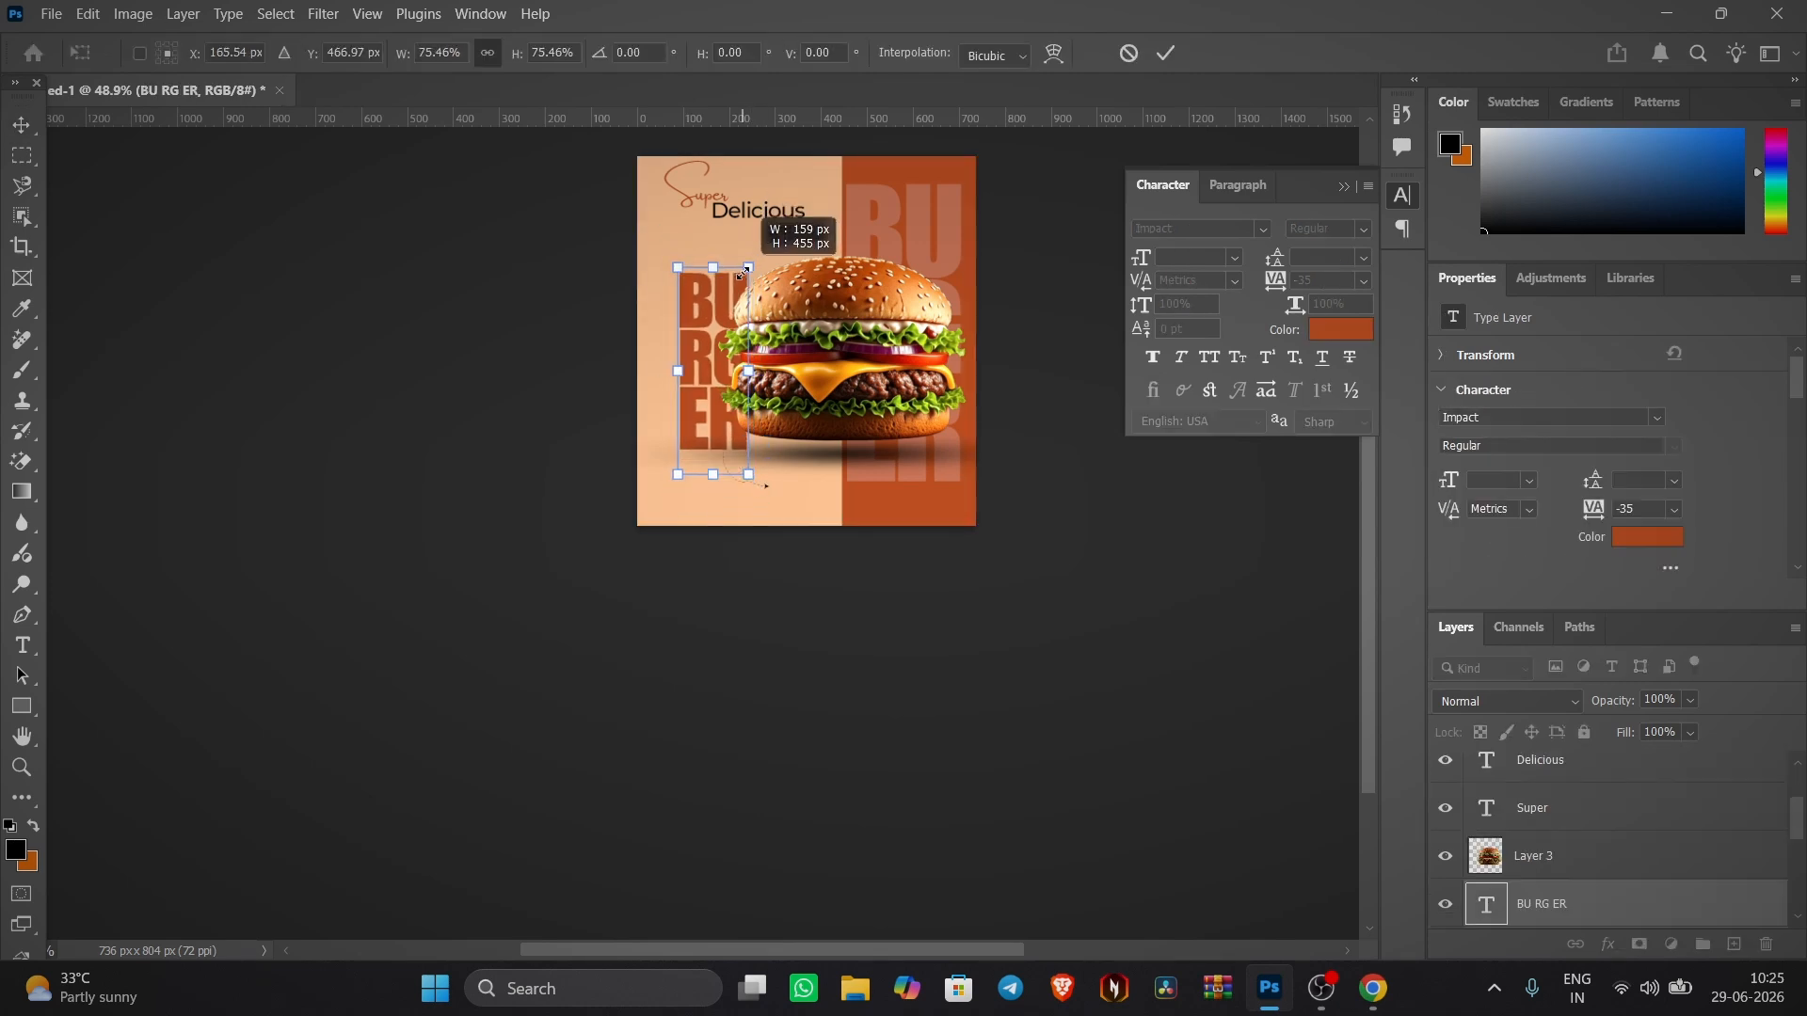
pyautogui.hotkey('shift', 'Up')
pyautogui.hotkey('shift', 'Up')
pyautogui.hotkey('shift', 'Up')
pyautogui.hotkey('shift', 'Up')
pyautogui.hotkey('shift', 'Up')
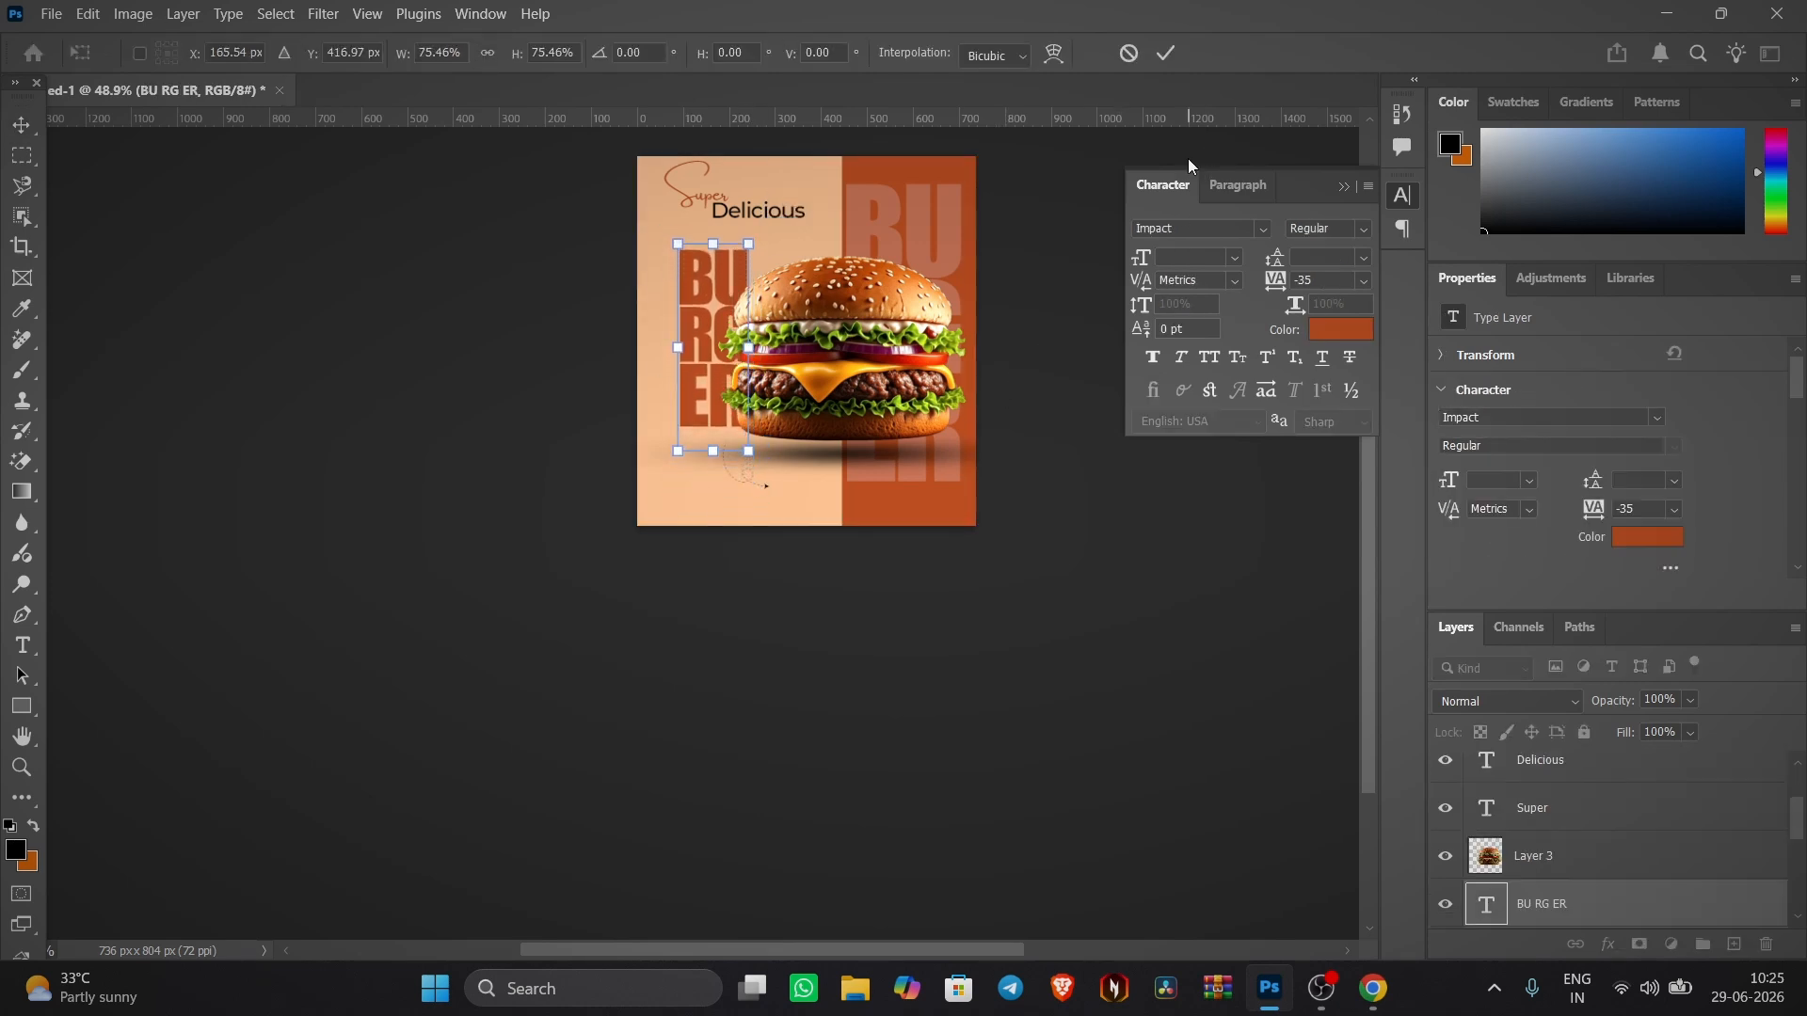
pyautogui.moveTo(680, 452); pyautogui.dragTo(662, 482)
pyautogui.moveTo(719, 372); pyautogui.dragTo(598, 355)
pyautogui.click(1165, 54)
# - Add a solid black colour fill layer and clip it to the dashed arrow layer
pyautogui.click(1121, 521)
pyautogui.scroll(7, 725, 434)
pyautogui.scroll(5, 676, 435)
pyautogui.click(642, 596)
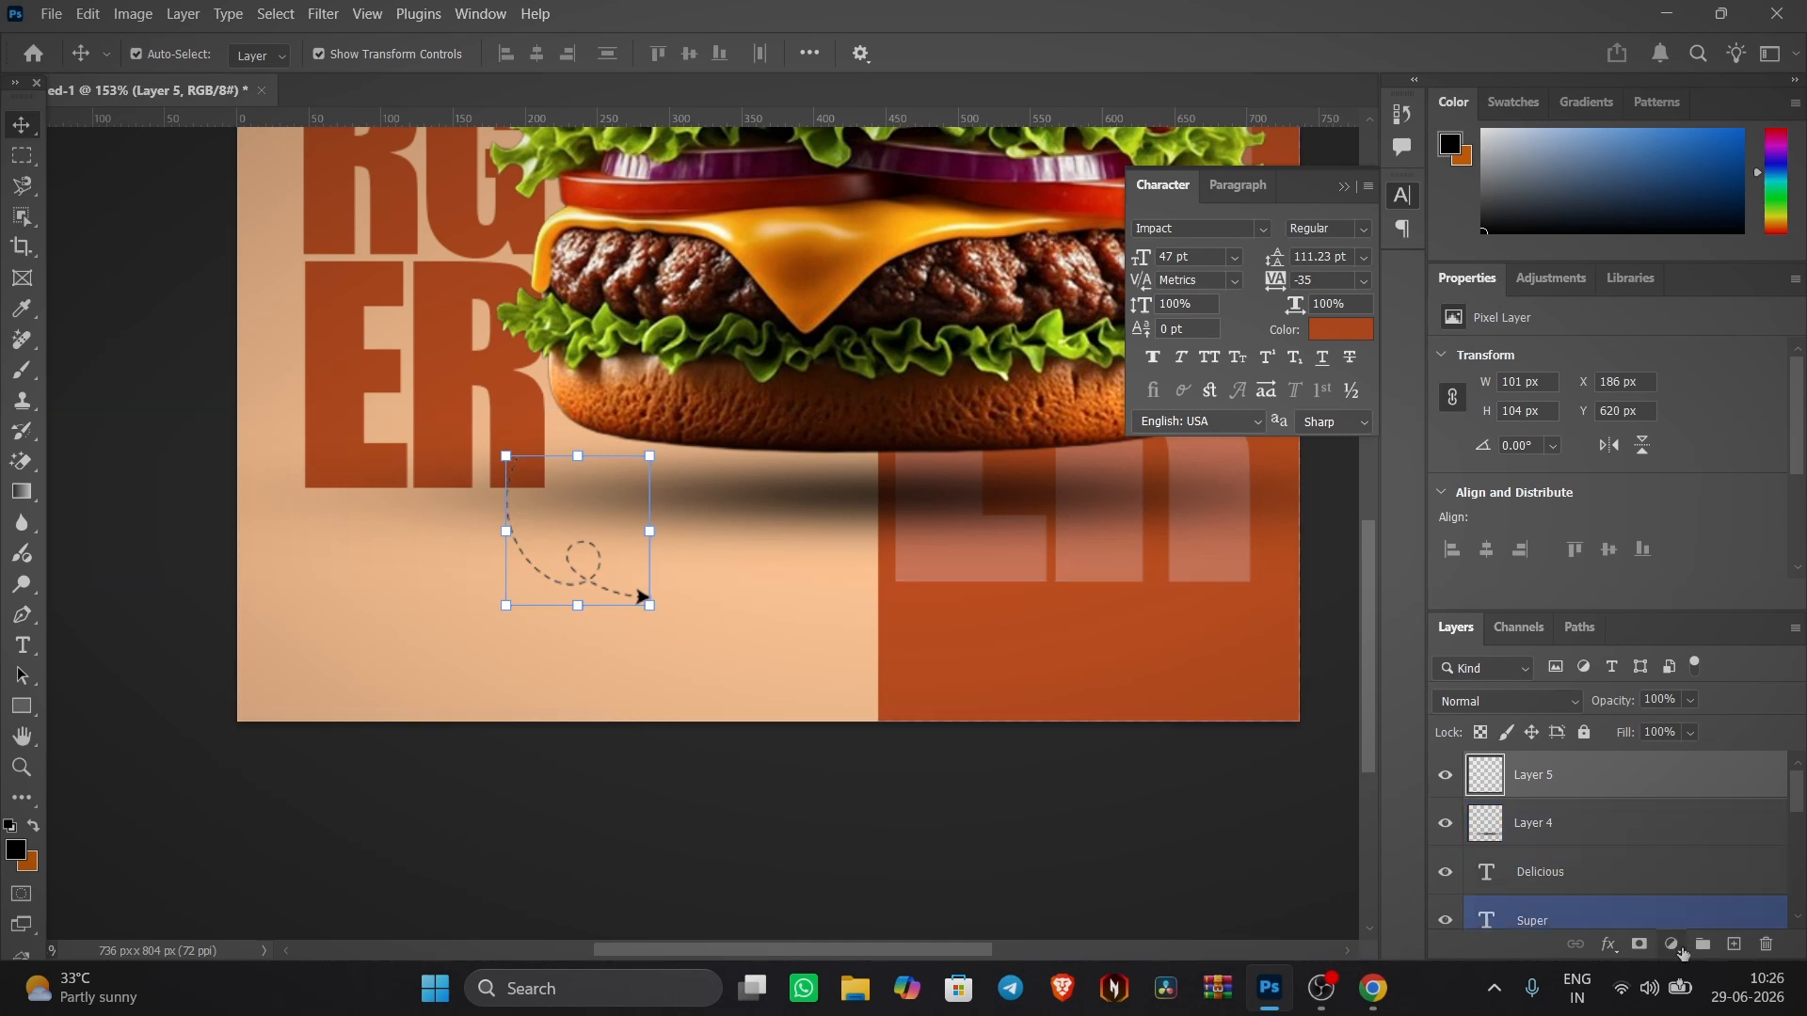
pyautogui.click(1672, 945)
pyautogui.click(1600, 524)
pyautogui.click(1707, 237)
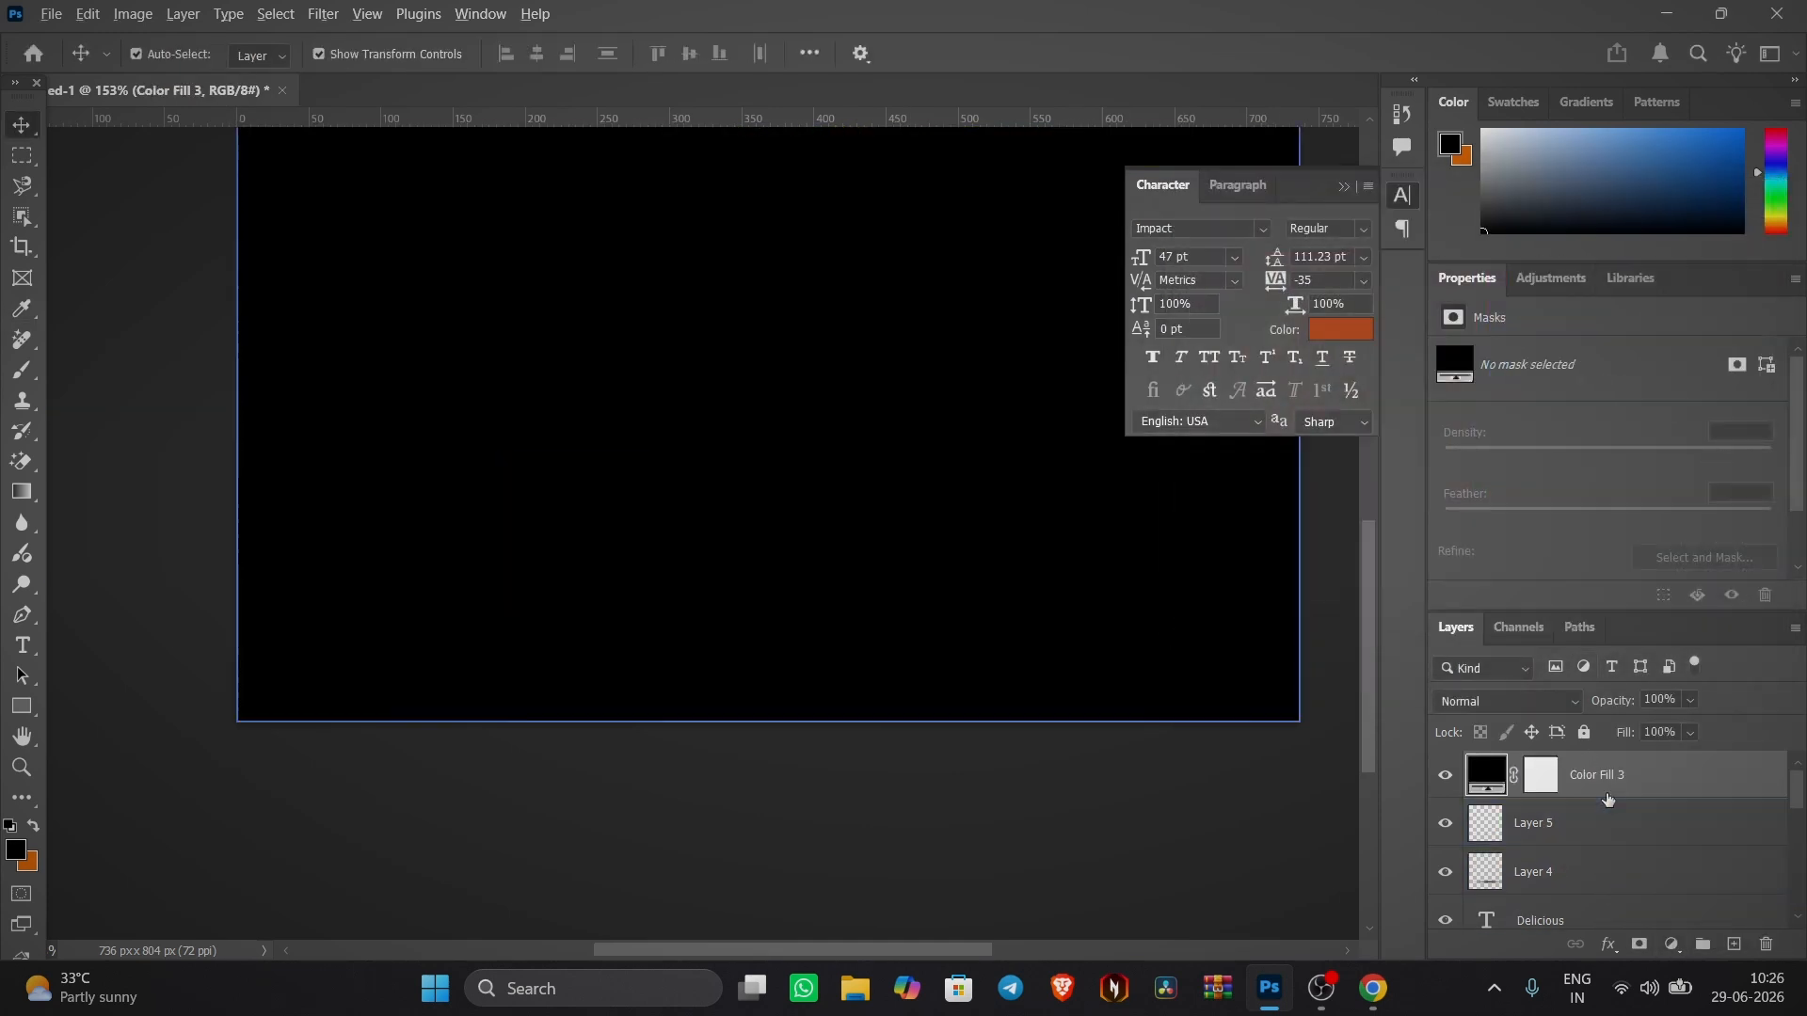
pyautogui.keyDown('alt'); pyautogui.click(1608, 799); pyautogui.keyUp('alt')
# - Move the dashed arrow into the empty area below the front BURGER text and rotate it 33.11°
pyautogui.click(576, 576)
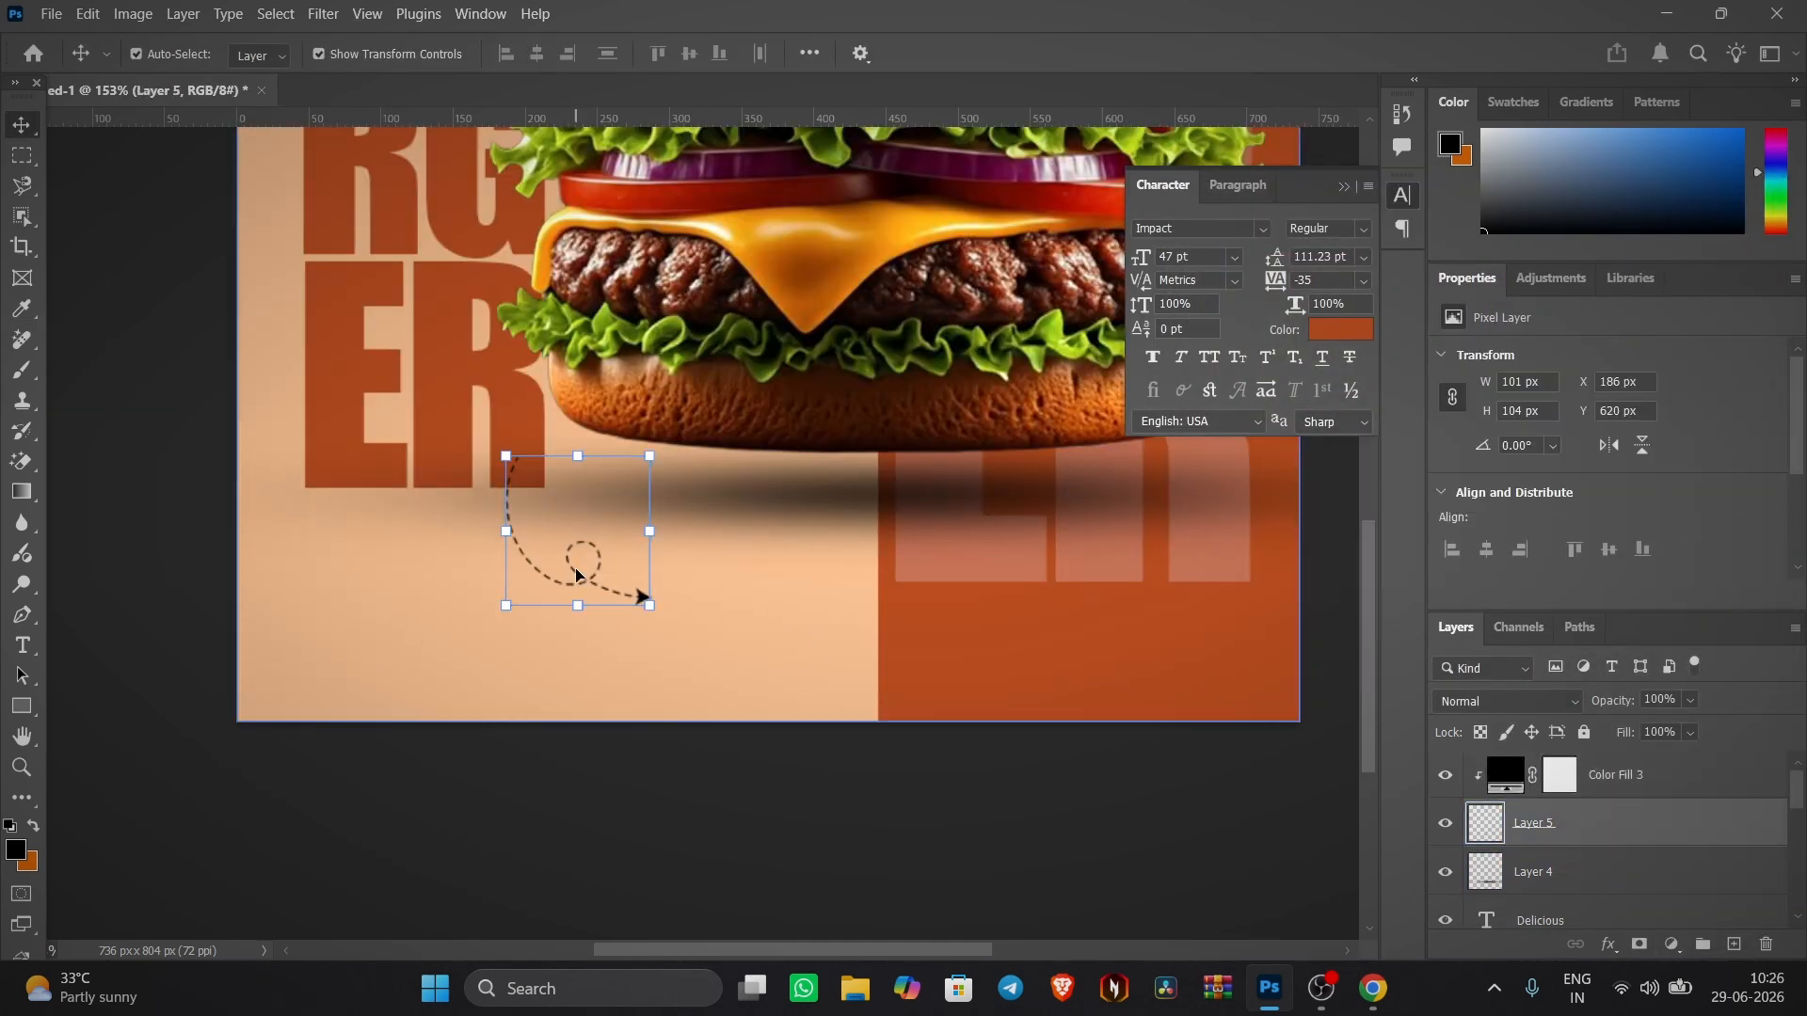
pyautogui.click(532, 612)
pyautogui.click(1619, 824)
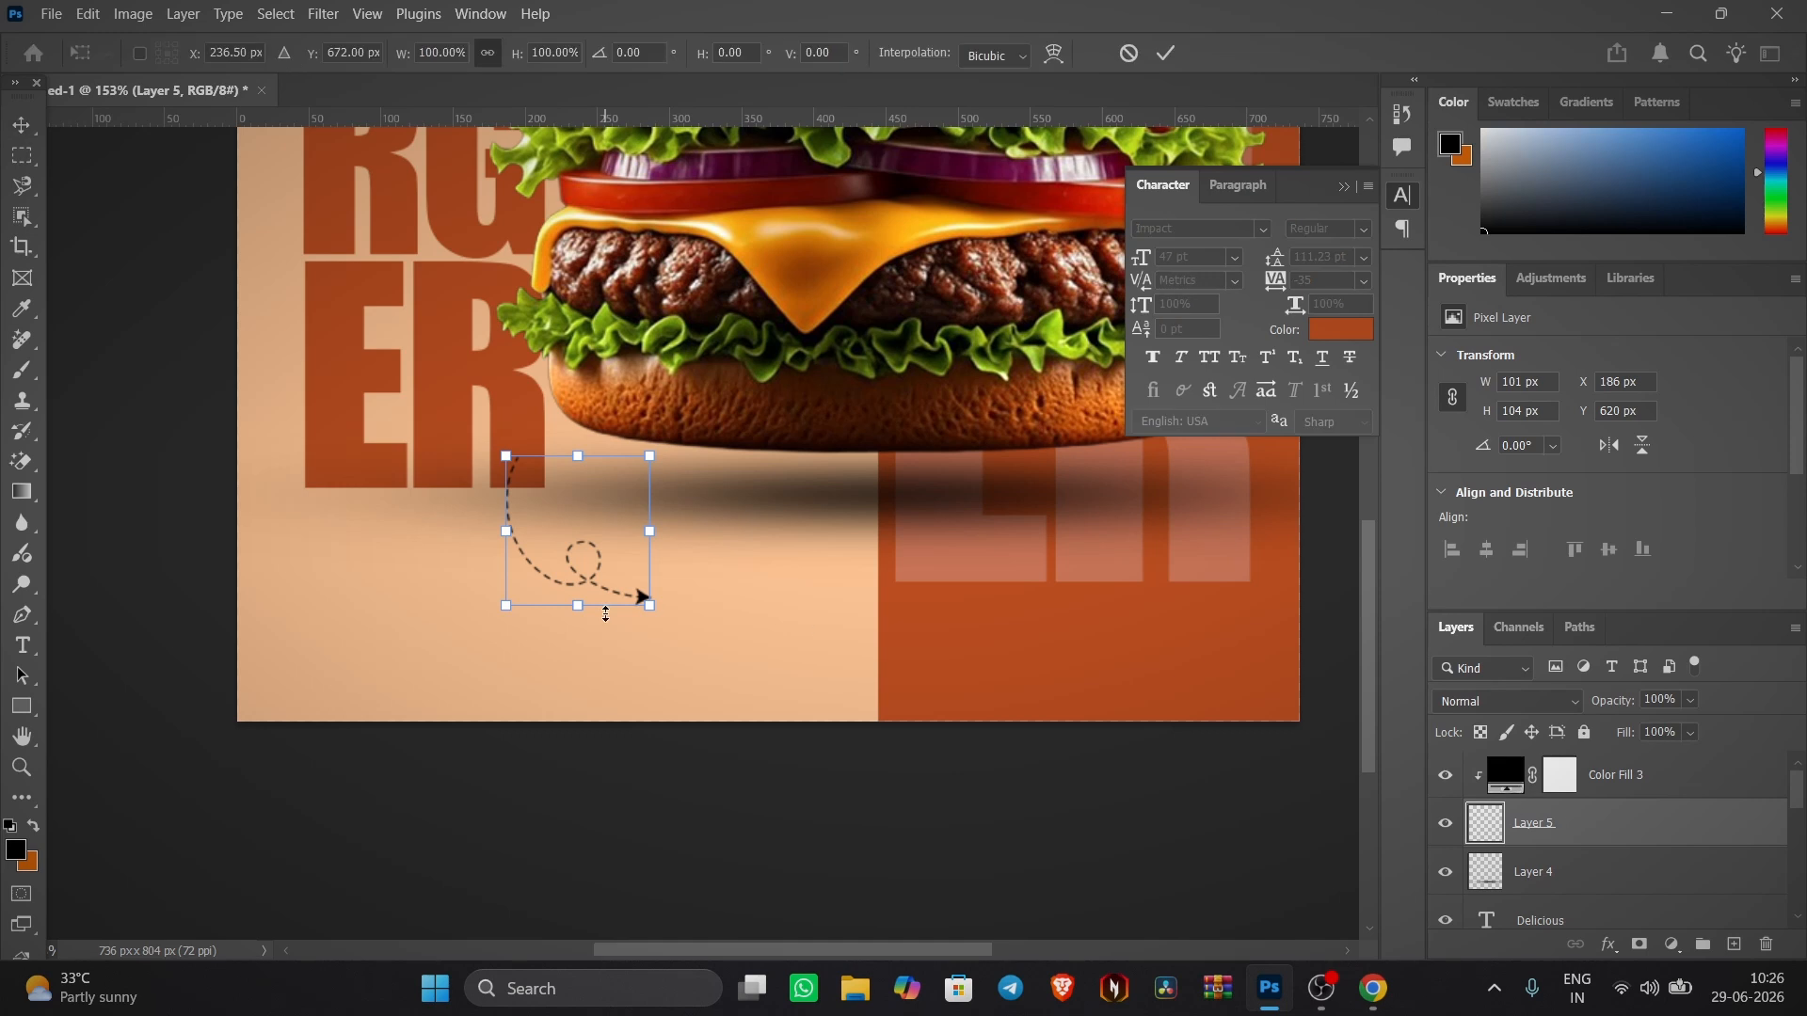
pyautogui.moveTo(588, 583); pyautogui.dragTo(436, 643)
pyautogui.scroll(-3, 437, 643)
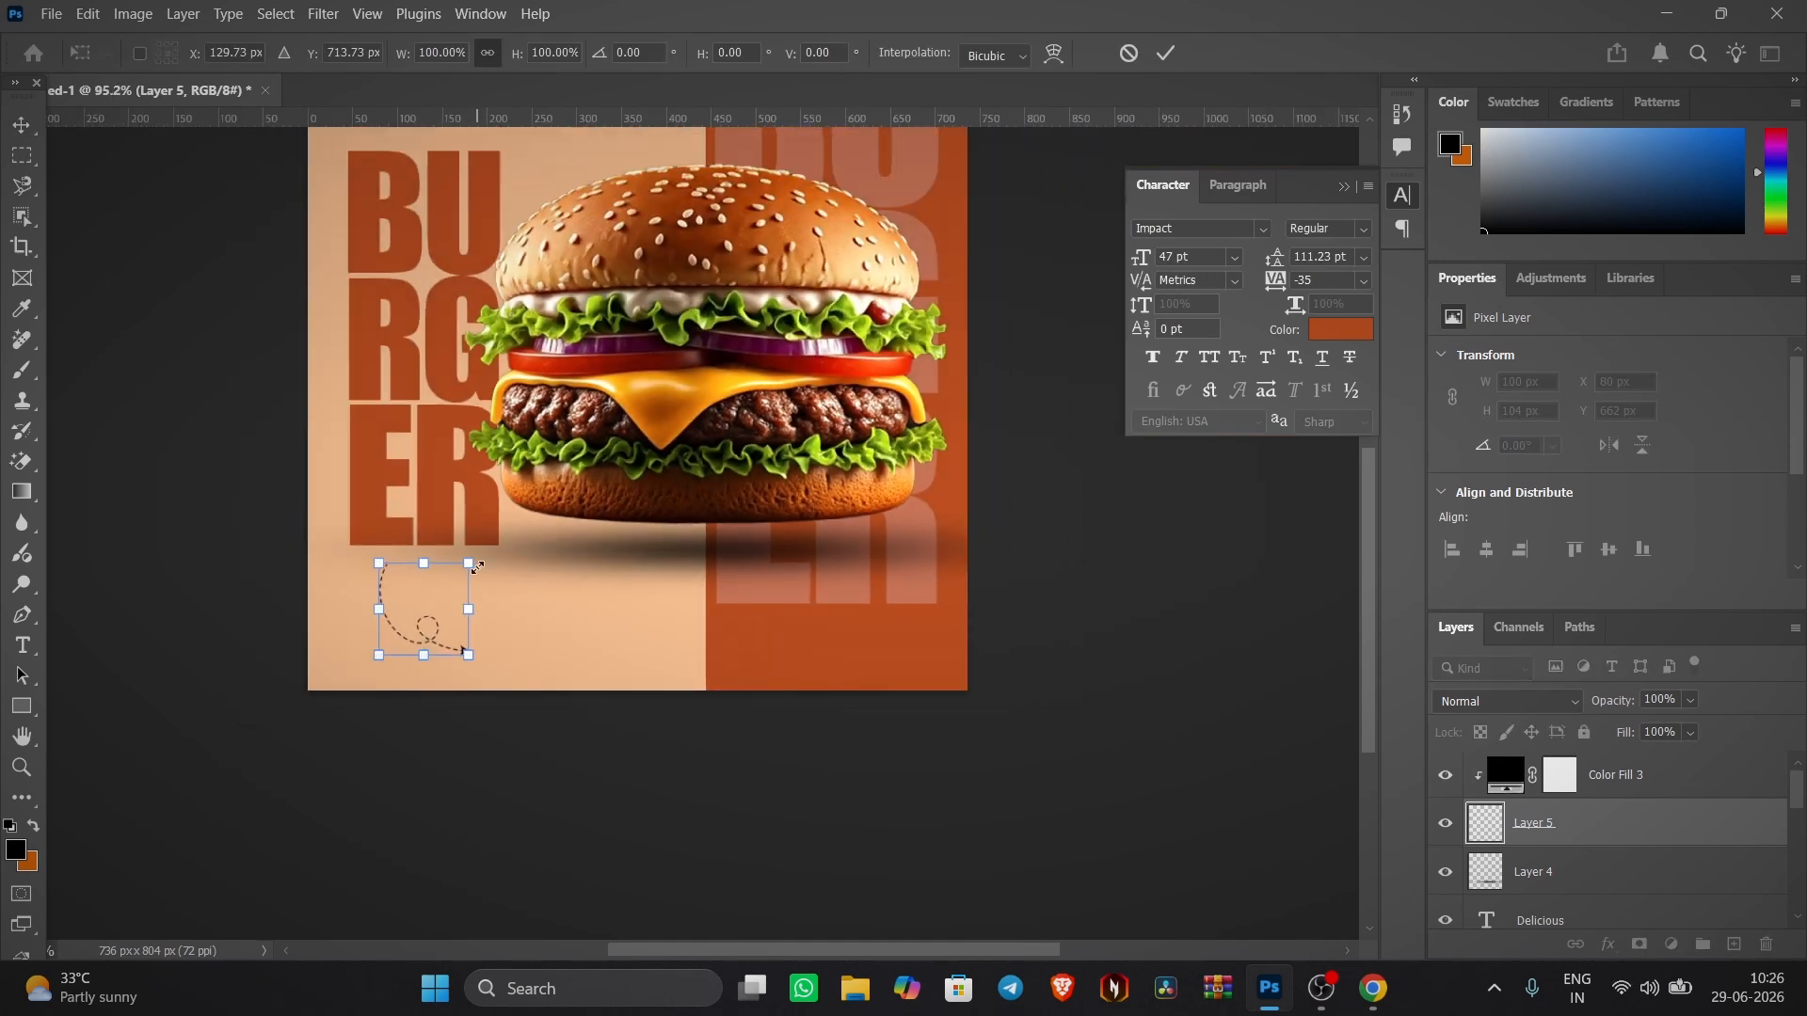
pyautogui.moveTo(473, 548); pyautogui.dragTo(486, 585)
pyautogui.scroll(4, 494, 588)
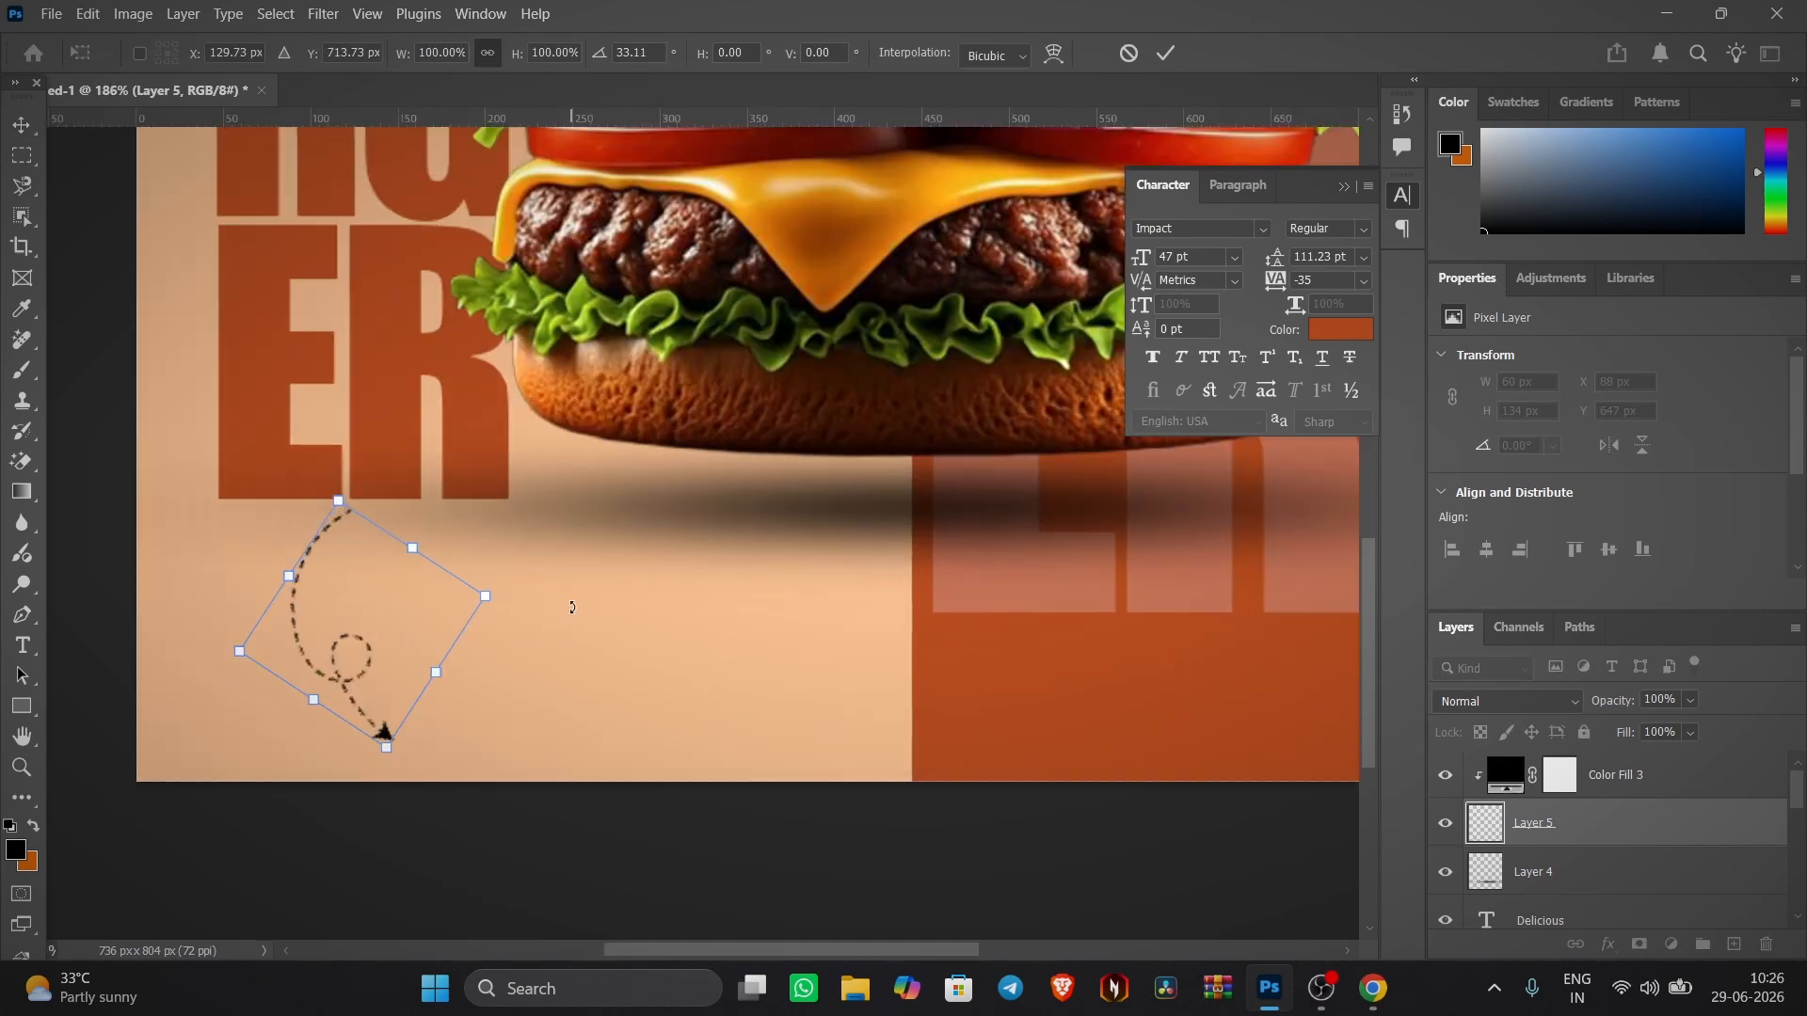
# - Scale the rotated arrow to 88.05% and shift it closer to the poster's left edge
pyautogui.moveTo(593, 457); pyautogui.dragTo(618, 463)
pyautogui.moveTo(463, 510); pyautogui.dragTo(428, 528)
pyautogui.scroll(-3, 436, 518)
pyautogui.moveTo(544, 483); pyautogui.dragTo(489, 484)
pyautogui.scroll(-2, 428, 518)
pyautogui.scroll(-2, 428, 518)
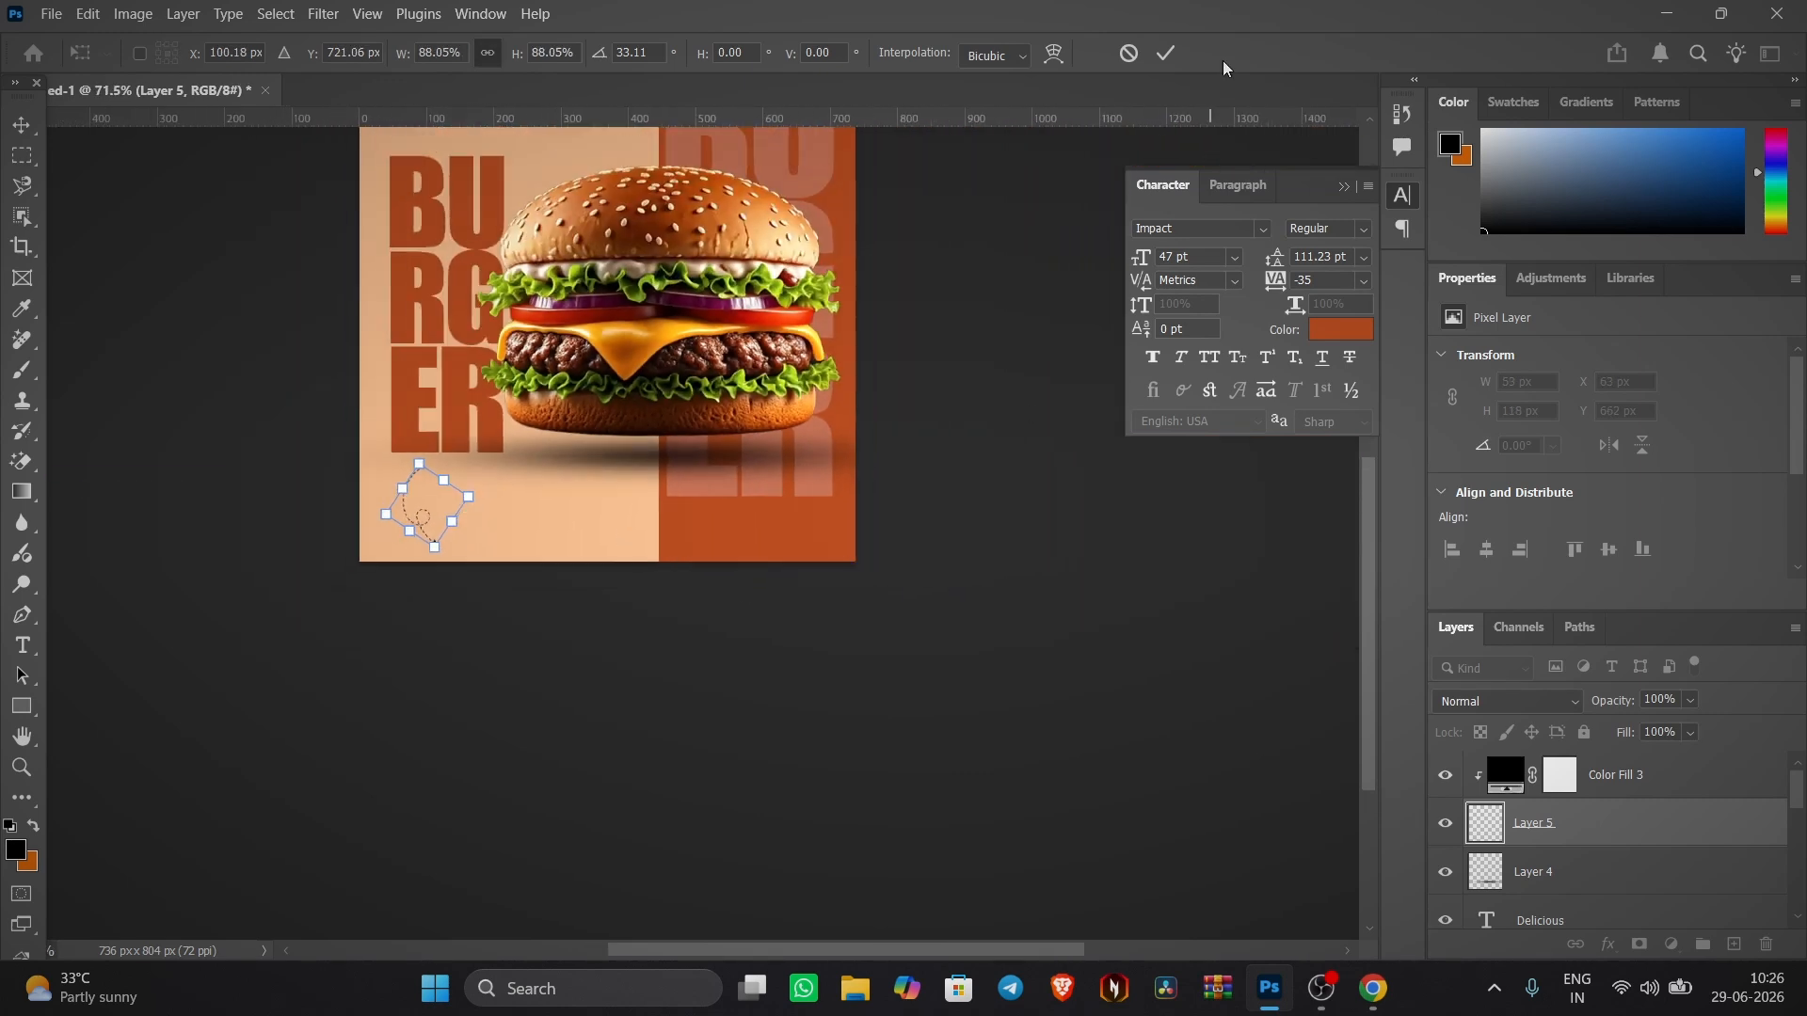
pyautogui.click(1167, 53)
# - Extend the canvas downward with the Crop tool to 736 by 983 px
pyautogui.press('c')
pyautogui.moveTo(618, 571); pyautogui.dragTo(617, 625)
pyautogui.click(1350, 53)
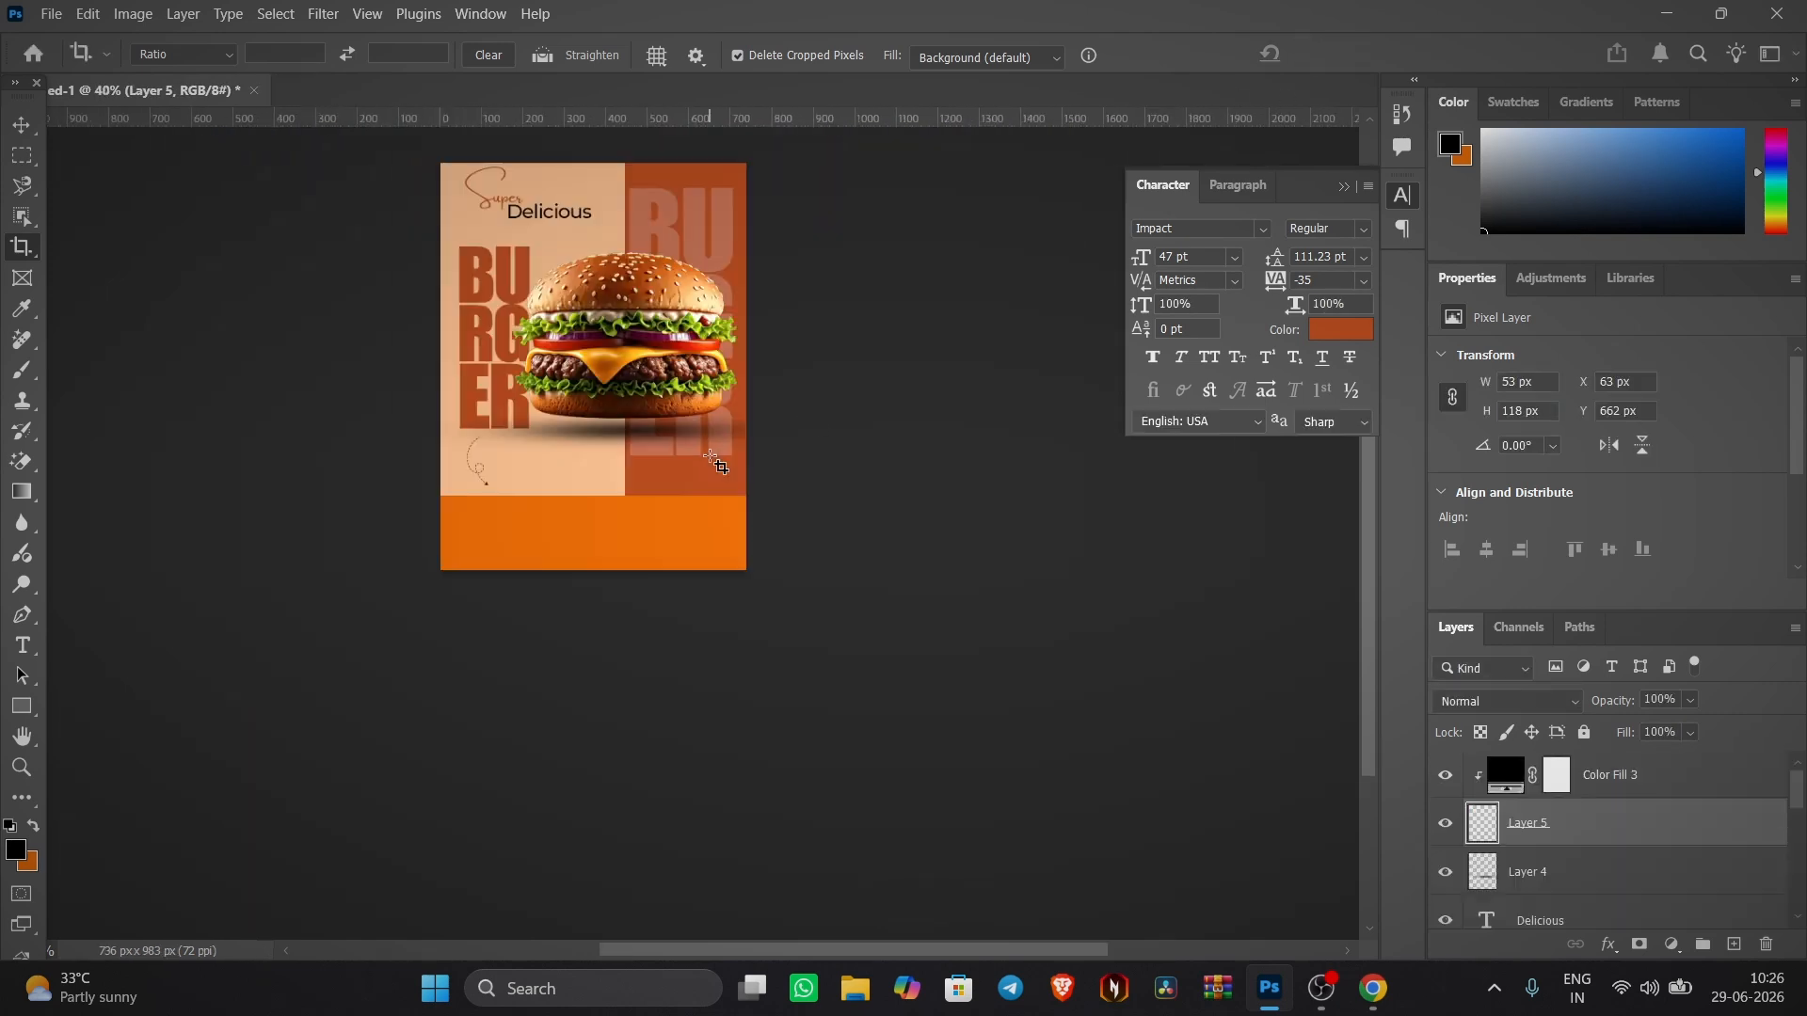
pyautogui.press('v')
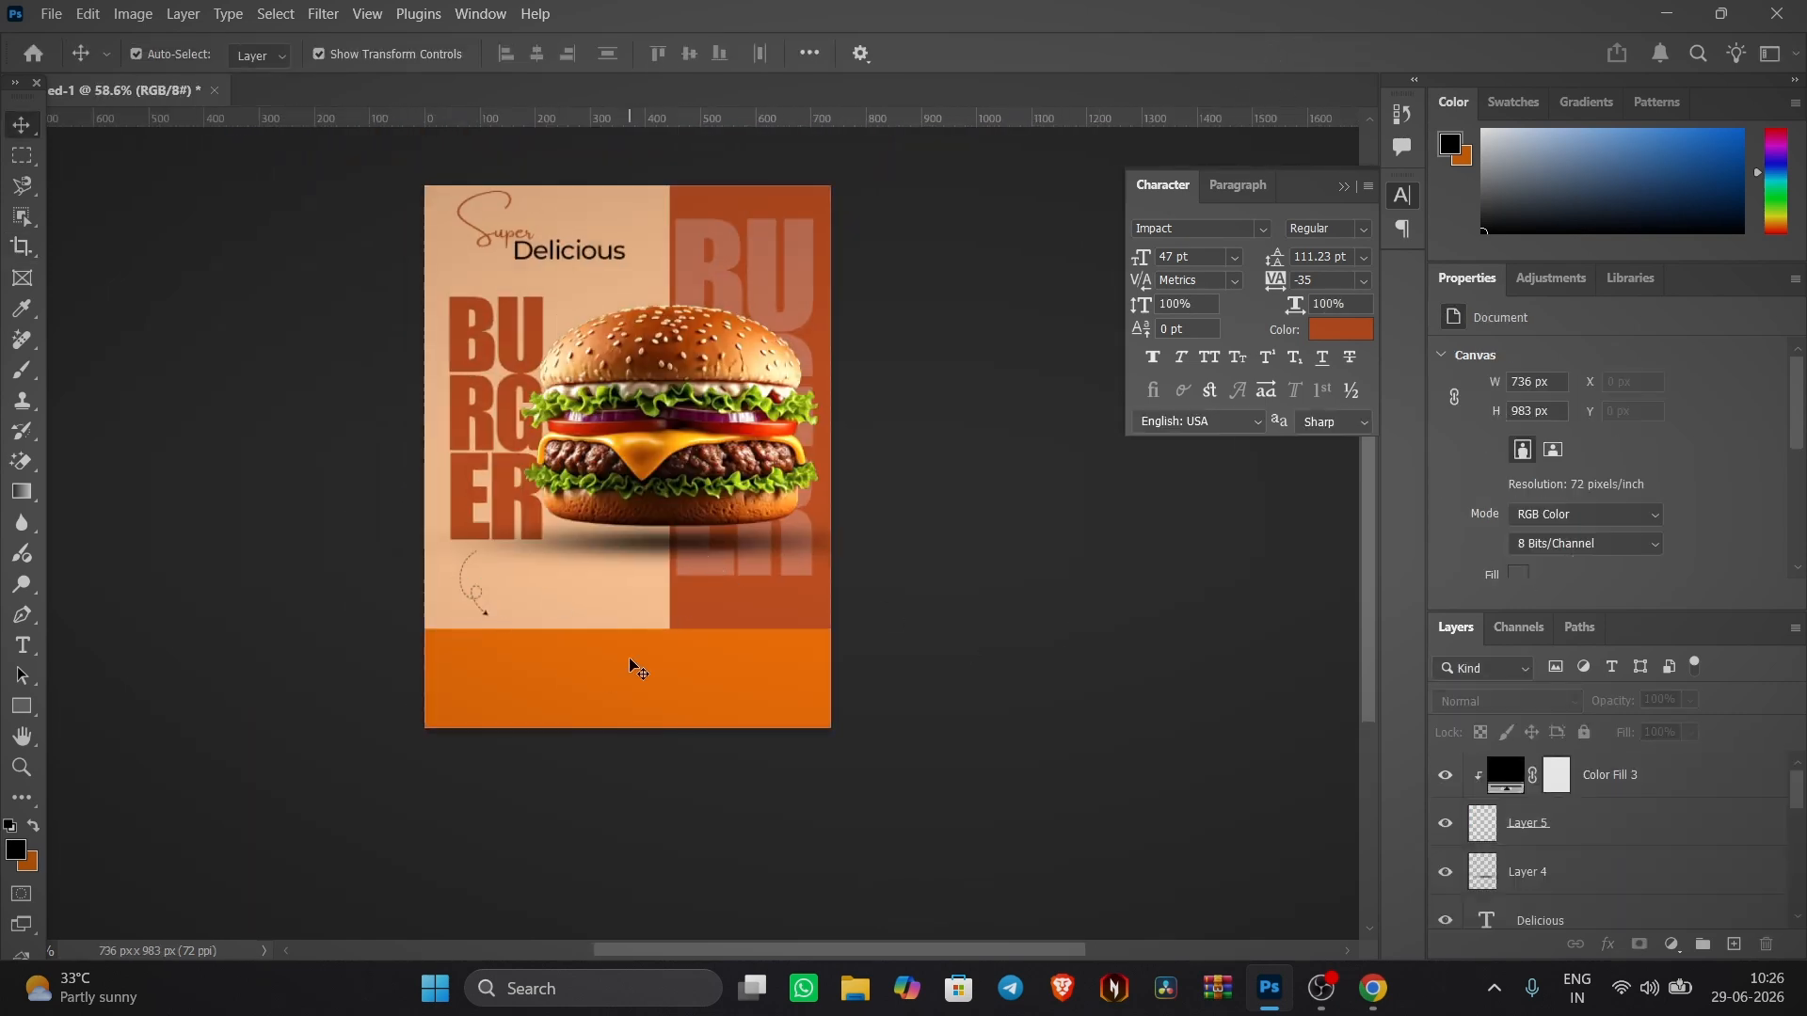
pyautogui.scroll(2, 630, 665)
pyautogui.click(432, 581)
pyautogui.click(1093, 584)
pyautogui.scroll(-2, 1646, 907)
pyautogui.scroll(3, 1646, 908)
pyautogui.scroll(1, 1144, 790)
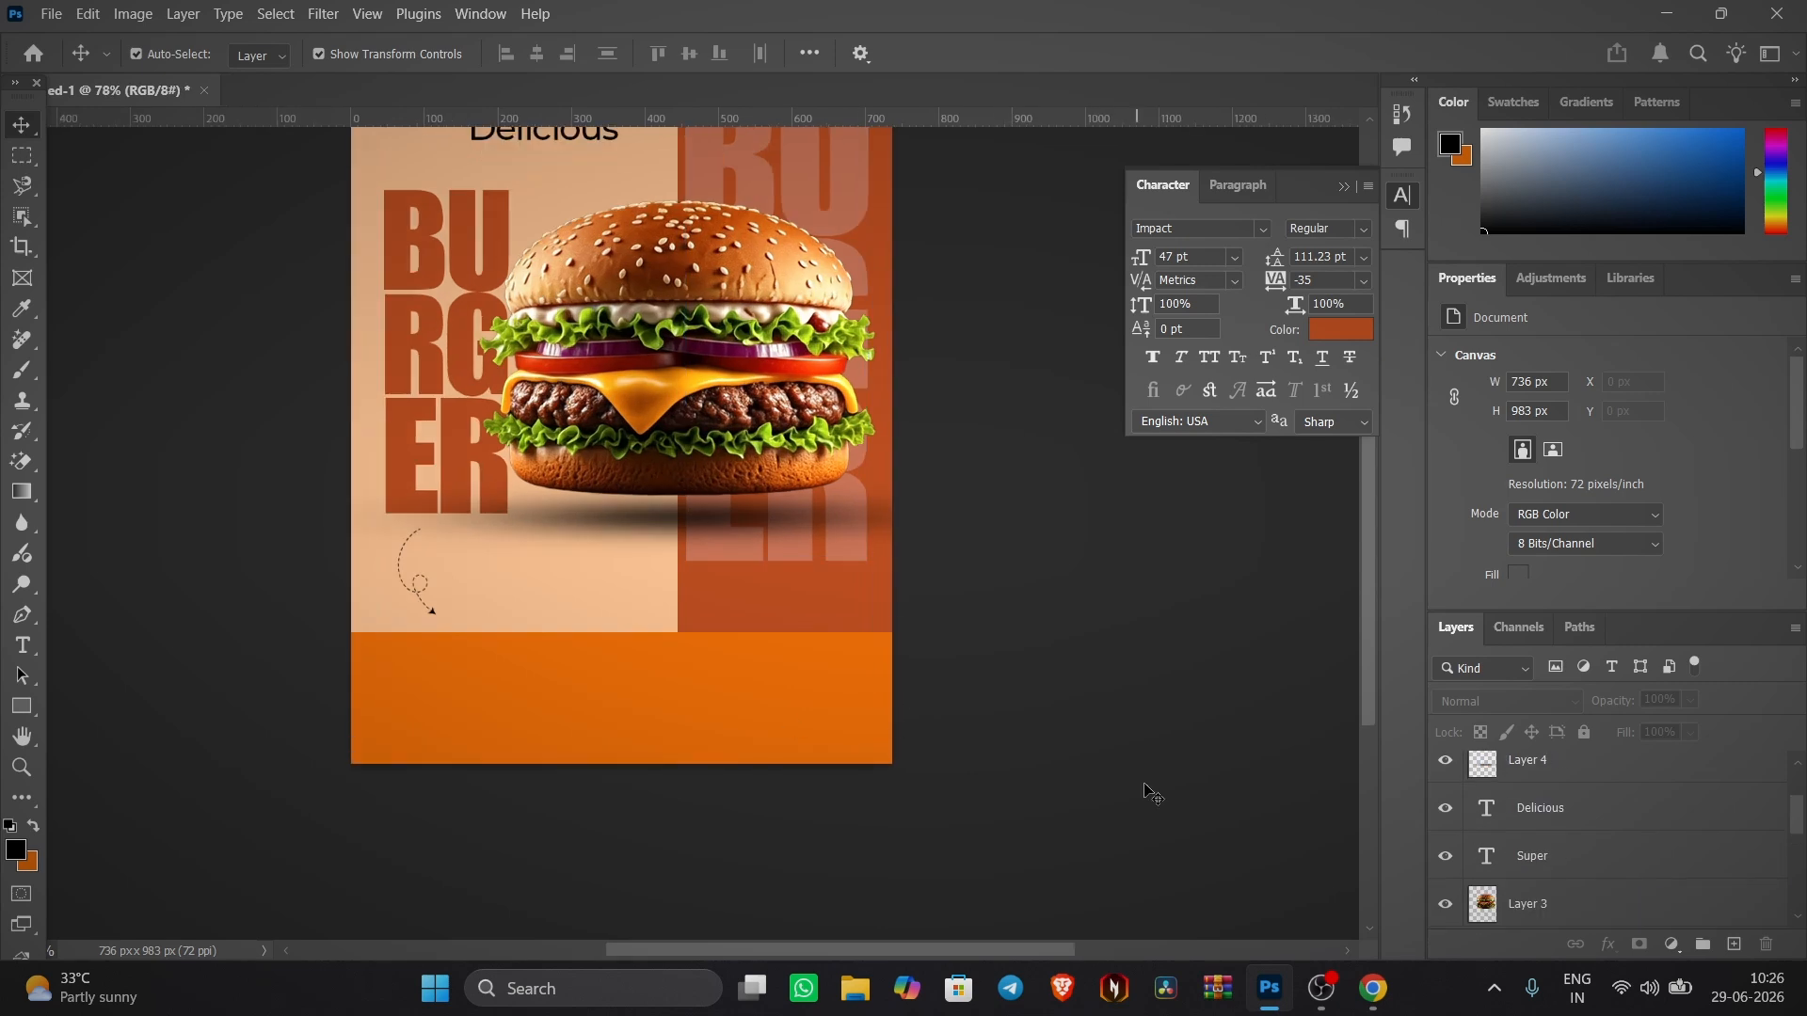
pyautogui.scroll(-3, 1625, 863)
pyautogui.click(1625, 861)
pyautogui.click(958, 776)
# - Marquee-select the lower area of the peach background column and fill it on Layer 1 with the sampled peach colour e3b083
pyautogui.press('m')
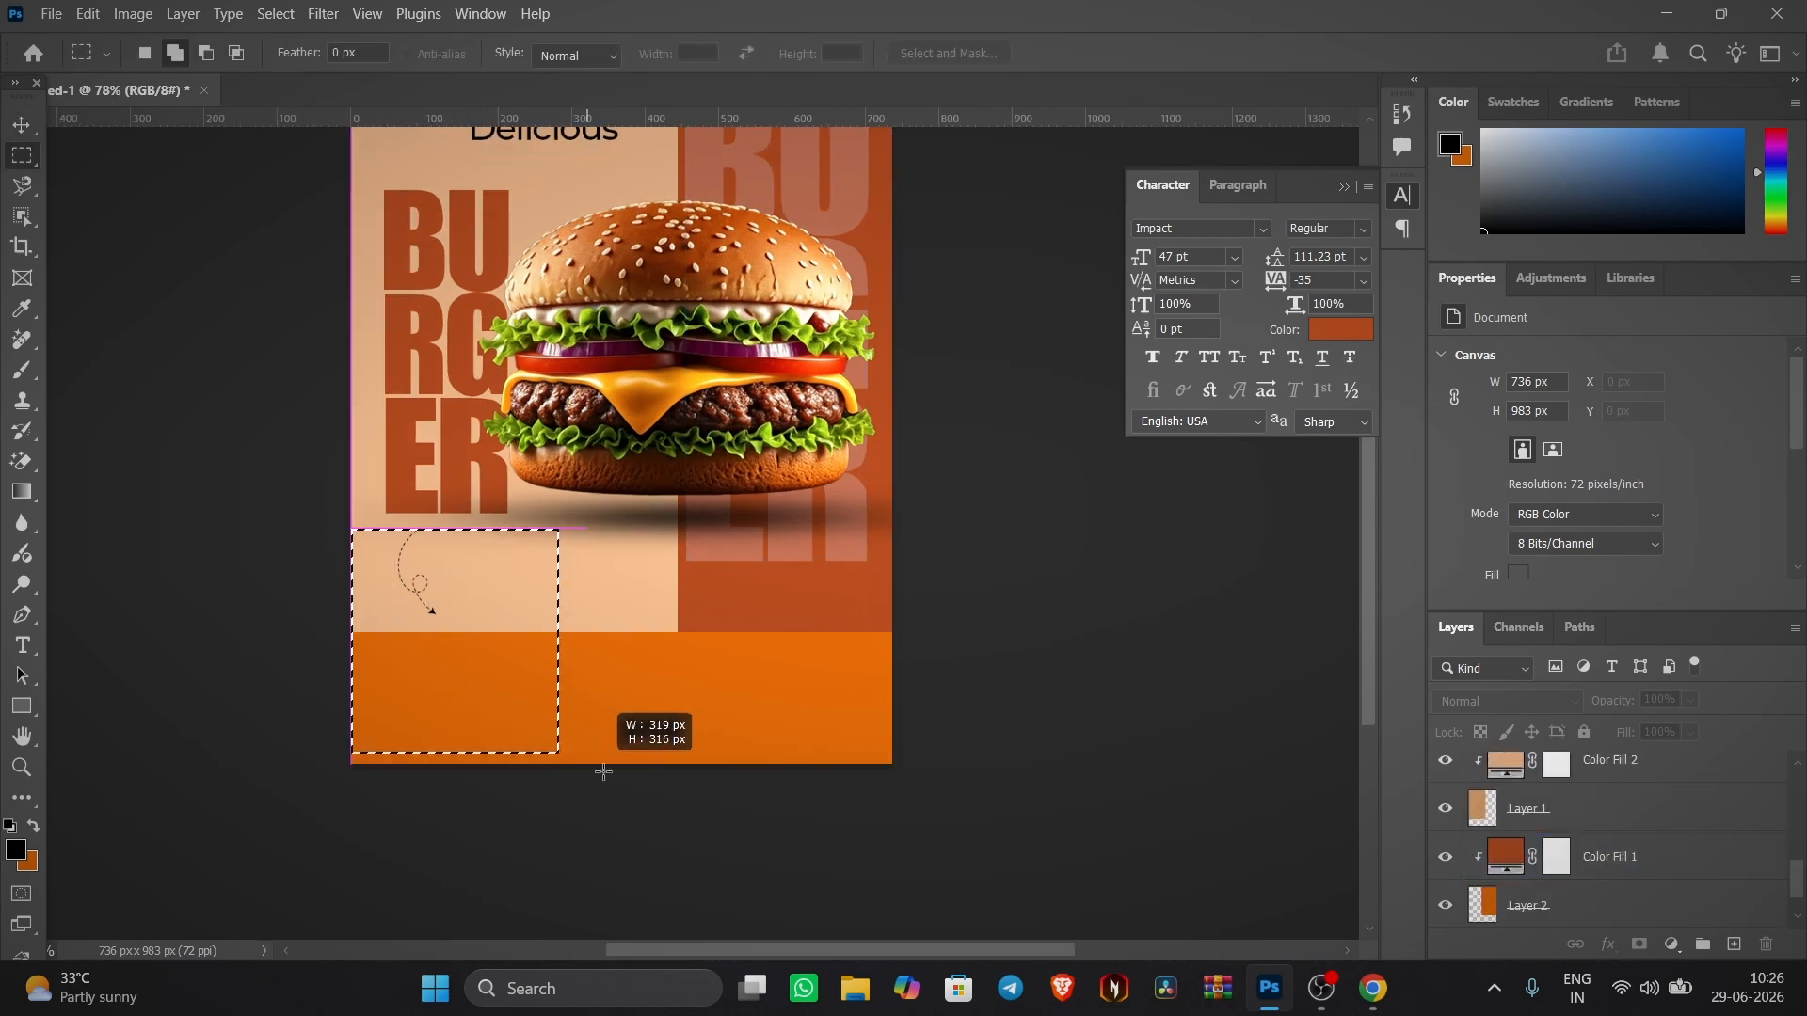
pyautogui.moveTo(604, 772); pyautogui.dragTo(678, 821)
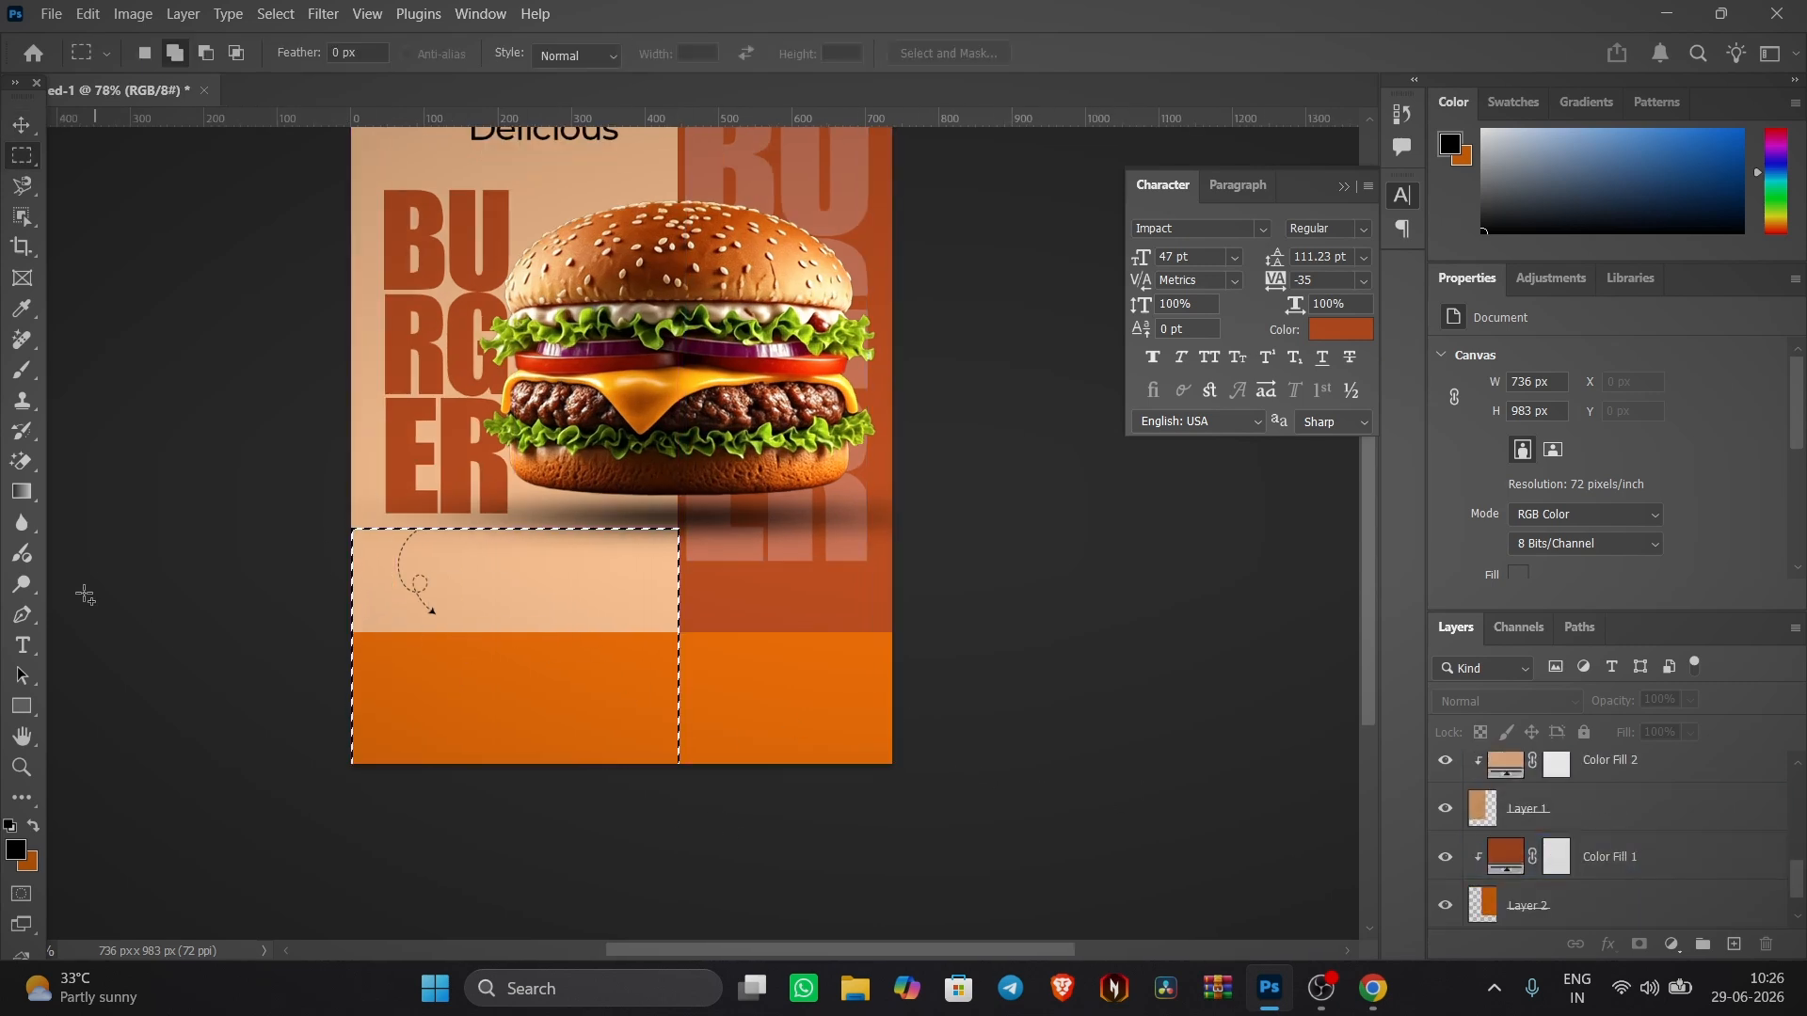
pyautogui.click(16, 849)
pyautogui.click(609, 563)
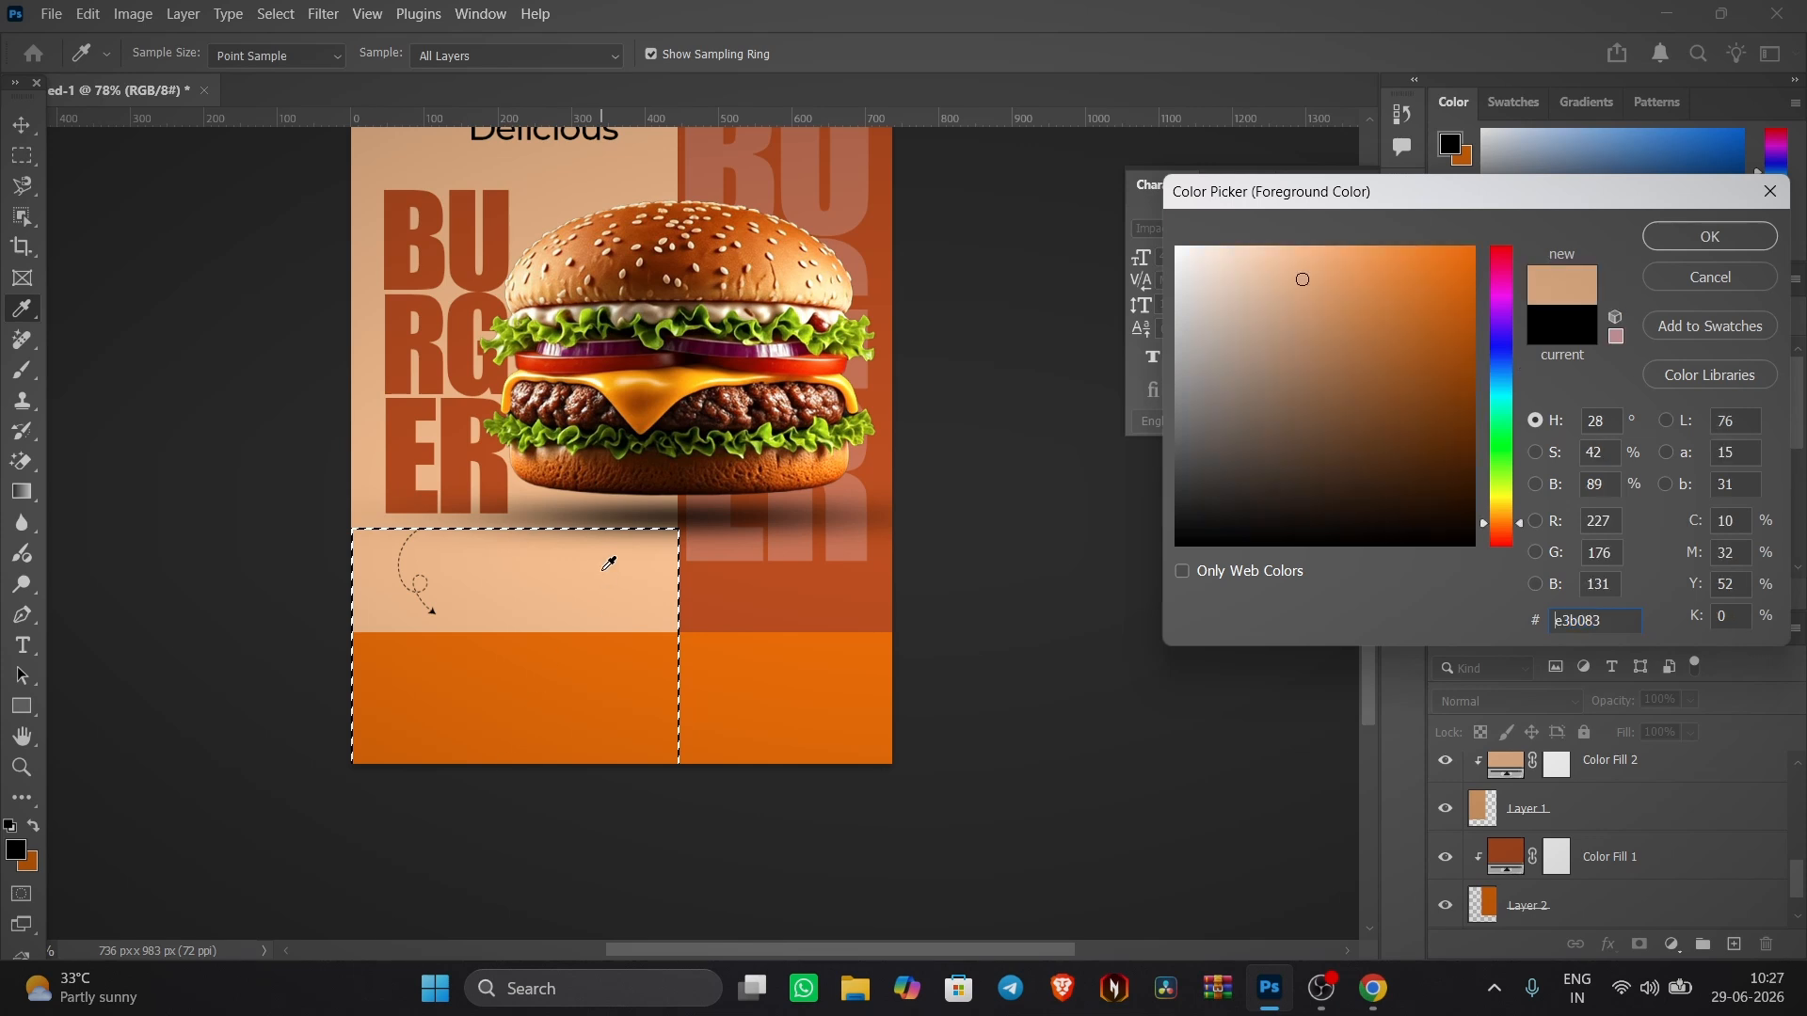
pyautogui.click(1752, 239)
pyautogui.click(1600, 809)
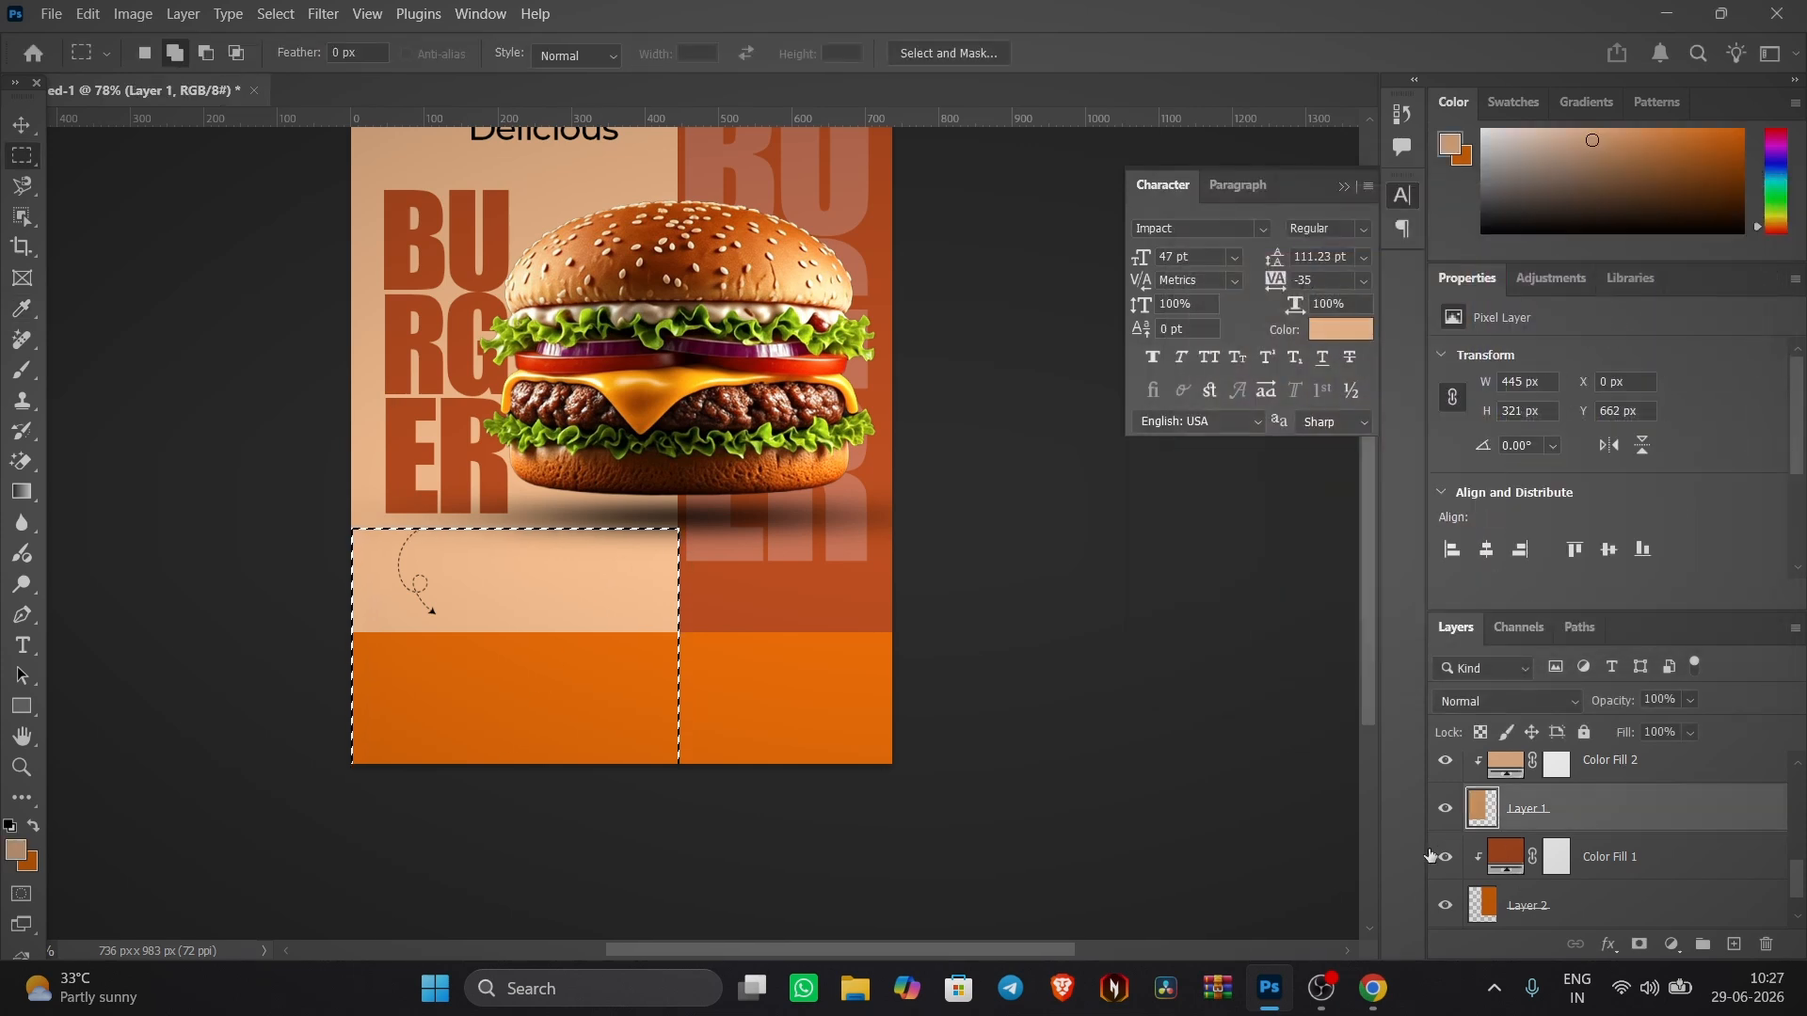
pyautogui.hotkey('alt', 'BackSpace')
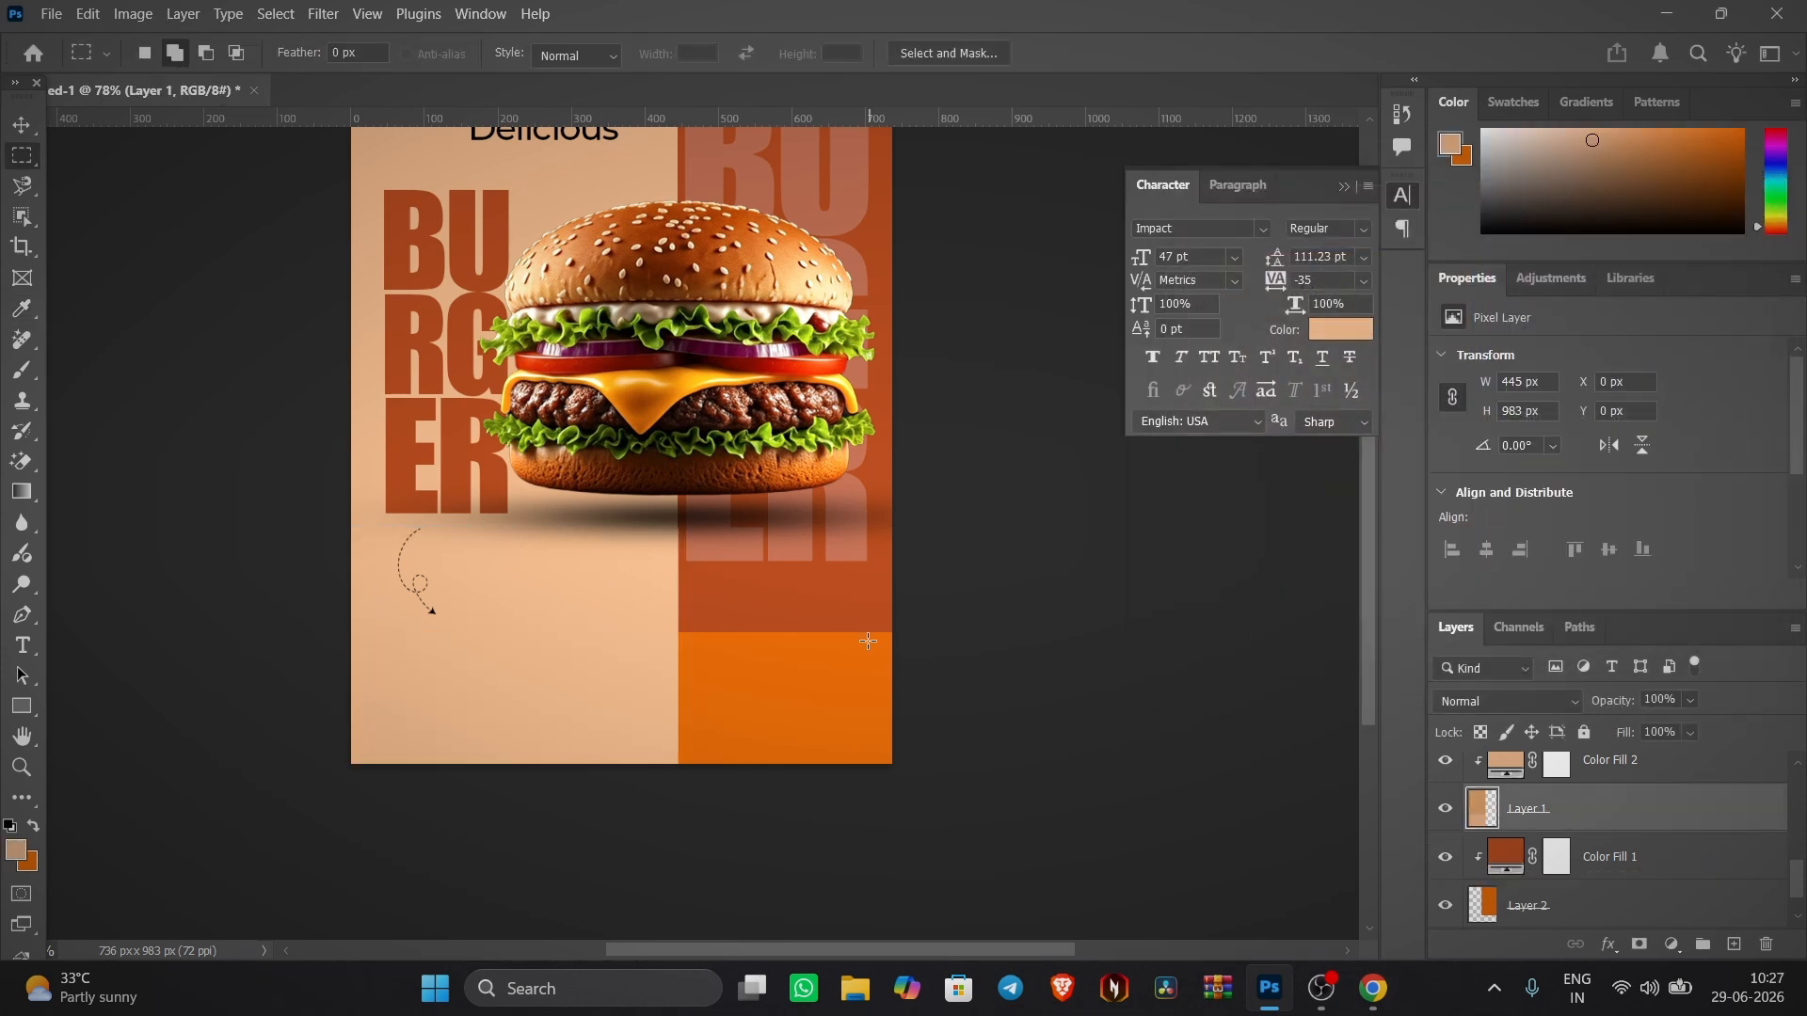
pyautogui.keyDown('ctrl'); pyautogui.click(949, 721); pyautogui.keyUp('ctrl')
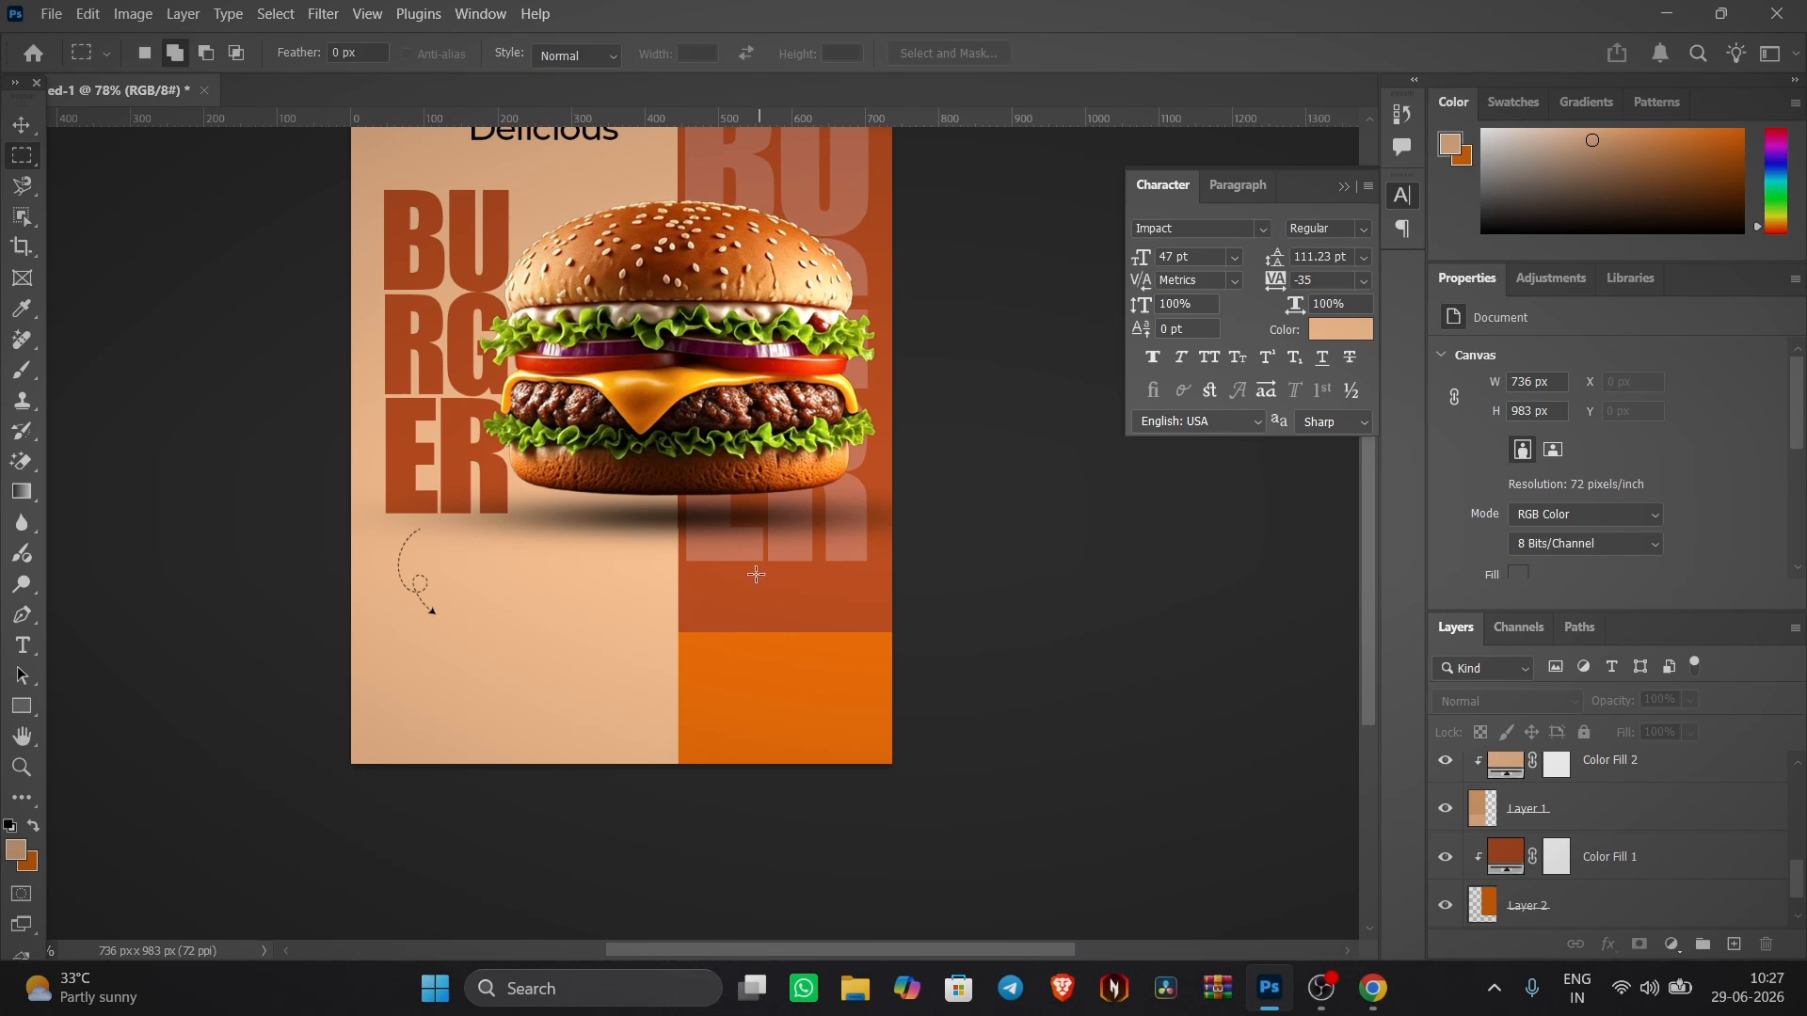
# - Stretch the Layer 2 background block downward to 127.49% height so it covers the extended canvas
pyautogui.click(1493, 890)
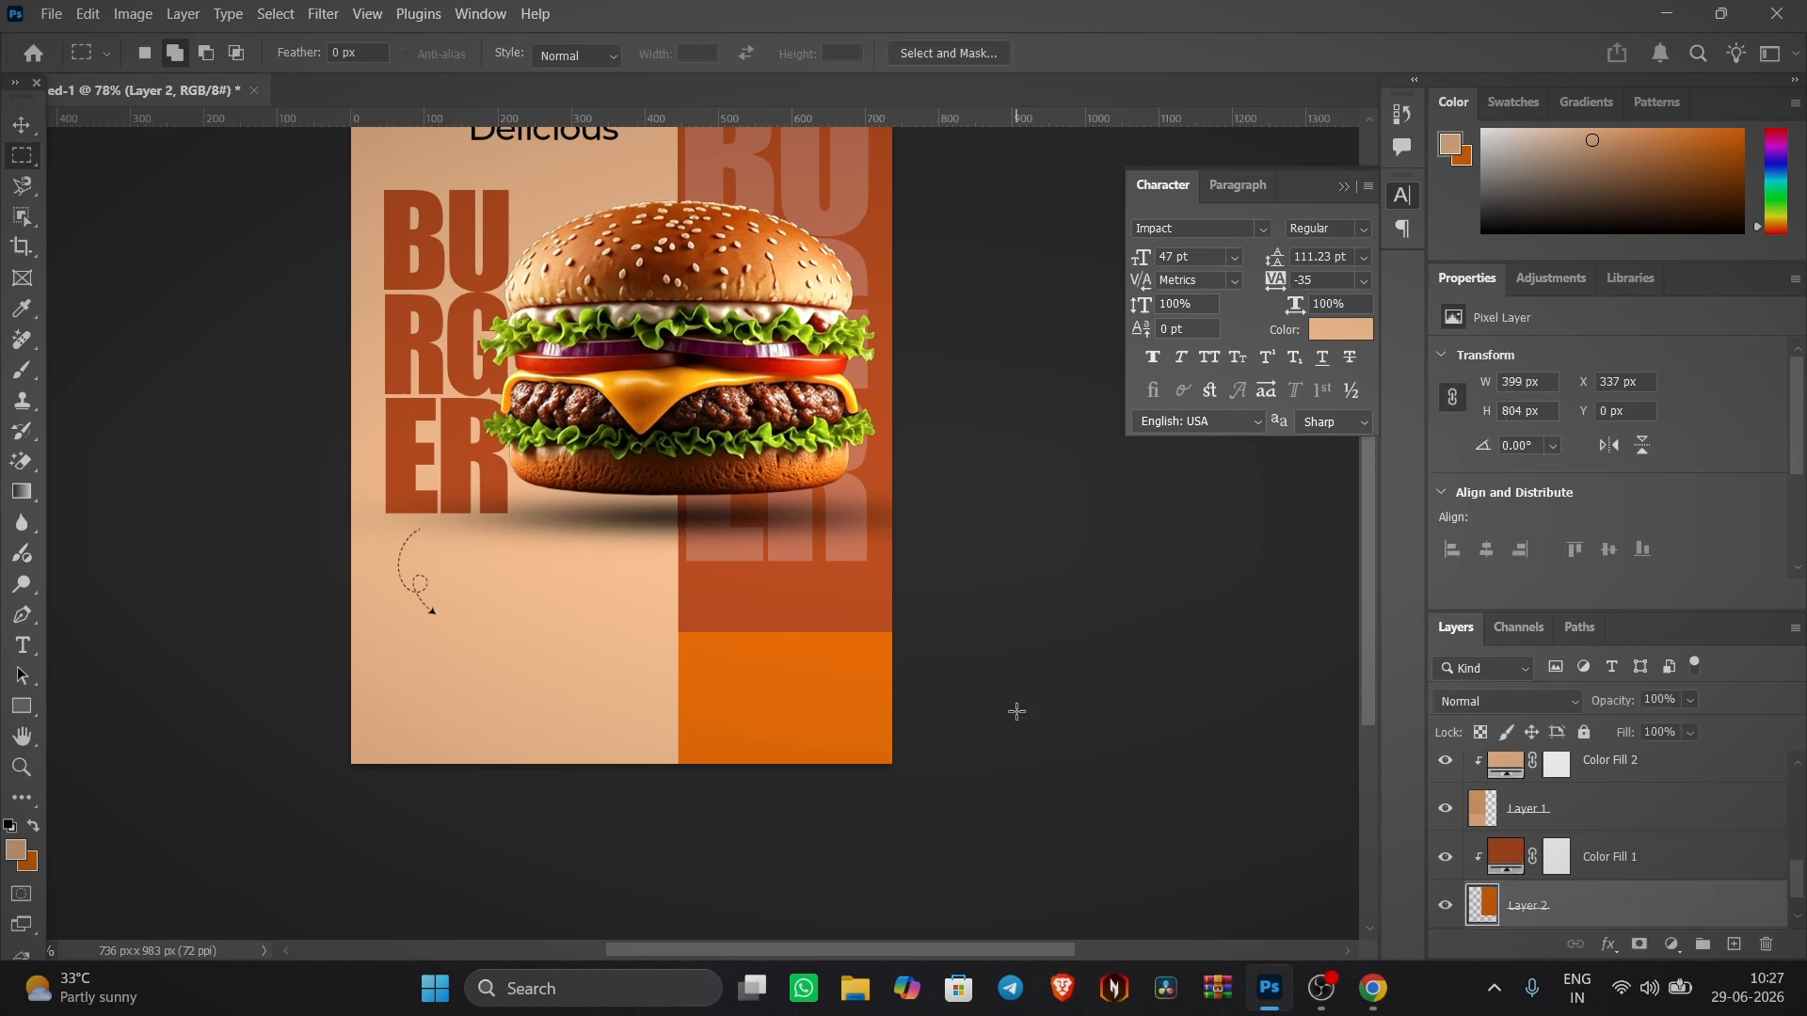
pyautogui.hotkey('ctrl', 't')
pyautogui.scroll(-6, 869, 574)
pyautogui.scroll(5, 777, 615)
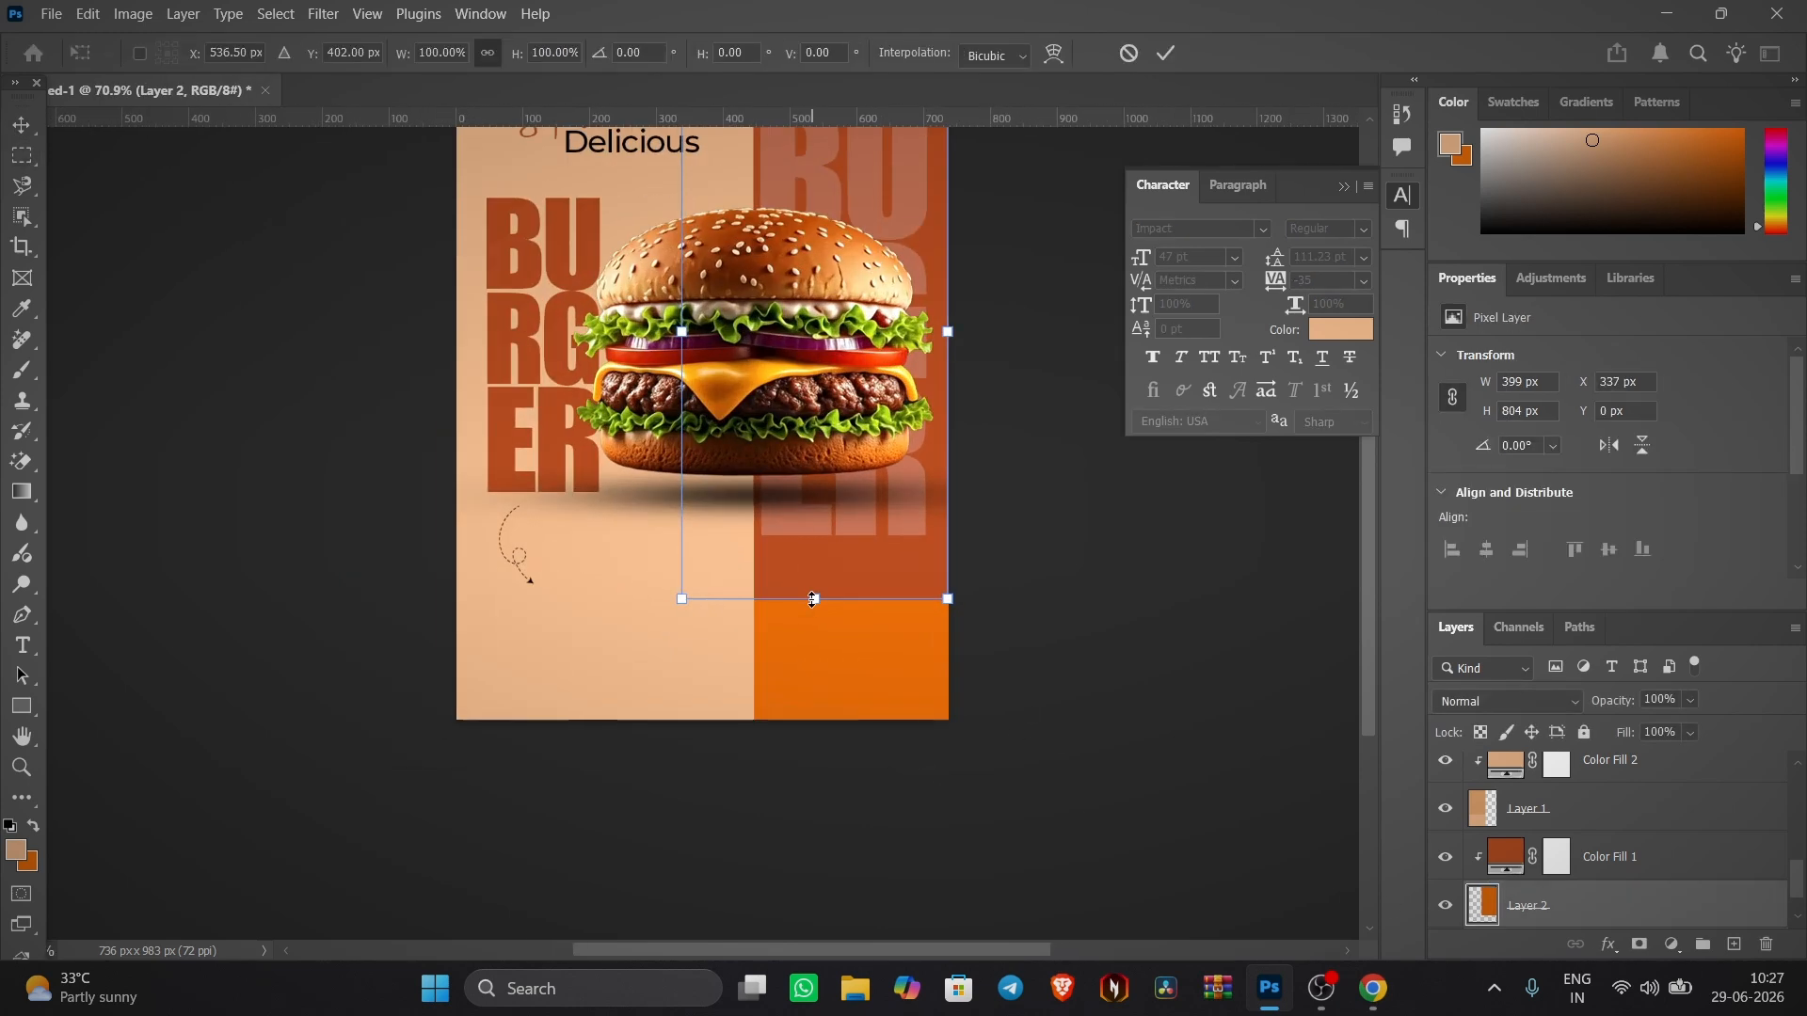
pyautogui.moveTo(812, 598); pyautogui.dragTo(808, 756)
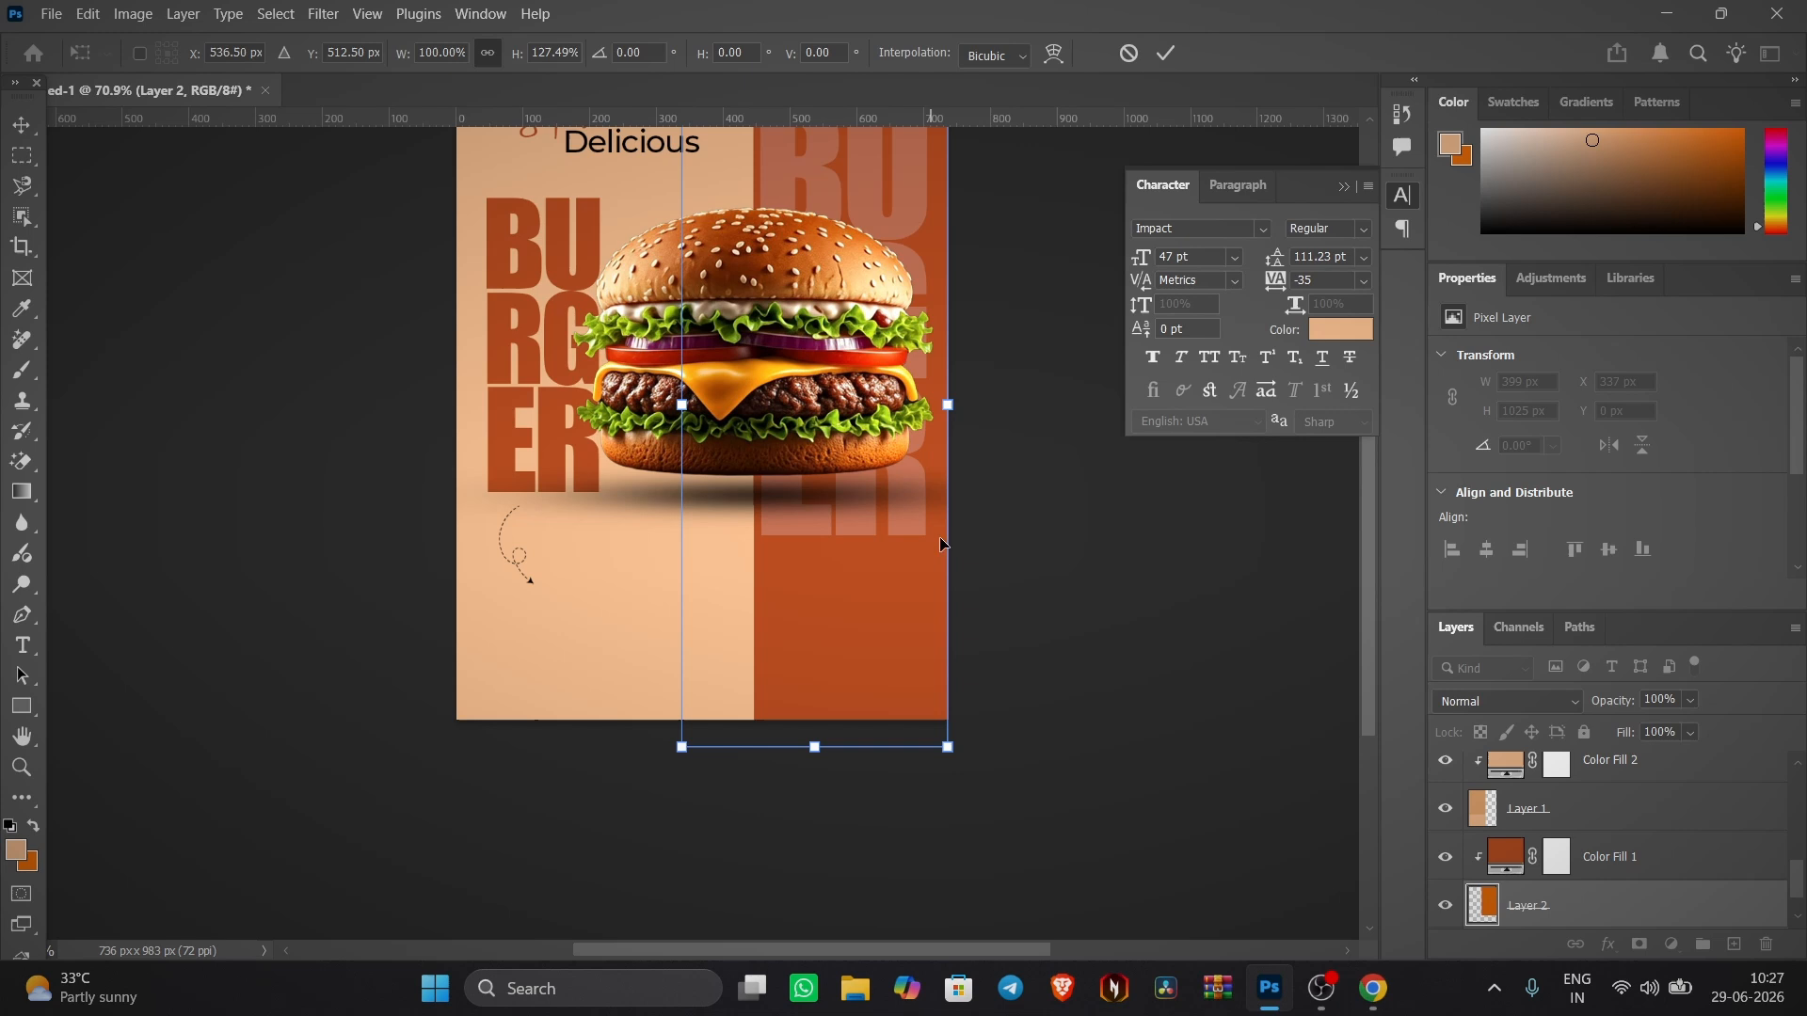
pyautogui.click(1168, 53)
pyautogui.click(21, 125)
pyautogui.click(247, 243)
pyautogui.scroll(-5, 620, 564)
pyautogui.scroll(5, 619, 564)
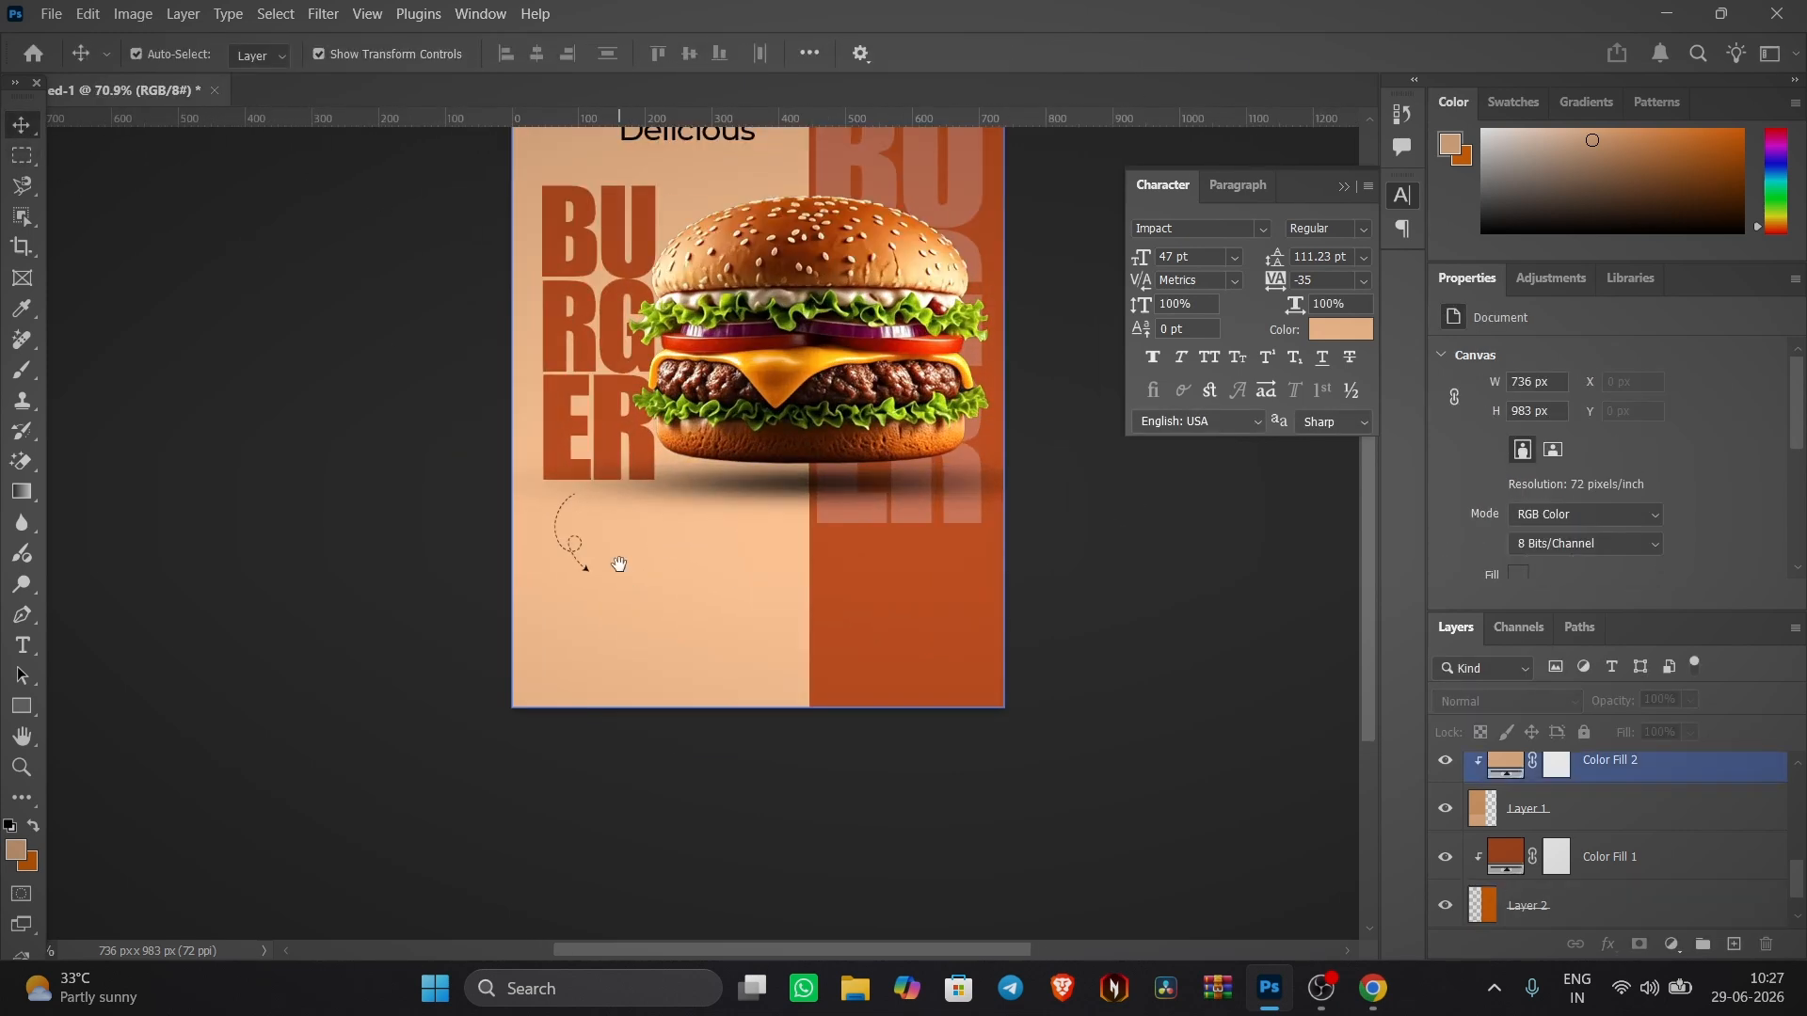
# - Merge the dashed arrow layer with its clipped black colour fill layer
pyautogui.scroll(10, 619, 564)
pyautogui.scroll(5, 1570, 810)
pyautogui.click(1570, 817)
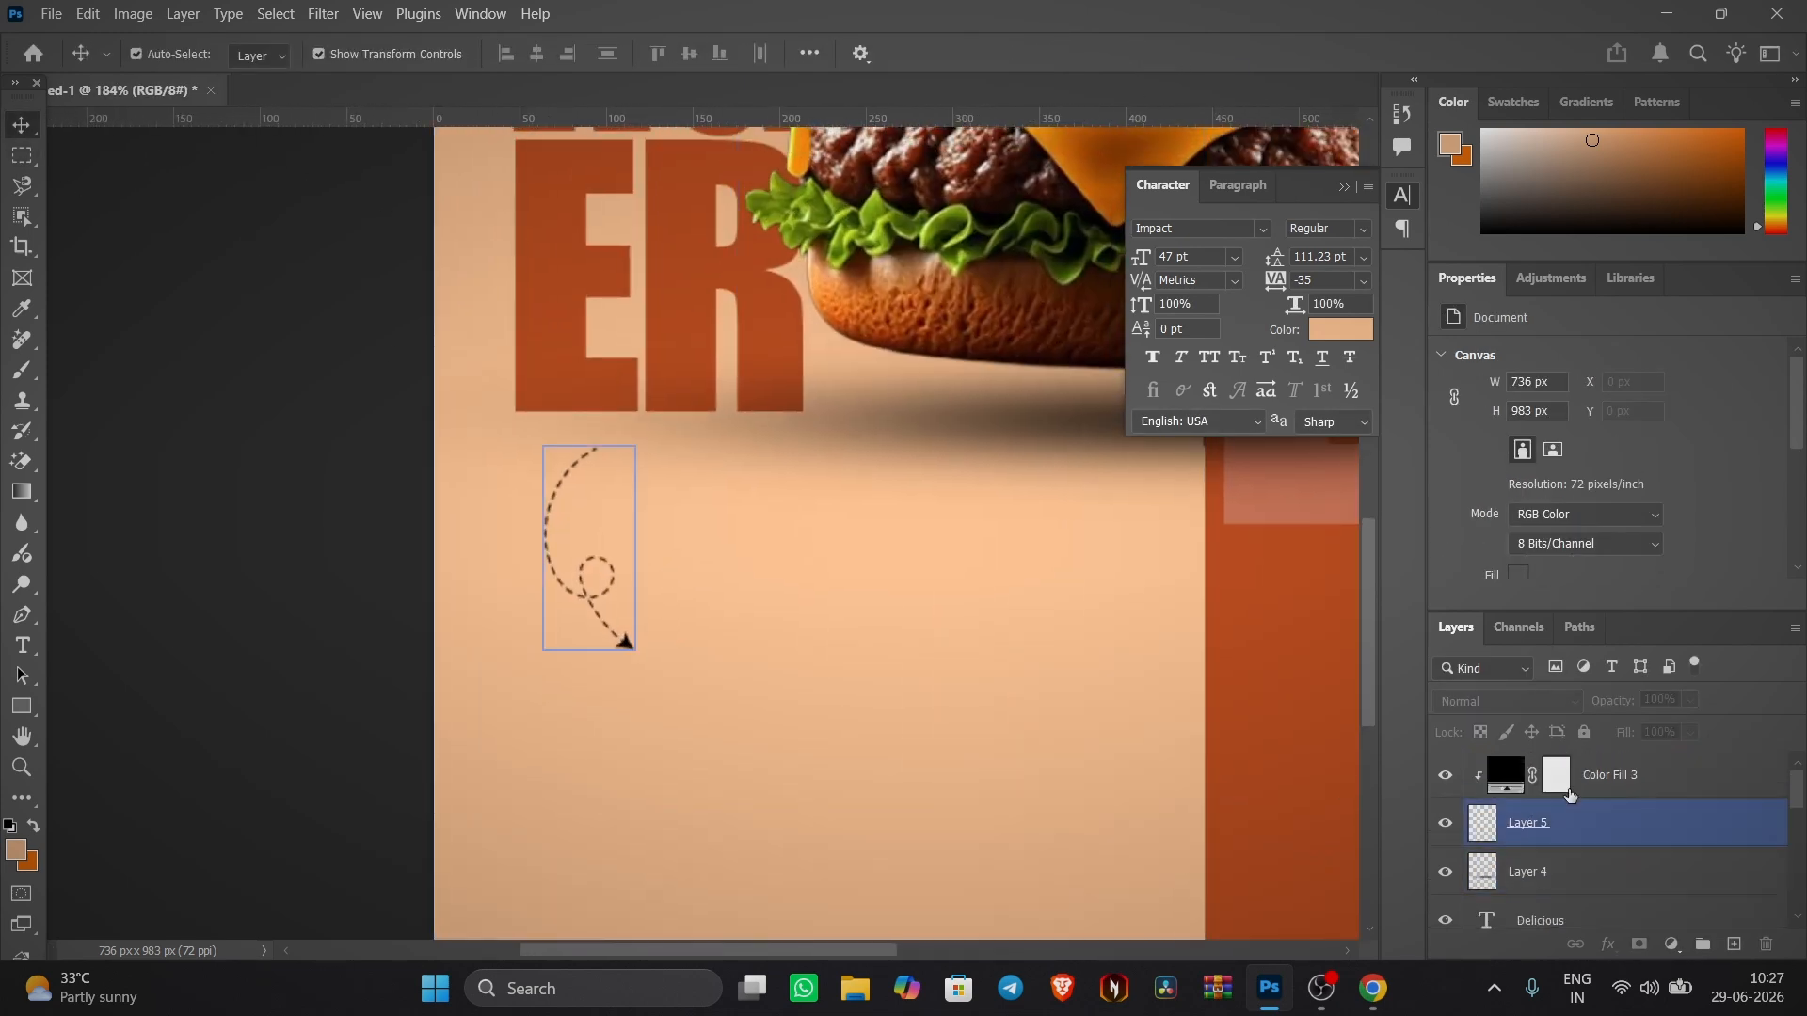
pyautogui.keyDown('shift'); pyautogui.click(1570, 796); pyautogui.keyUp('shift')
pyautogui.hotkey('ctrl', 'e')
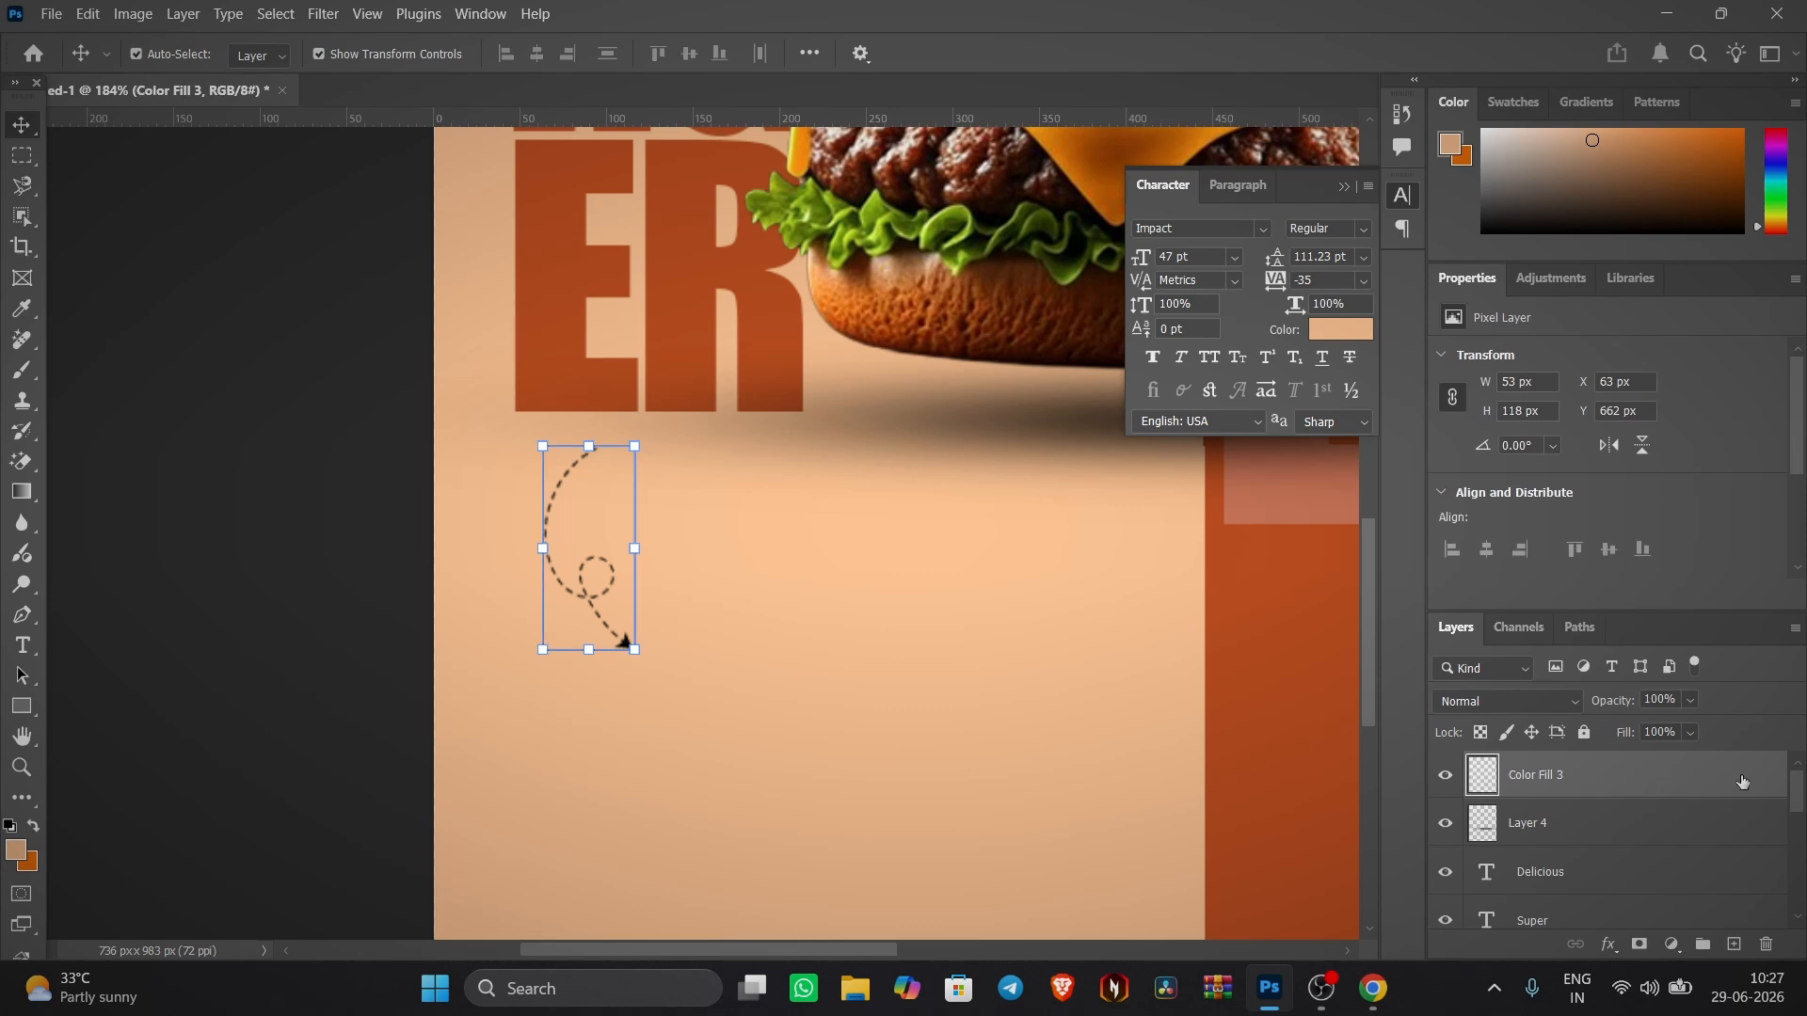
# - Add an inside stroke in black 000000 to the merged dashed arrow layer
pyautogui.doubleClick(1744, 782)
pyautogui.click(828, 410)
pyautogui.click(1152, 469)
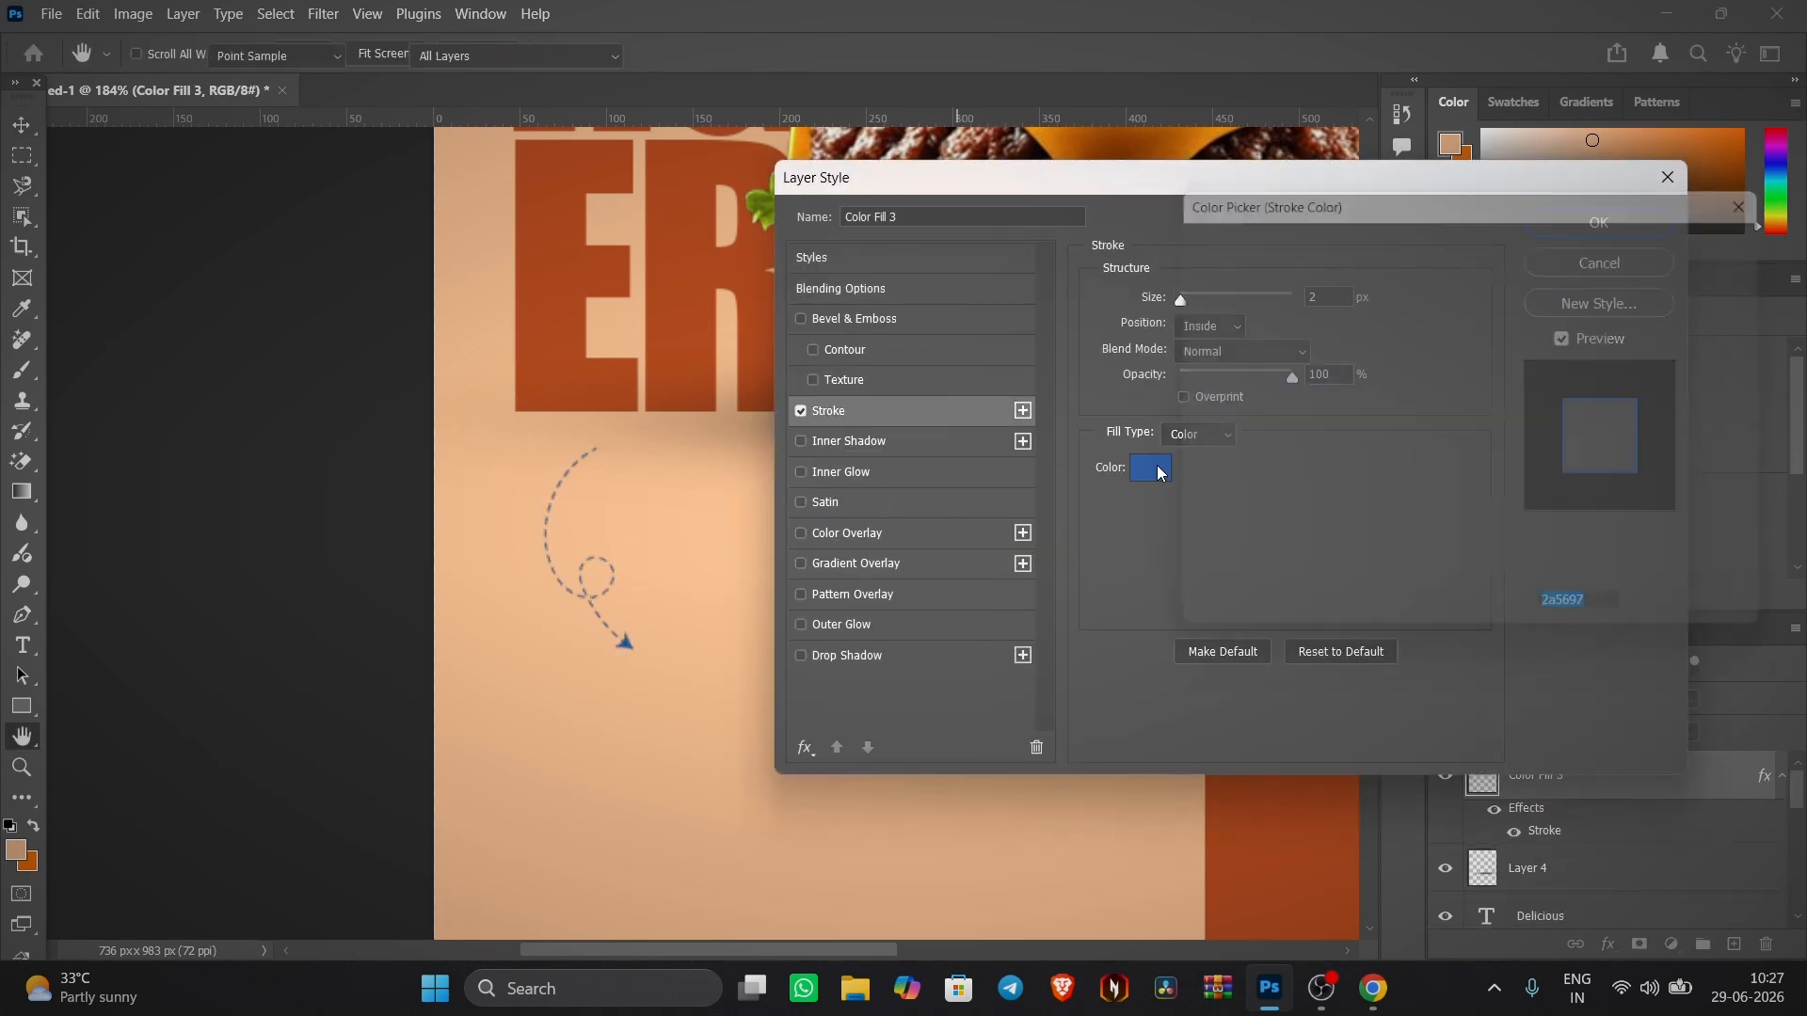
pyautogui.write('000000')
pyautogui.click(1736, 234)
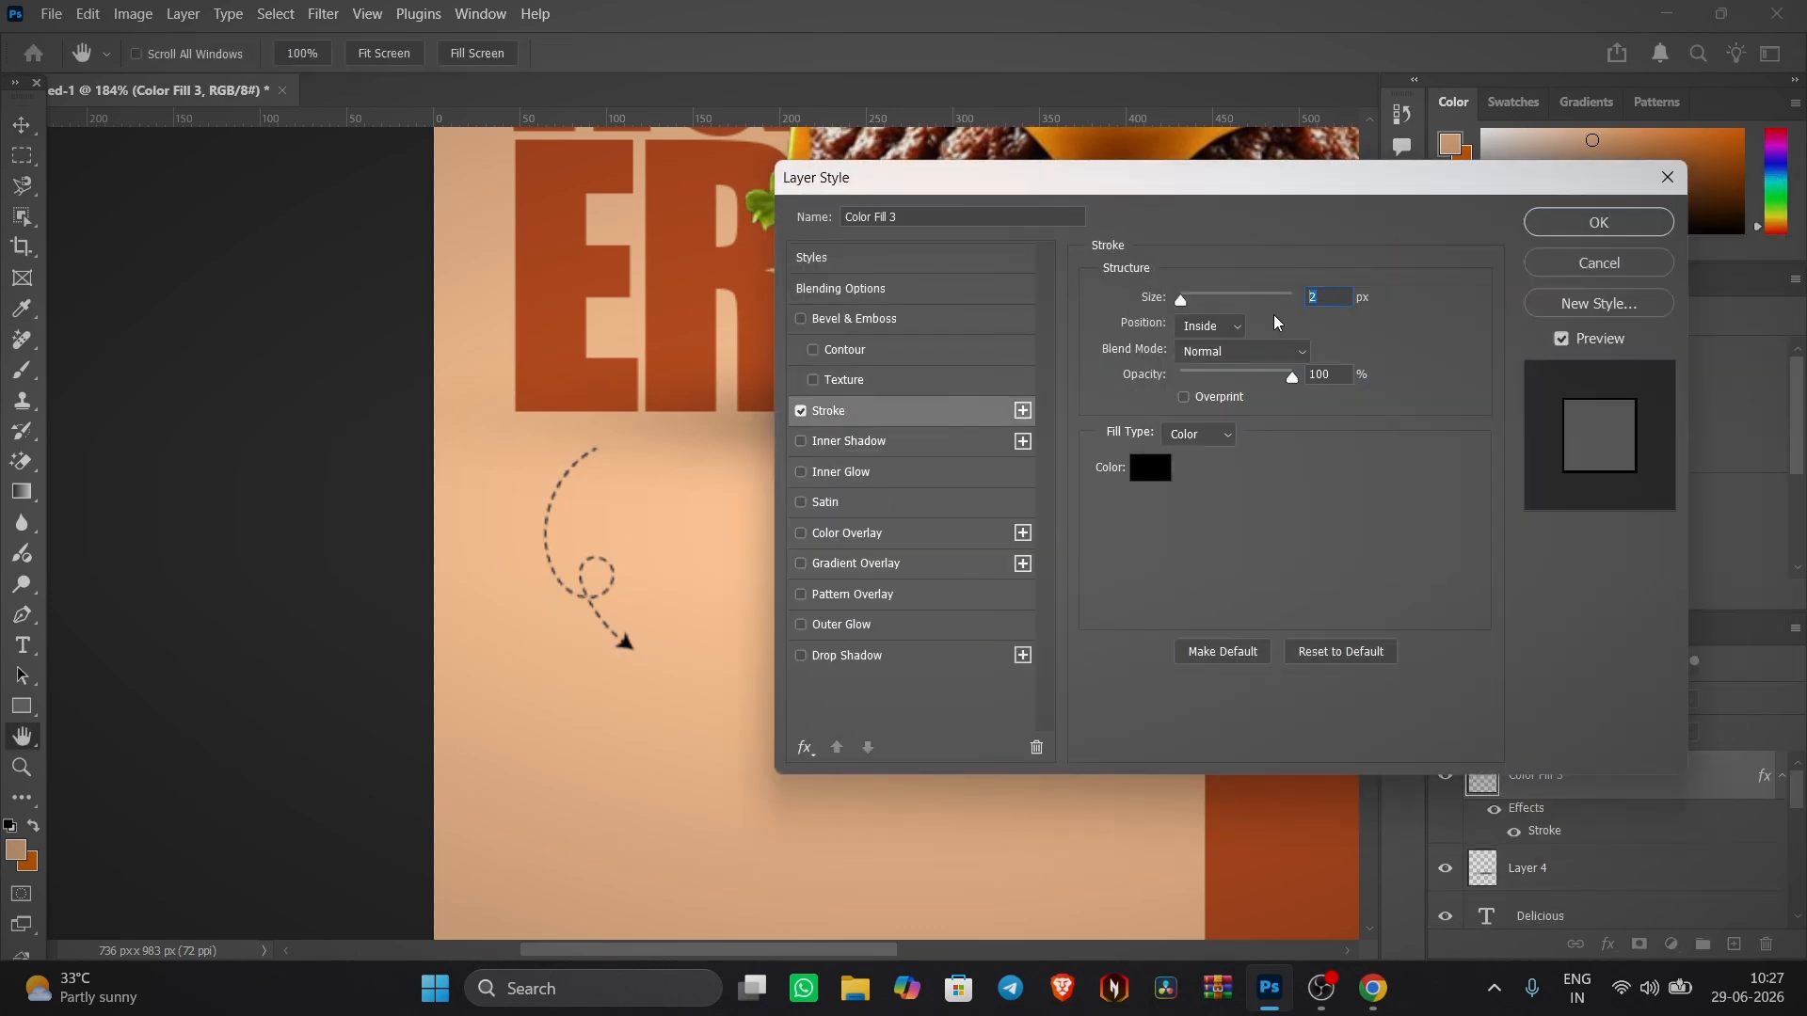
pyautogui.press('Return')
pyautogui.click(603, 428)
pyautogui.scroll(-5, 603, 509)
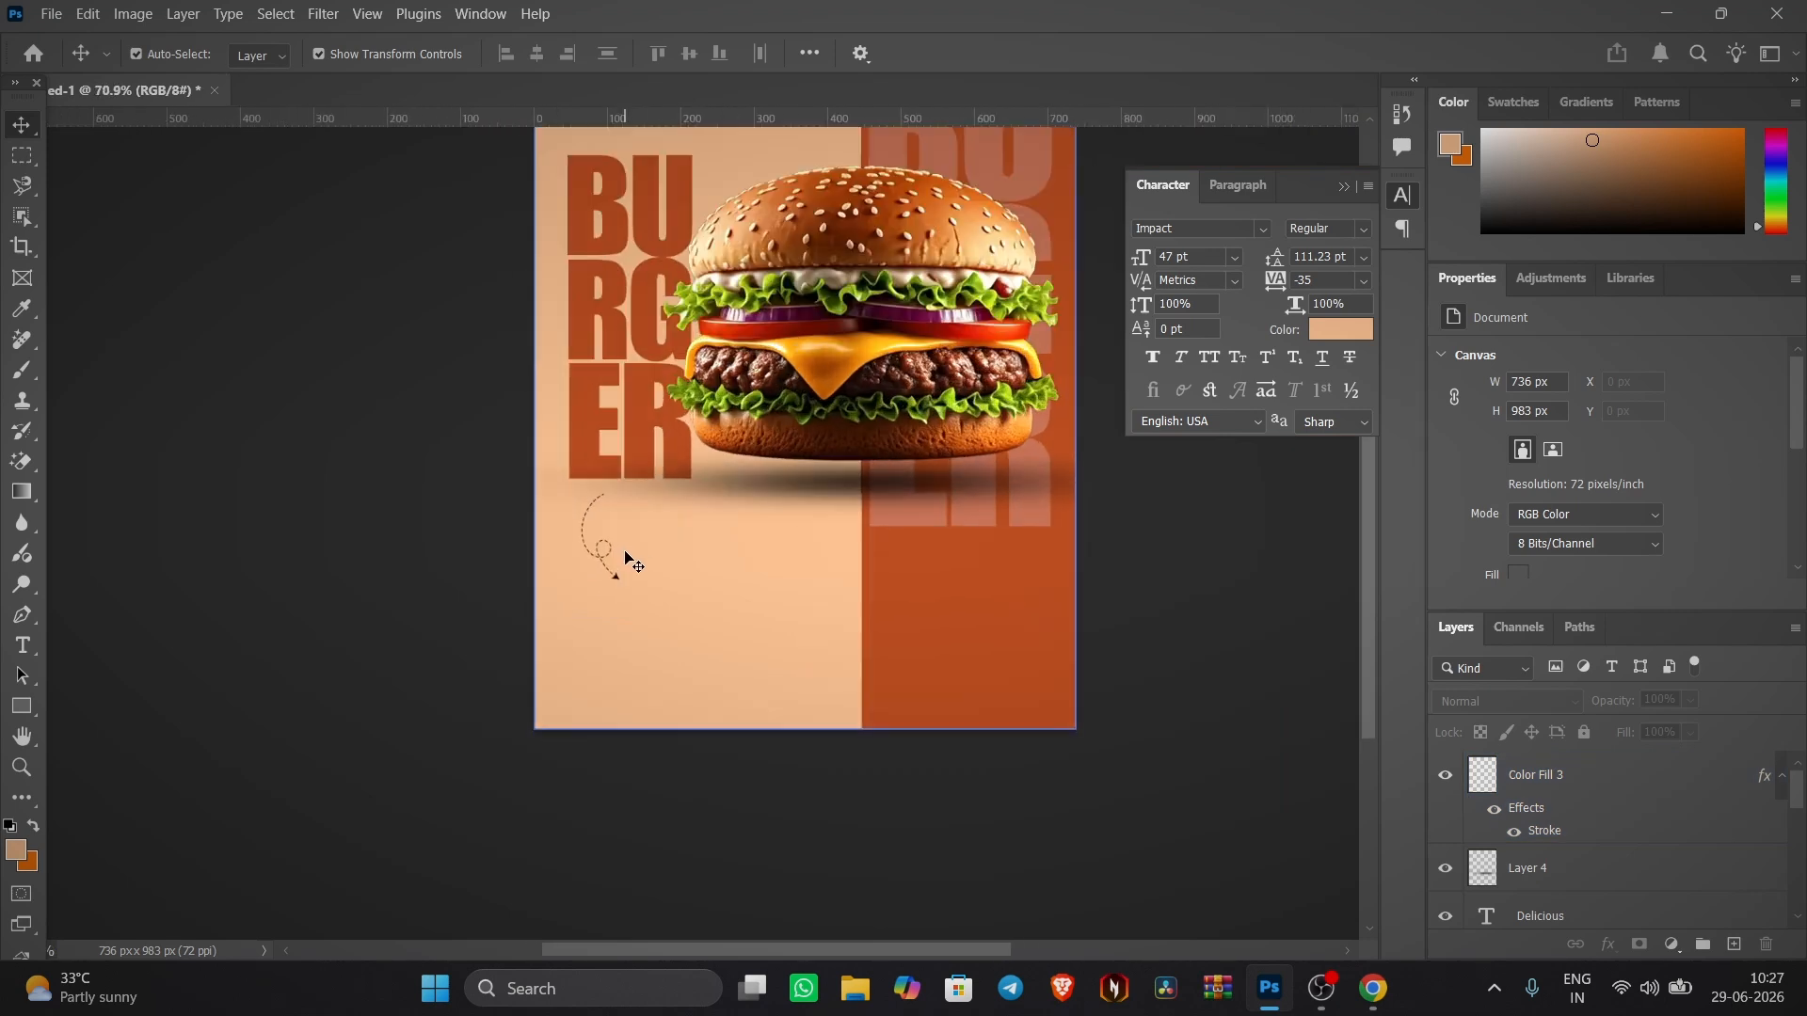
# - Increase the dashed arrow's inside stroke size to 183 px
pyautogui.scroll(5, 616, 551)
pyautogui.click(616, 541)
pyautogui.doubleClick(1648, 774)
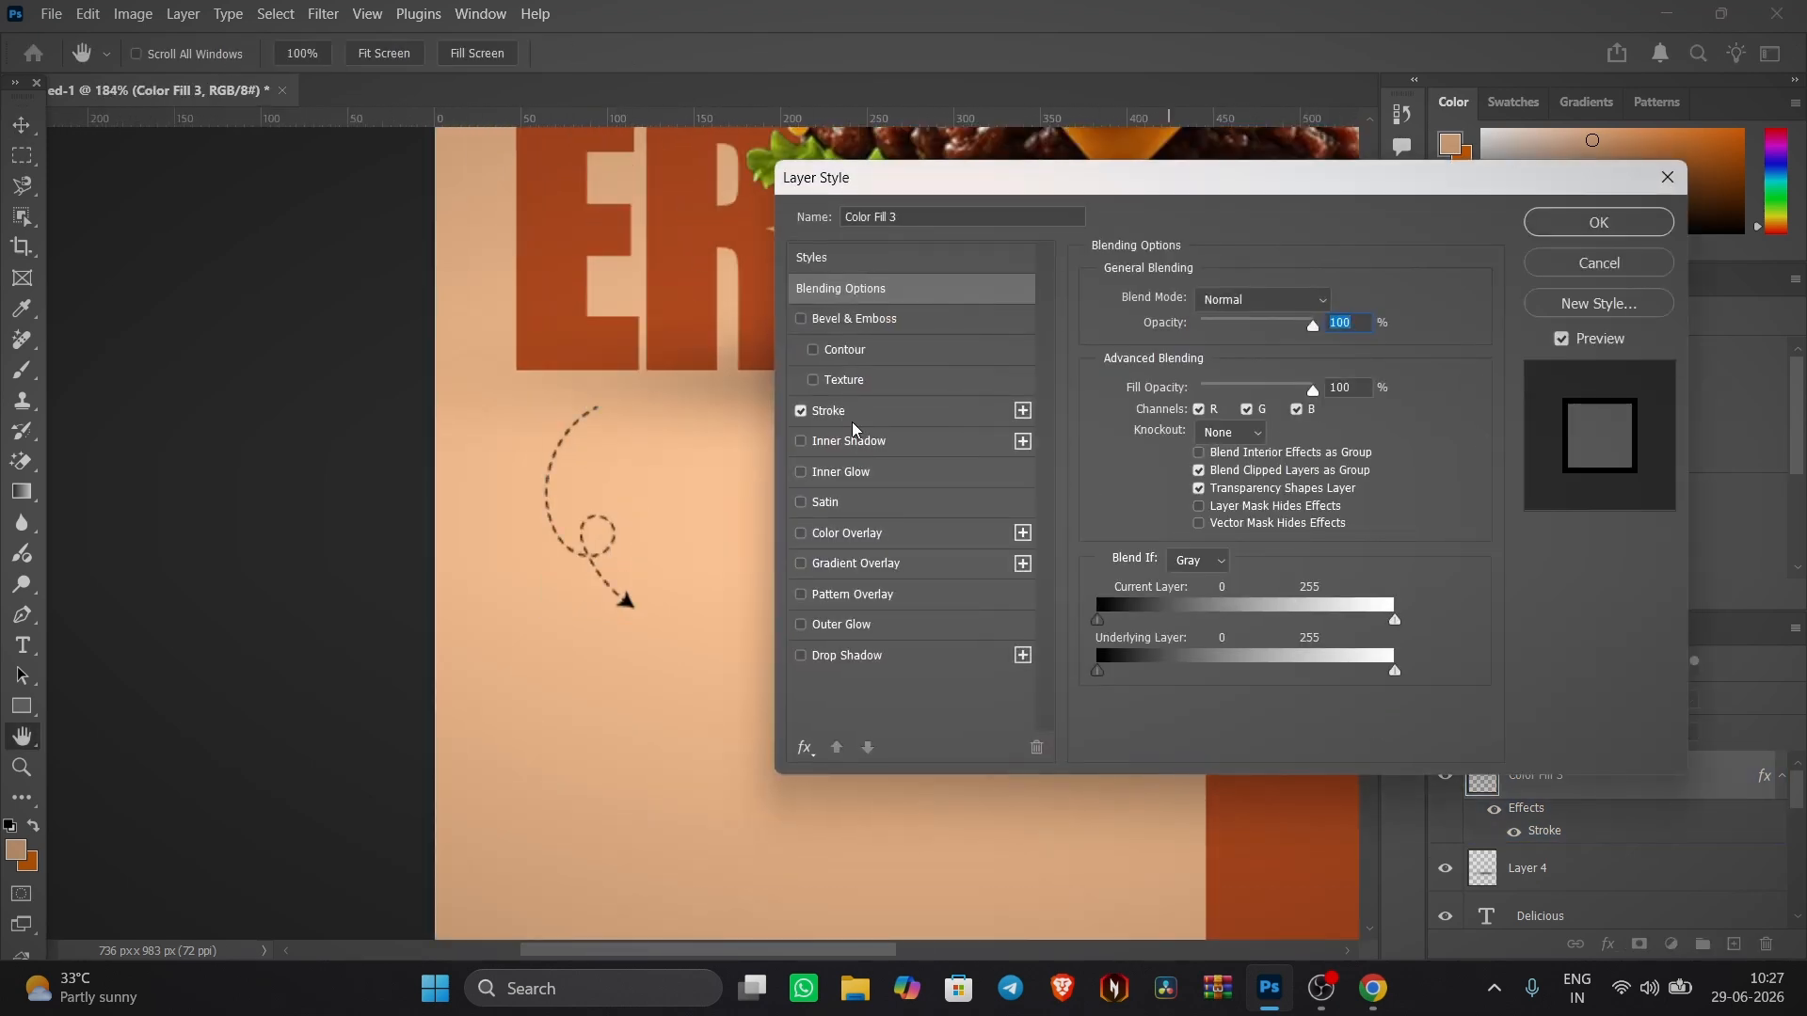
pyautogui.click(828, 411)
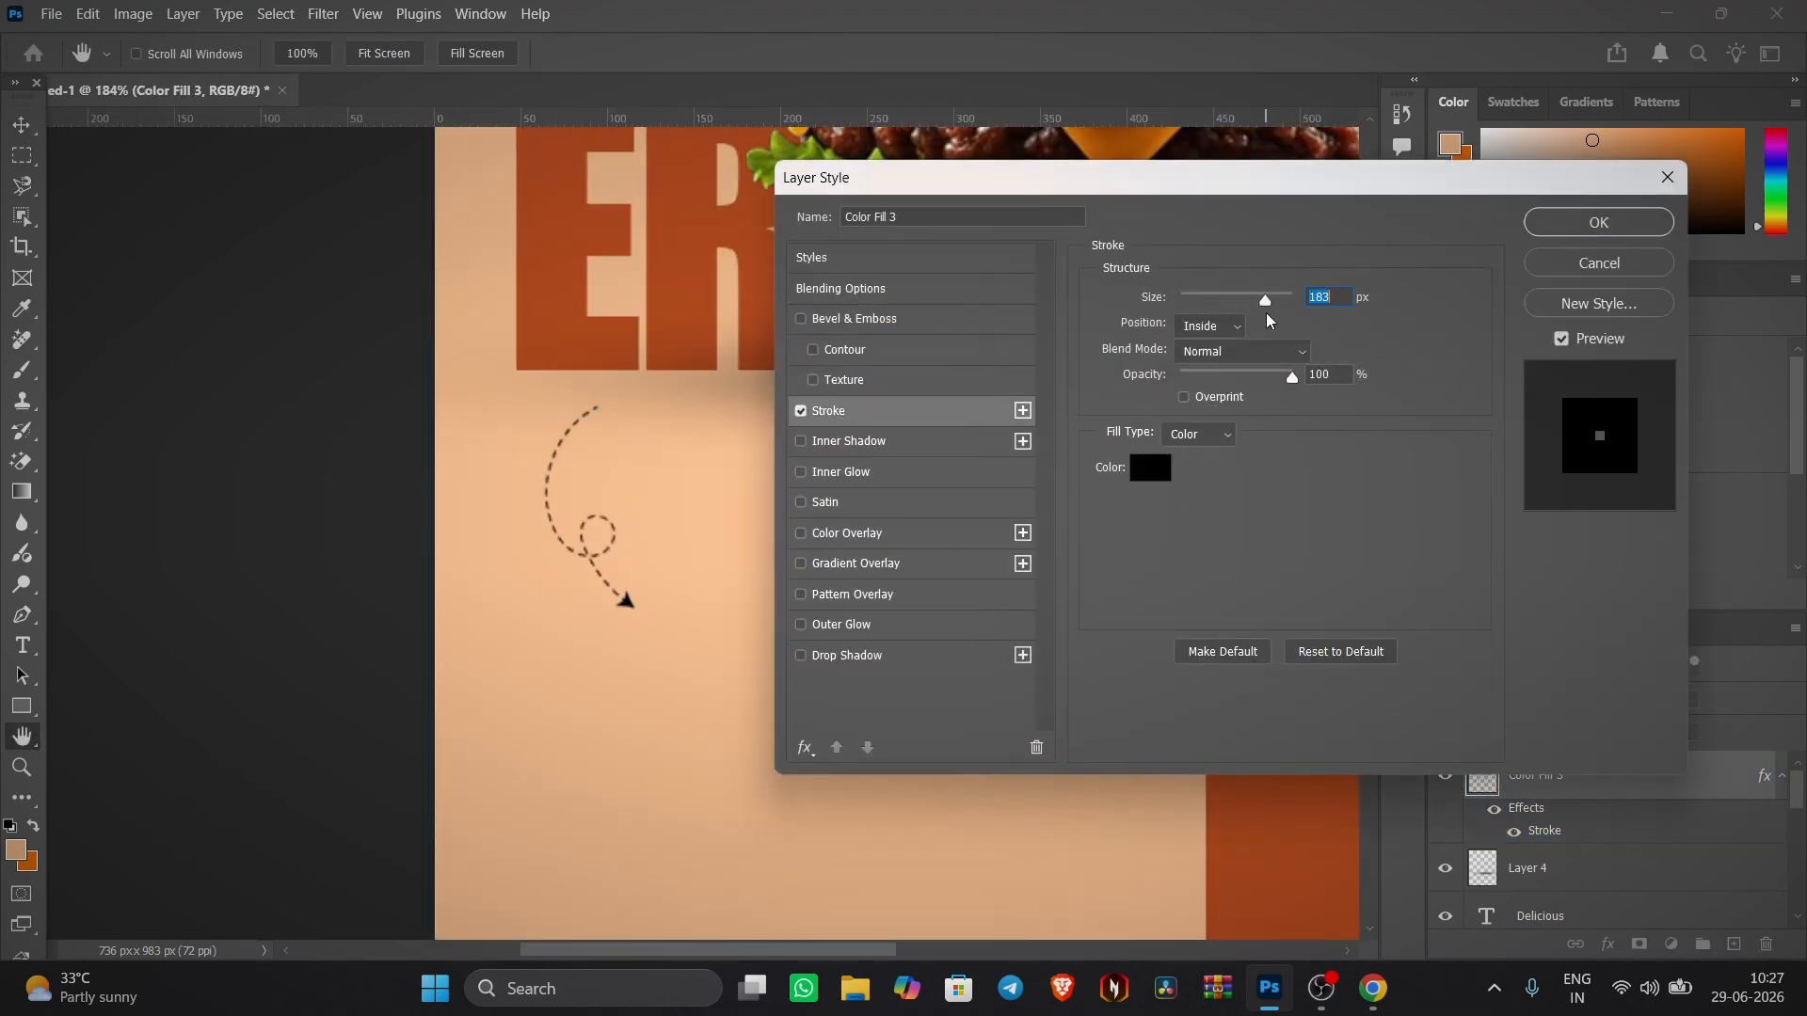
pyautogui.click(1605, 223)
pyautogui.scroll(-4, 736, 512)
pyautogui.scroll(4, 736, 511)
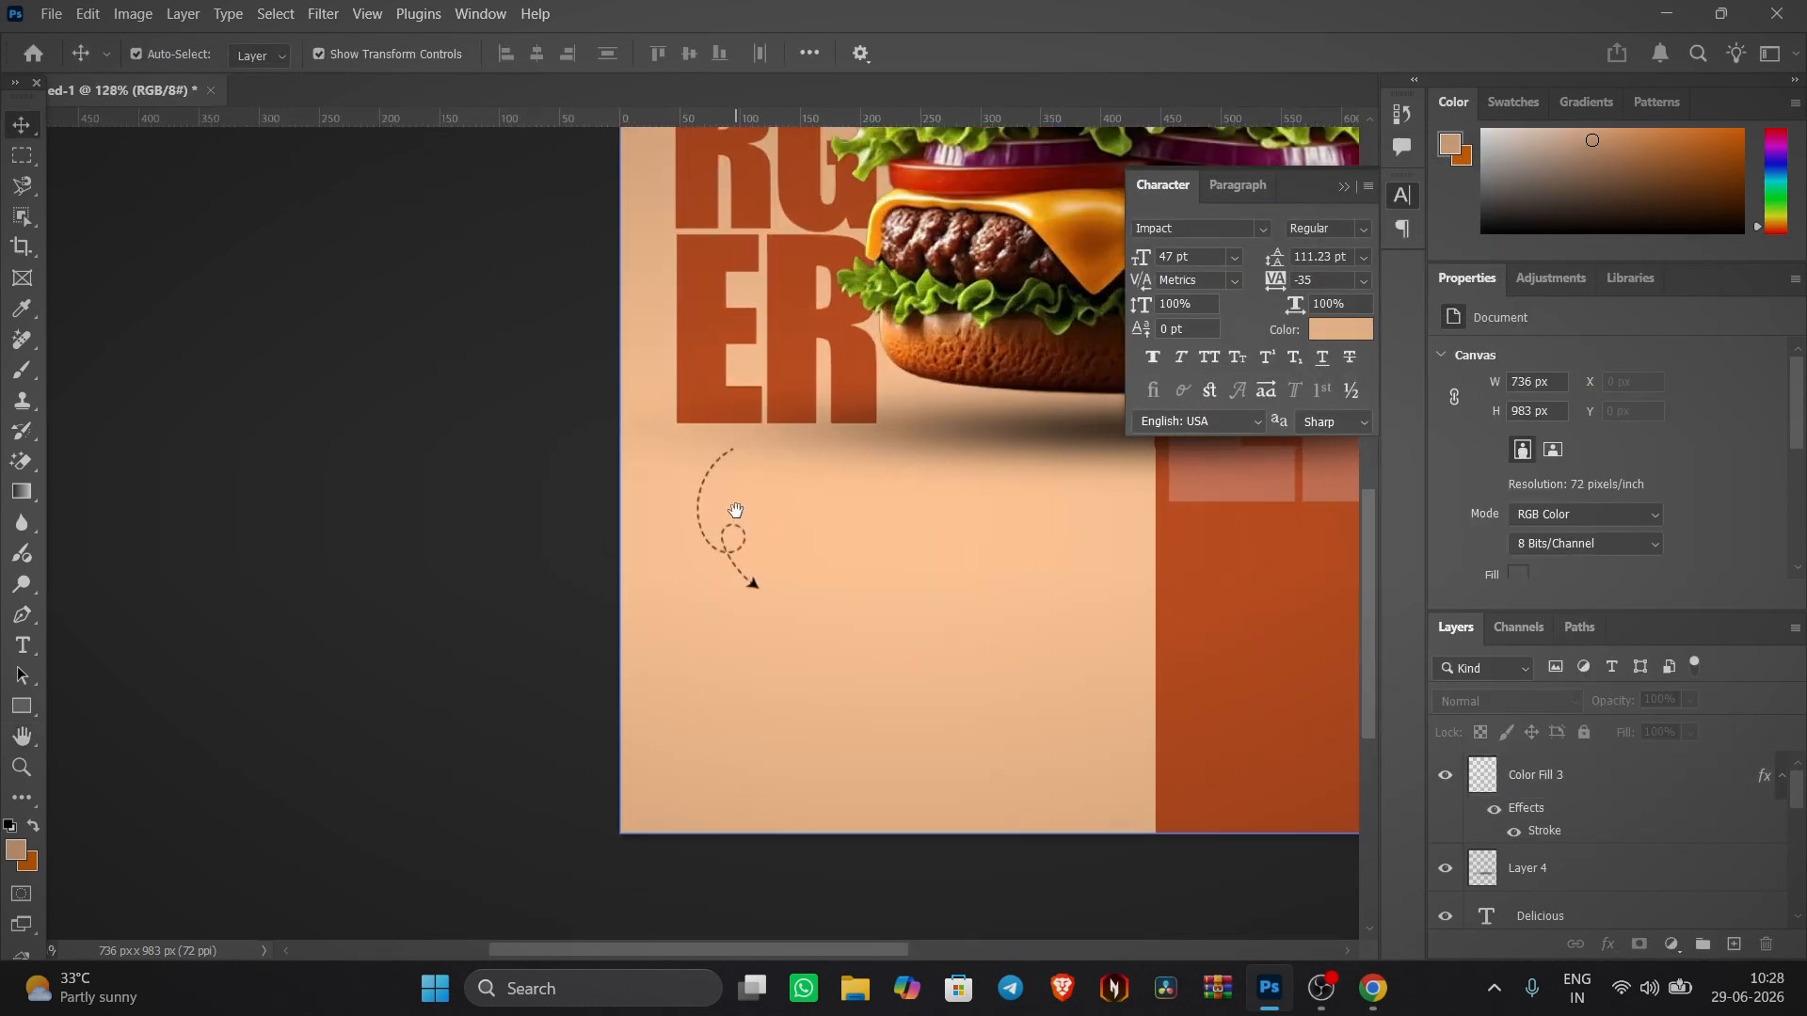
pyautogui.click(753, 544)
pyautogui.scroll(3, 723, 524)
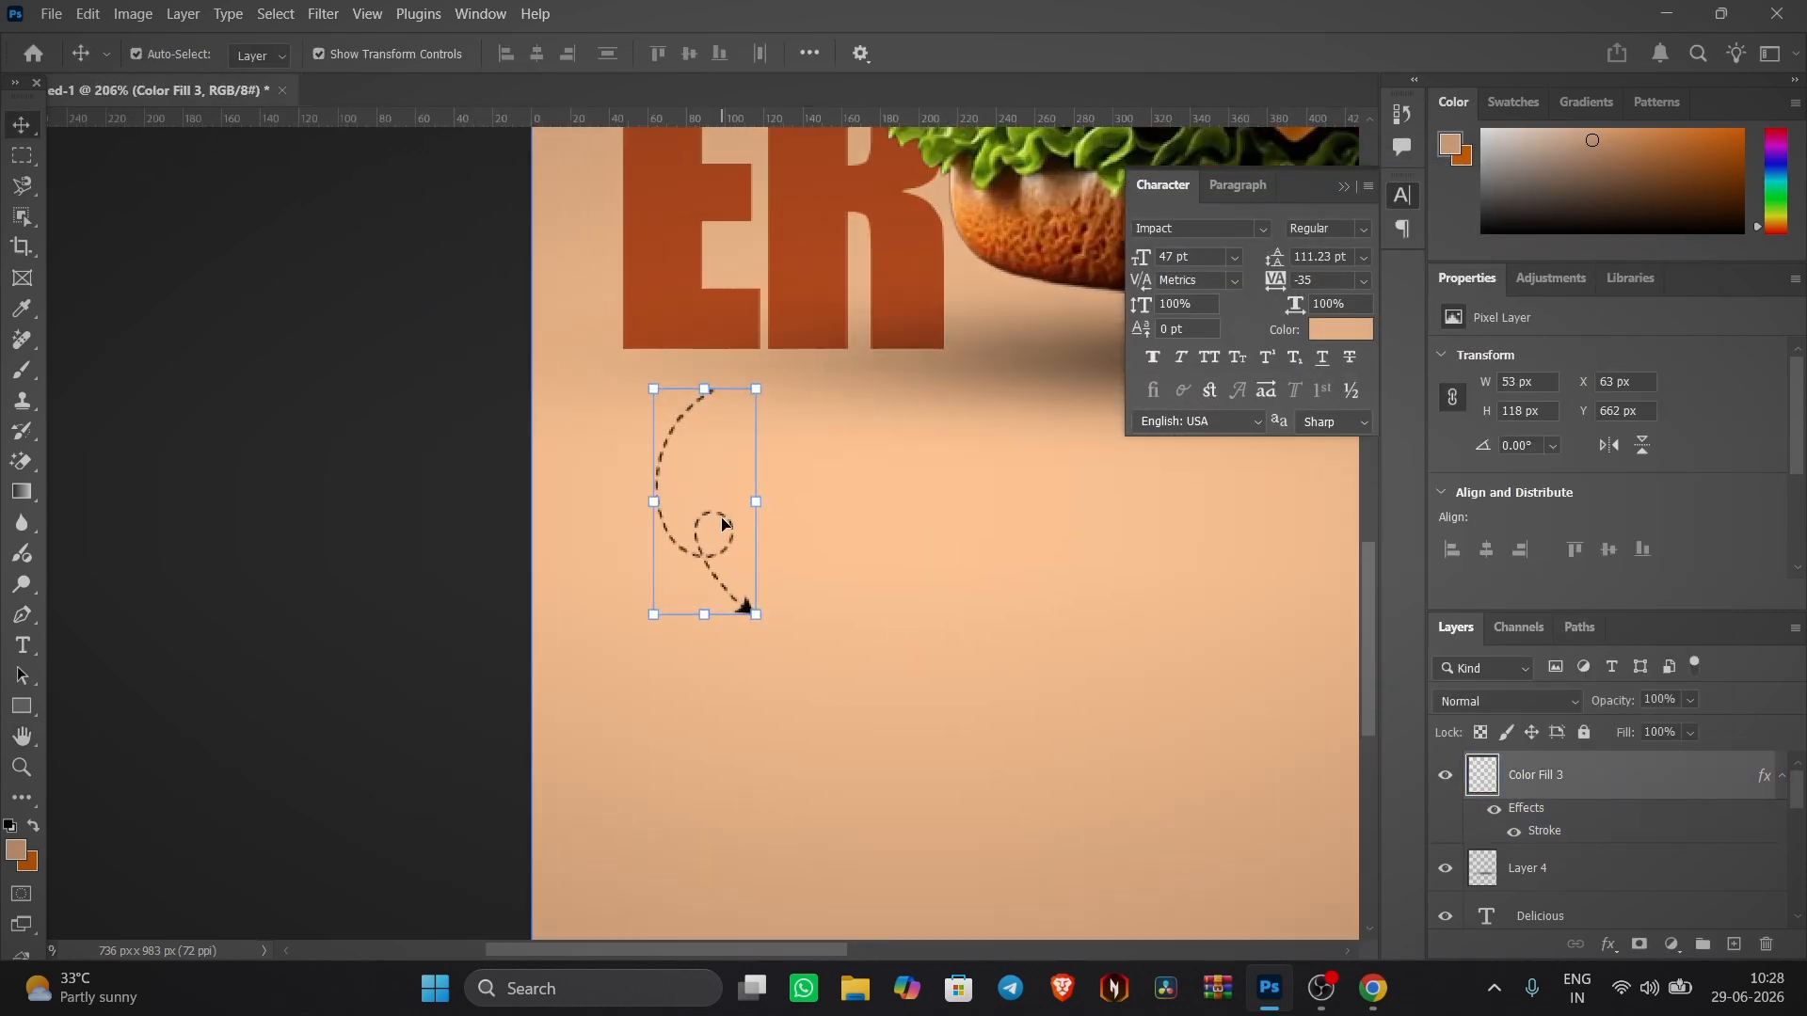
pyautogui.scroll(-5, 1141, 706)
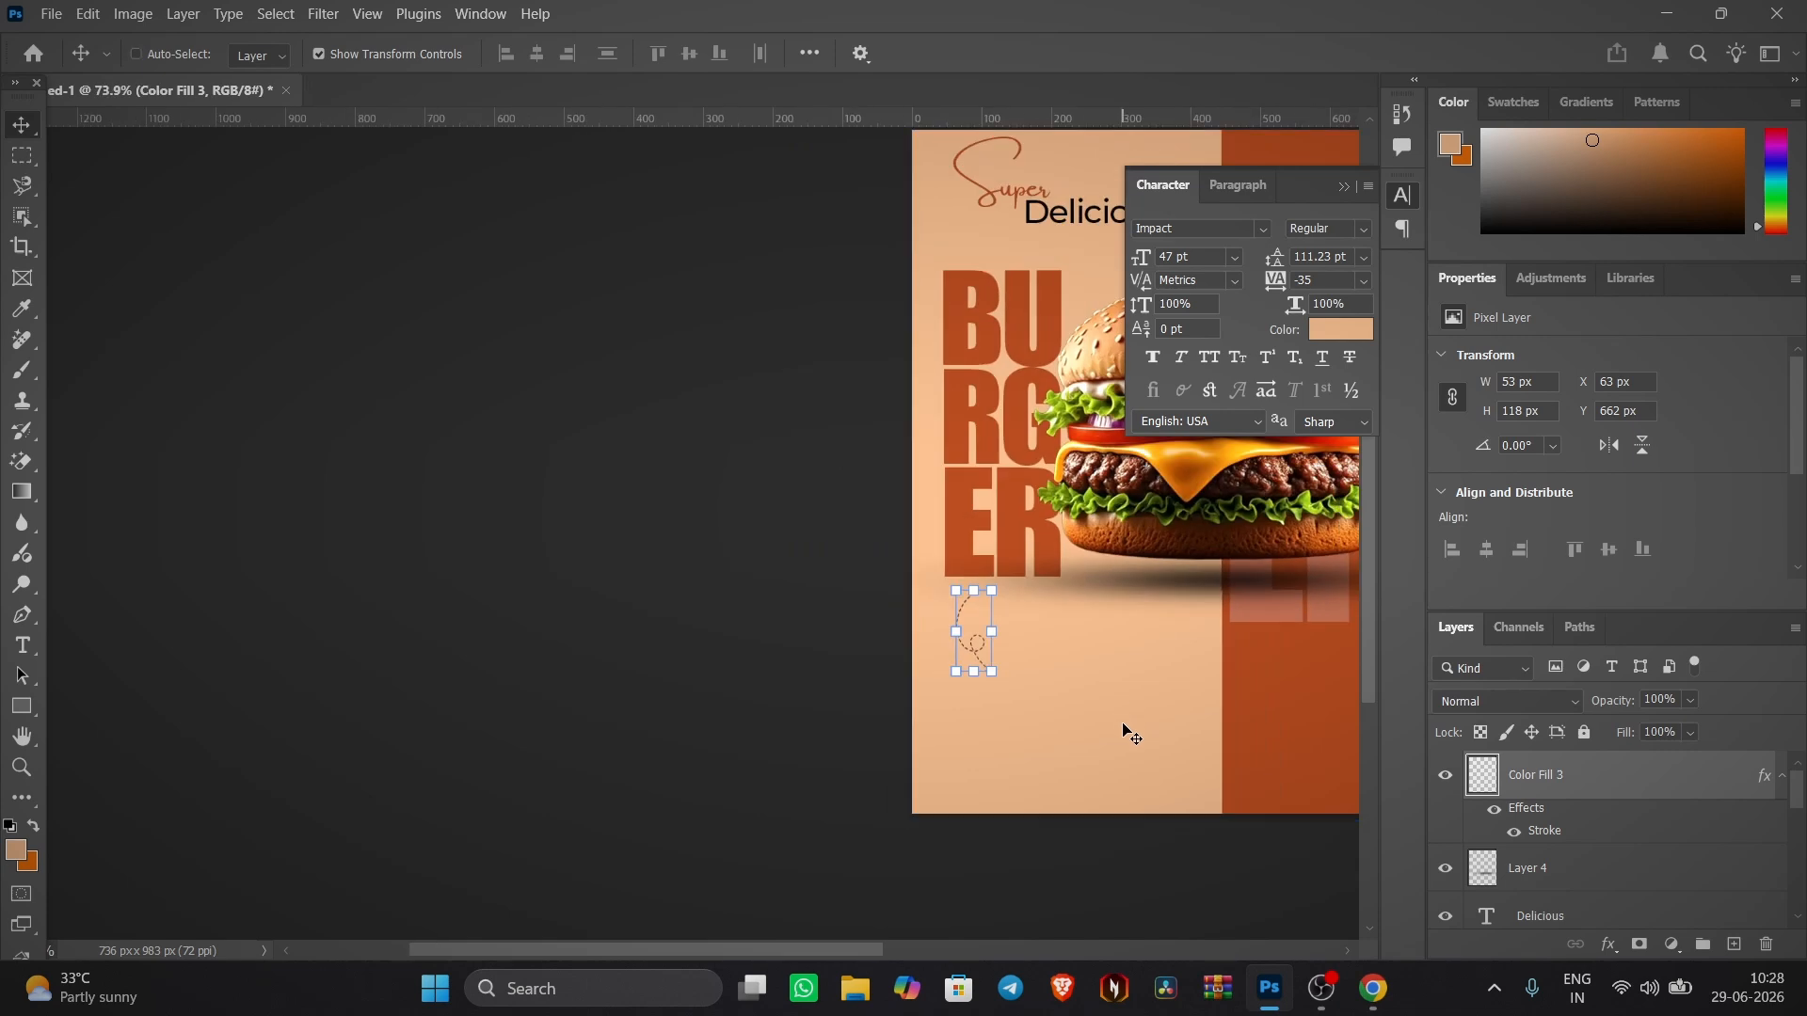
pyautogui.hotkey('ctrl', 't')
pyautogui.scroll(4, 1053, 658)
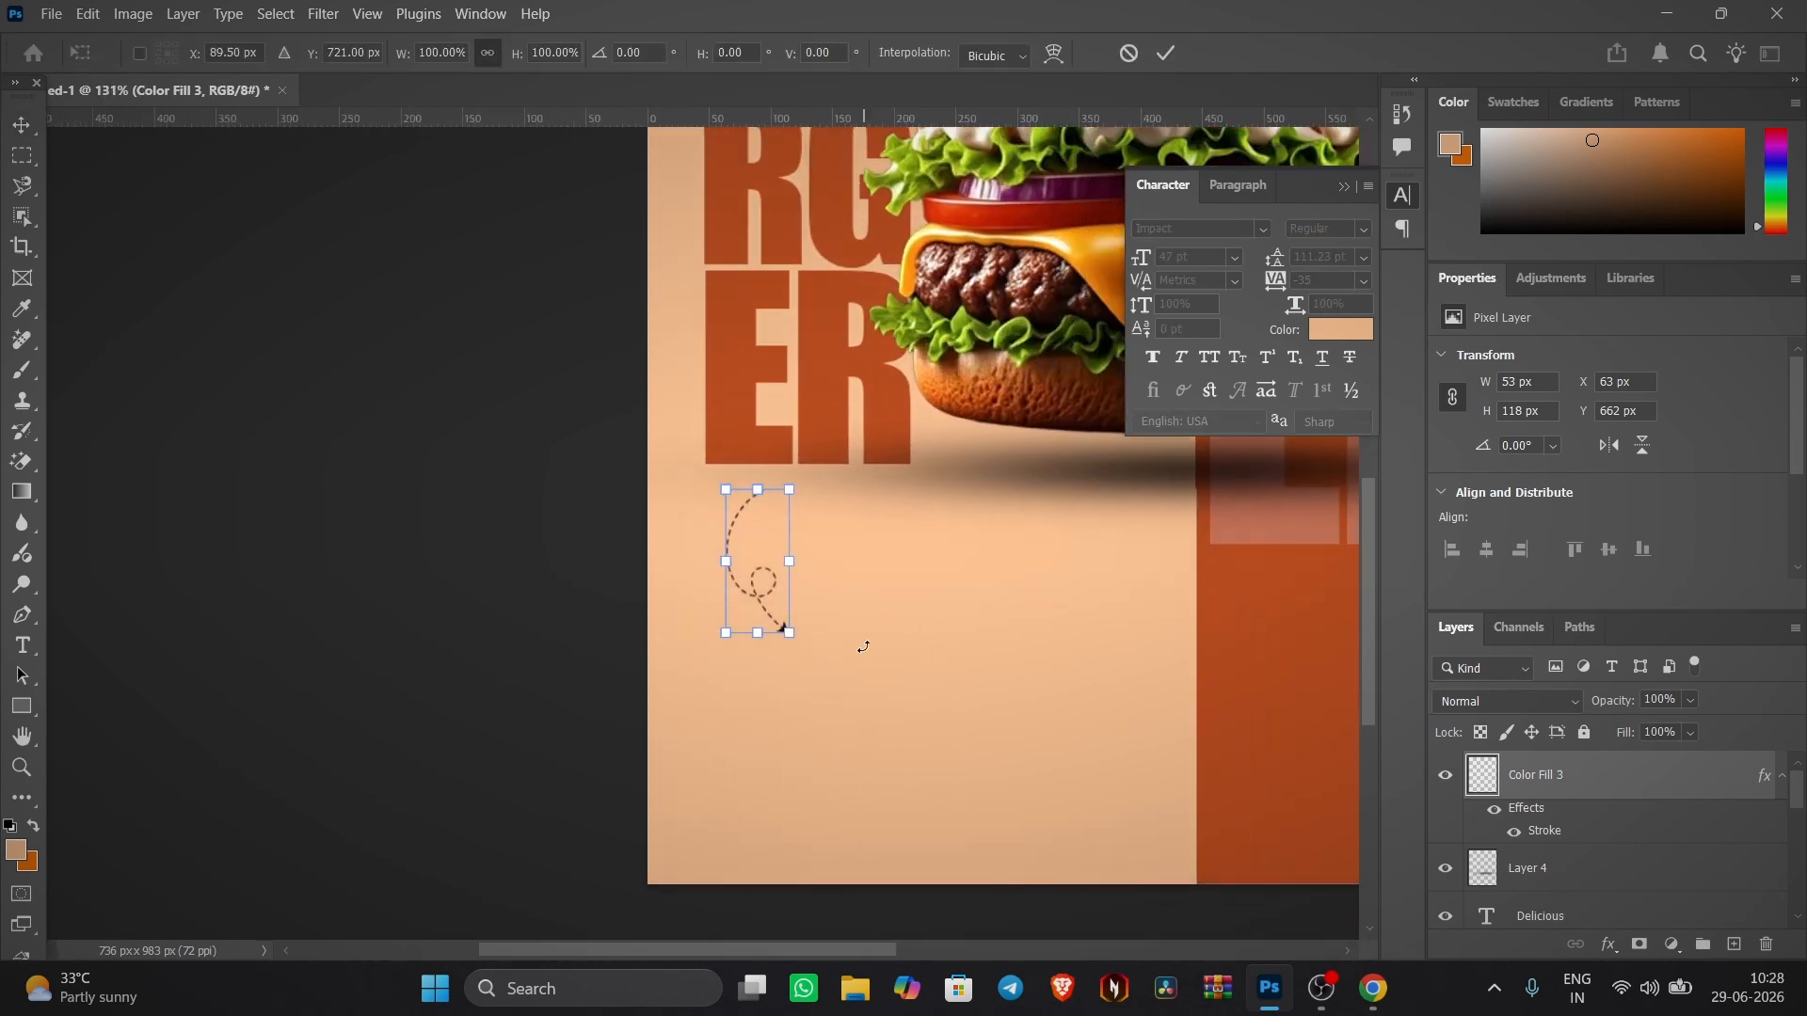
pyautogui.press('Return')
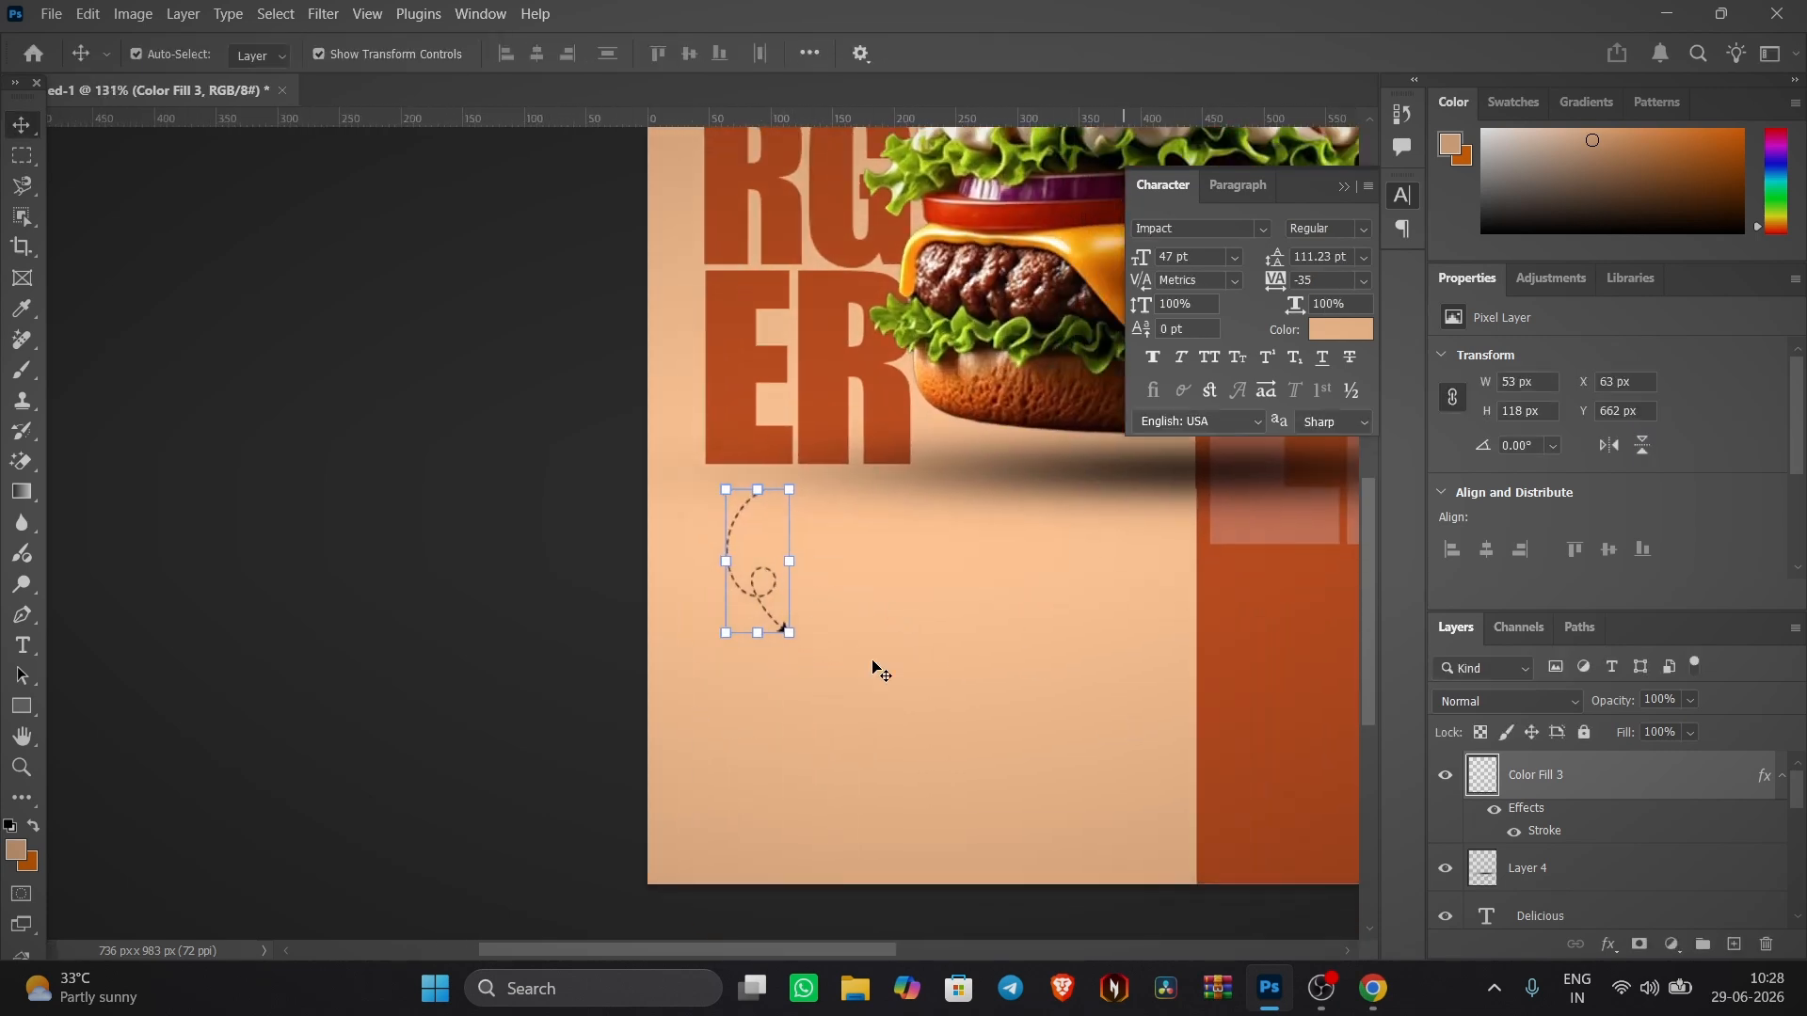
# - Start a new text object below the dashed arrow, coloured black and set in the Amsterdam font
pyautogui.press('t')
pyautogui.click(821, 770)
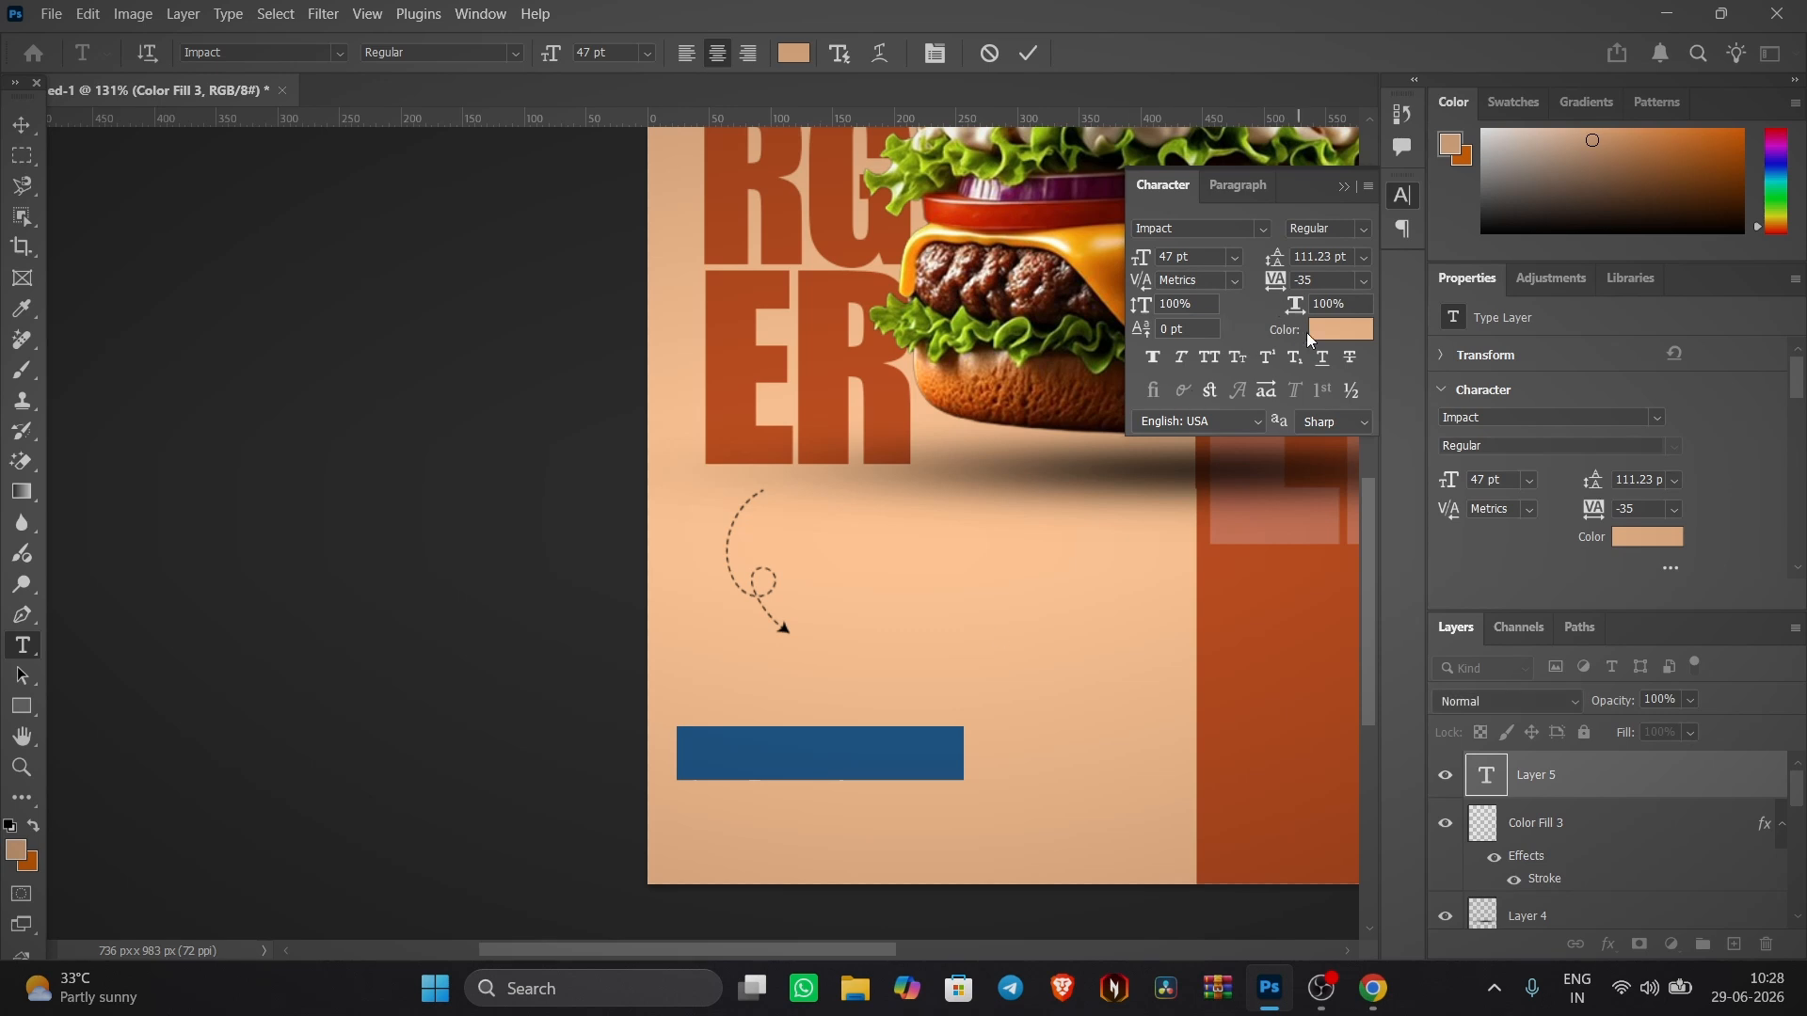
pyautogui.click(1320, 330)
pyautogui.moveTo(1340, 420); pyautogui.dragTo(1317, 556)
pyautogui.click(1660, 240)
pyautogui.click(1263, 229)
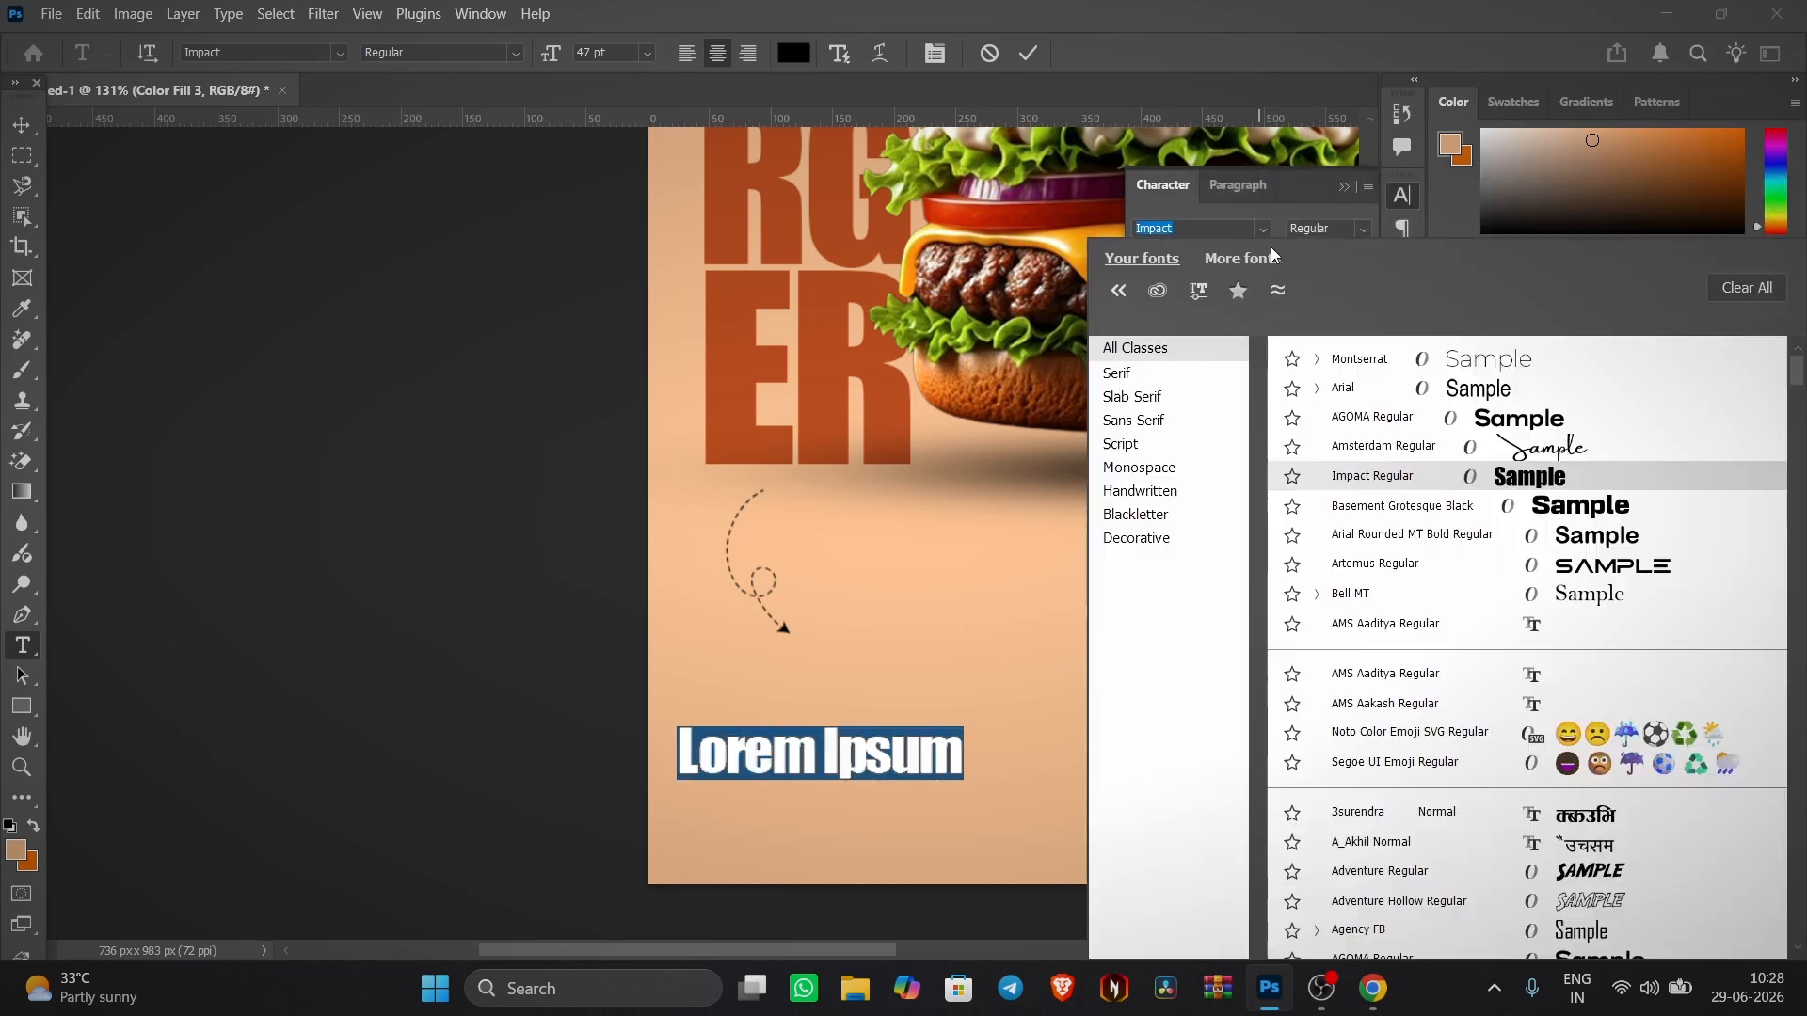
pyautogui.click(1589, 448)
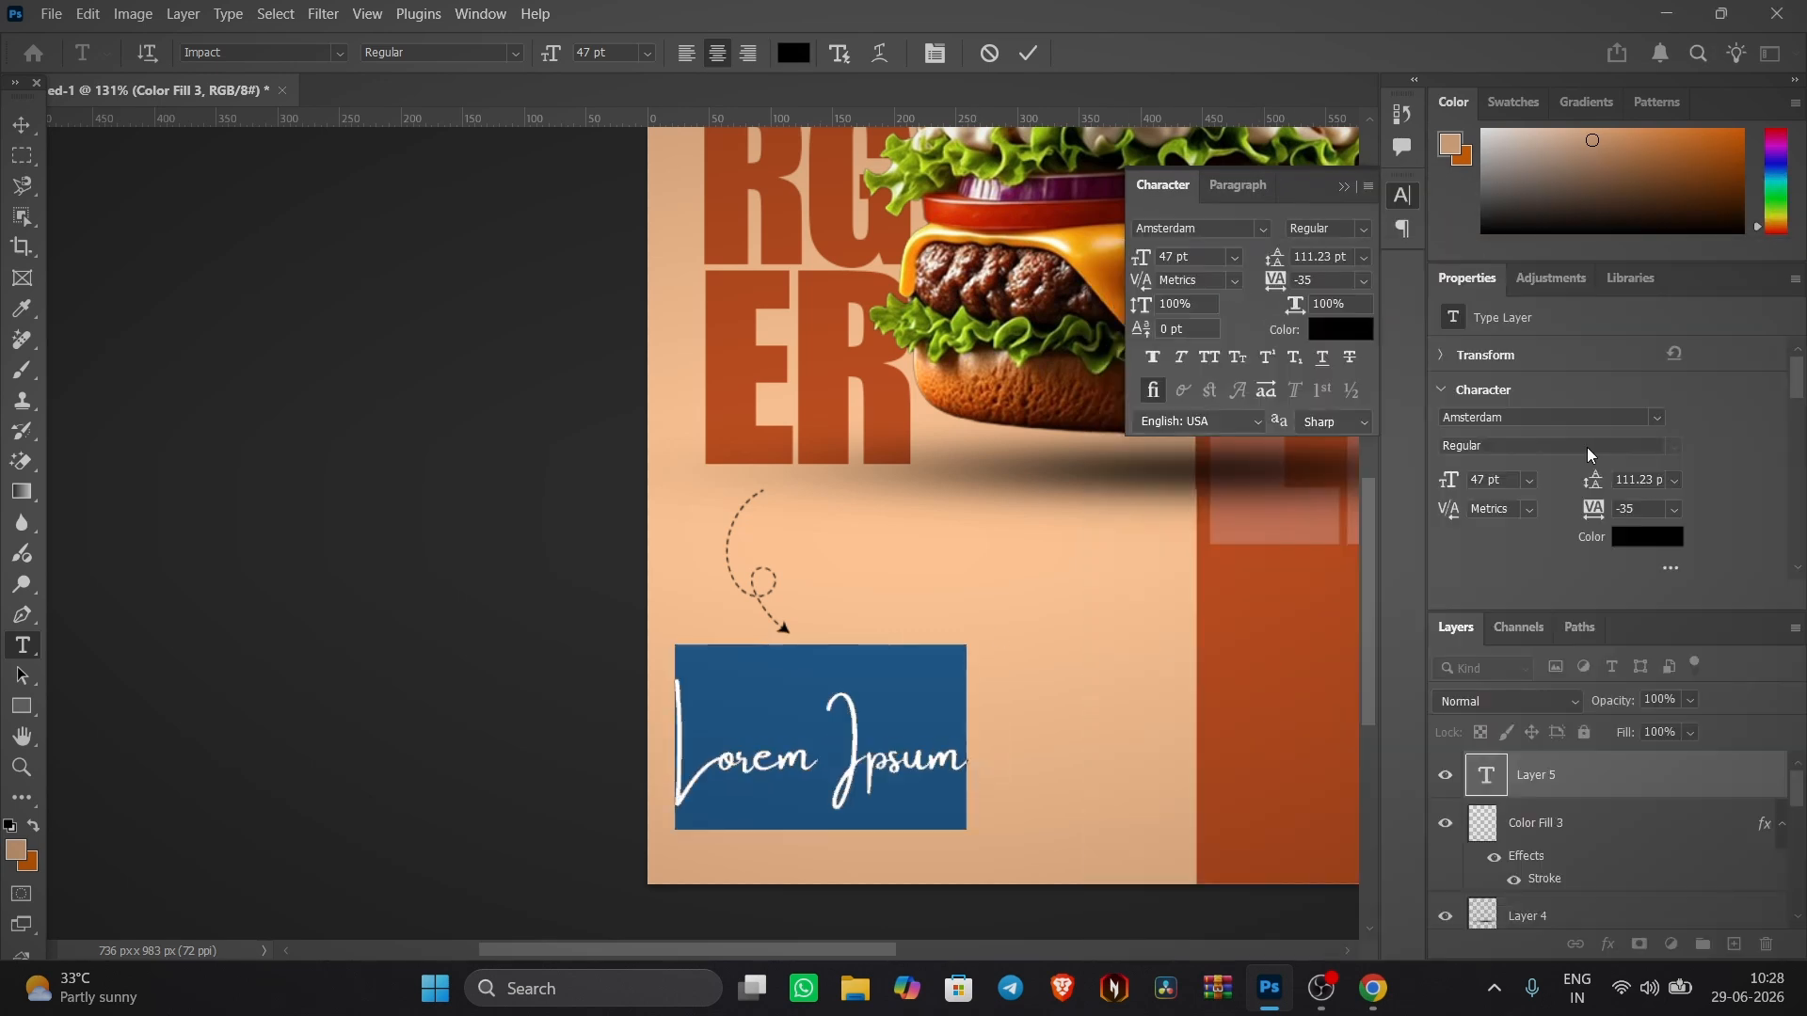
# - Enter "Free home" with "delivery" on a second line as the new text's content
pyautogui.write('free')
pyautogui.press('BackSpace')
pyautogui.press('capslock')
pyautogui.write('F')
pyautogui.press('capslock')
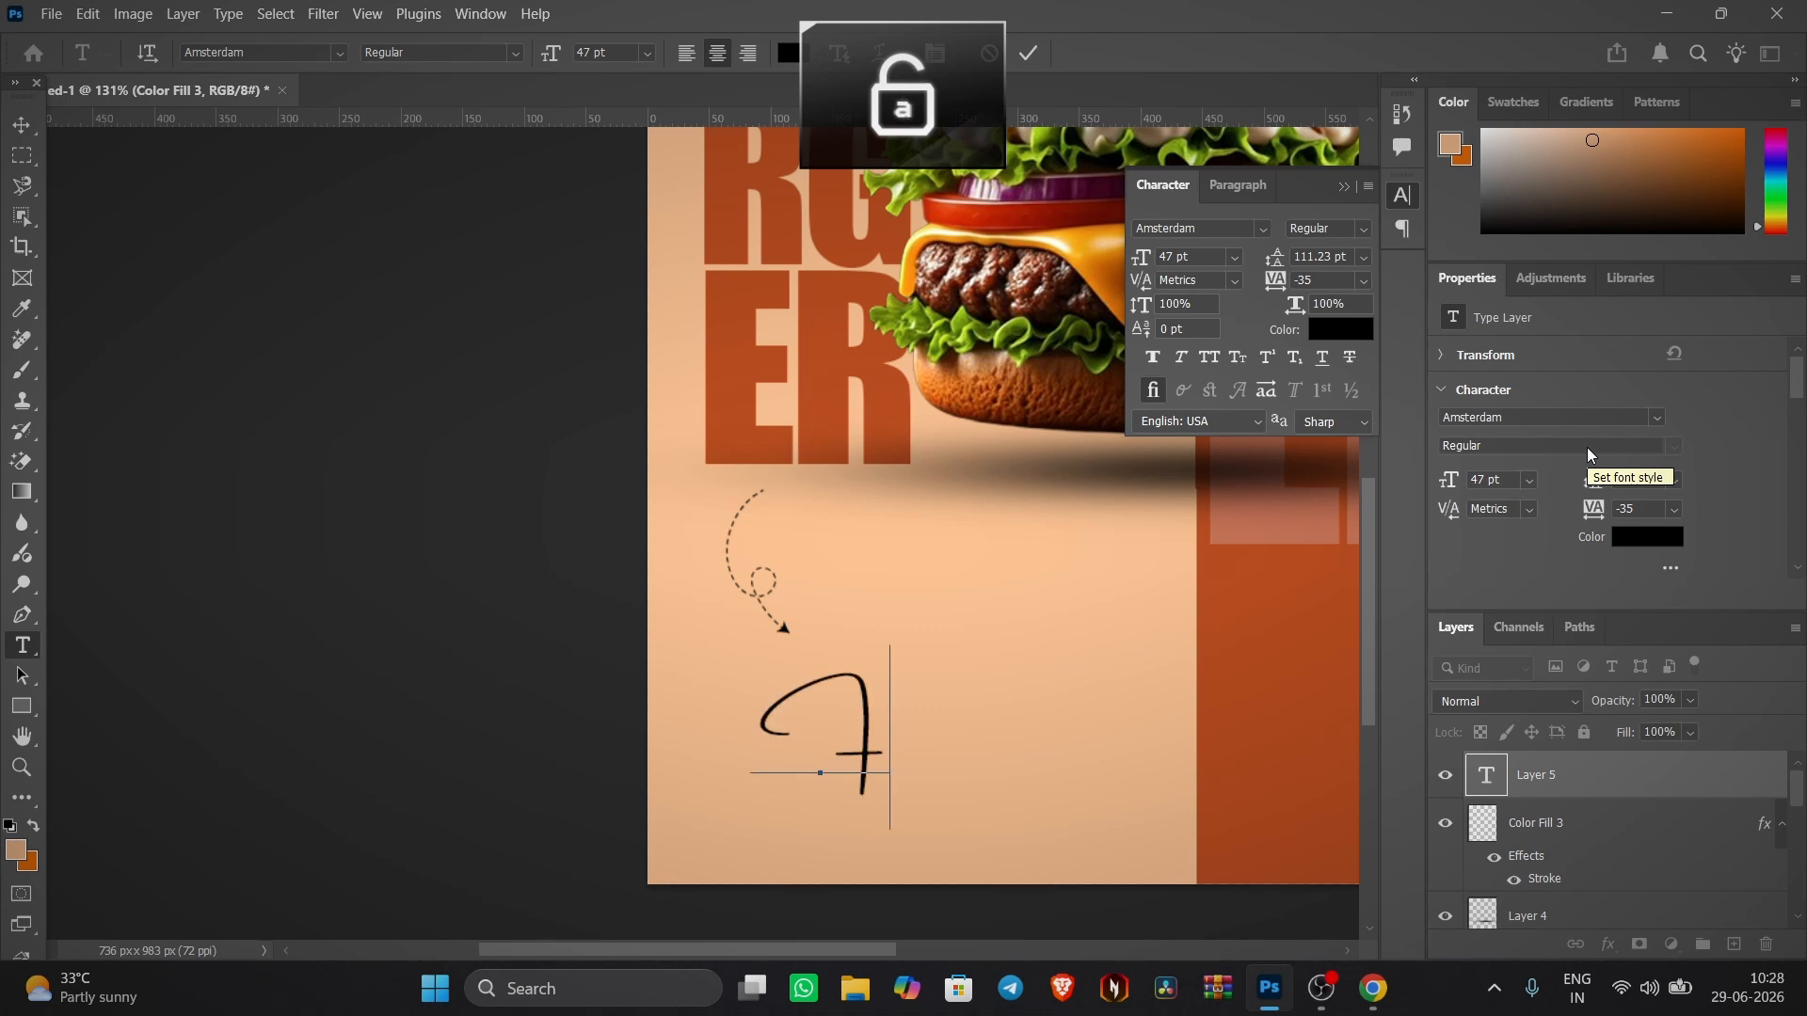
pyautogui.write('reehomm')
pyautogui.write('e')
pyautogui.press('BackSpace')
pyautogui.press('BackSpace')
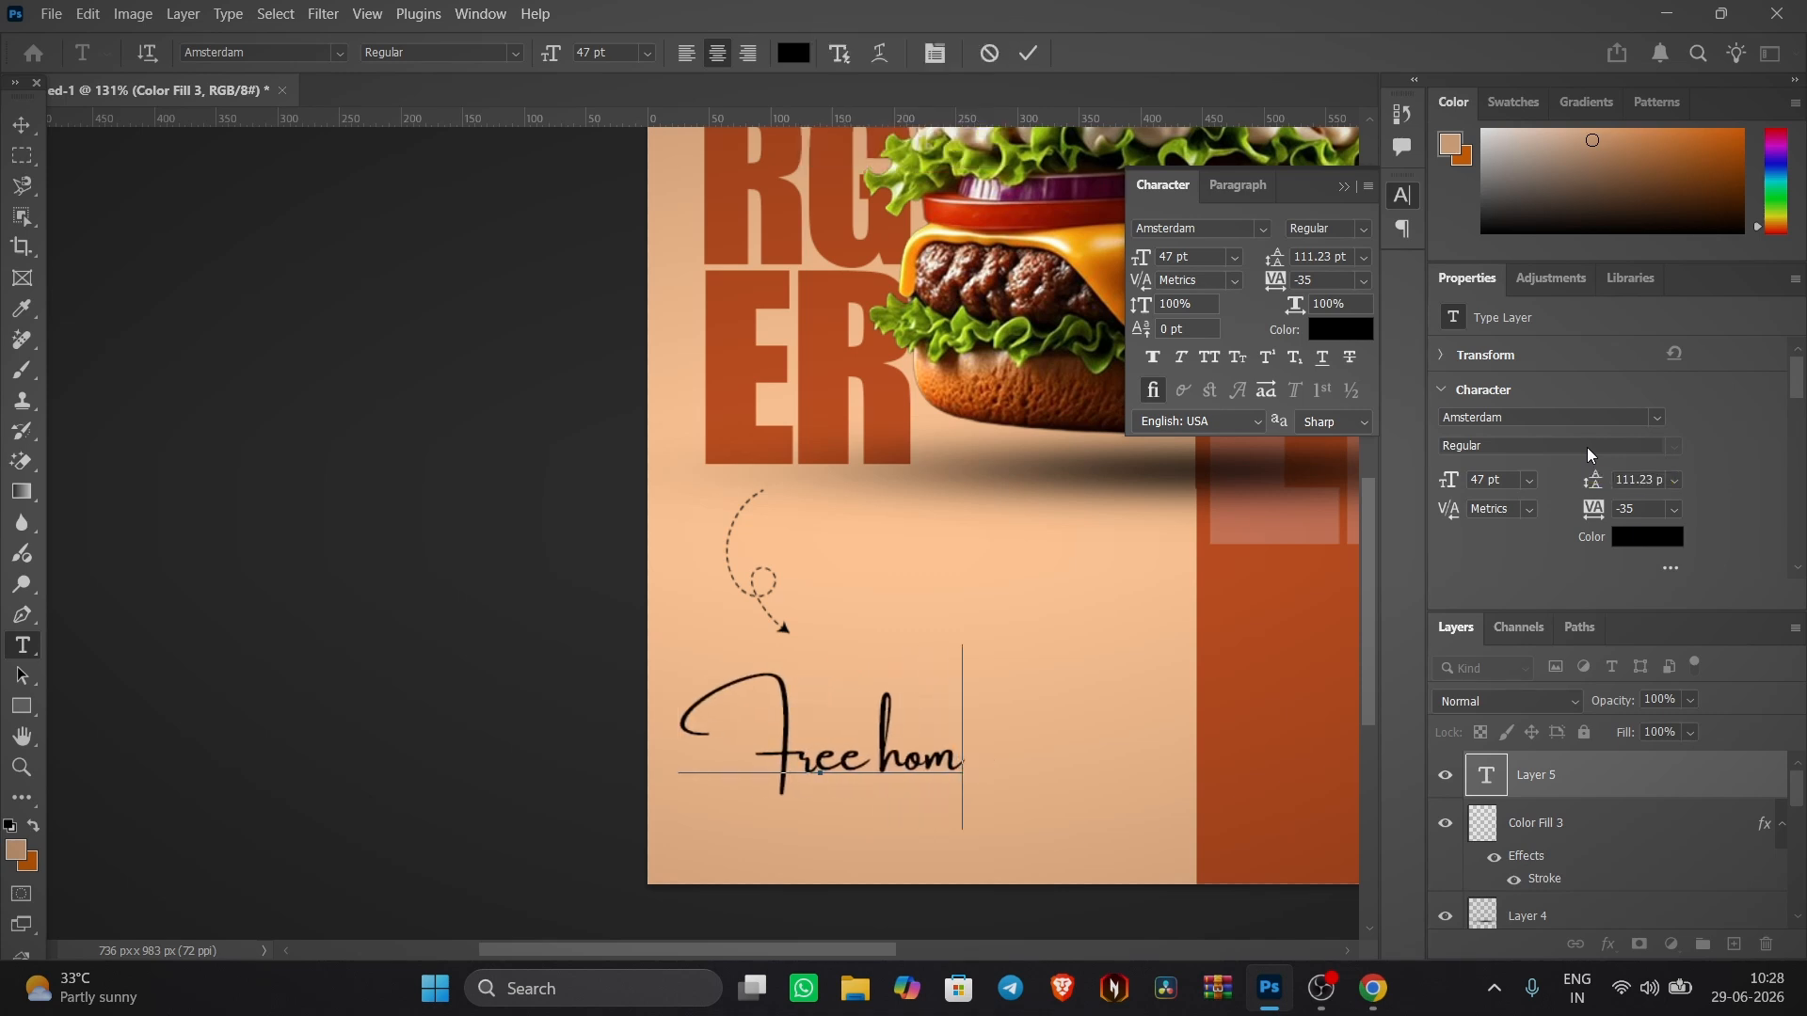
pyautogui.write('e')
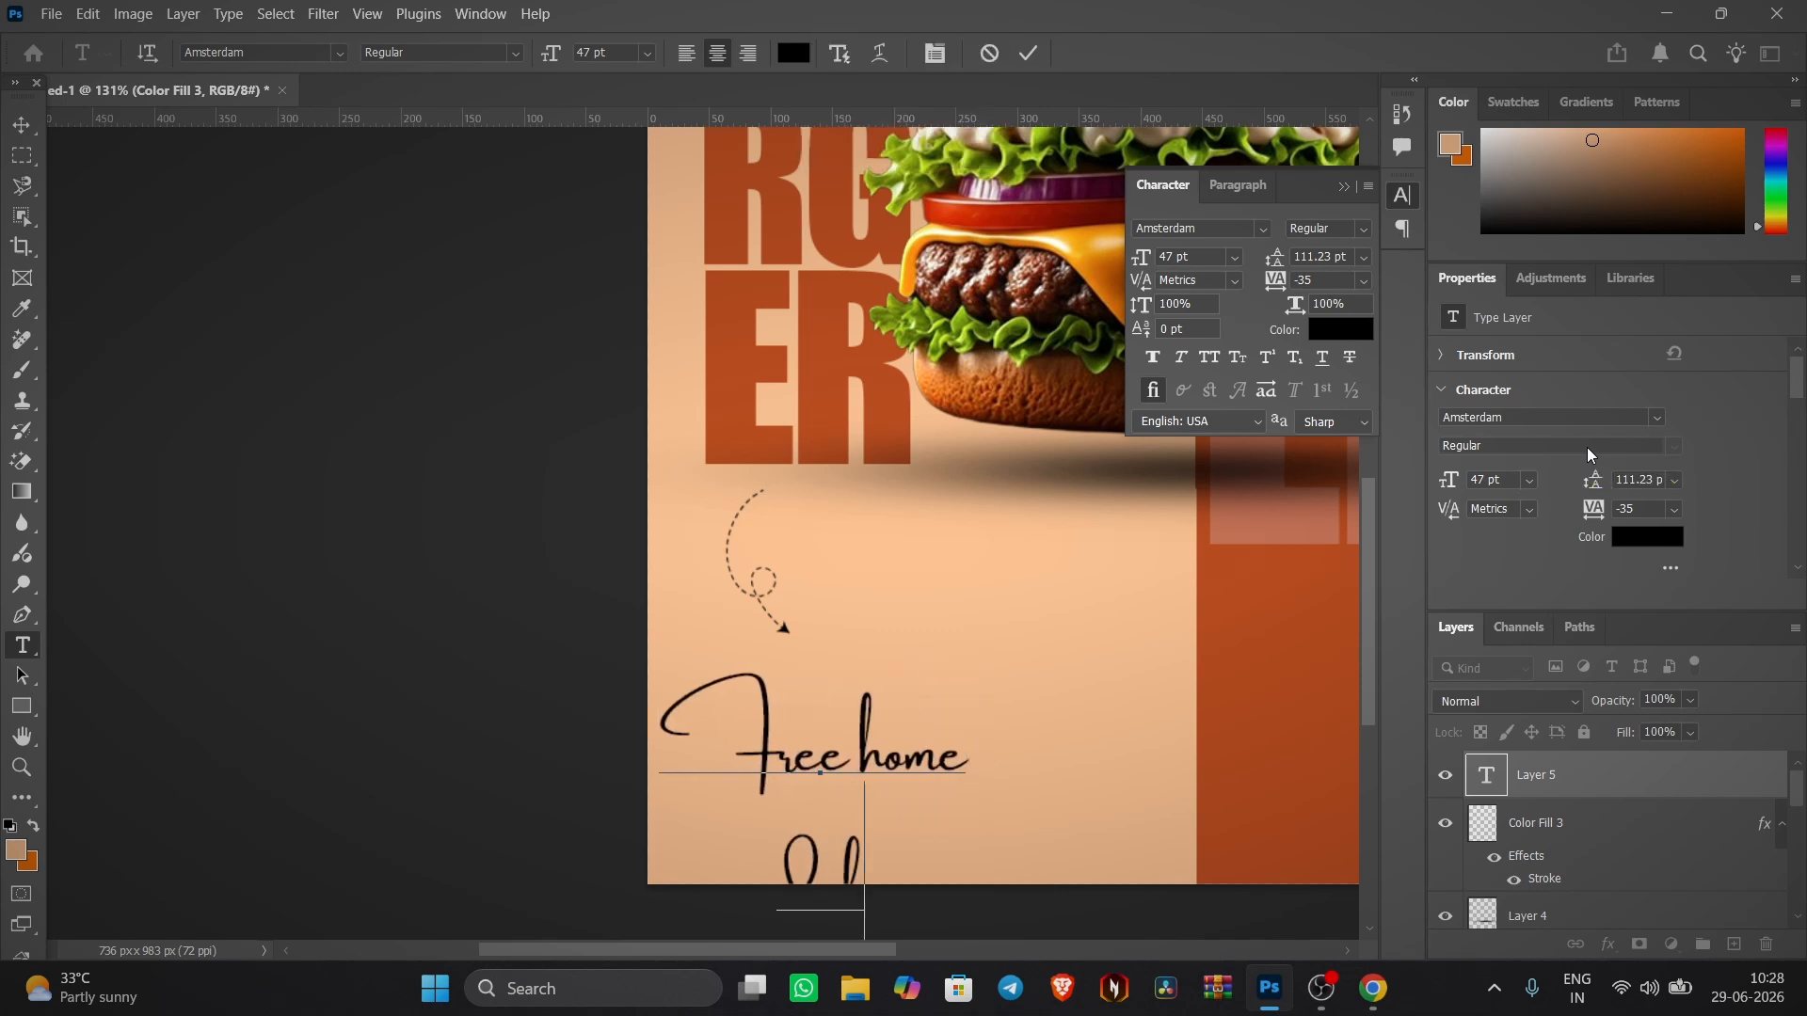
# - Change the whole delivery text to the Autography font and tighten its leading to 37 pt
pyautogui.hotkey('ctrl', 'a')
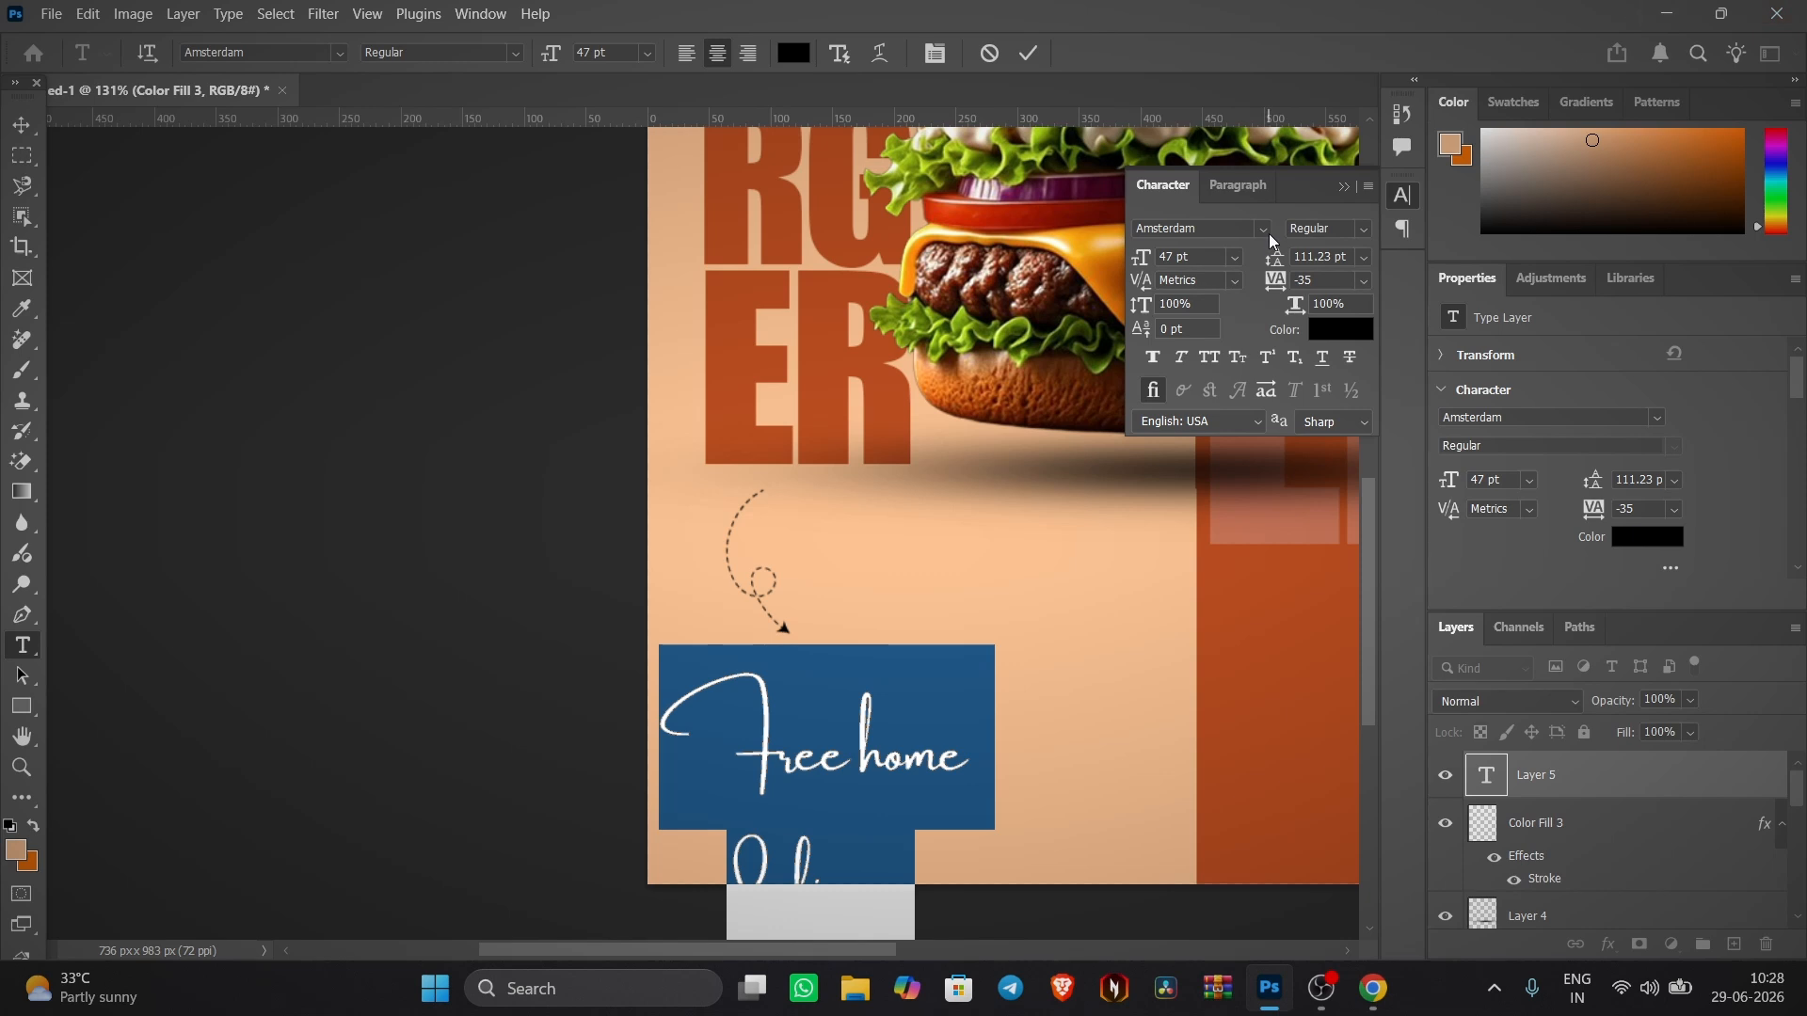
pyautogui.click(1263, 229)
pyautogui.scroll(-5, 1525, 650)
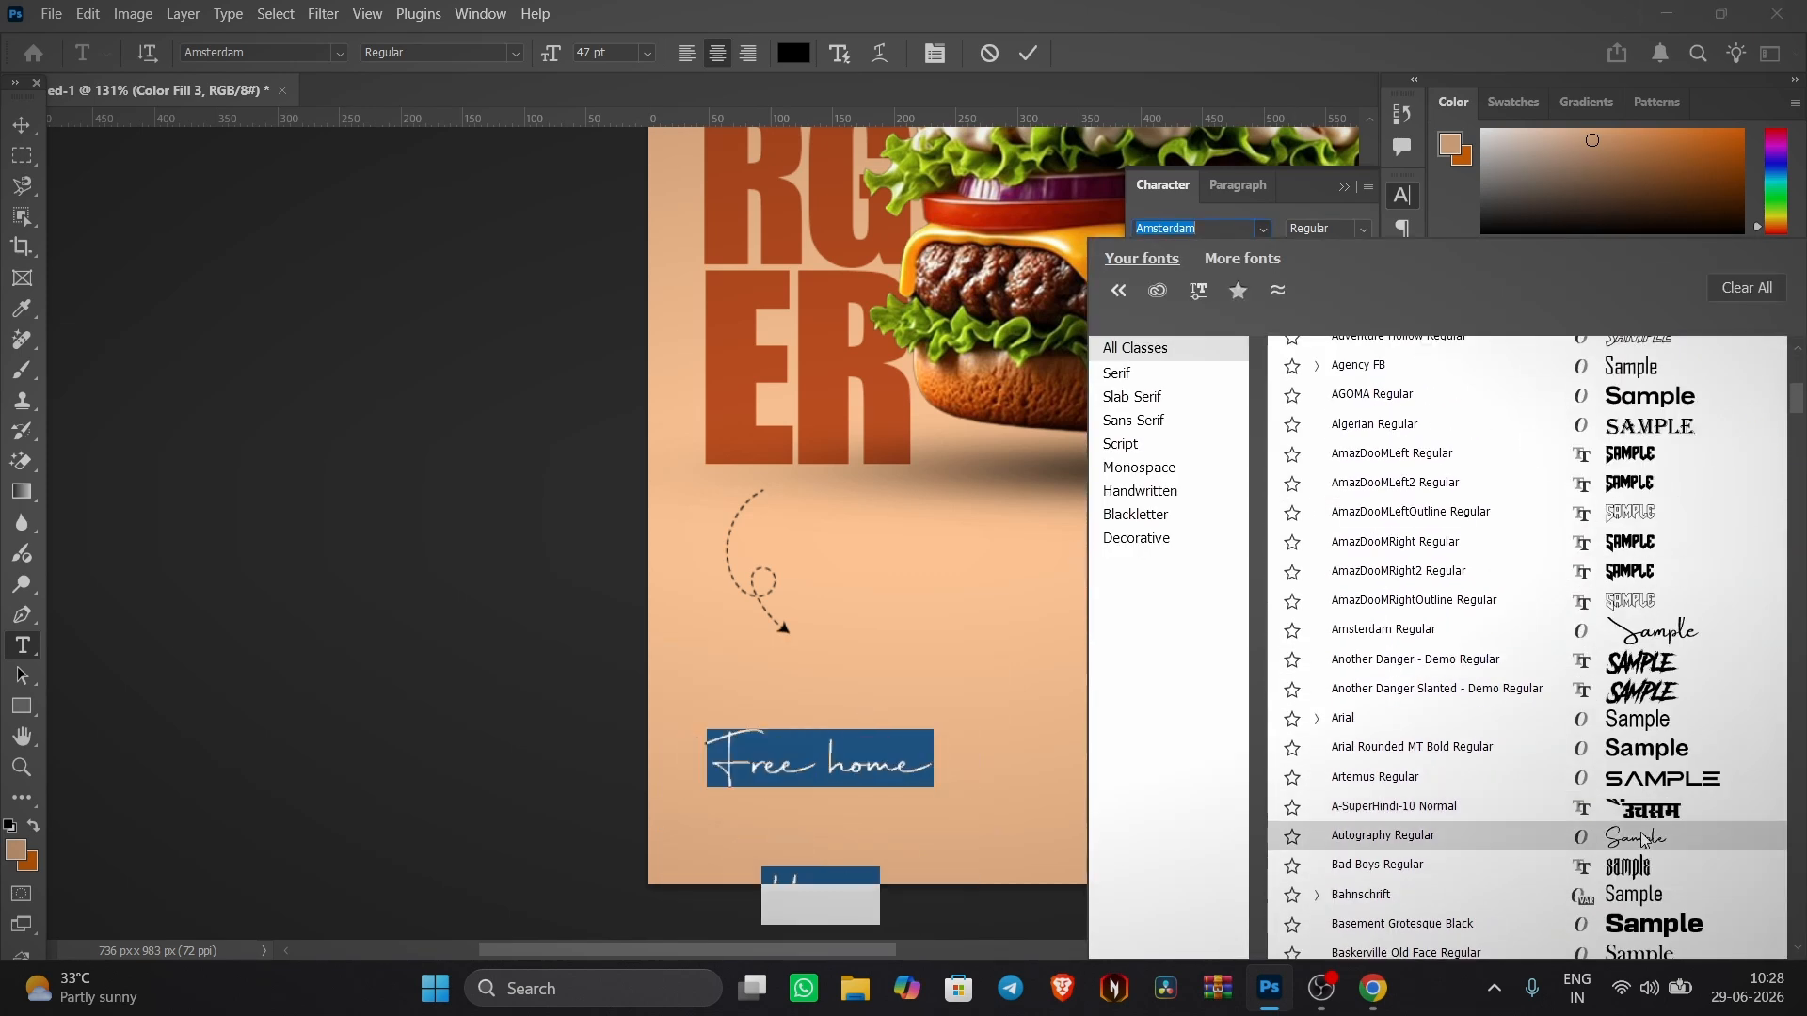
pyautogui.click(1643, 837)
pyautogui.moveTo(1272, 259); pyautogui.dragTo(1185, 318)
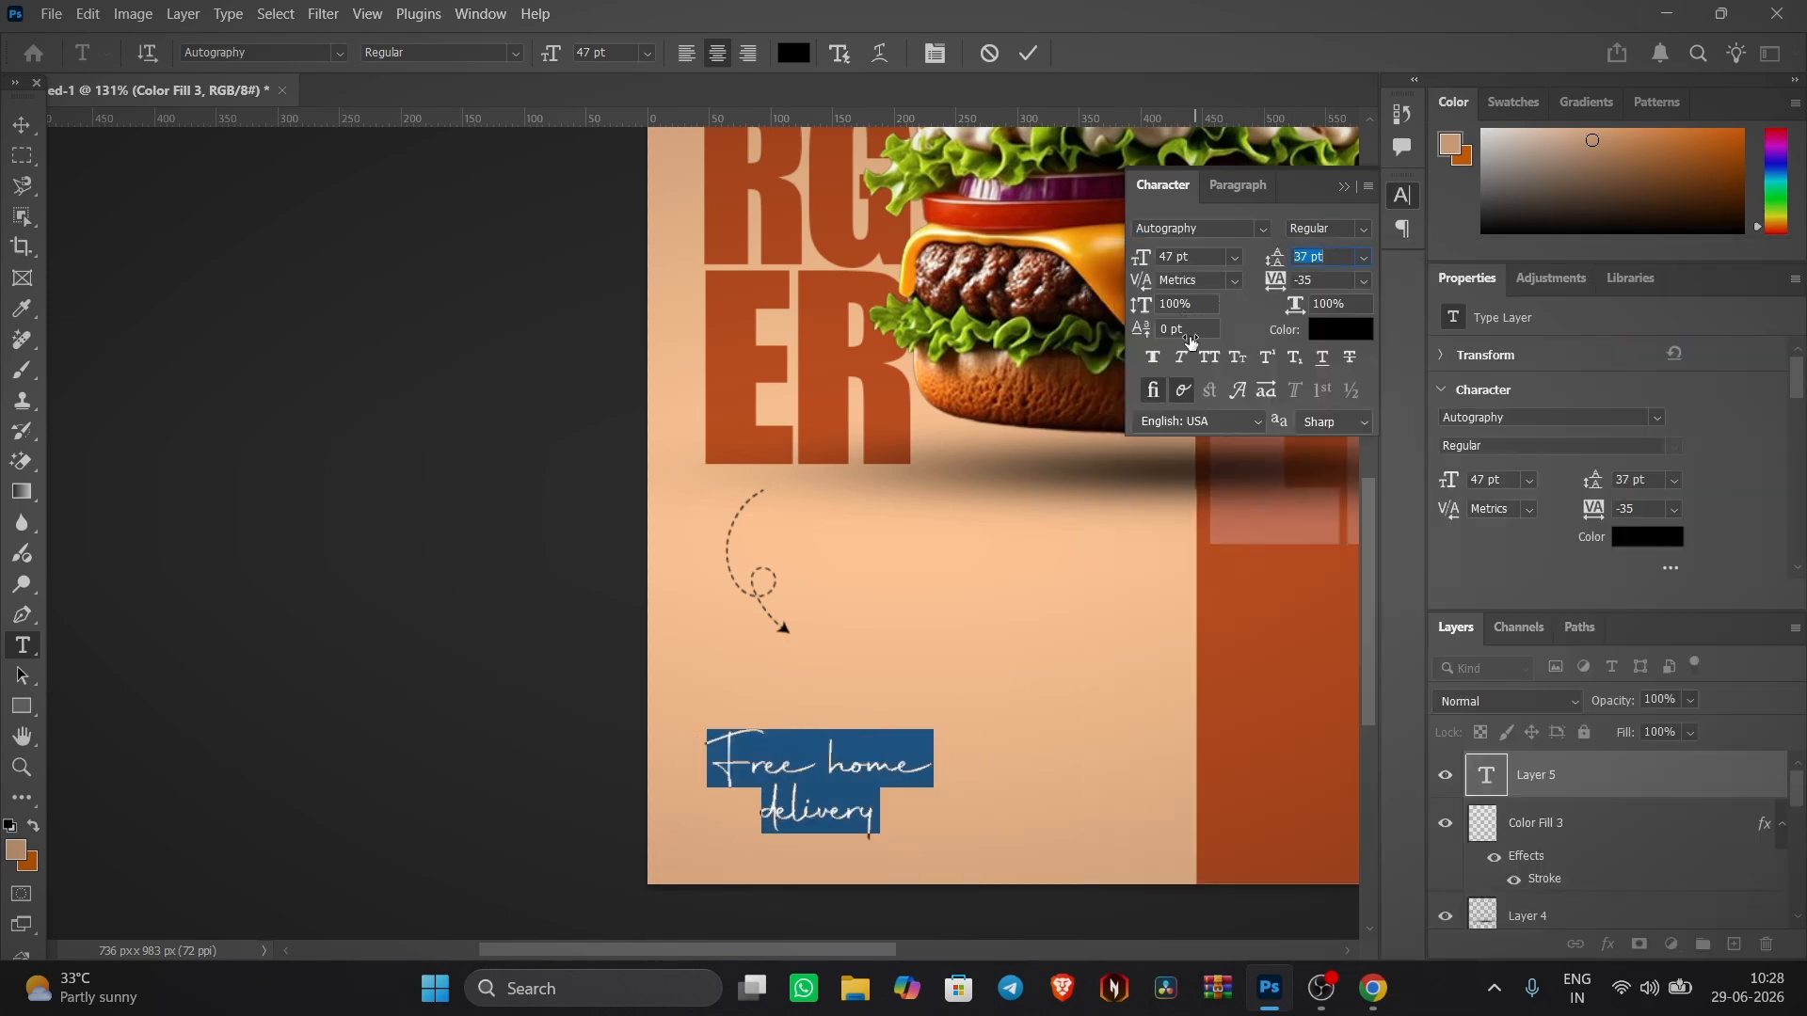
# - Capitalise the H and D so the text reads "Free Home Delivery", and commit it
pyautogui.click(777, 815)
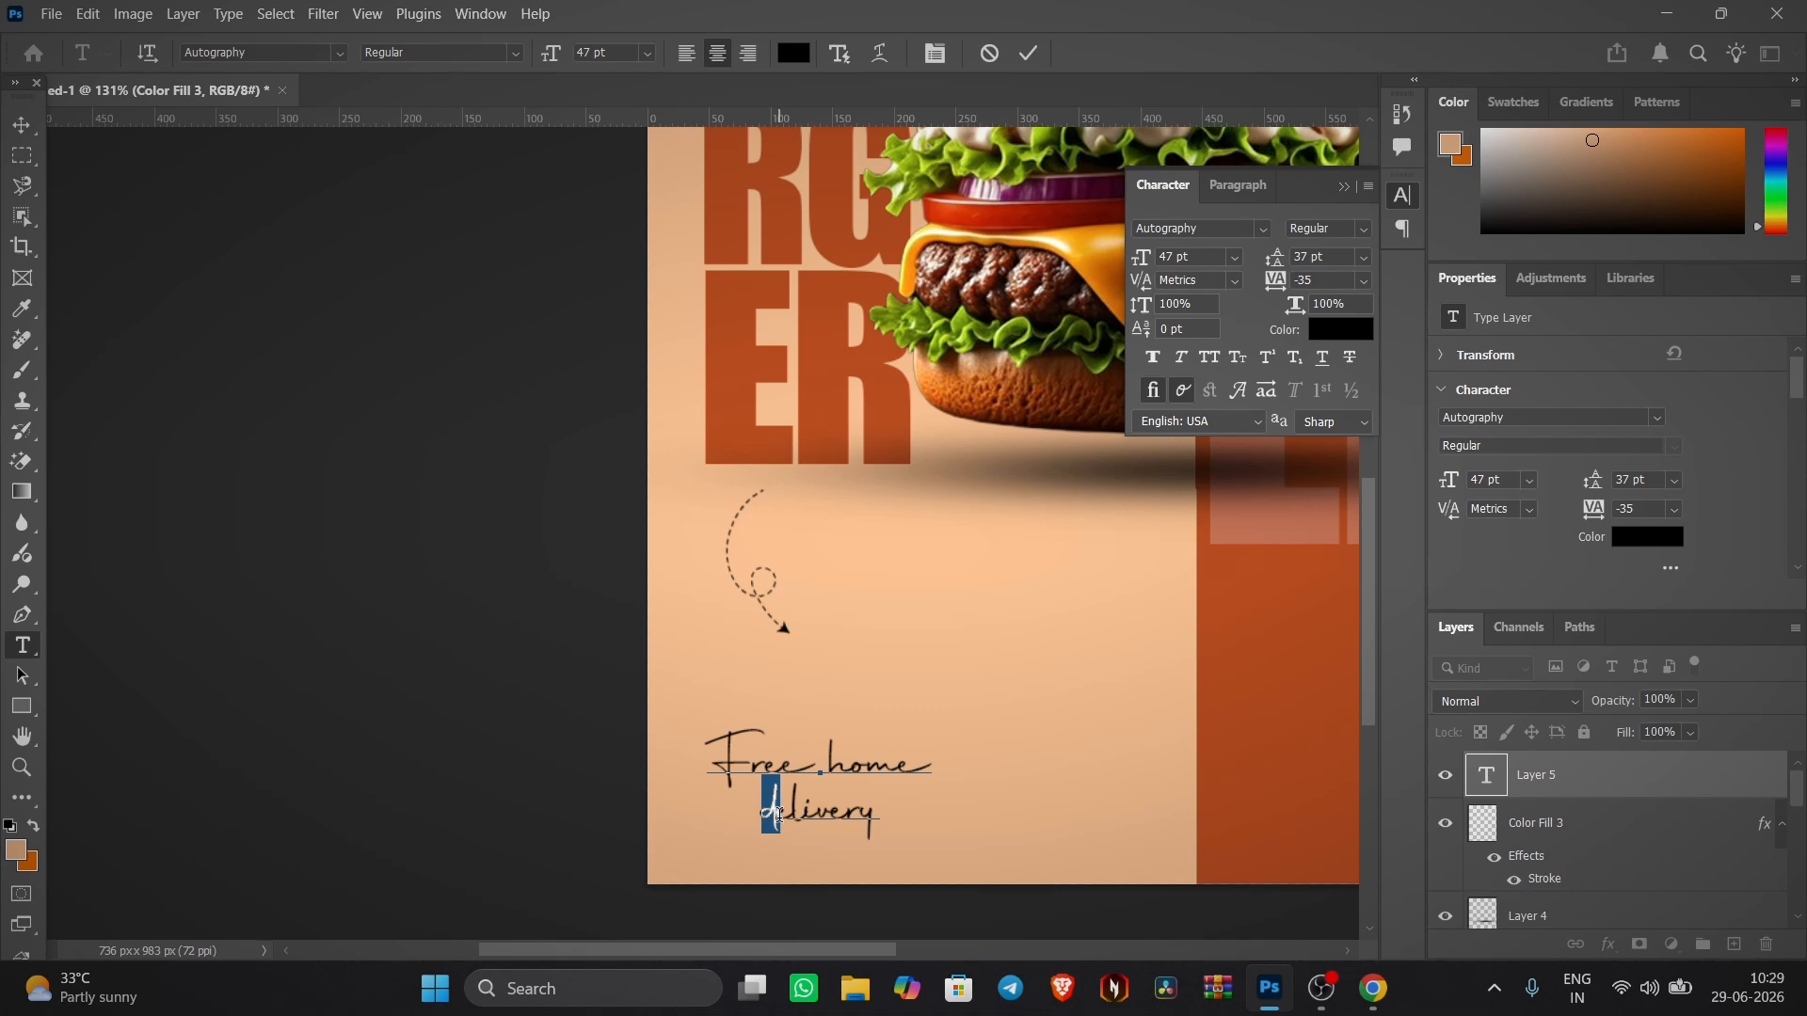
pyautogui.moveTo(846, 762)
pyautogui.mouseDown()
pyautogui.moveTo(826, 805)
pyautogui.moveTo(846, 759)
pyautogui.mouseUp()
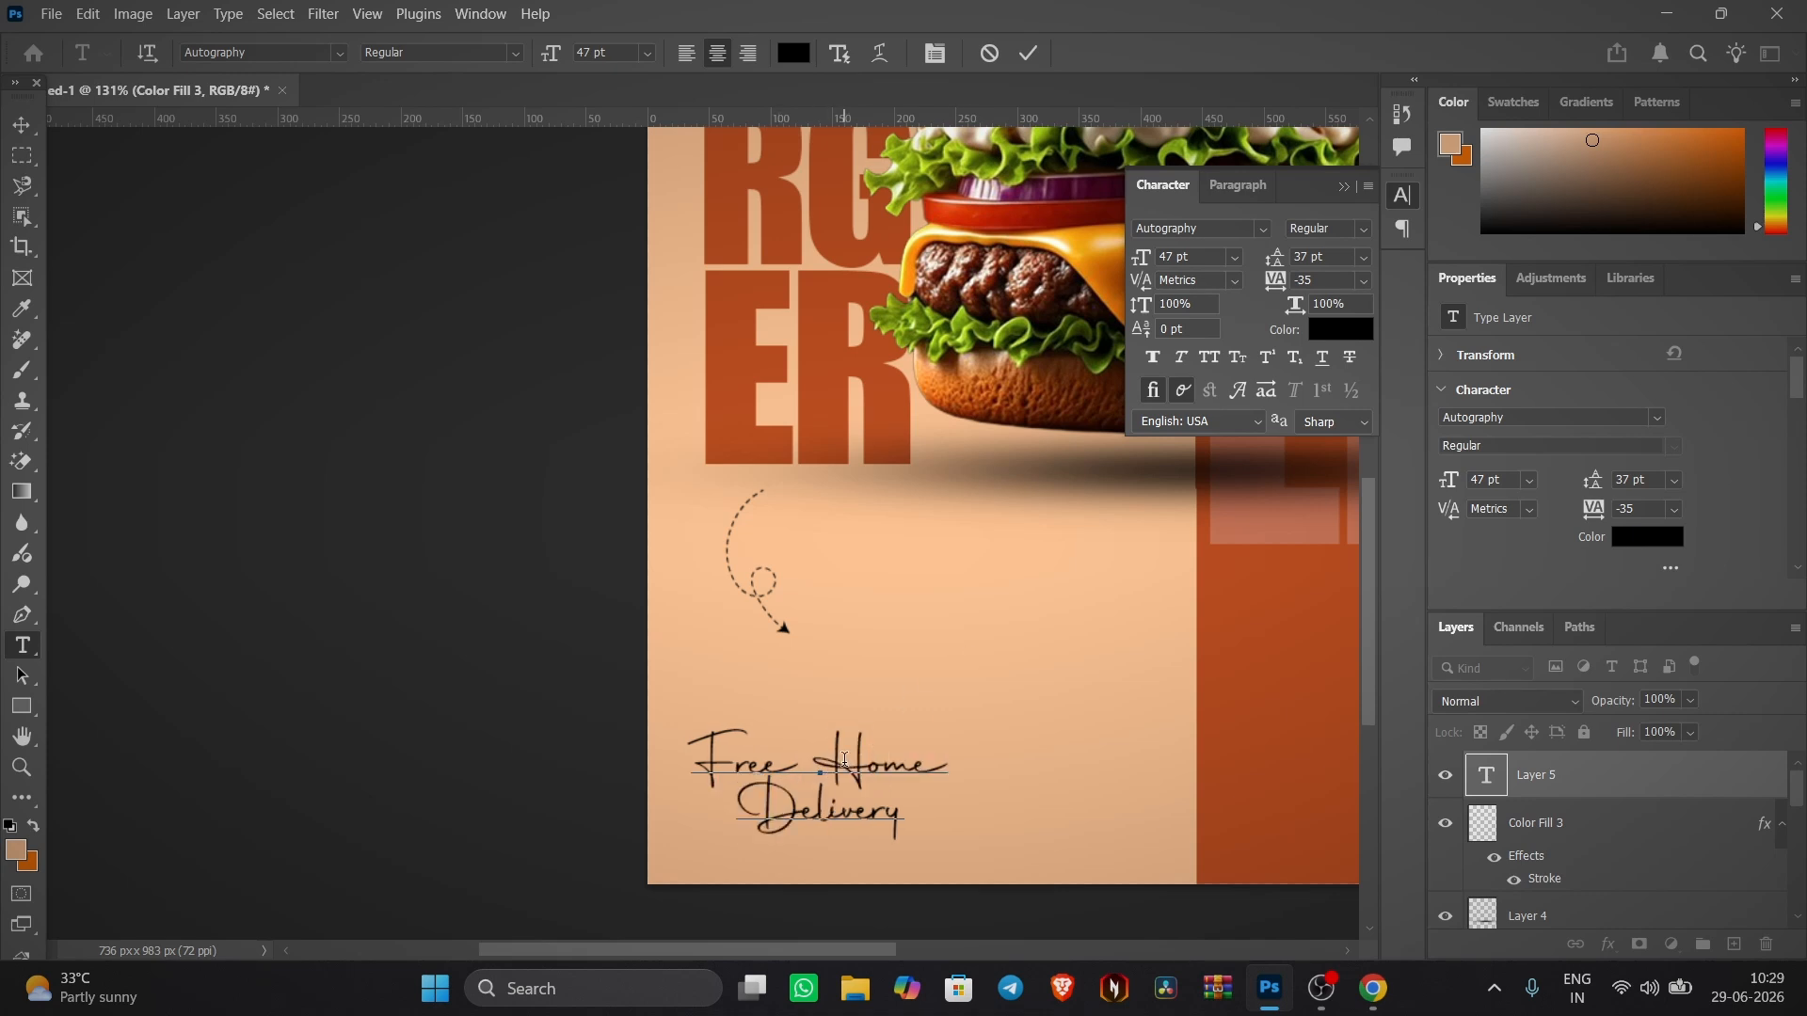
pyautogui.click(1033, 55)
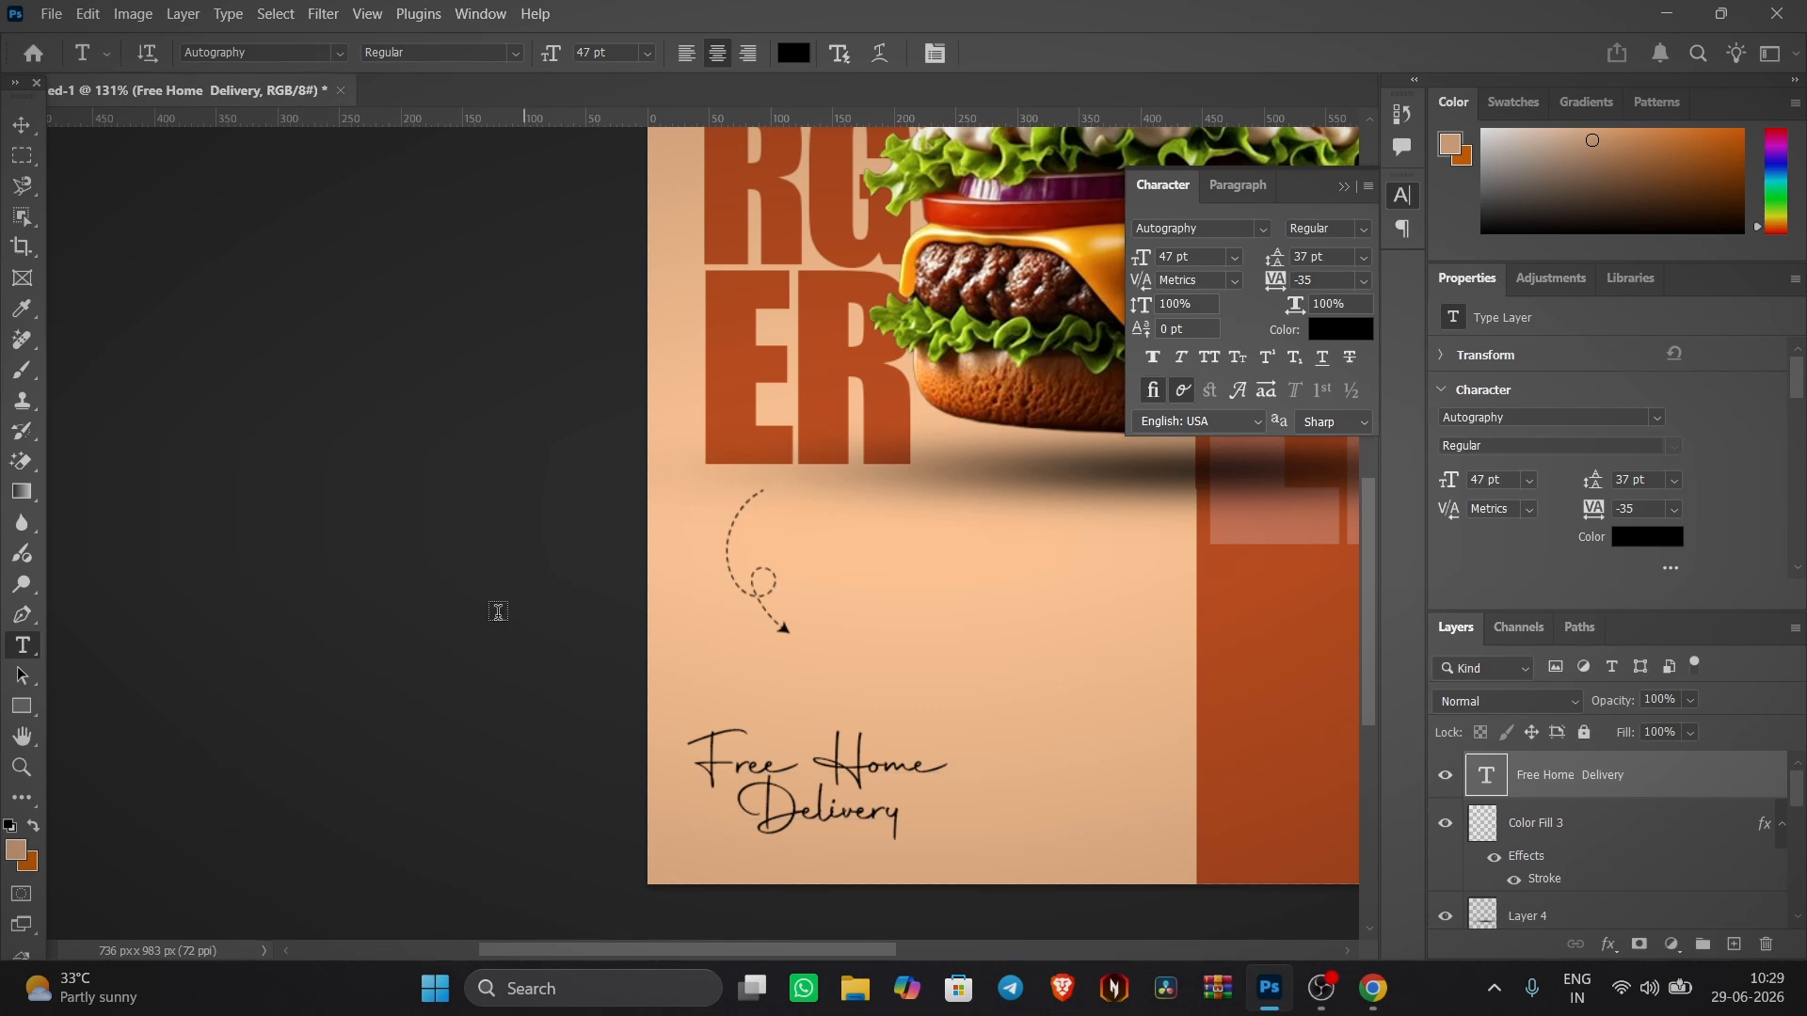
# - Enlarge the "Free Home Delivery" text slightly to about 48 pt and move it up beneath the dashed arrow's head
pyautogui.press('v')
pyautogui.moveTo(949, 727)
pyautogui.mouseDown()
pyautogui.moveTo(1017, 678)
pyautogui.moveTo(974, 708)
pyautogui.mouseUp()
pyautogui.moveTo(869, 767); pyautogui.dragTo(882, 718)
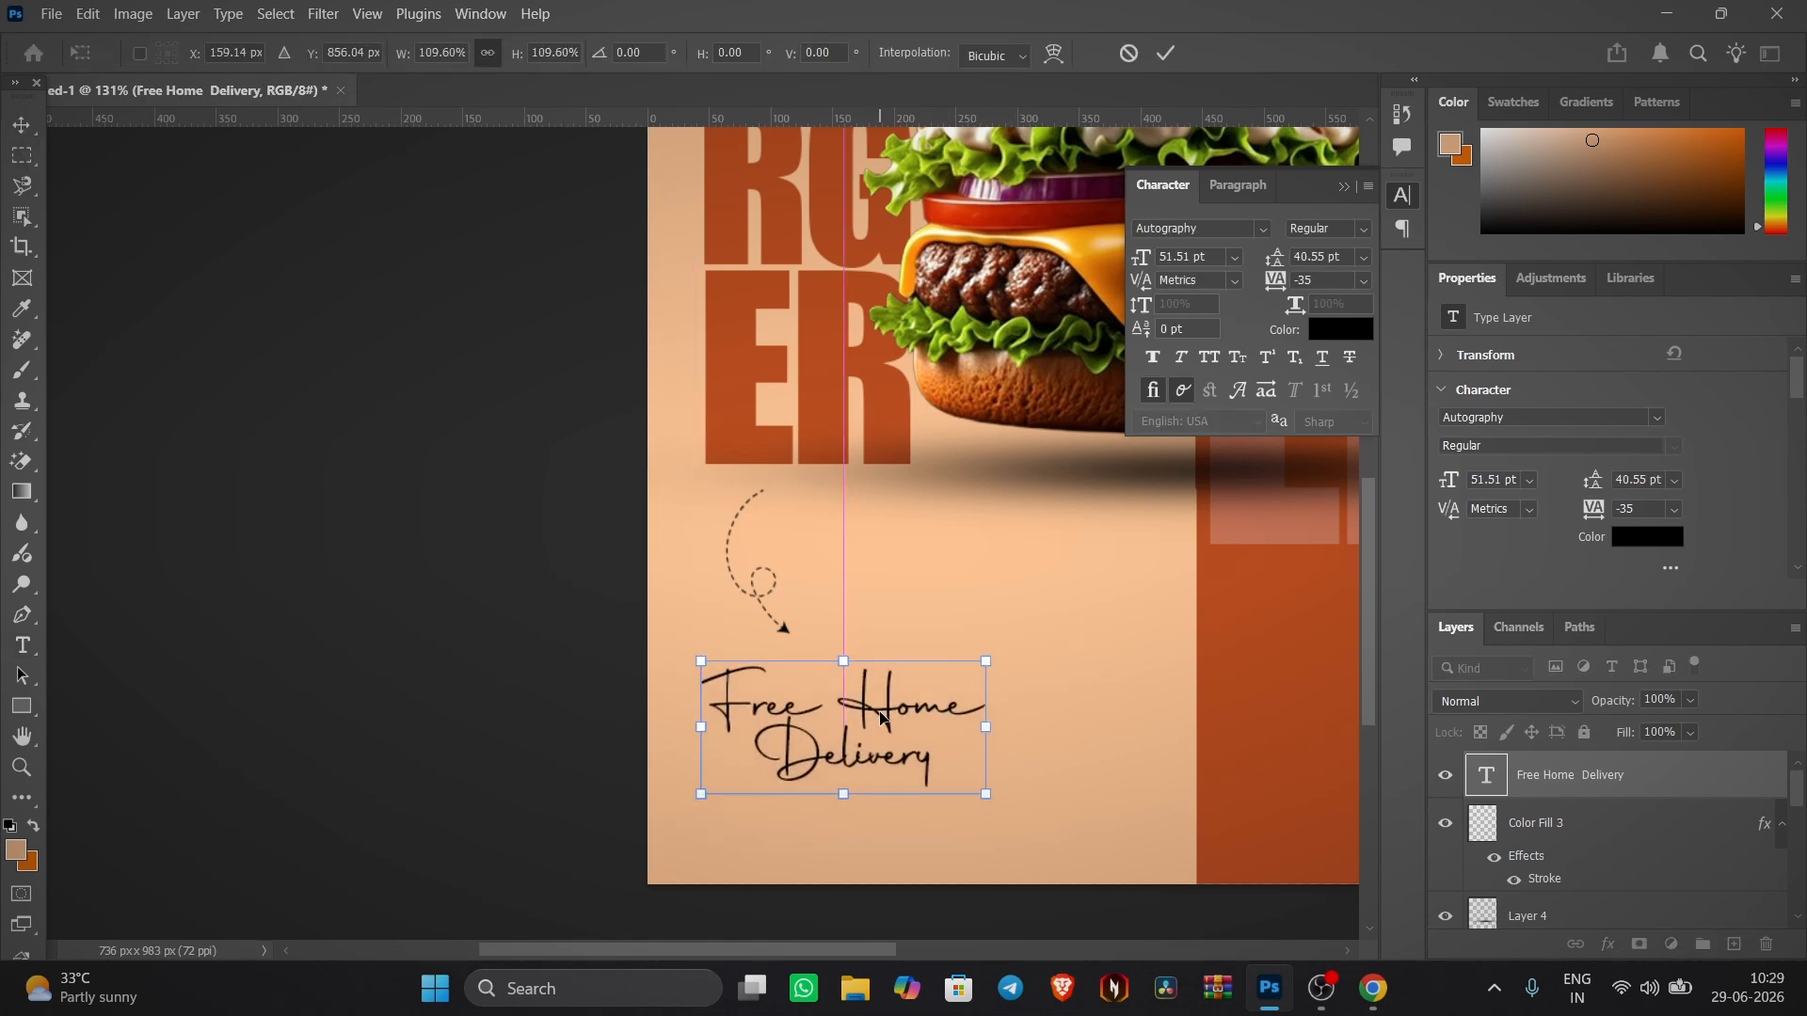
pyautogui.moveTo(986, 662); pyautogui.dragTo(970, 669)
pyautogui.click(1164, 54)
pyautogui.moveTo(1040, 538); pyautogui.dragTo(884, 540)
pyautogui.moveTo(701, 718); pyautogui.dragTo(692, 704)
pyautogui.click(310, 434)
pyautogui.scroll(-6, 730, 685)
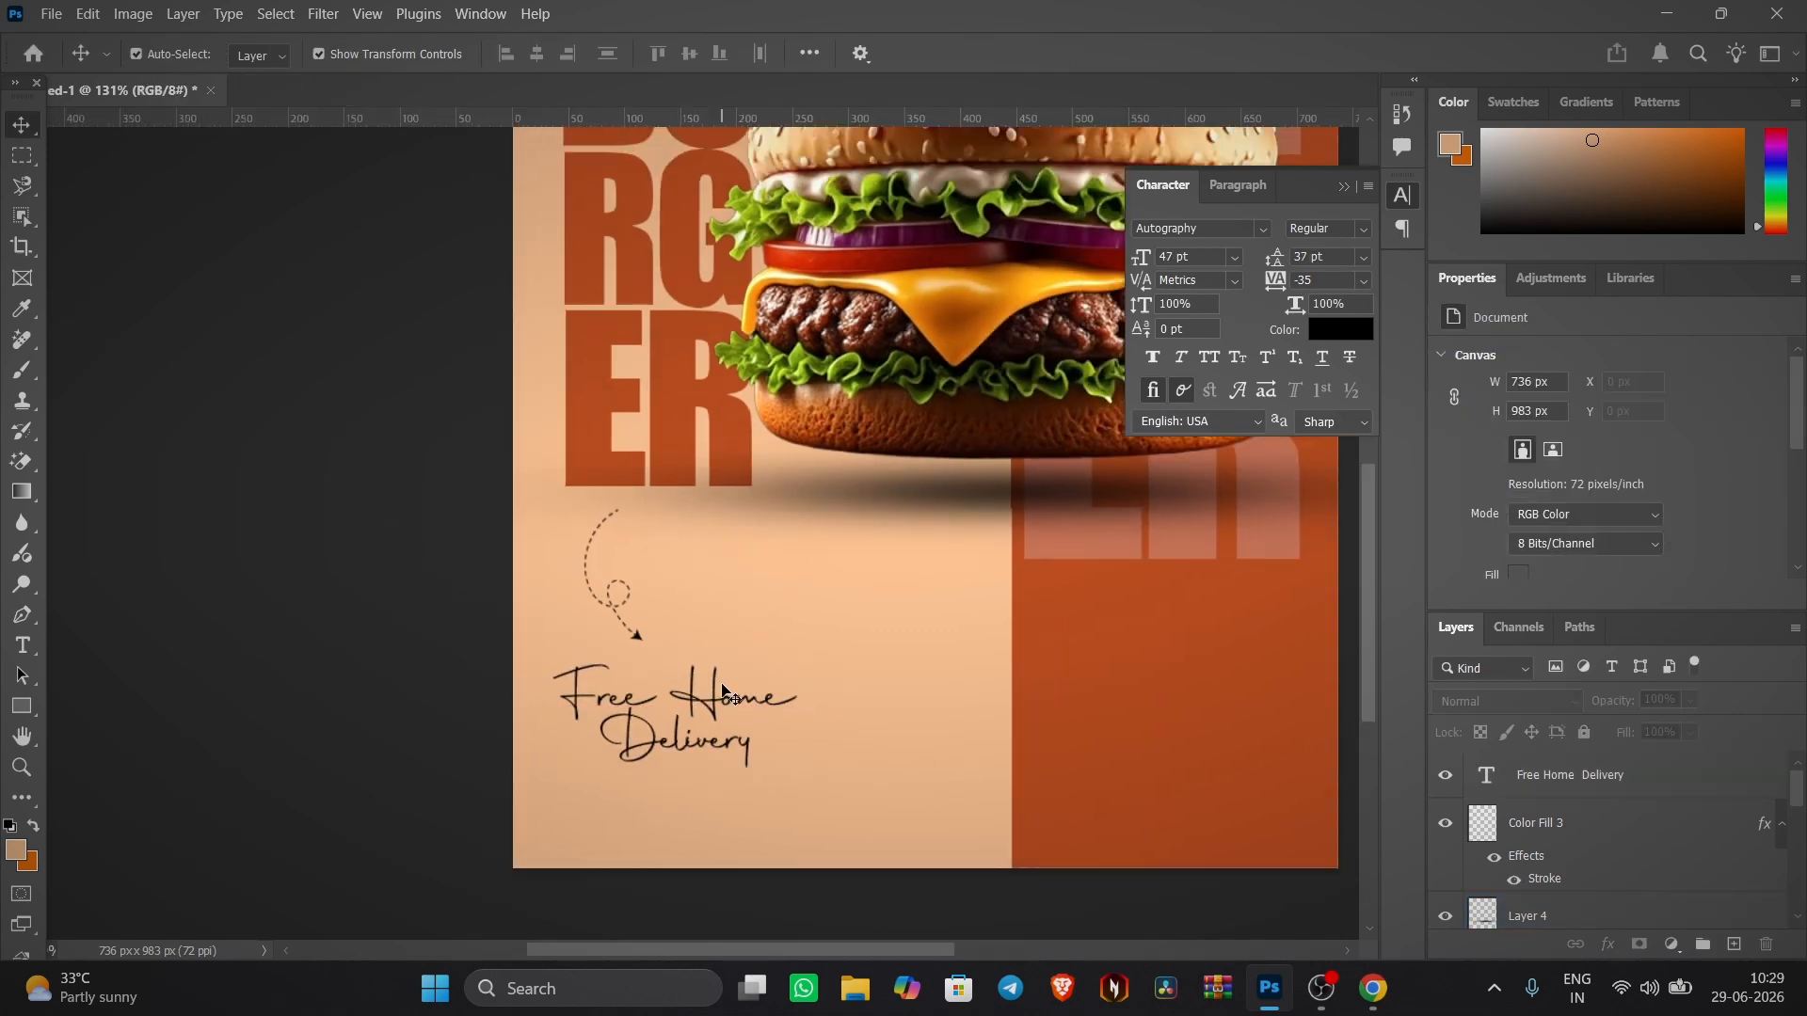
pyautogui.moveTo(798, 648); pyautogui.dragTo(758, 669)
pyautogui.scroll(4, 760, 667)
# - Duplicate the dashed arrow, place the copy near the edge of the peach area at the same height, and flip it horizontally
pyautogui.click(549, 650)
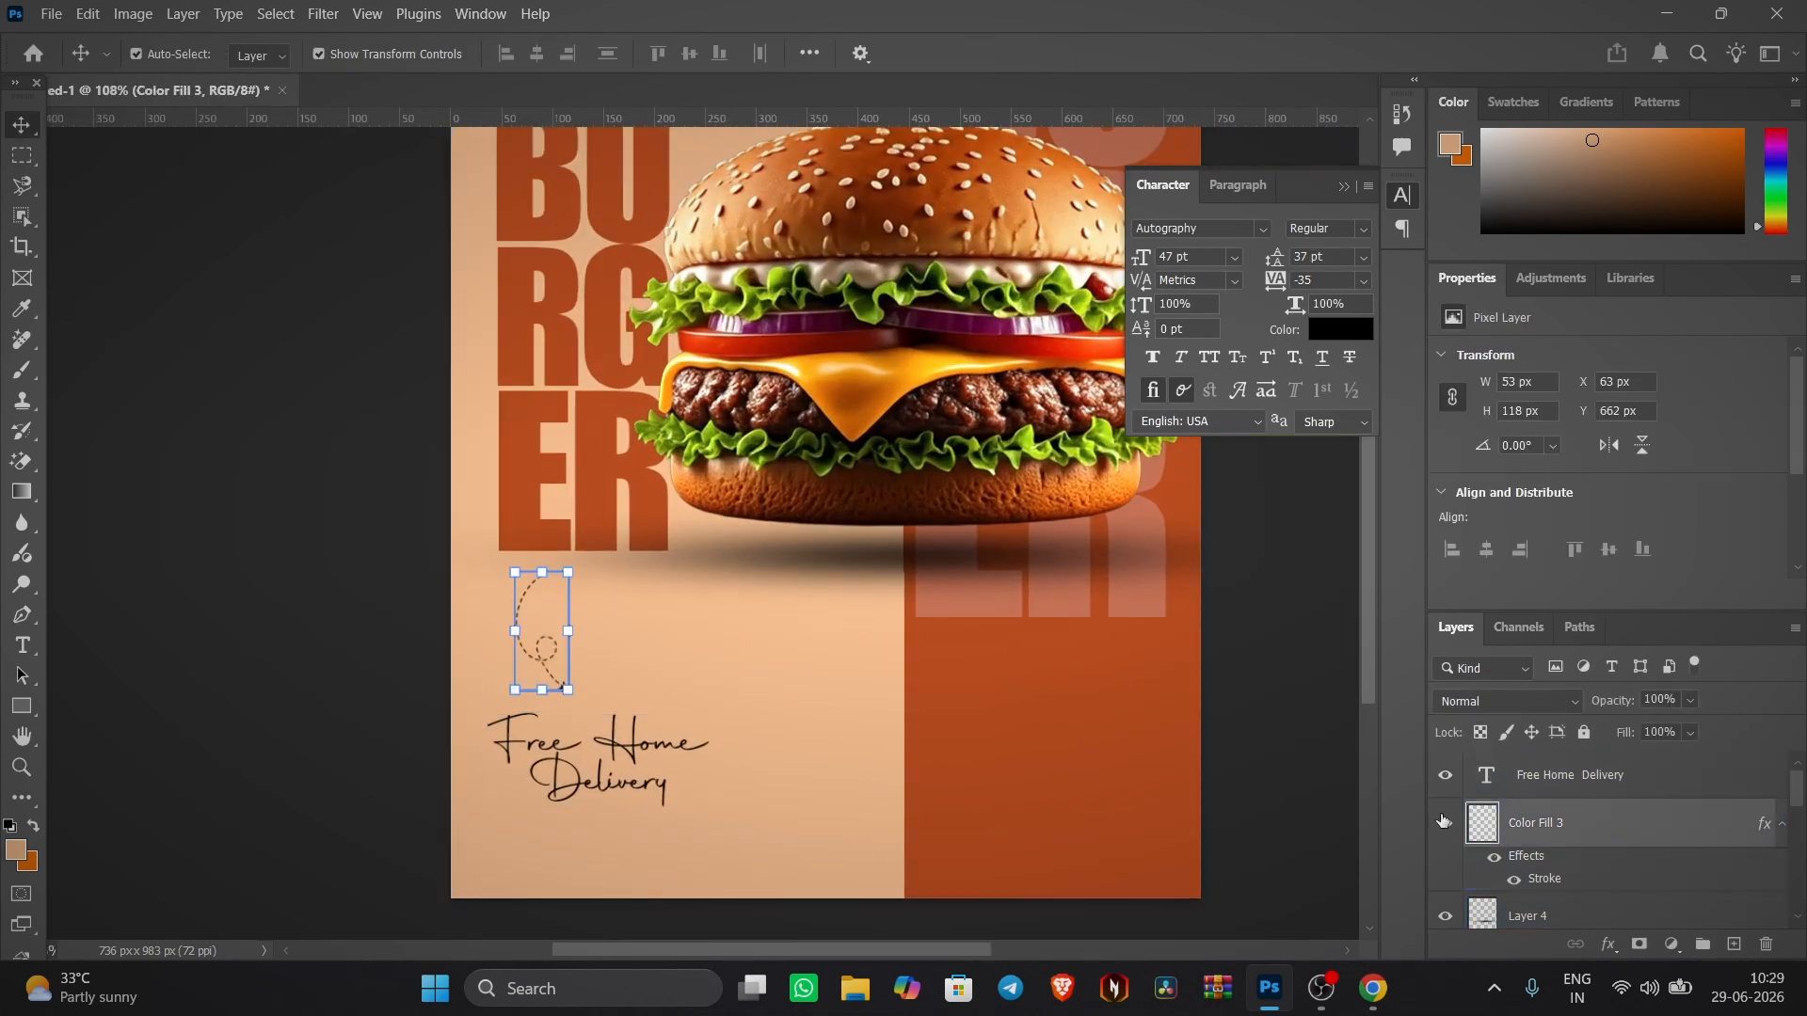
pyautogui.hotkey('ctrl', 'j')
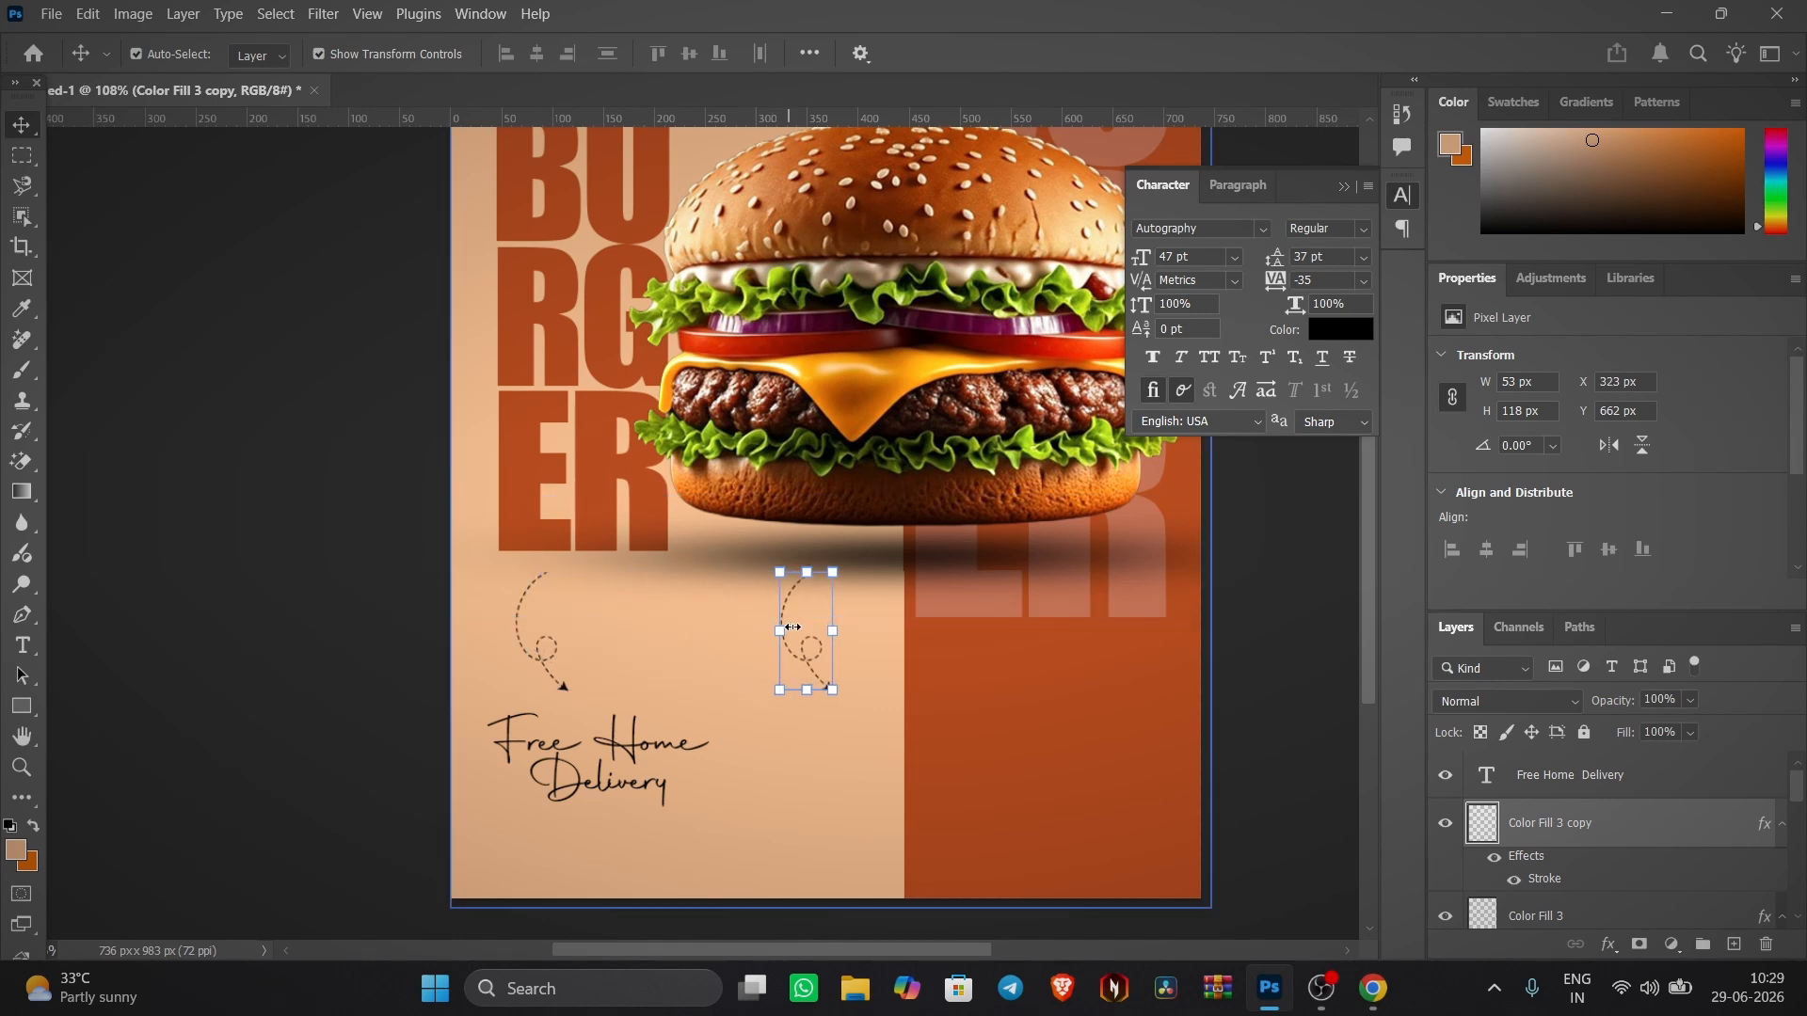
pyautogui.rightClick(809, 632)
pyautogui.press('Escape')
pyautogui.hotkey('ctrl', 't')
pyautogui.rightClick(866, 642)
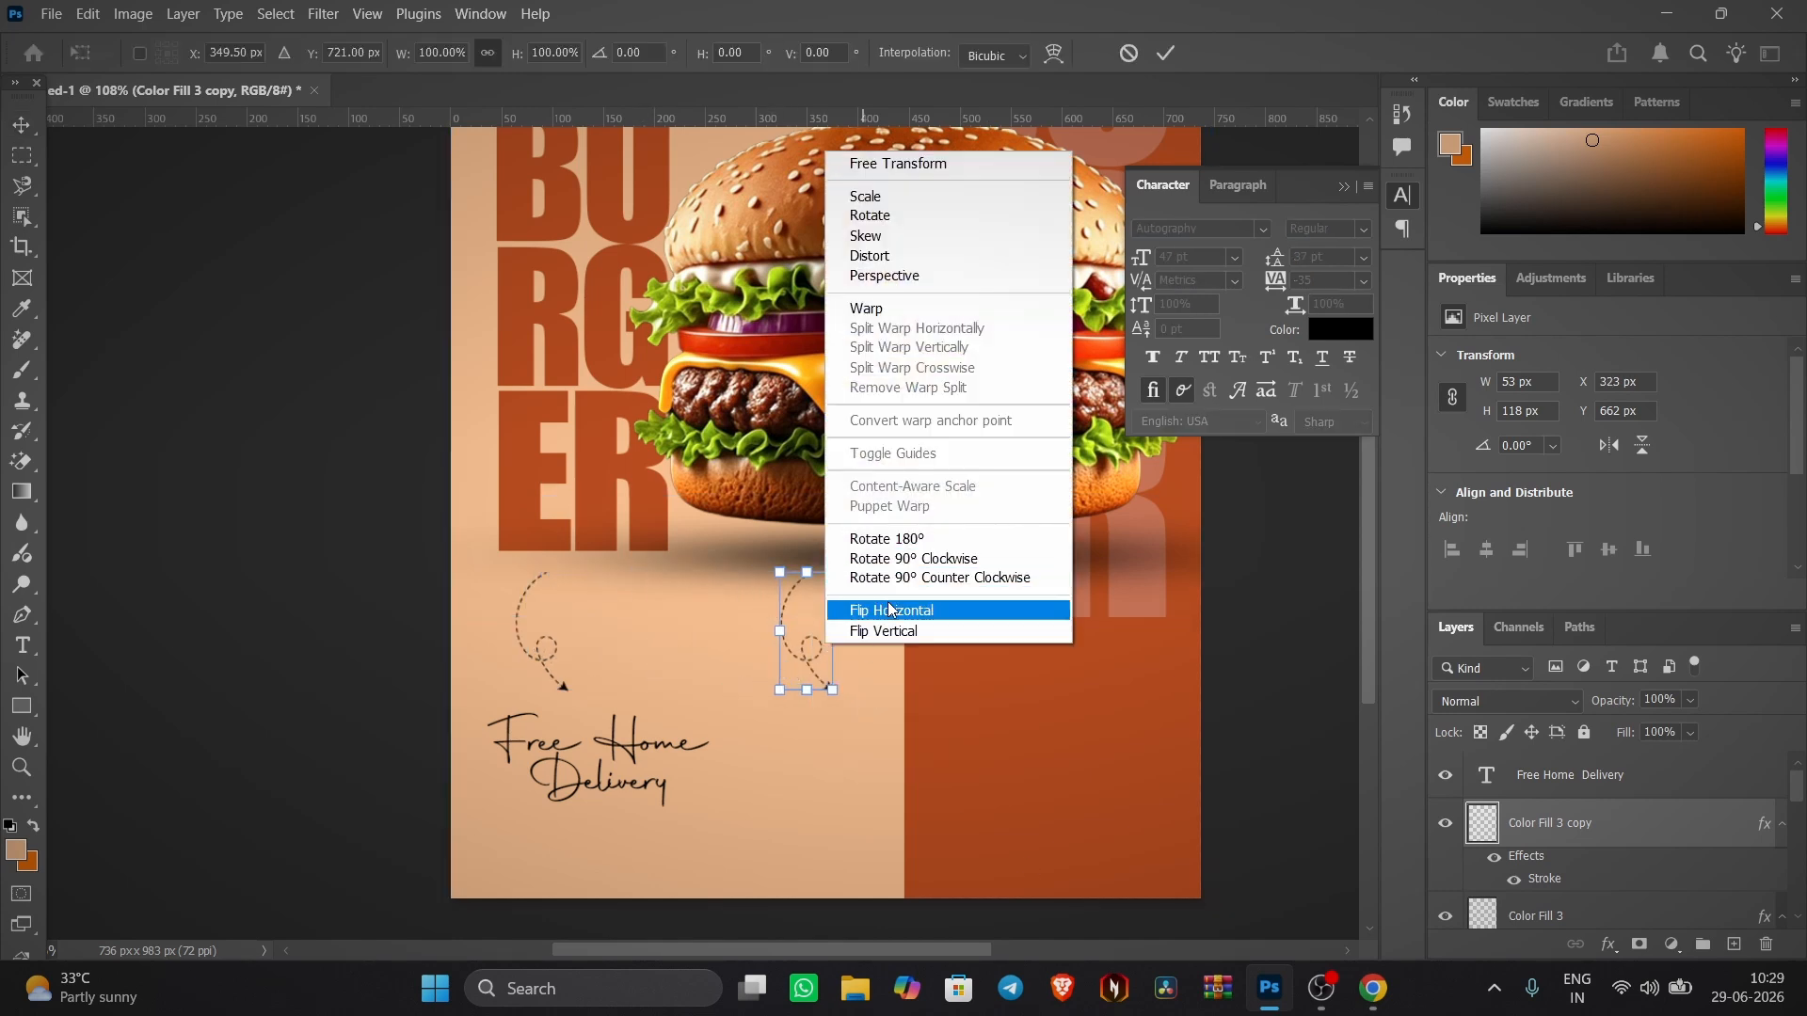
pyautogui.click(871, 610)
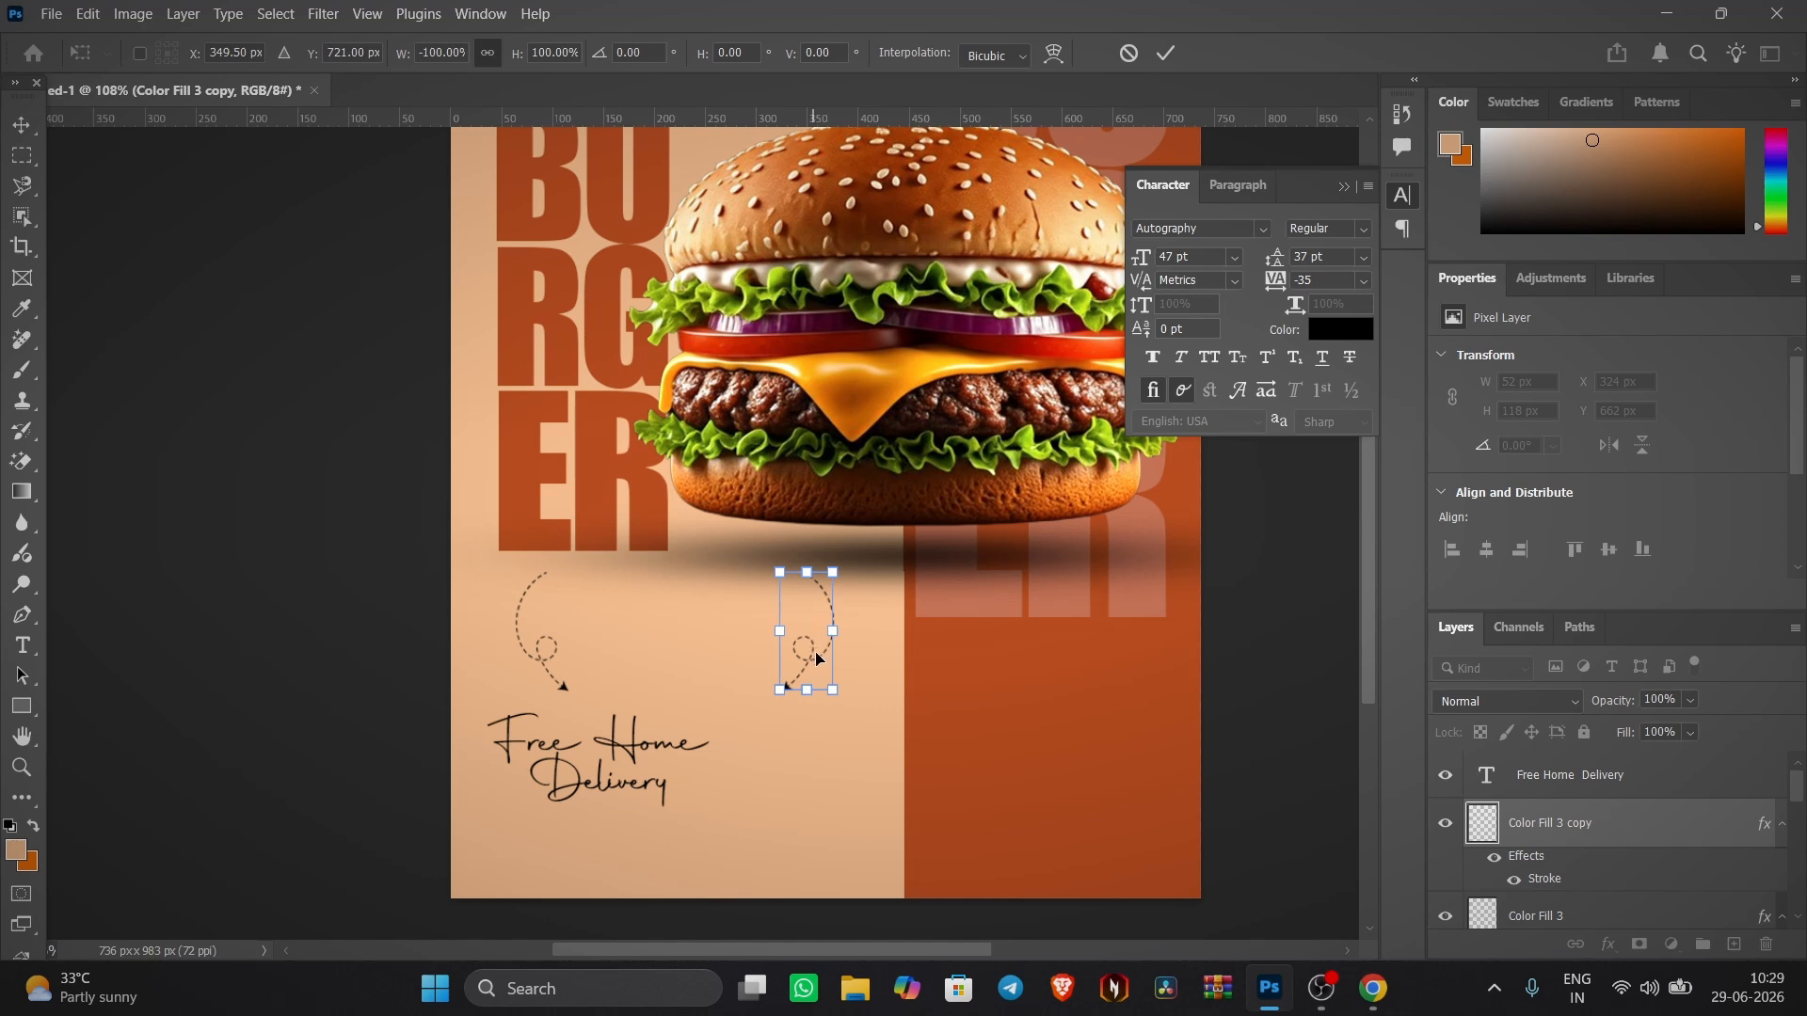
pyautogui.moveTo(818, 658); pyautogui.dragTo(836, 660)
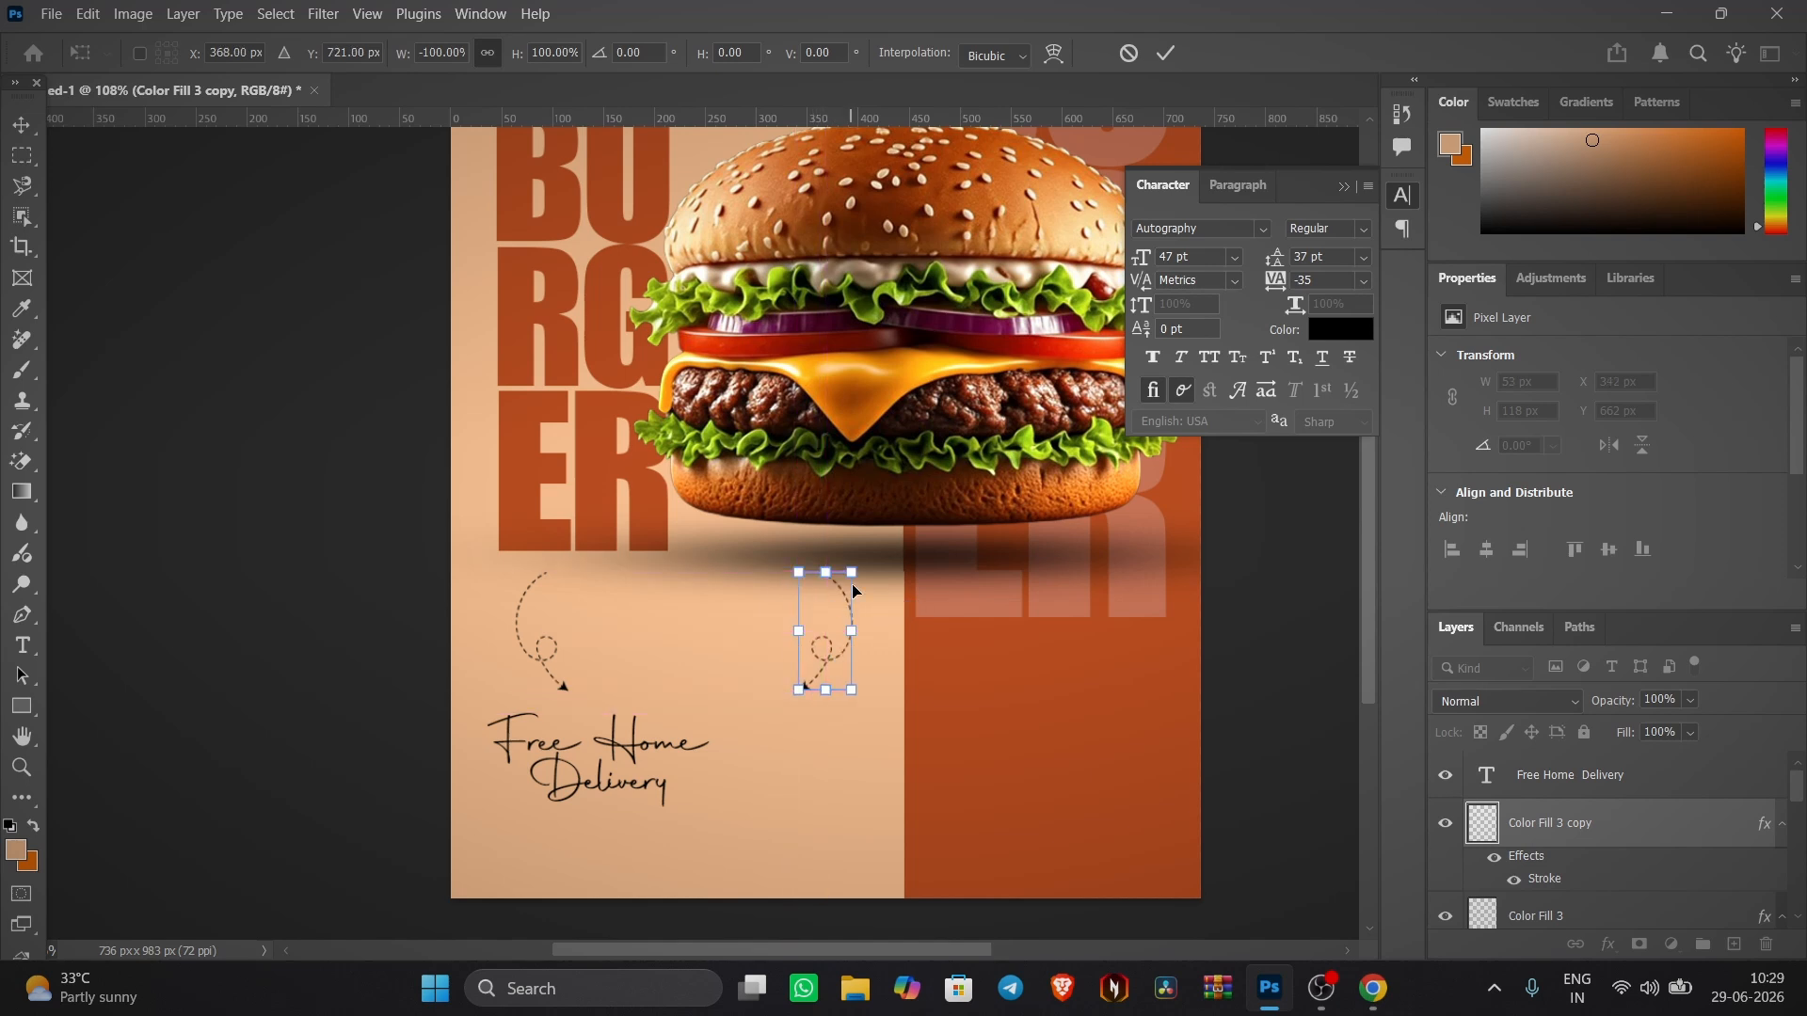
# - Warp the flipped arrow copy by stretching its upper end outward and up, and shift it slightly toward the orange panel
pyautogui.rightClick(821, 638)
pyautogui.click(875, 311)
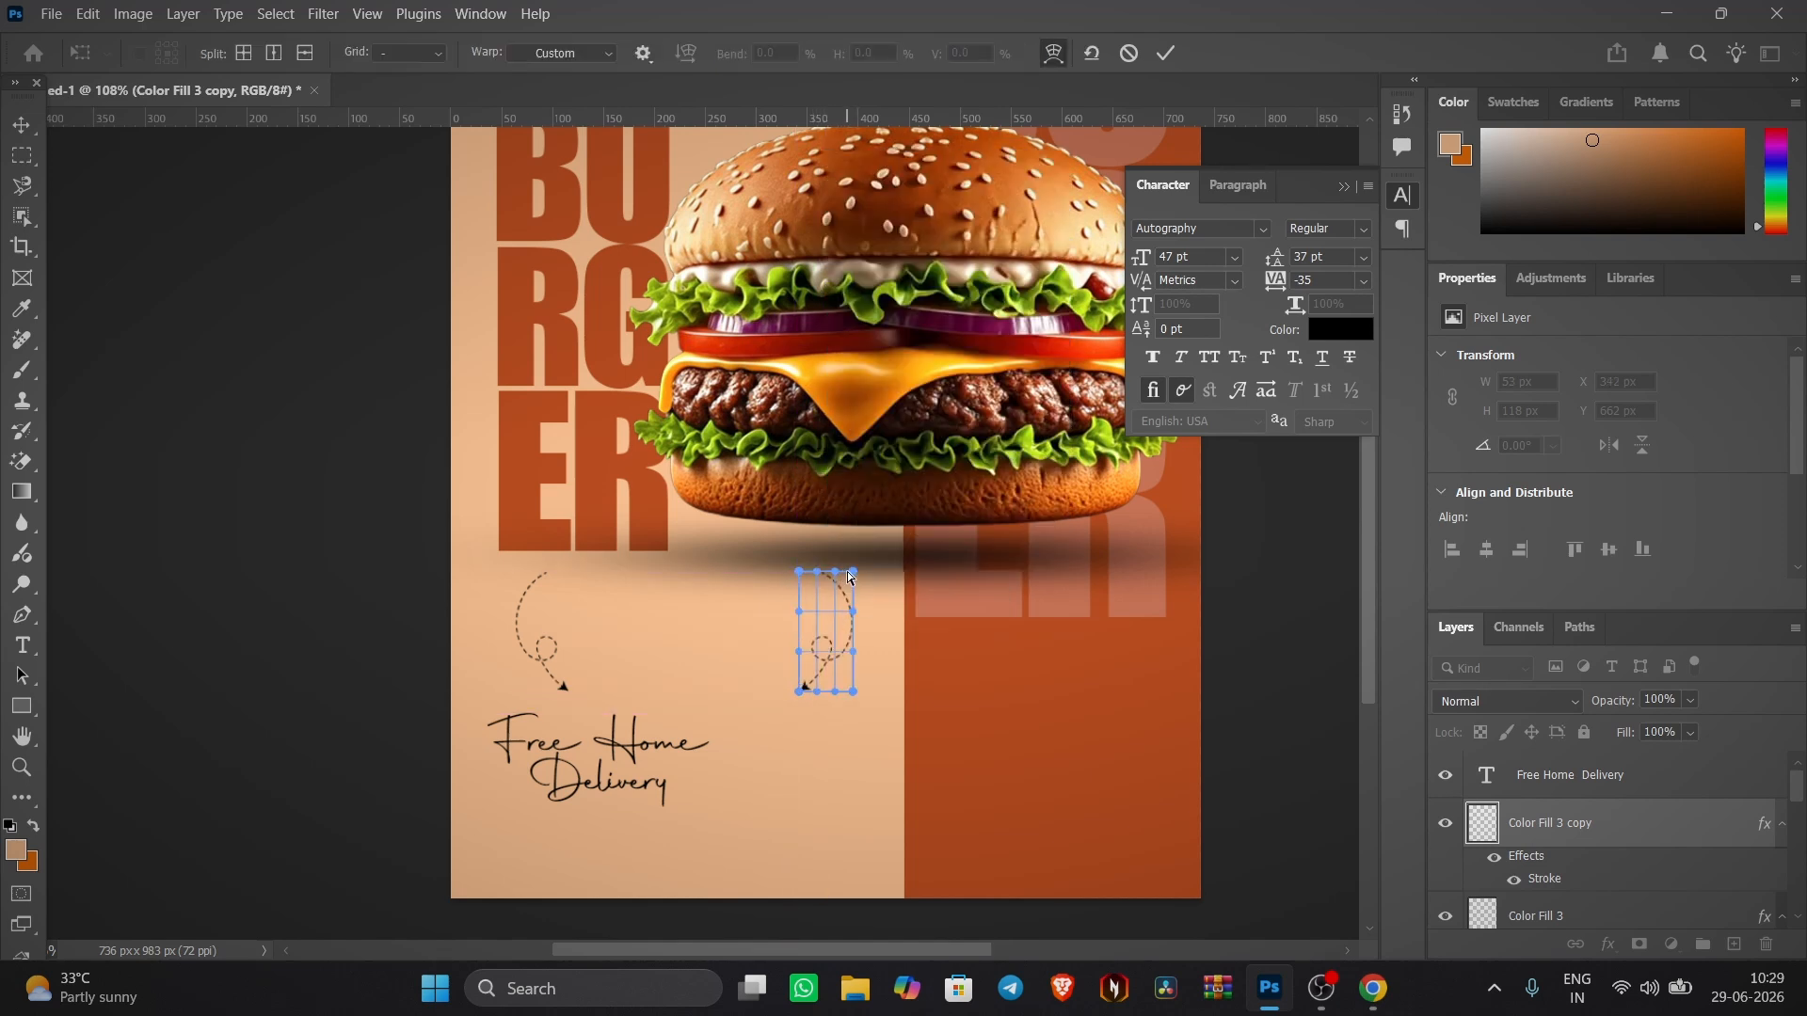
pyautogui.moveTo(849, 573); pyautogui.dragTo(870, 576)
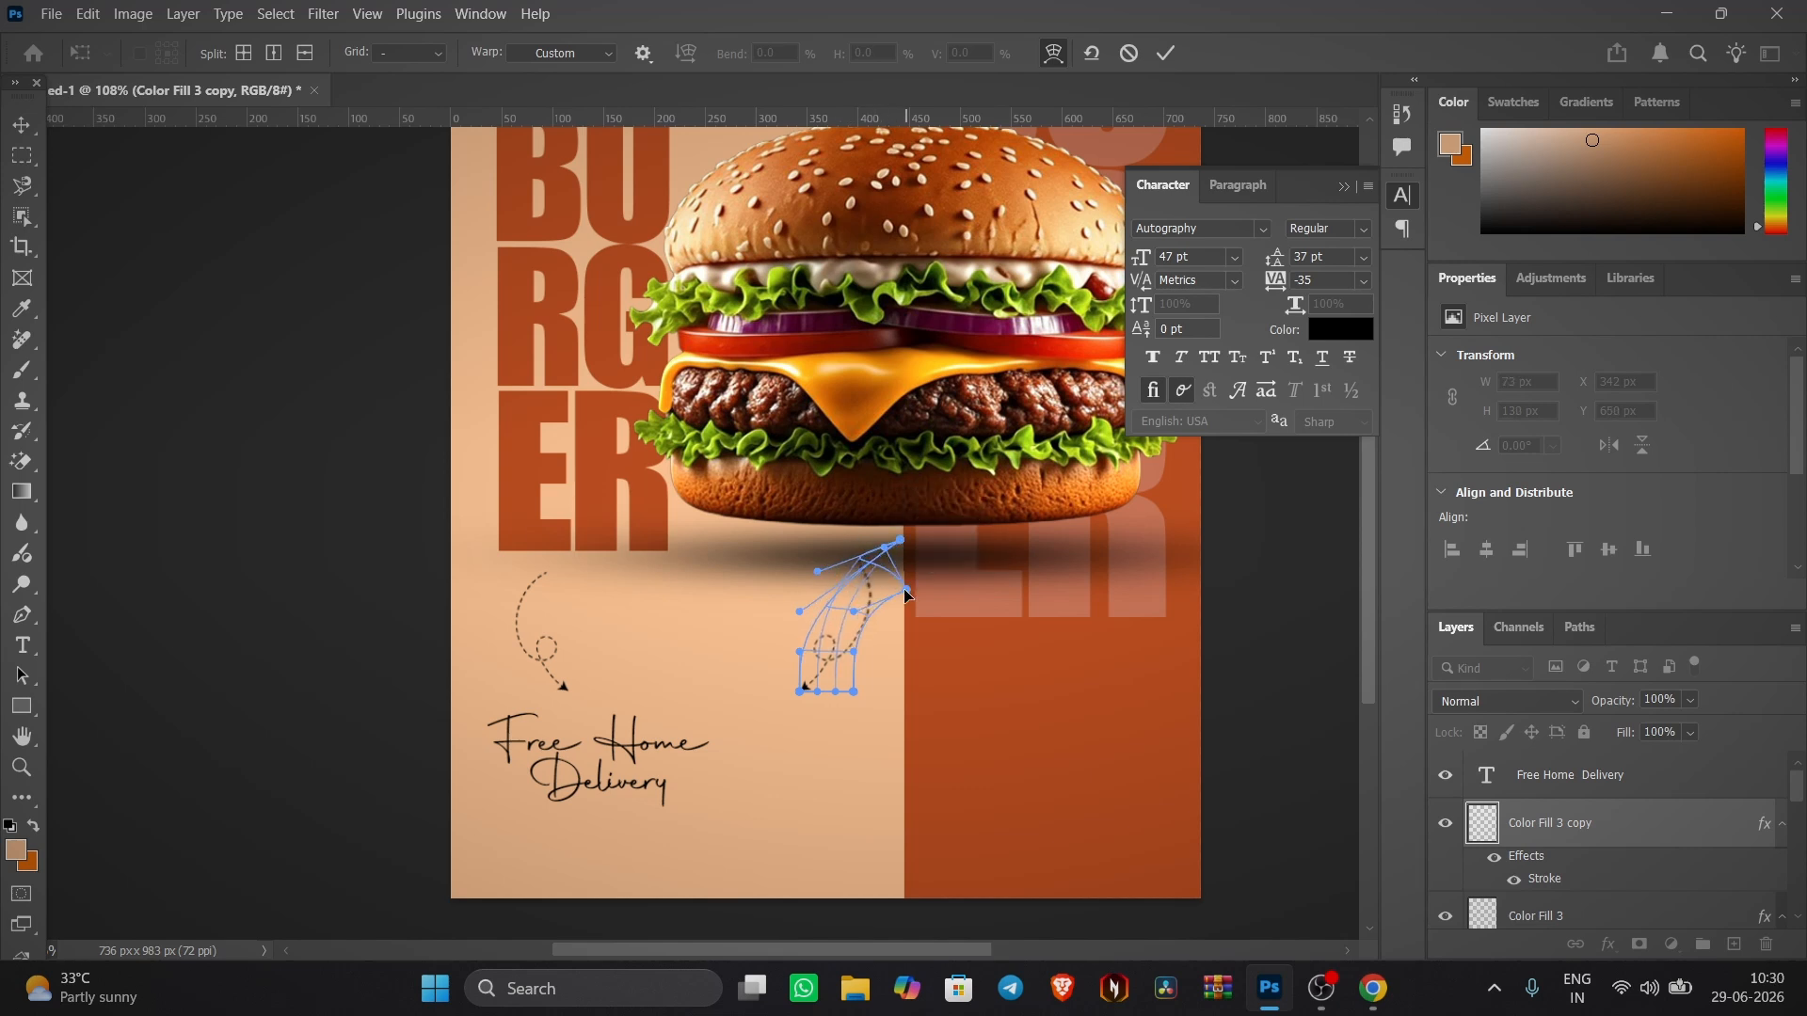
pyautogui.click(1166, 56)
pyautogui.moveTo(829, 657); pyautogui.dragTo(851, 663)
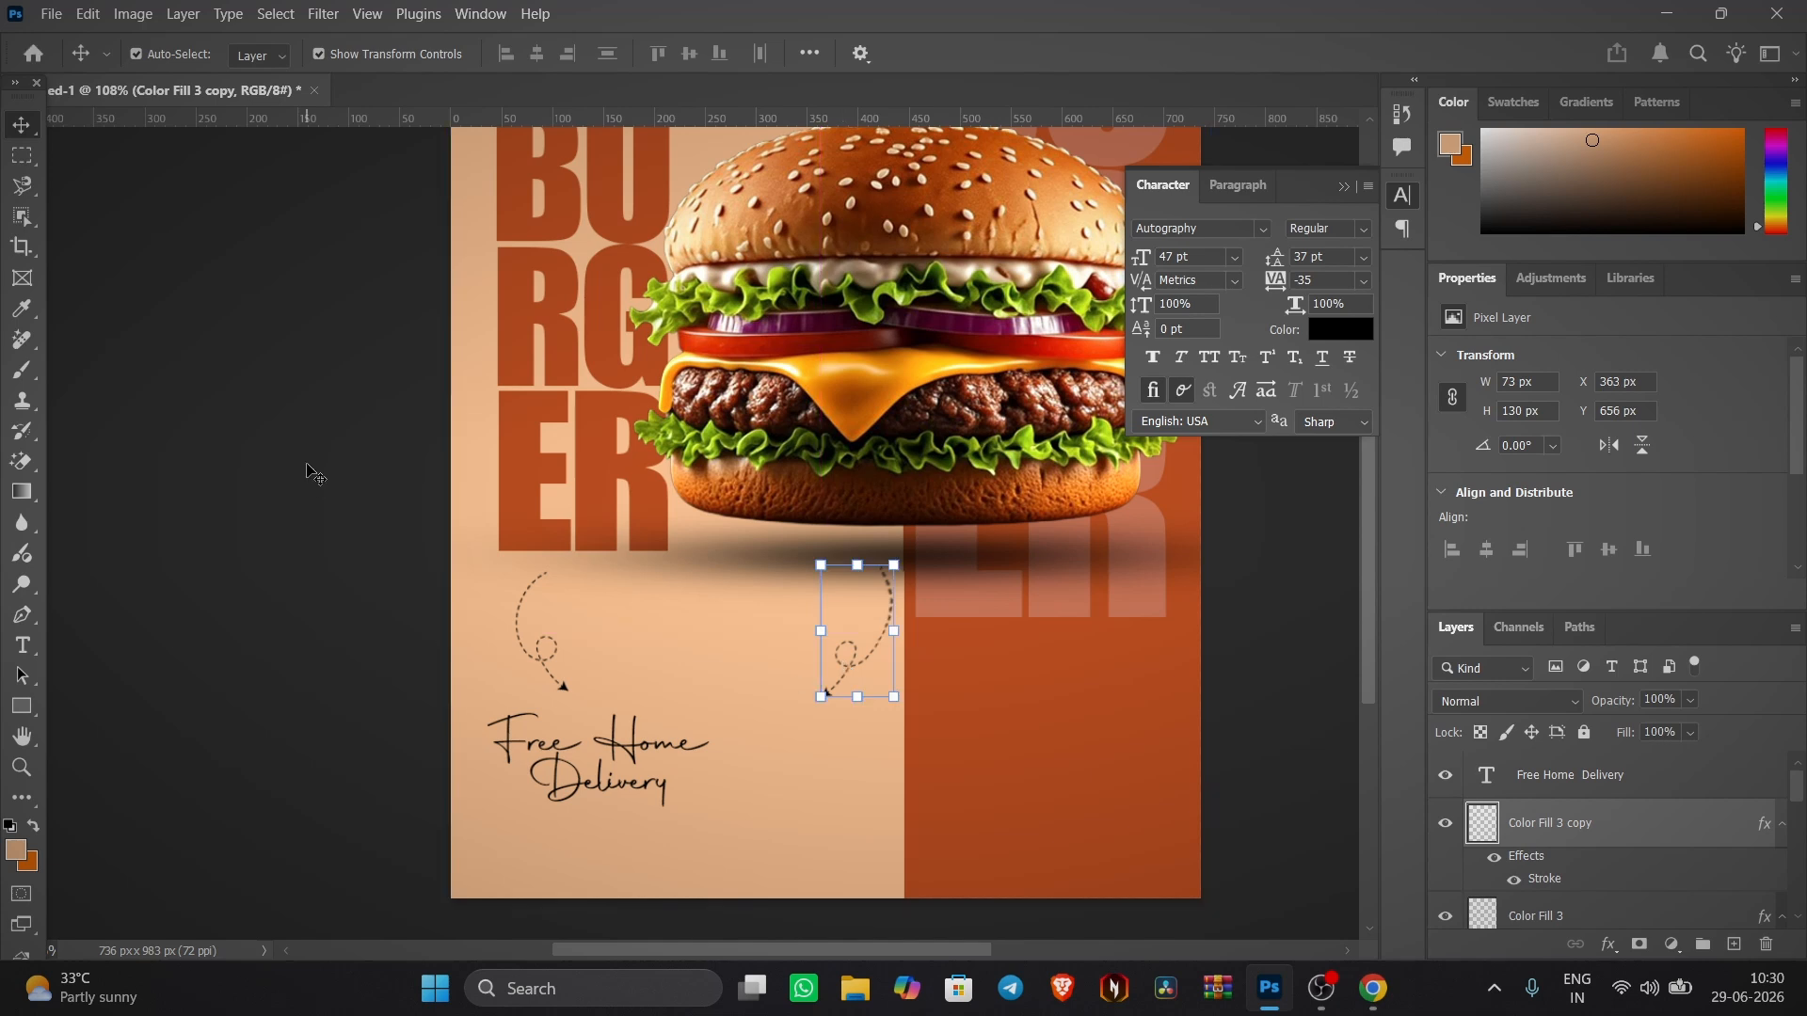
# - Duplicate the delivery text below the second arrow and change the copy to "50 %" with "off" on a second line
pyautogui.click(93, 229)
pyautogui.moveTo(649, 758); pyautogui.dragTo(911, 778)
pyautogui.doubleClick(890, 756)
pyautogui.write('50')
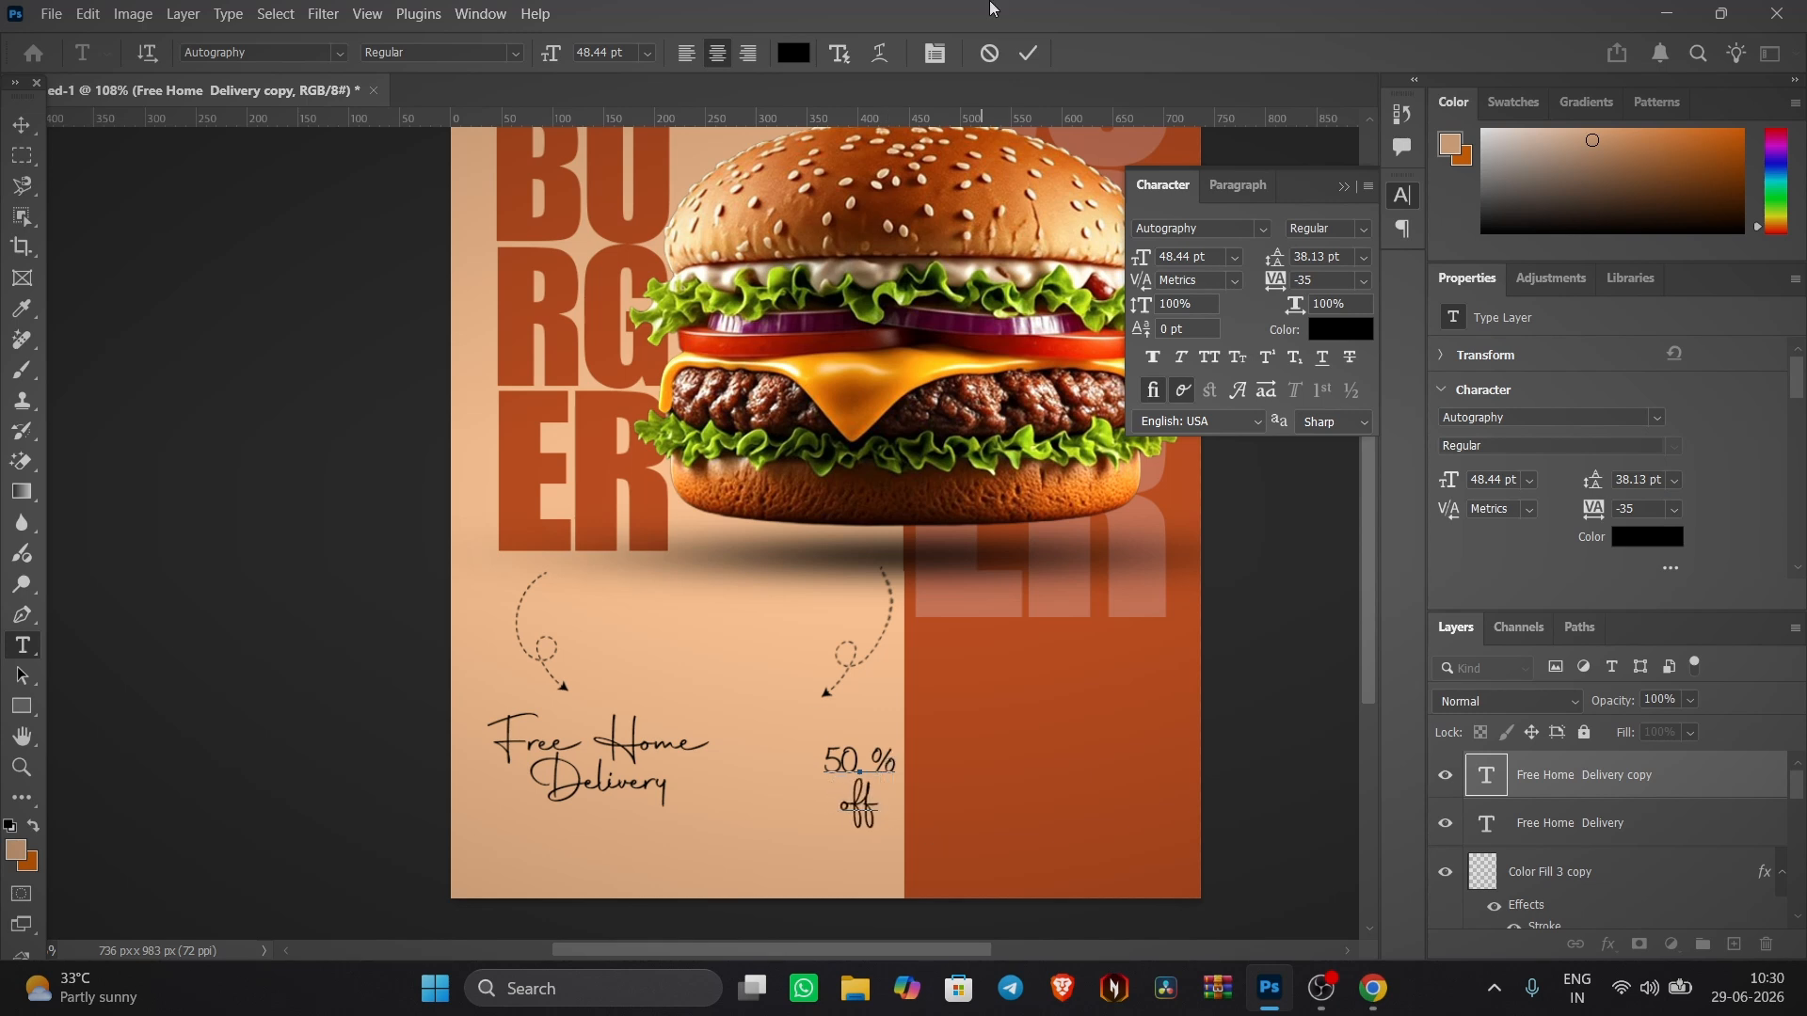
pyautogui.click(1028, 53)
# - Position the "50 % off" text closer beneath the second arrow's head
pyautogui.press('v')
pyautogui.moveTo(882, 761); pyautogui.dragTo(839, 721)
pyautogui.scroll(2, 839, 721)
pyautogui.scroll(-4, 838, 721)
pyautogui.click(435, 494)
pyautogui.scroll(-3, 799, 496)
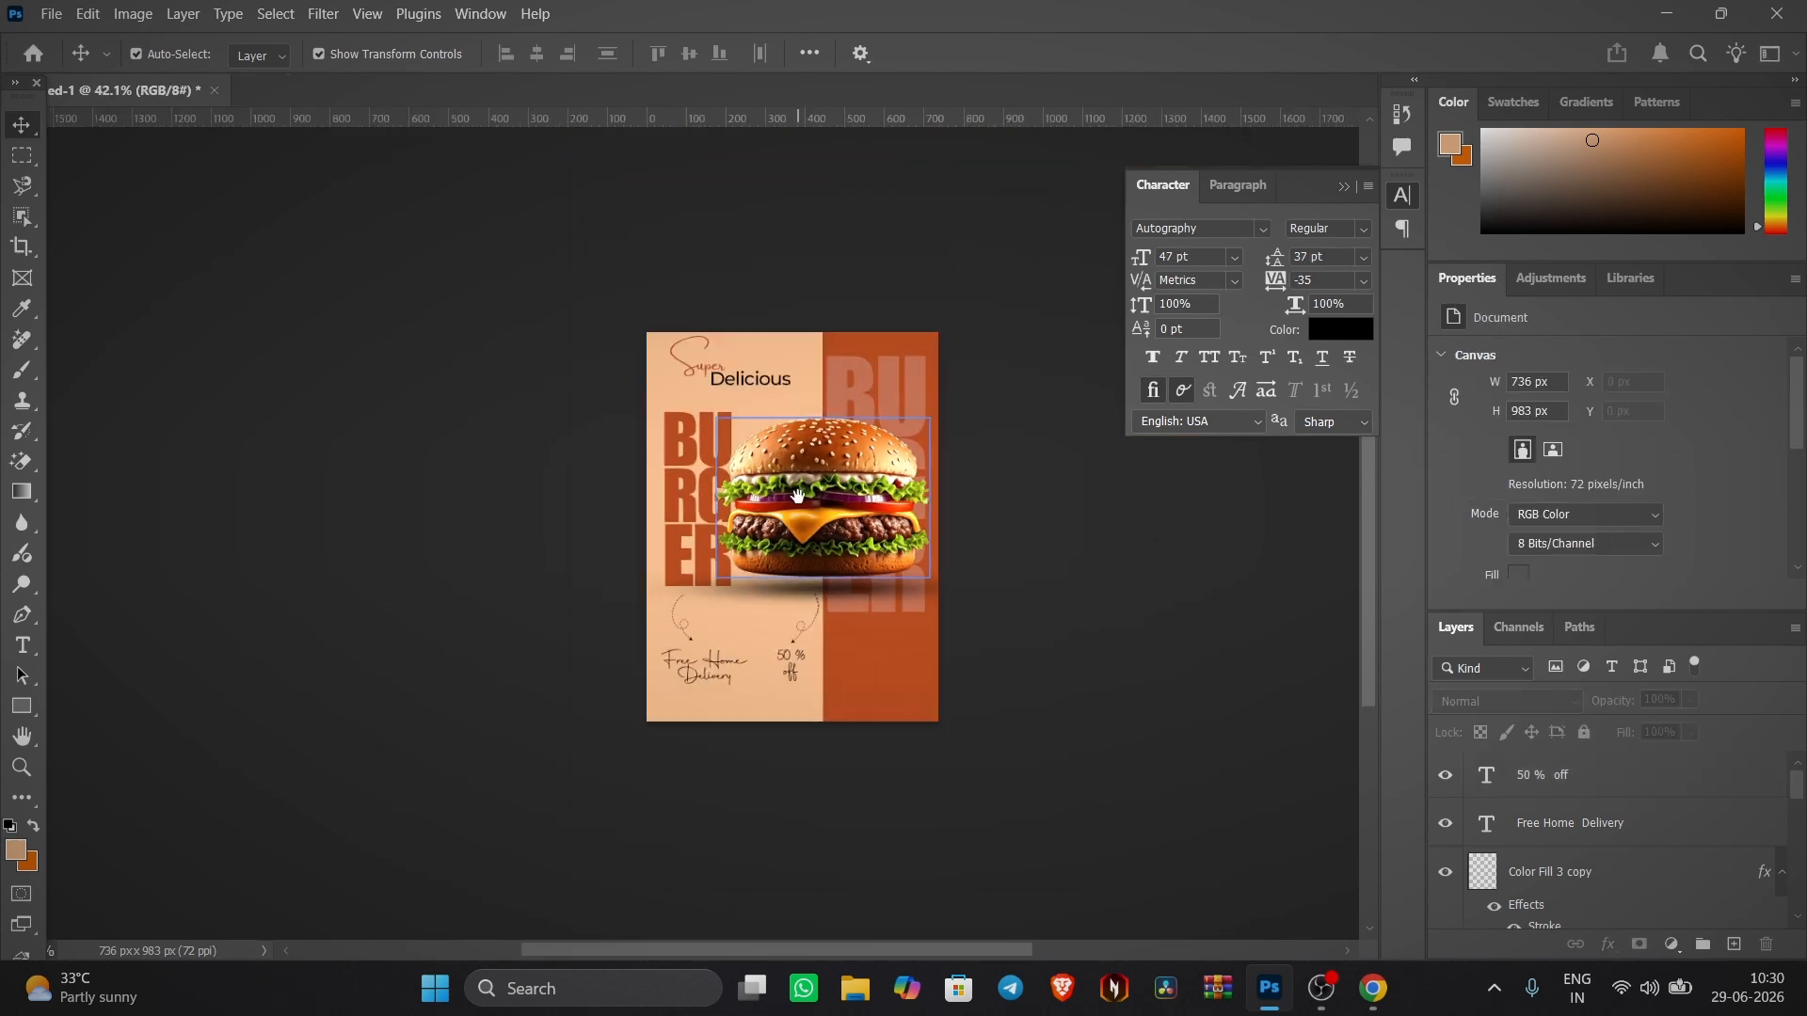
pyautogui.moveTo(798, 496); pyautogui.dragTo(756, 497)
# - Switch to Pinterest in the browser, search for "mint leaves" and browse the pictures
pyautogui.click(1375, 1009)
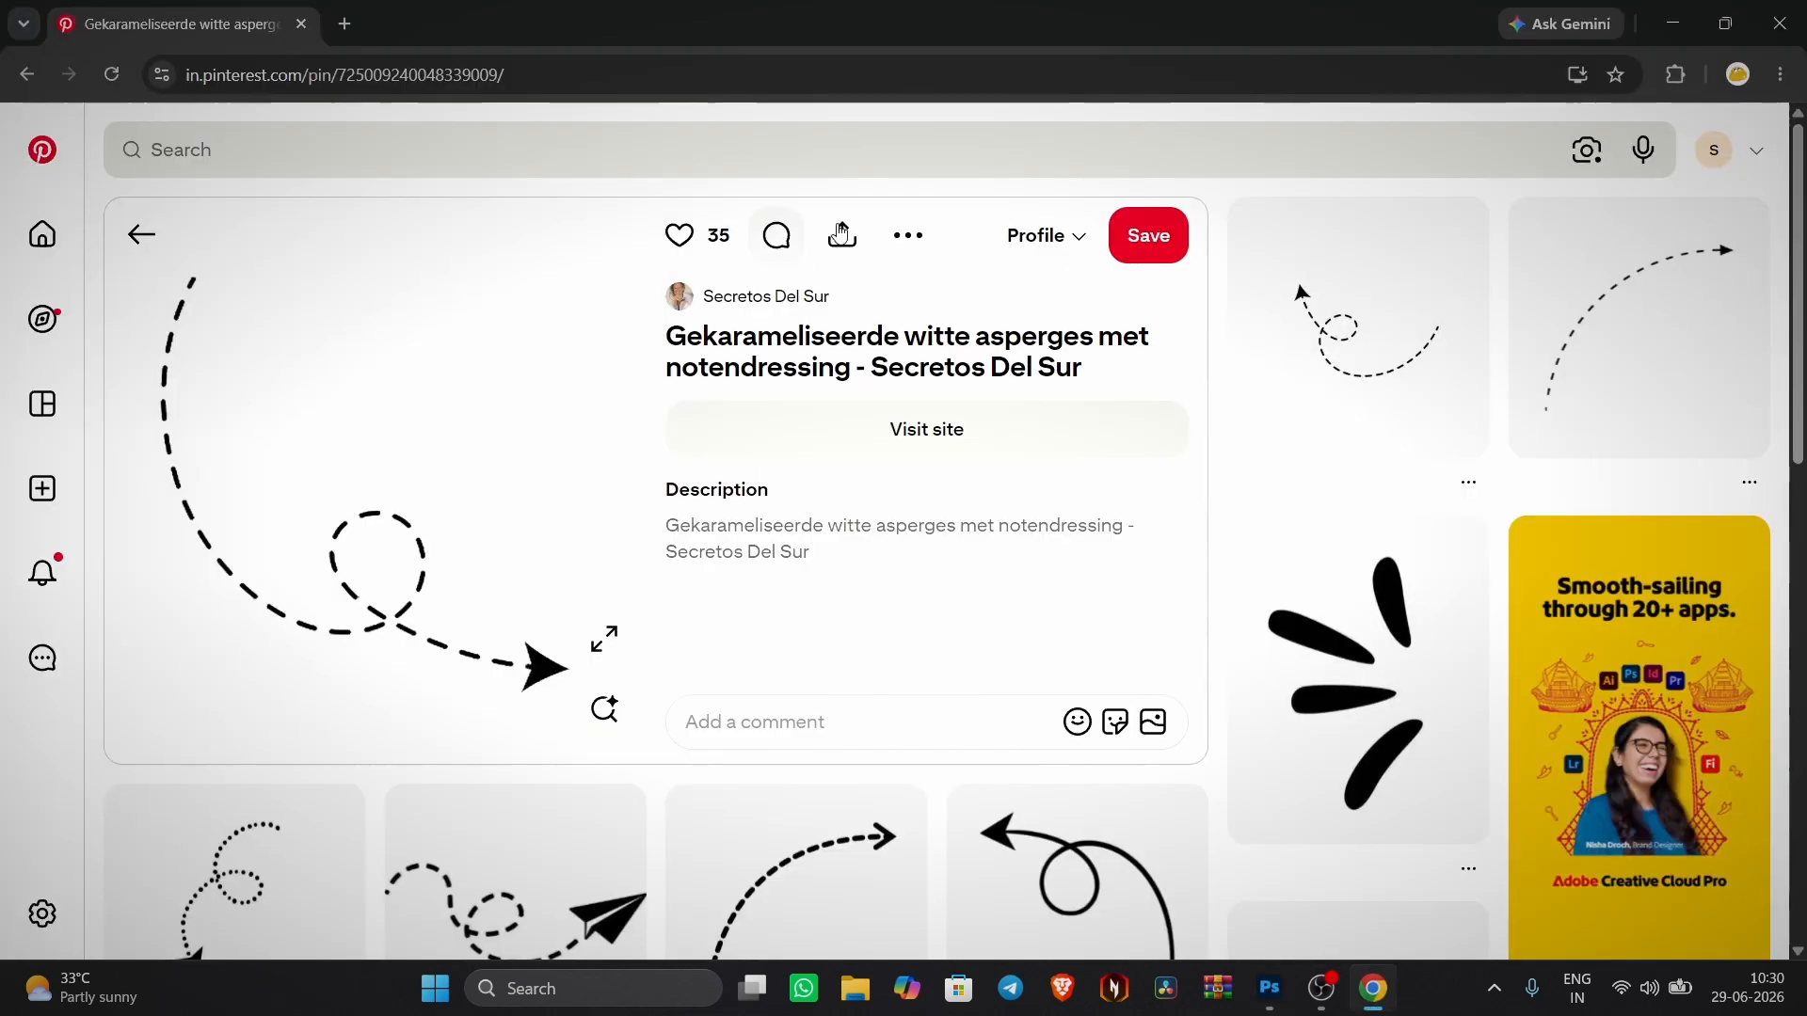
pyautogui.click(916, 139)
pyautogui.write('mint leaves')
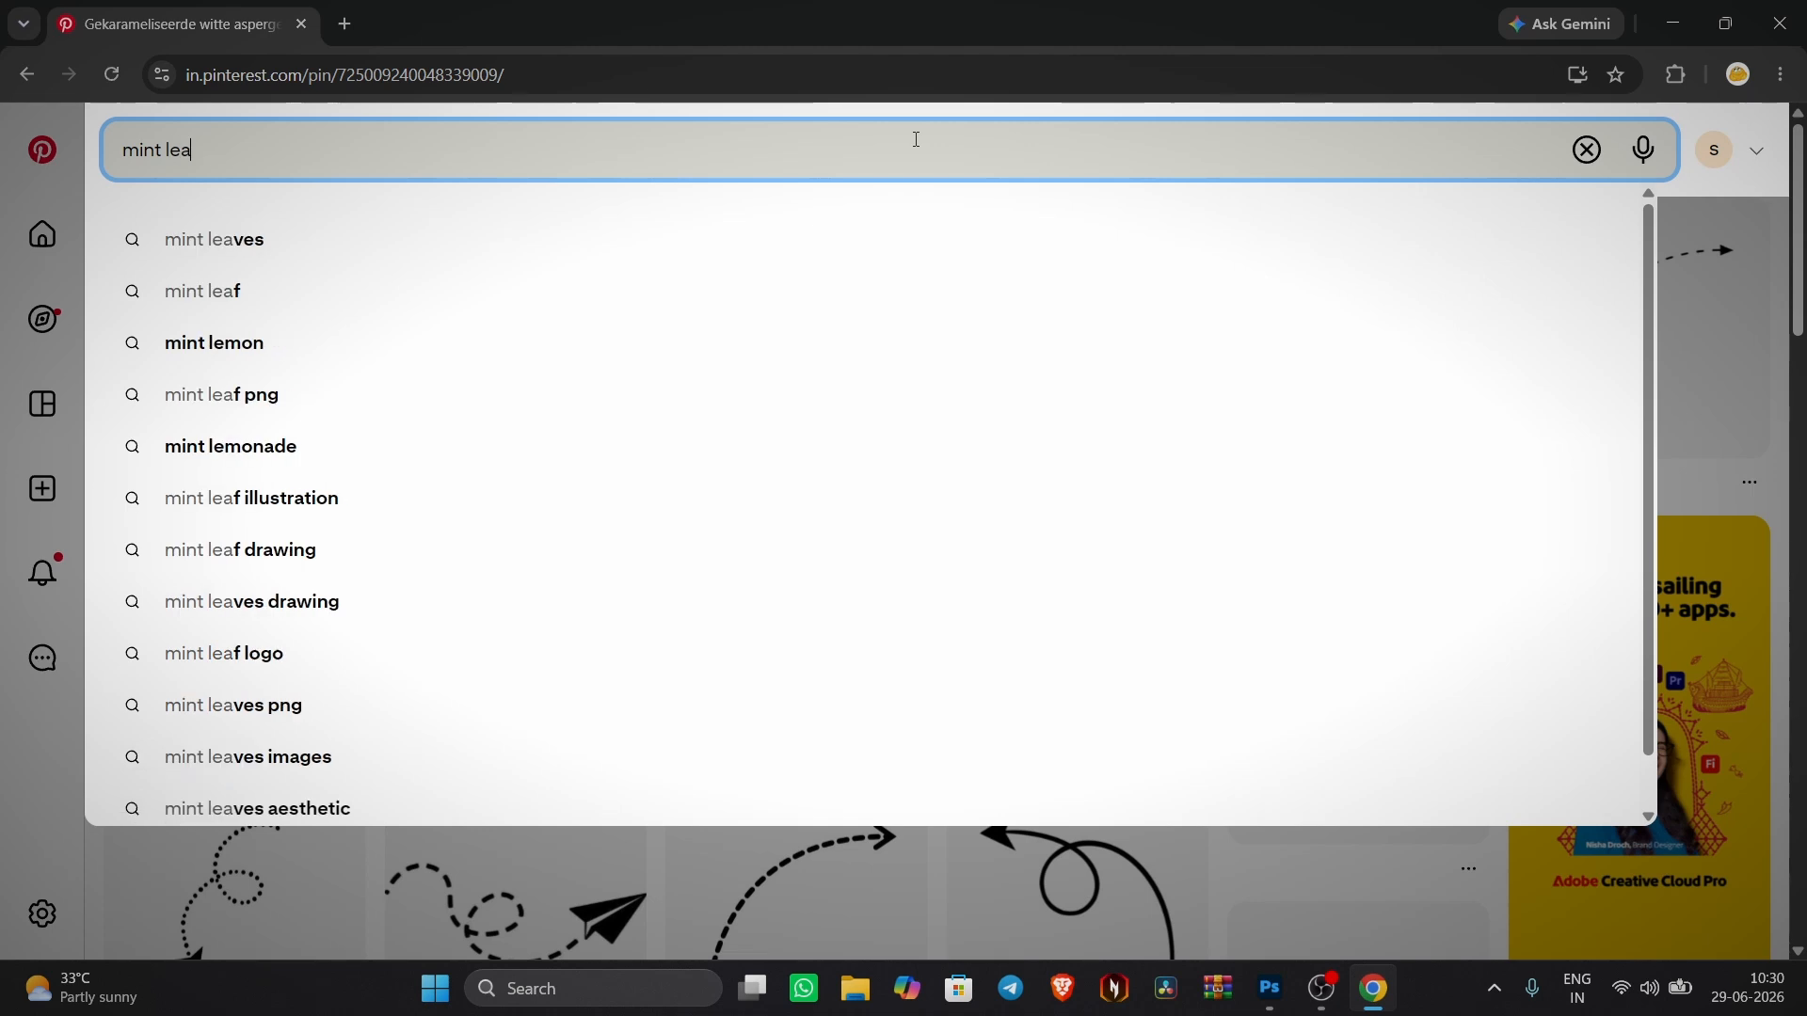
pyautogui.press('Return')
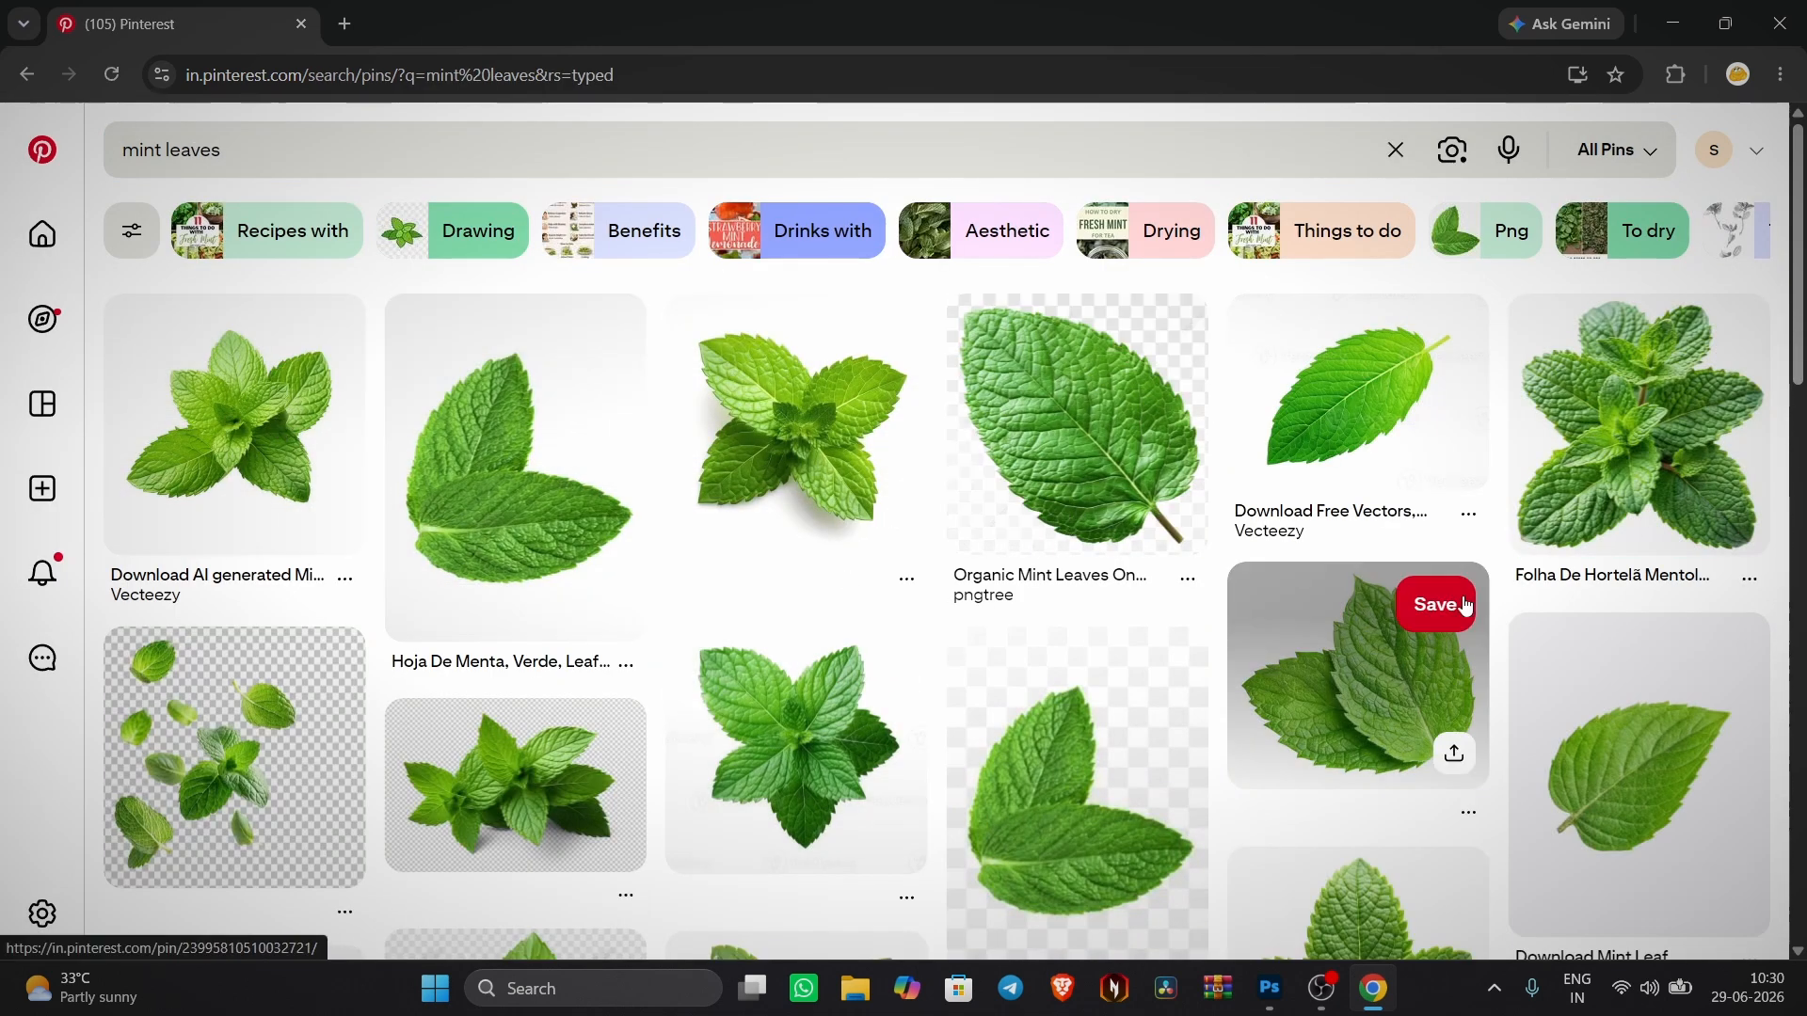
pyautogui.scroll(-10, 577, 624)
pyautogui.scroll(-10, 576, 624)
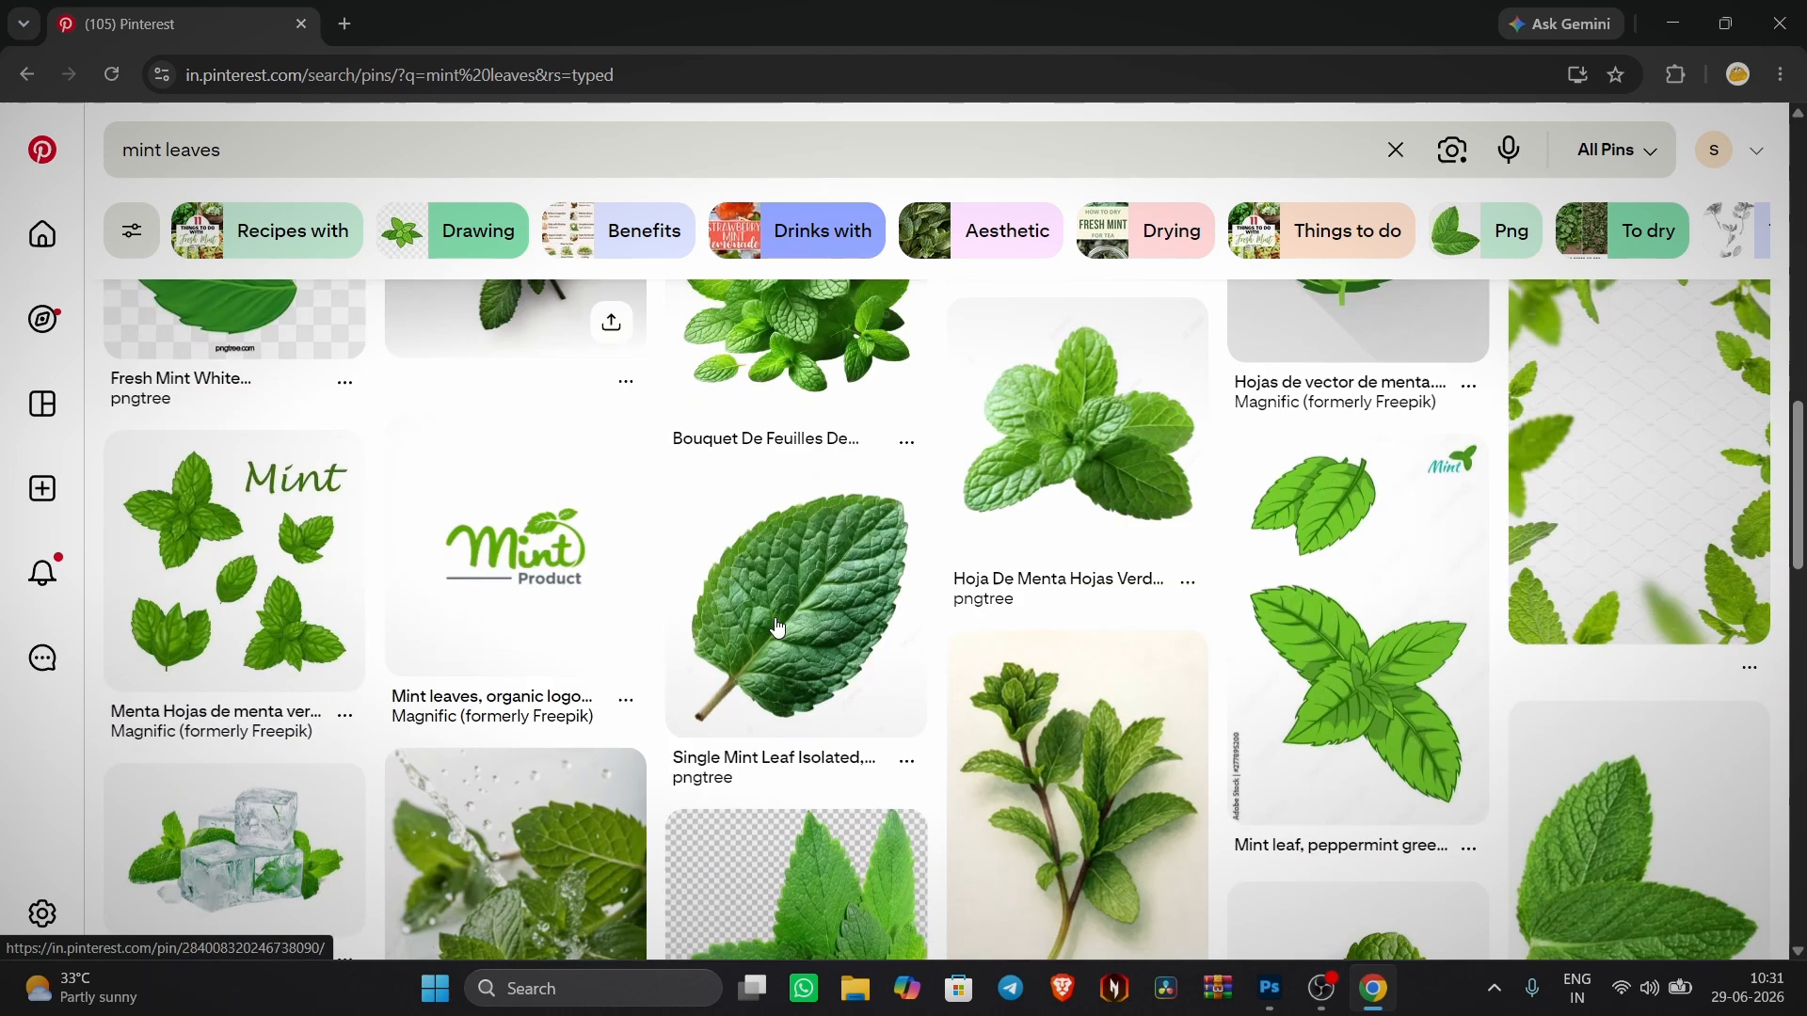
# - Copy the picture of a mint sprig on a white background and paste it into the burger poster in Photoshop
pyautogui.click(302, 552)
pyautogui.rightClick(372, 416)
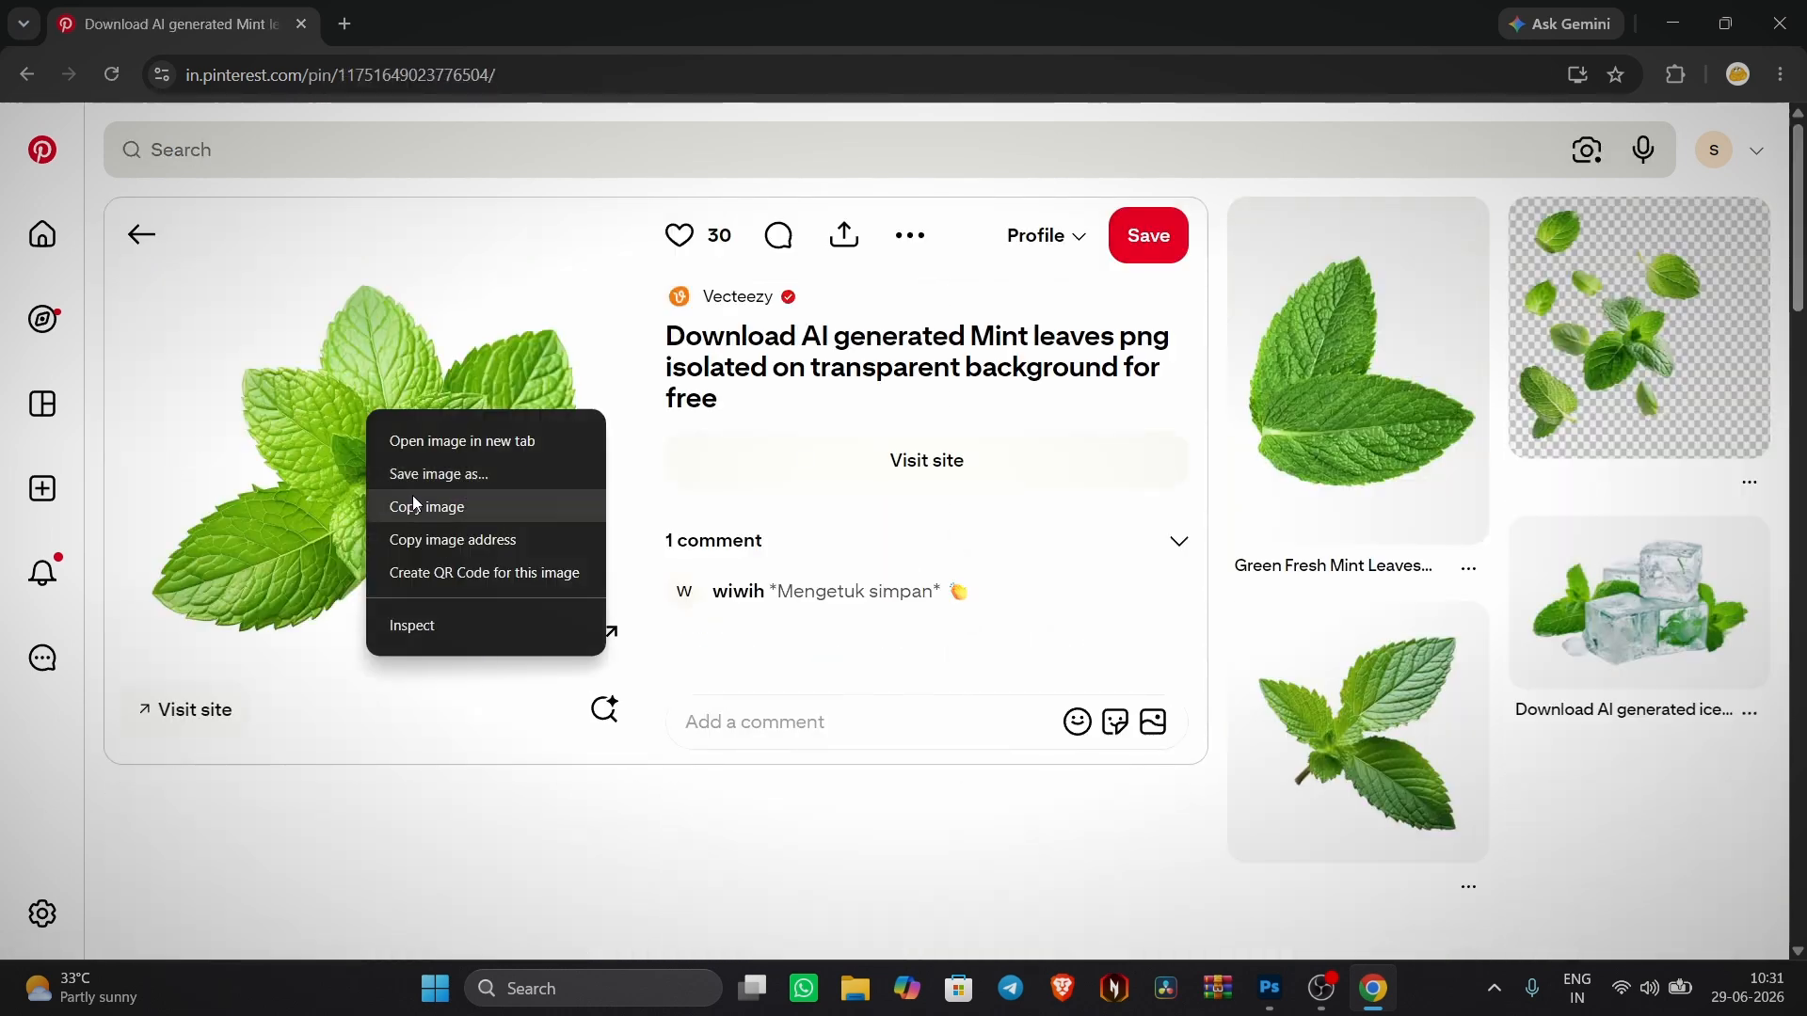
pyautogui.click(412, 499)
pyautogui.hotkey('alt', 'Tab')
pyautogui.hotkey('ctrl', 'v')
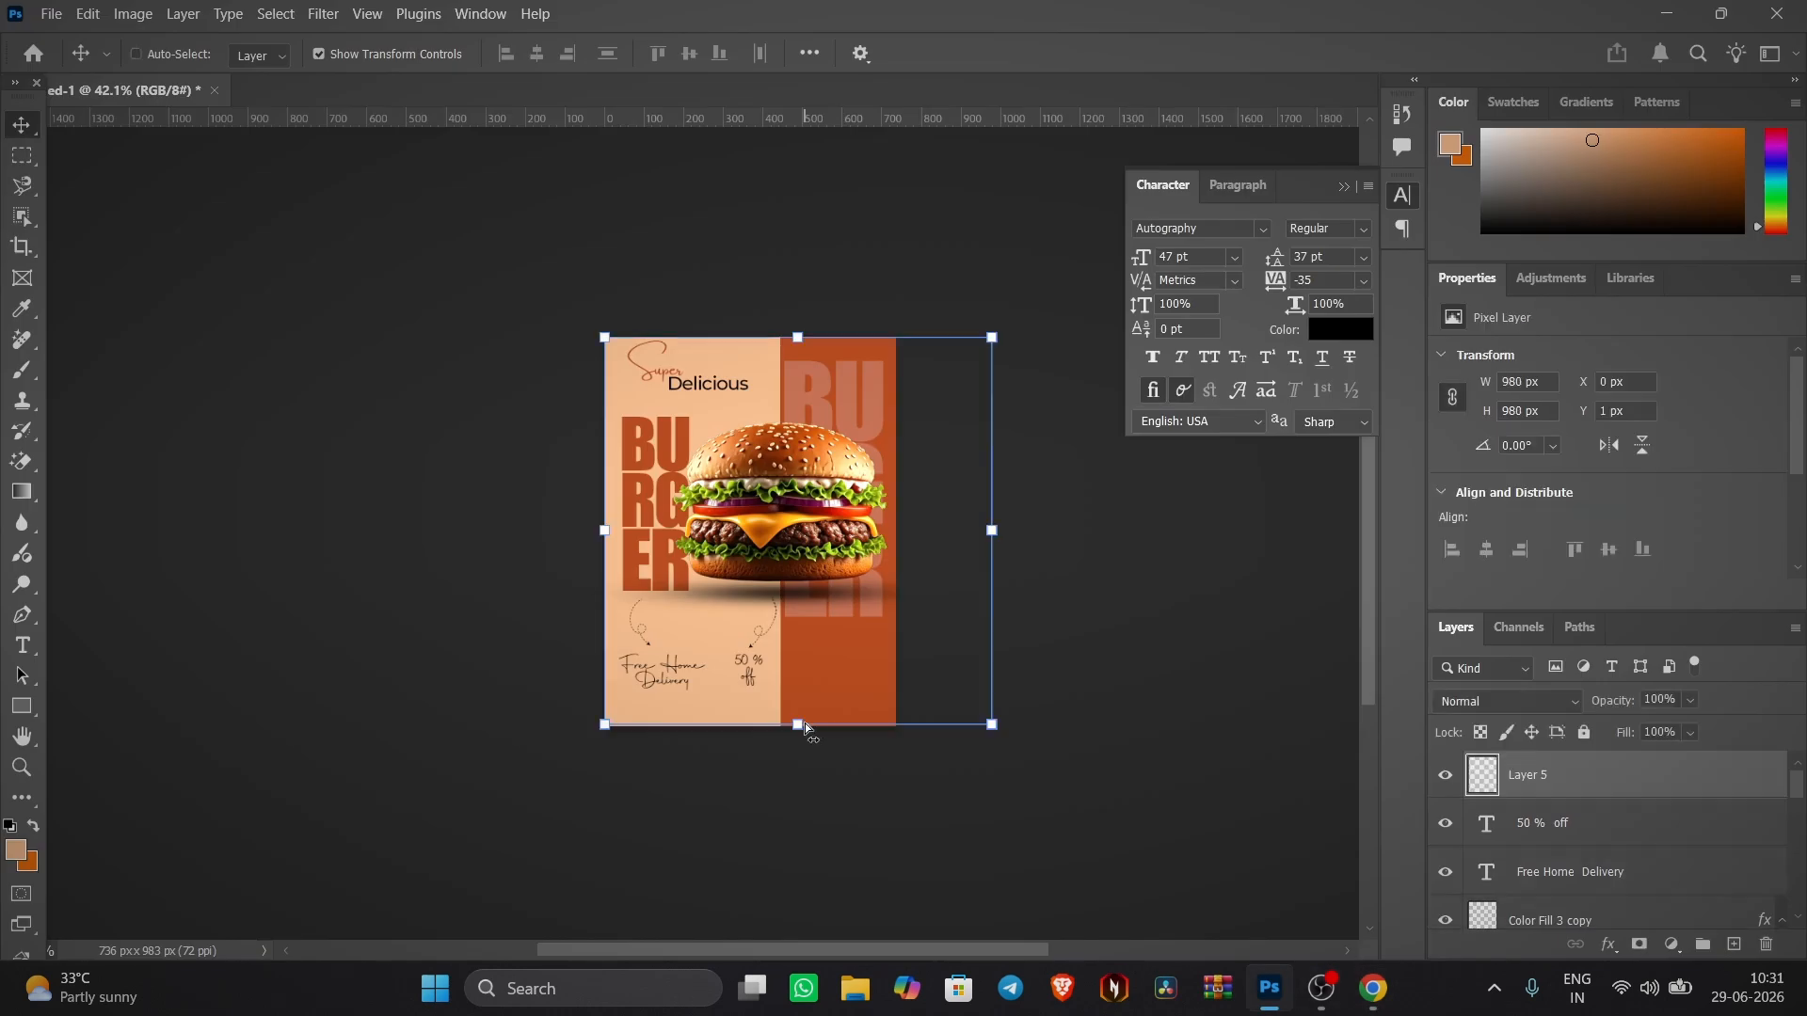
# - Scale the pasted mint image to about 22%, erase its white background and move the leaves over the BURGER lettering
pyautogui.moveTo(1000, 331); pyautogui.dragTo(890, 424)
pyautogui.scroll(4, 785, 544)
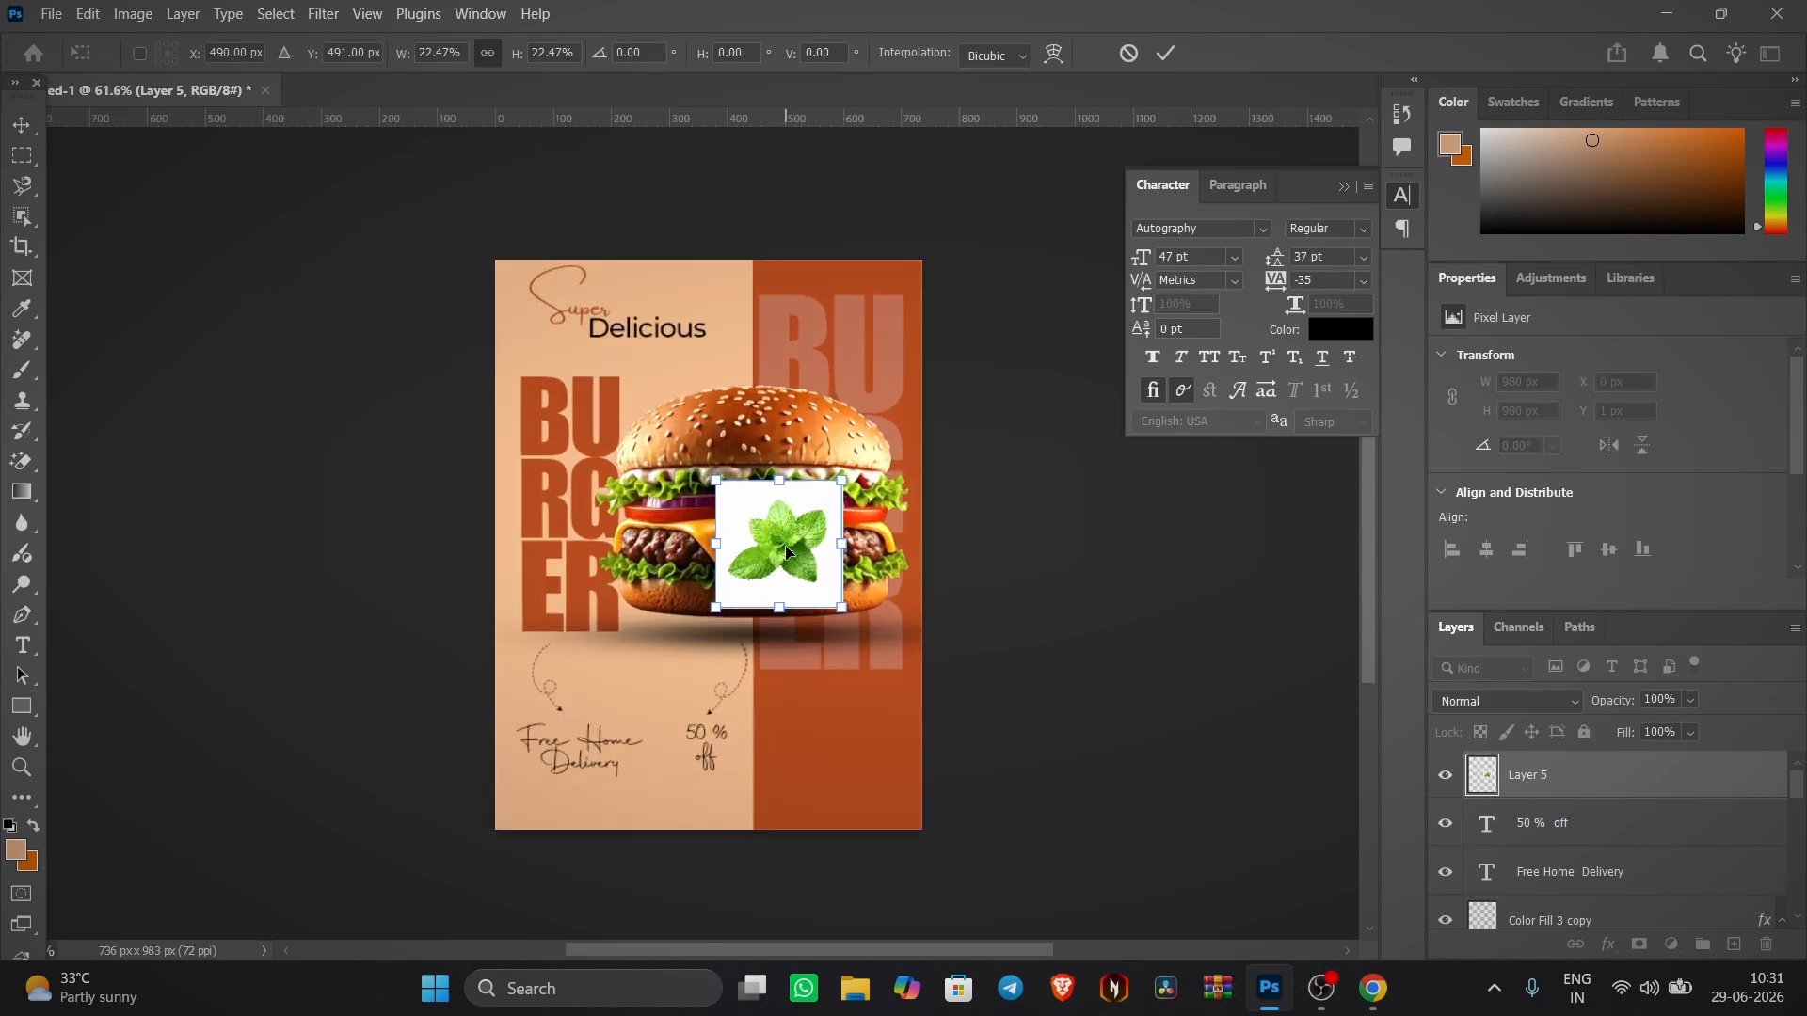
pyautogui.click(1166, 55)
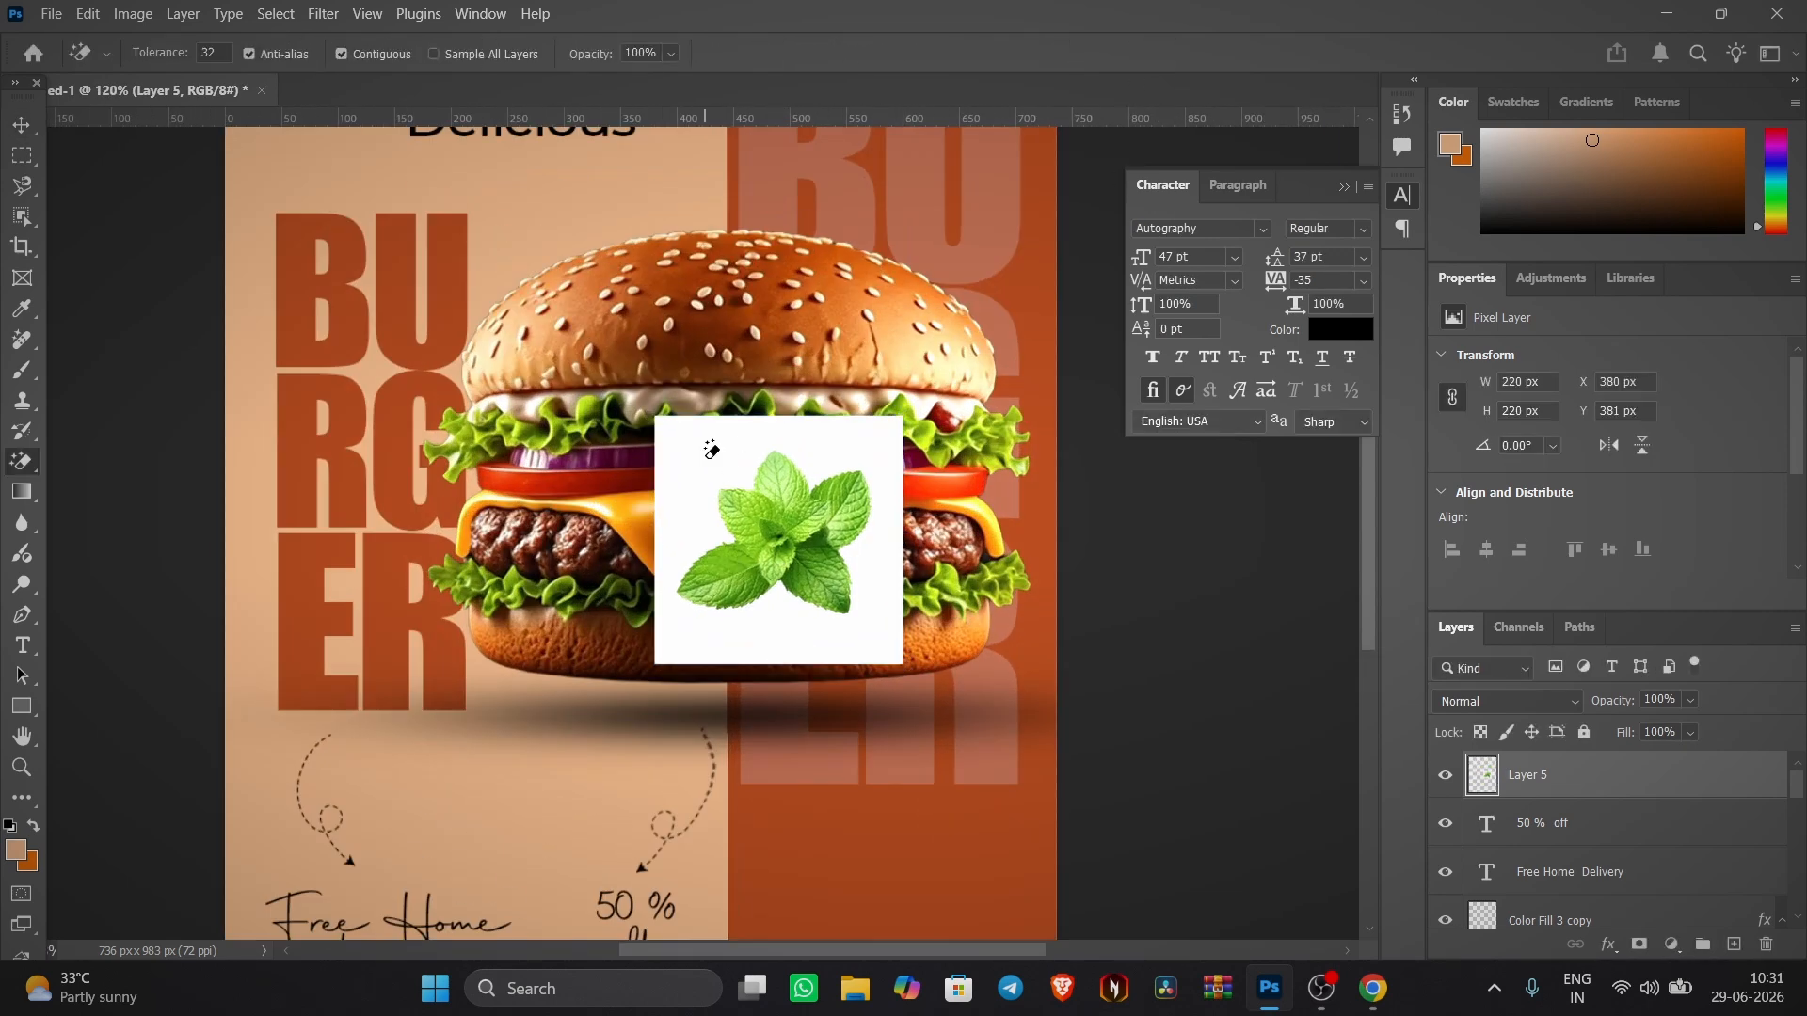
pyautogui.moveTo(769, 558); pyautogui.dragTo(308, 522)
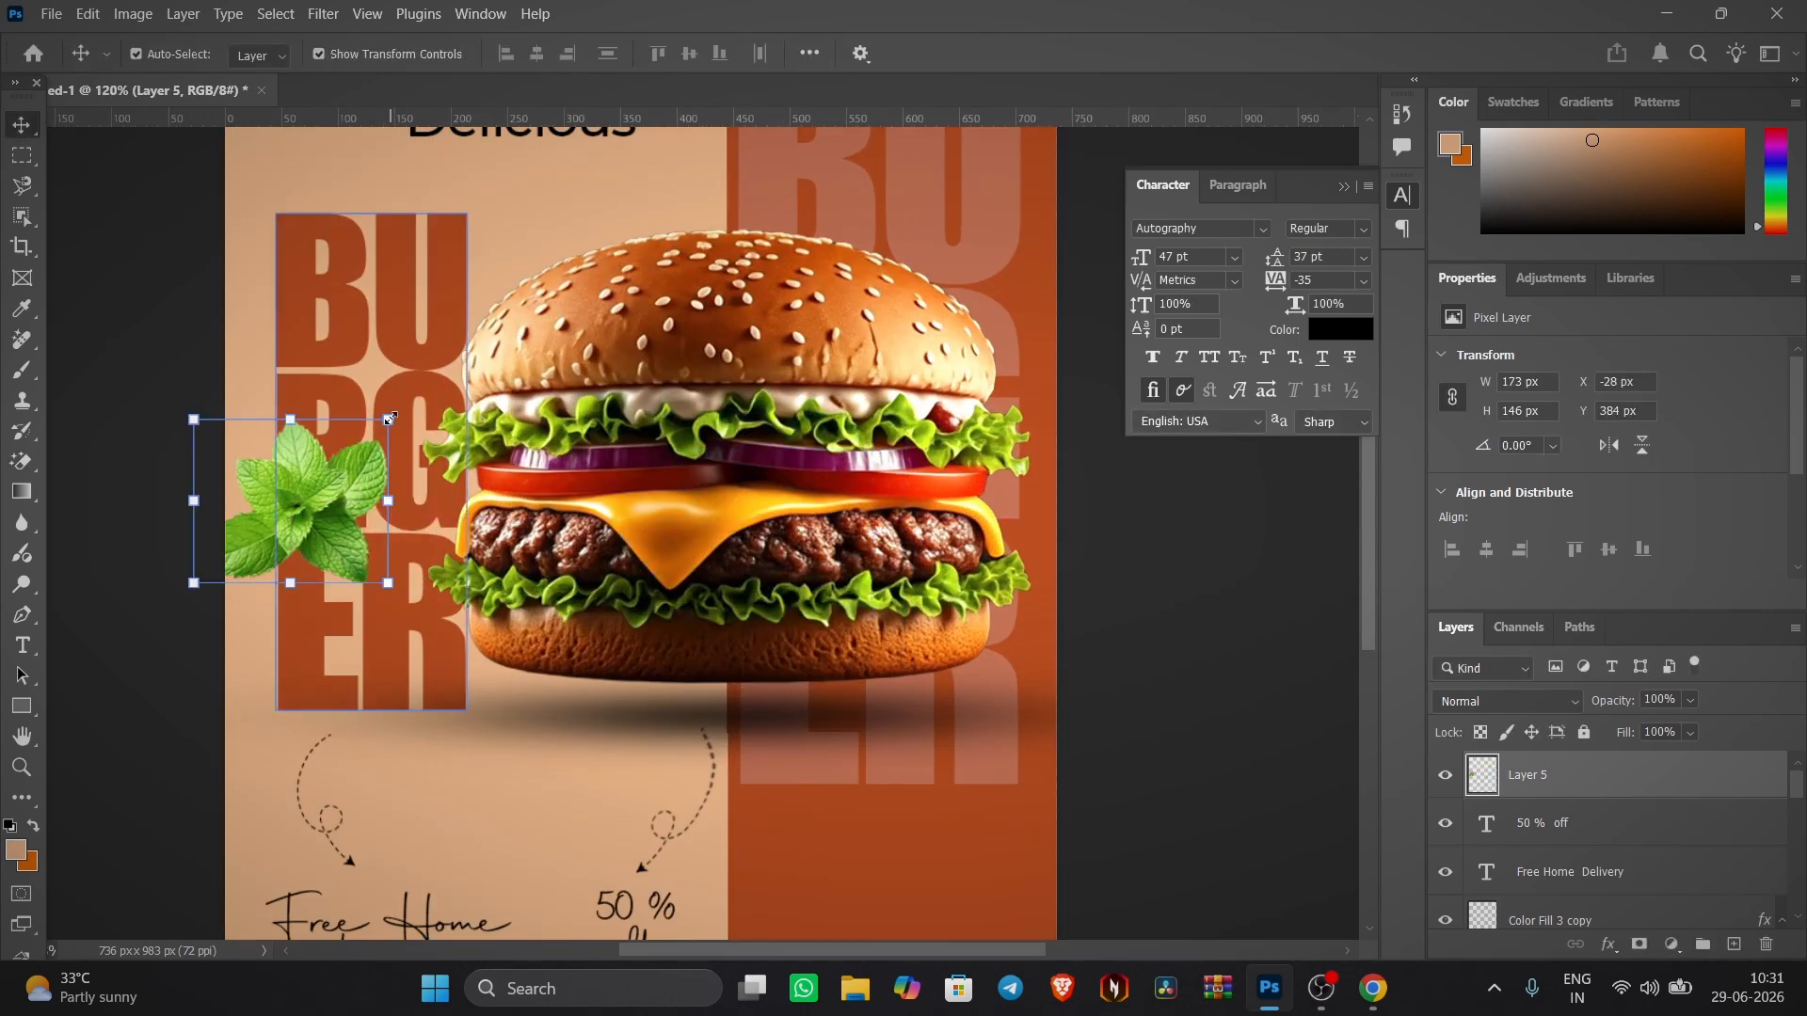
# - Shrink the mint leaves to about 57% and place them at the poster's outer edge, overlapping the R and E of BURGER
pyautogui.moveTo(390, 419); pyautogui.dragTo(309, 492)
pyautogui.moveTo(310, 494); pyautogui.dragTo(739, 524)
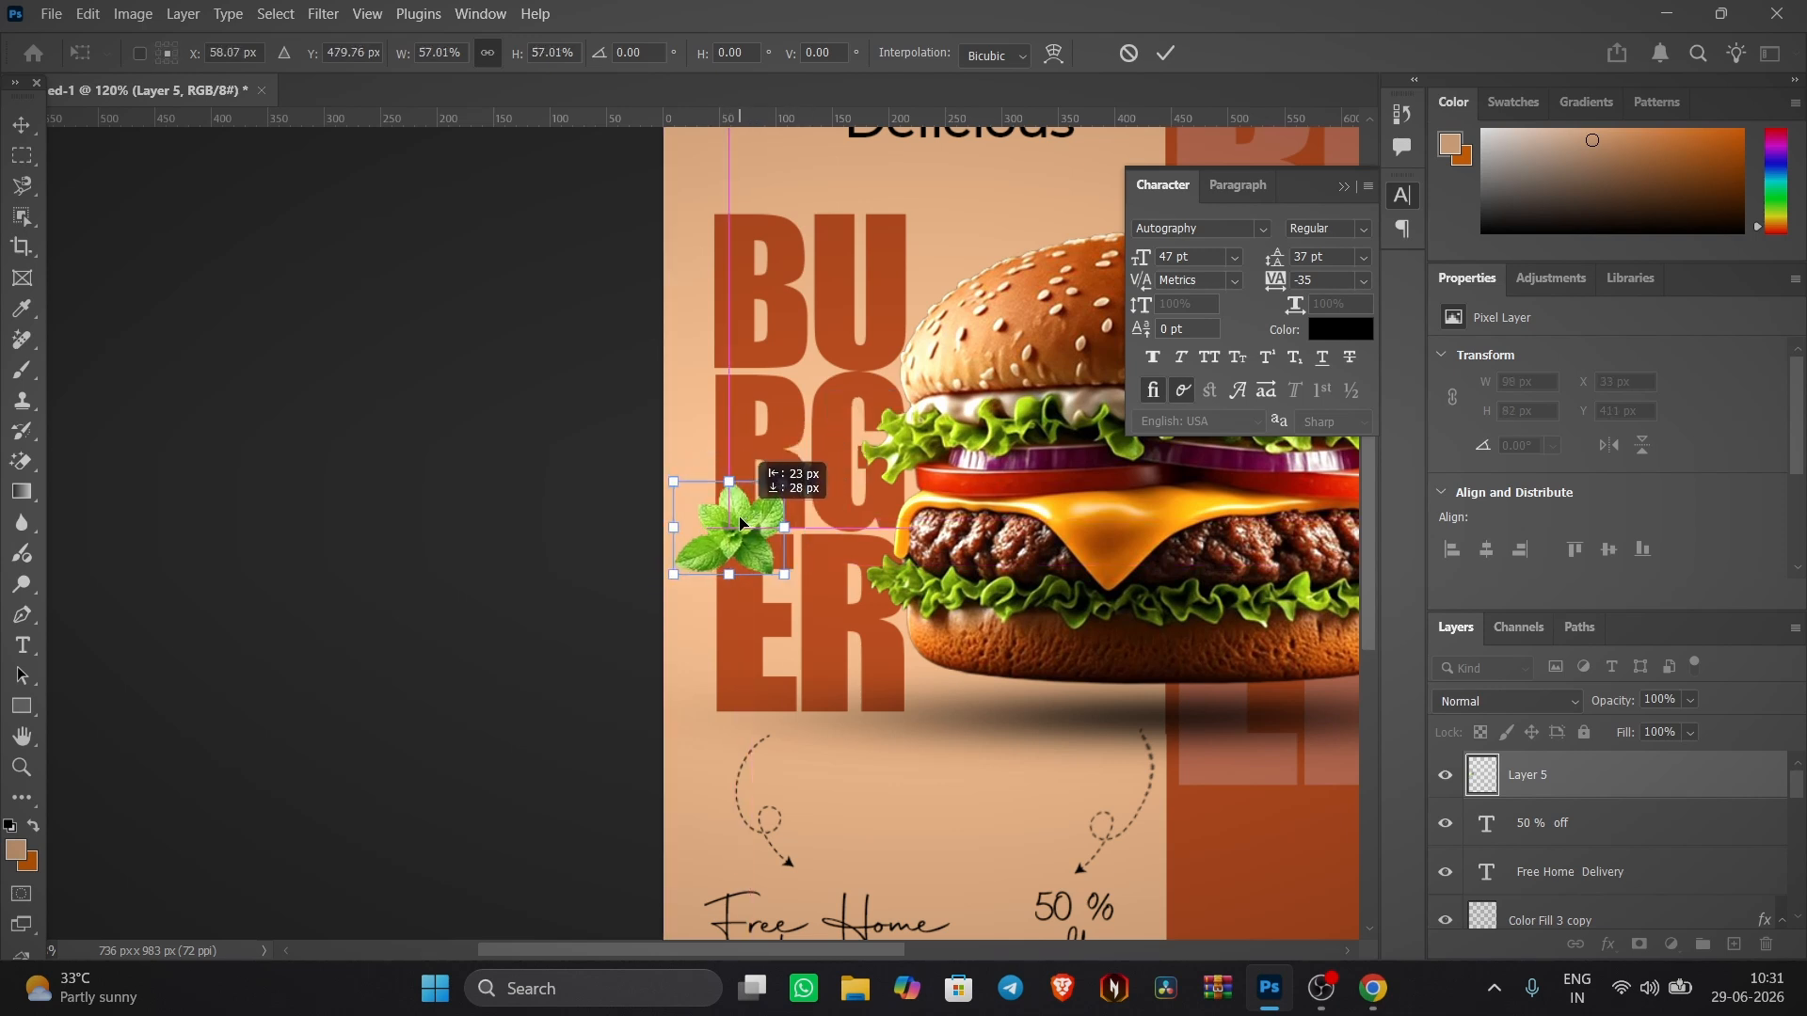
pyautogui.press('Return')
# - Apply a slight Gaussian Blur with a small radius to the mint leaves
pyautogui.click(322, 14)
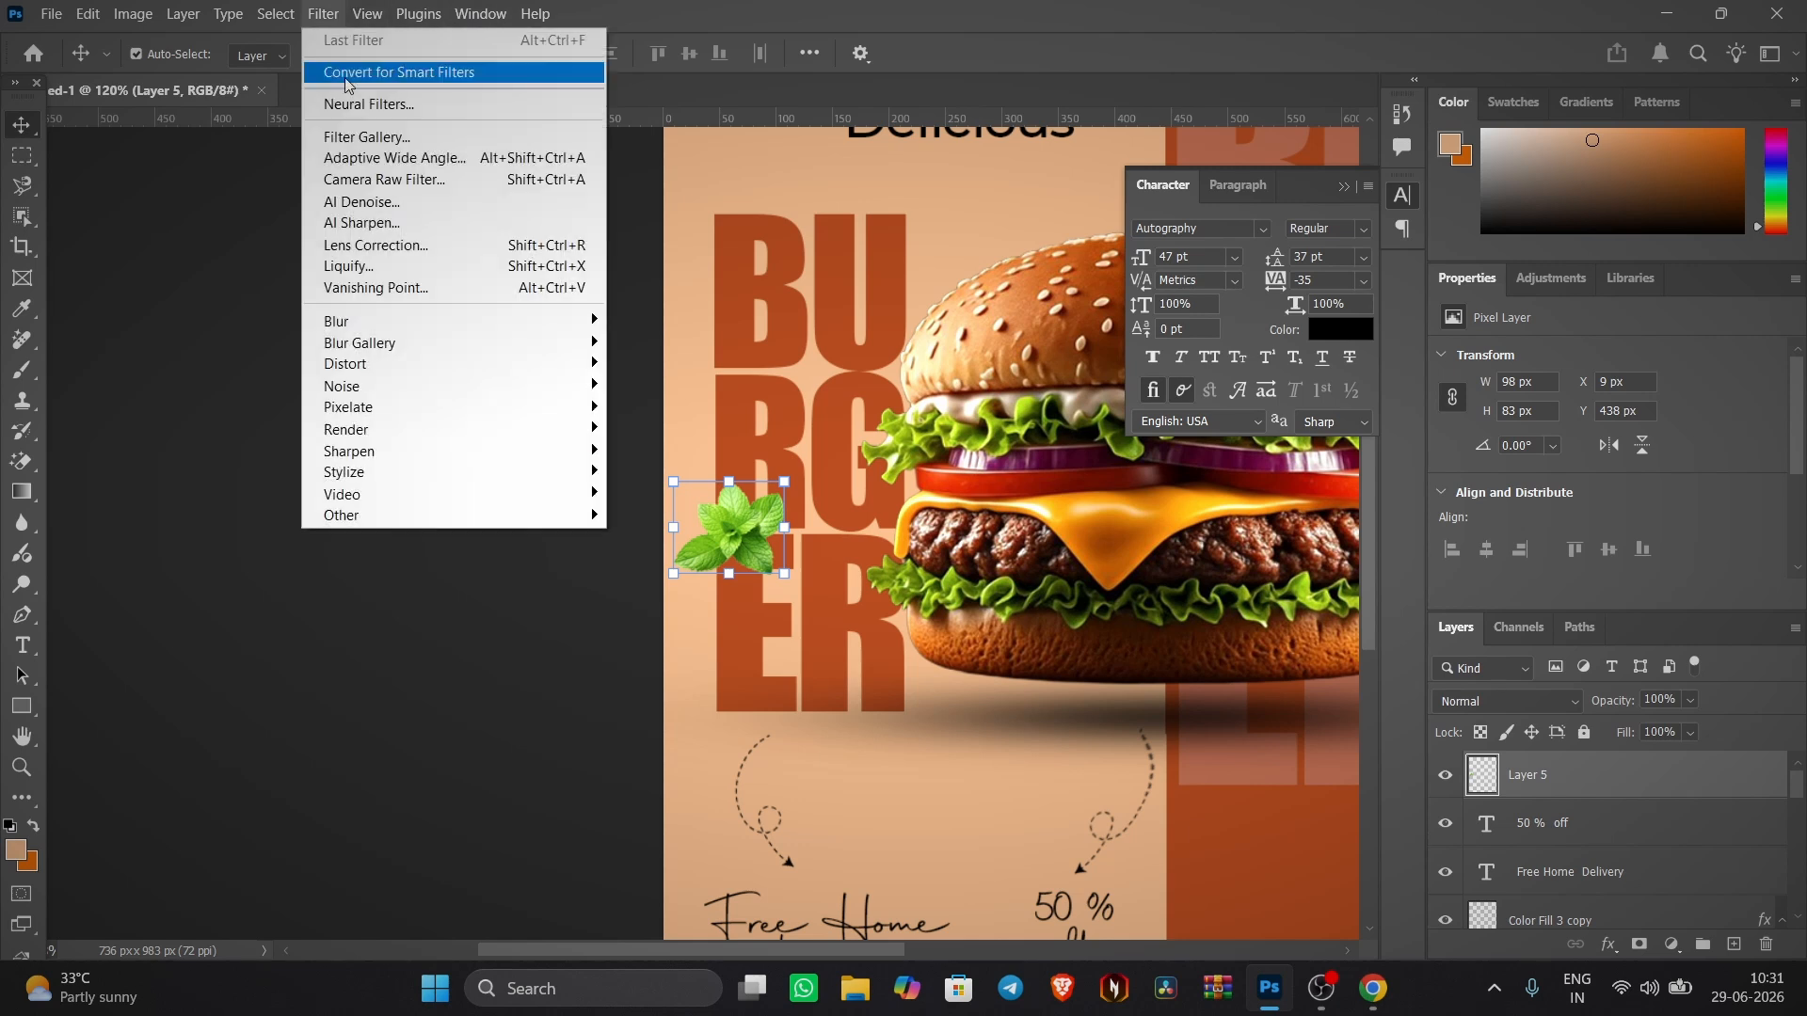
pyautogui.moveTo(564, 321)
pyautogui.click(666, 406)
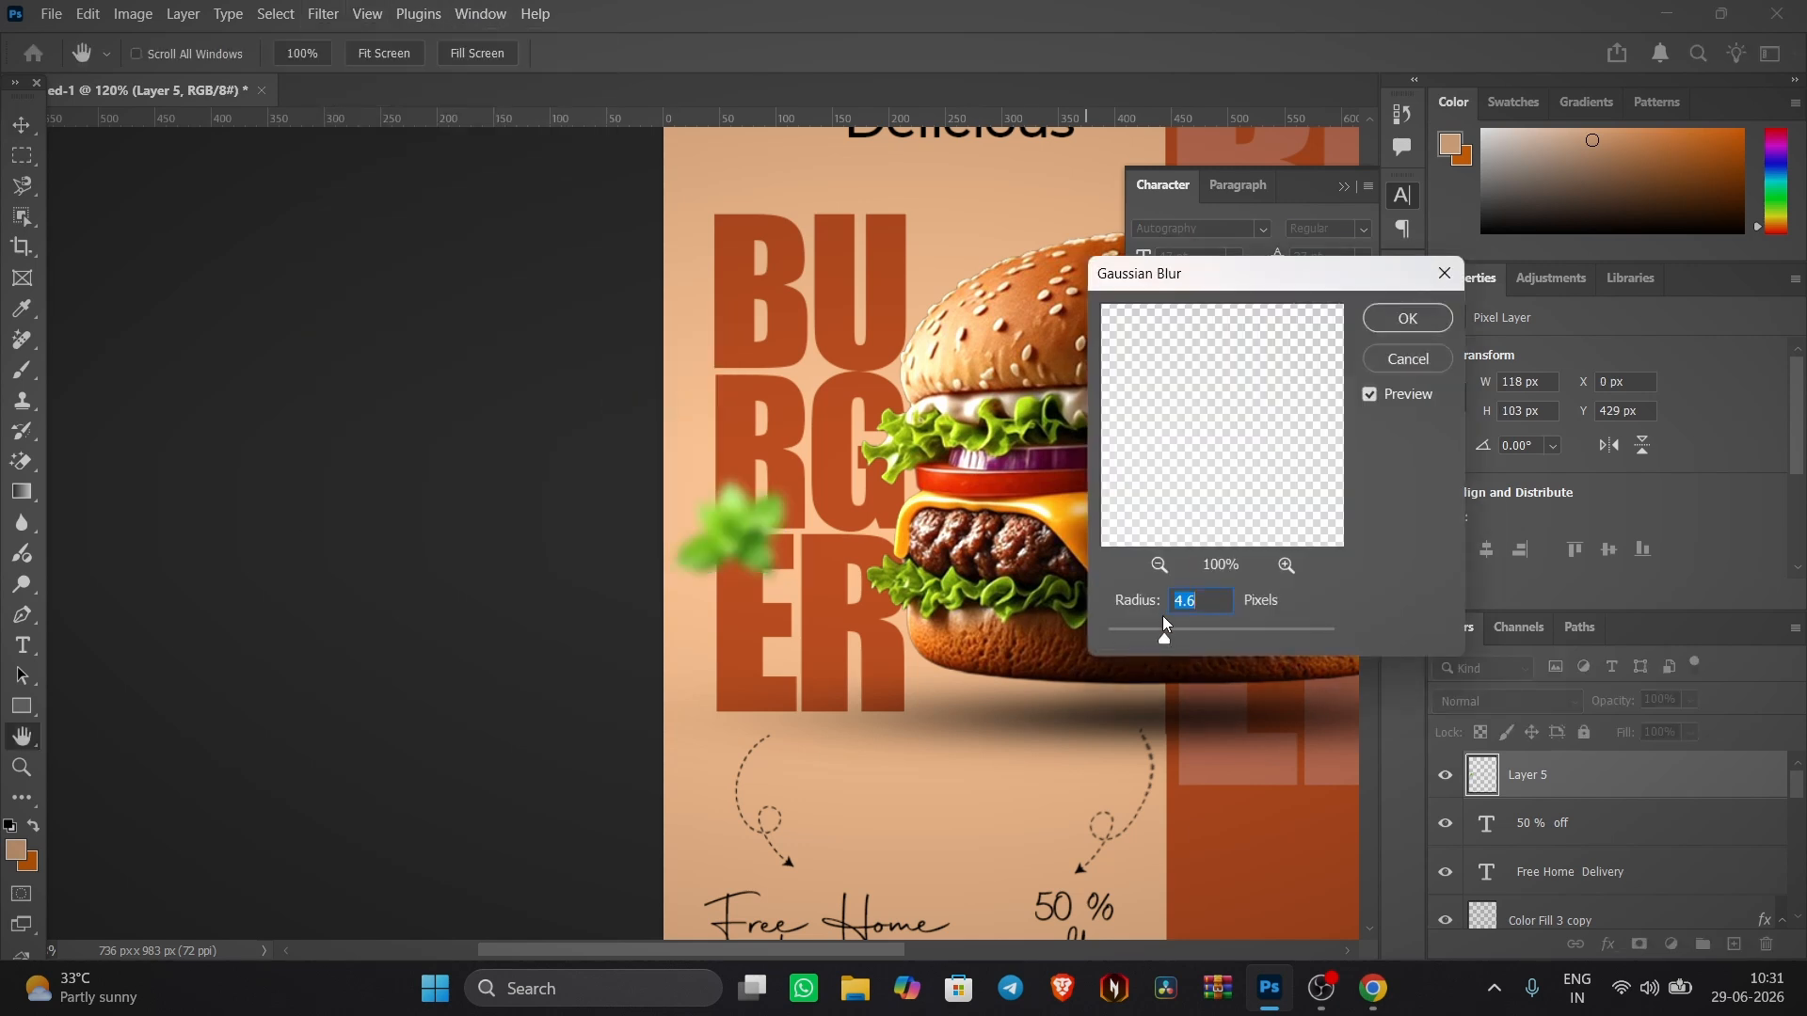
pyautogui.moveTo(1128, 633); pyautogui.dragTo(1122, 632)
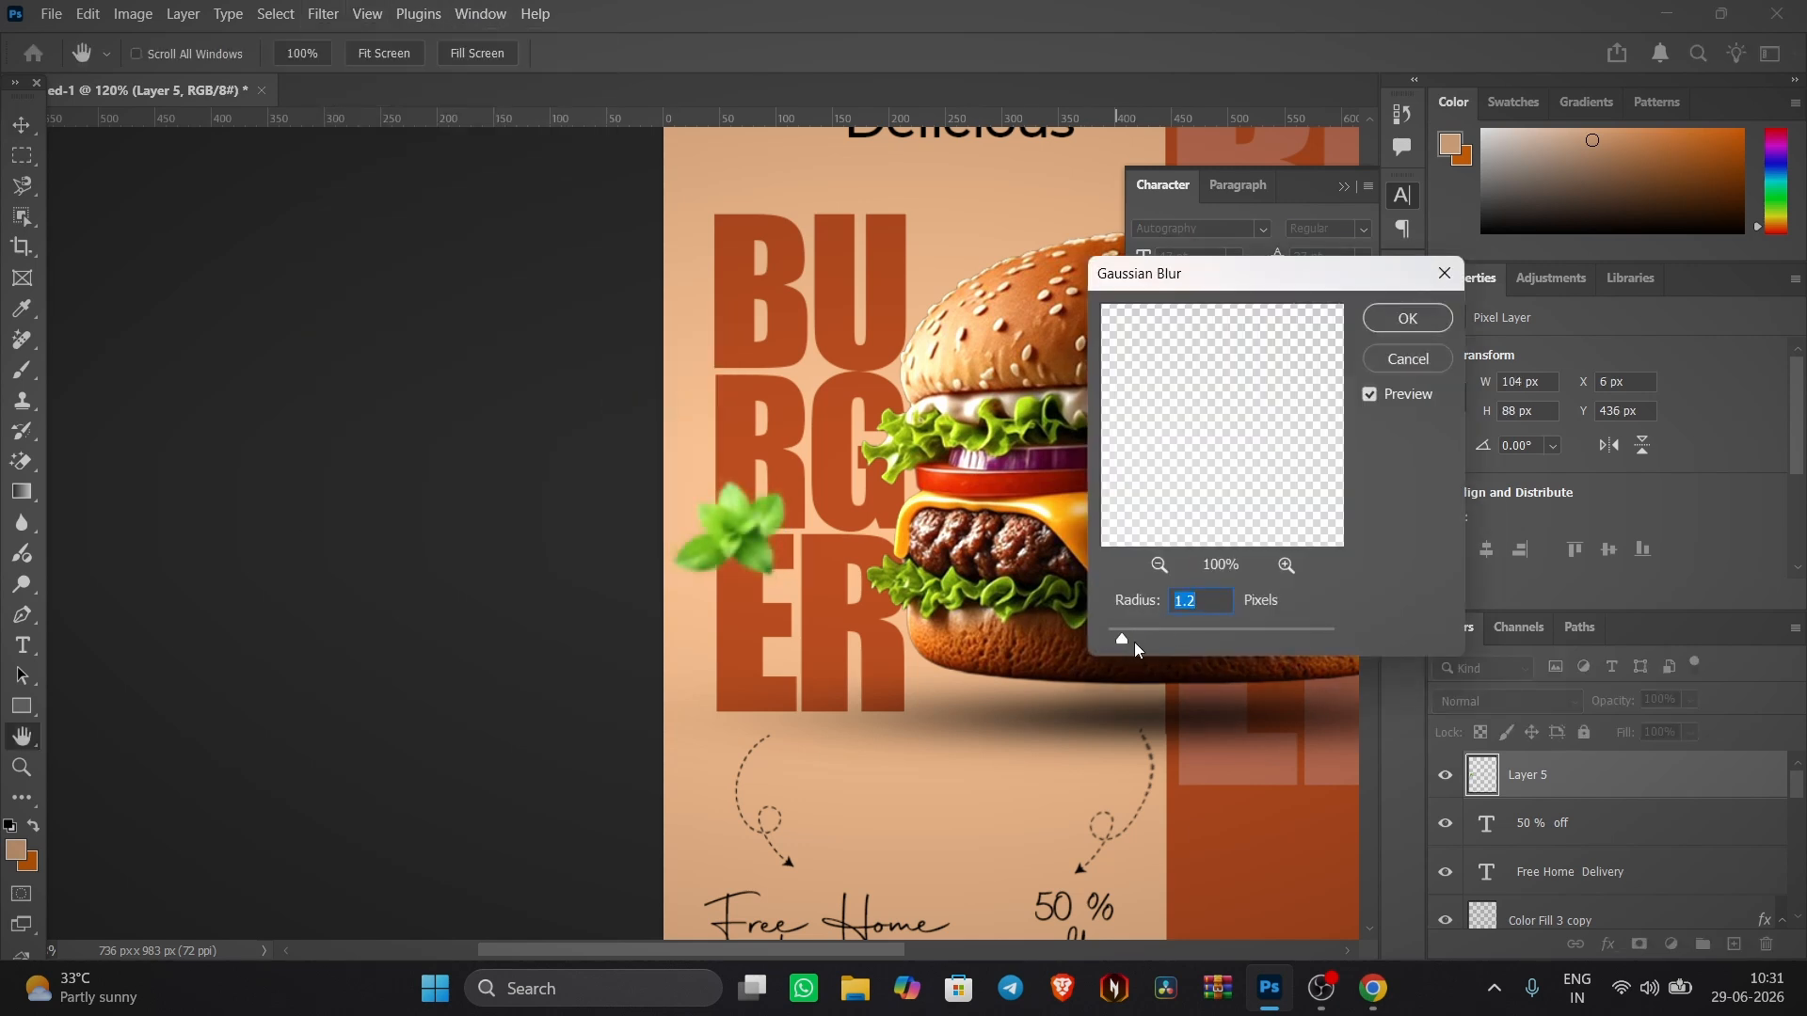
pyautogui.click(1408, 318)
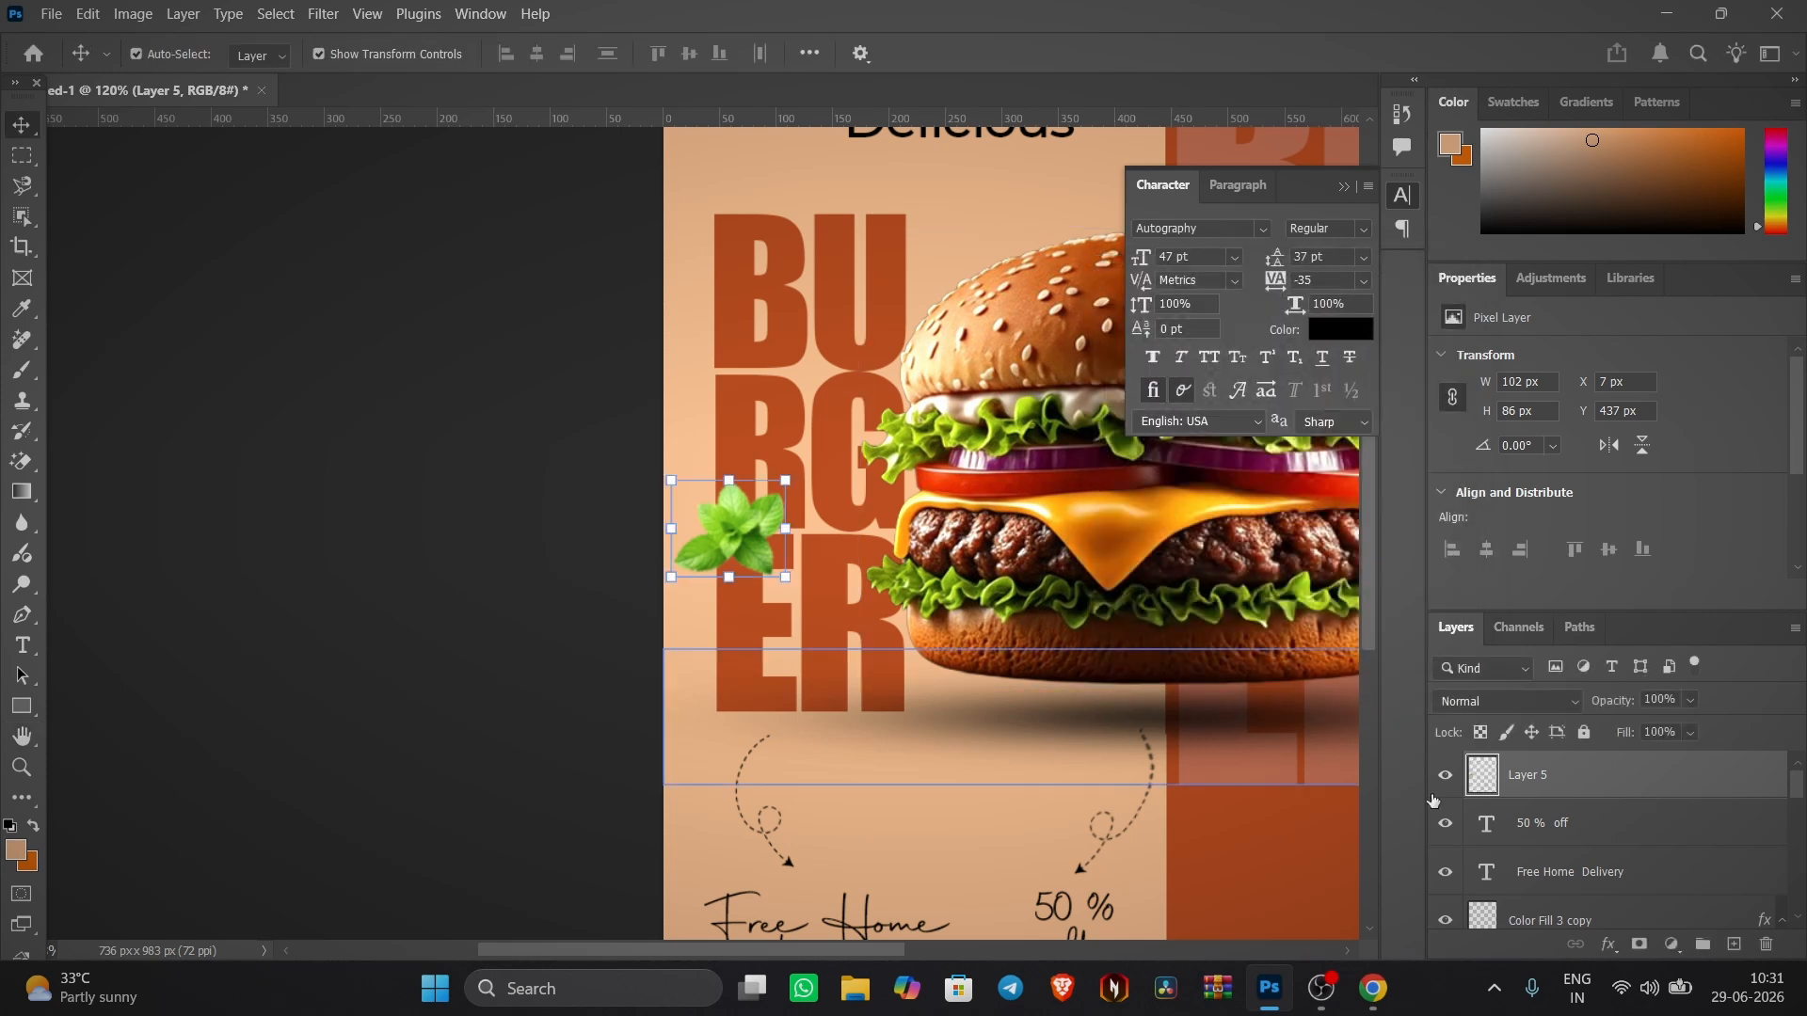
# - Add a green #0f6c02 Solid Color fill clipped to the mint leaves and set its blend mode to Overlay
pyautogui.click(1672, 944)
pyautogui.click(1690, 896)
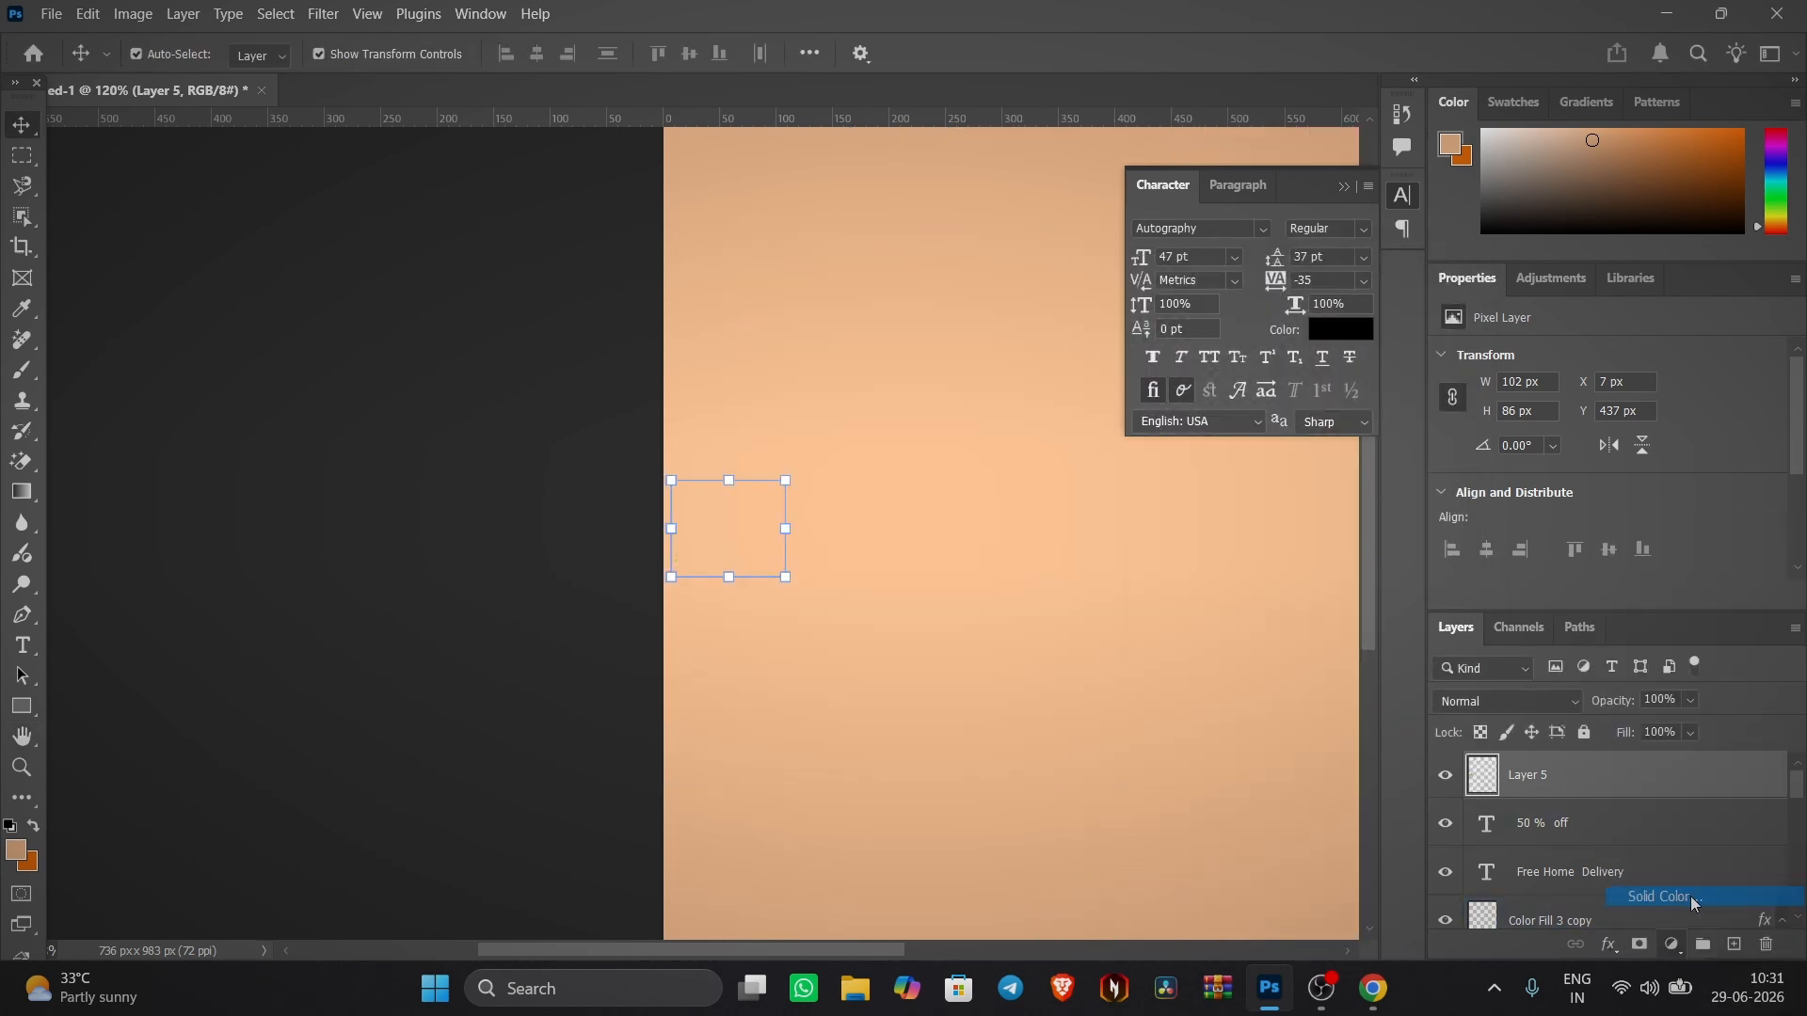
pyautogui.moveTo(1506, 399); pyautogui.dragTo(1504, 459)
pyautogui.click(1476, 401)
pyautogui.press('Return')
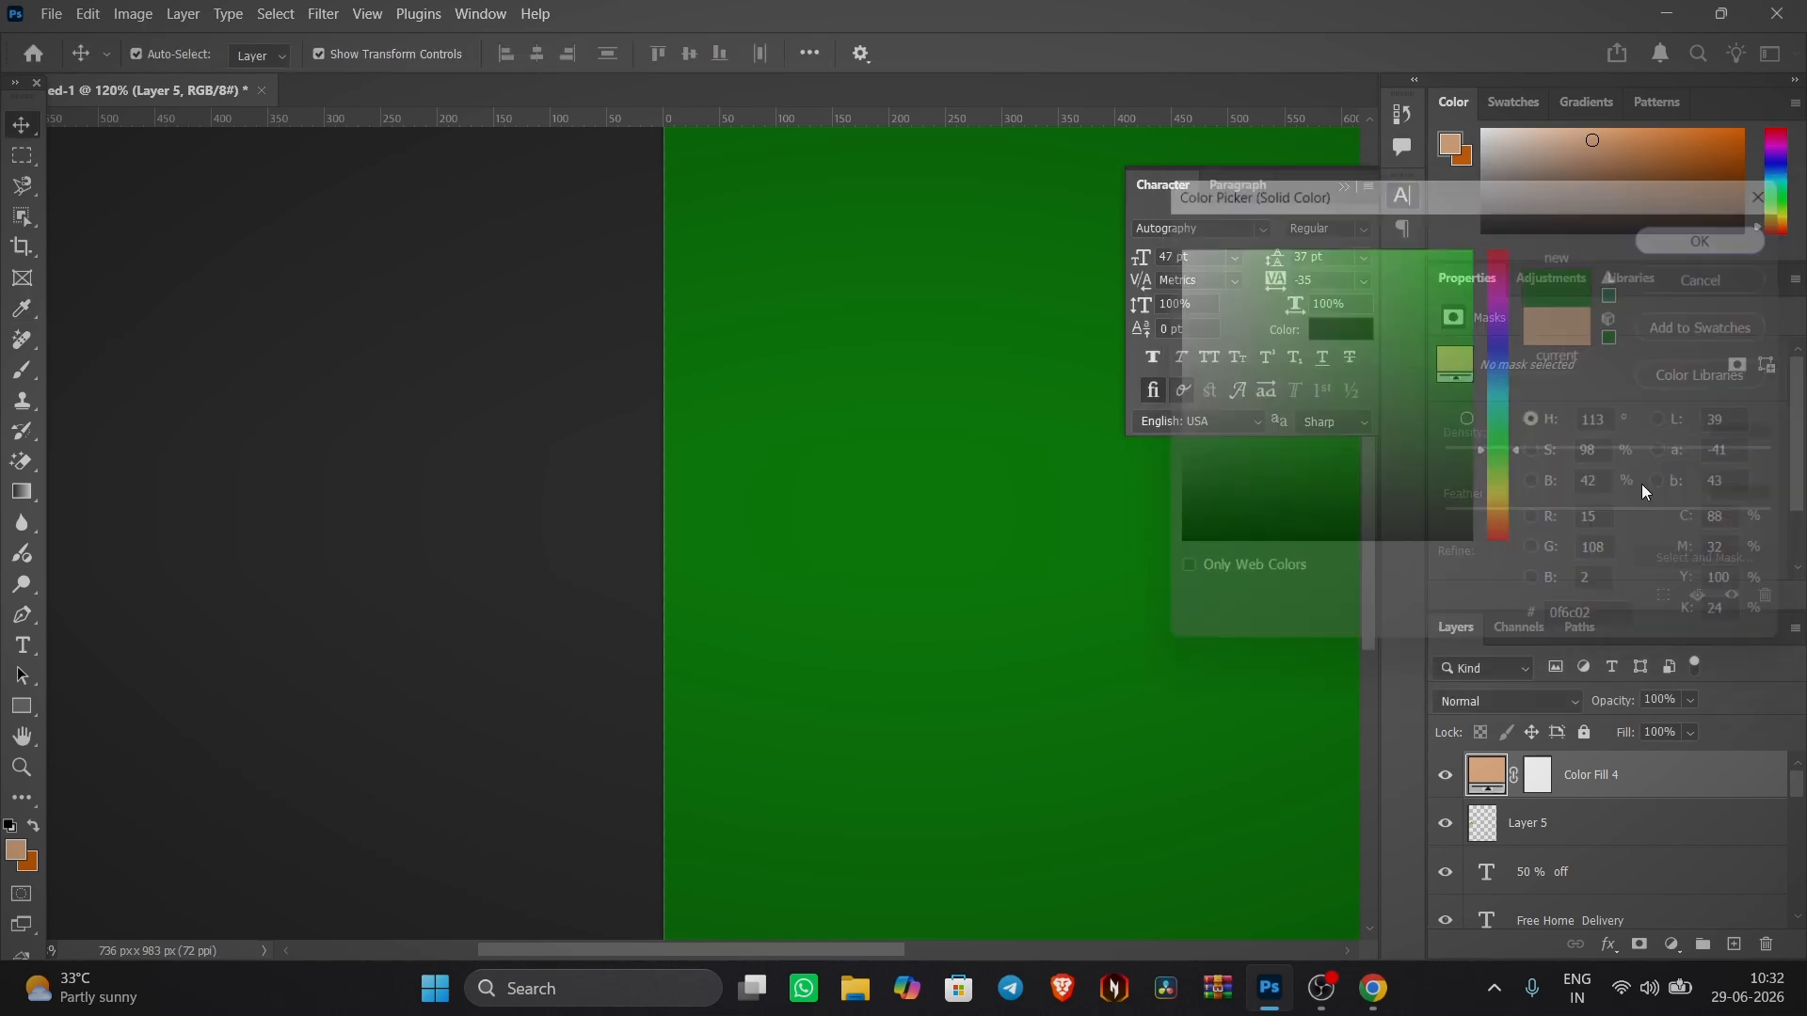
pyautogui.hotkey('ctrl', 'alt', 'g')
pyautogui.click(1547, 702)
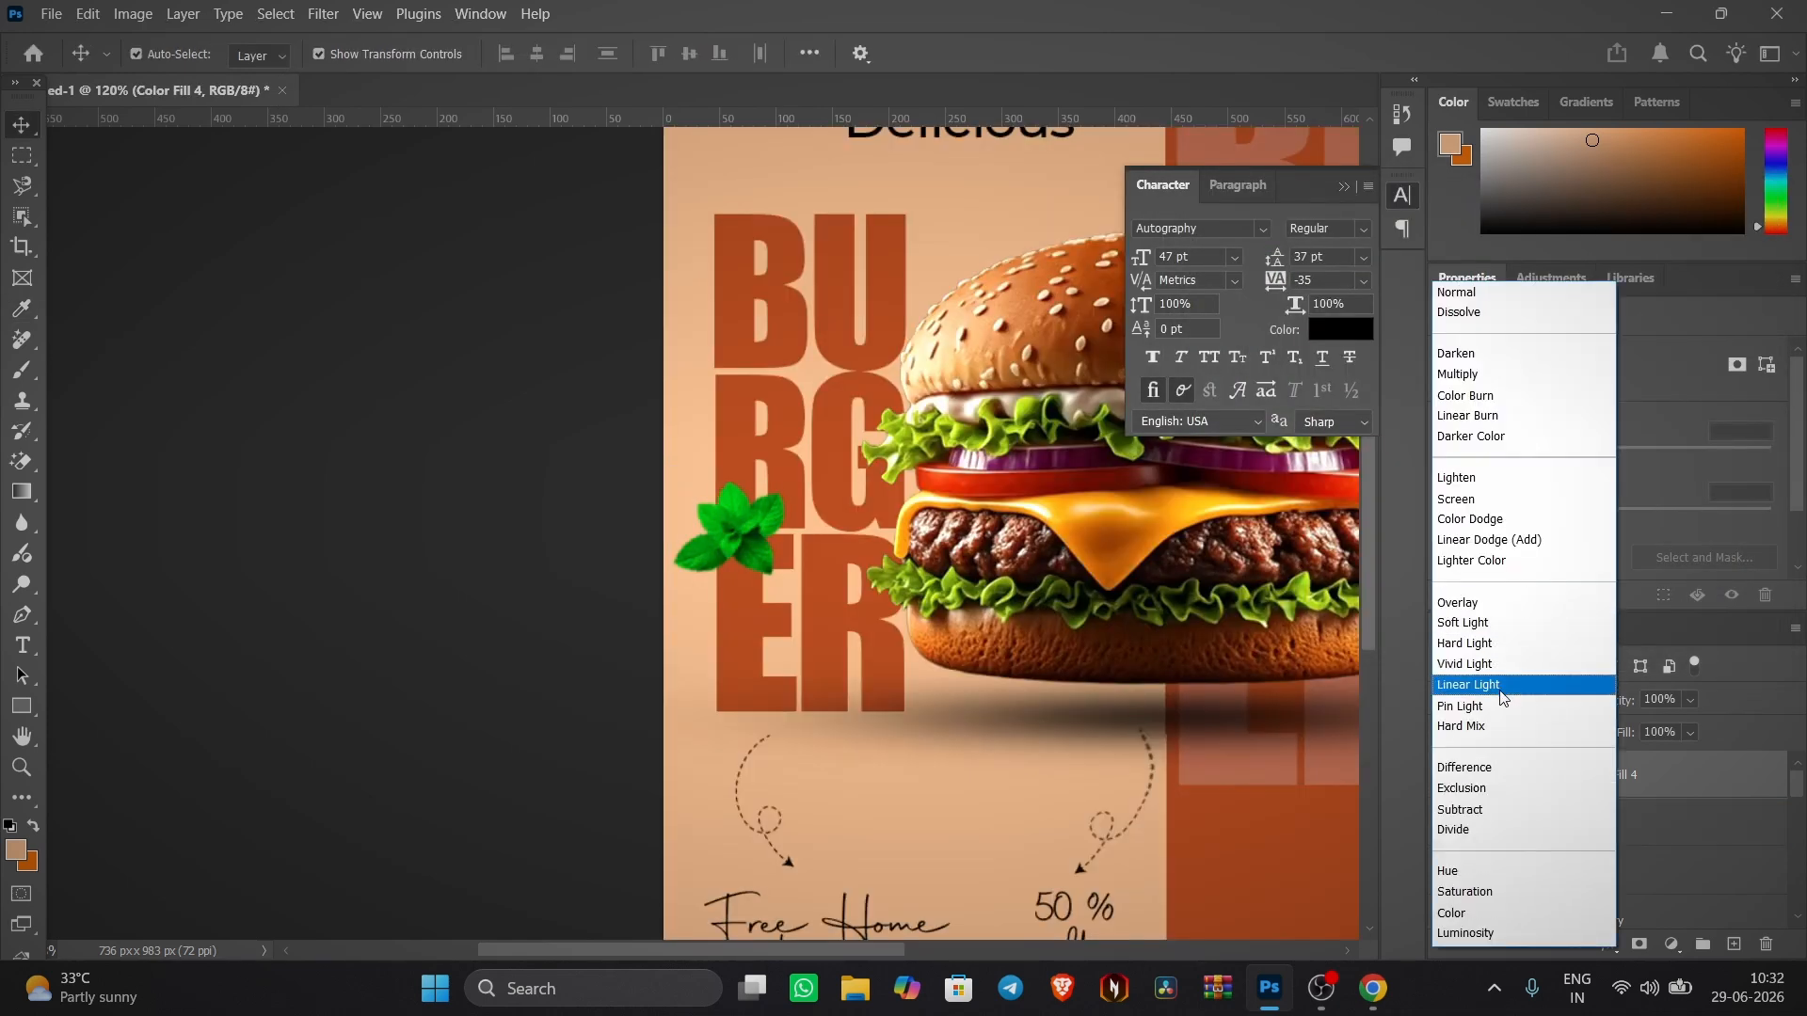
pyautogui.click(1458, 603)
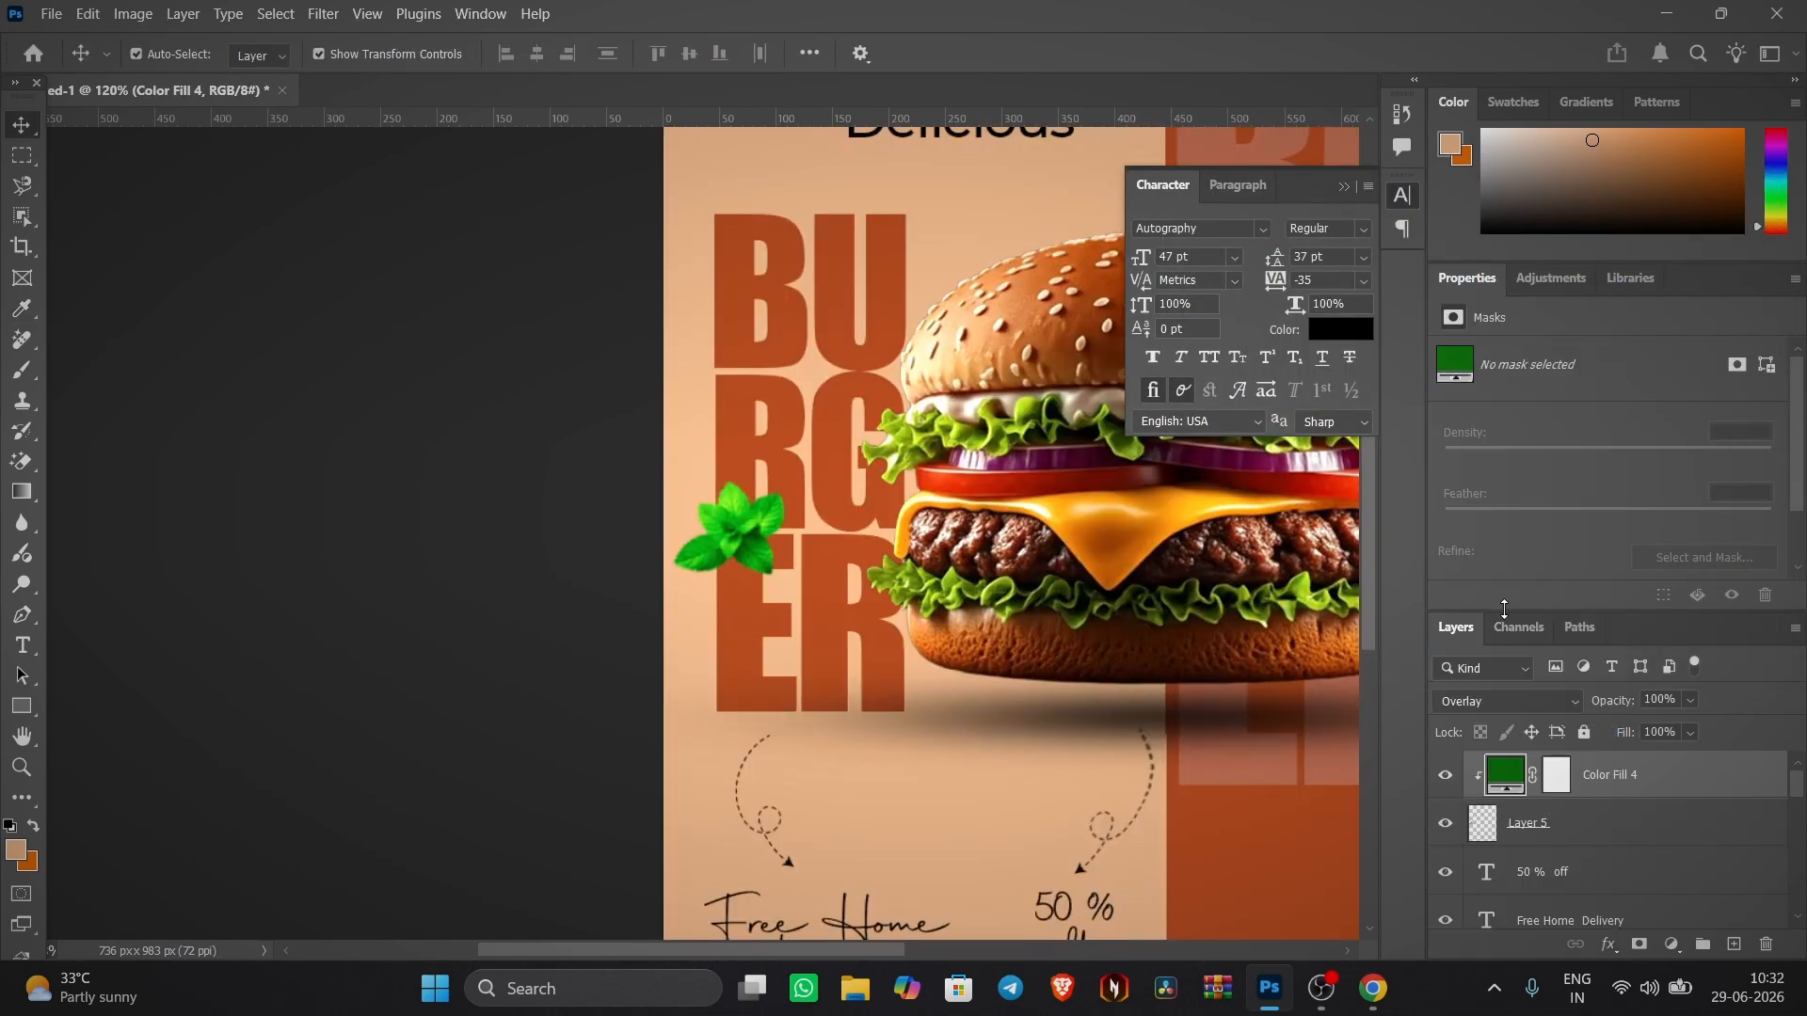
# - Darken the mint leaves' colour fill to #031d00 and lower the fill layer's opacity to 86%
pyautogui.doubleClick(1505, 774)
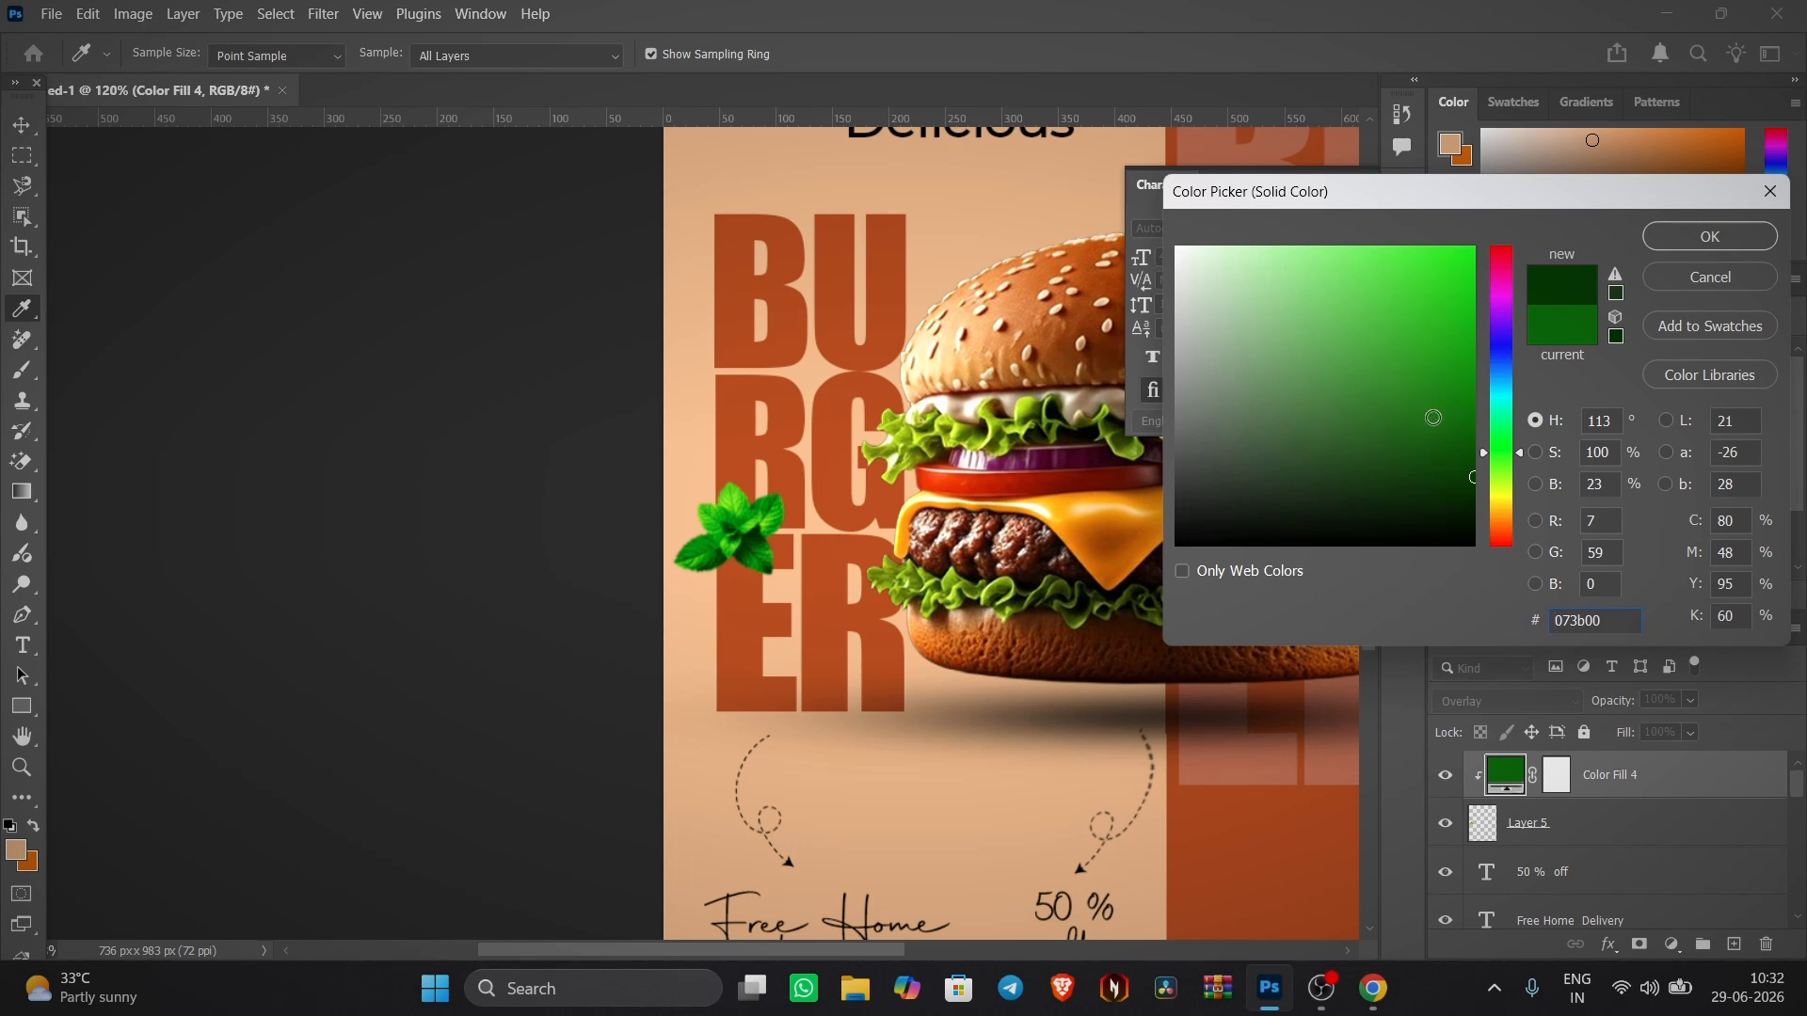
pyautogui.moveTo(1433, 417); pyautogui.dragTo(1487, 515)
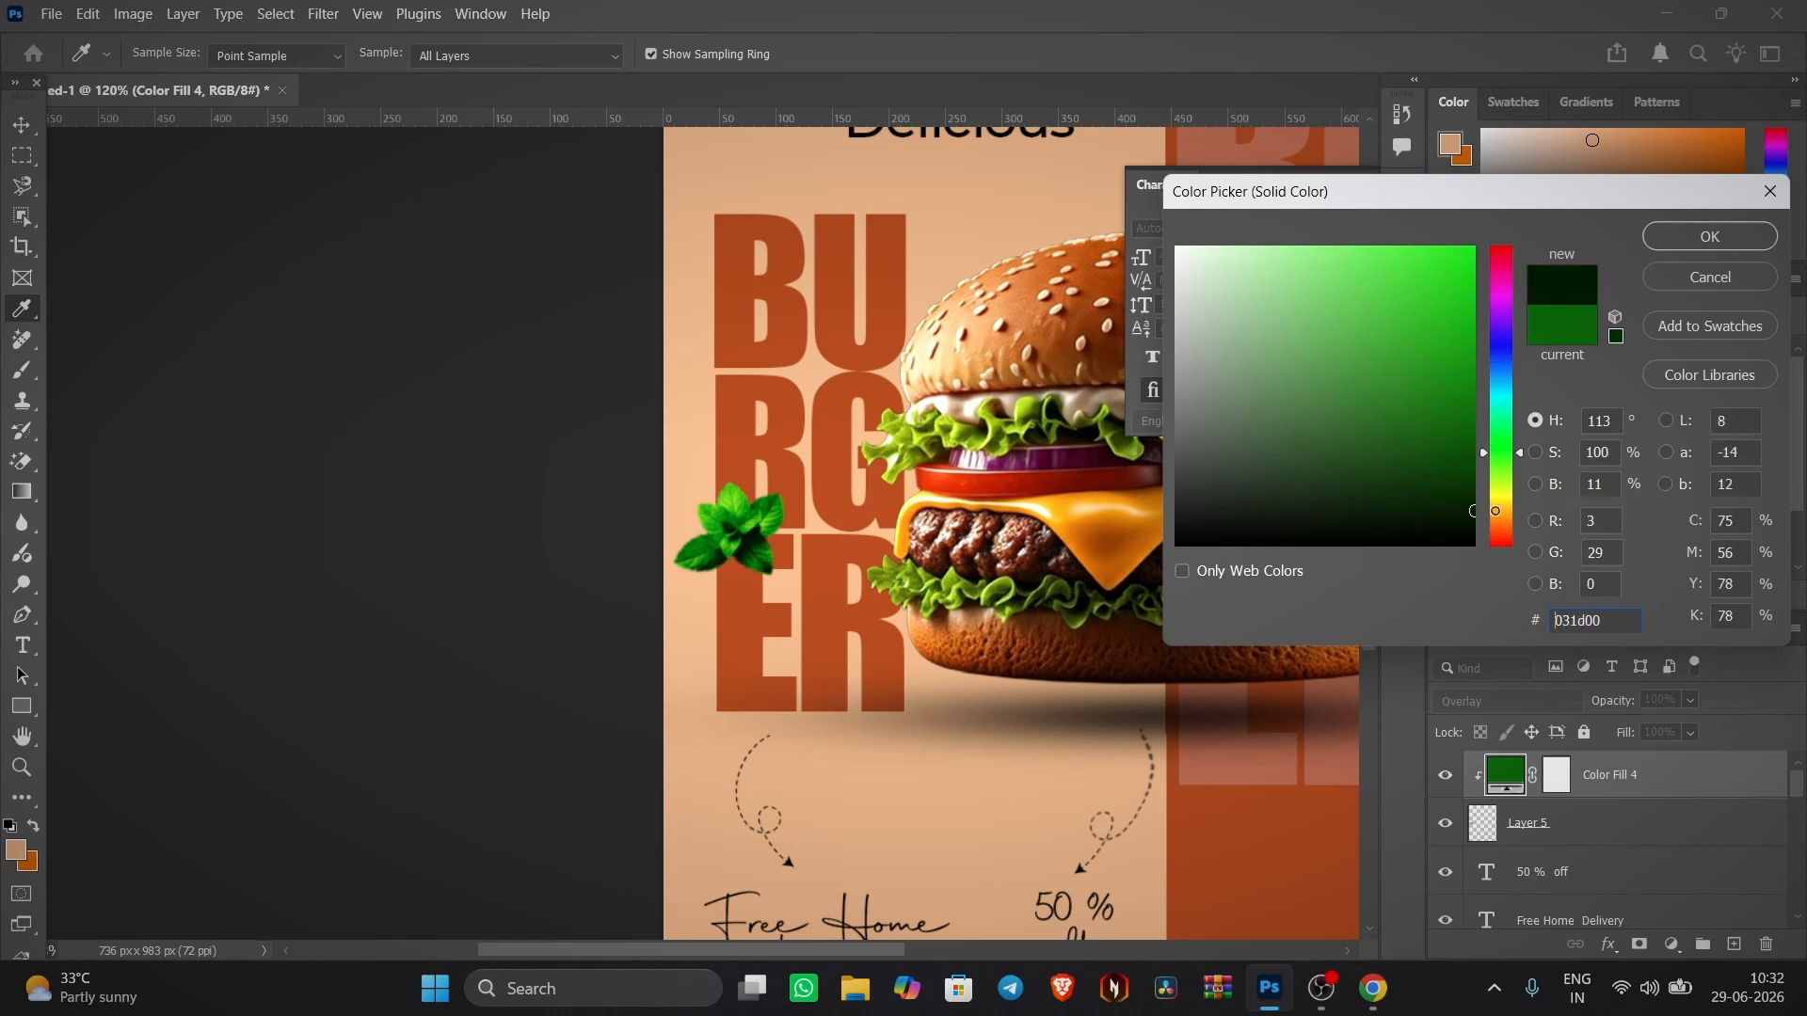
pyautogui.click(1767, 239)
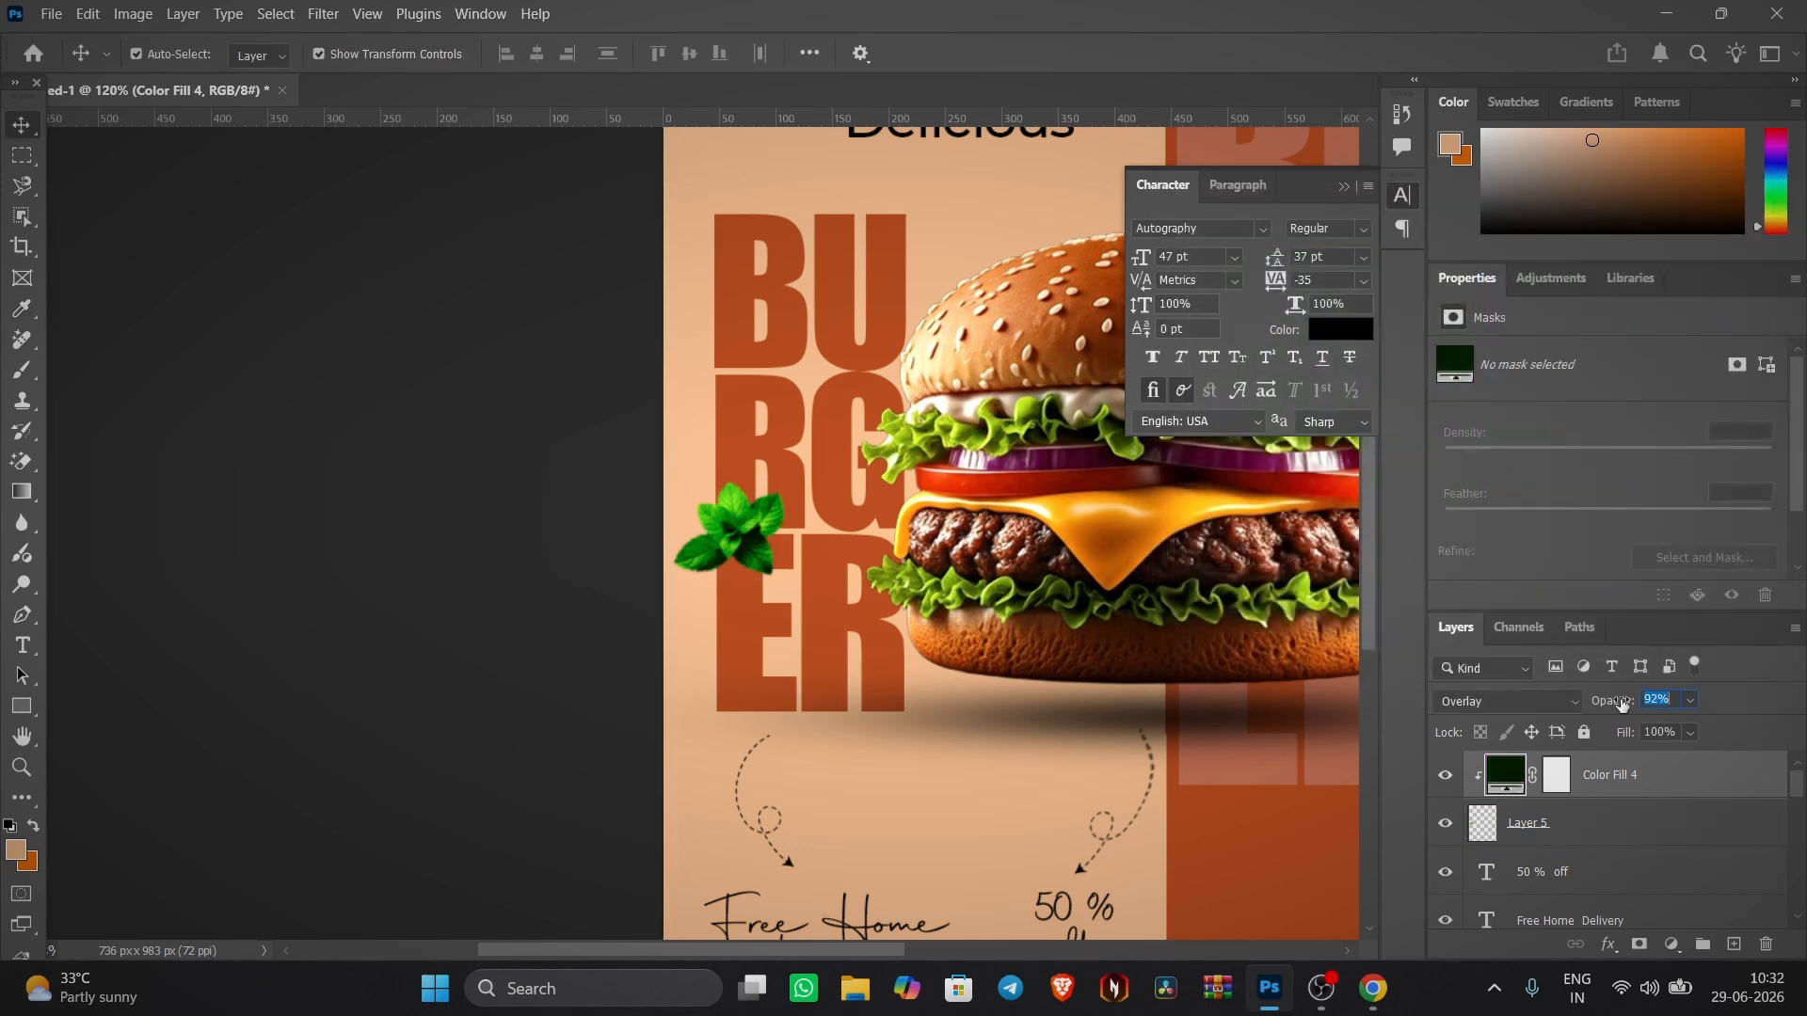
pyautogui.scroll(-5, 909, 516)
pyautogui.scroll(4, 950, 555)
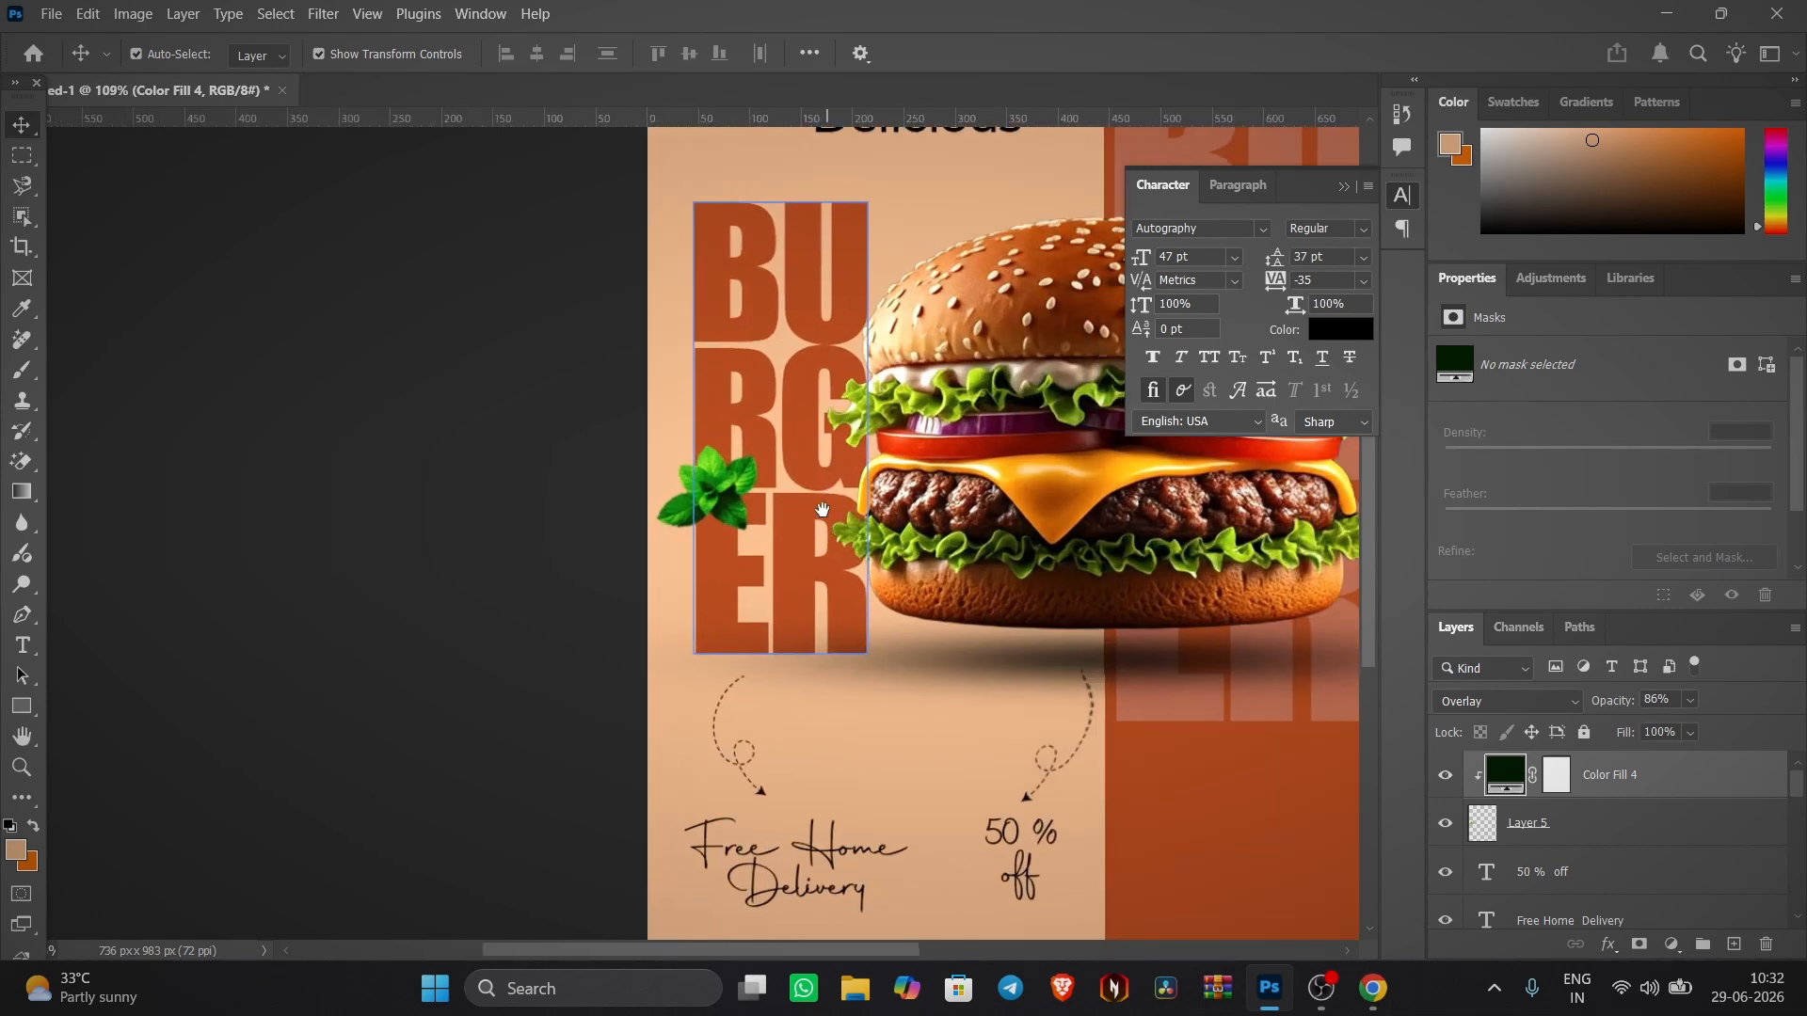
pyautogui.click(713, 461)
pyautogui.scroll(-6, 718, 465)
pyautogui.moveTo(781, 483); pyautogui.dragTo(719, 471)
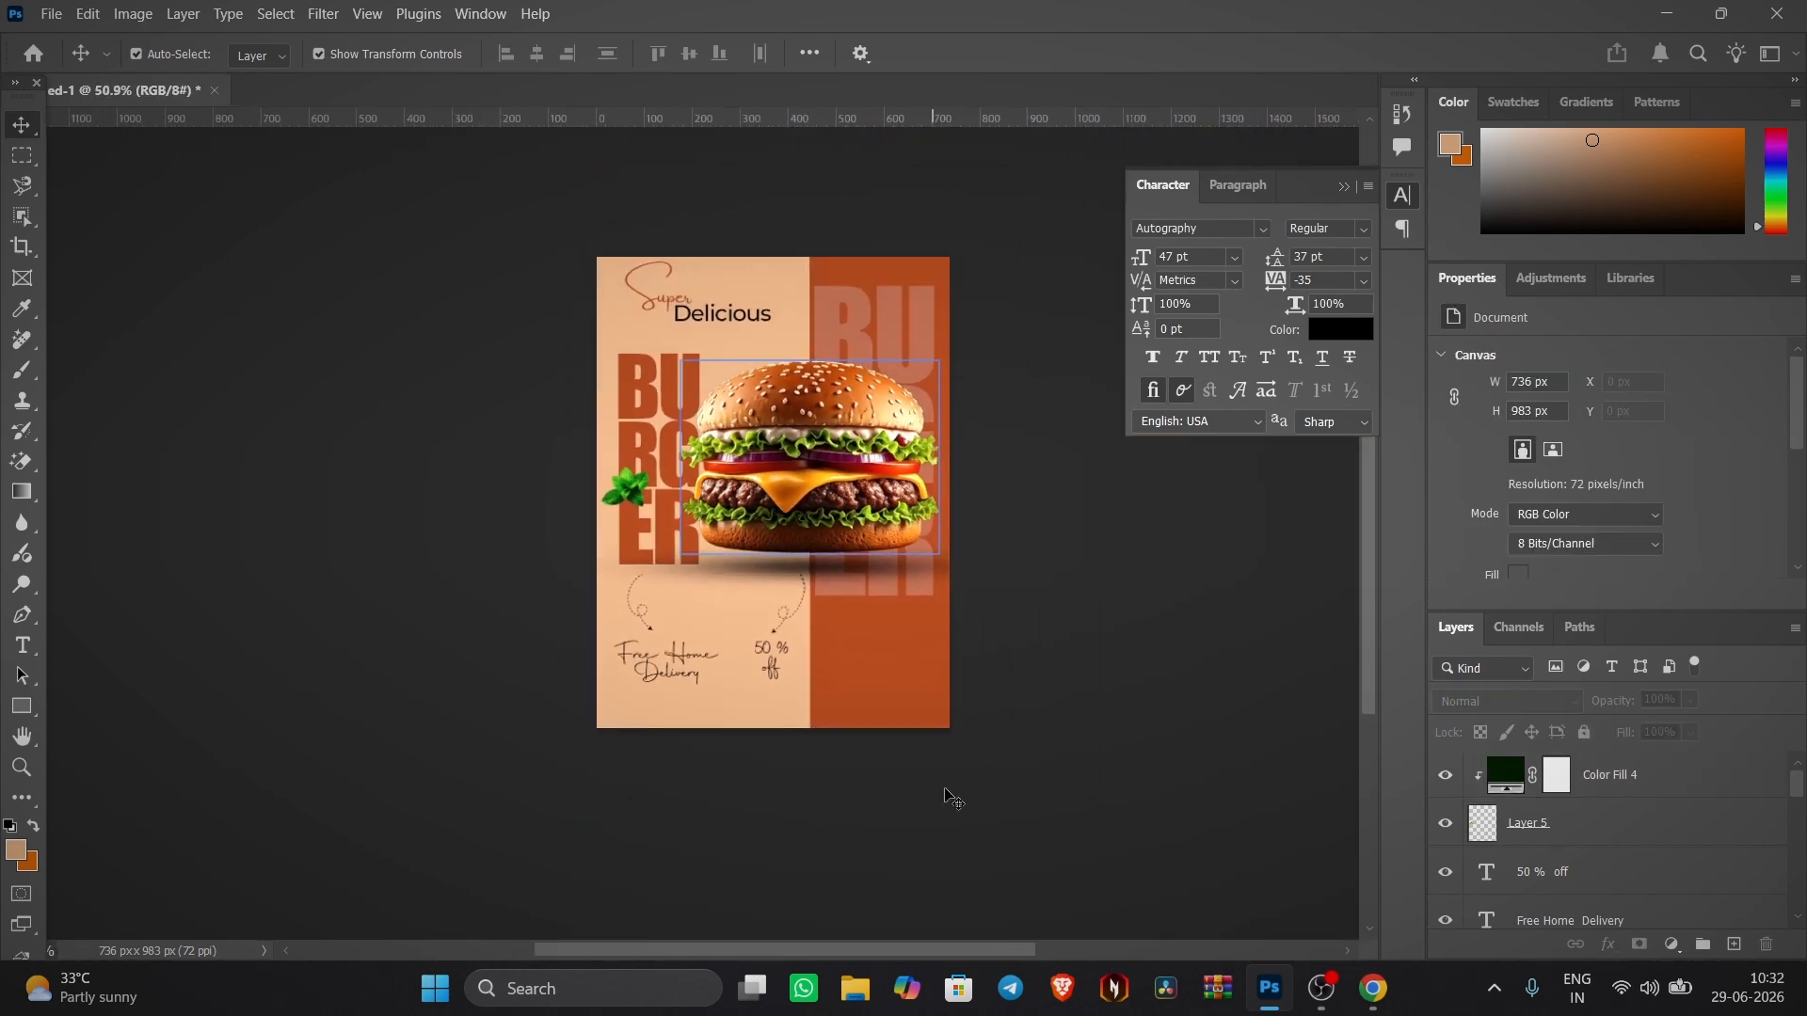
# - Switch to Pinterest in the browser and search for "cauliflower leaves"
pyautogui.moveTo(1373, 989)
pyautogui.click(1372, 880)
pyautogui.click(756, 168)
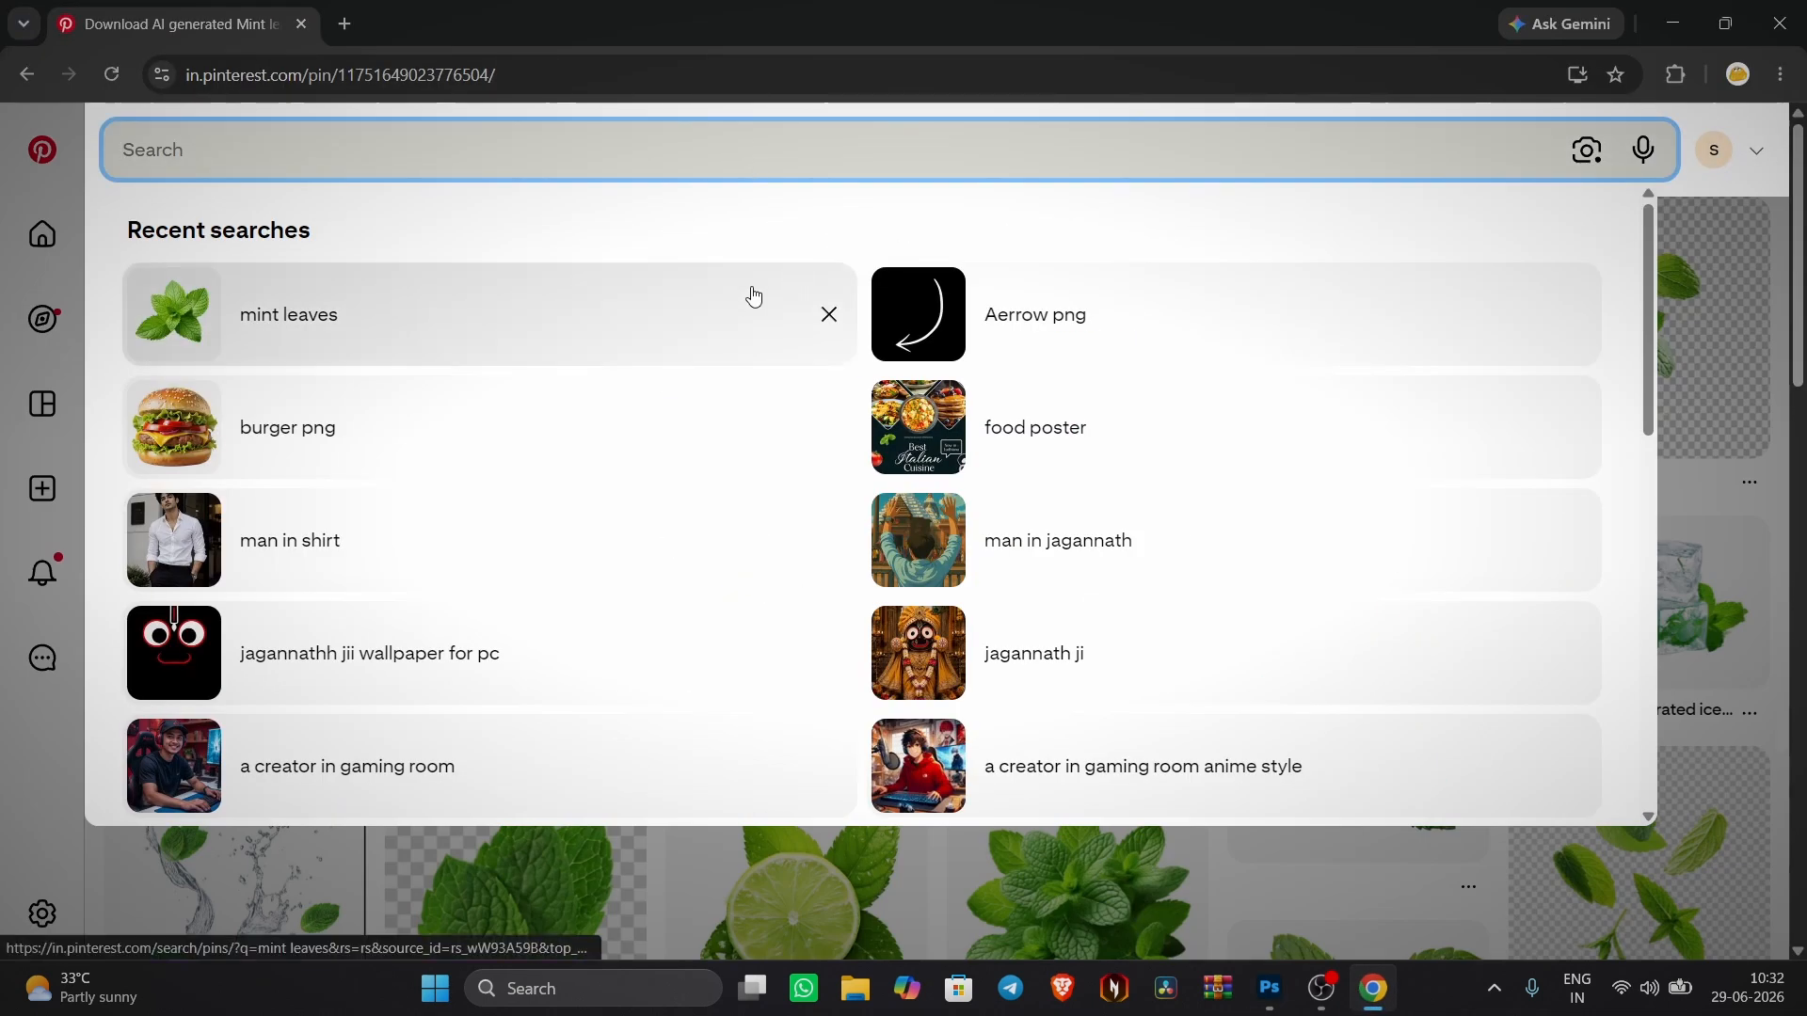
pyautogui.write('cauliflower leaves')
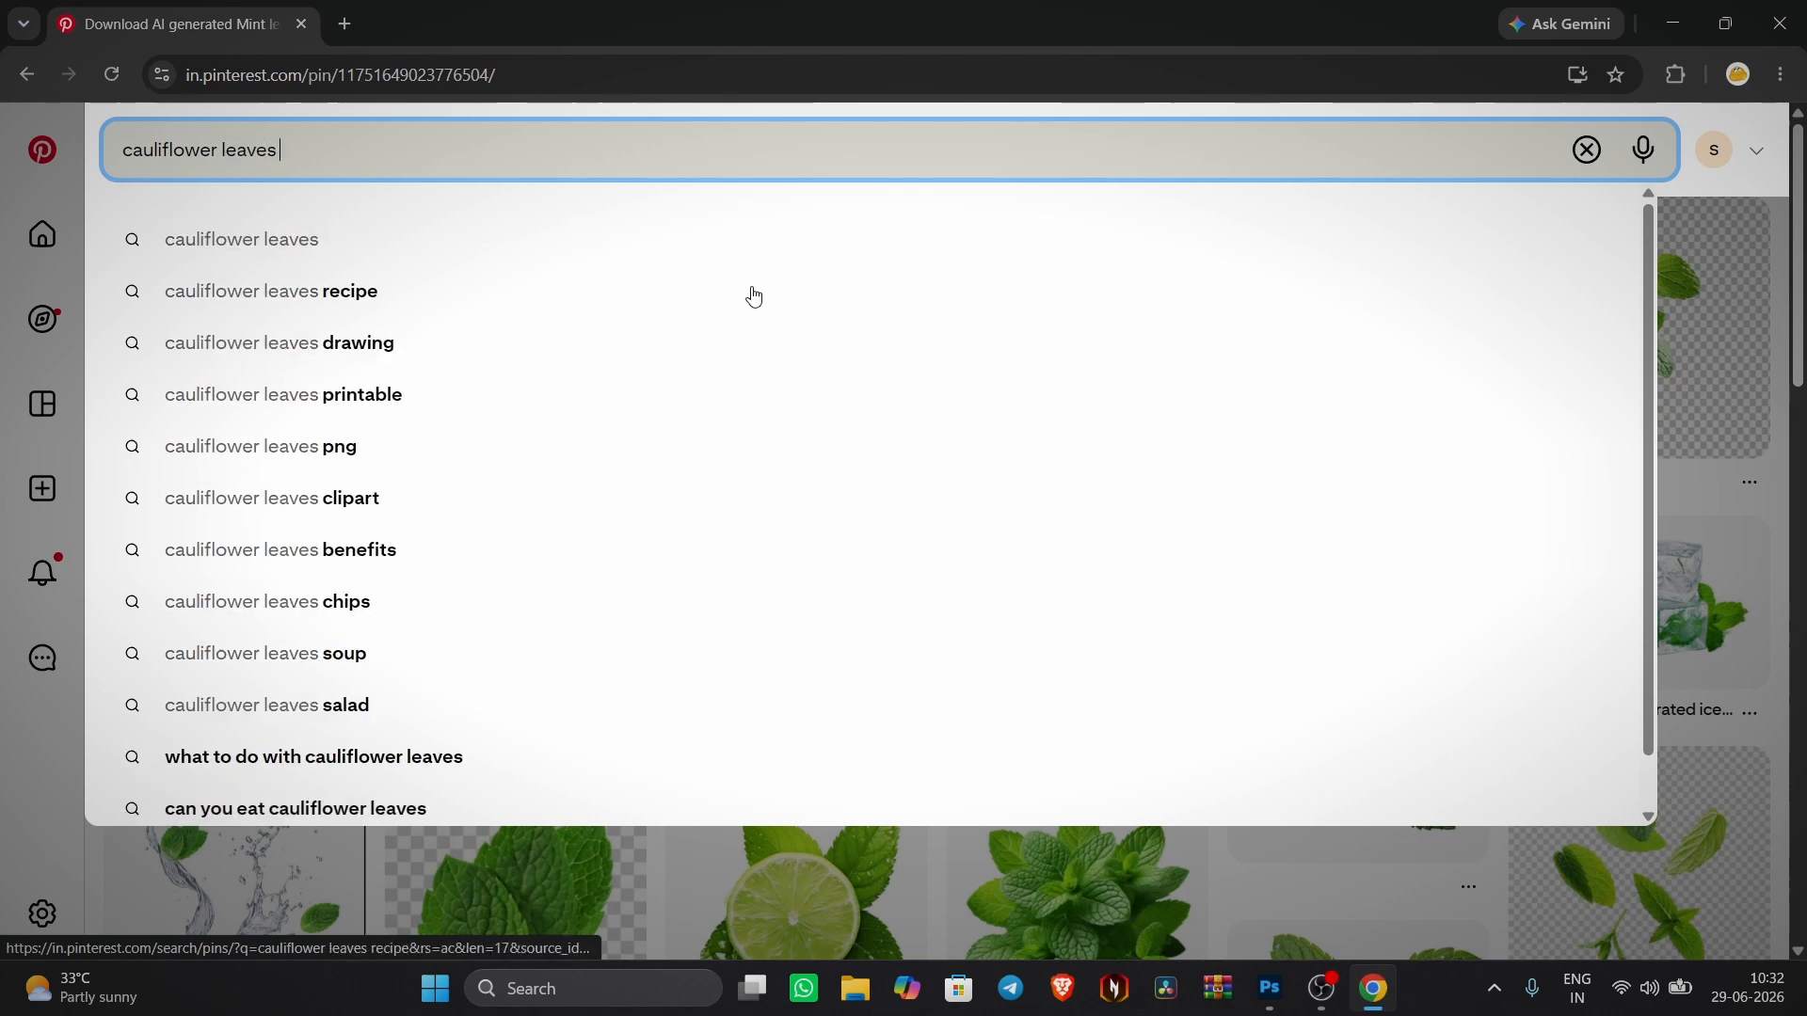
pyautogui.press('Return')
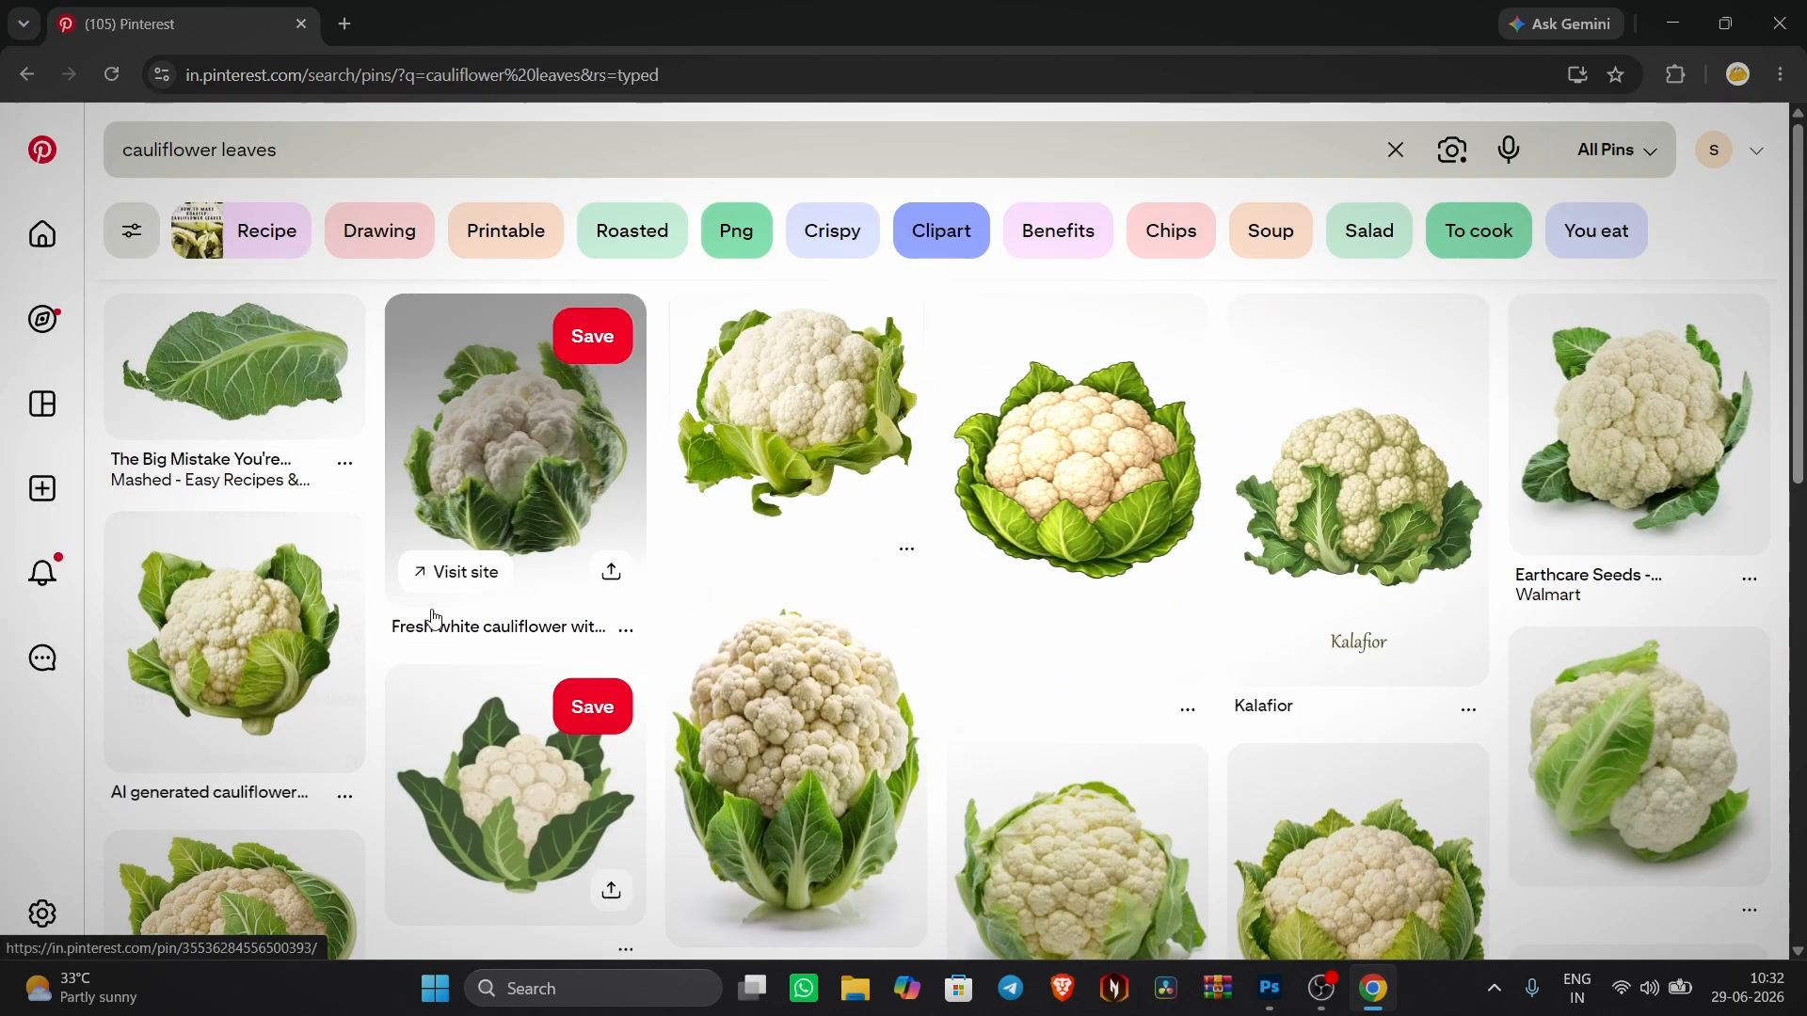
# - Open a green lettuce leaf picture from the results, copy it and paste it into the Photoshop poster
pyautogui.scroll(-5, 435, 618)
pyautogui.click(774, 659)
pyautogui.rightClick(319, 518)
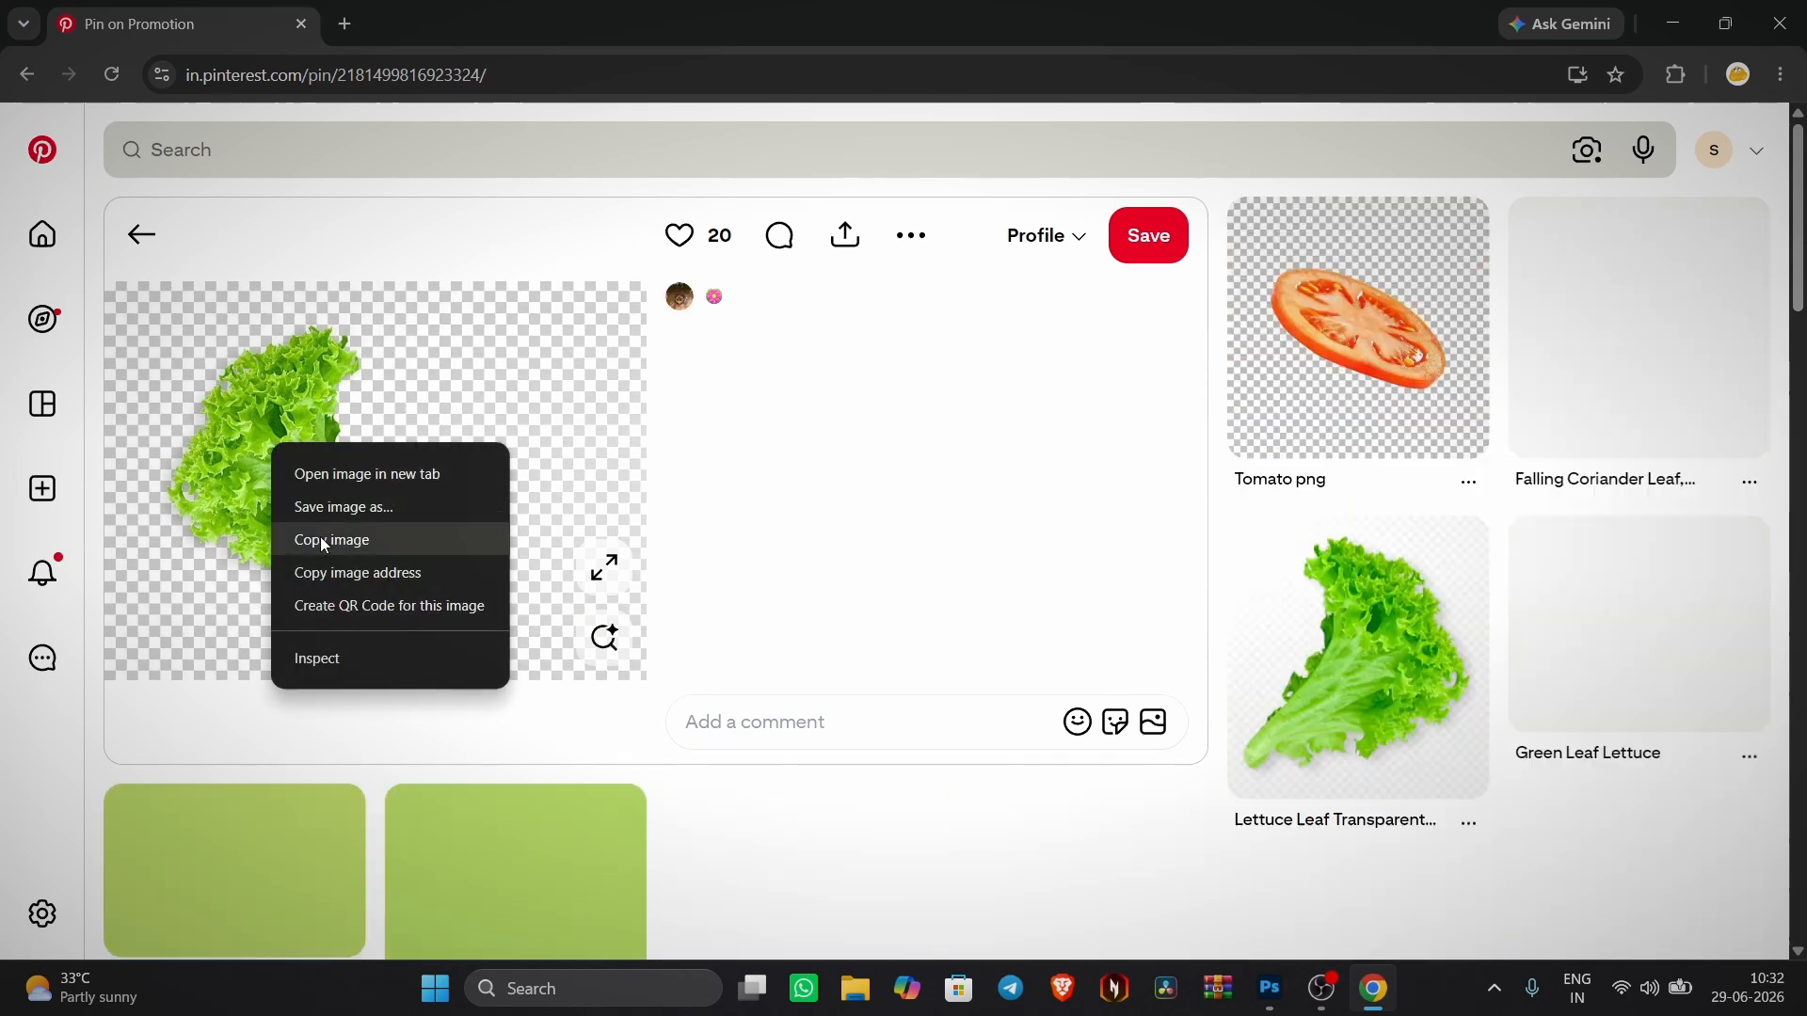
pyautogui.click(325, 544)
pyautogui.click(1270, 989)
pyautogui.hotkey('ctrl', 'v')
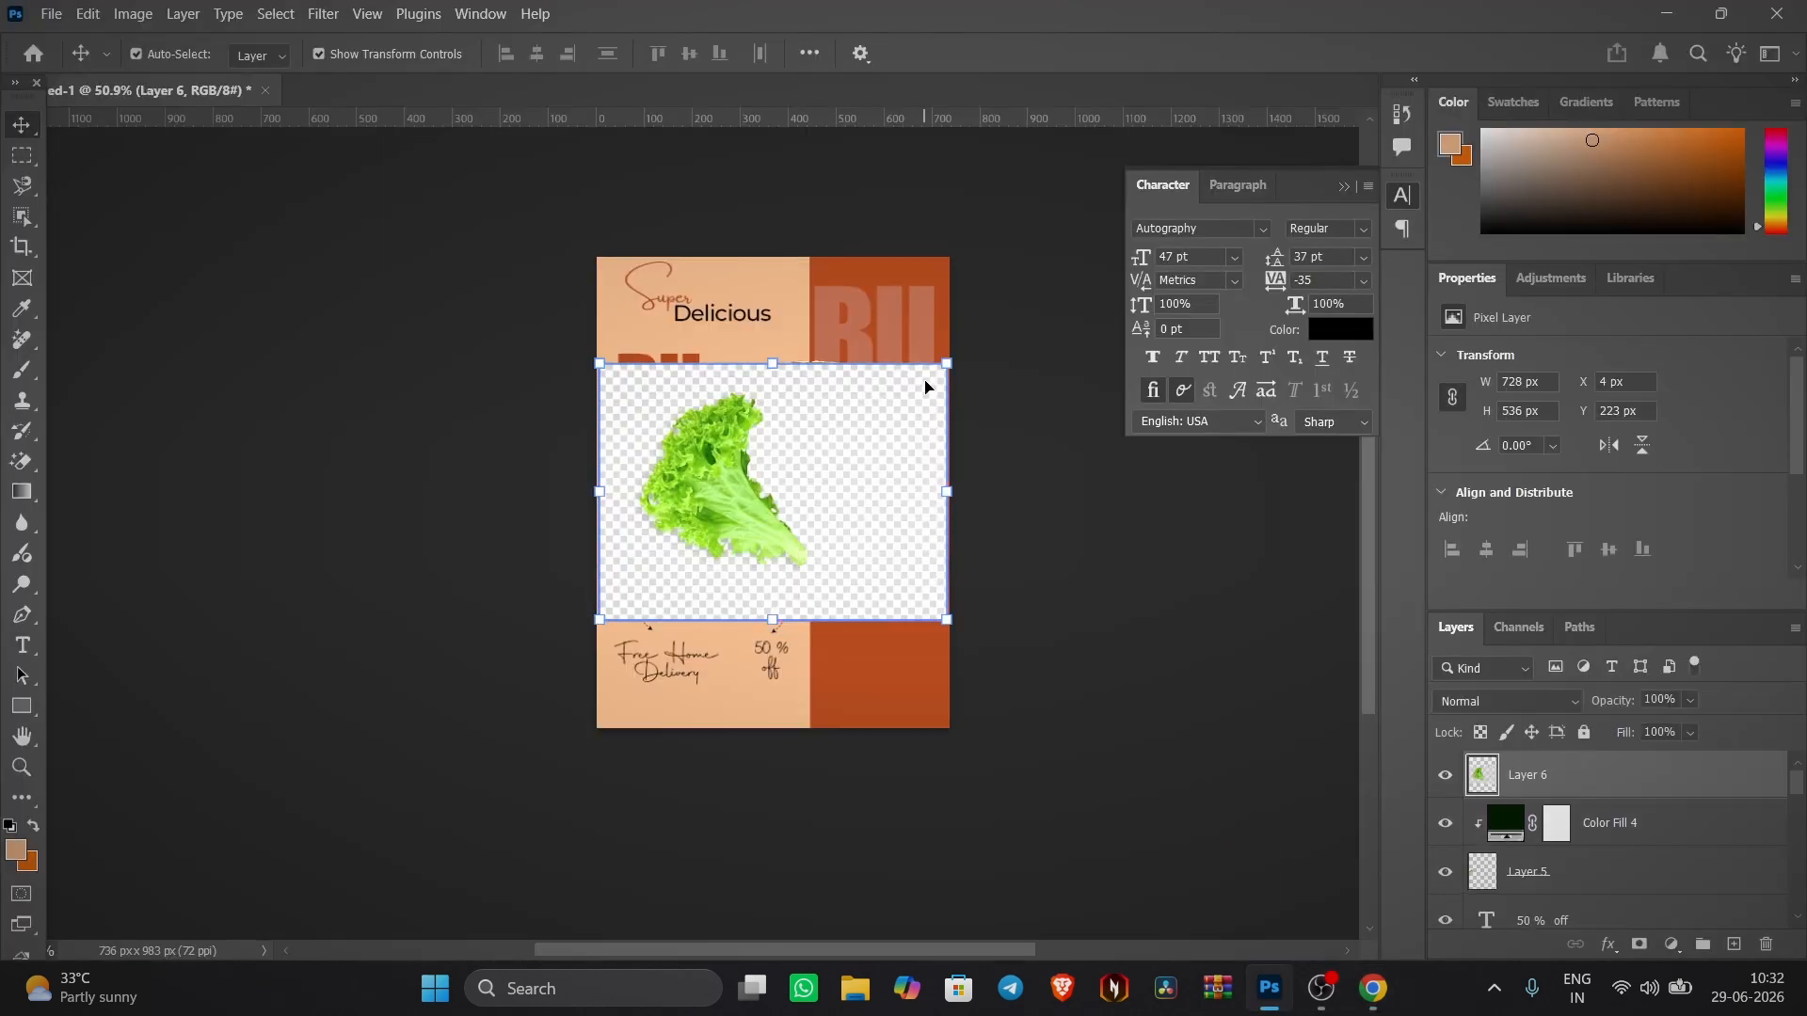
# - Cut out the lettuce with Select Subject and delete its checkered background
pyautogui.scroll(10, 739, 440)
pyautogui.click(23, 215)
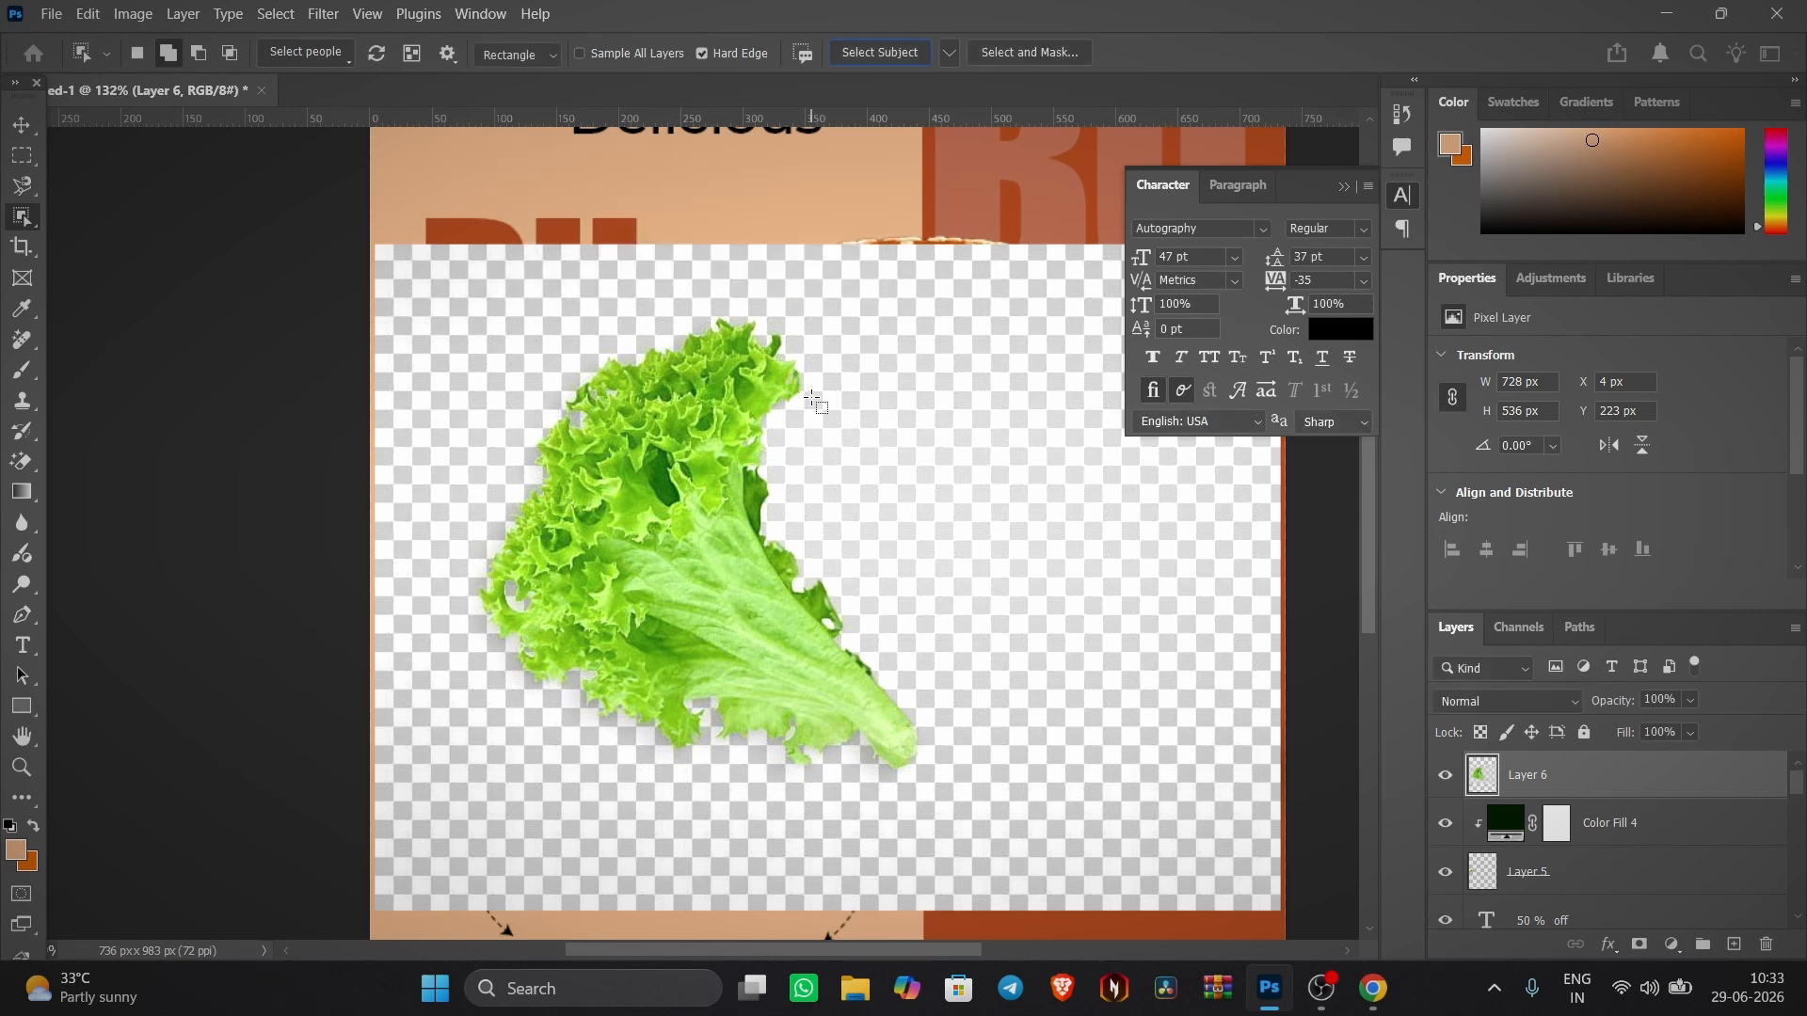
pyautogui.hotkey('ctrl', 'shift', 'i')
pyautogui.press('Delete')
pyautogui.hotkey('ctrl', 'd')
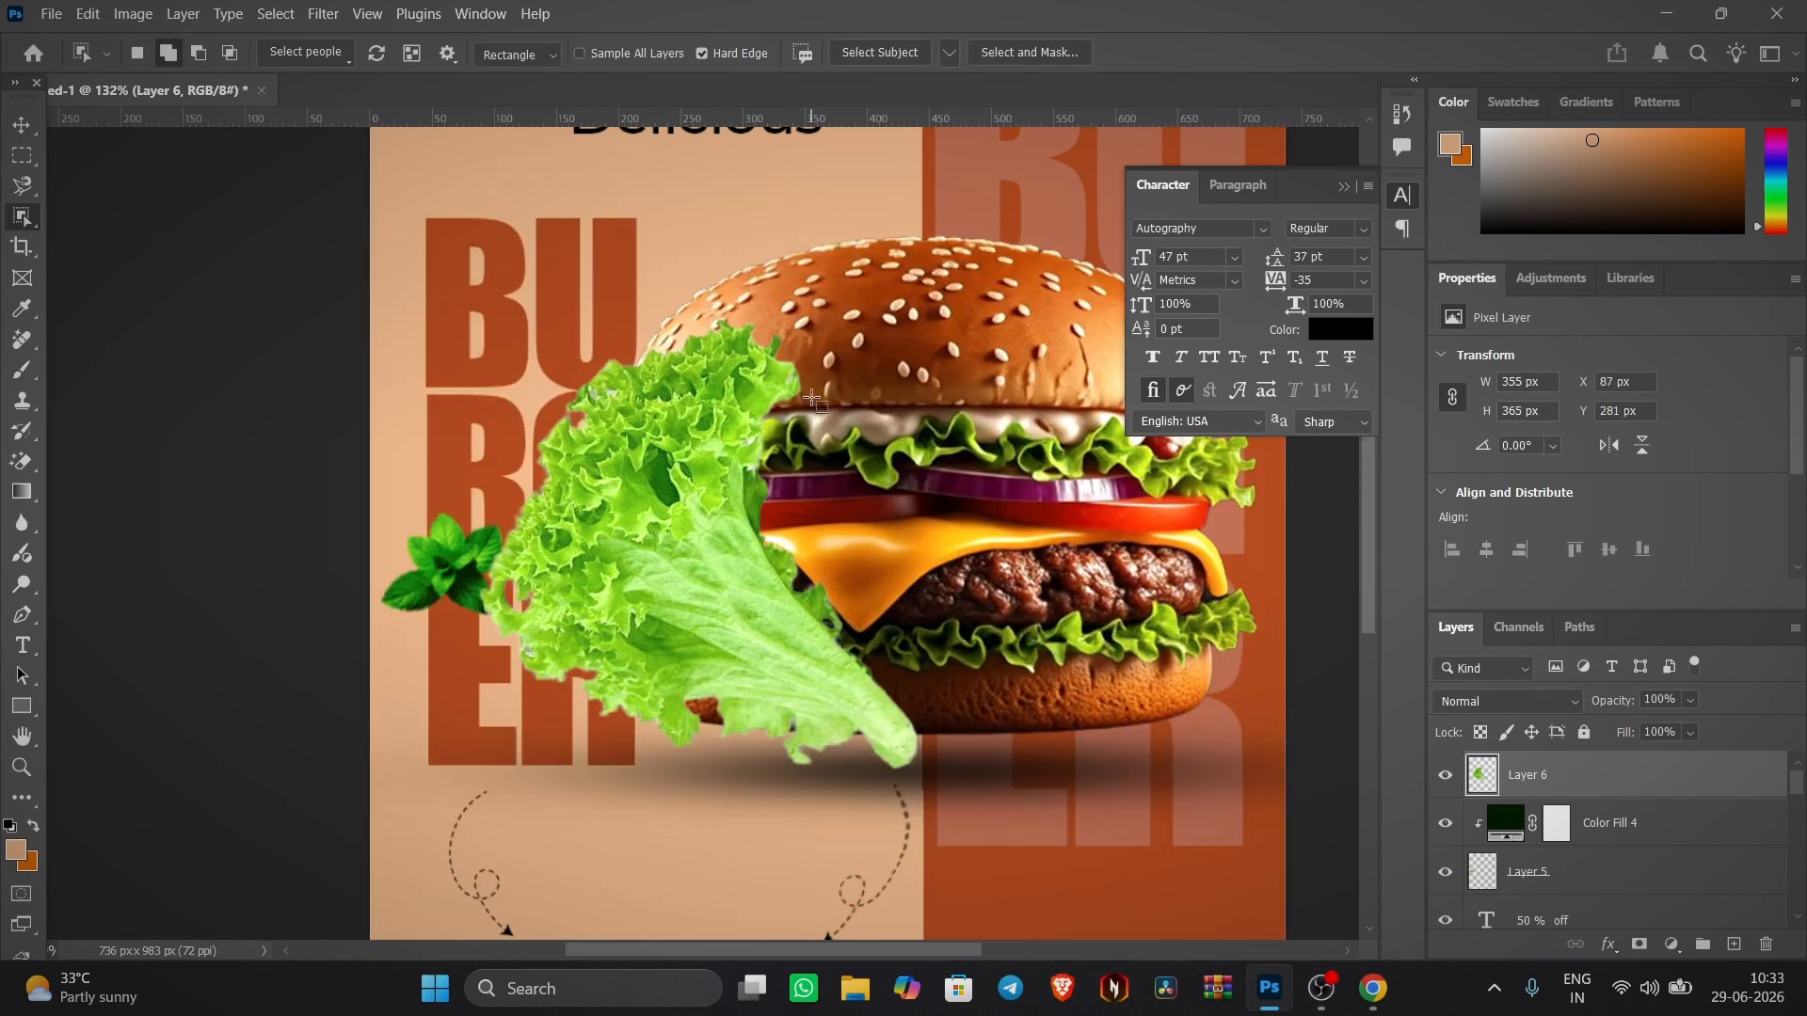
# - Scale the lettuce to 30.57% and place it partly off the poster's lower edge, where the two background colours meet
pyautogui.press('v')
pyautogui.moveTo(919, 316); pyautogui.dragTo(614, 631)
pyautogui.scroll(3, 625, 472)
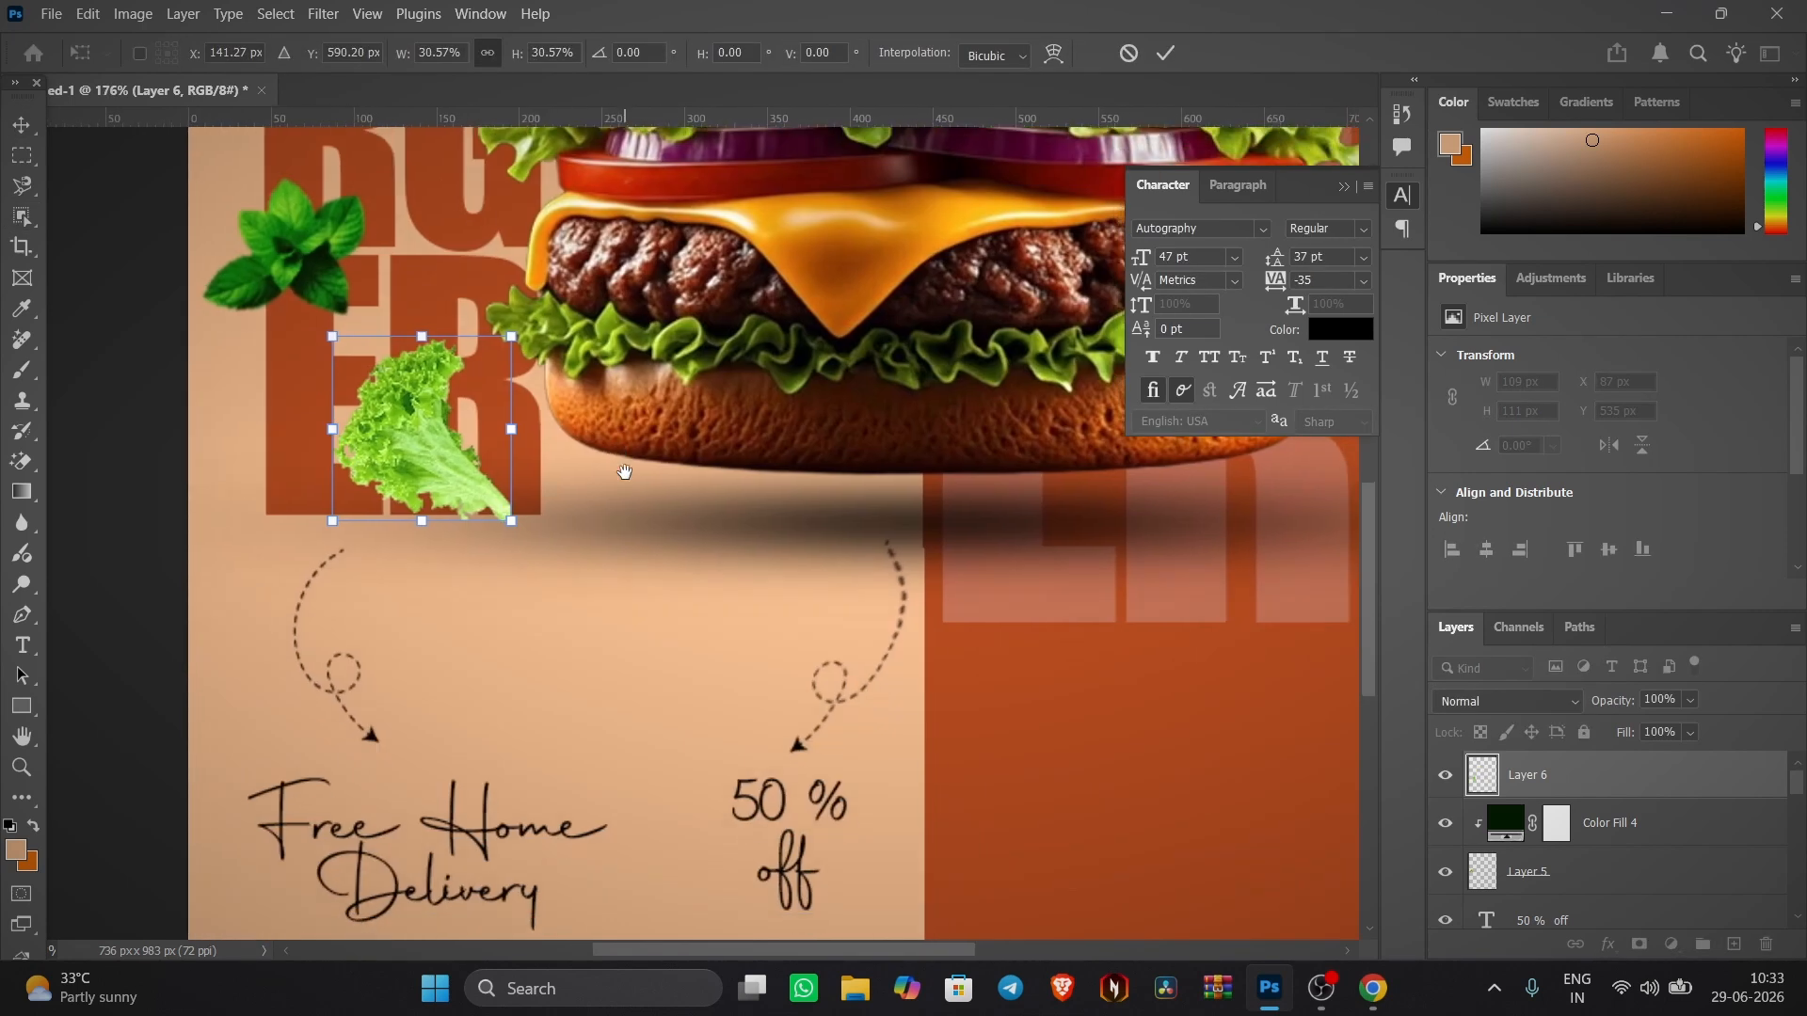
pyautogui.scroll(-7, 622, 491)
pyautogui.moveTo(498, 409); pyautogui.dragTo(732, 708)
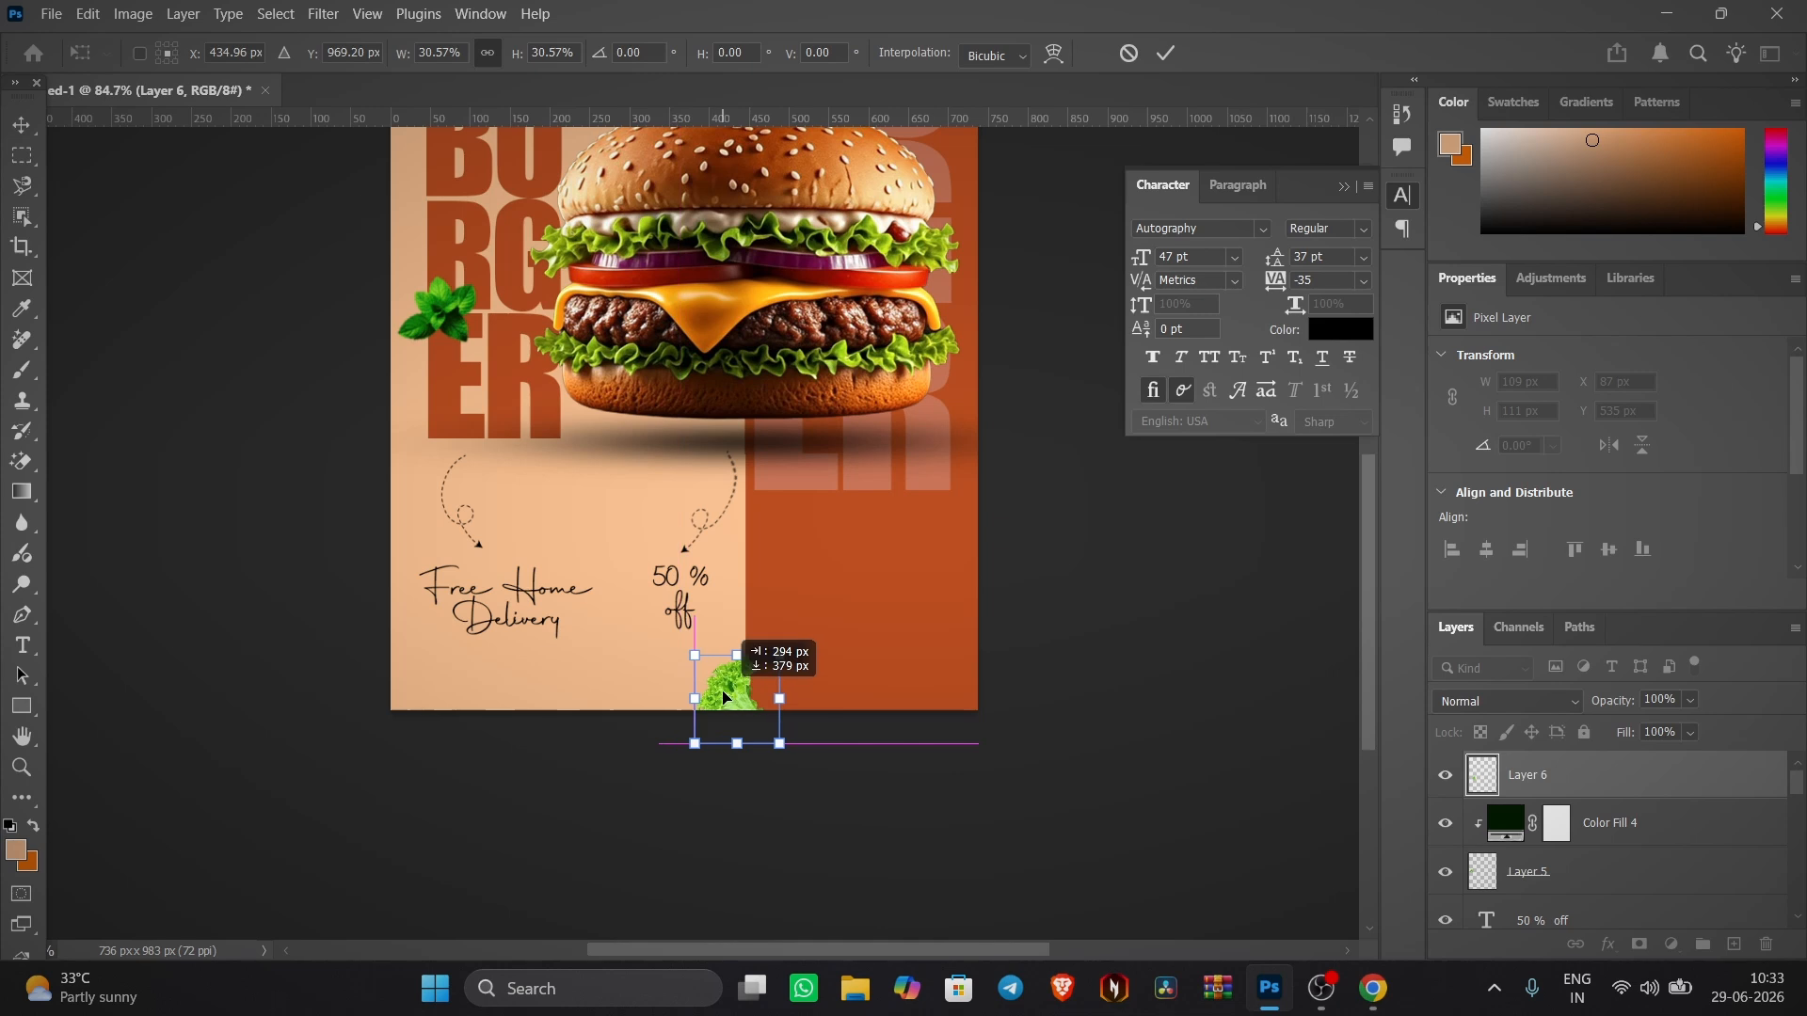
pyautogui.scroll(3, 732, 708)
pyautogui.click(1167, 52)
# - Apply a slight Gaussian Blur to the lettuce, then deselect it
pyautogui.click(323, 13)
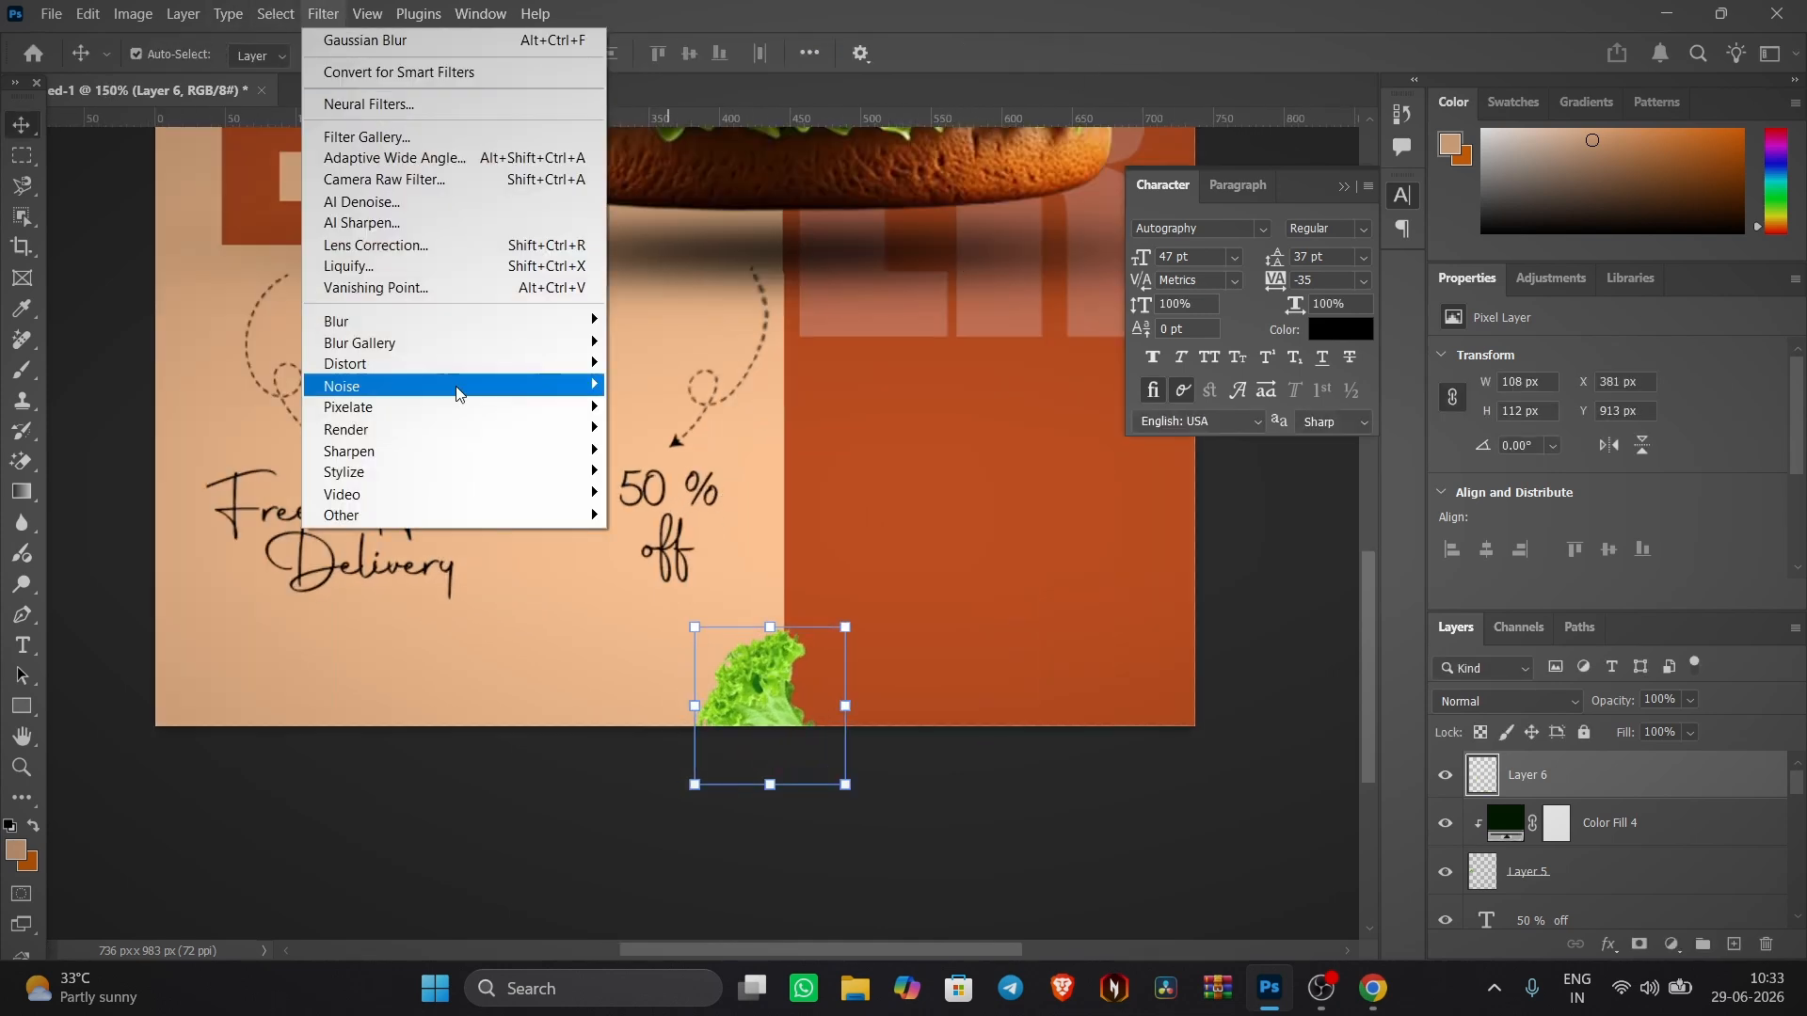
pyautogui.moveTo(444, 315)
pyautogui.click(663, 407)
pyautogui.click(1378, 316)
pyautogui.scroll(-7, 850, 559)
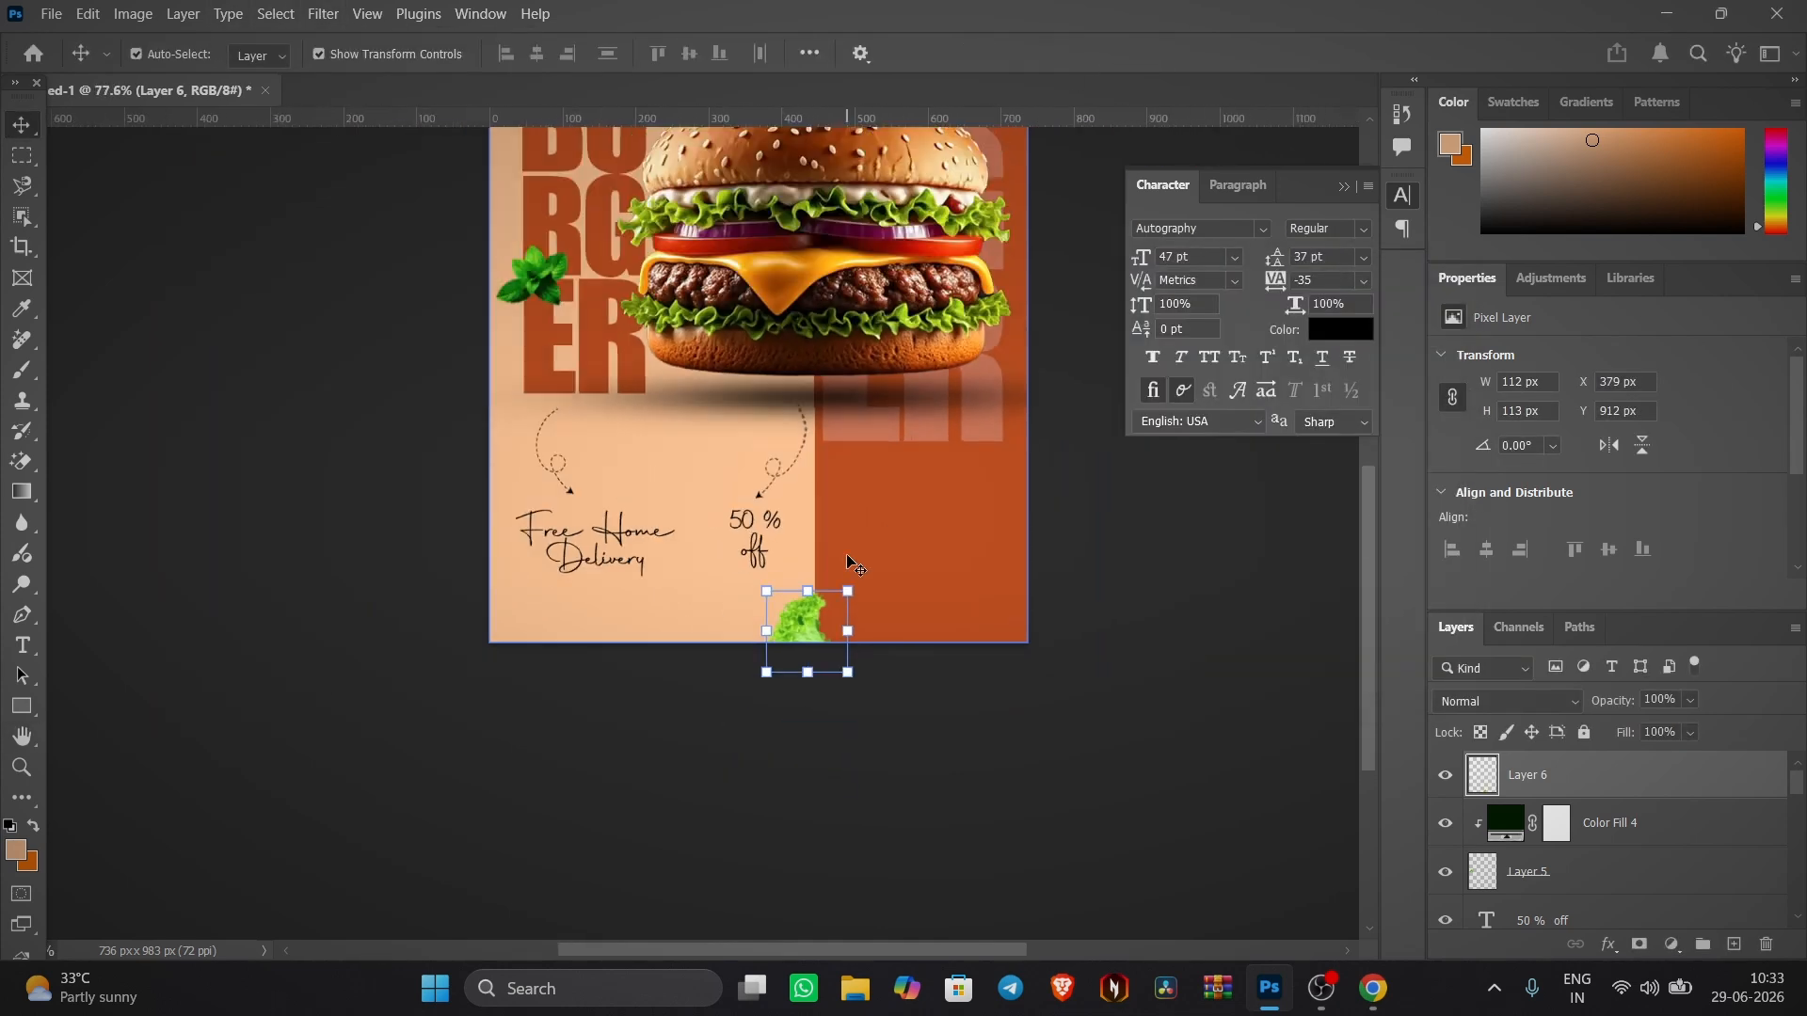
pyautogui.moveTo(851, 559); pyautogui.dragTo(742, 717)
pyautogui.click(1111, 670)
# - Switch to Pinterest, copy the tomato slice picture and browse its related pictures
pyautogui.click(1385, 993)
pyautogui.click(1379, 990)
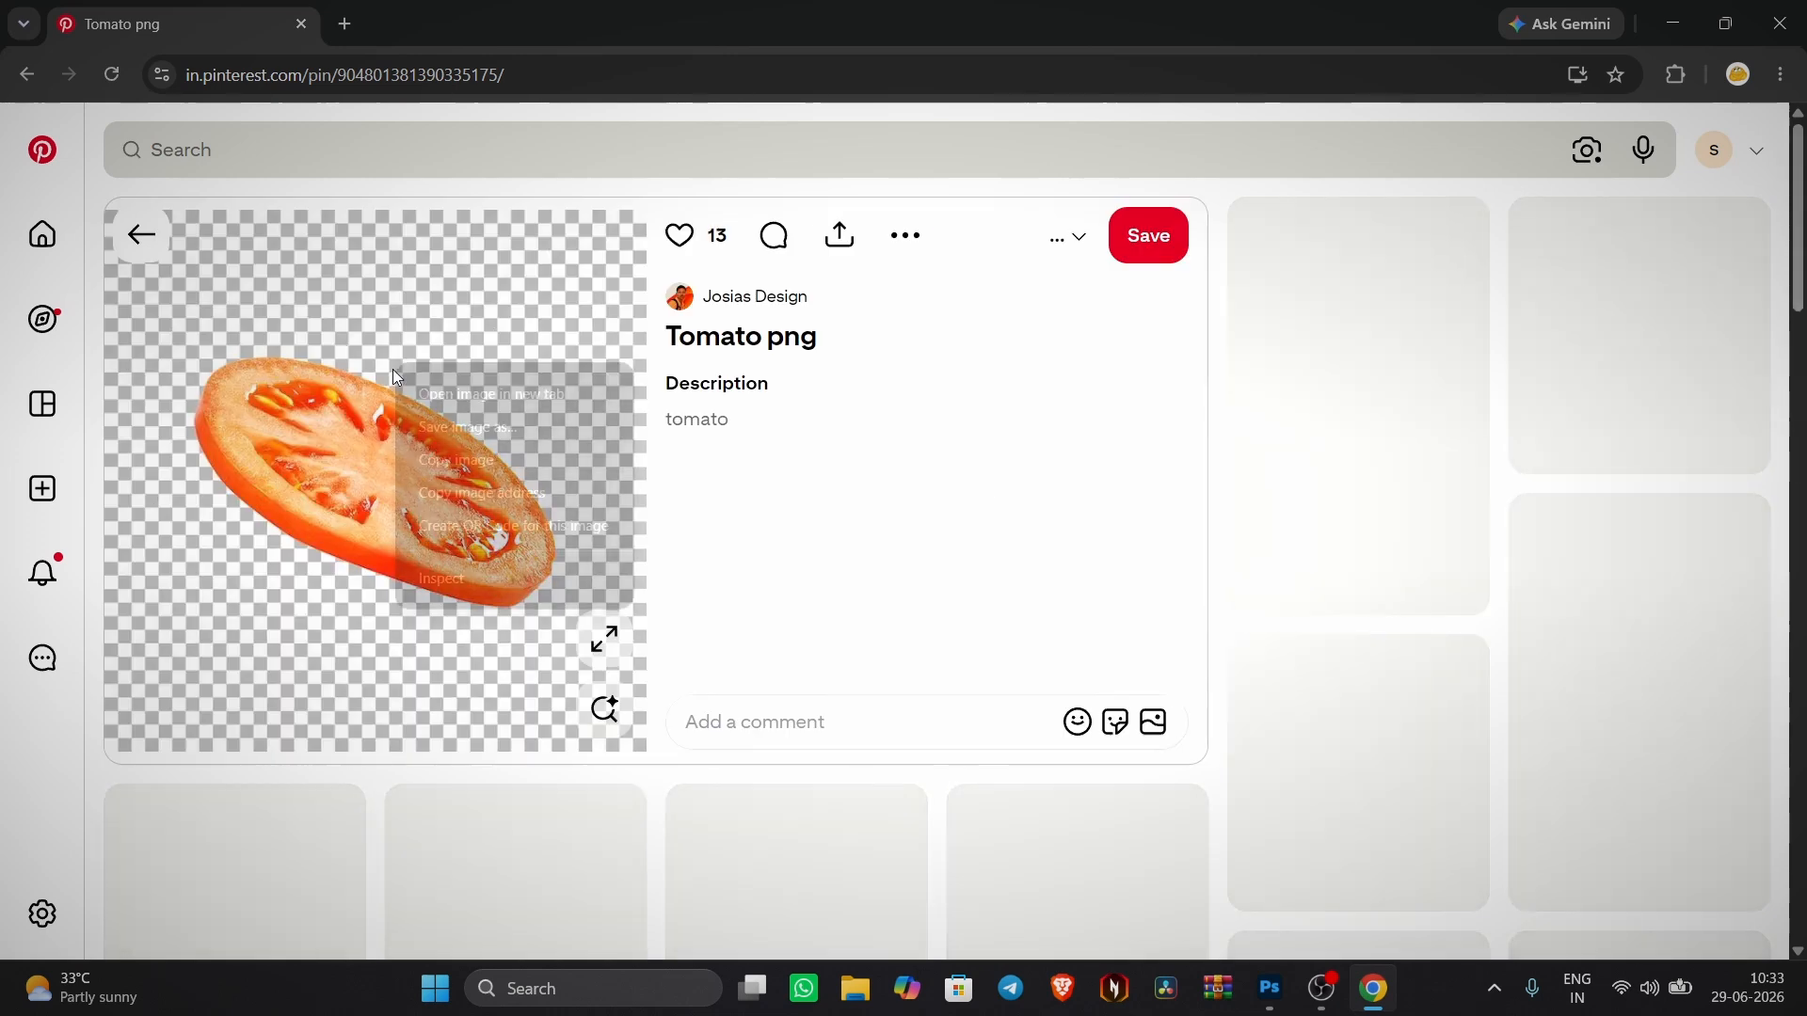
pyautogui.hotkey('ctrl', 'c')
pyautogui.scroll(-10, 1304, 799)
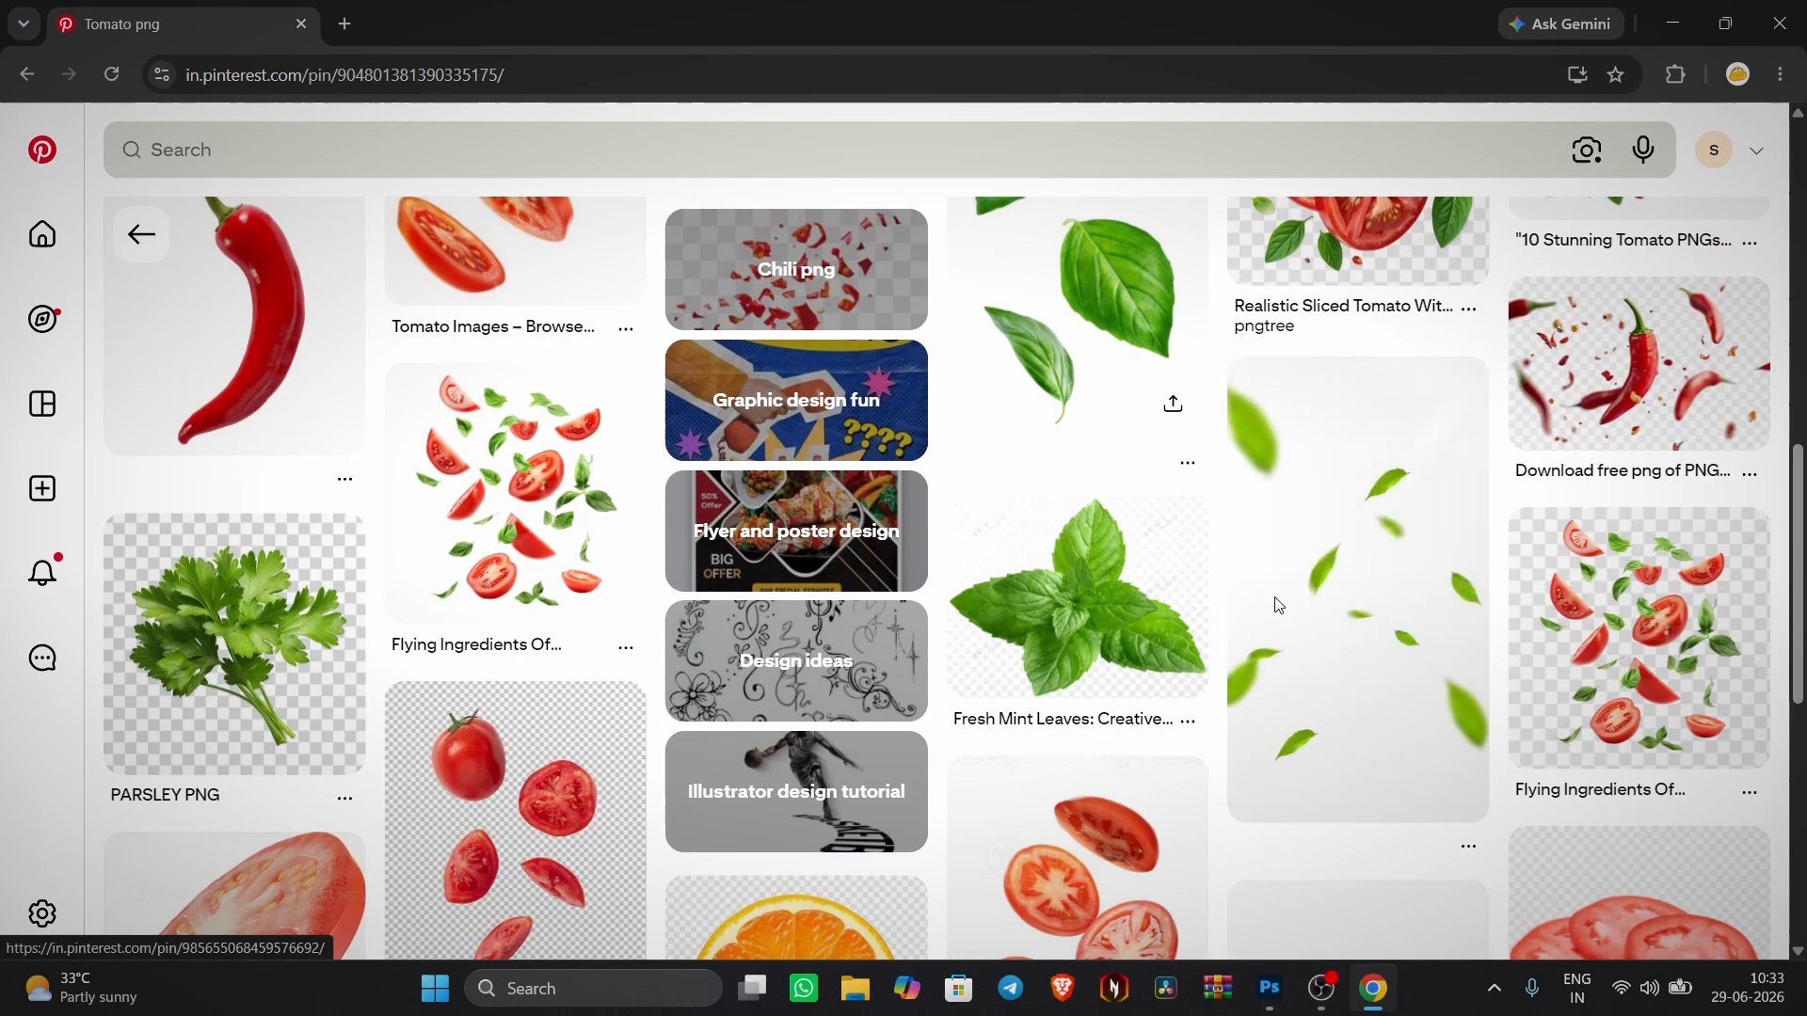
# - Copy the picture of scattered, blurred green leaves and paste it into the Photoshop poster
pyautogui.click(1384, 529)
pyautogui.rightClick(301, 386)
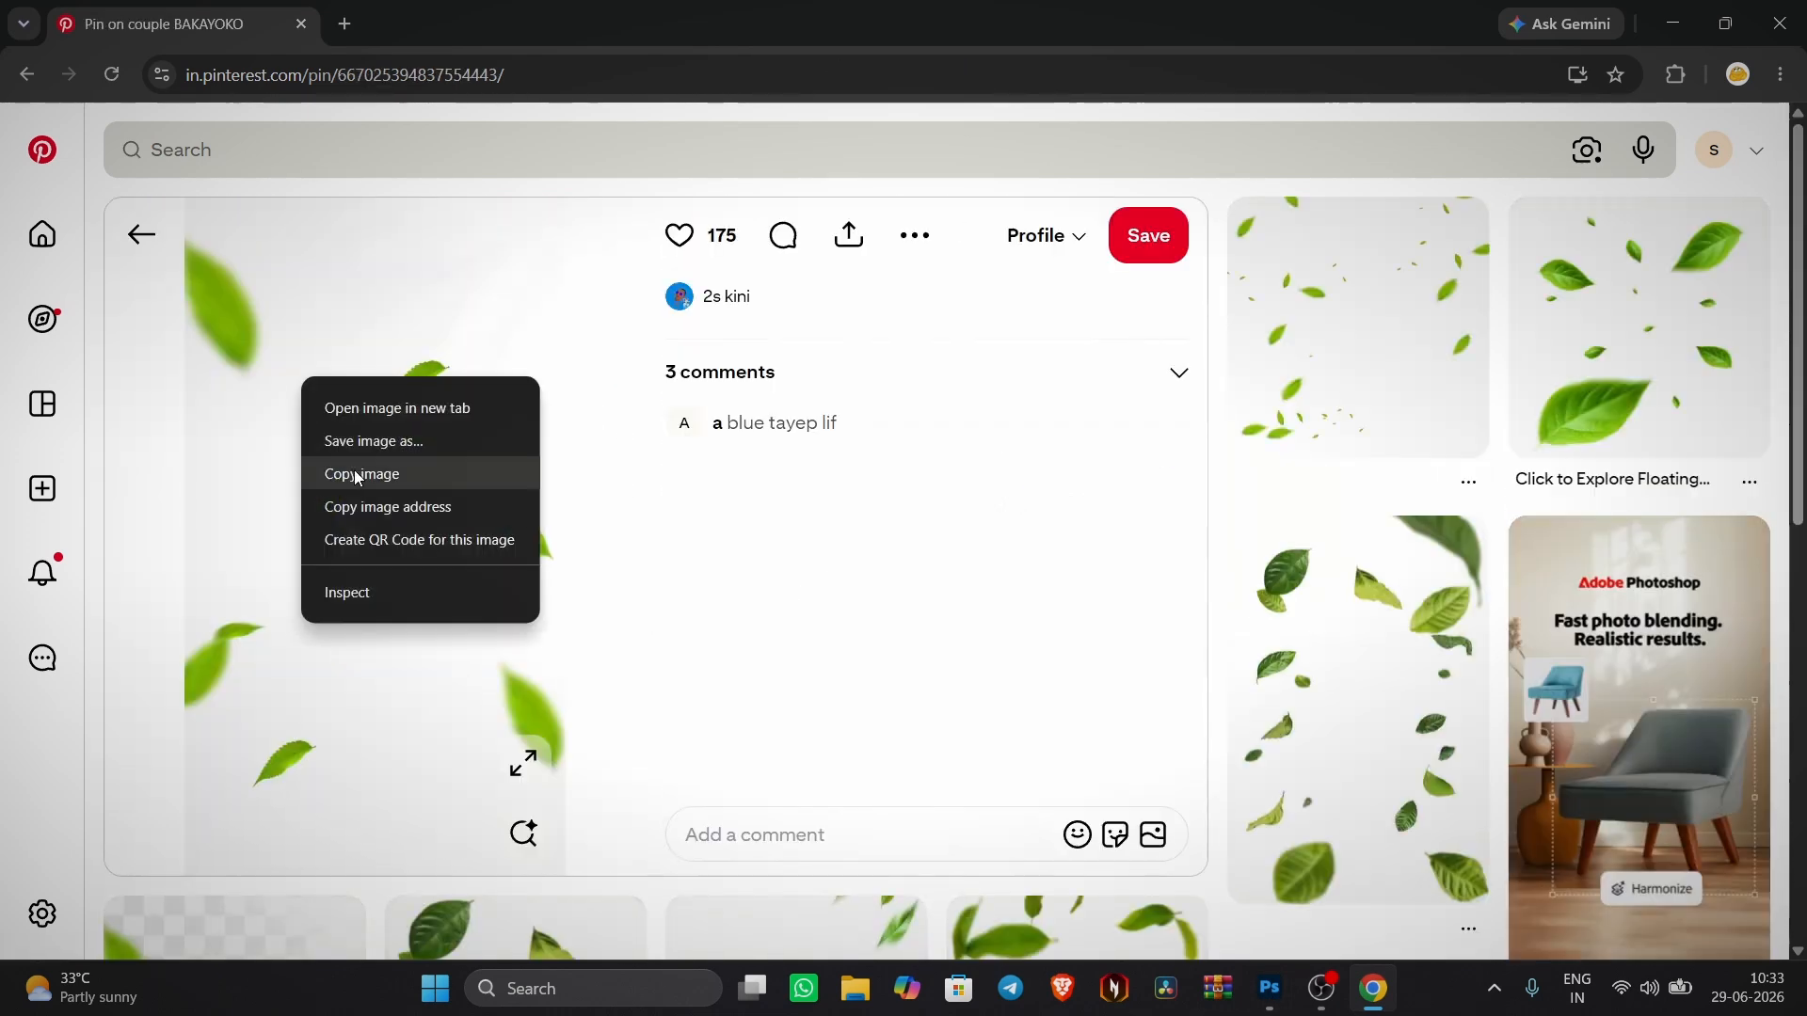
pyautogui.click(359, 471)
pyautogui.click(1561, 356)
pyautogui.rightClick(318, 471)
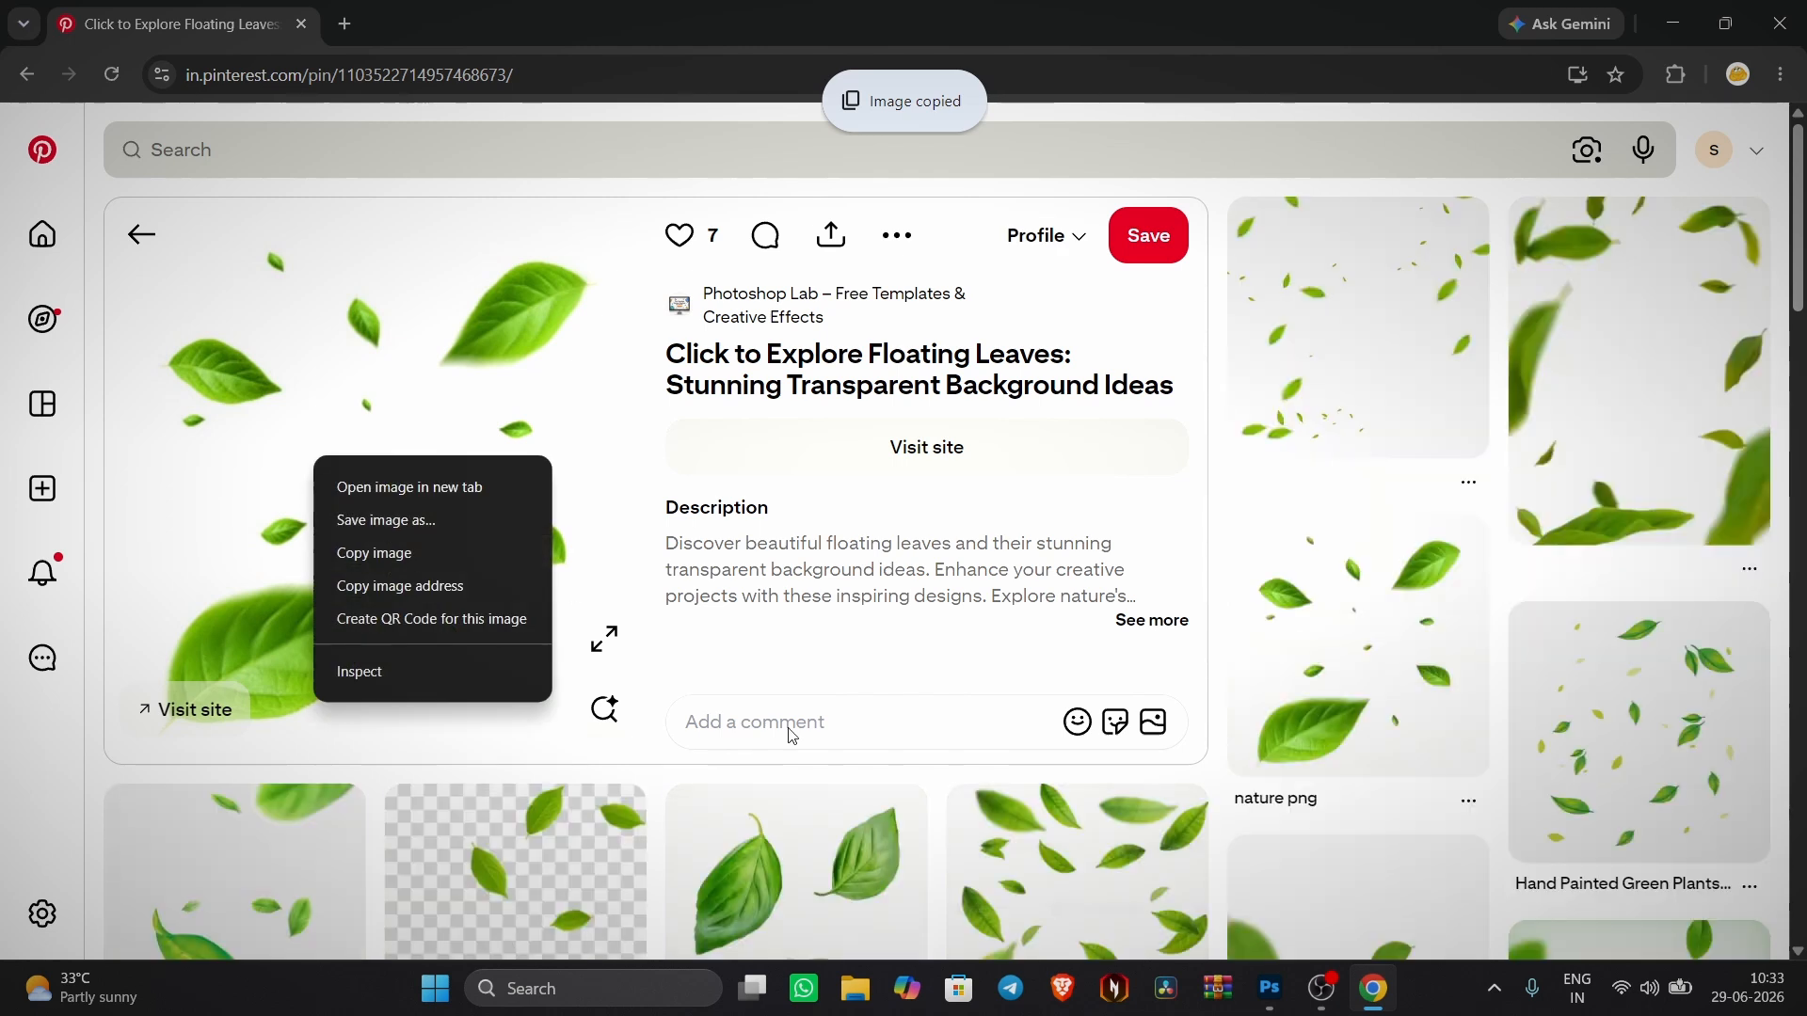
pyautogui.click(1270, 989)
pyautogui.hotkey('ctrl', 'v')
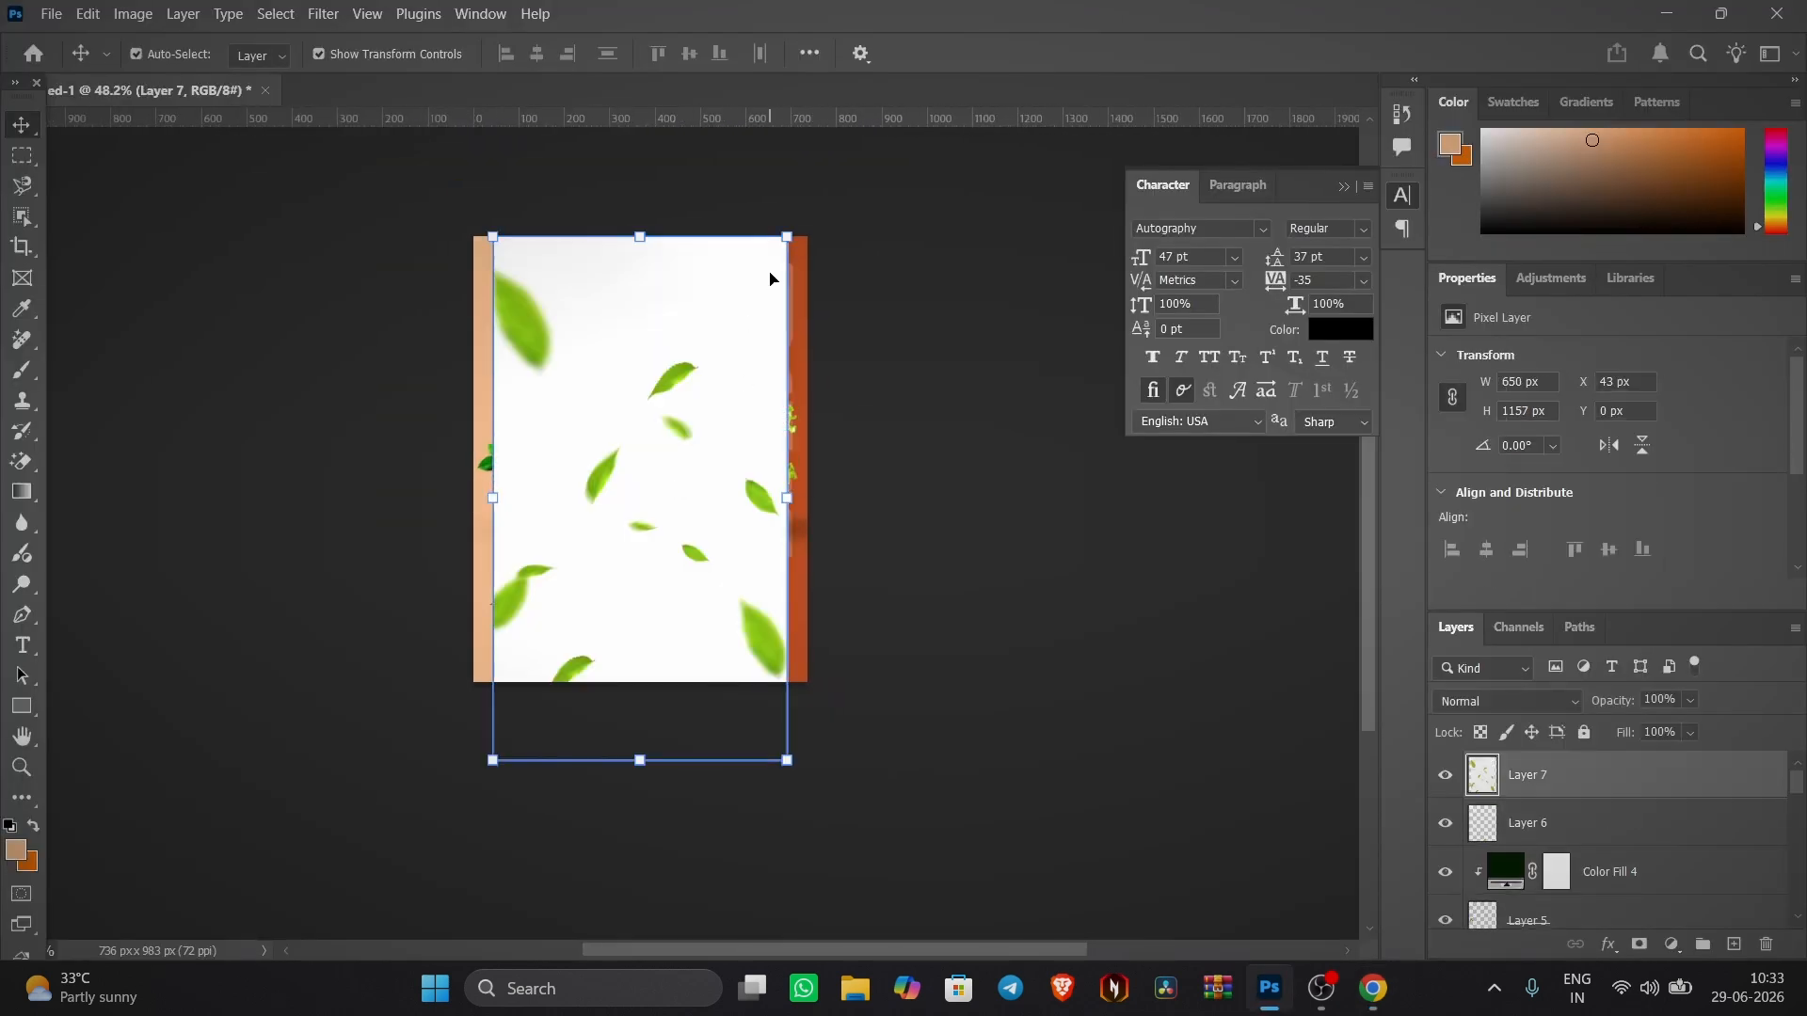
# - Try erasing the leaves picture's white background with the Magic Eraser, then undo it and delete the pasted leaves
pyautogui.press('e')
pyautogui.click(634, 559)
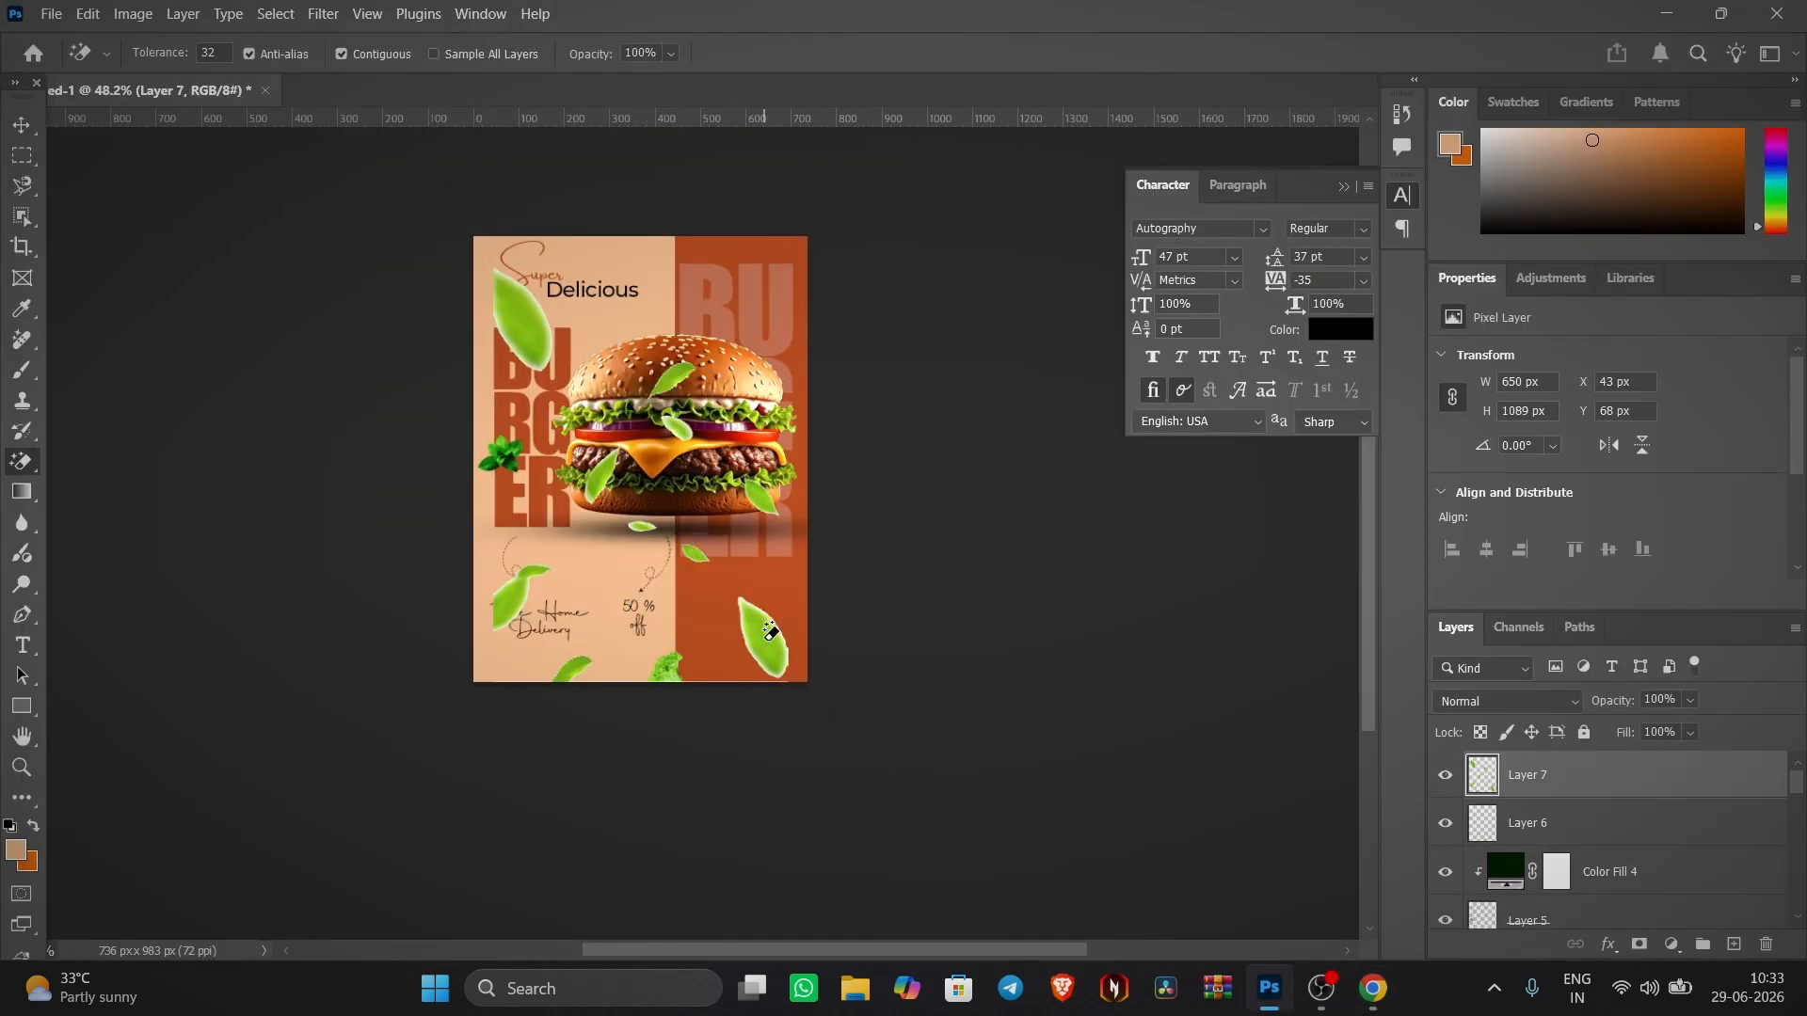
pyautogui.hotkey('ctrl', 'z')
pyautogui.press('Delete')
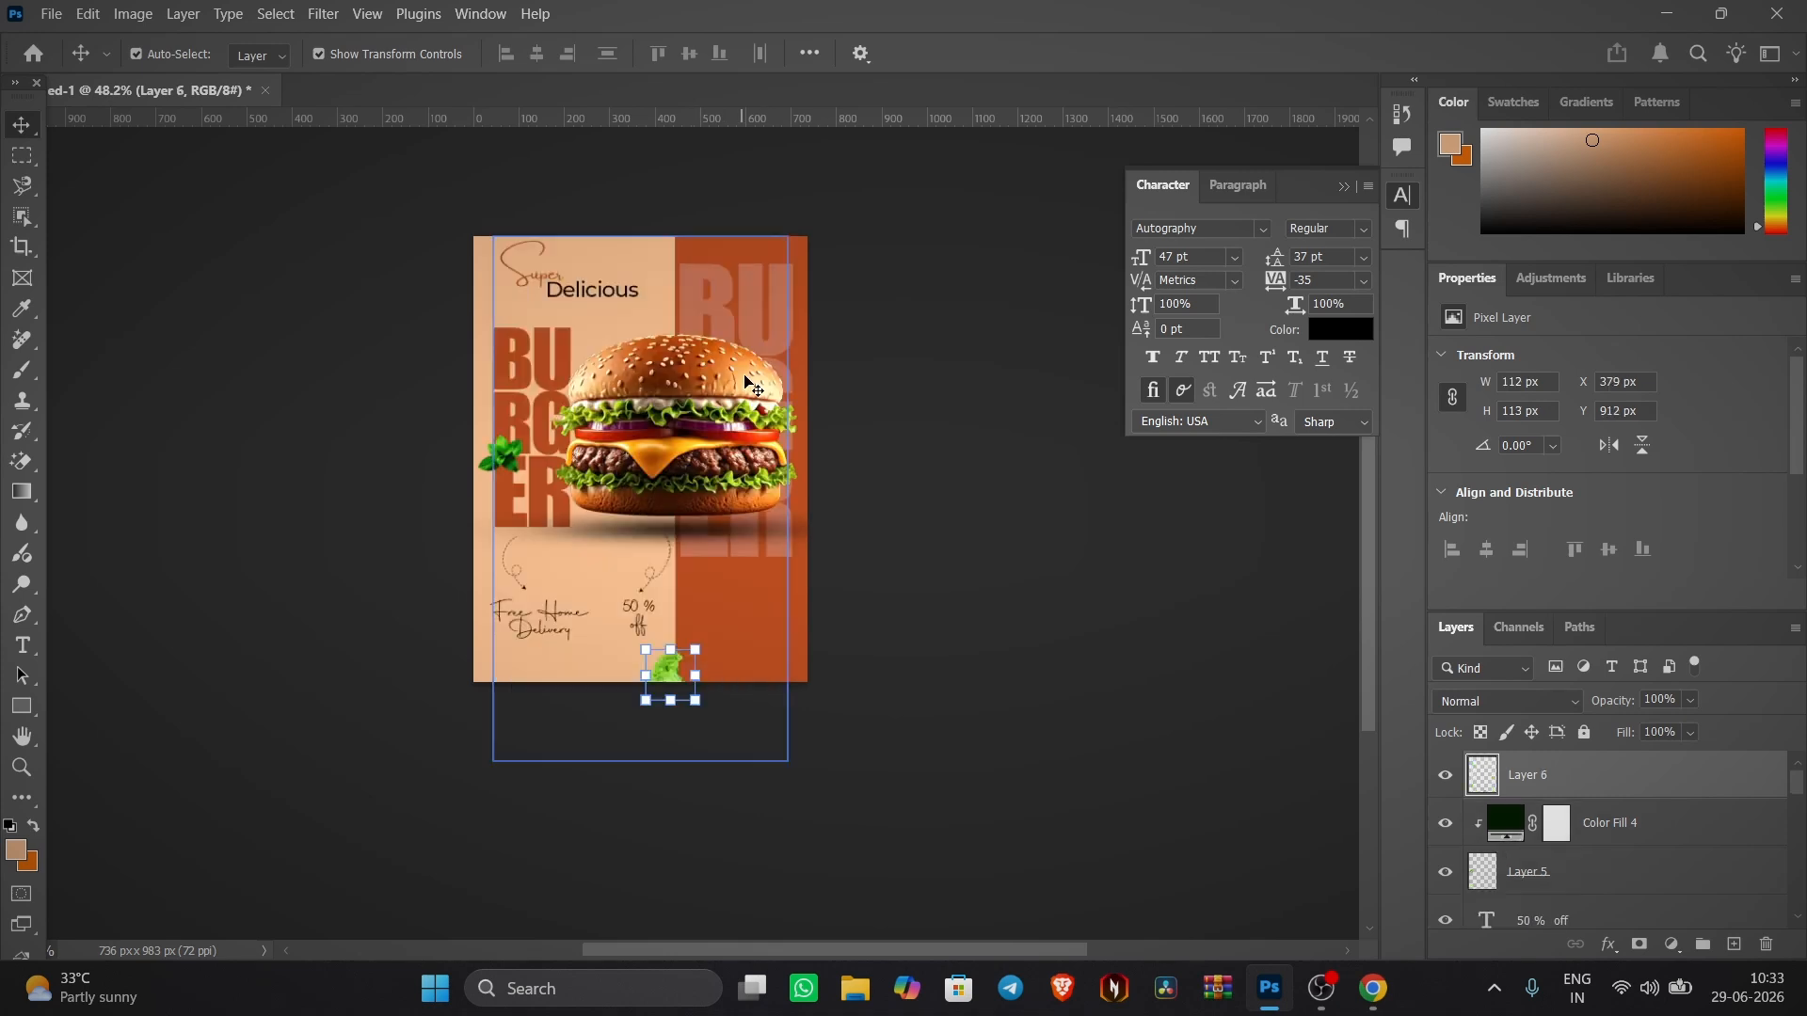
# - Look through Pinterest's floating-leaf suggestions and the tomato picture's related images for another ingredient to add
pyautogui.click(1373, 988)
pyautogui.scroll(-5, 1019, 659)
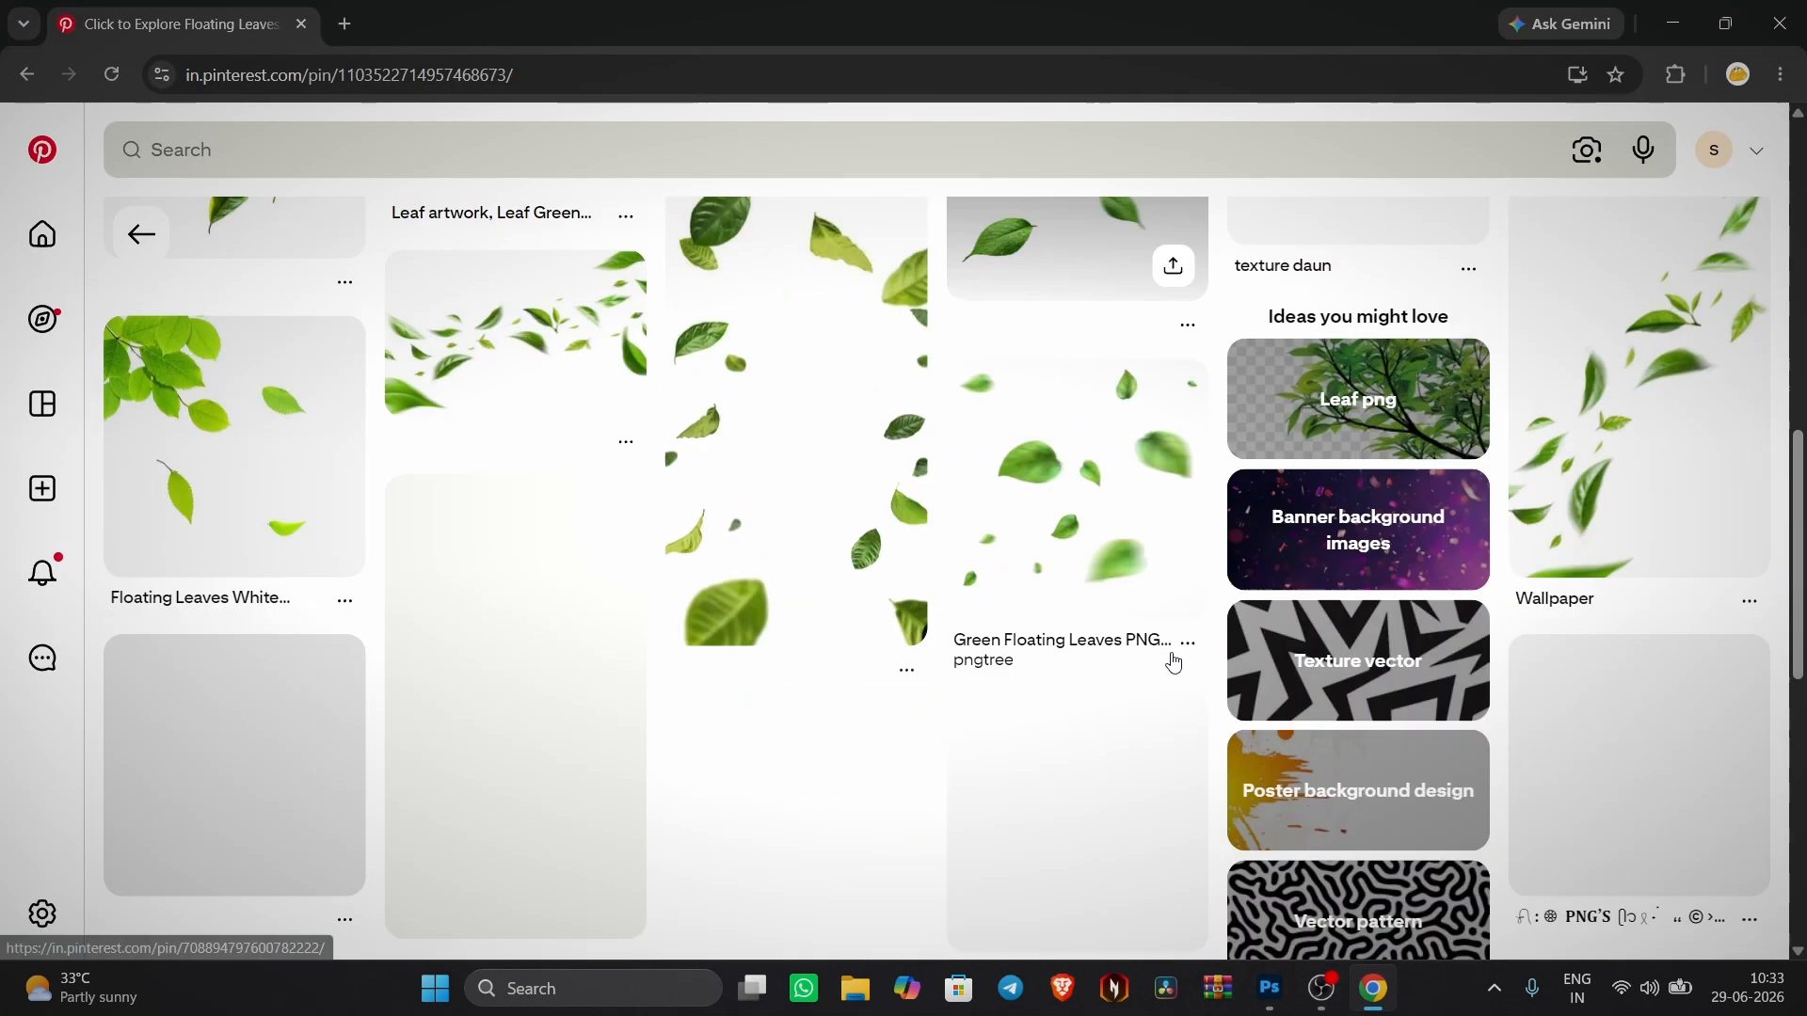
pyautogui.scroll(-5, 767, 490)
pyautogui.scroll(4, 767, 489)
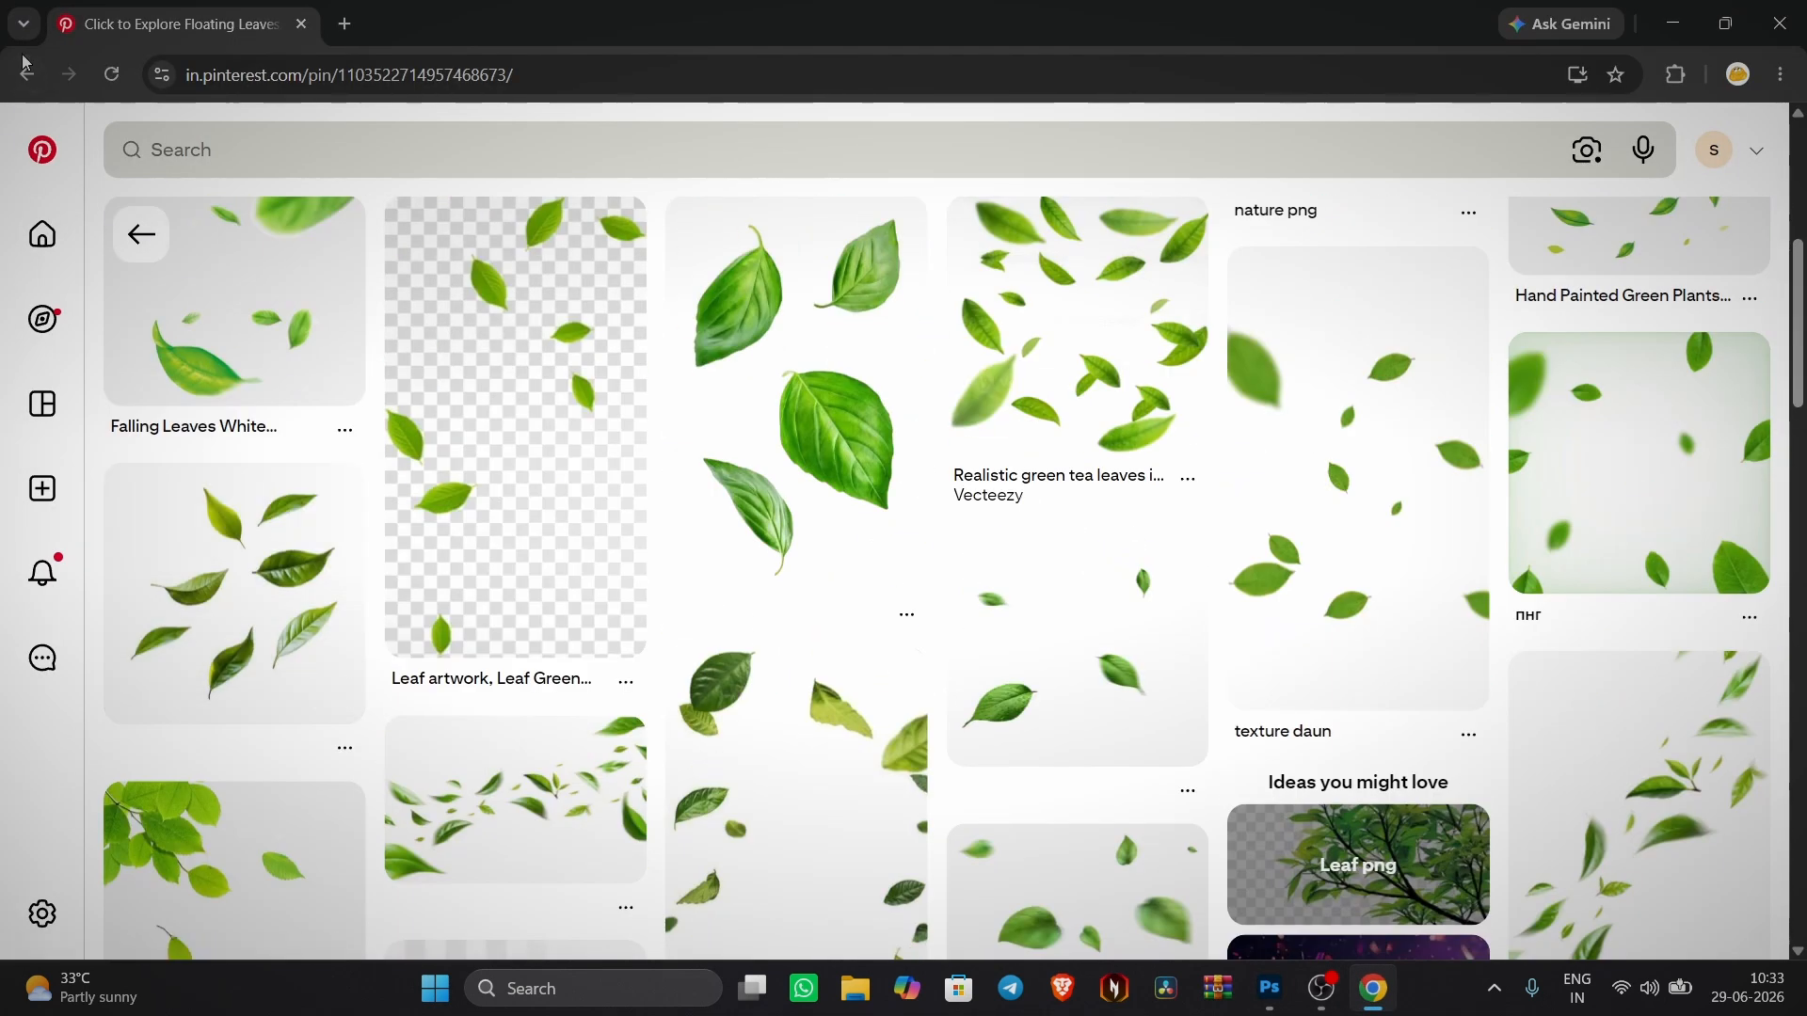
pyautogui.click(27, 75)
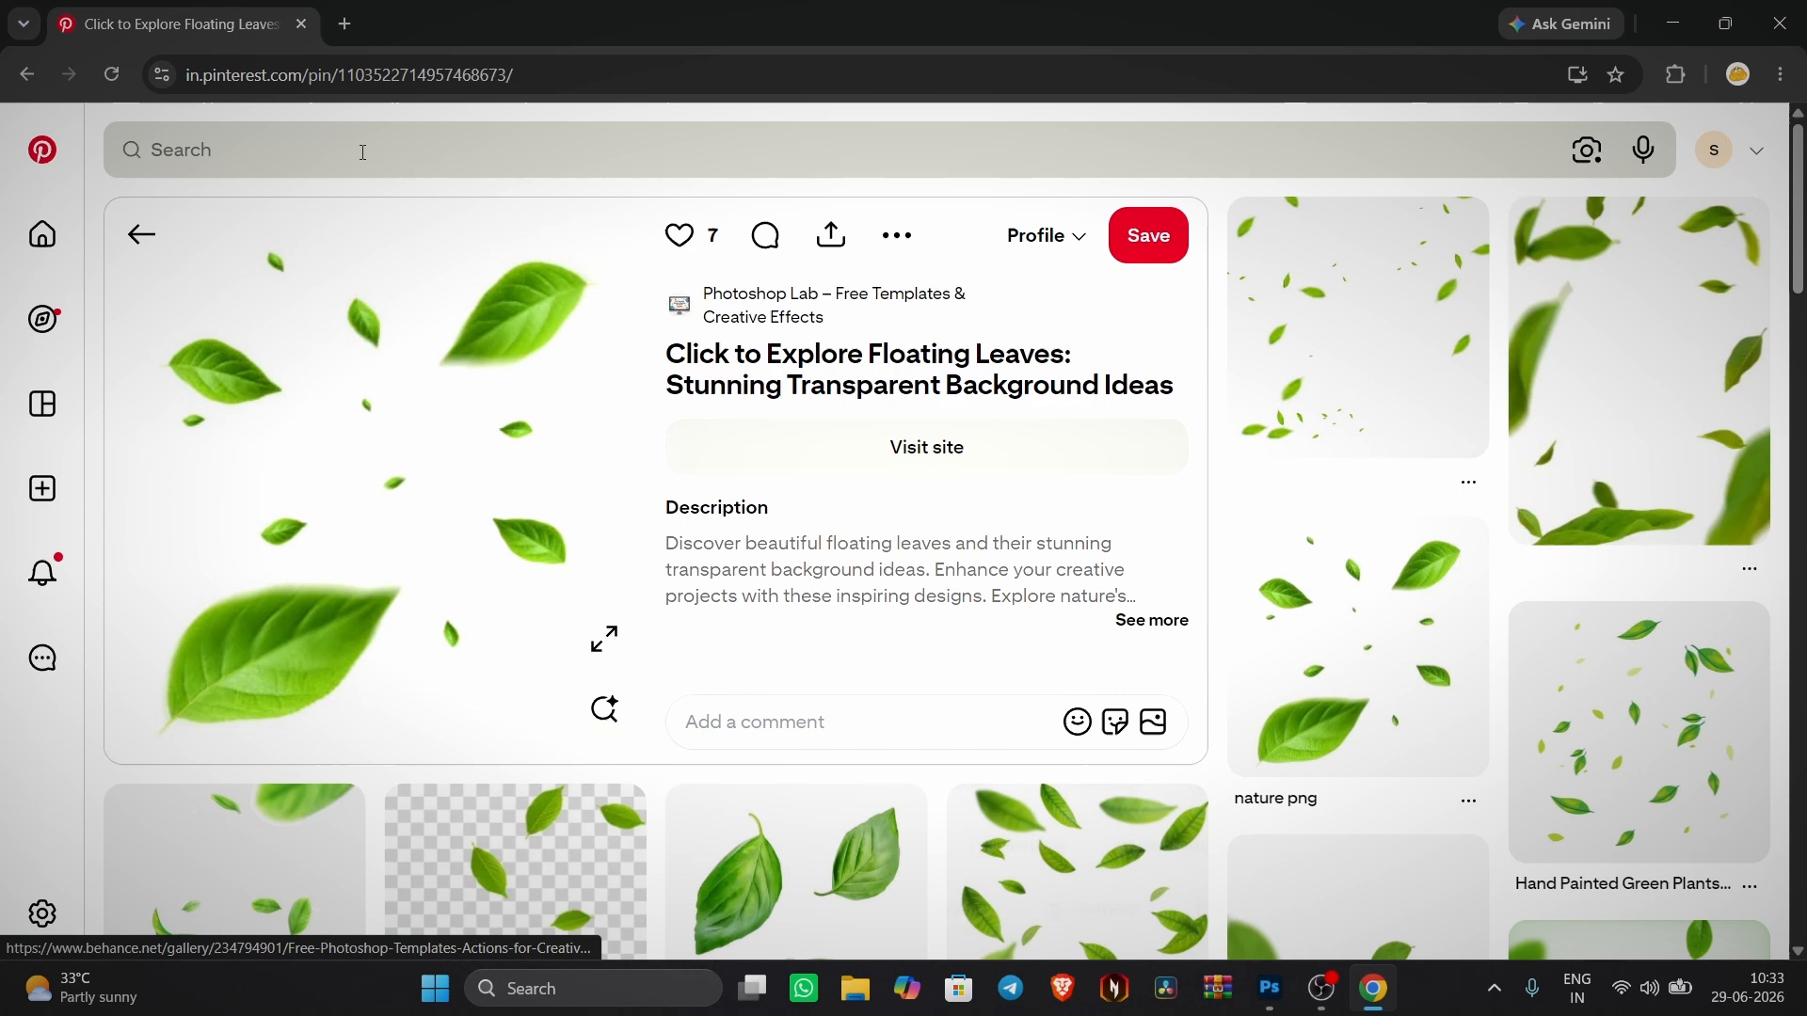
pyautogui.click(26, 74)
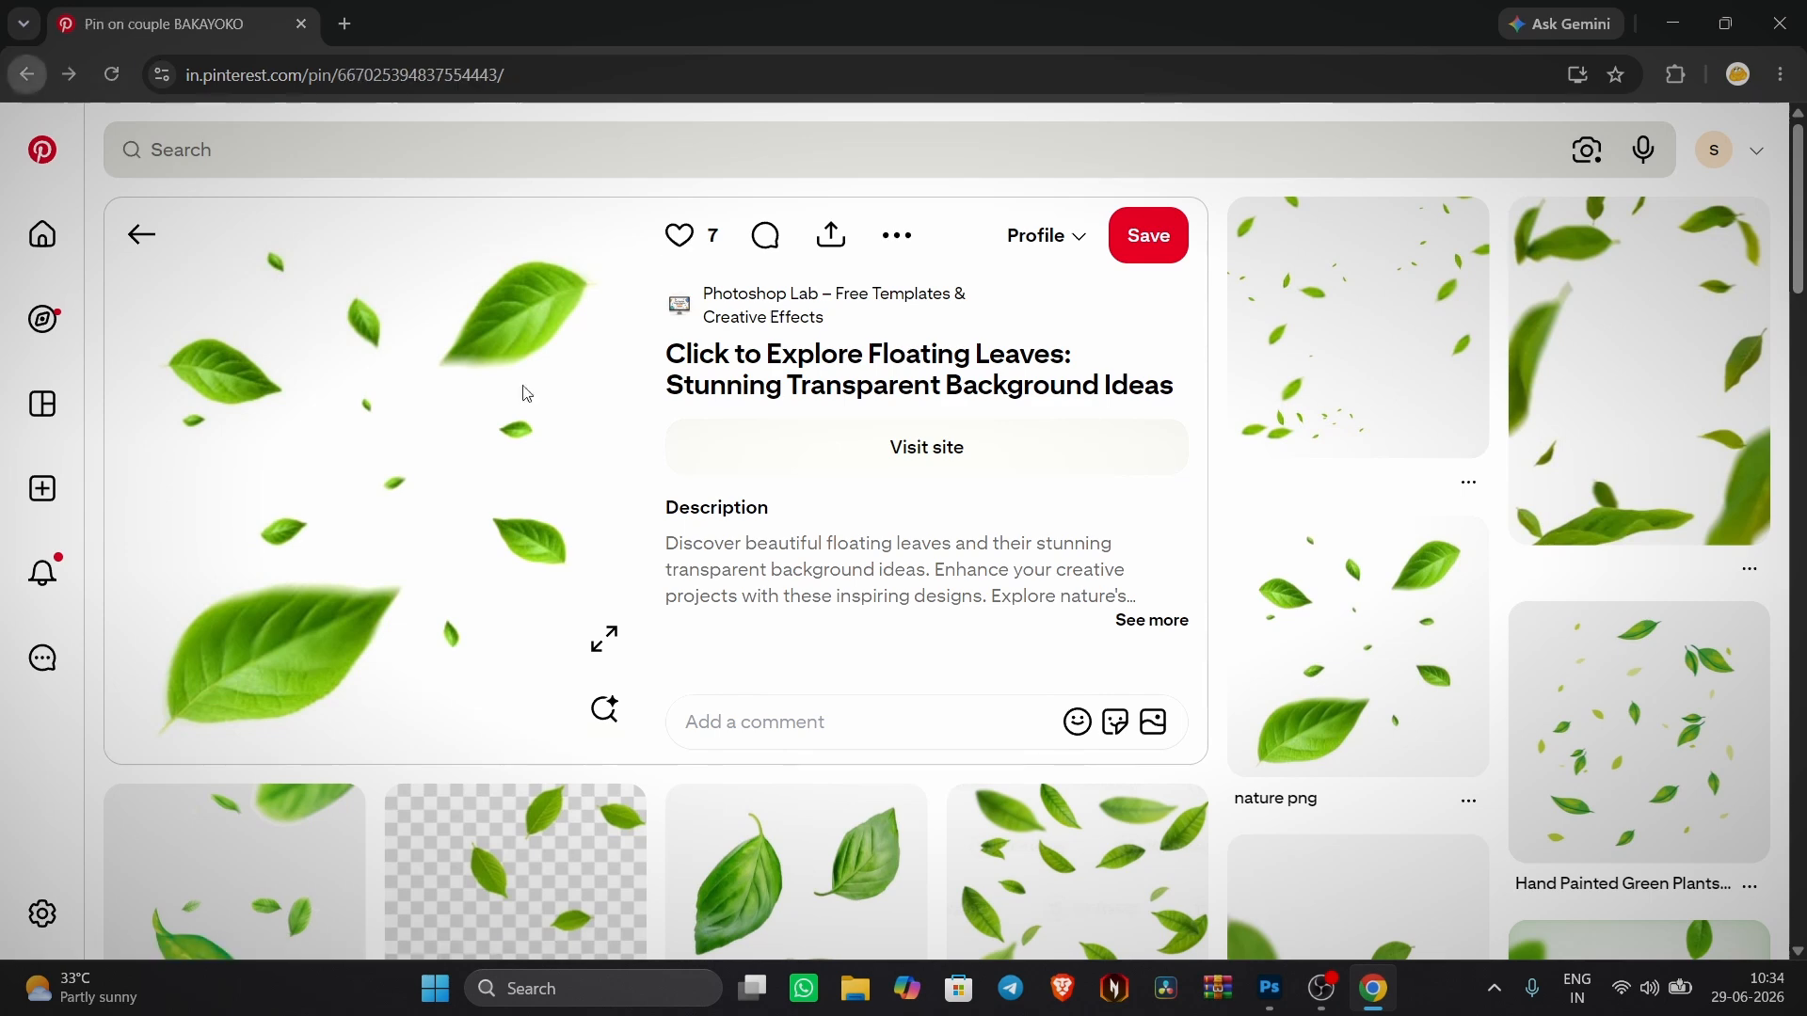
pyautogui.click(27, 75)
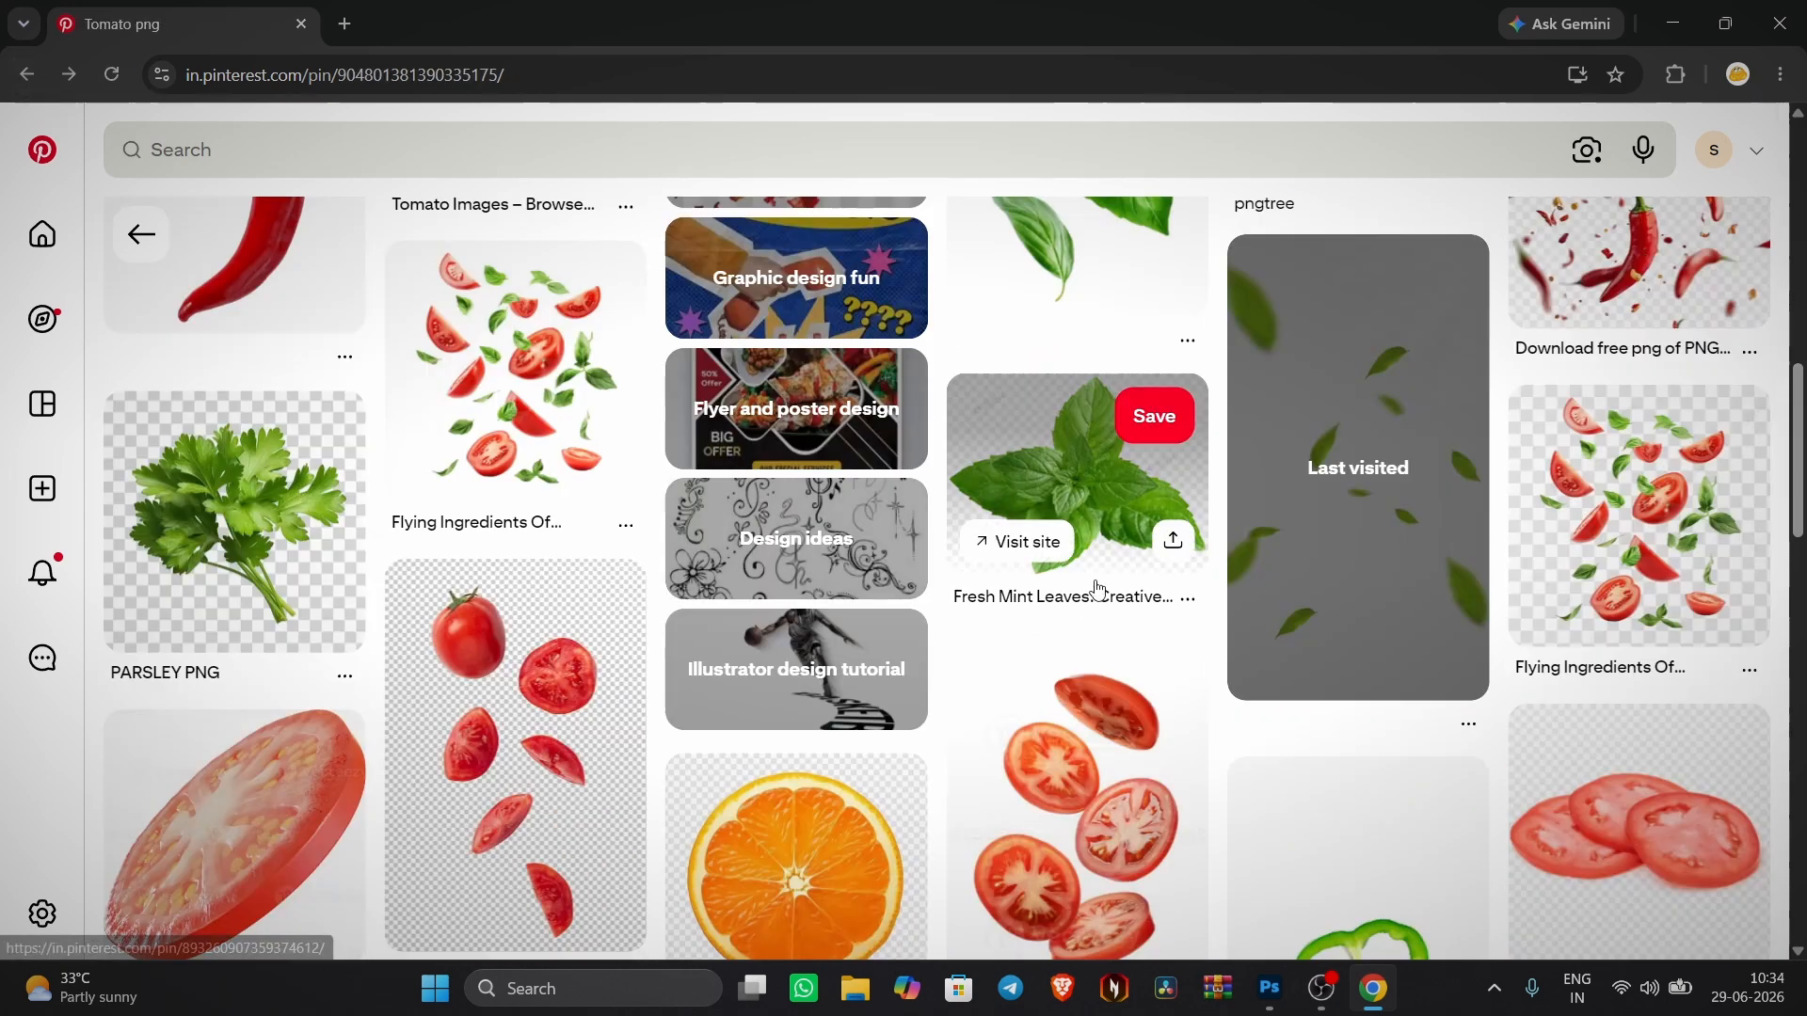
pyautogui.scroll(8, 1365, 612)
pyautogui.scroll(-2, 1453, 625)
pyautogui.scroll(2, 1452, 625)
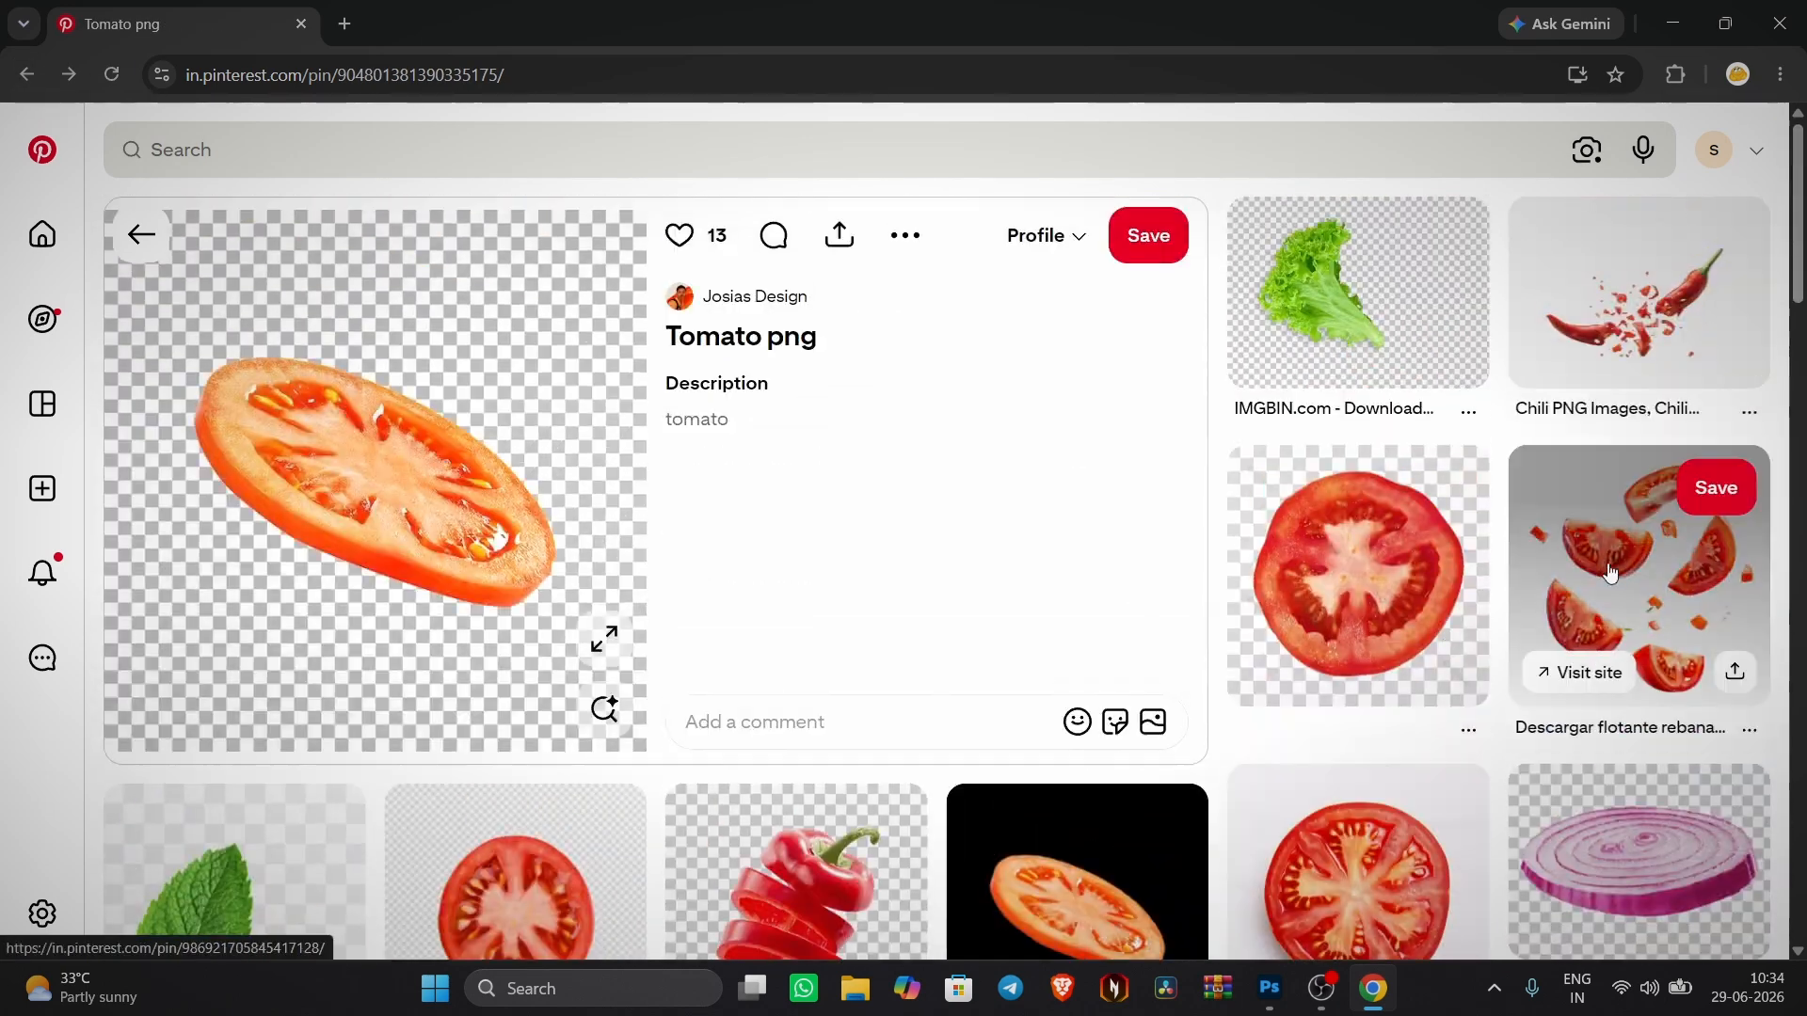
# - Copy the broken red chili picture into the Photoshop poster and erase its white background with the Magic Eraser
pyautogui.click(1637, 302)
pyautogui.rightClick(283, 421)
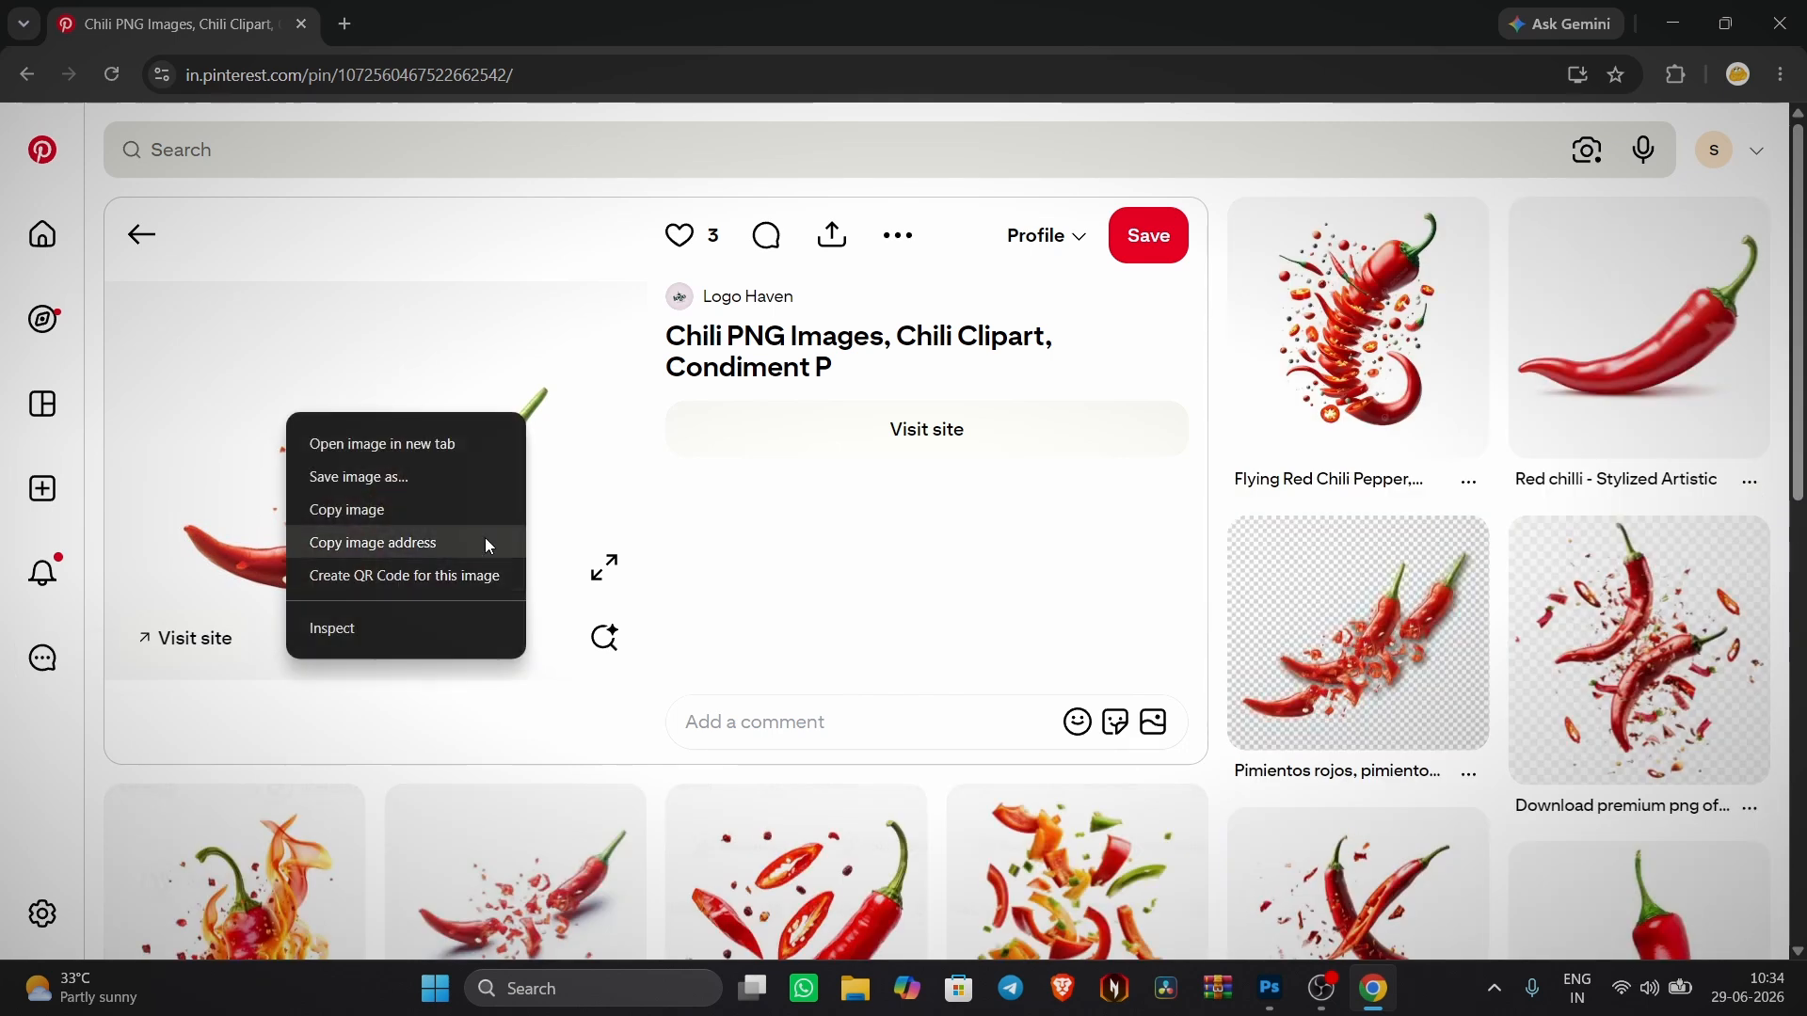
pyautogui.click(349, 509)
pyautogui.click(1270, 988)
pyautogui.hotkey('ctrl', 'v')
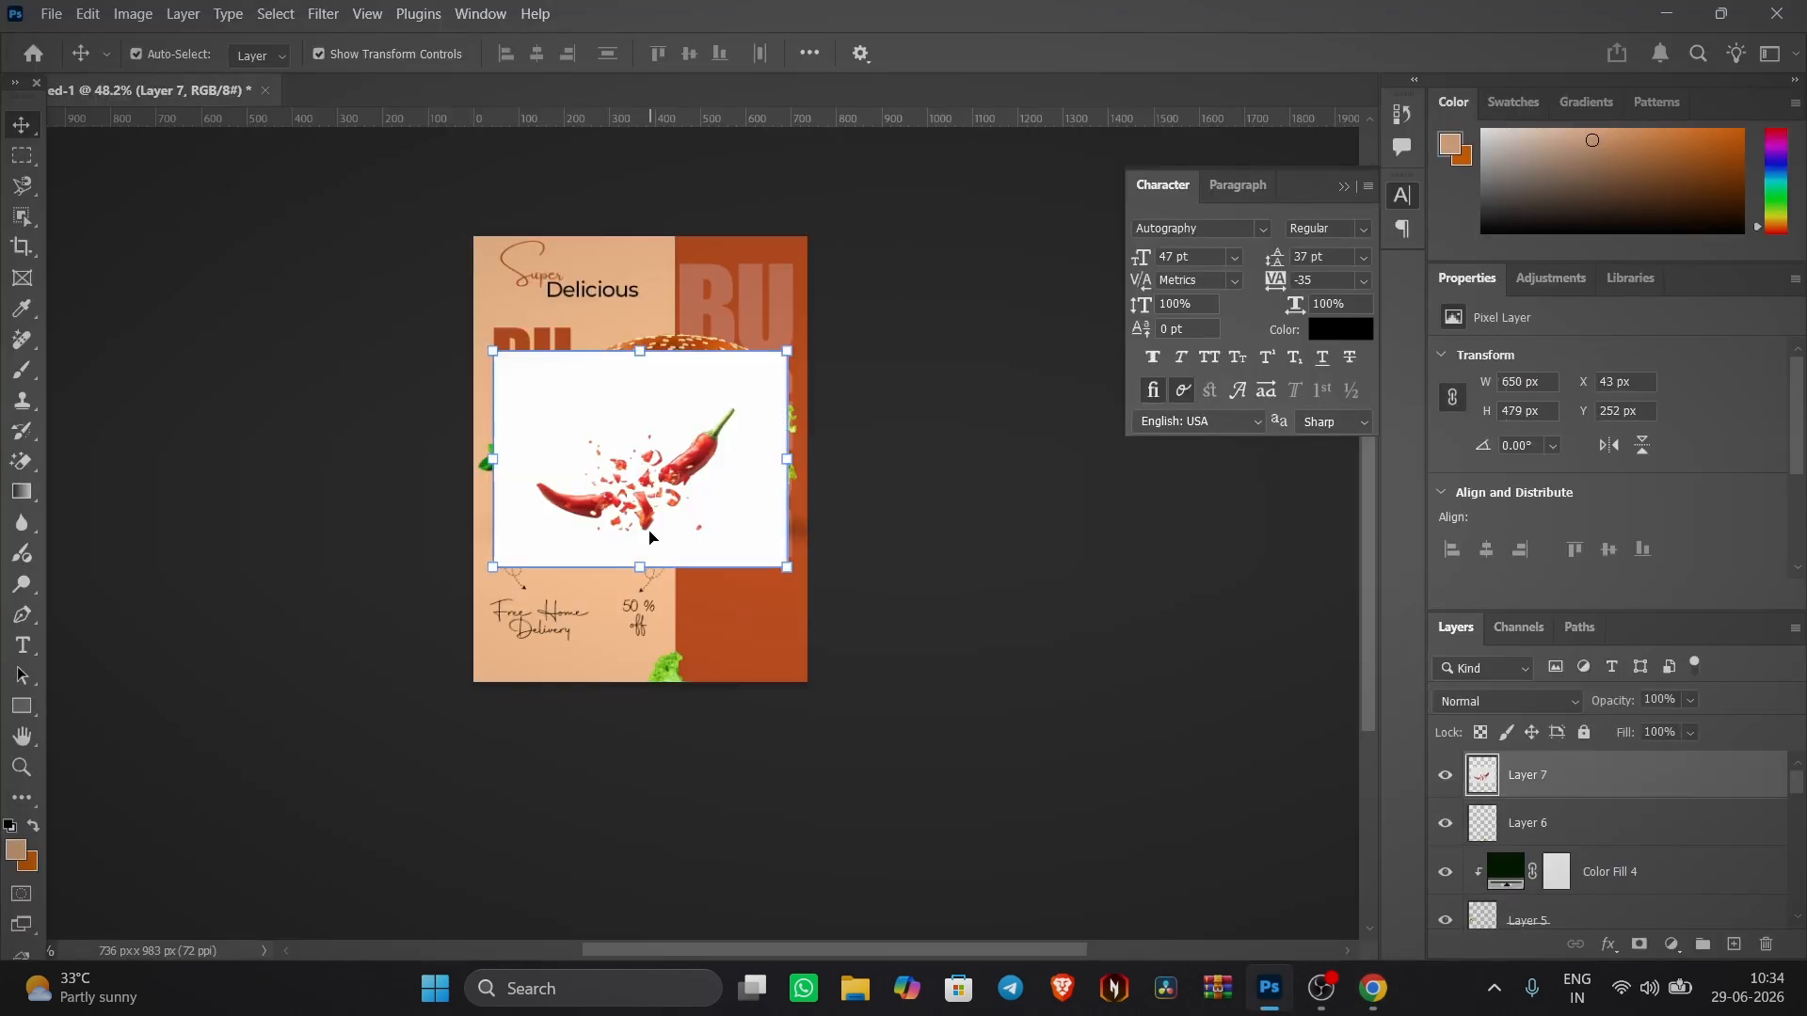
pyautogui.press('e')
pyautogui.click(659, 513)
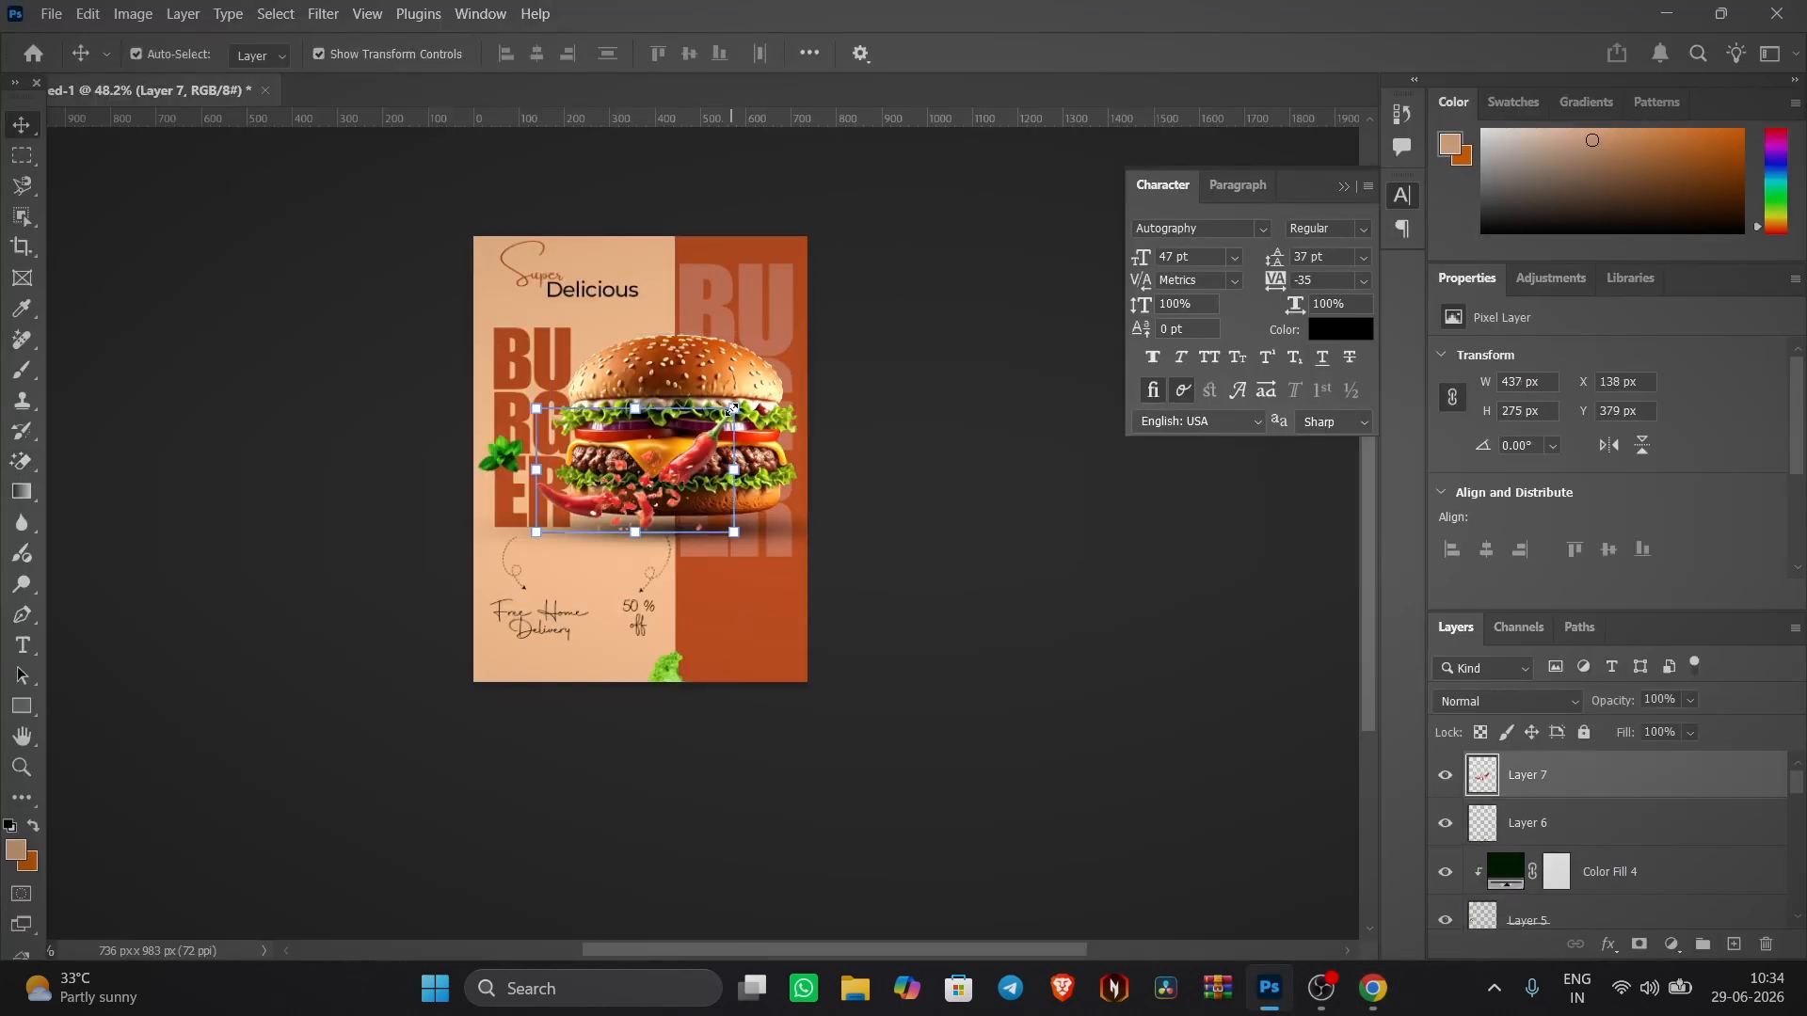
# - Scale the chili to 37.63% and place it tilted counterclockwise between the two dashed arrows, below the burger
pyautogui.moveTo(733, 408); pyautogui.dragTo(693, 439)
pyautogui.scroll(3, 607, 563)
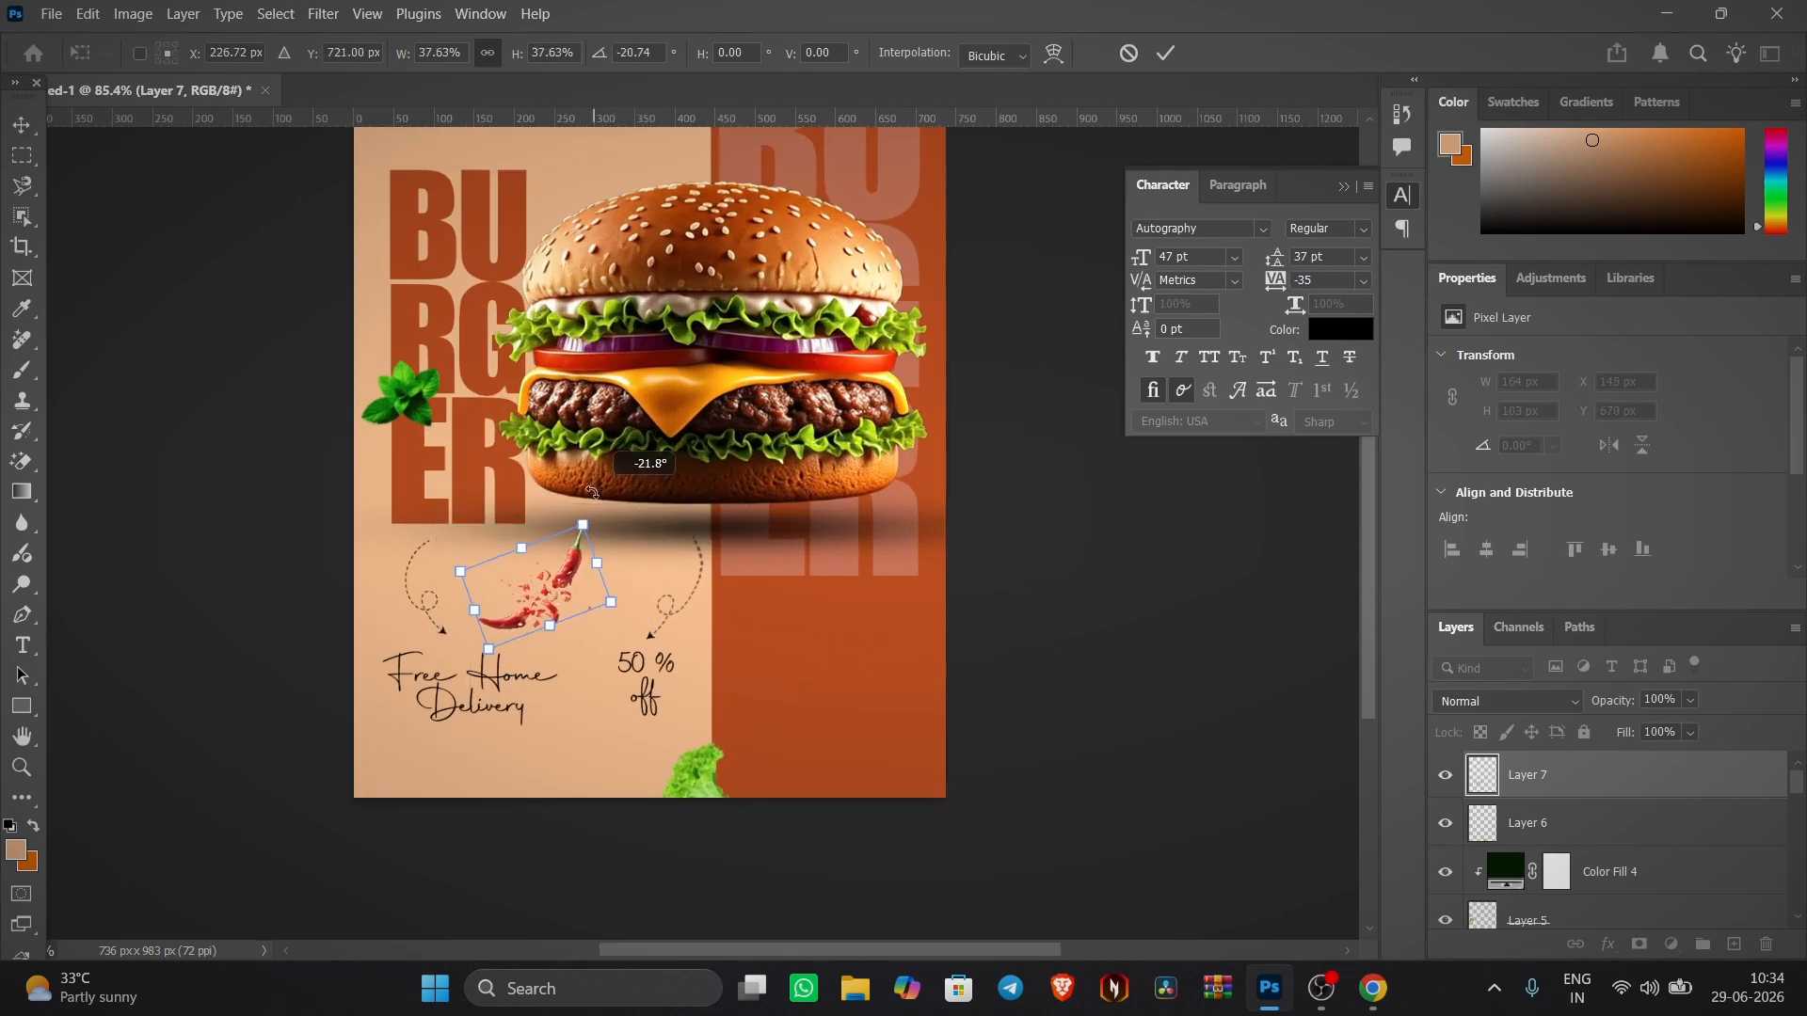
pyautogui.click(1167, 53)
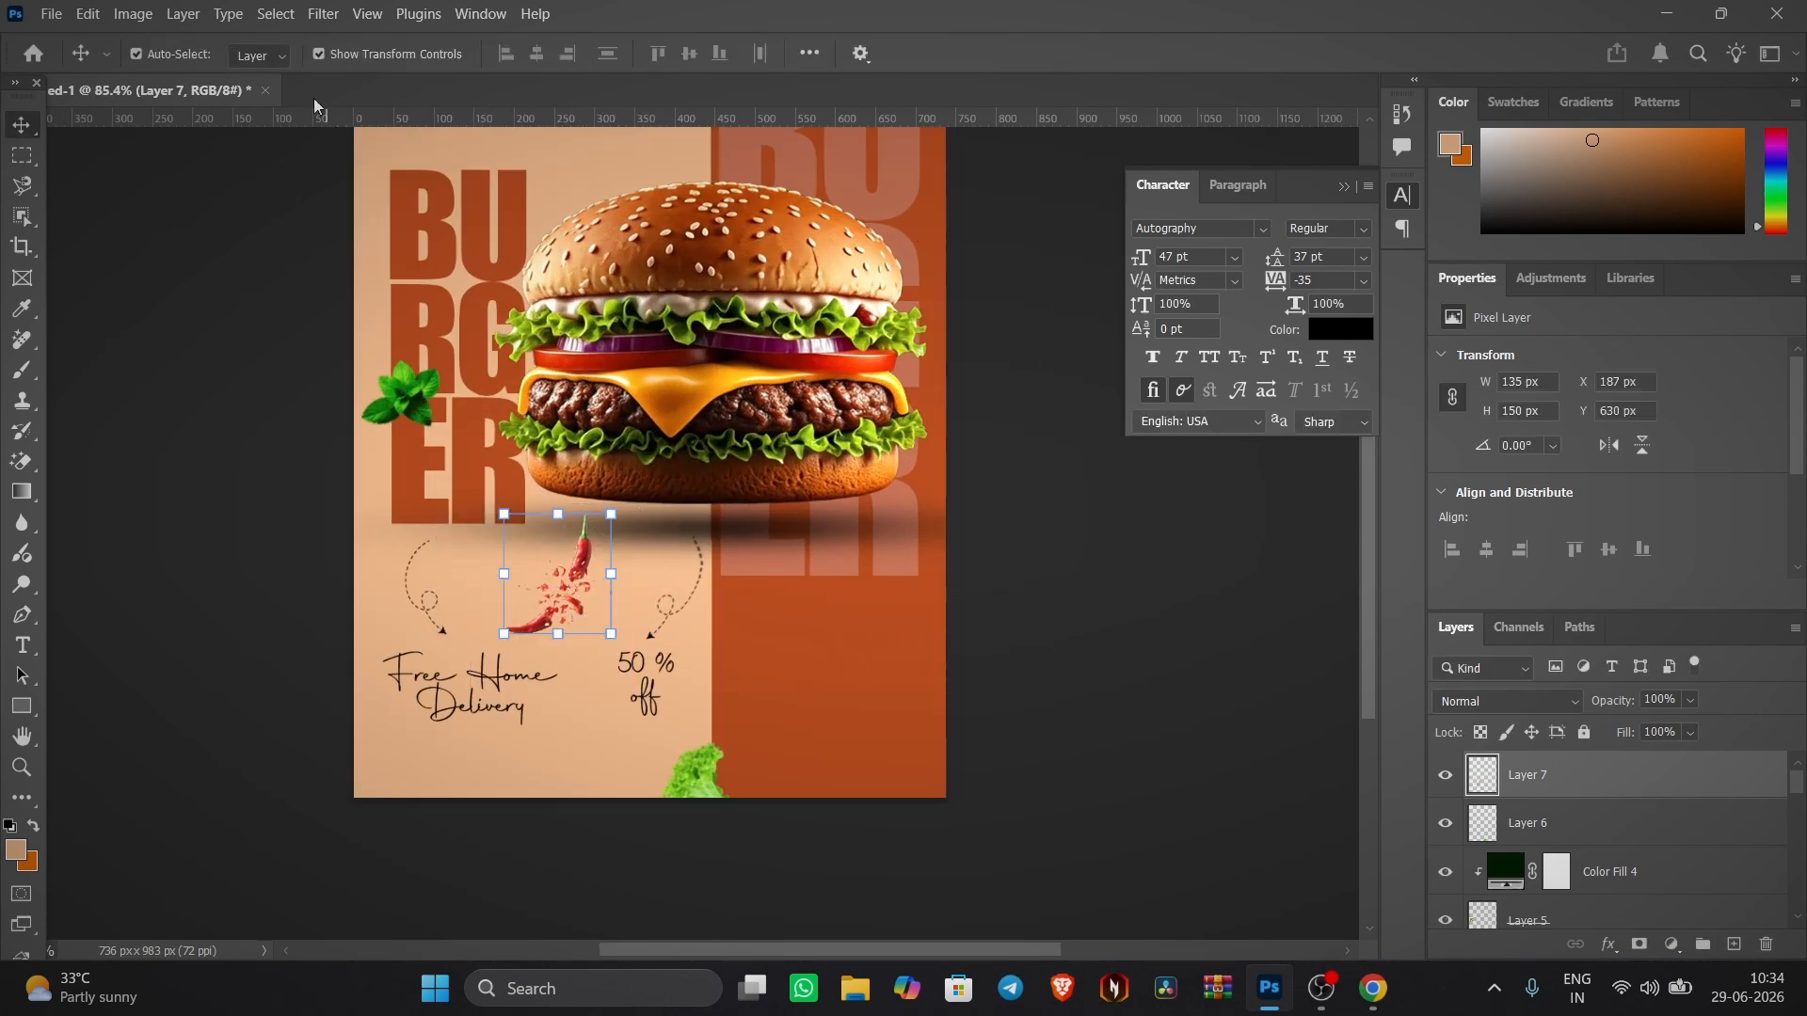
# - Apply a Gaussian Blur with a 0.6 pixel radius to the chili, then deselect it
pyautogui.click(323, 13)
pyautogui.moveTo(352, 384)
pyautogui.click(658, 407)
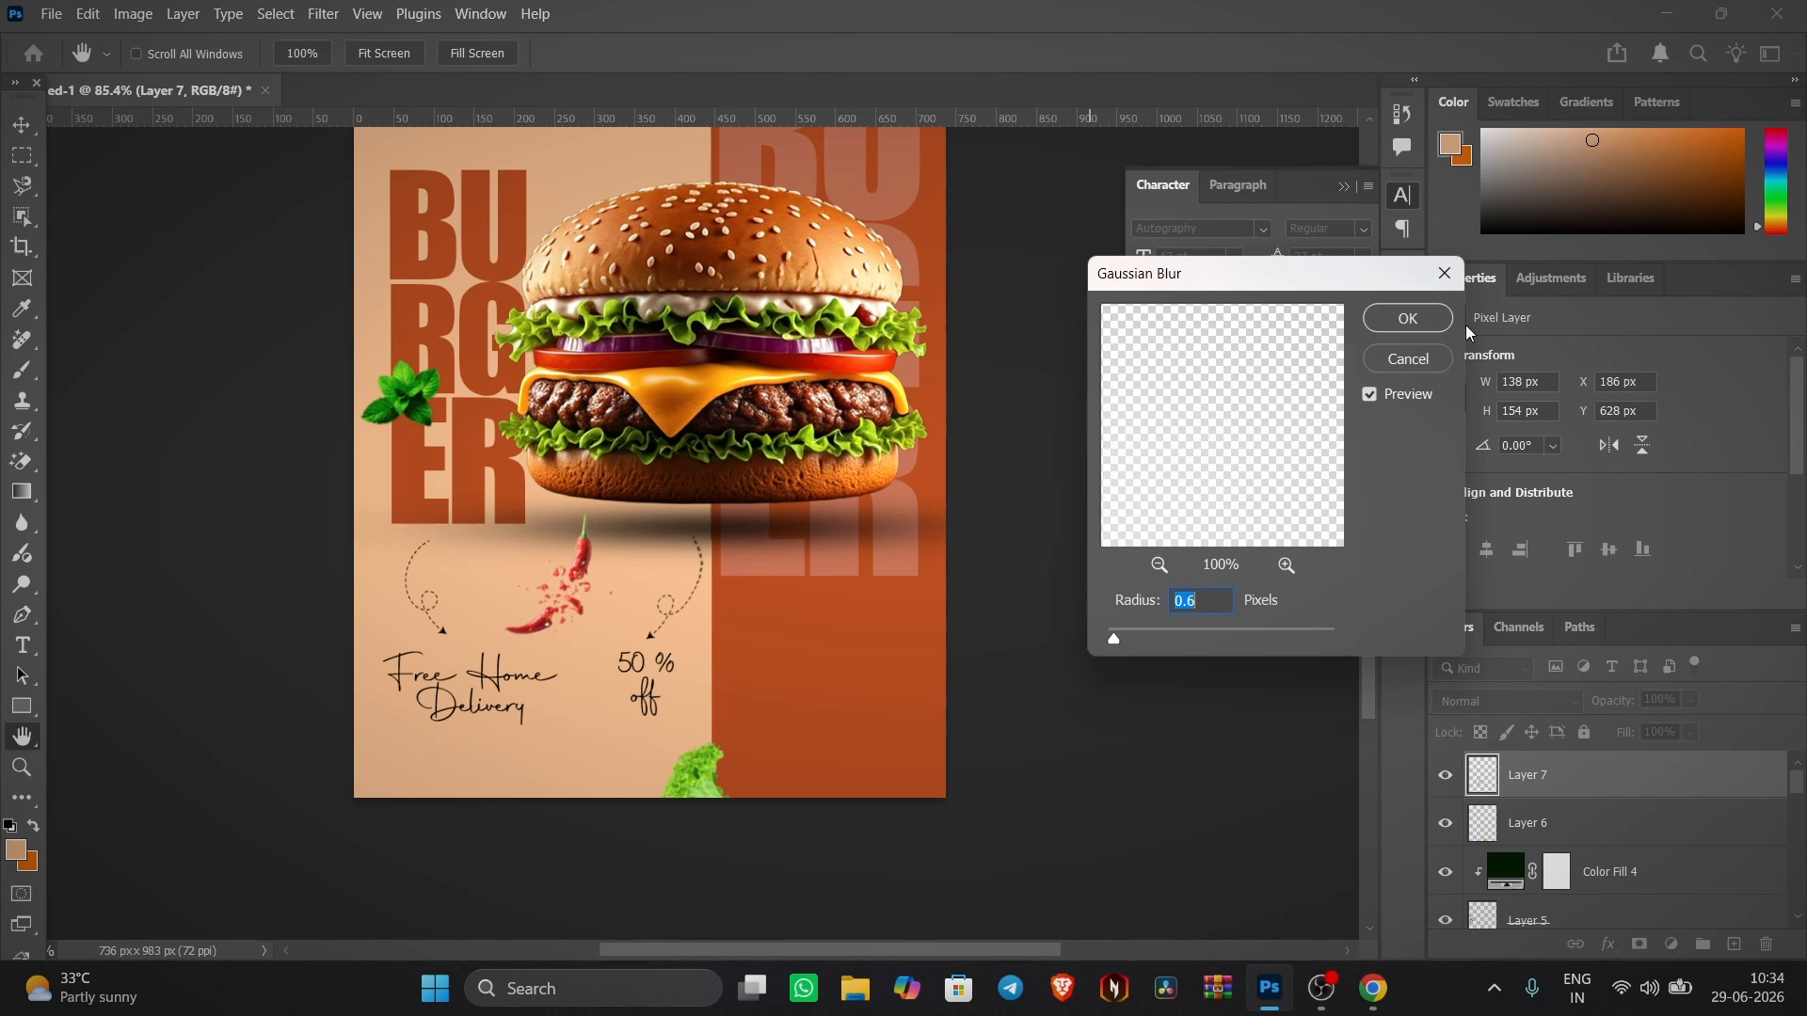
pyautogui.click(1420, 319)
pyautogui.scroll(-5, 823, 427)
pyautogui.click(947, 509)
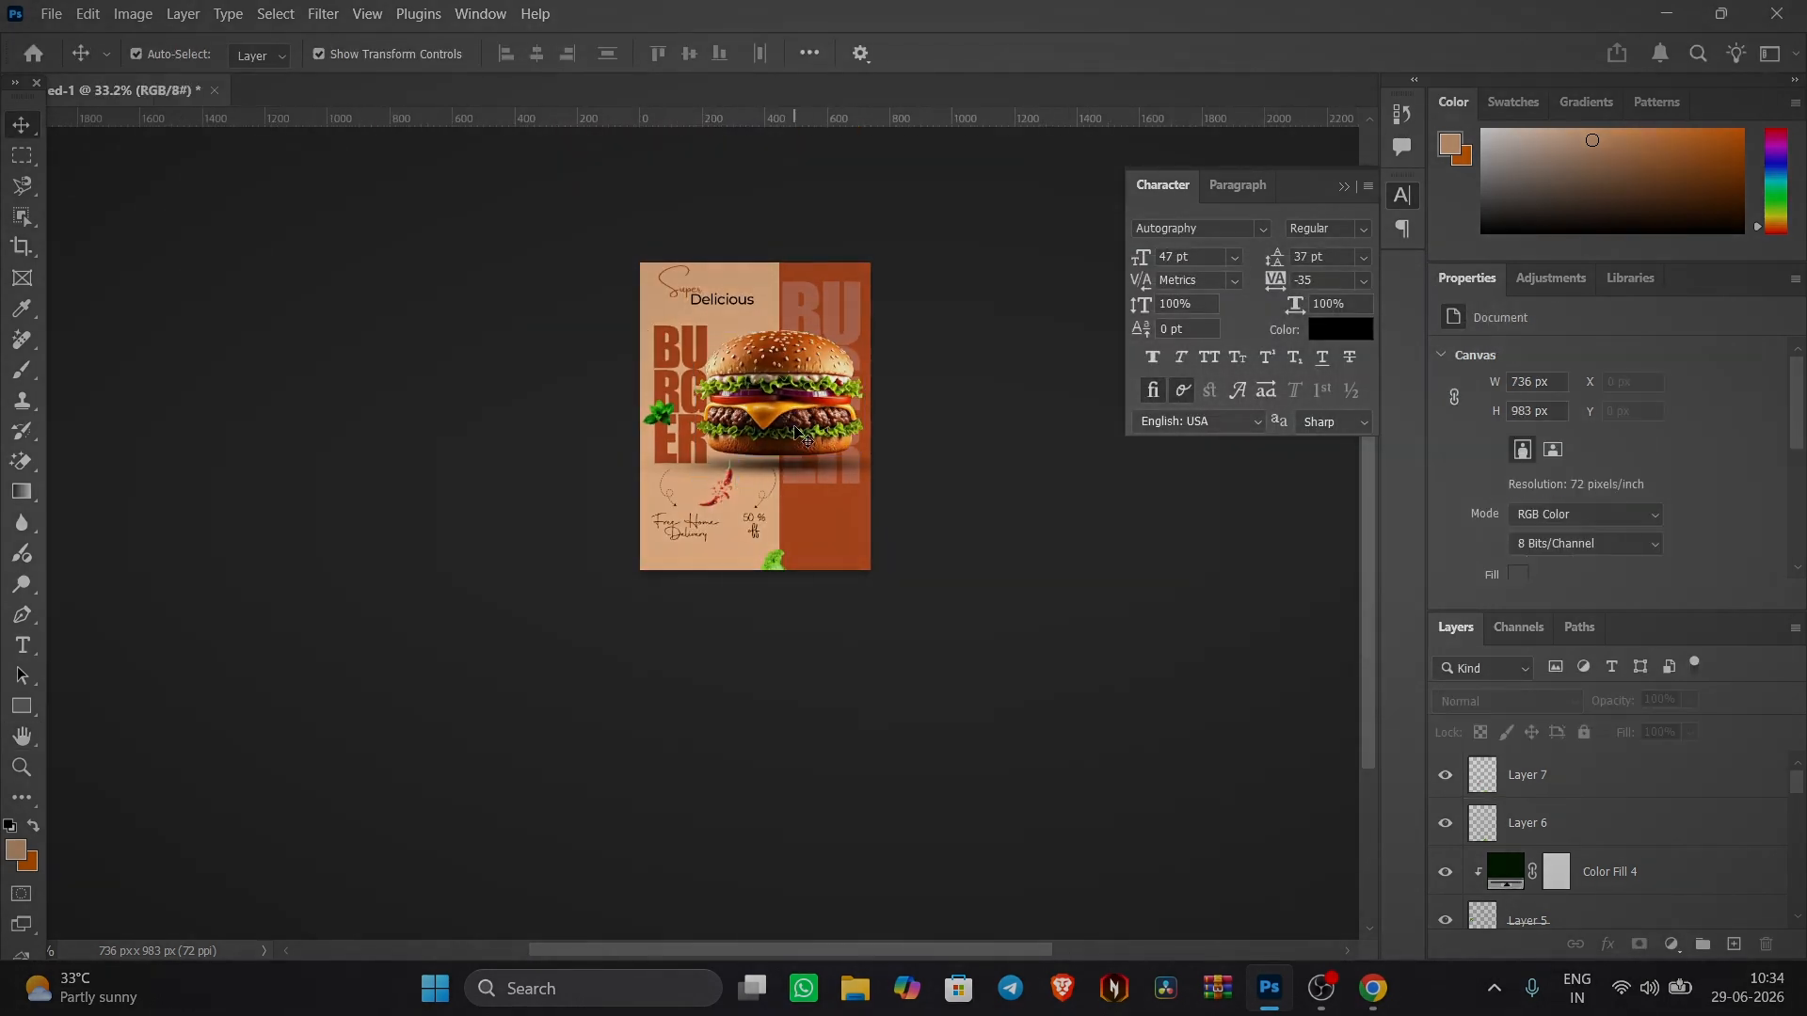
pyautogui.scroll(-2, 795, 433)
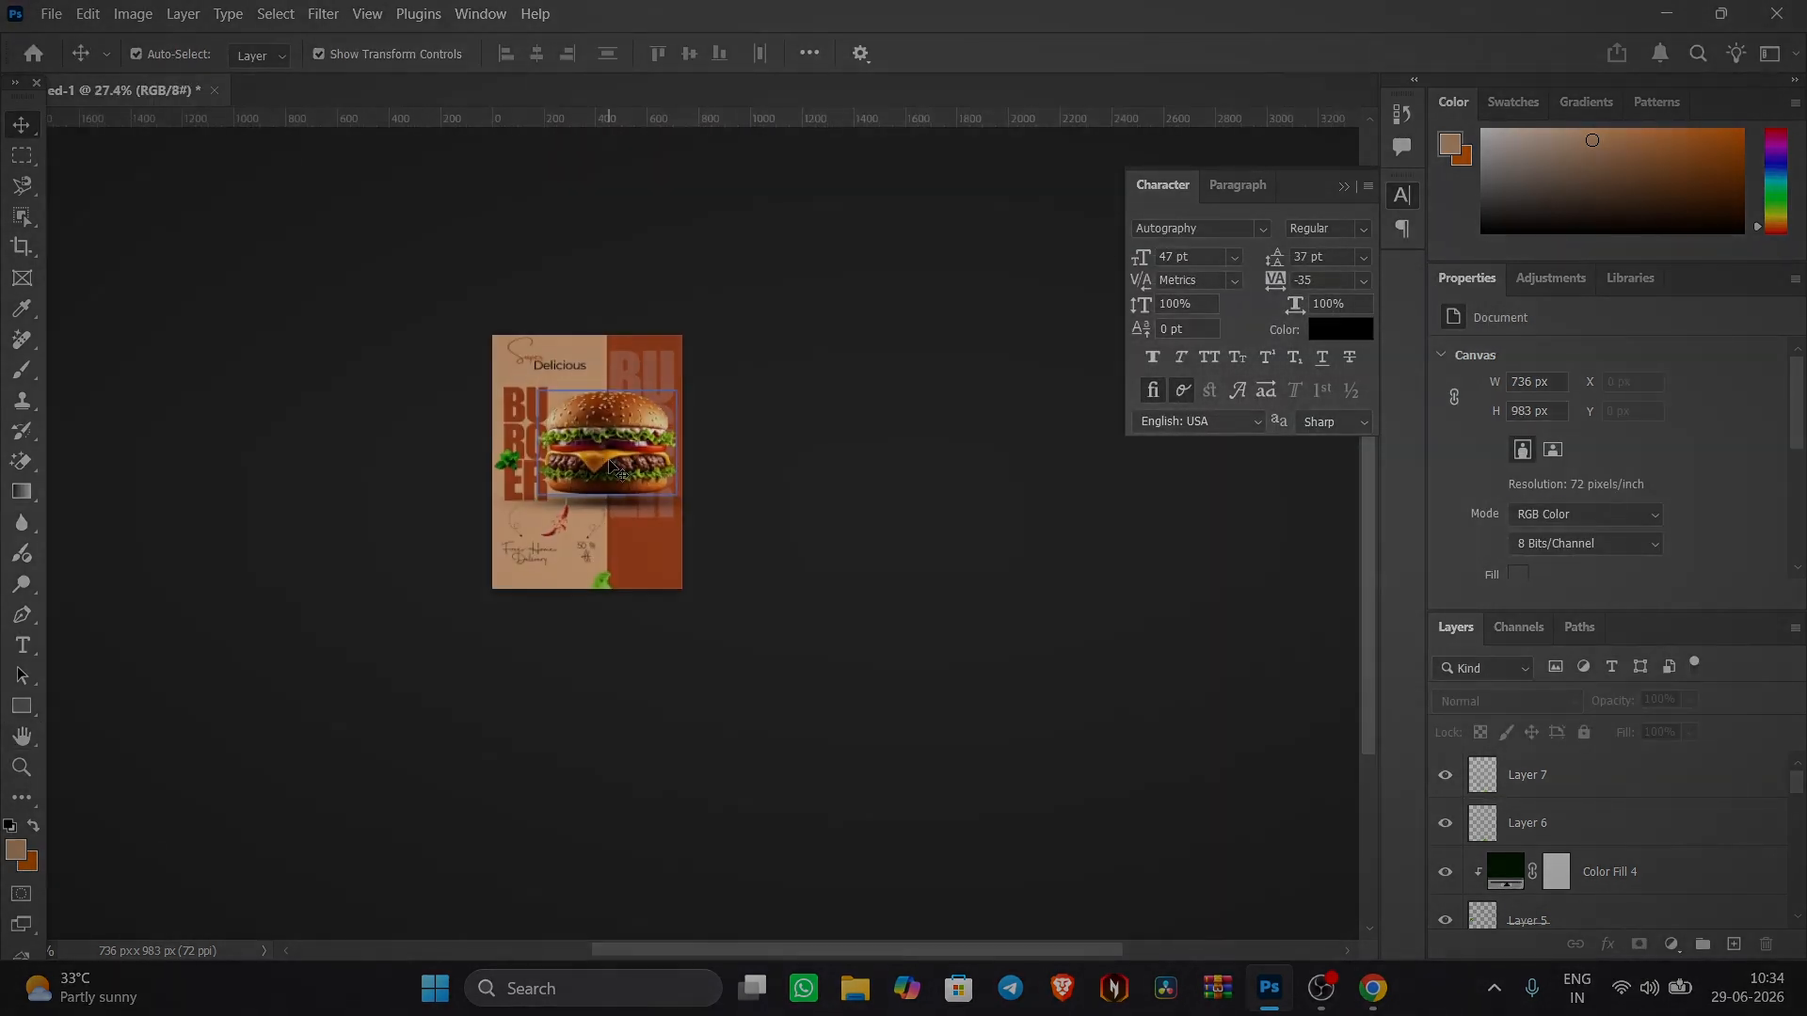